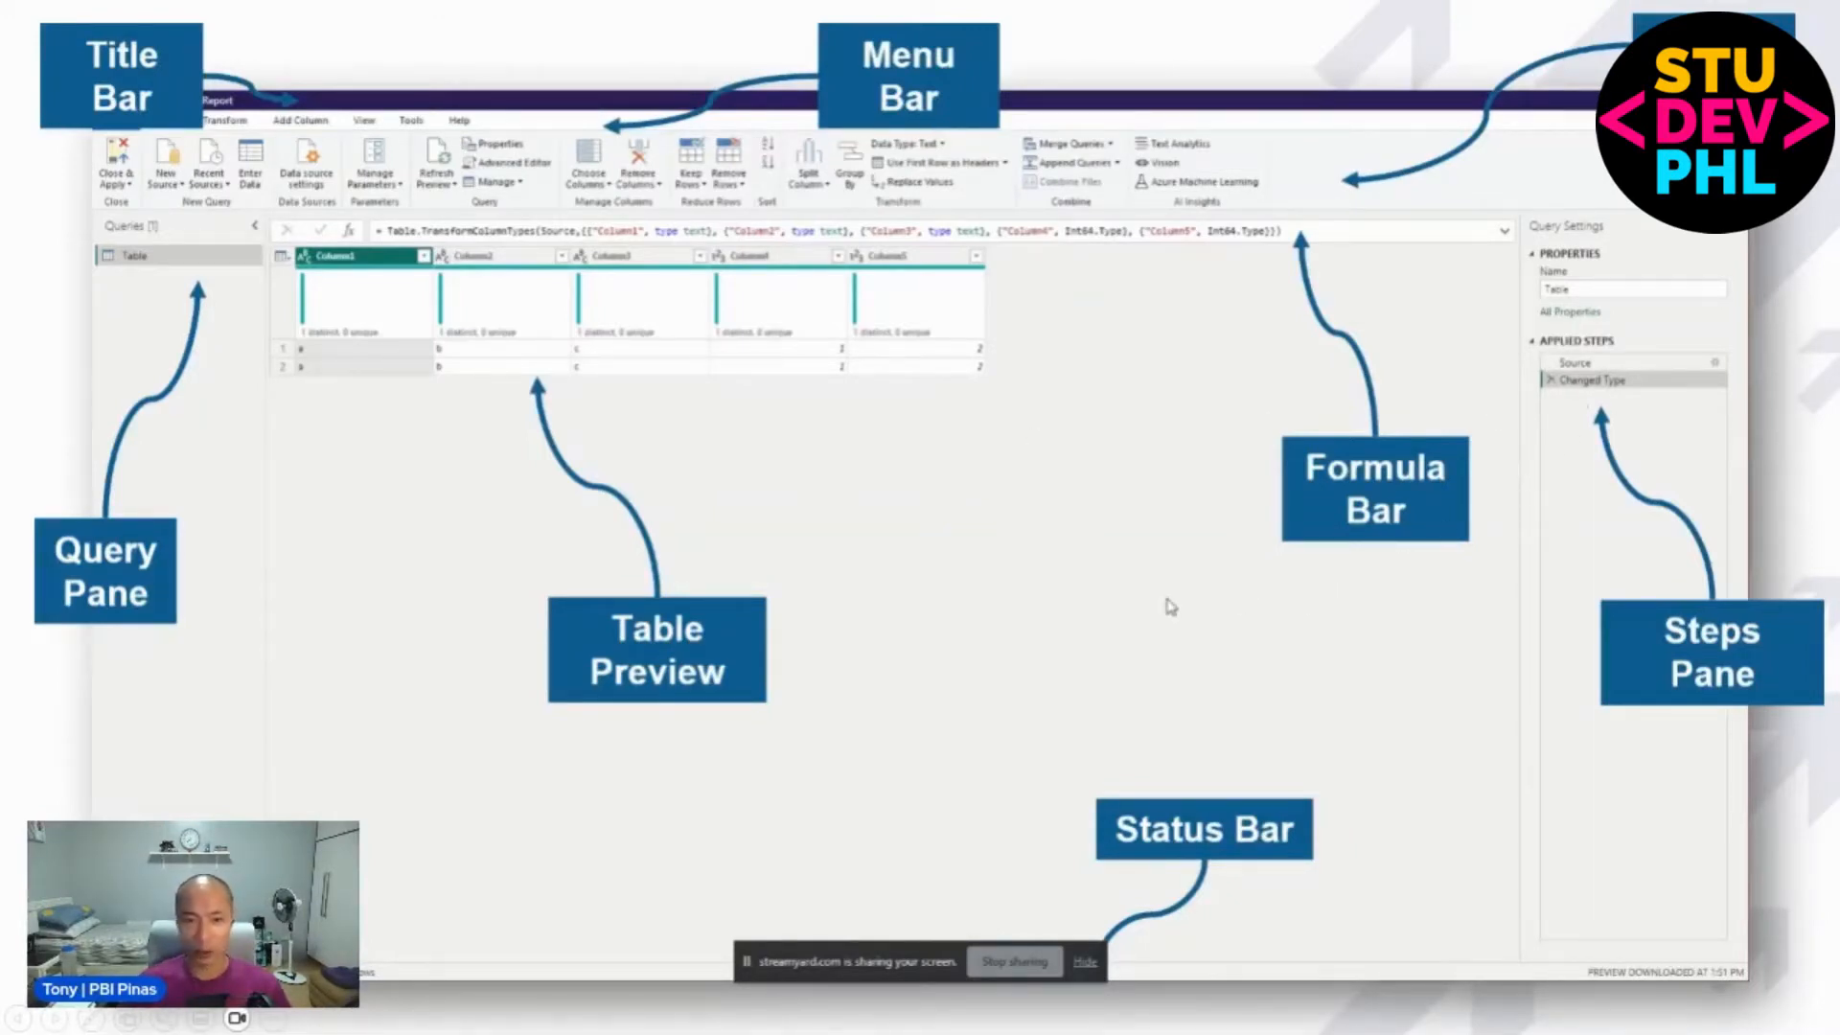
Advance the presentation to the report-building slide and switch to the untitled report in Power BI Desktop.
{"action": "key", "text": "Right"}
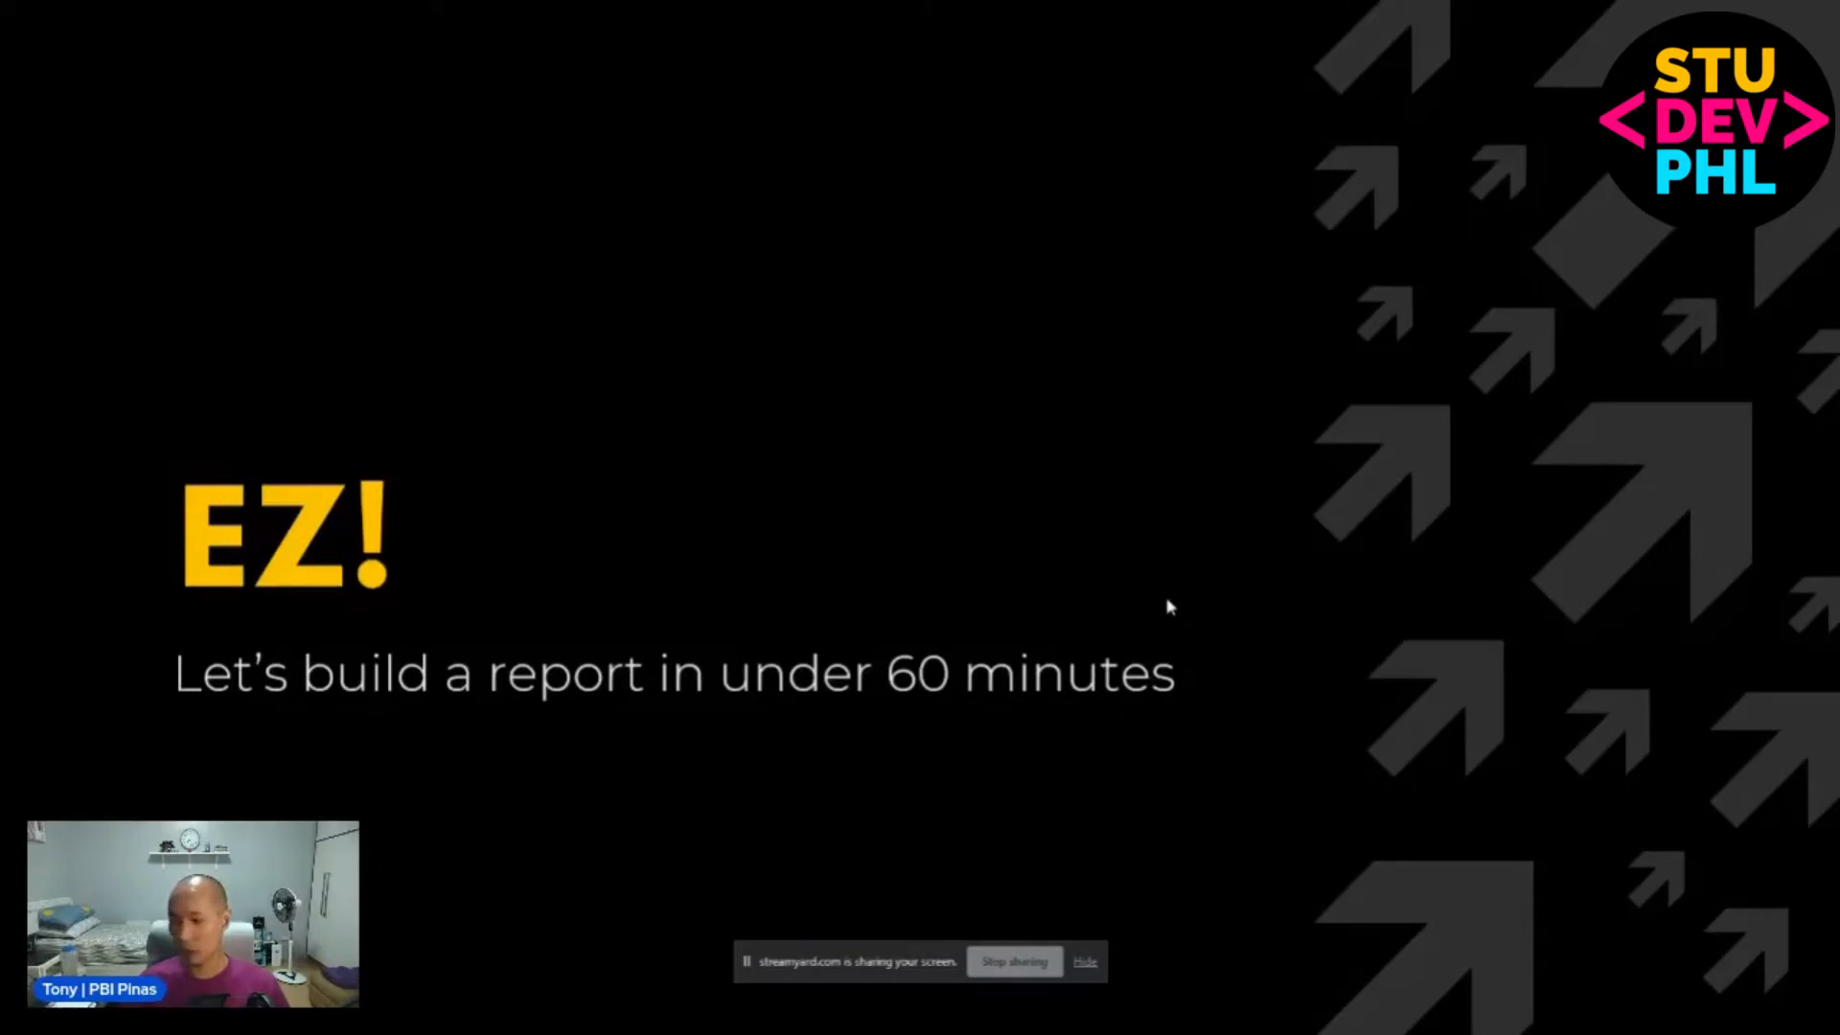
{"action": "key", "text": "alt+Tab"}
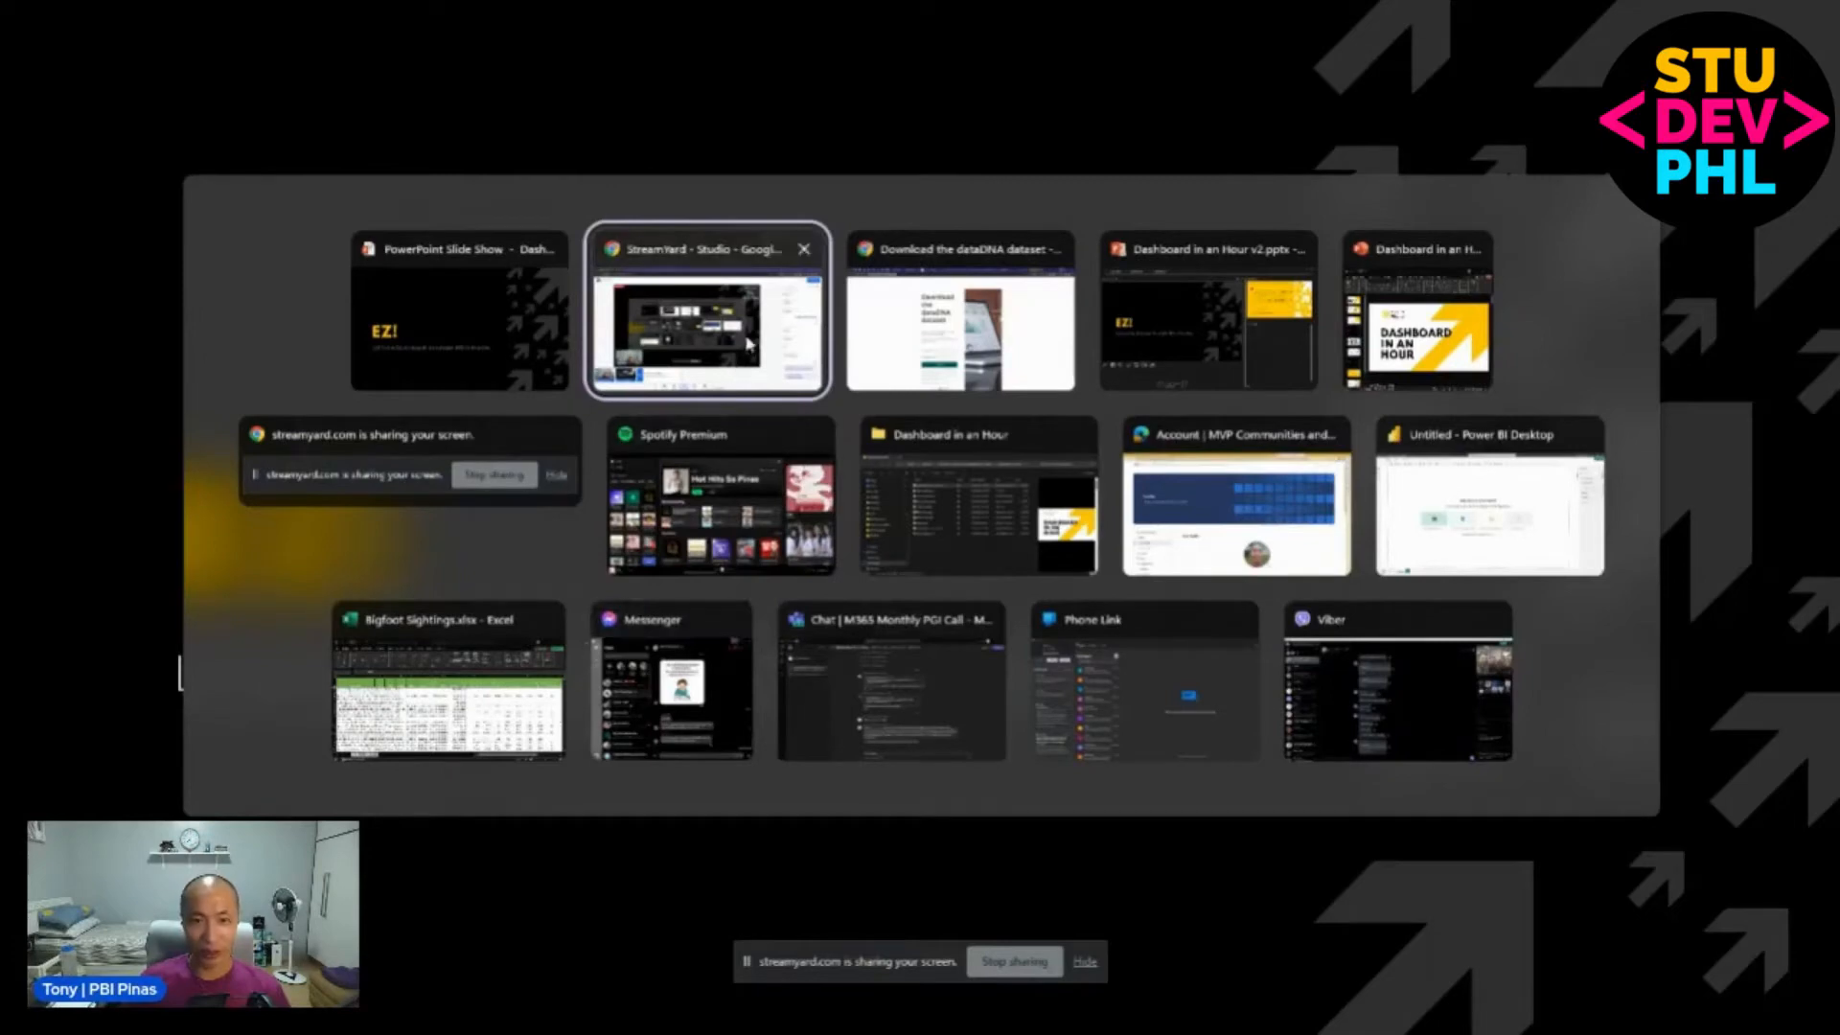
{"action": "key", "text": "Escape"}
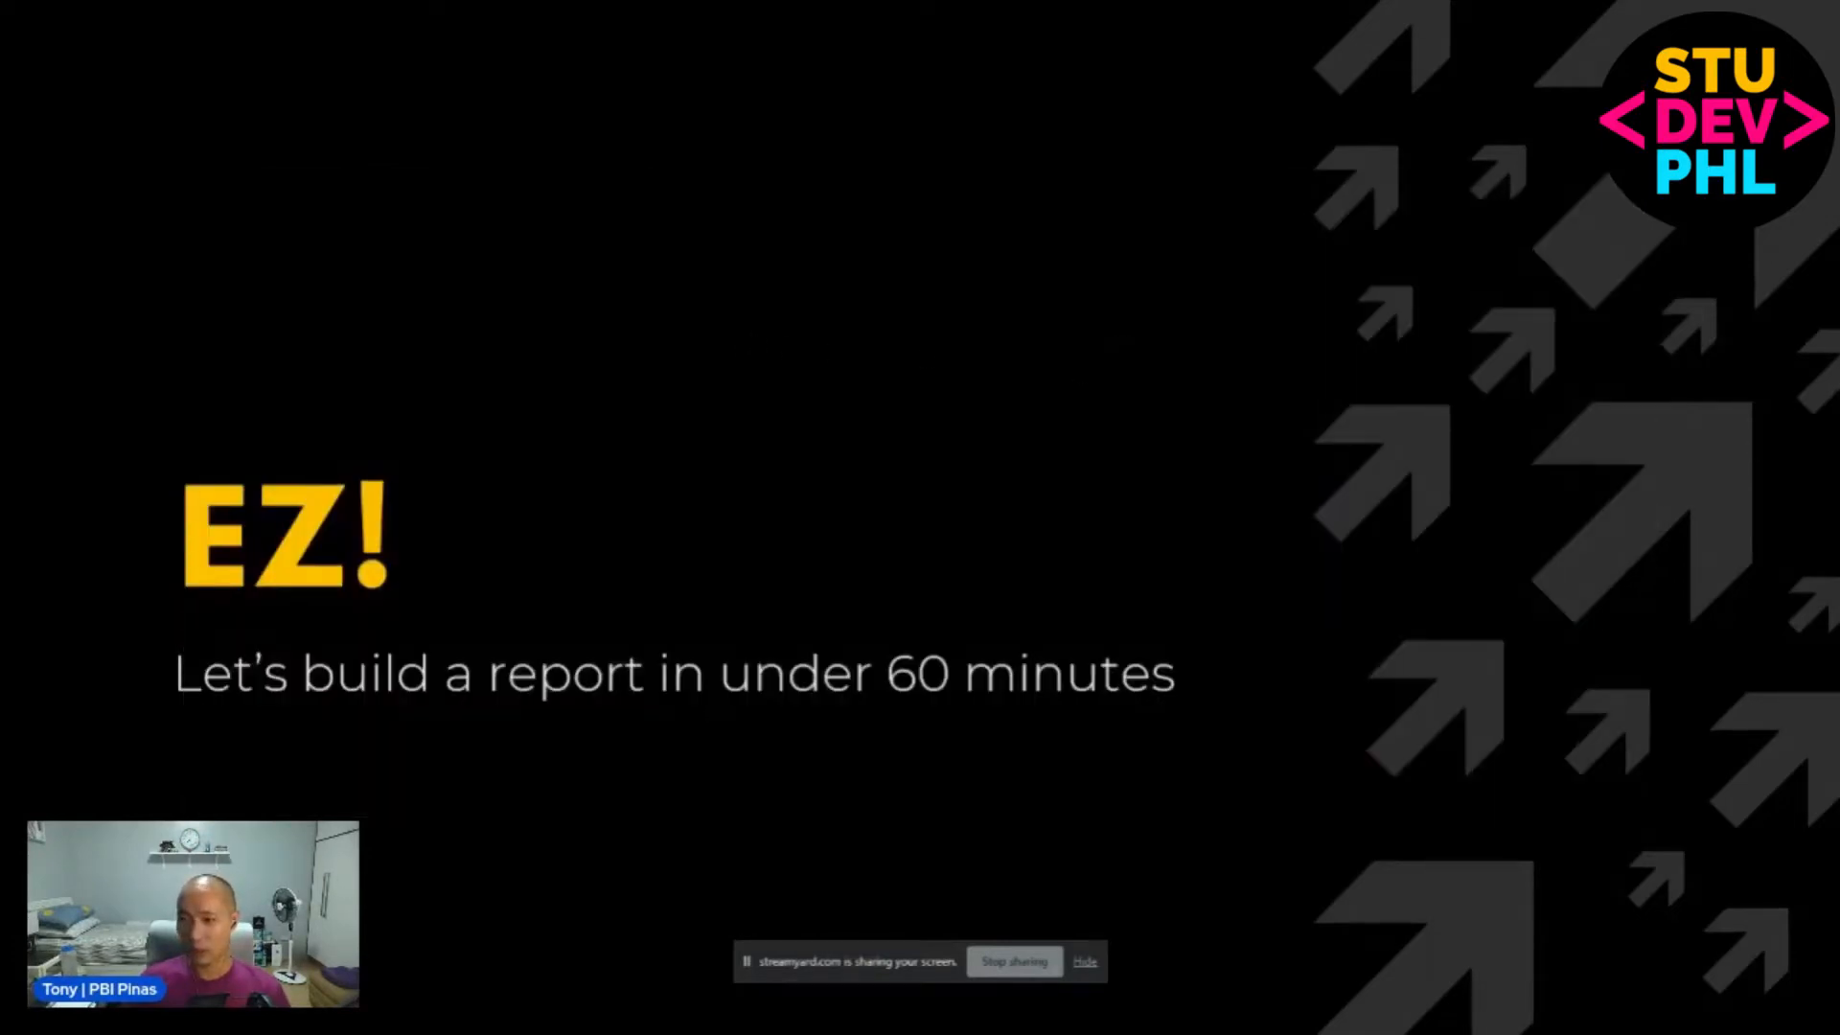
{"action": "key", "text": "alt+Tab"}
{"action": "key", "text": "alt+Tab"}
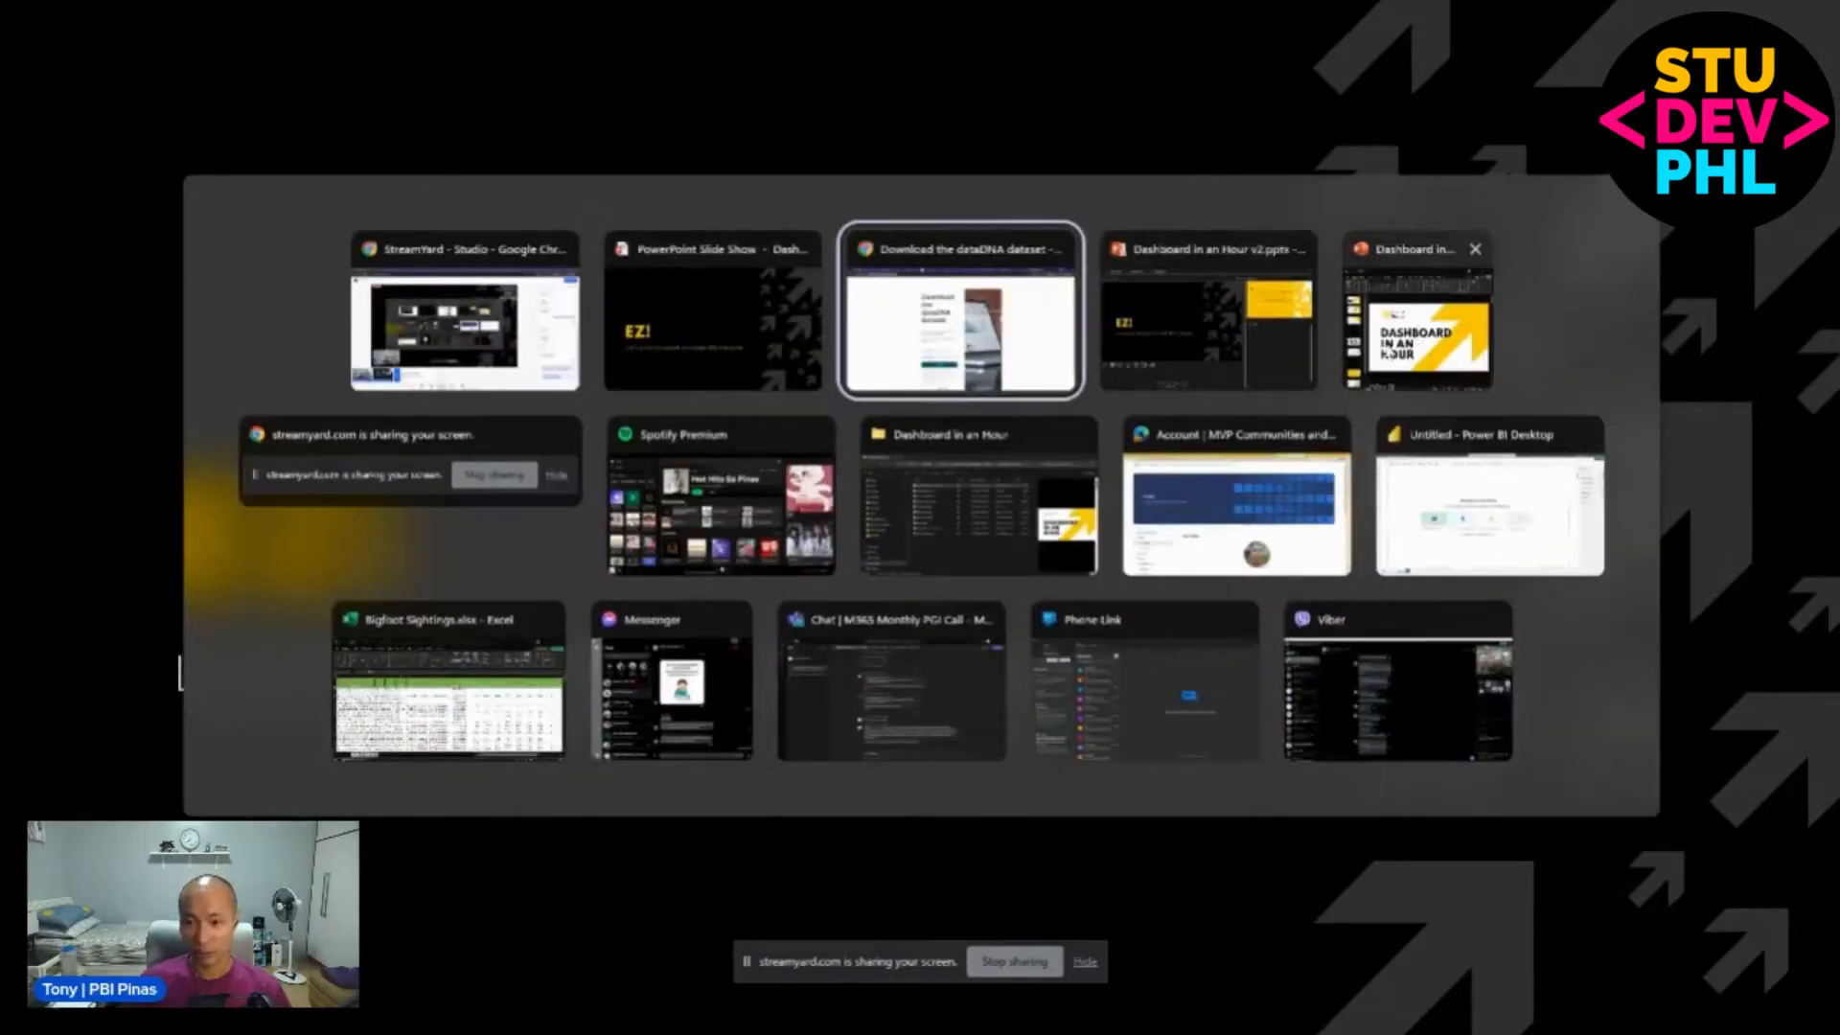
{"action": "left_click", "coordinate": [1479, 561]}
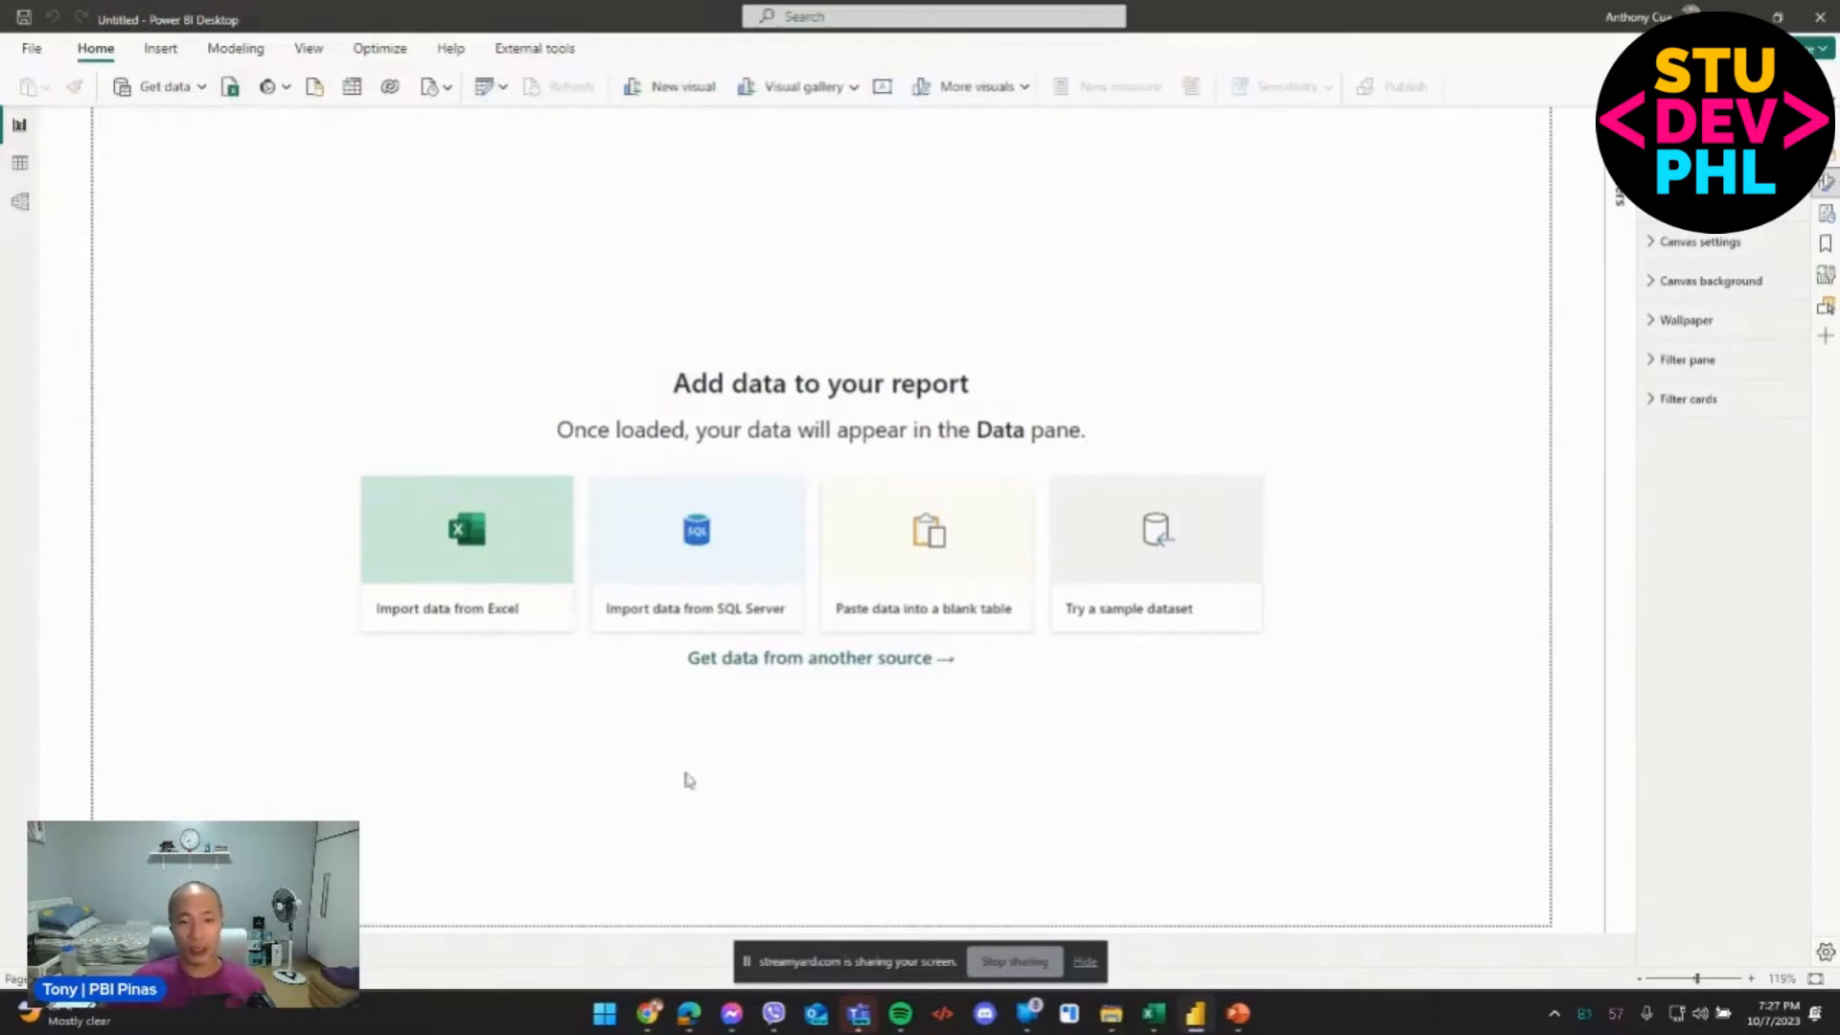
Switch to the Bigfoot Sightings workbook in Excel, maximize its window, and look through the observed column down its rows.
{"action": "left_click", "coordinate": [1165, 1025]}
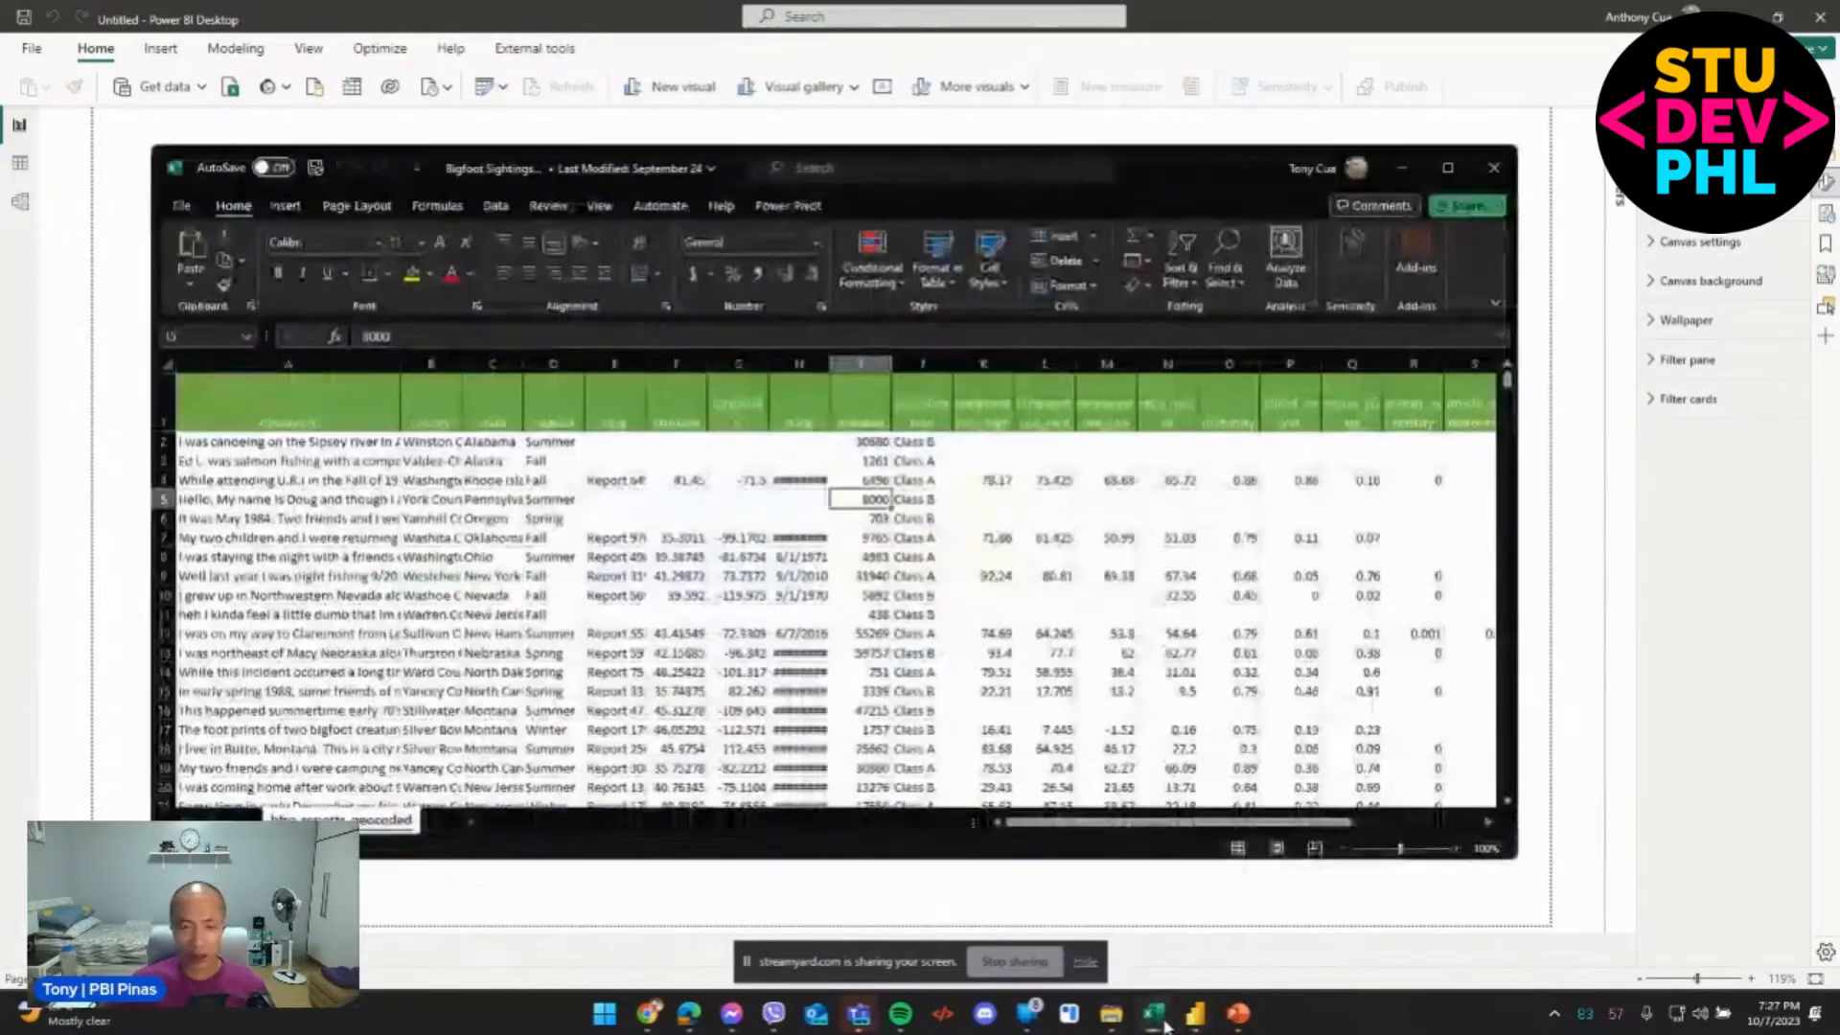
{"action": "left_click", "coordinate": [1447, 168]}
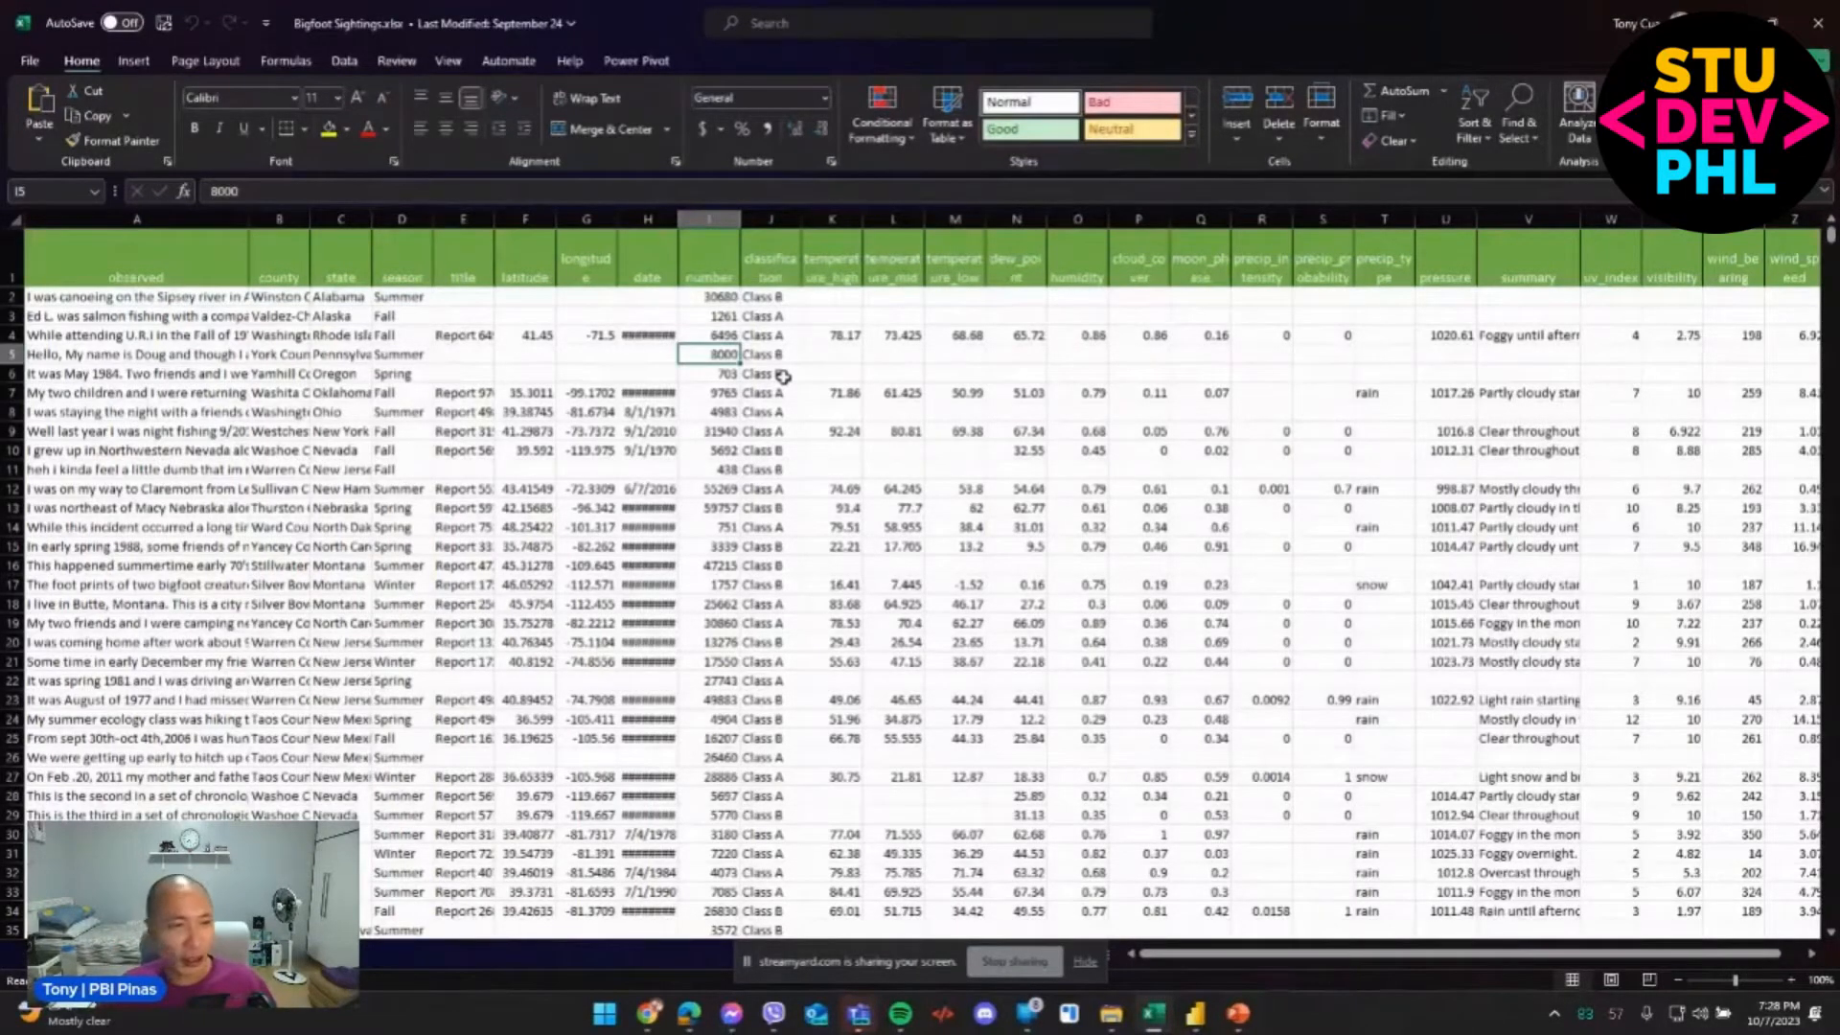
{"action": "left_click", "coordinate": [144, 273]}
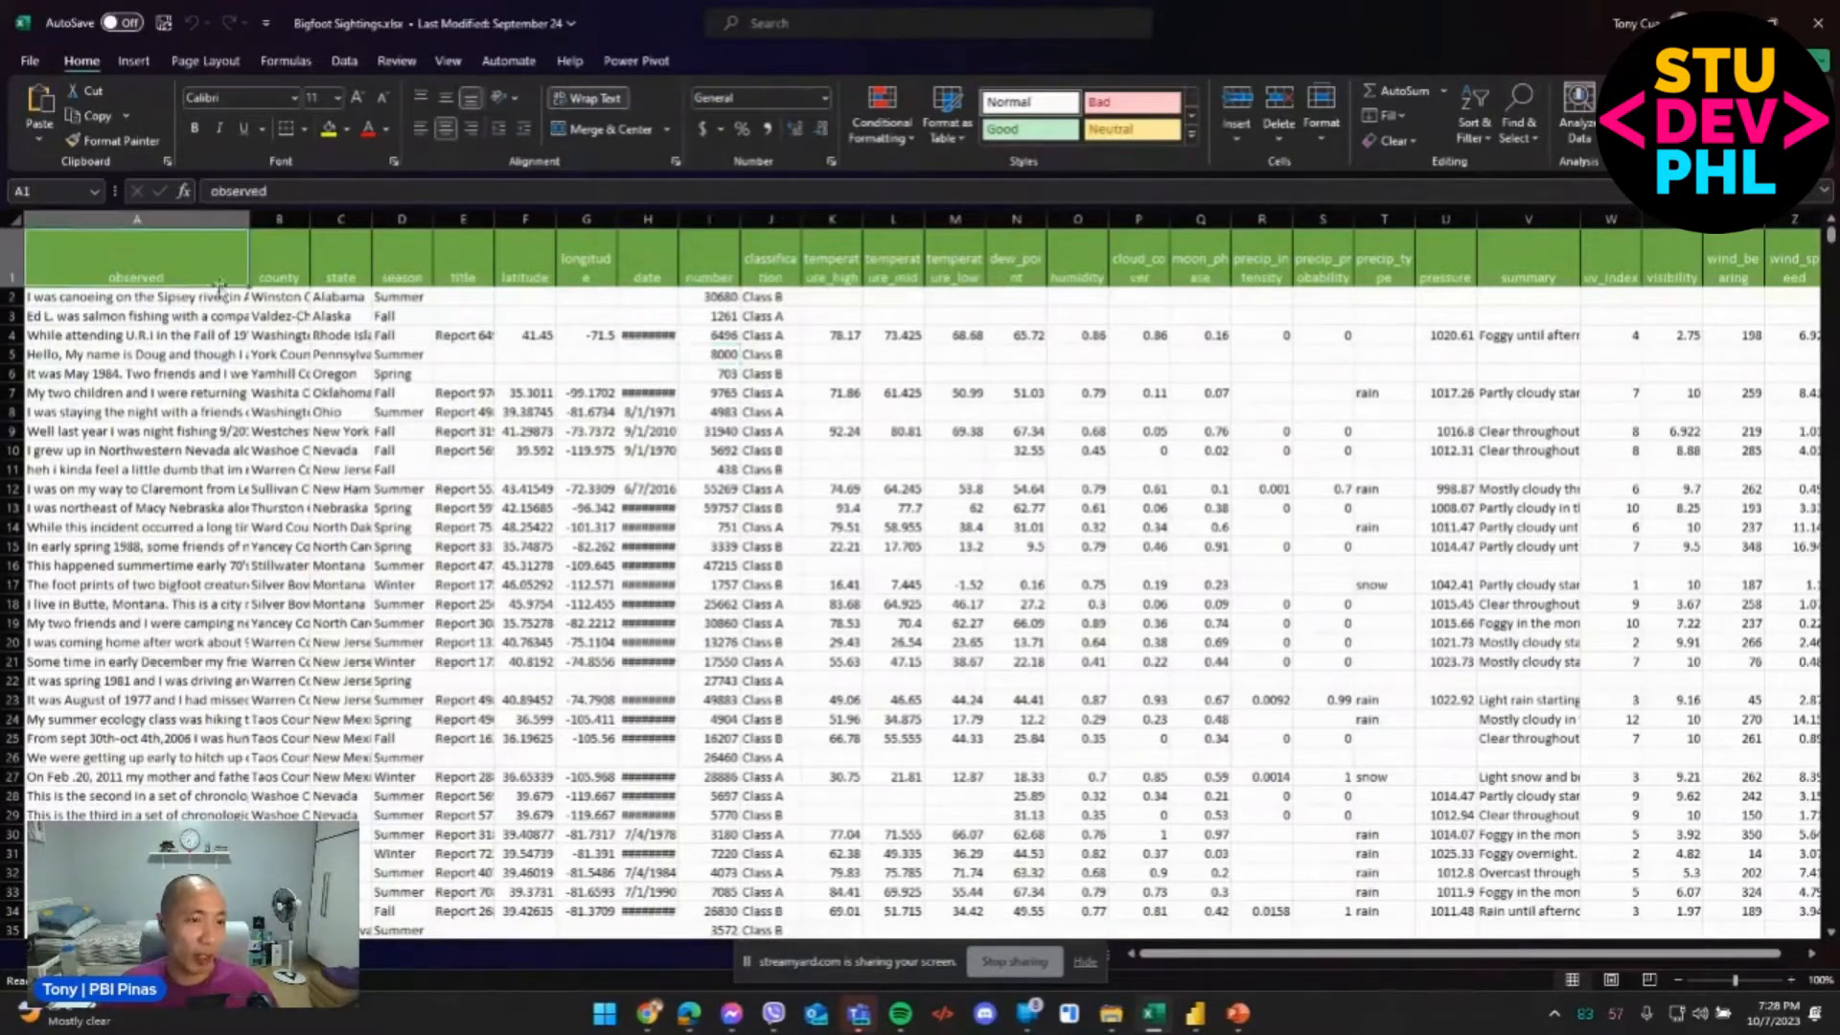
{"action": "left_click", "coordinate": [219, 316]}
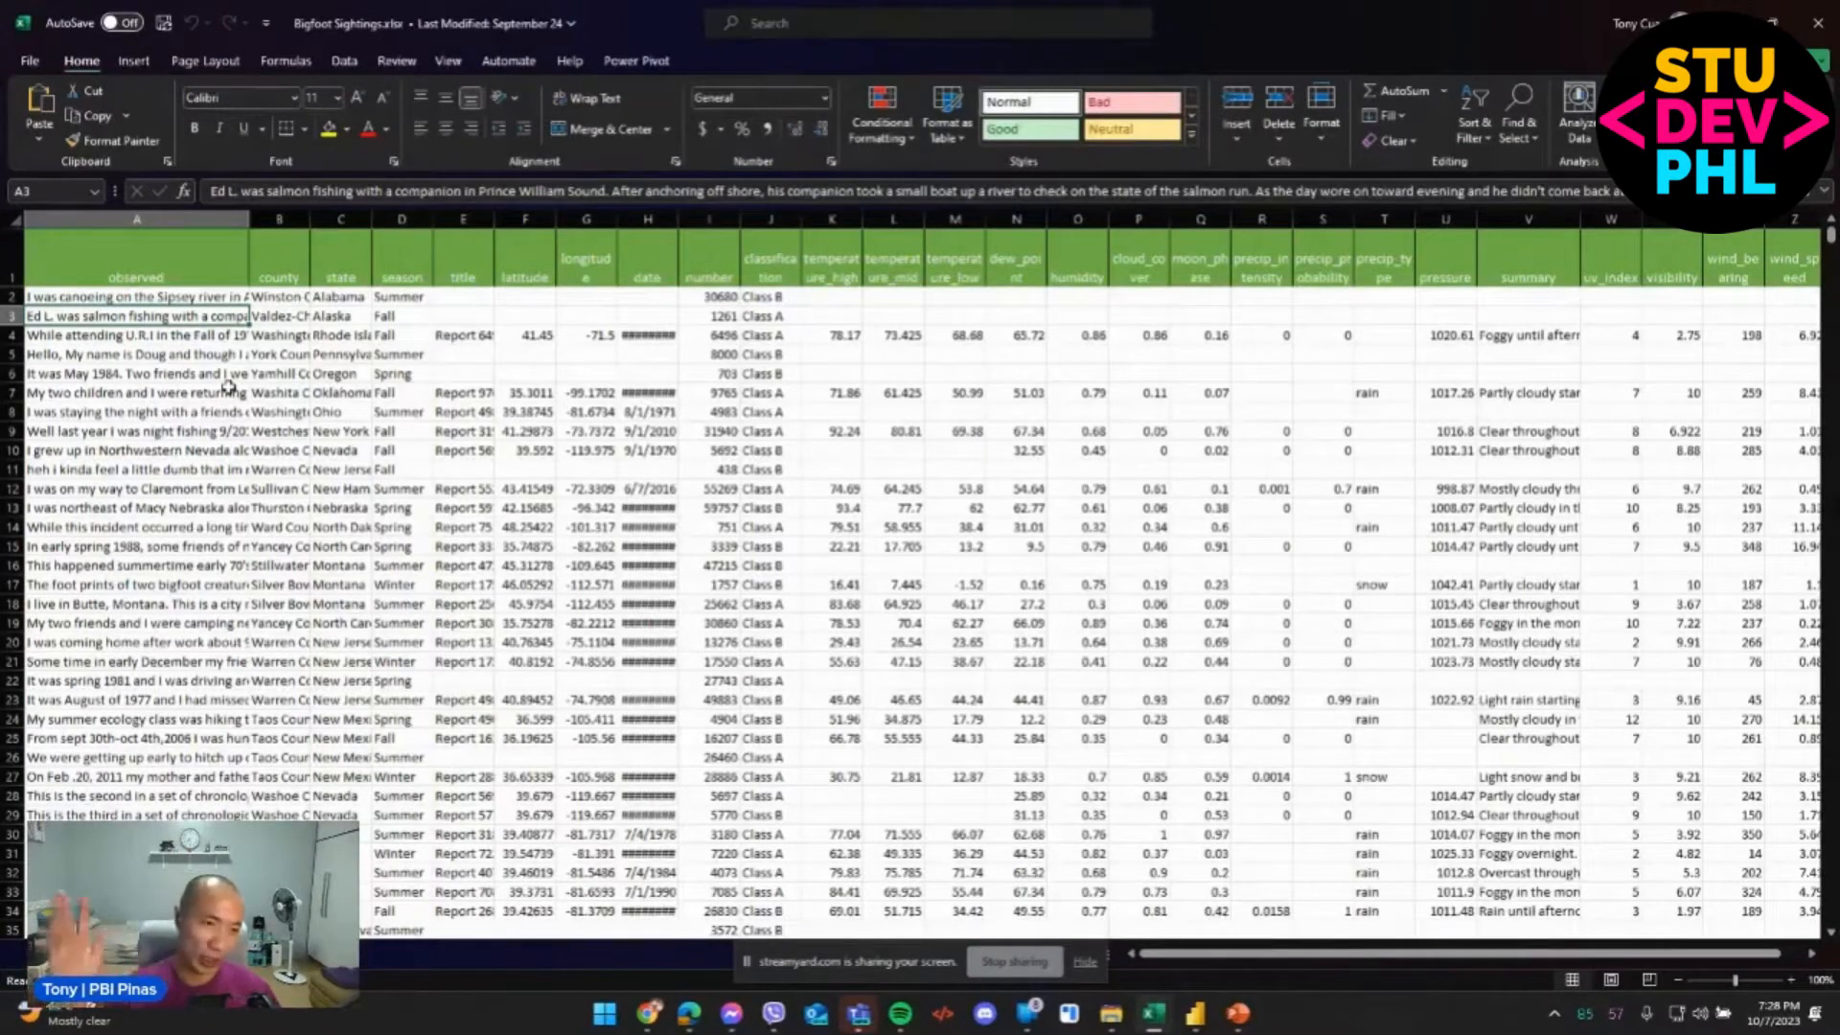
{"action": "key", "text": "ctrl+Down"}
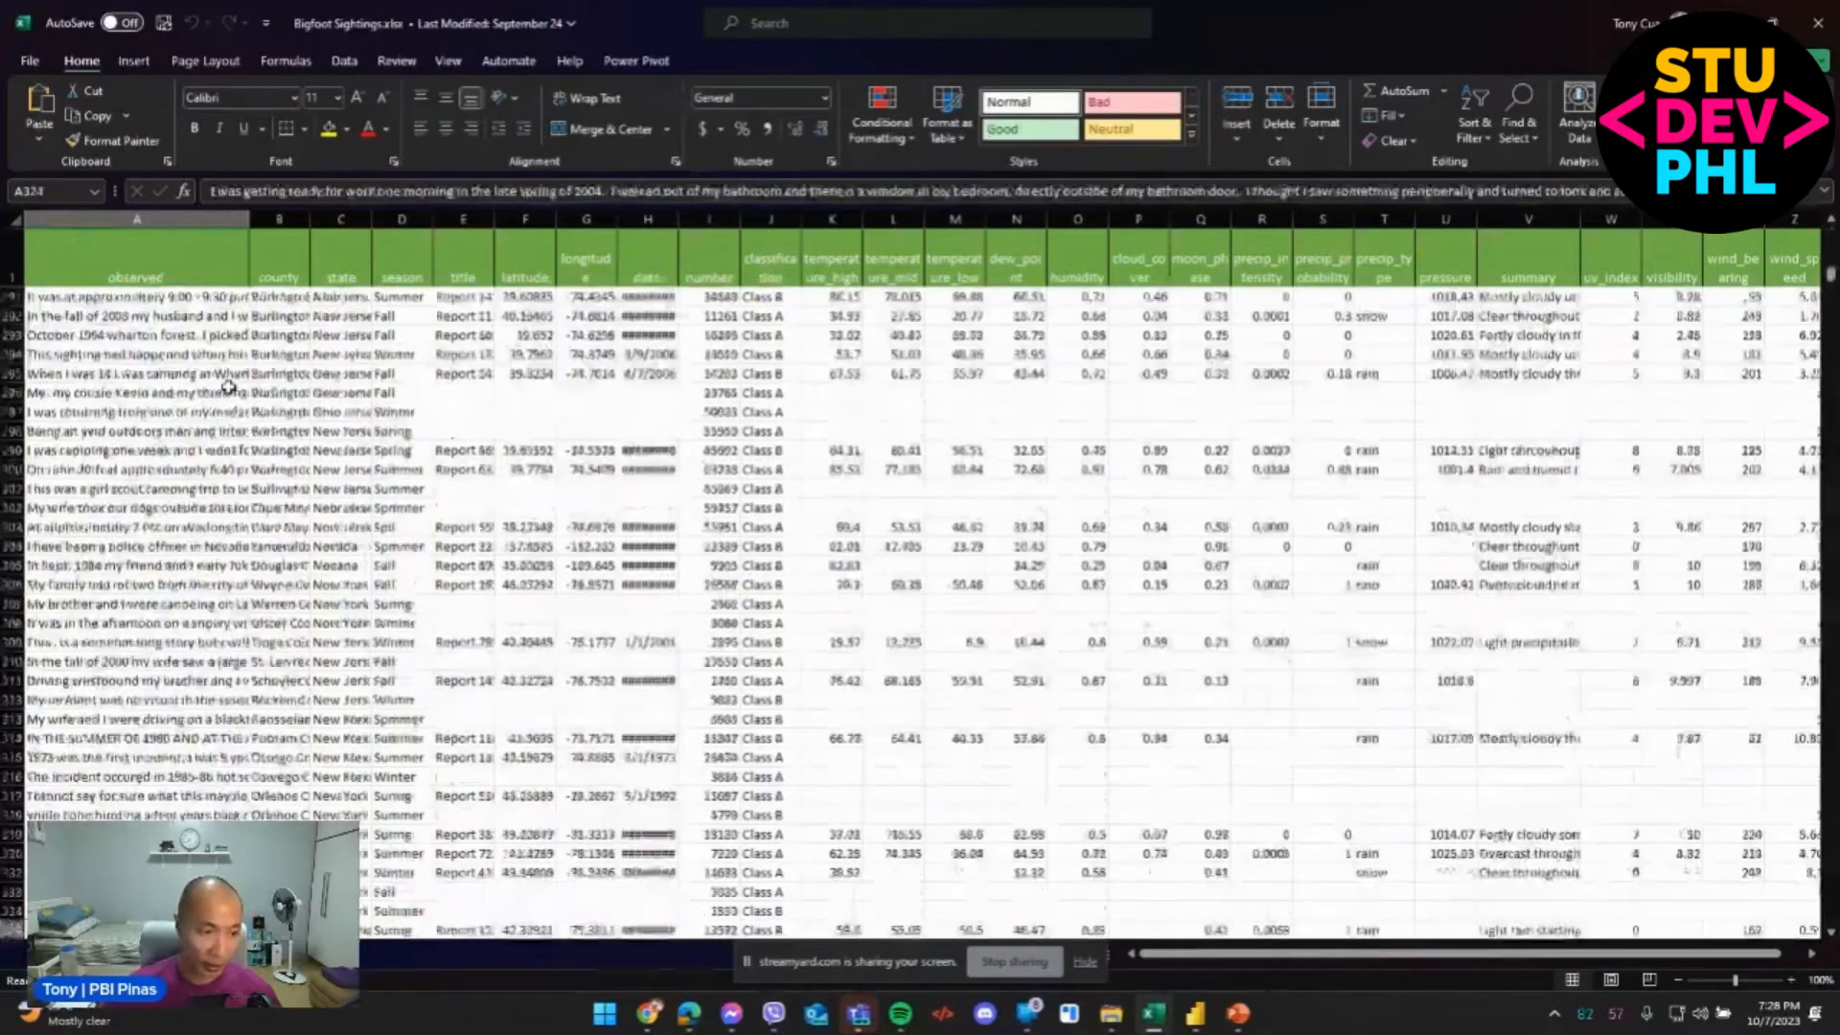
{"action": "key", "text": "ctrl+Down"}
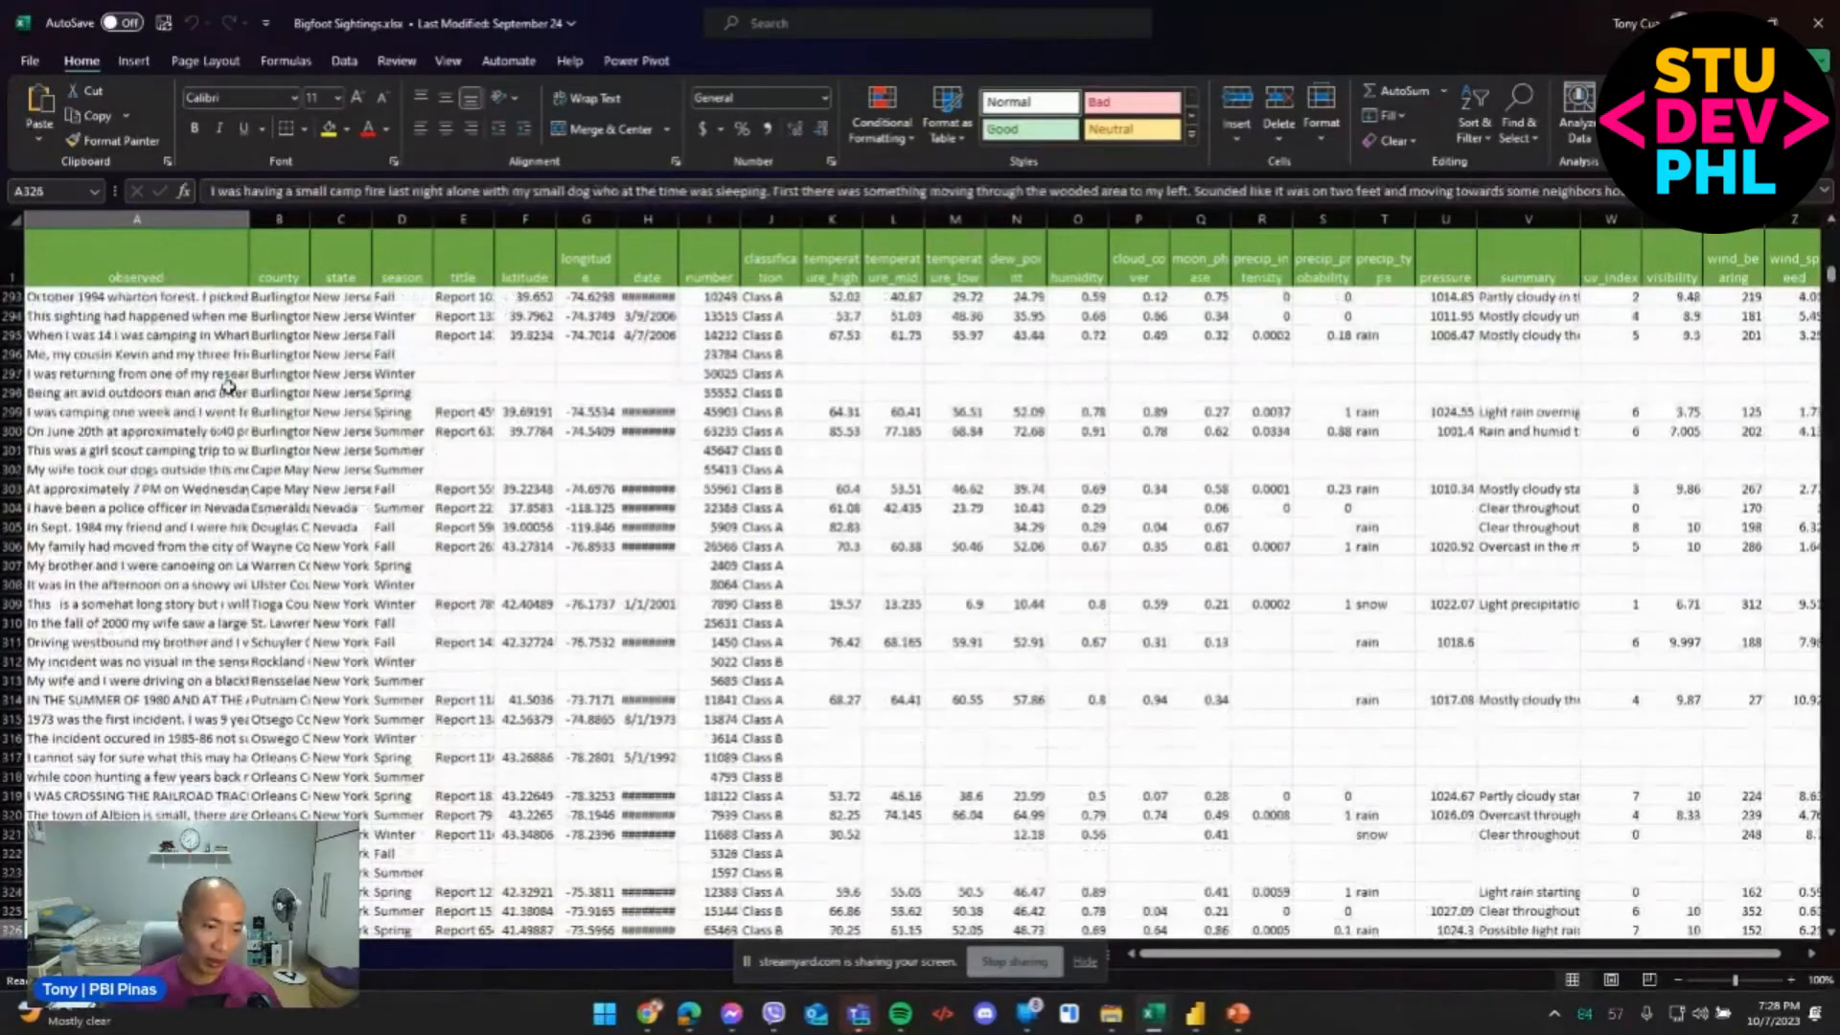
{"action": "key", "text": "ctrl+Home"}
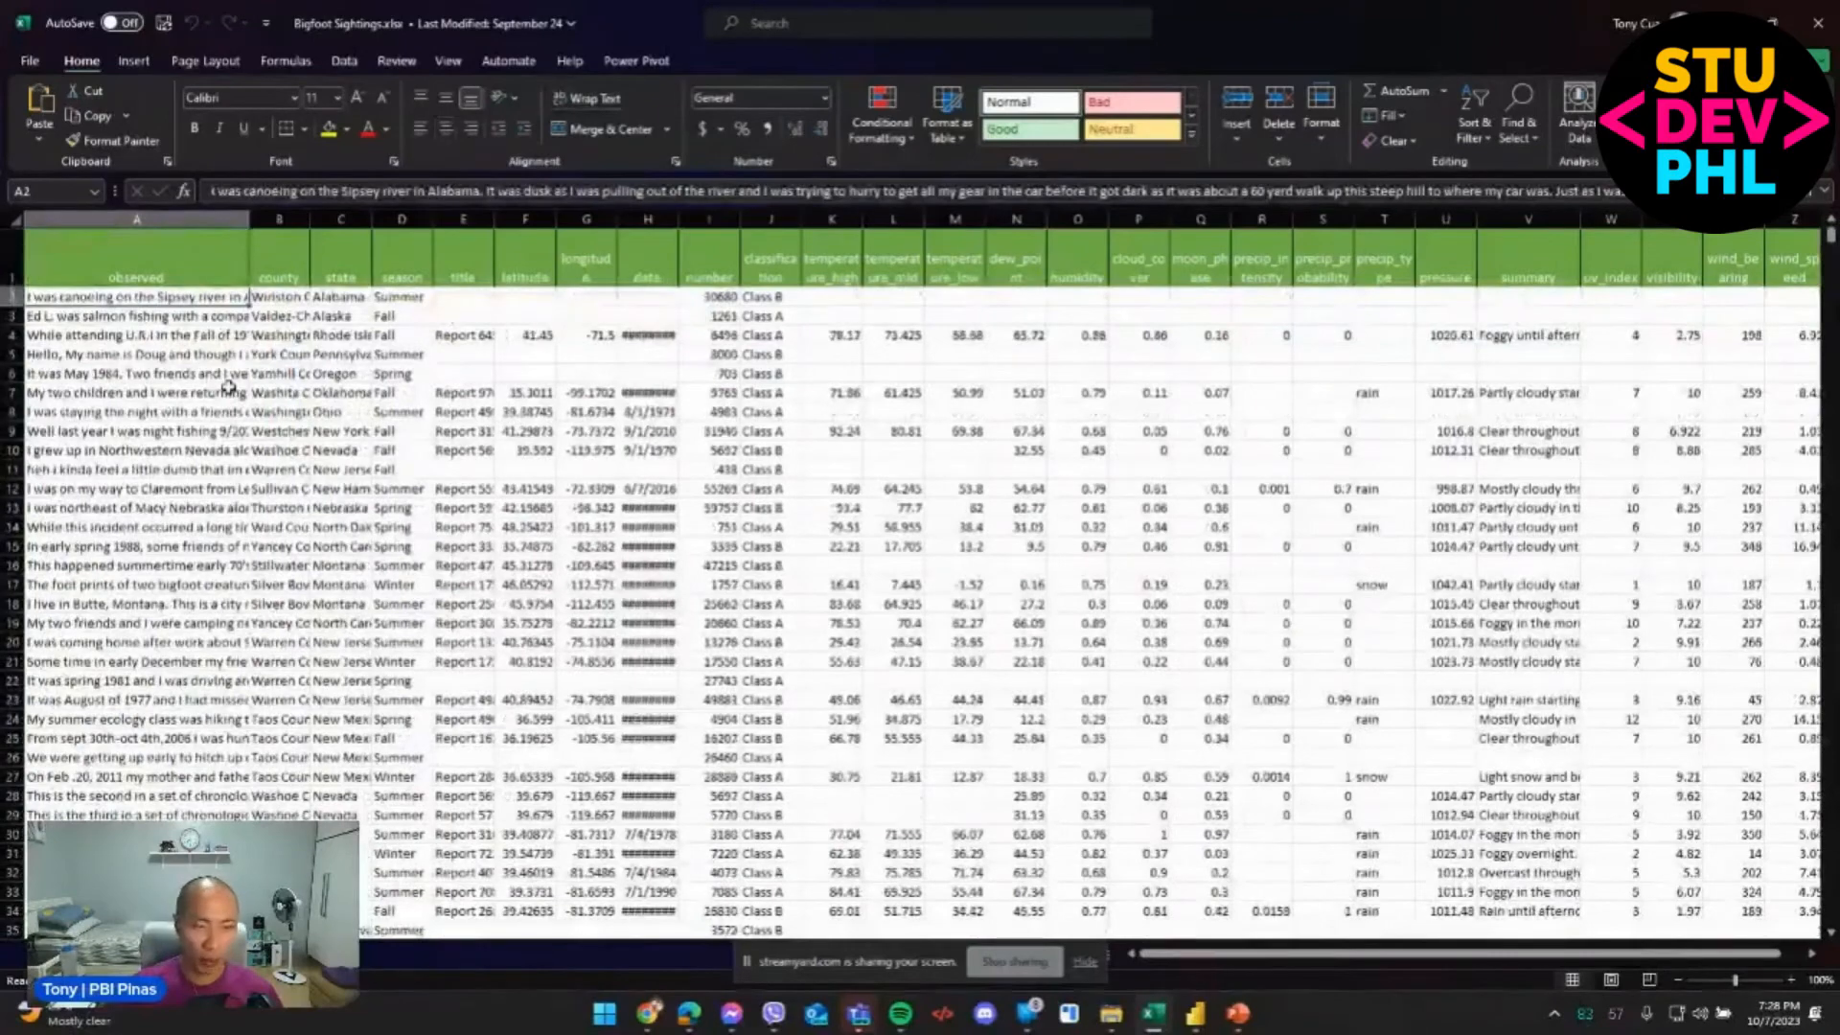
Examine the county, state, season, title, coordinate, date, number and classification columns, moving to row 4 for the populated fields.
{"action": "key", "text": "Right"}
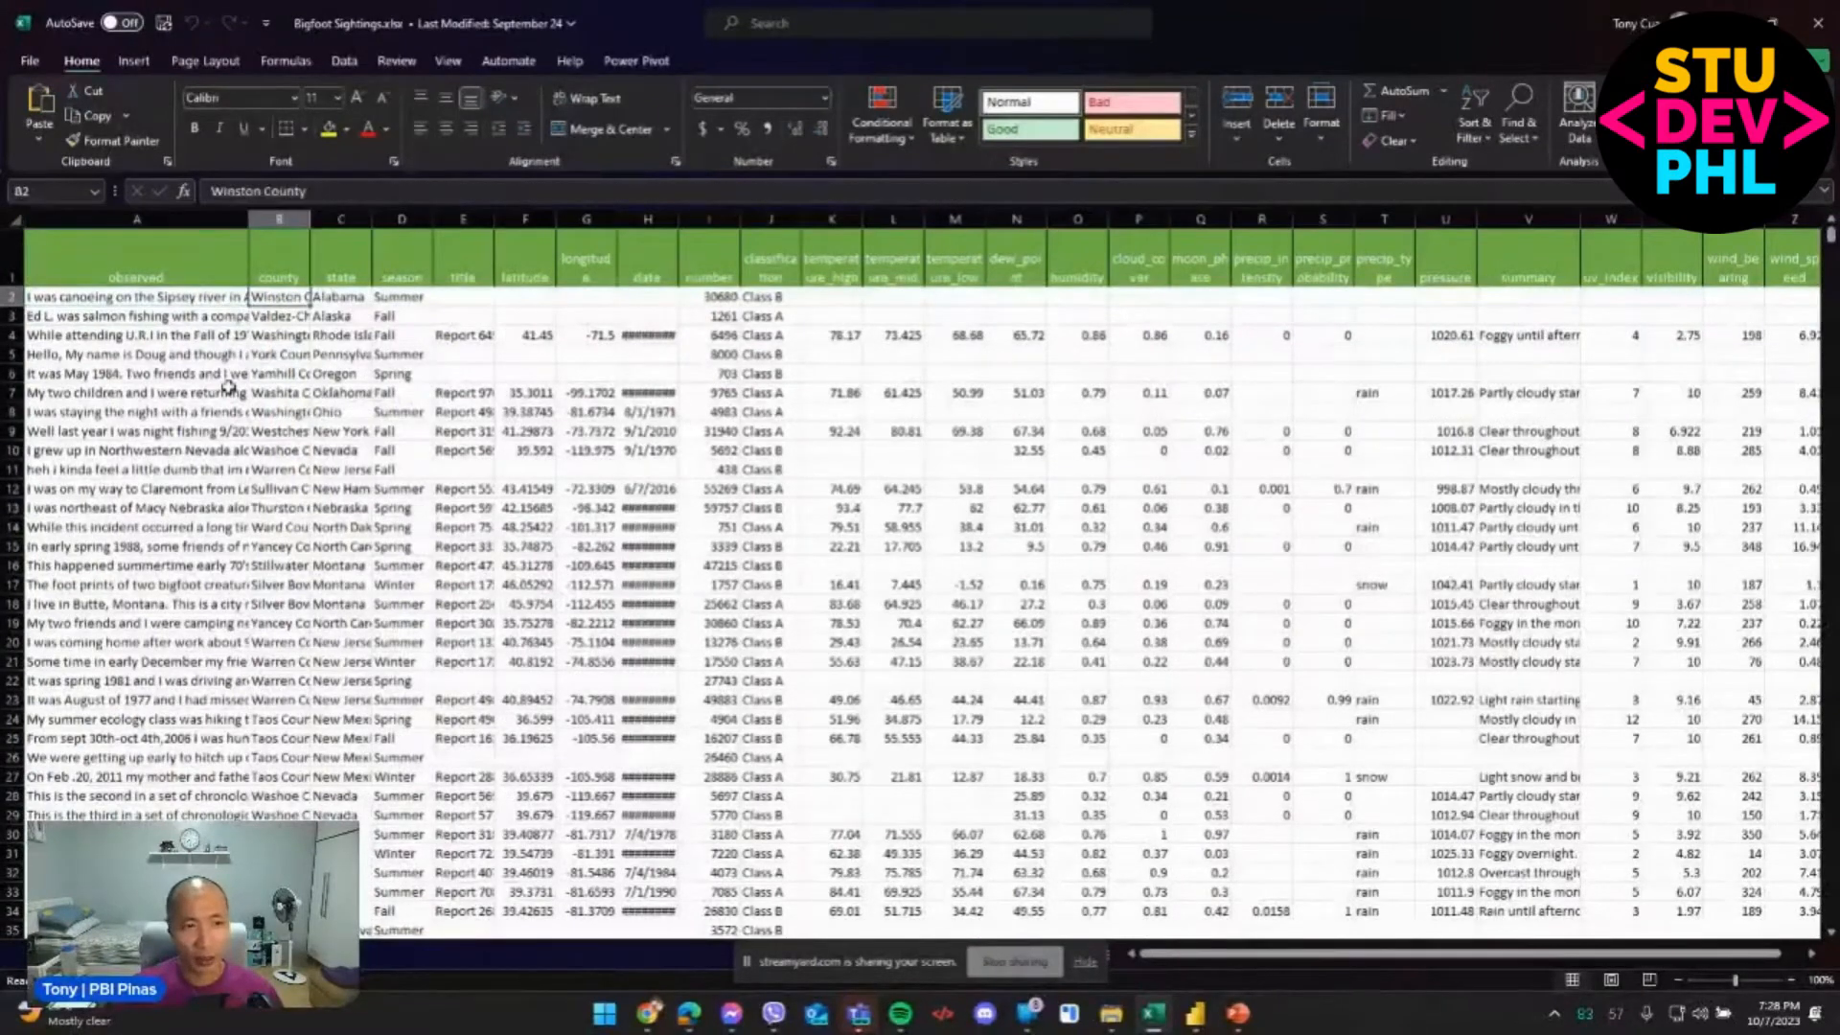
{"action": "key", "text": "Right"}
{"action": "key", "text": "Right"}
{"action": "key", "text": "Down"}
{"action": "key", "text": "Down"}
{"action": "key", "text": "Right"}
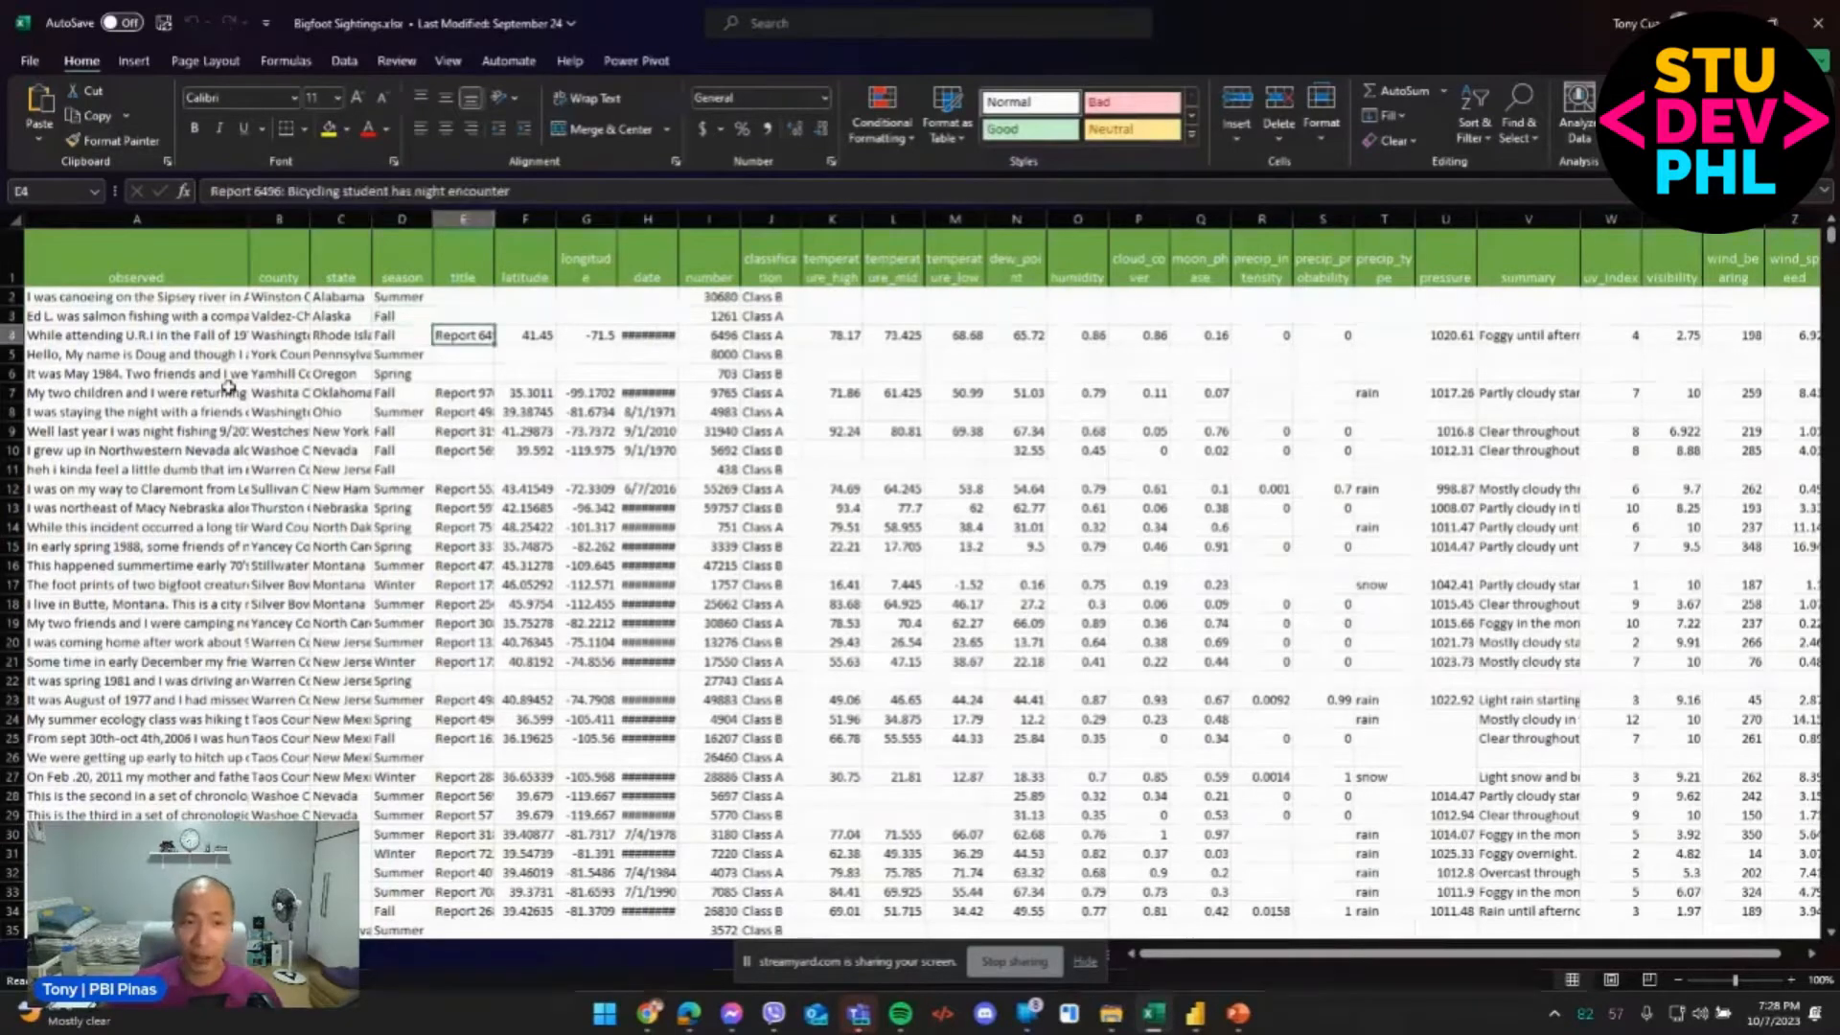
{"action": "key", "text": "Right"}
{"action": "key", "text": "Right"}
{"action": "key", "text": "Right"}
{"action": "key", "text": "Right"}
{"action": "key", "text": "Right"}
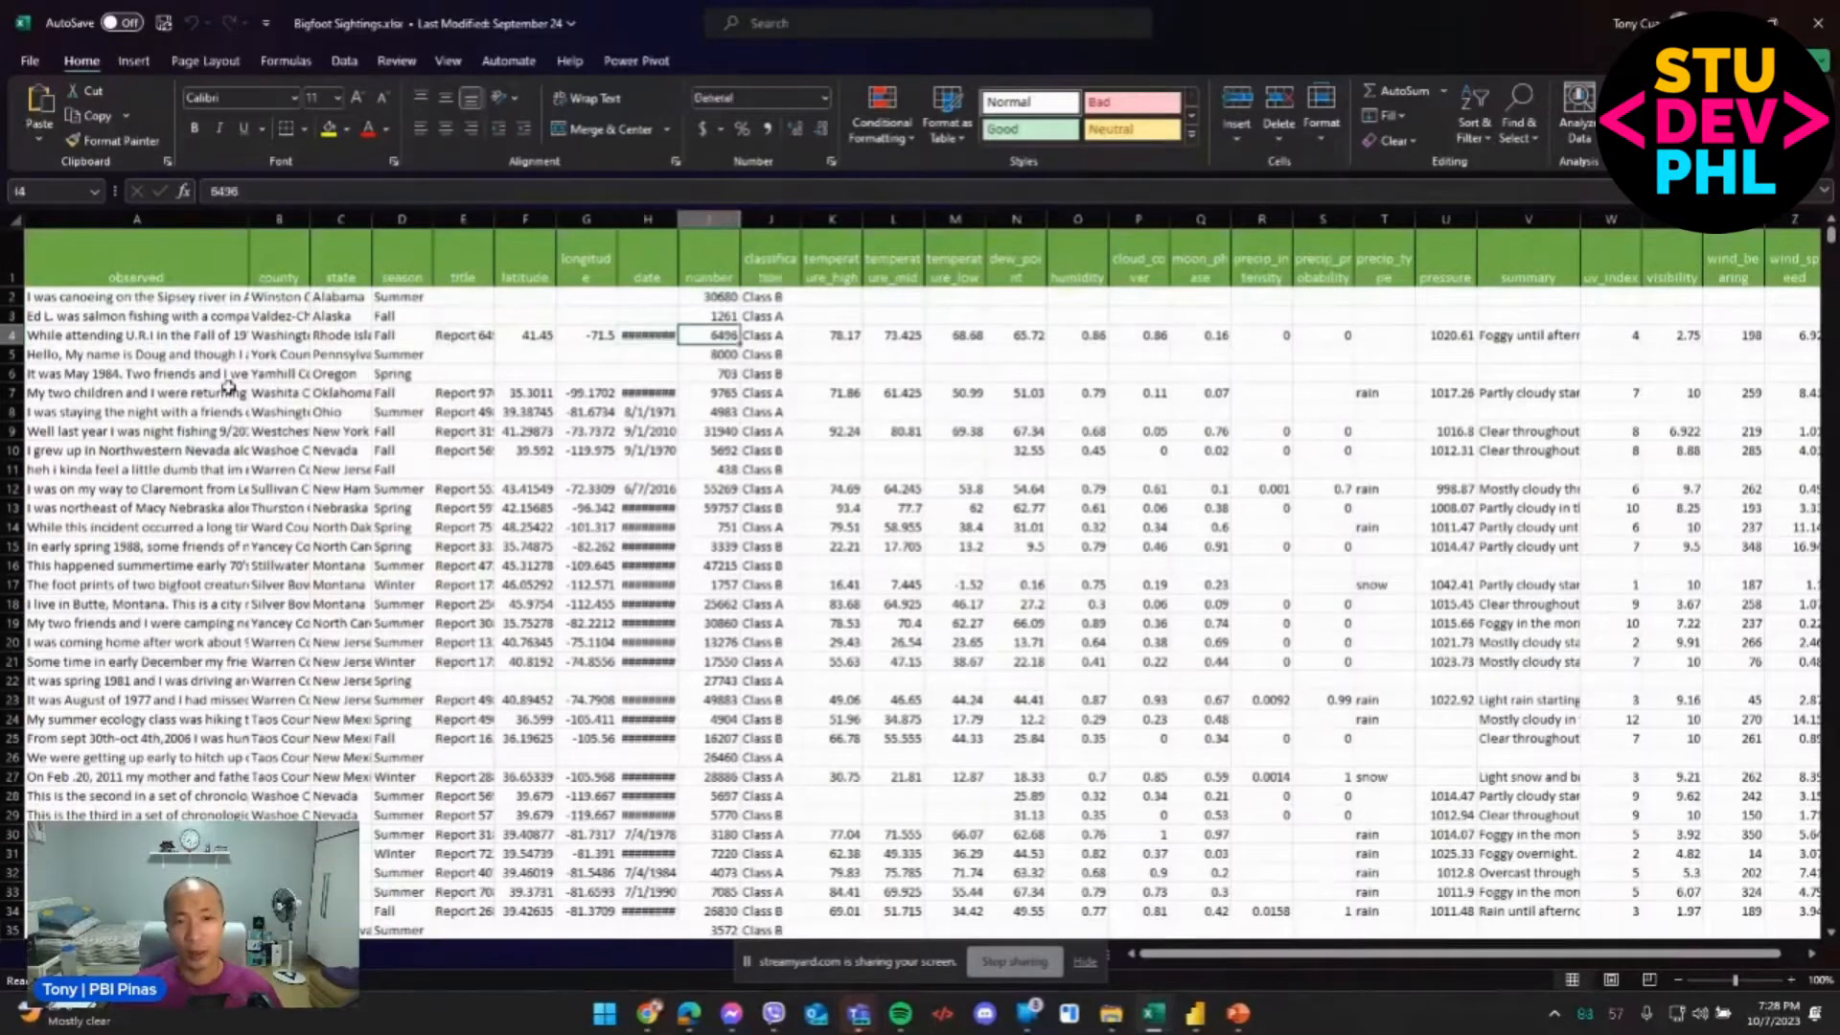
{"action": "key", "text": "Left"}
{"action": "key", "text": "Left"}
{"action": "key", "text": "Right"}
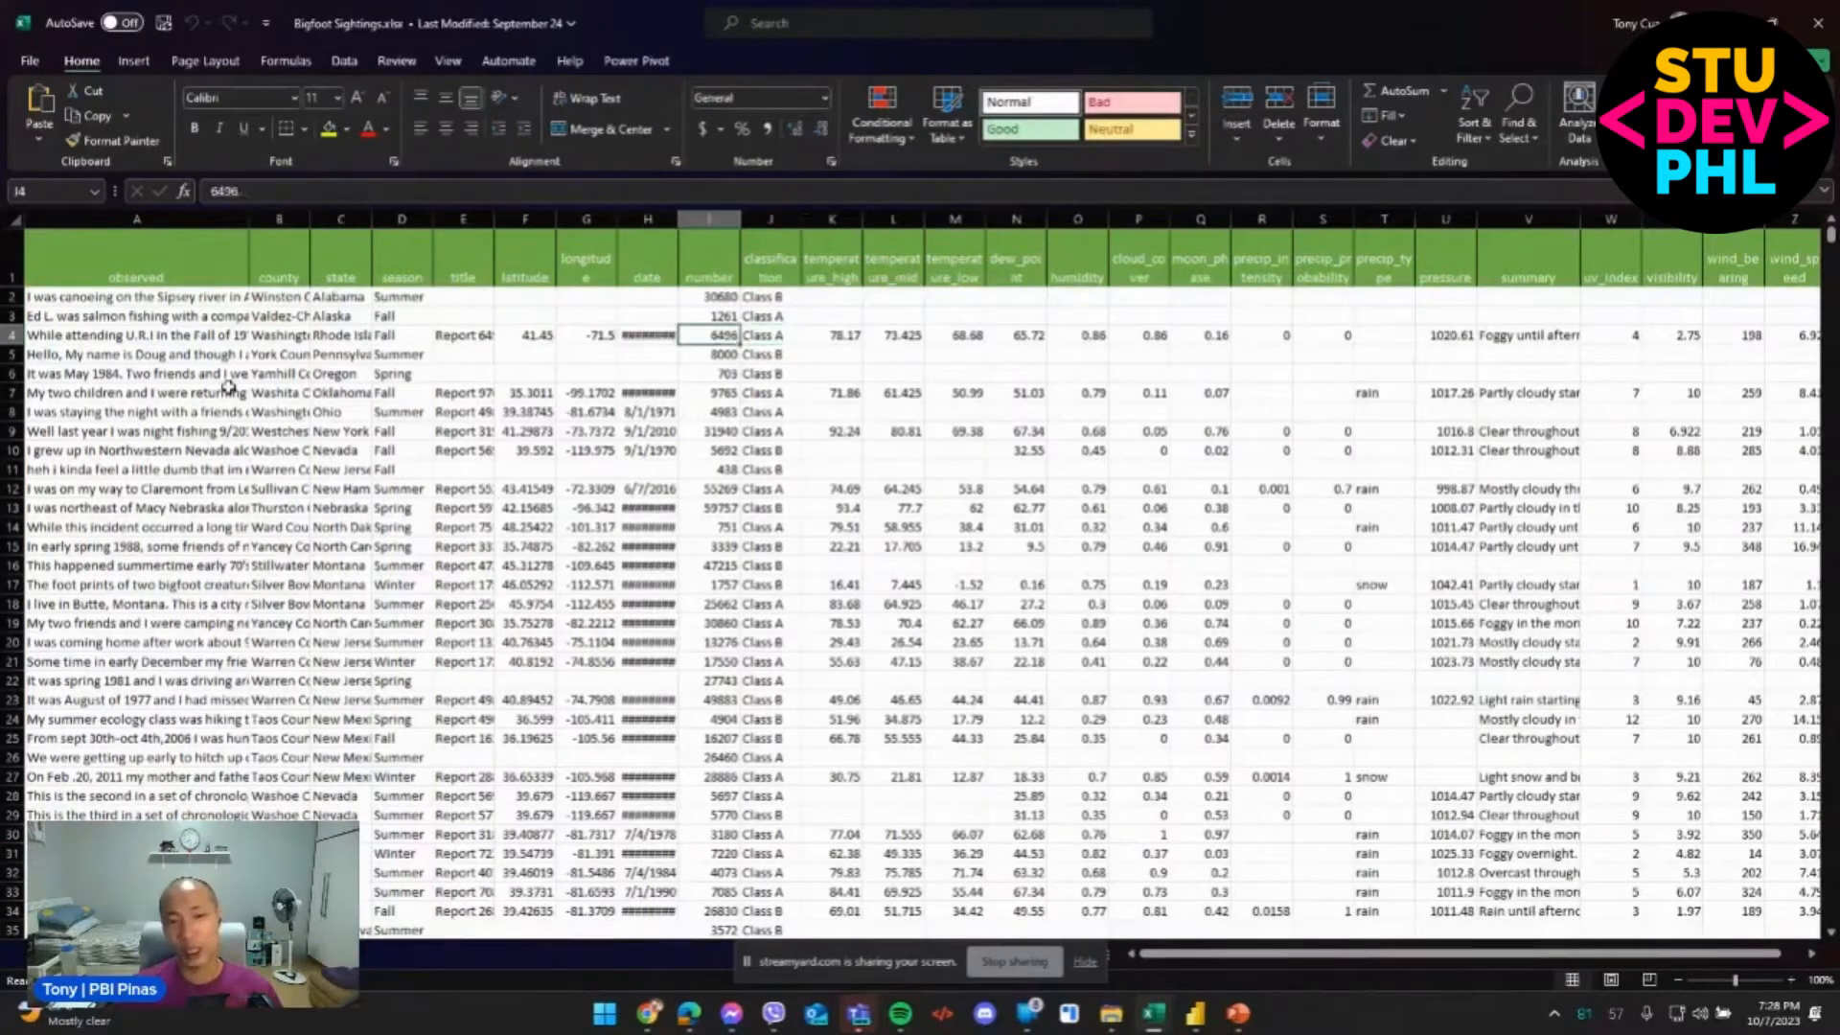
{"action": "key", "text": "Right"}
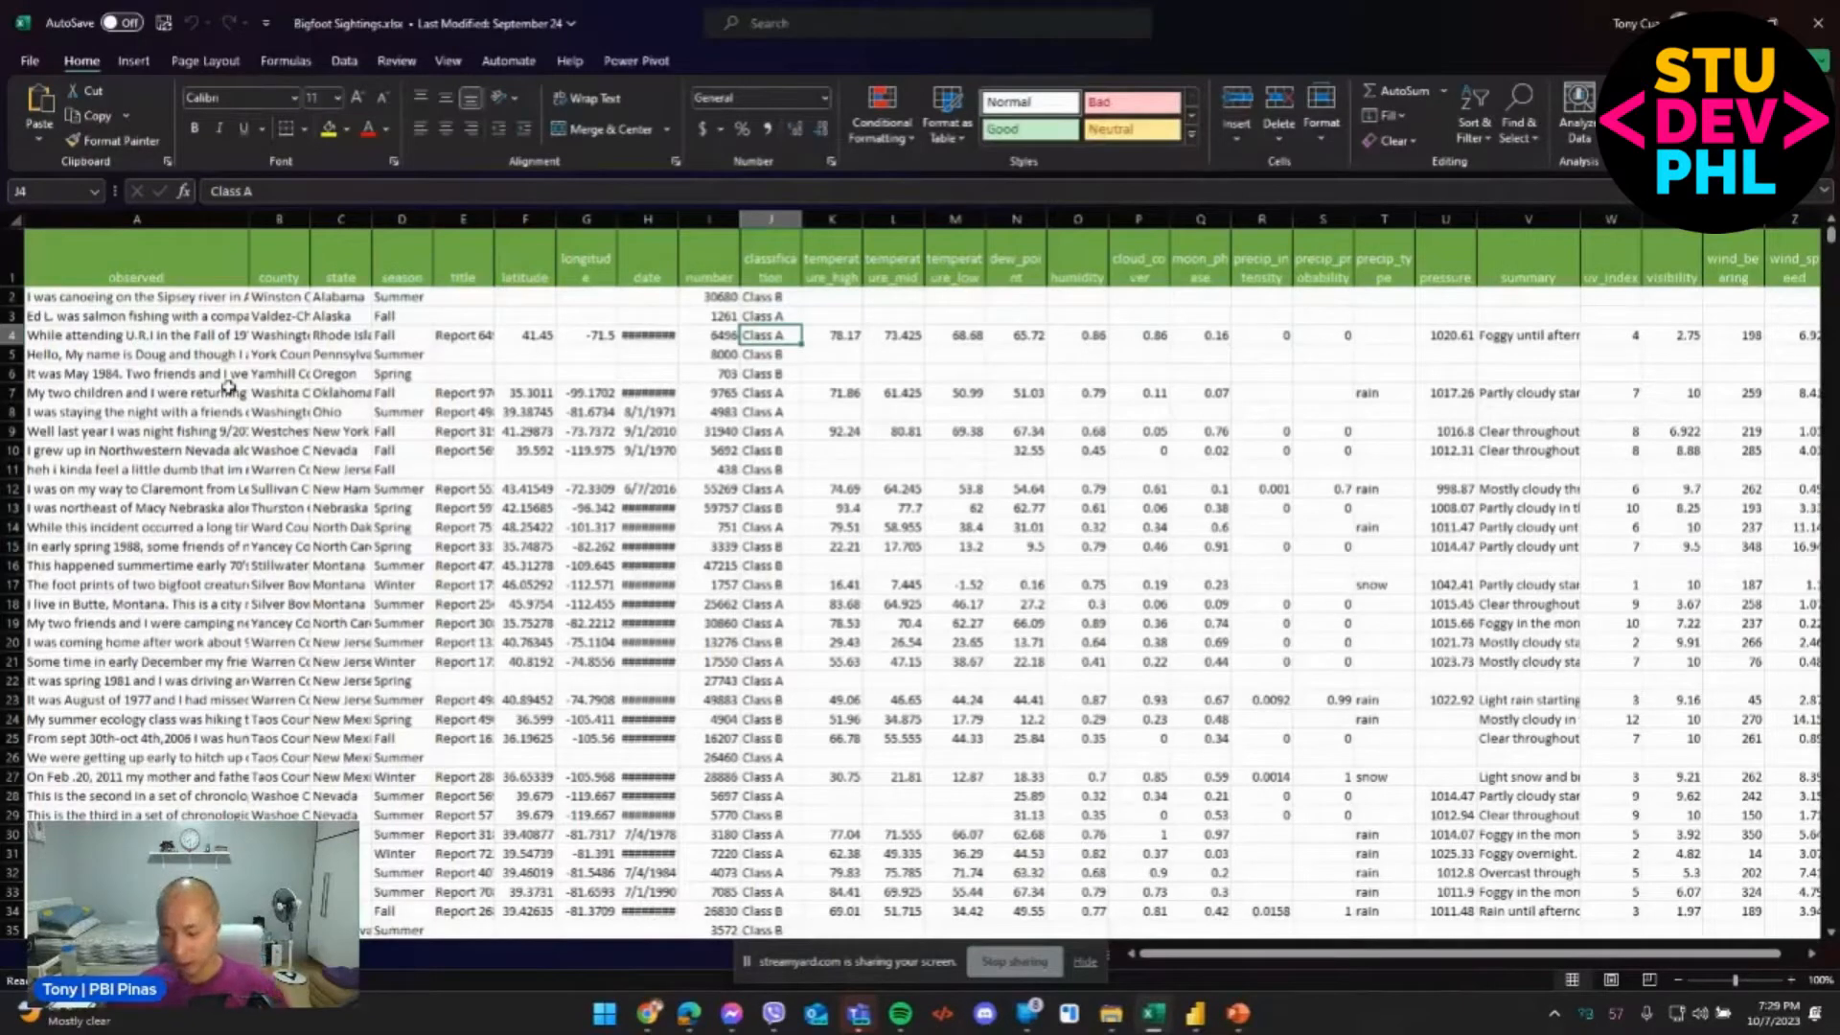
Examine the weather columns in row 4 from temperature_high through wind_speed, and return to the observed column.
{"action": "key", "text": "Right"}
{"action": "key", "text": "Right"}
{"action": "key", "text": "Right"}
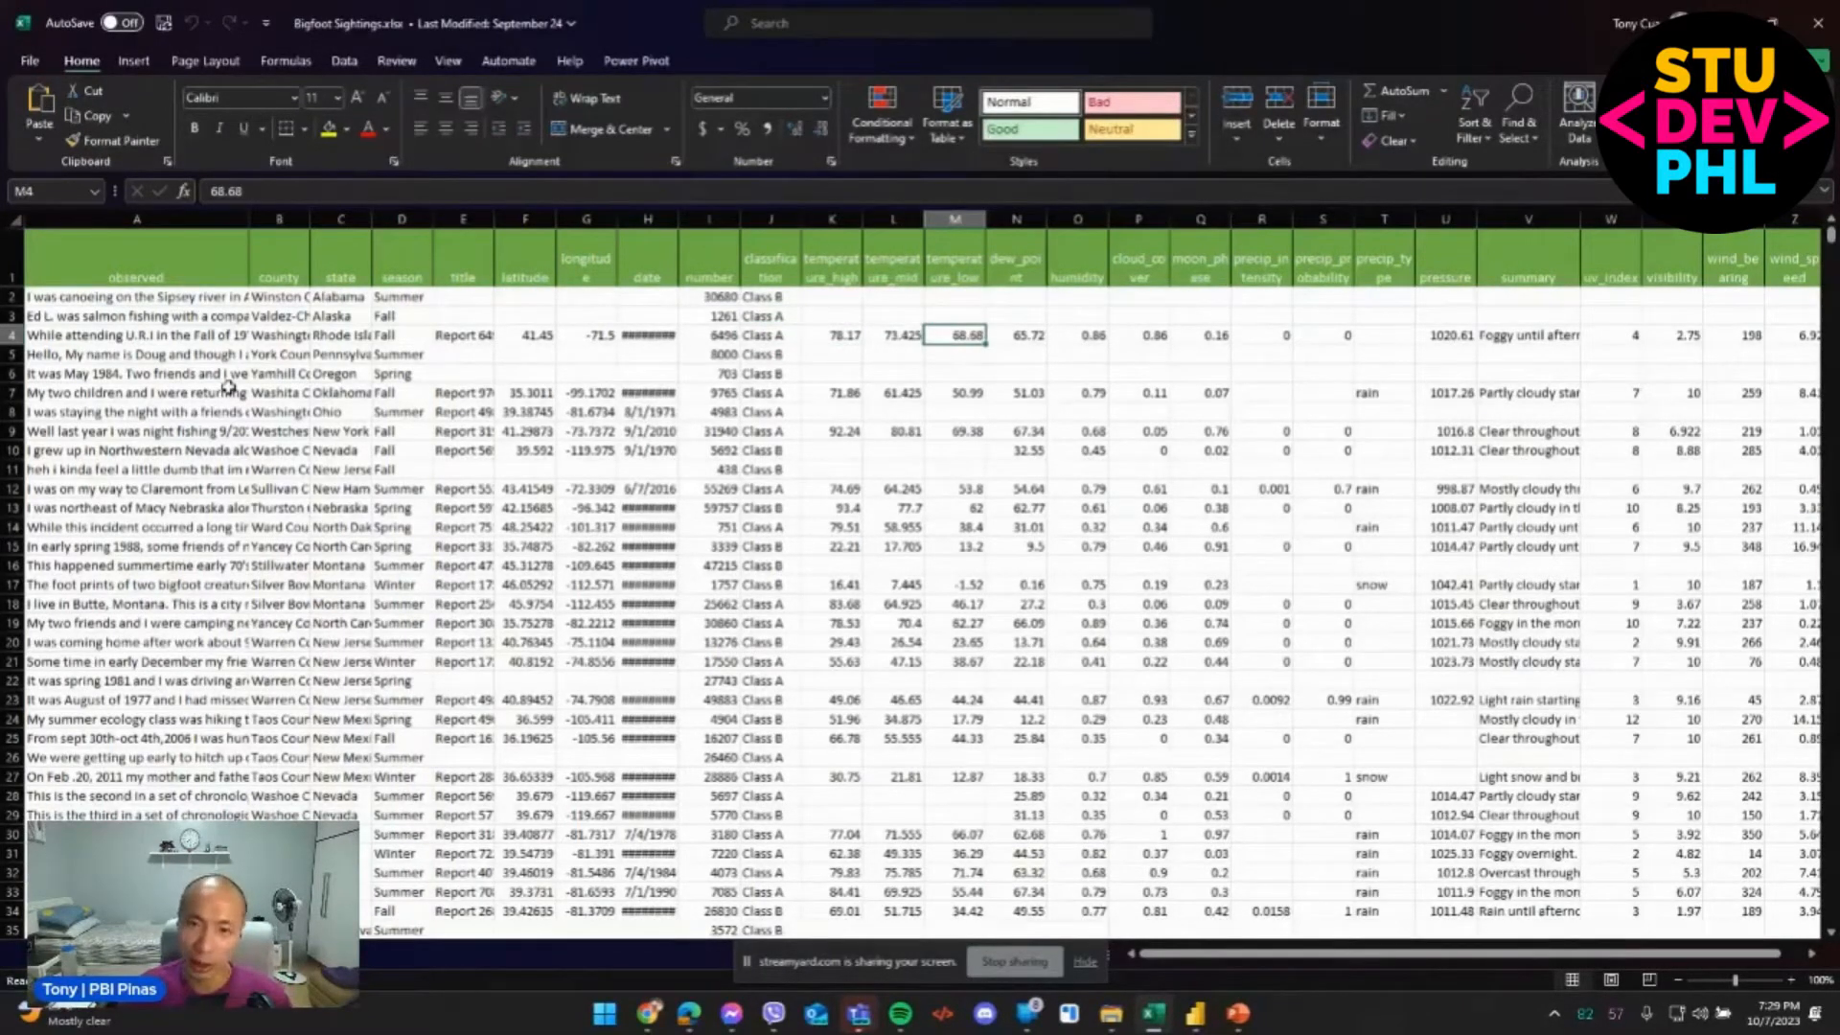
{"action": "key", "text": "Right"}
{"action": "key", "text": "Right"}
{"action": "key", "text": "Right"}
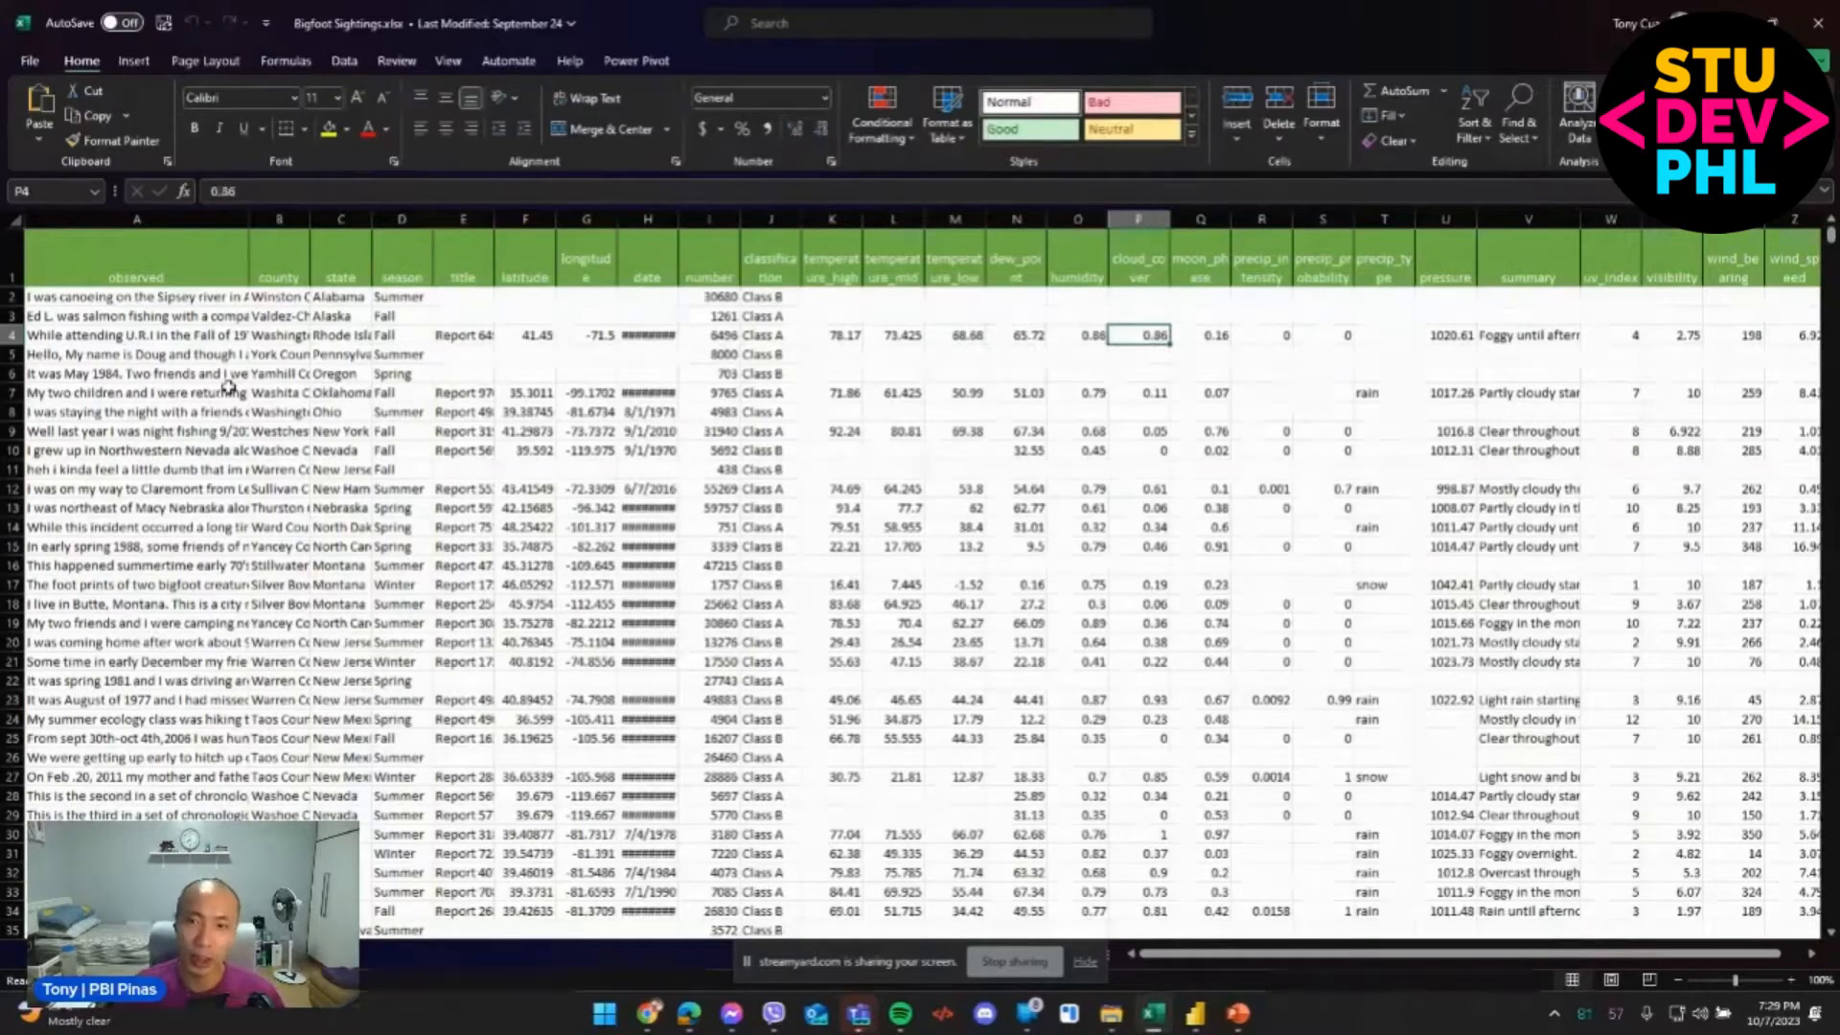
{"action": "key", "text": "Right"}
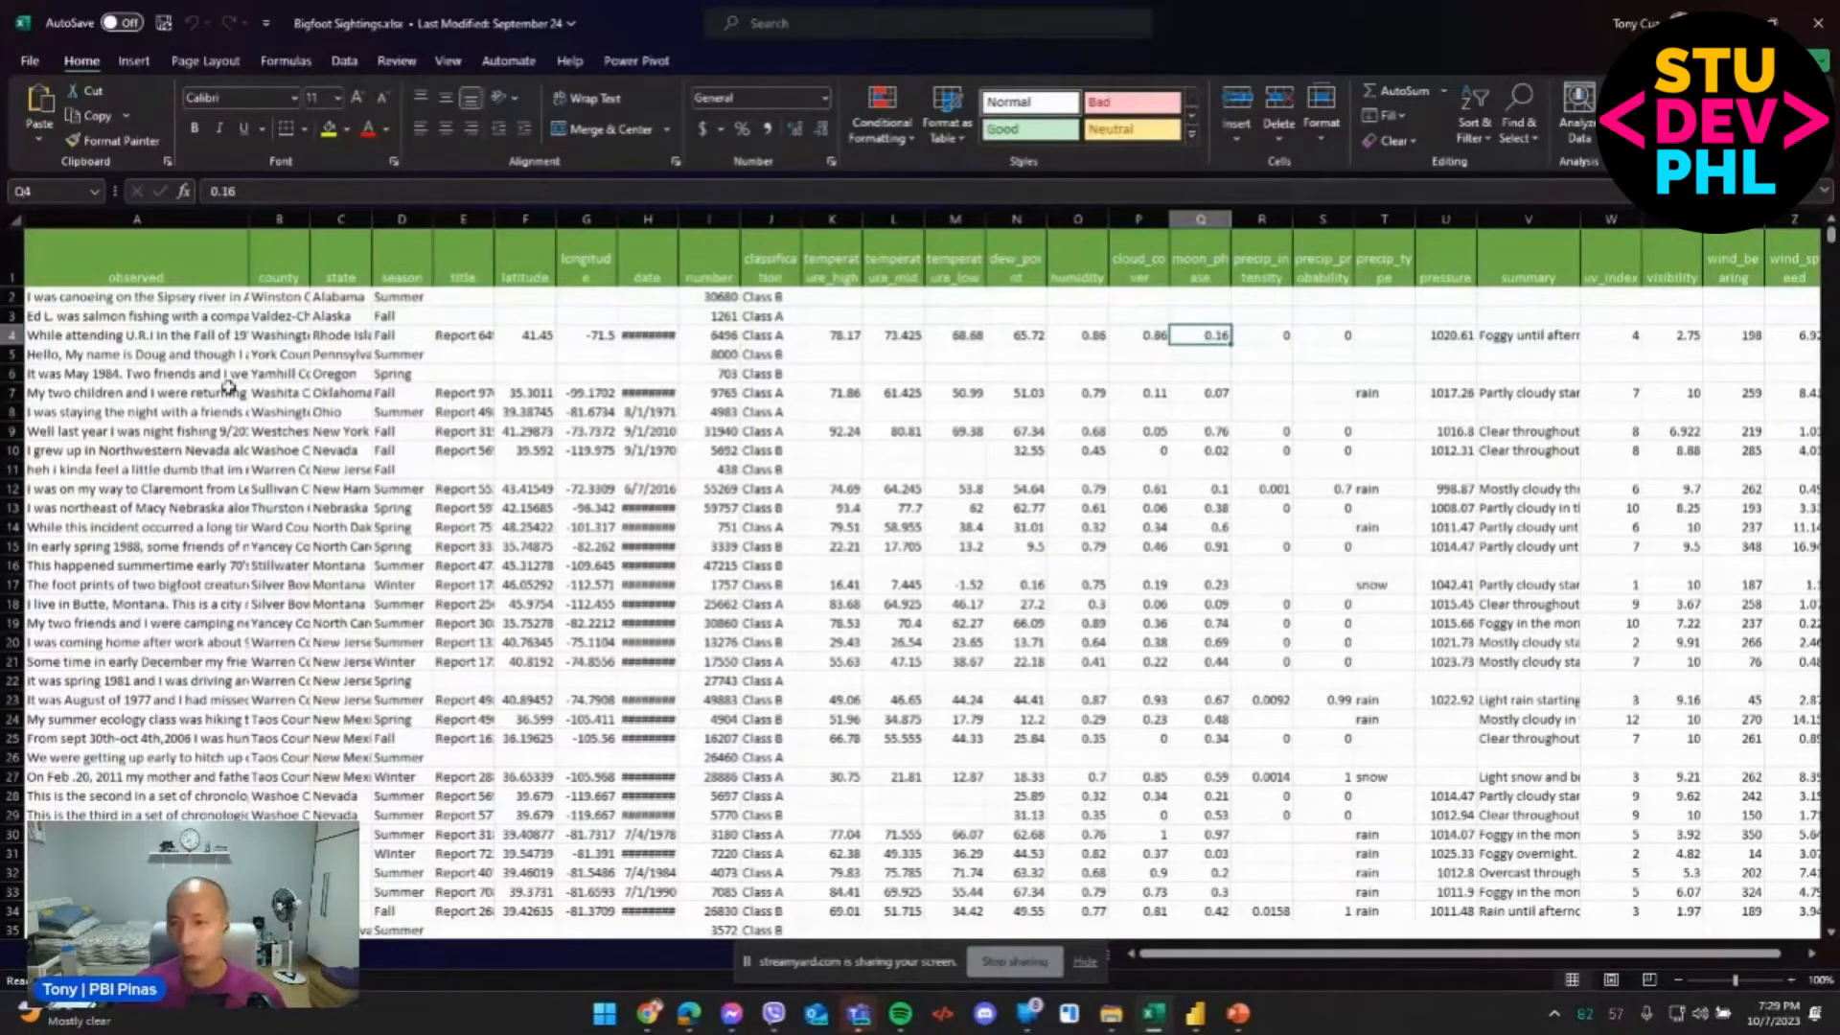
{"action": "key", "text": "Right"}
{"action": "key", "text": "Right"}
{"action": "key", "text": "Right"}
{"action": "key", "text": "Right"}
{"action": "key", "text": "Right"}
{"action": "key", "text": "Right"}
{"action": "key", "text": "Right"}
{"action": "key", "text": "Right"}
{"action": "key", "text": "Right"}
{"action": "key", "text": "Right"}
{"action": "key", "text": "Right"}
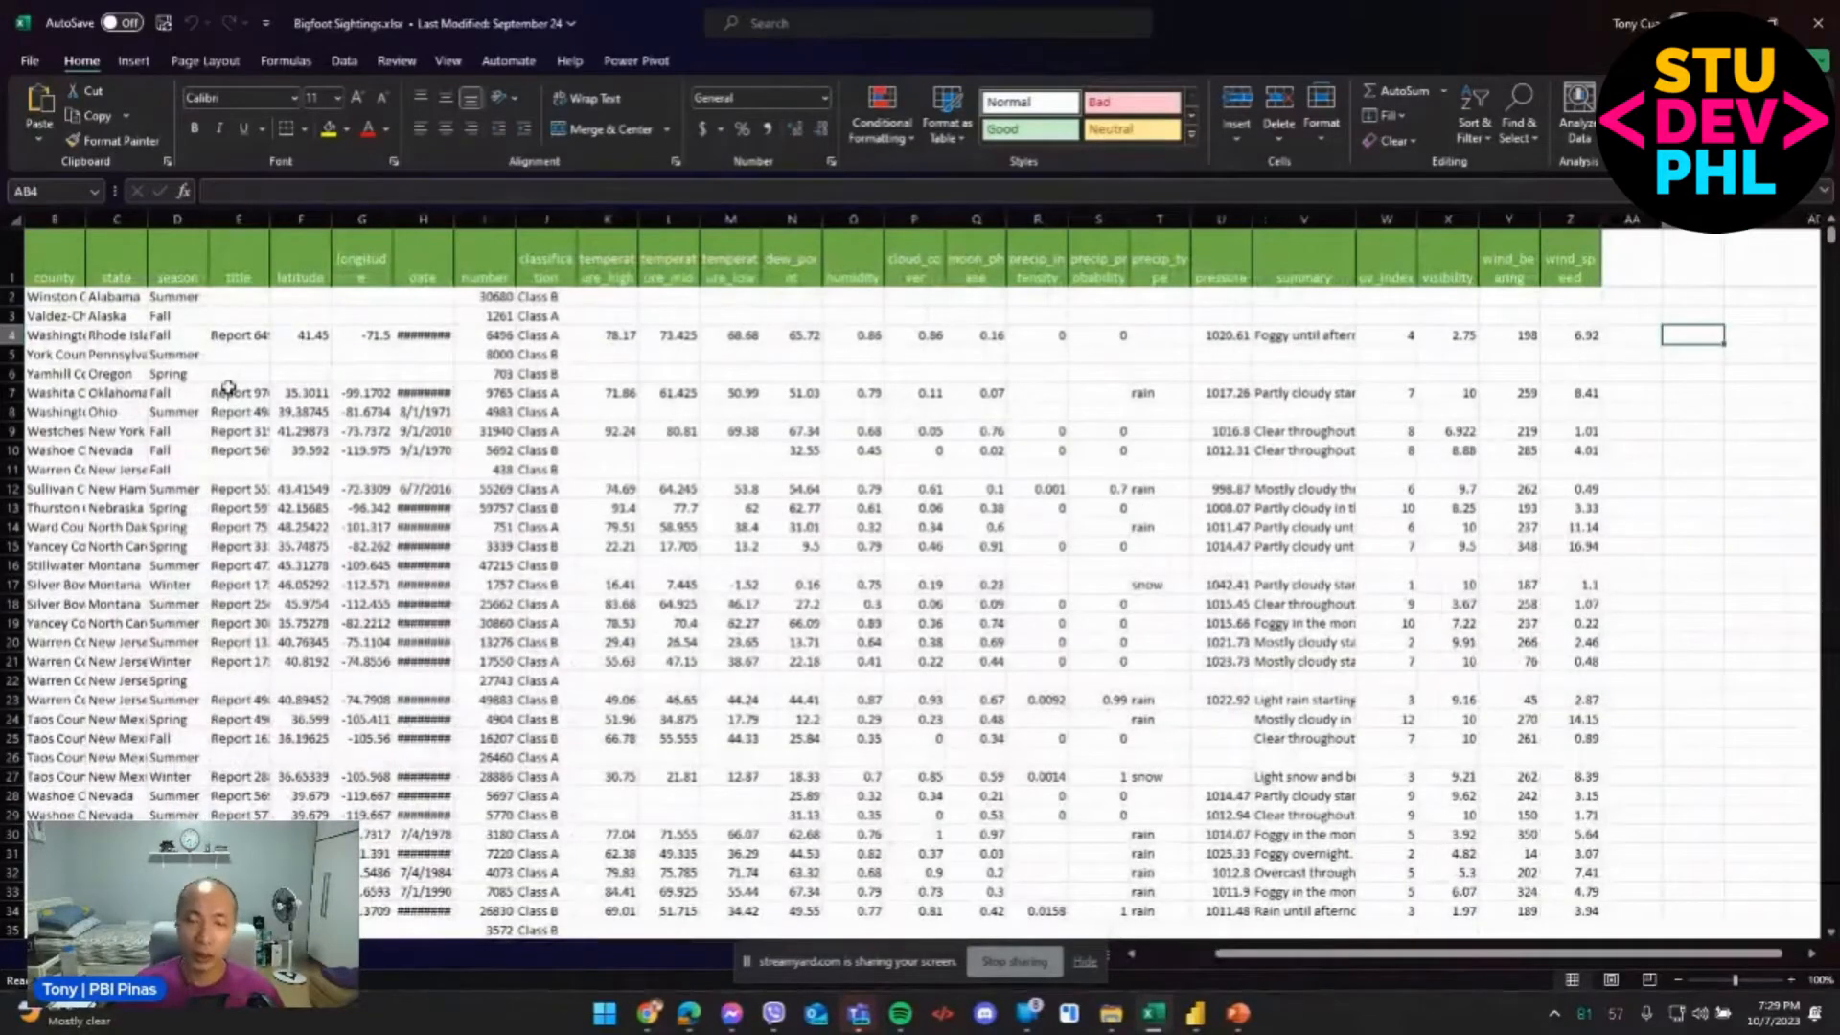
{"action": "key", "text": "Left"}
{"action": "key", "text": "Left"}
{"action": "key", "text": "Left"}
{"action": "key", "text": "Left"}
{"action": "key", "text": "Left"}
{"action": "key", "text": "Left"}
{"action": "key", "text": "Left"}
{"action": "key", "text": "Left"}
{"action": "key", "text": "Left"}
{"action": "key", "text": "Left"}
{"action": "key", "text": "Left"}
{"action": "key", "text": "Left"}
{"action": "key", "text": "Left"}
{"action": "key", "text": "Left"}
{"action": "key", "text": "Left"}
{"action": "key", "text": "Left"}
{"action": "key", "text": "Left"}
{"action": "key", "text": "Left"}
{"action": "key", "text": "Left"}
{"action": "key", "text": "Left"}
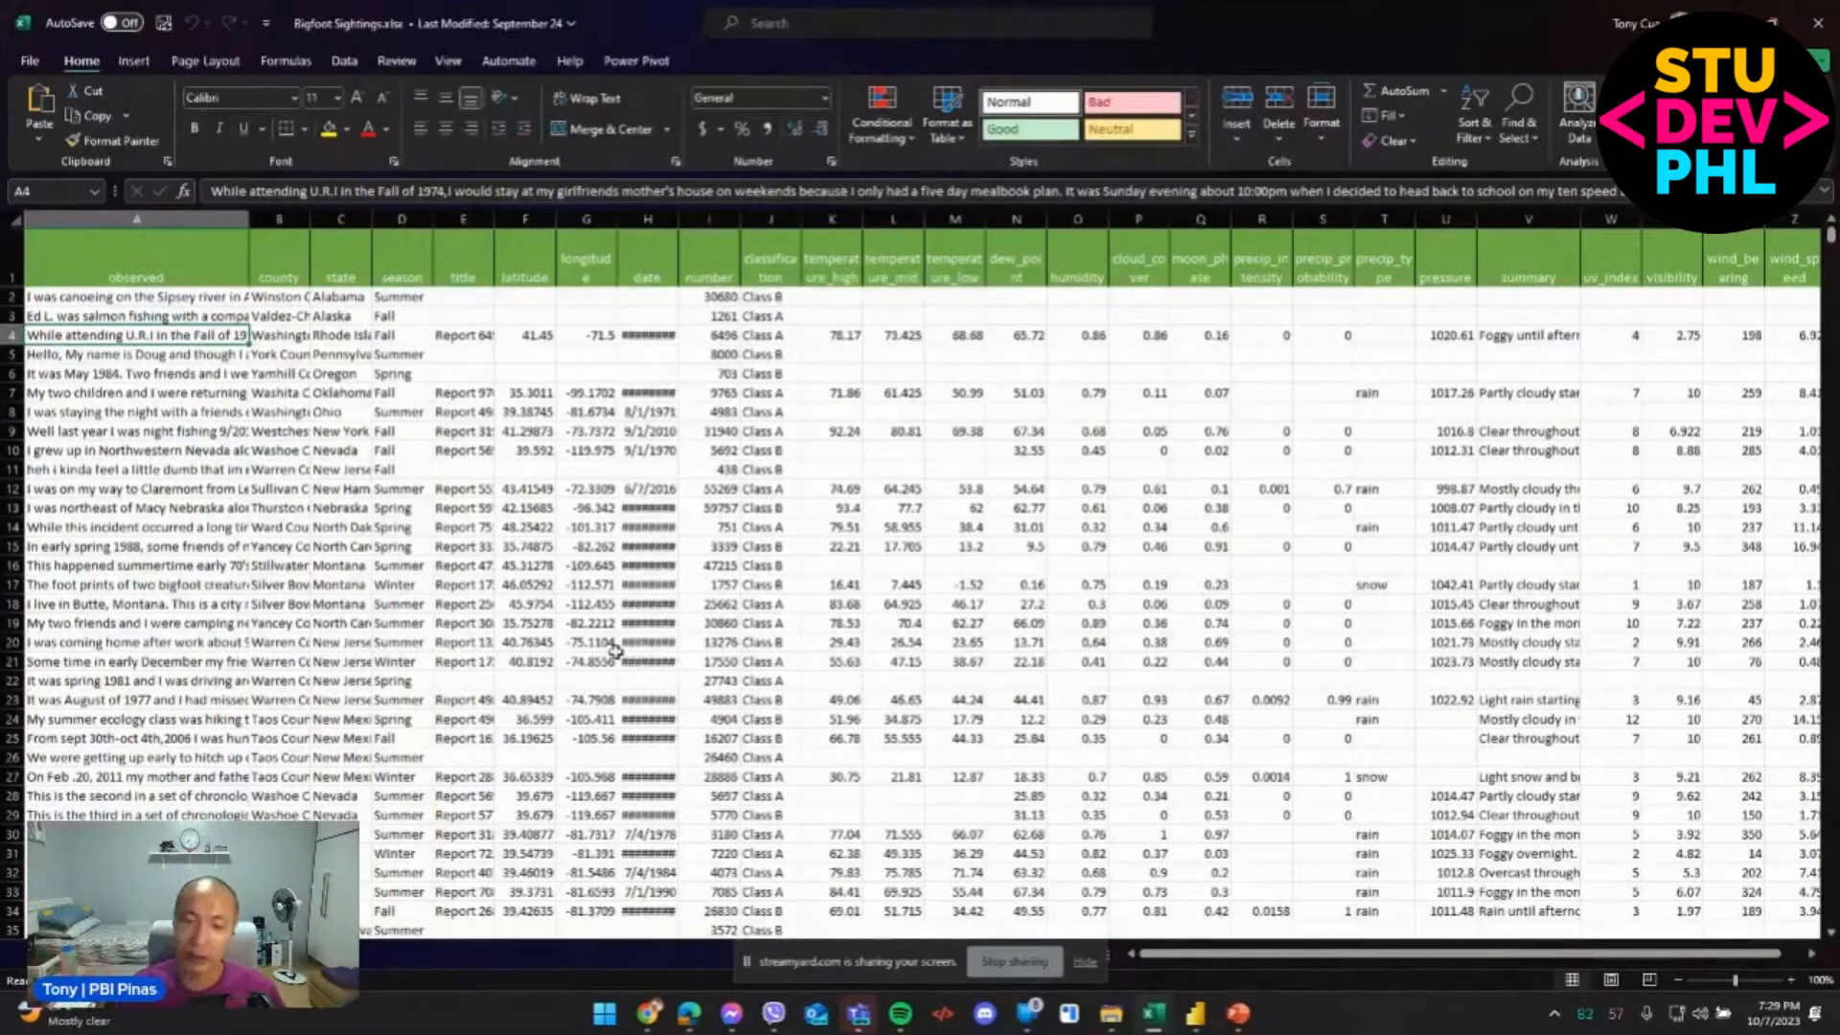
Switch to Power BI Desktop and close the empty Power Query Editor.
{"action": "mouse_move", "coordinate": [1194, 1022]}
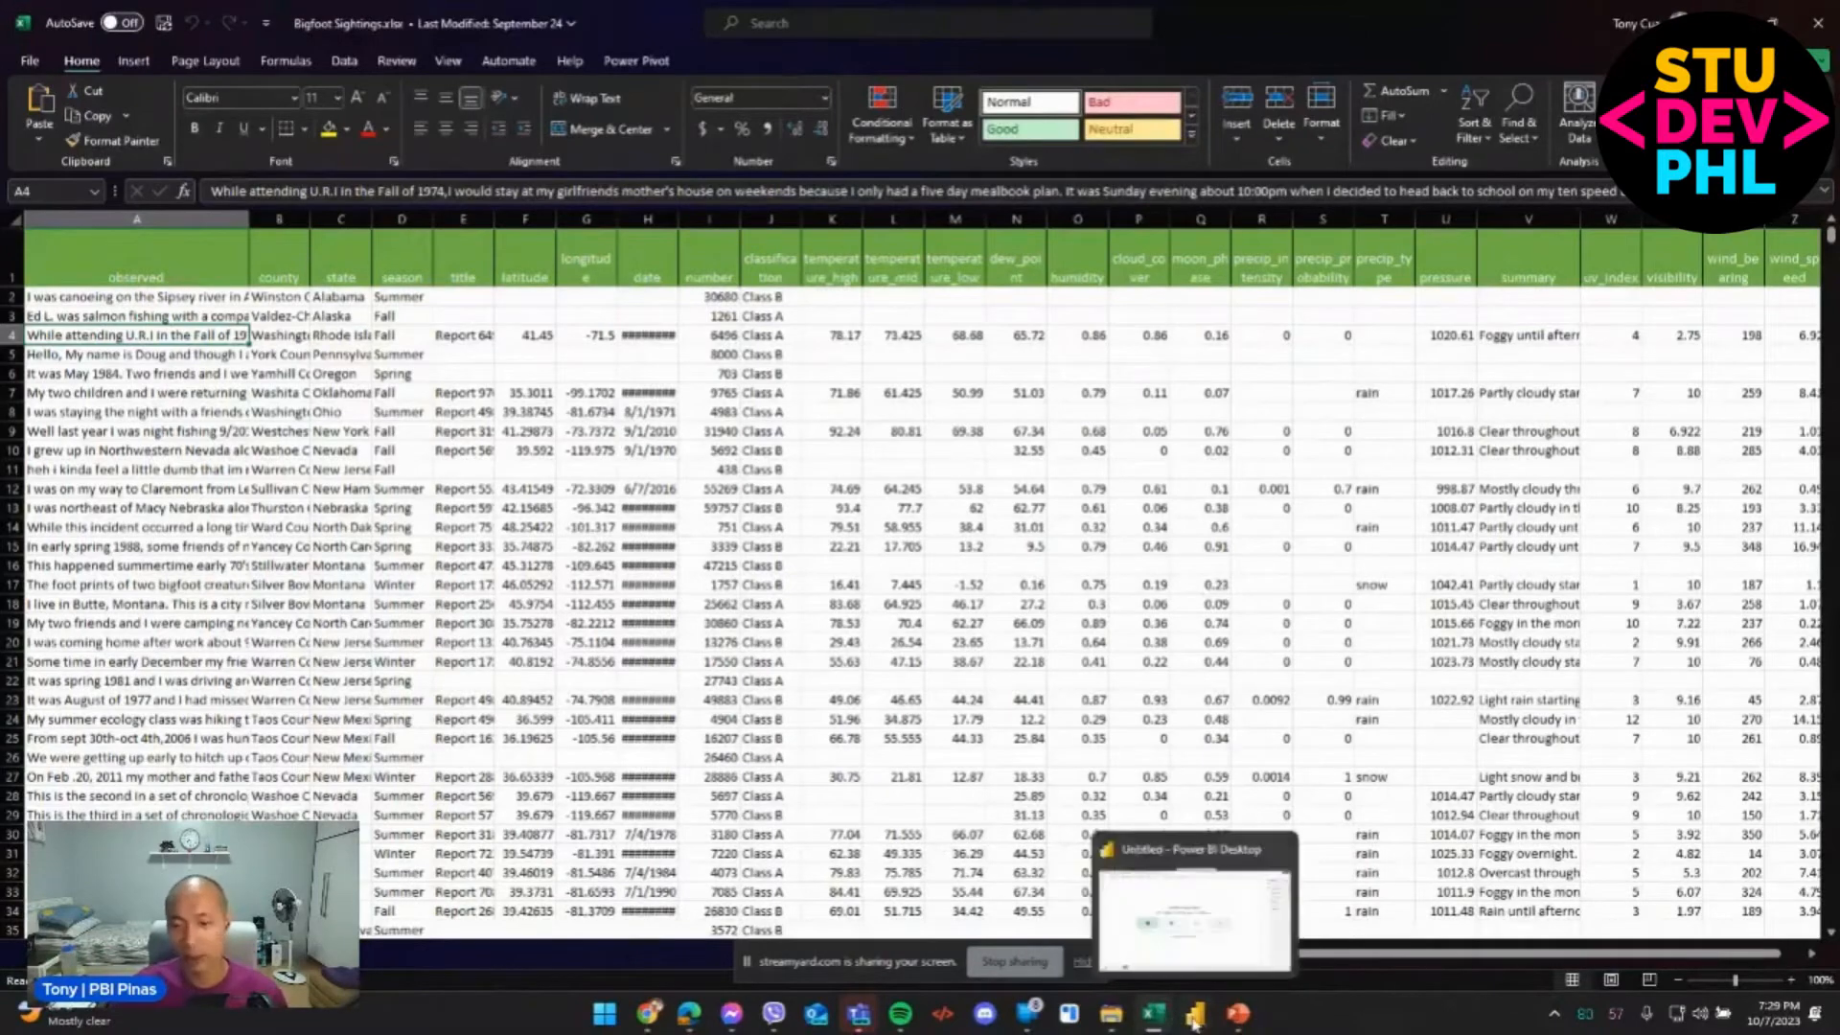
{"action": "left_click", "coordinate": [1217, 958]}
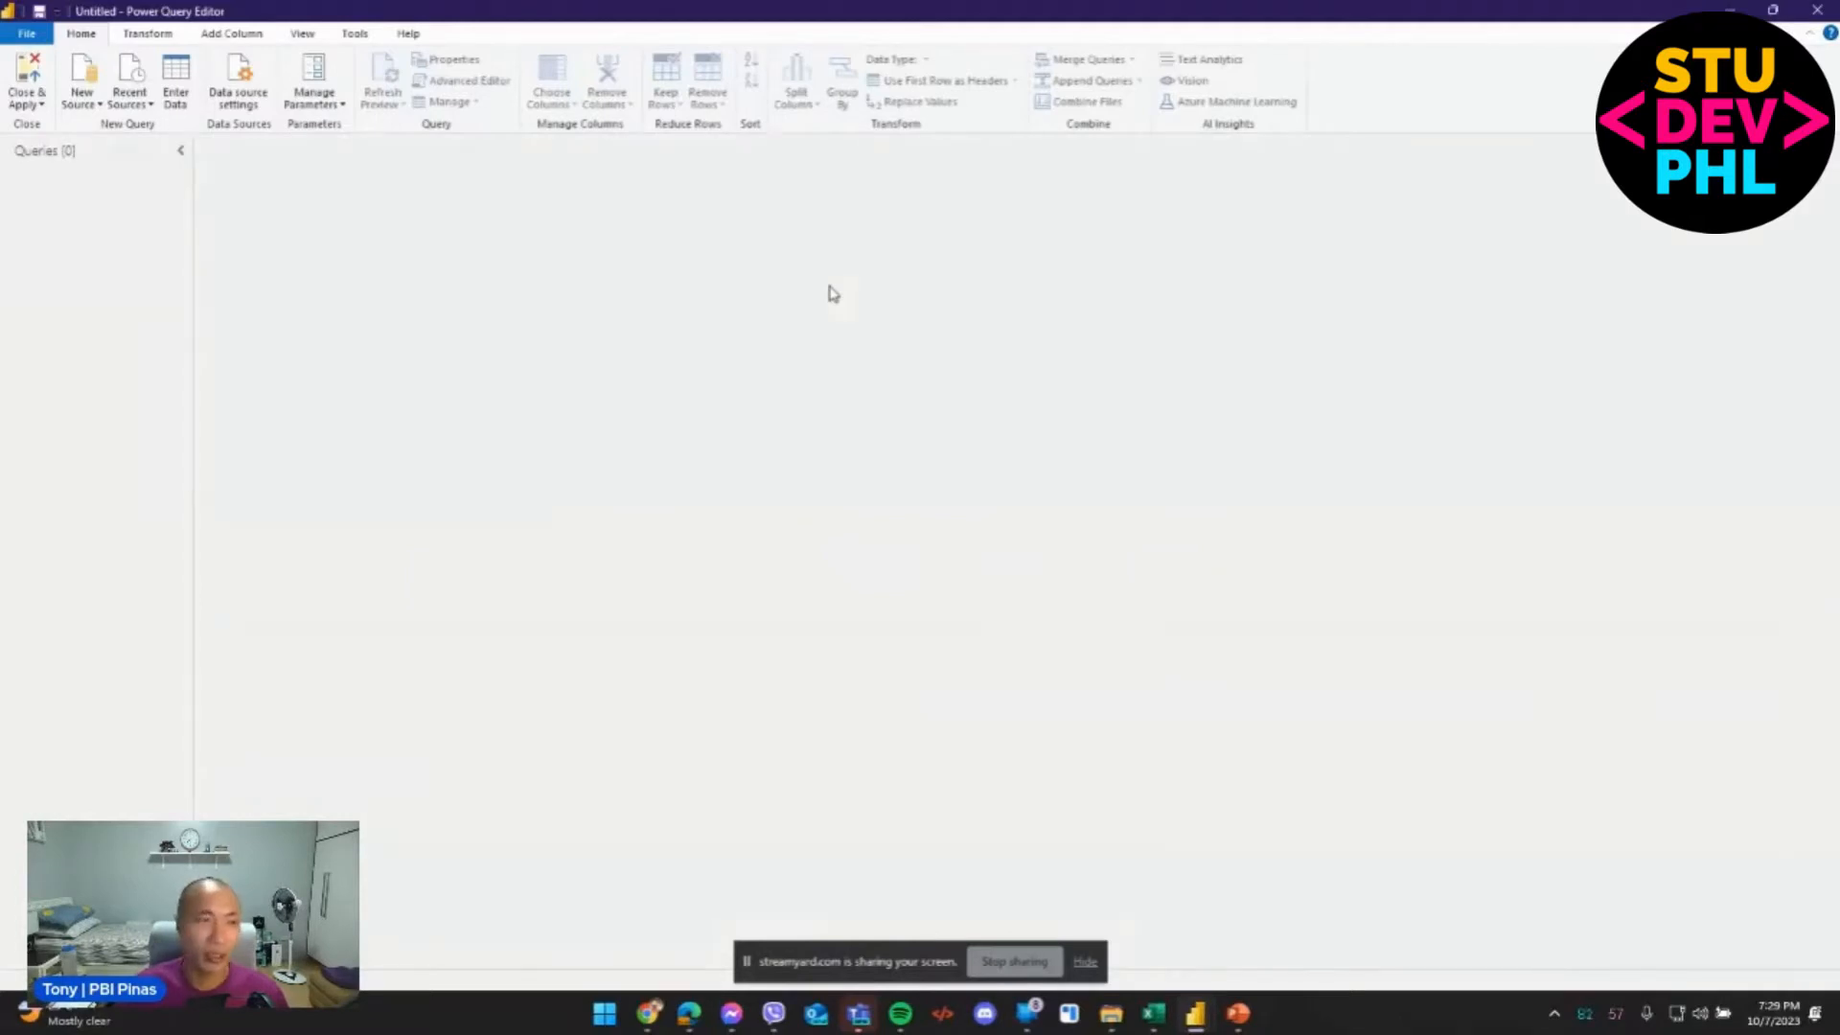
{"action": "left_click", "coordinate": [1817, 9]}
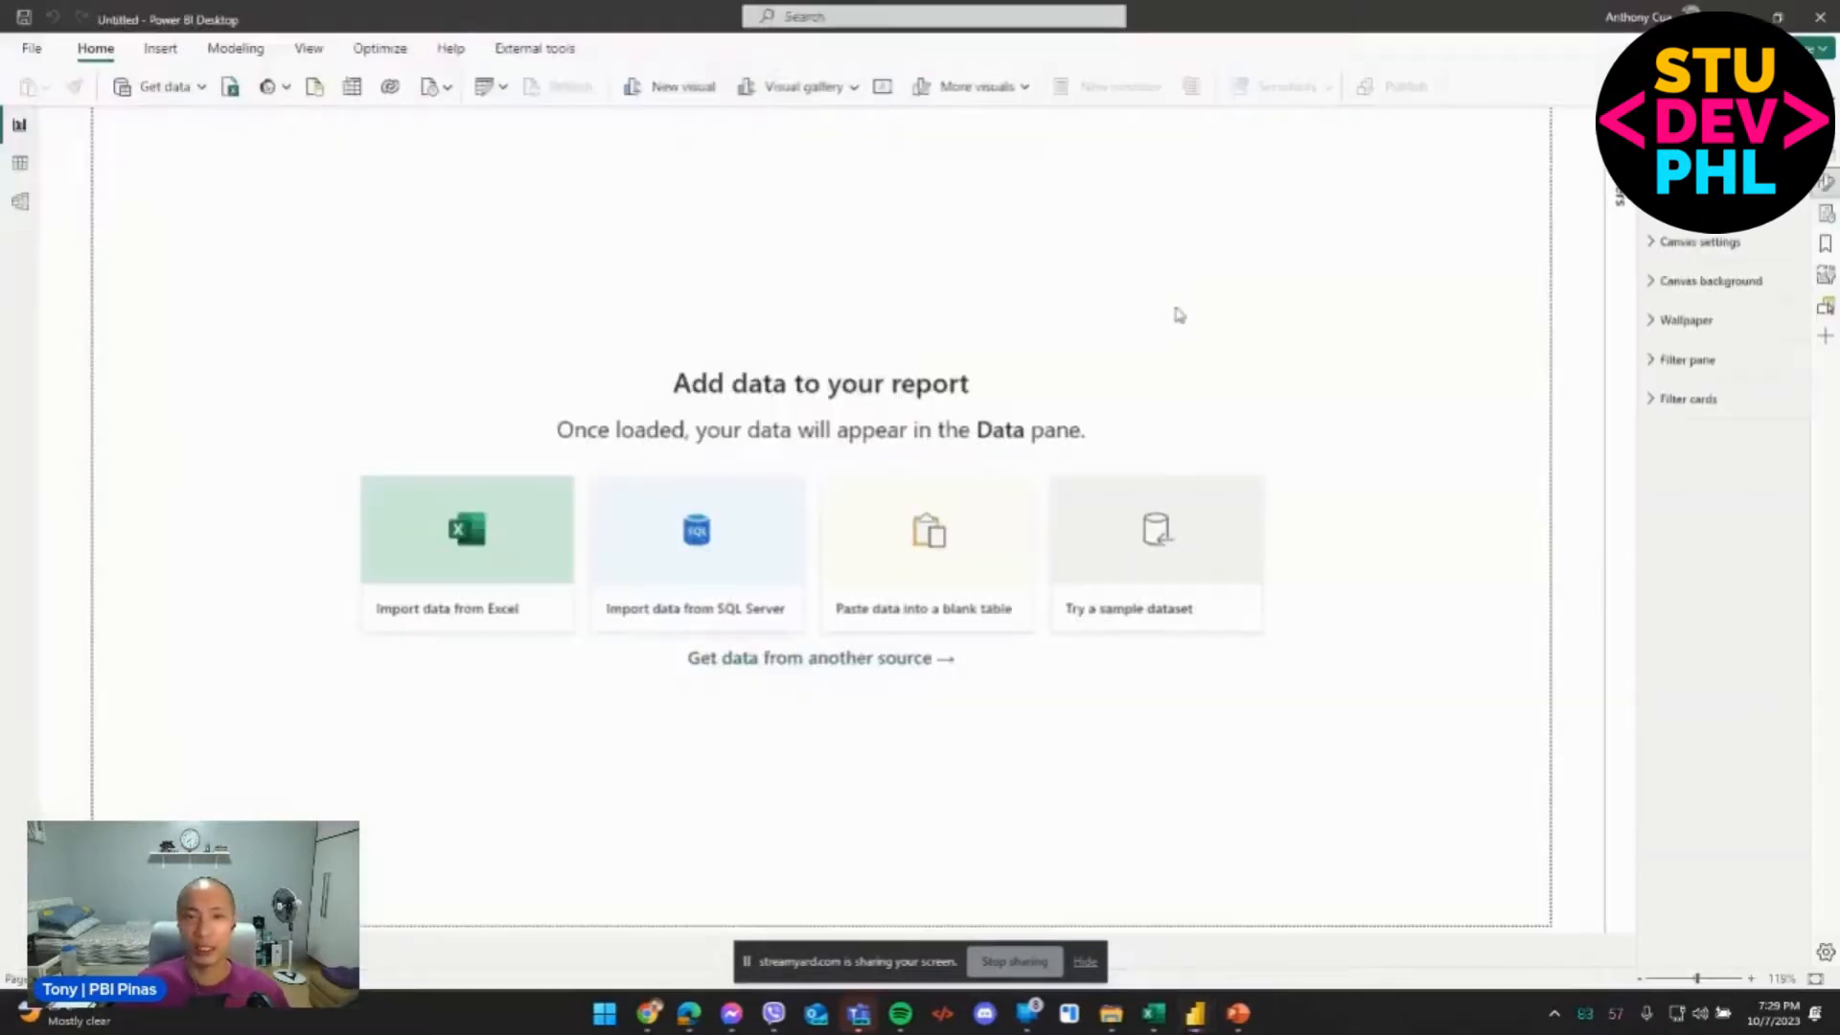
Start importing data from Excel and browse to the OneDrive folder Dashboard in an Hour using its copied path.
{"action": "left_click", "coordinate": [202, 93]}
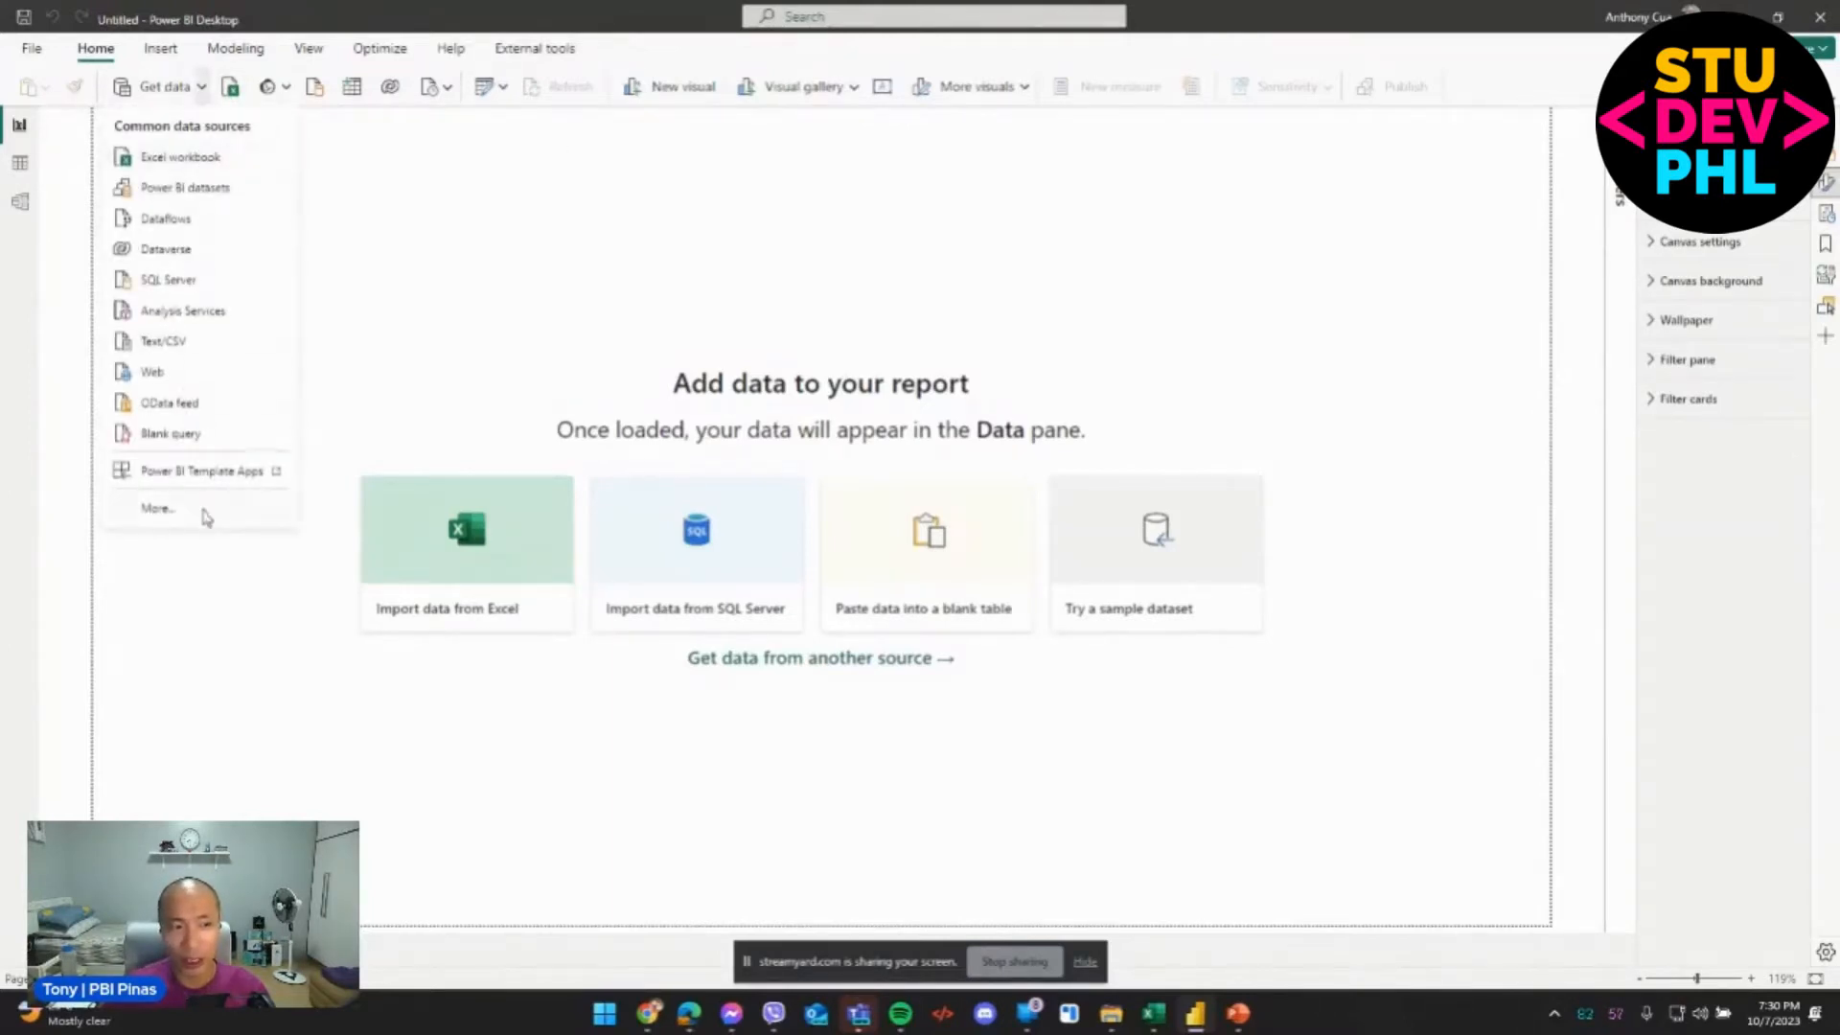
{"action": "left_click", "coordinate": [368, 781]}
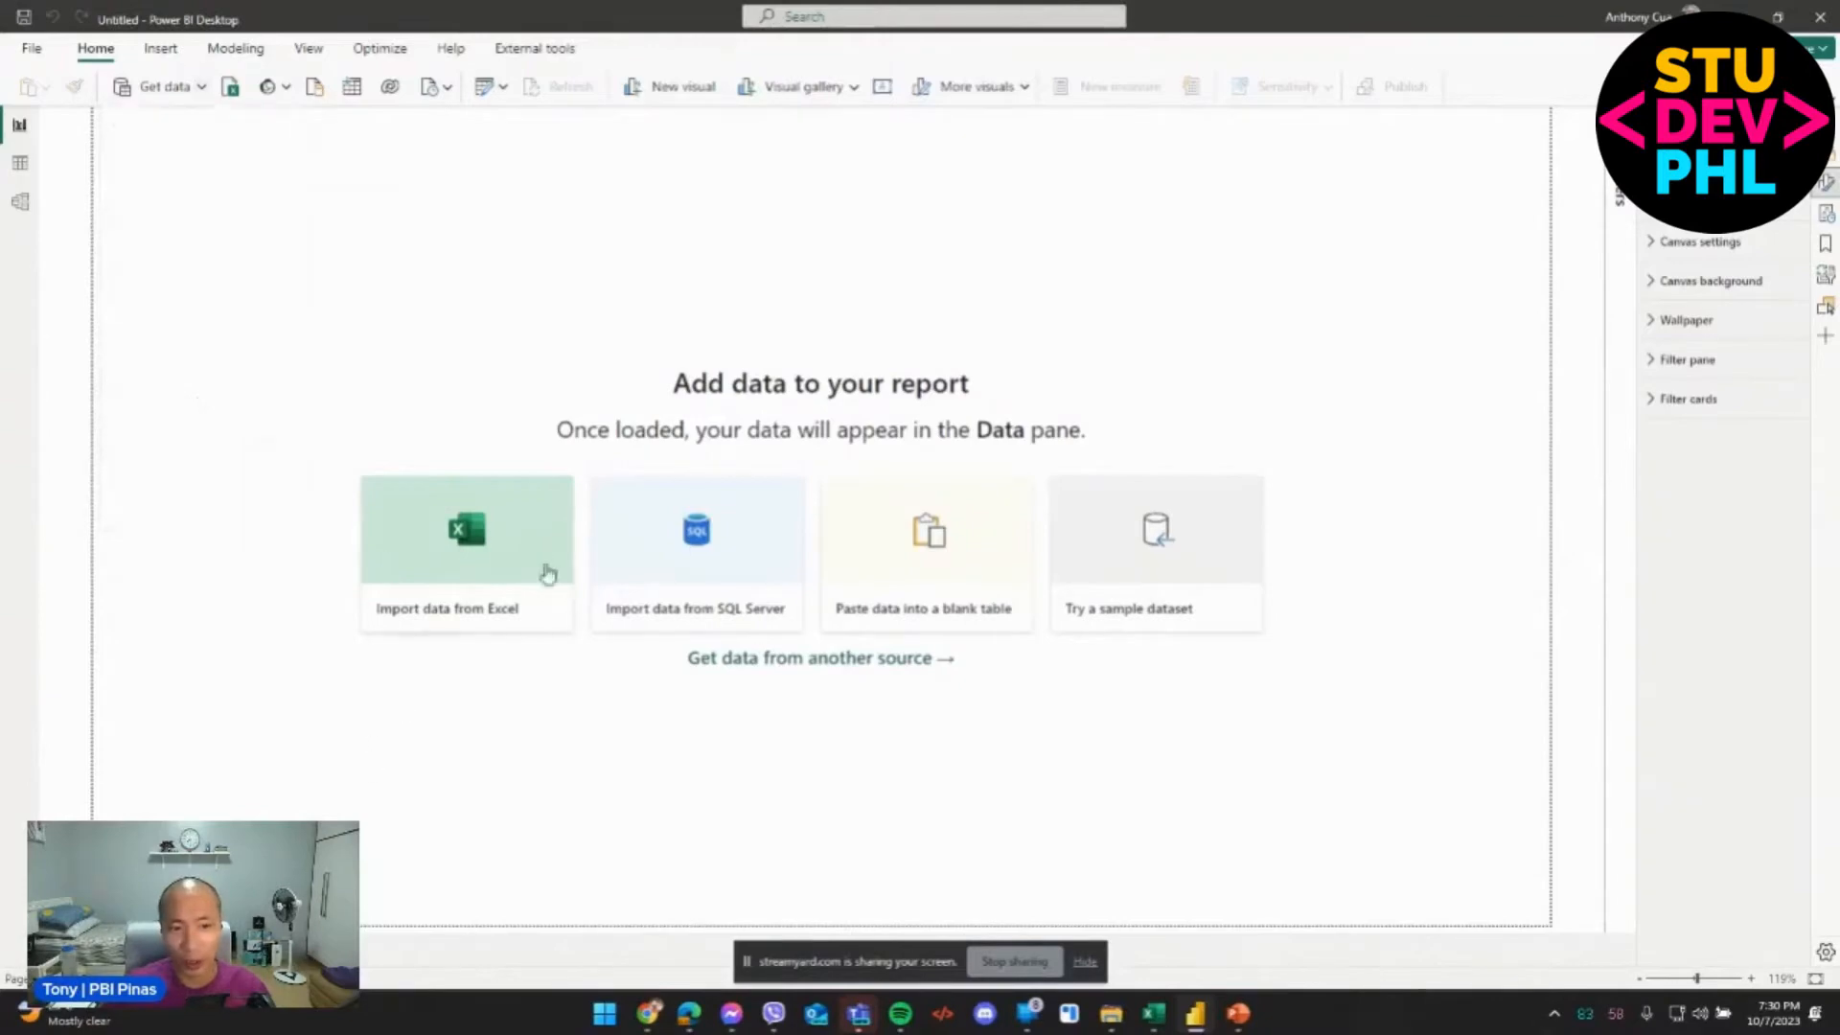
{"action": "left_click", "coordinate": [454, 548]}
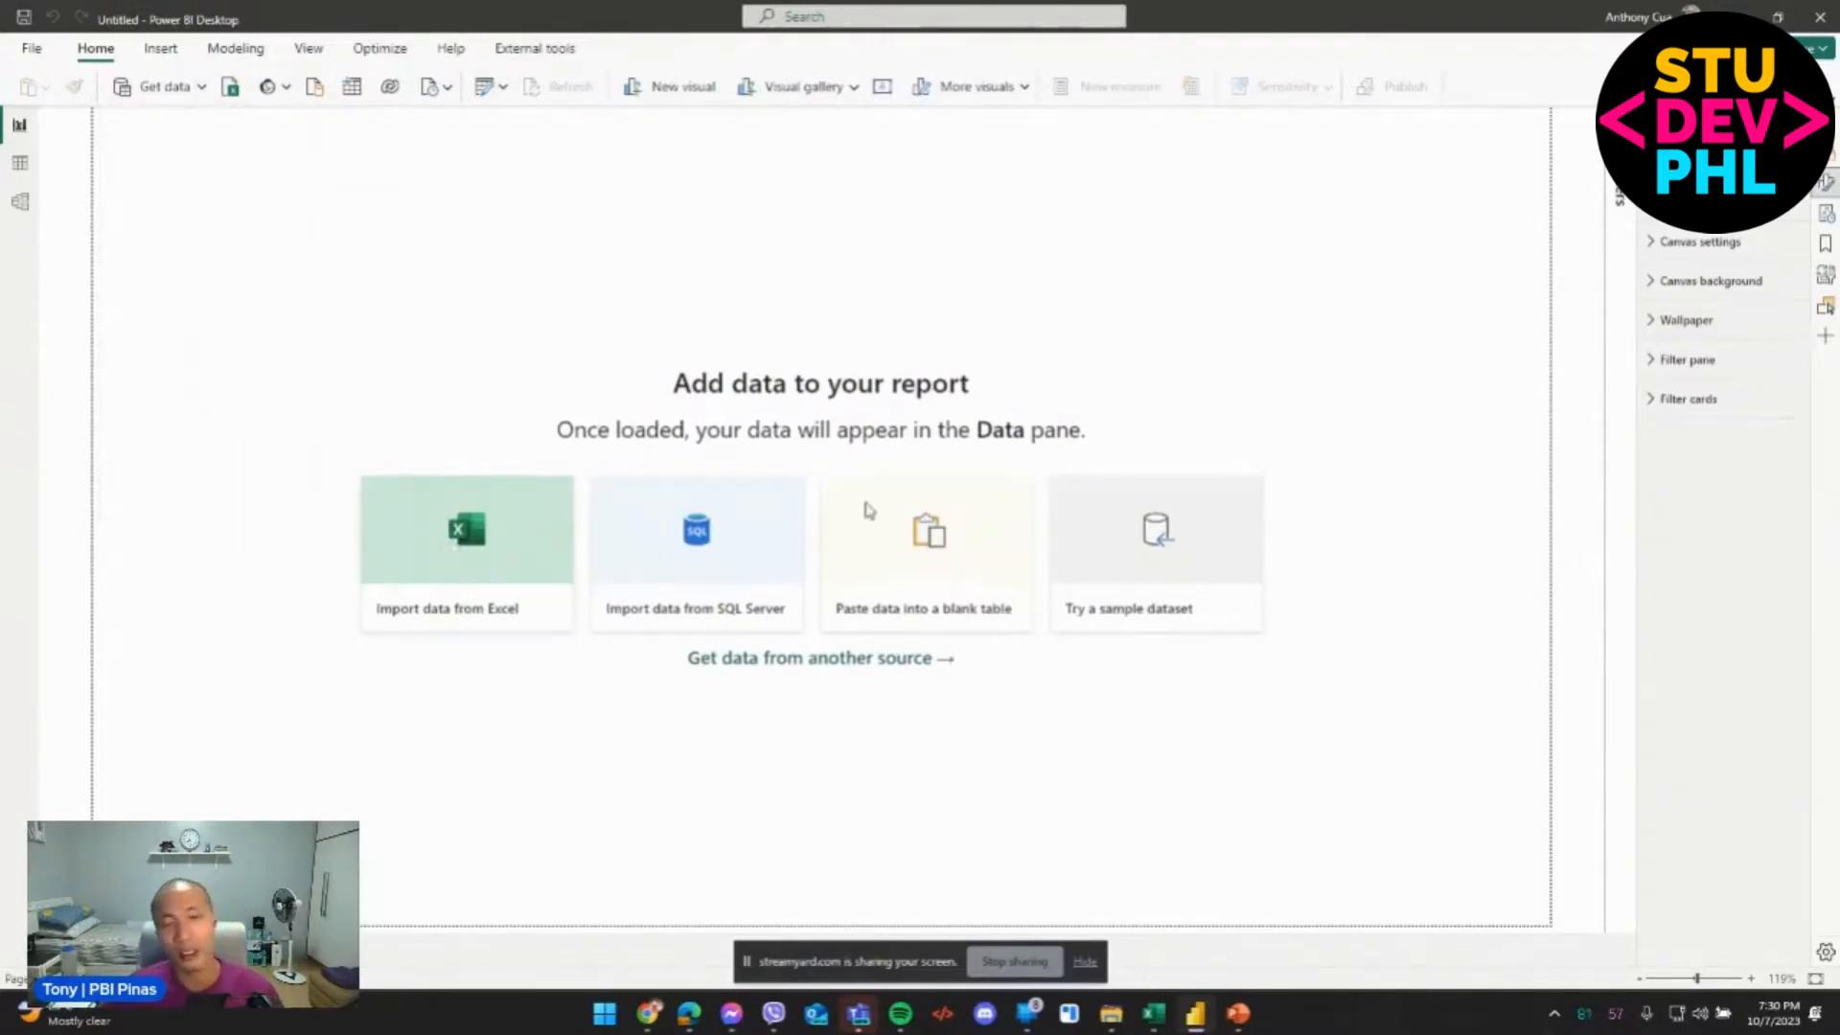
{"action": "left_click_drag", "start_coordinate": [452, 15], "coordinate": [965, 170]}
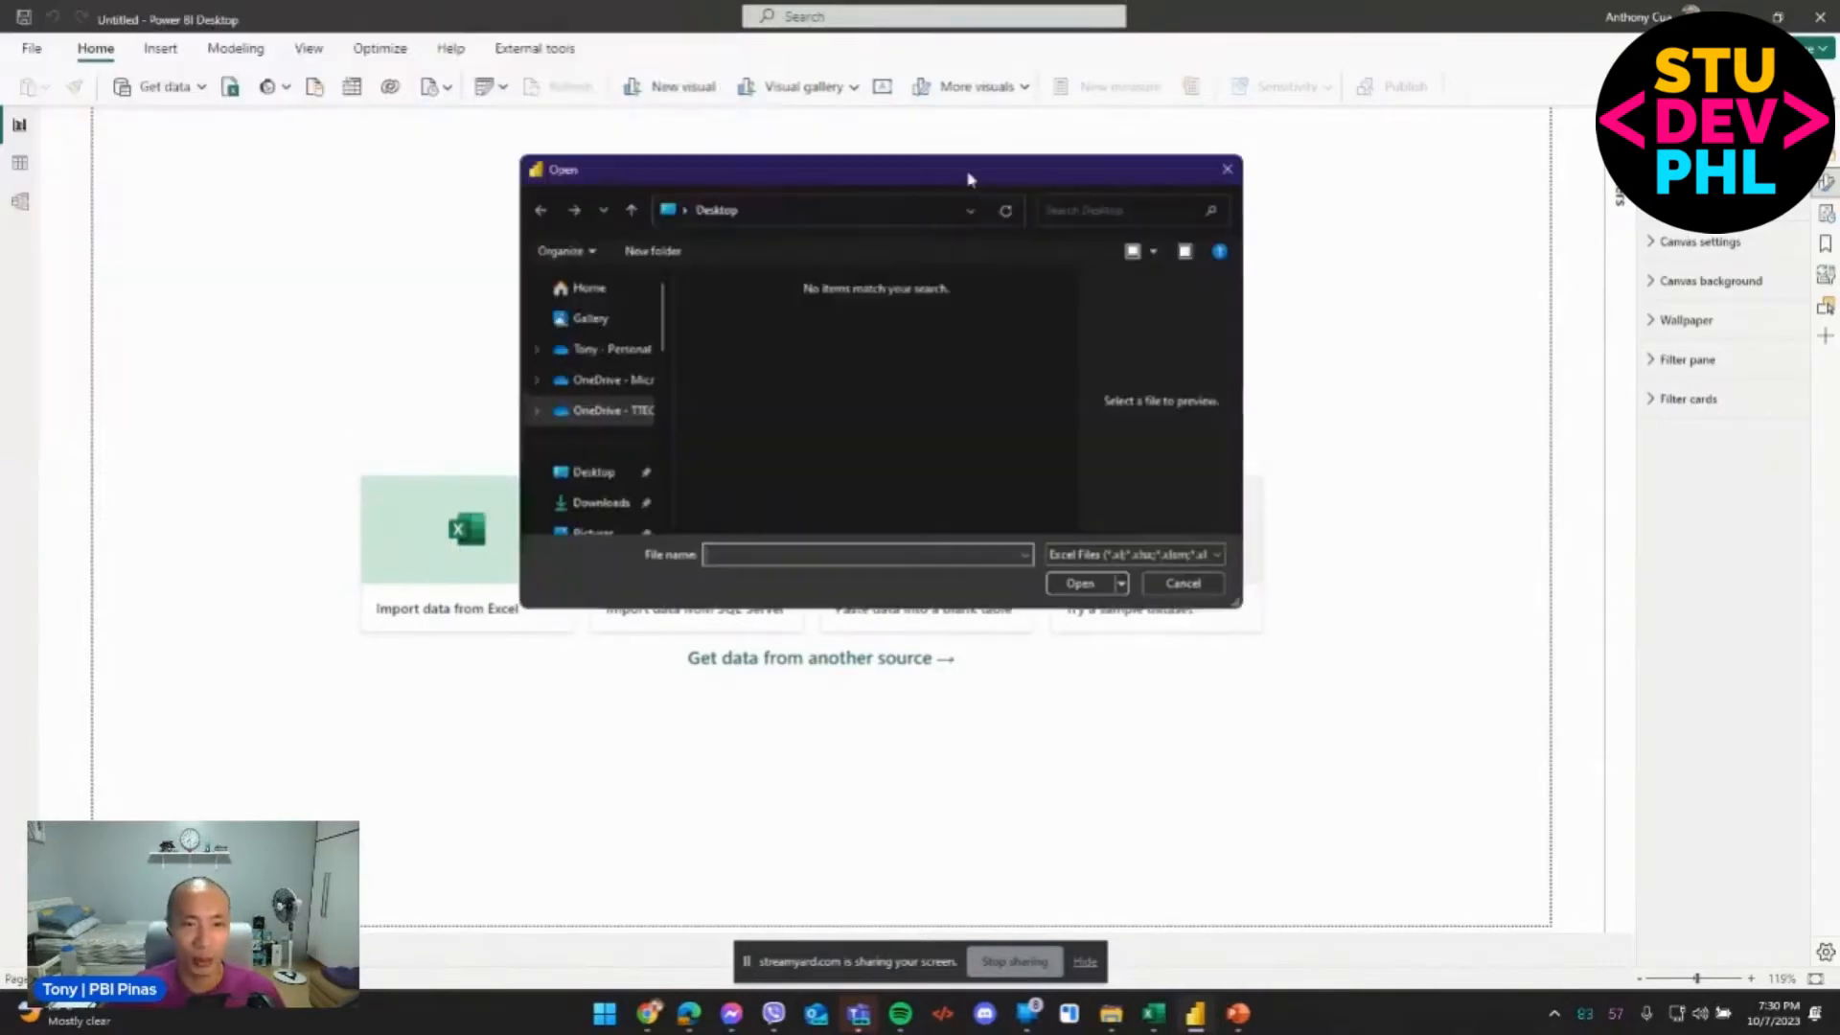
{"action": "left_click", "coordinate": [1104, 1028]}
{"action": "left_click", "coordinate": [1166, 327]}
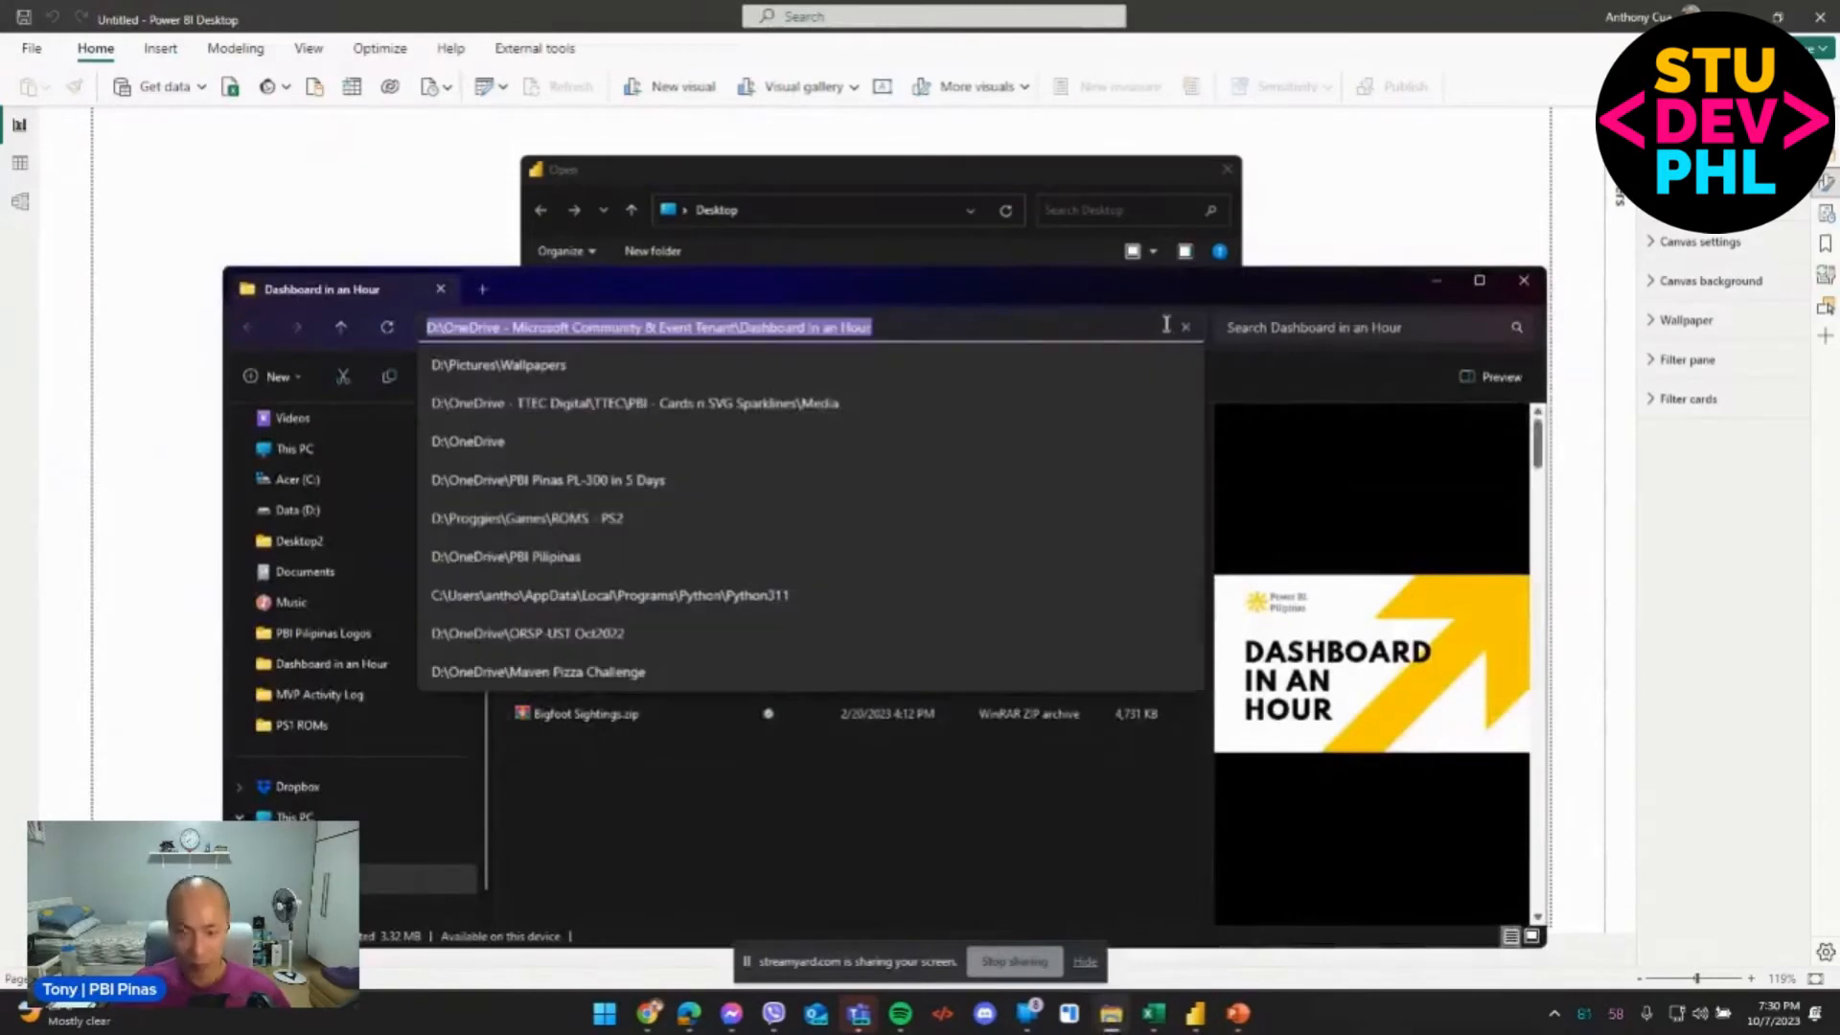
{"action": "key", "text": "alt+Tab"}
{"action": "key", "text": "ctrl+v"}
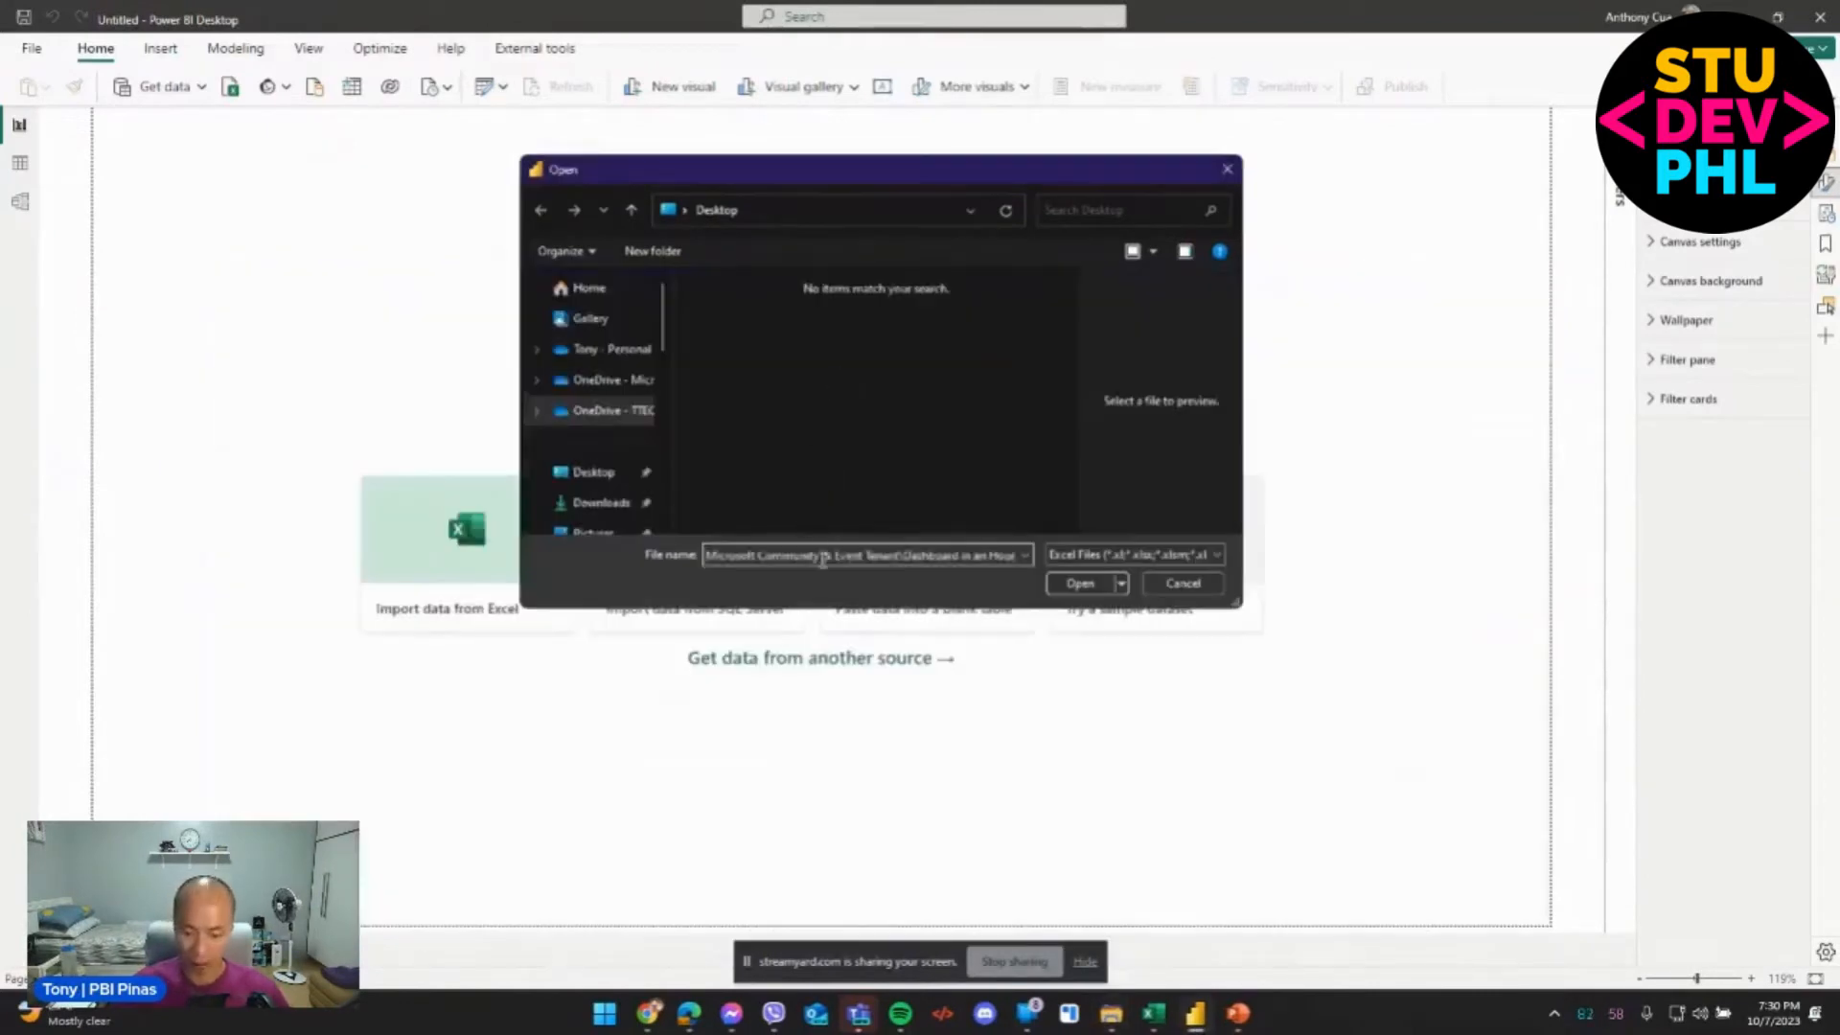
{"action": "key", "text": "Return"}
Close the Bigfoot Sightings workbook in Excel and open Bigfoot Sightings.xlsx as the data source in Power BI Desktop.
{"action": "double_click", "coordinate": [769, 310]}
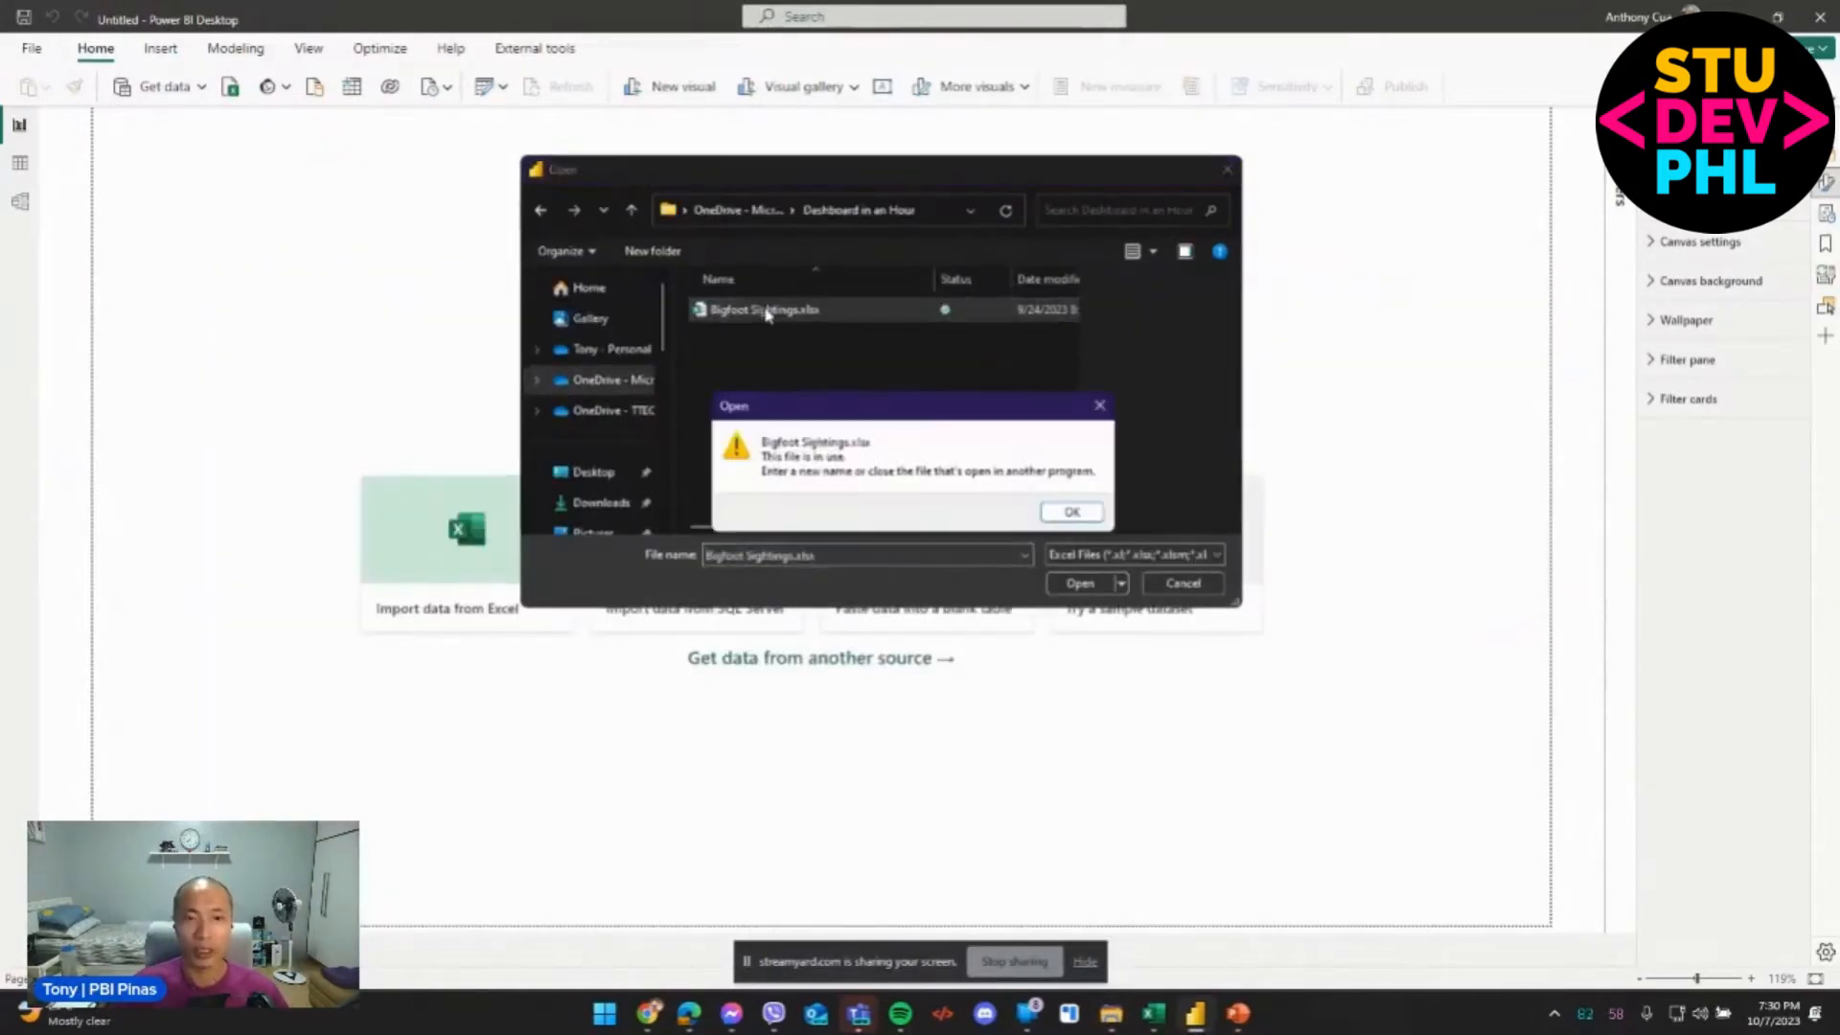
{"action": "left_click", "coordinate": [1166, 1021]}
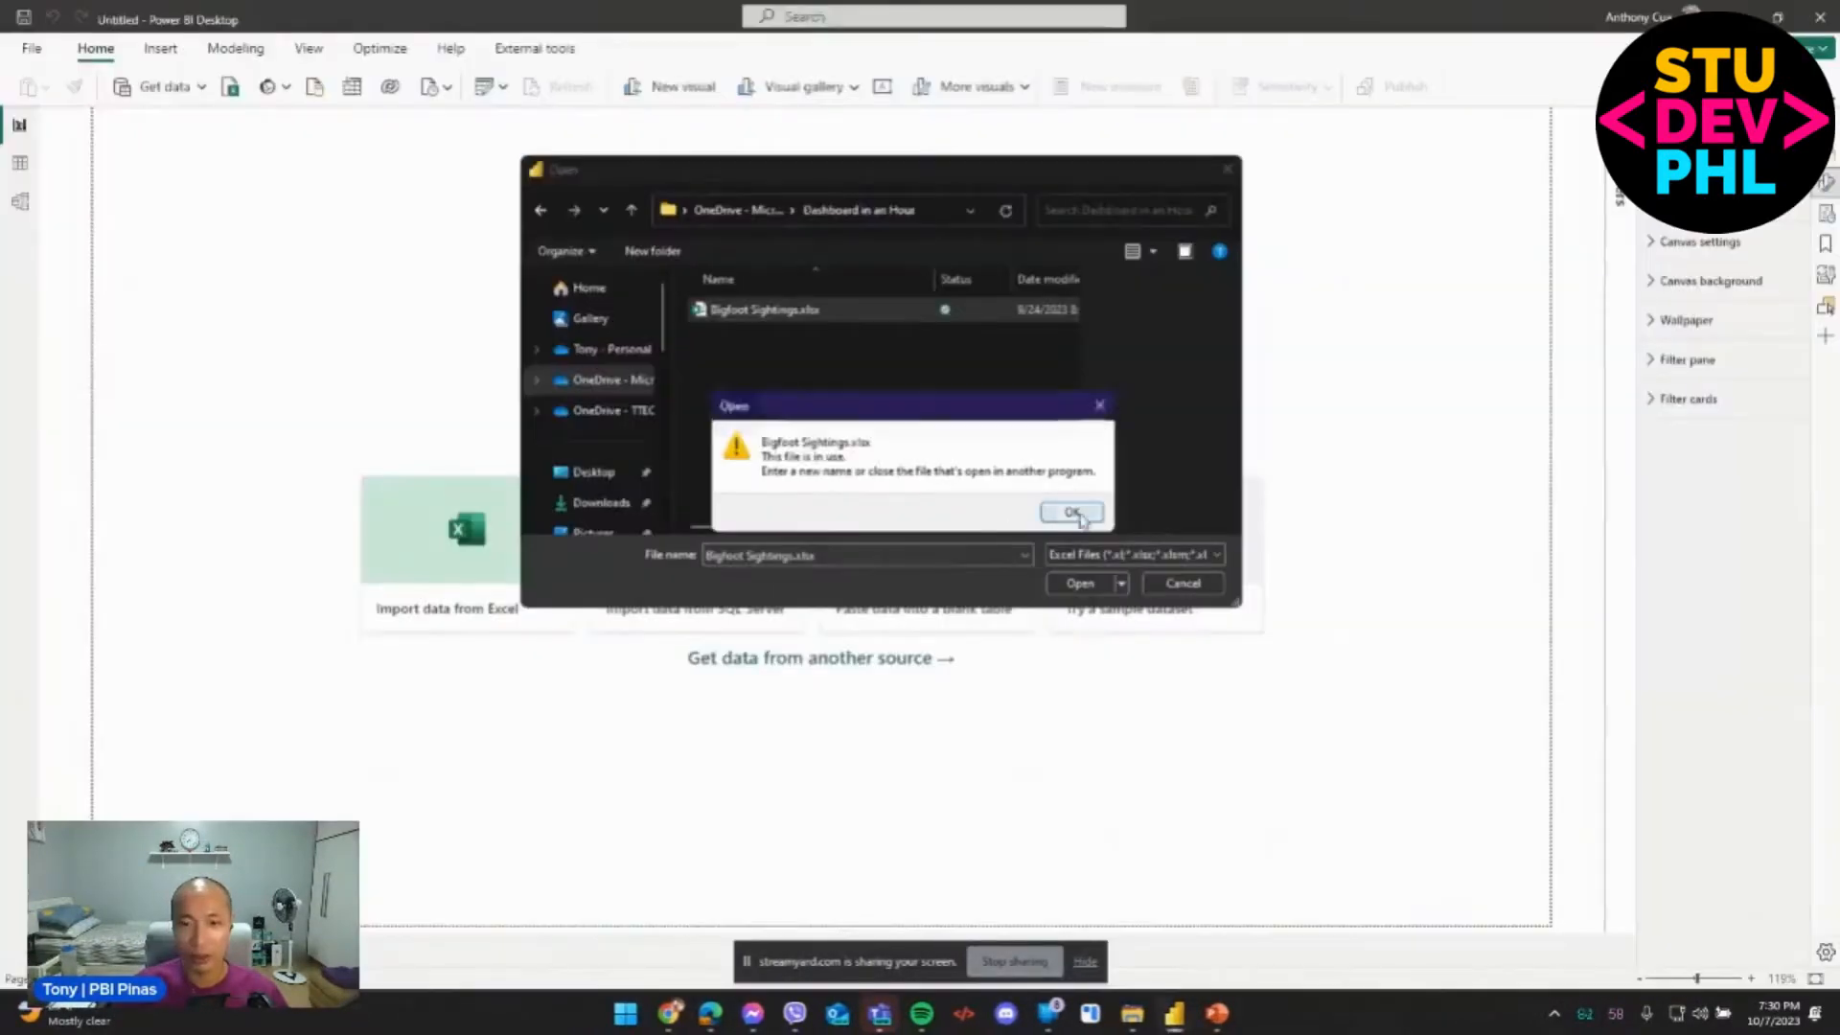
{"action": "left_click", "coordinate": [1078, 511]}
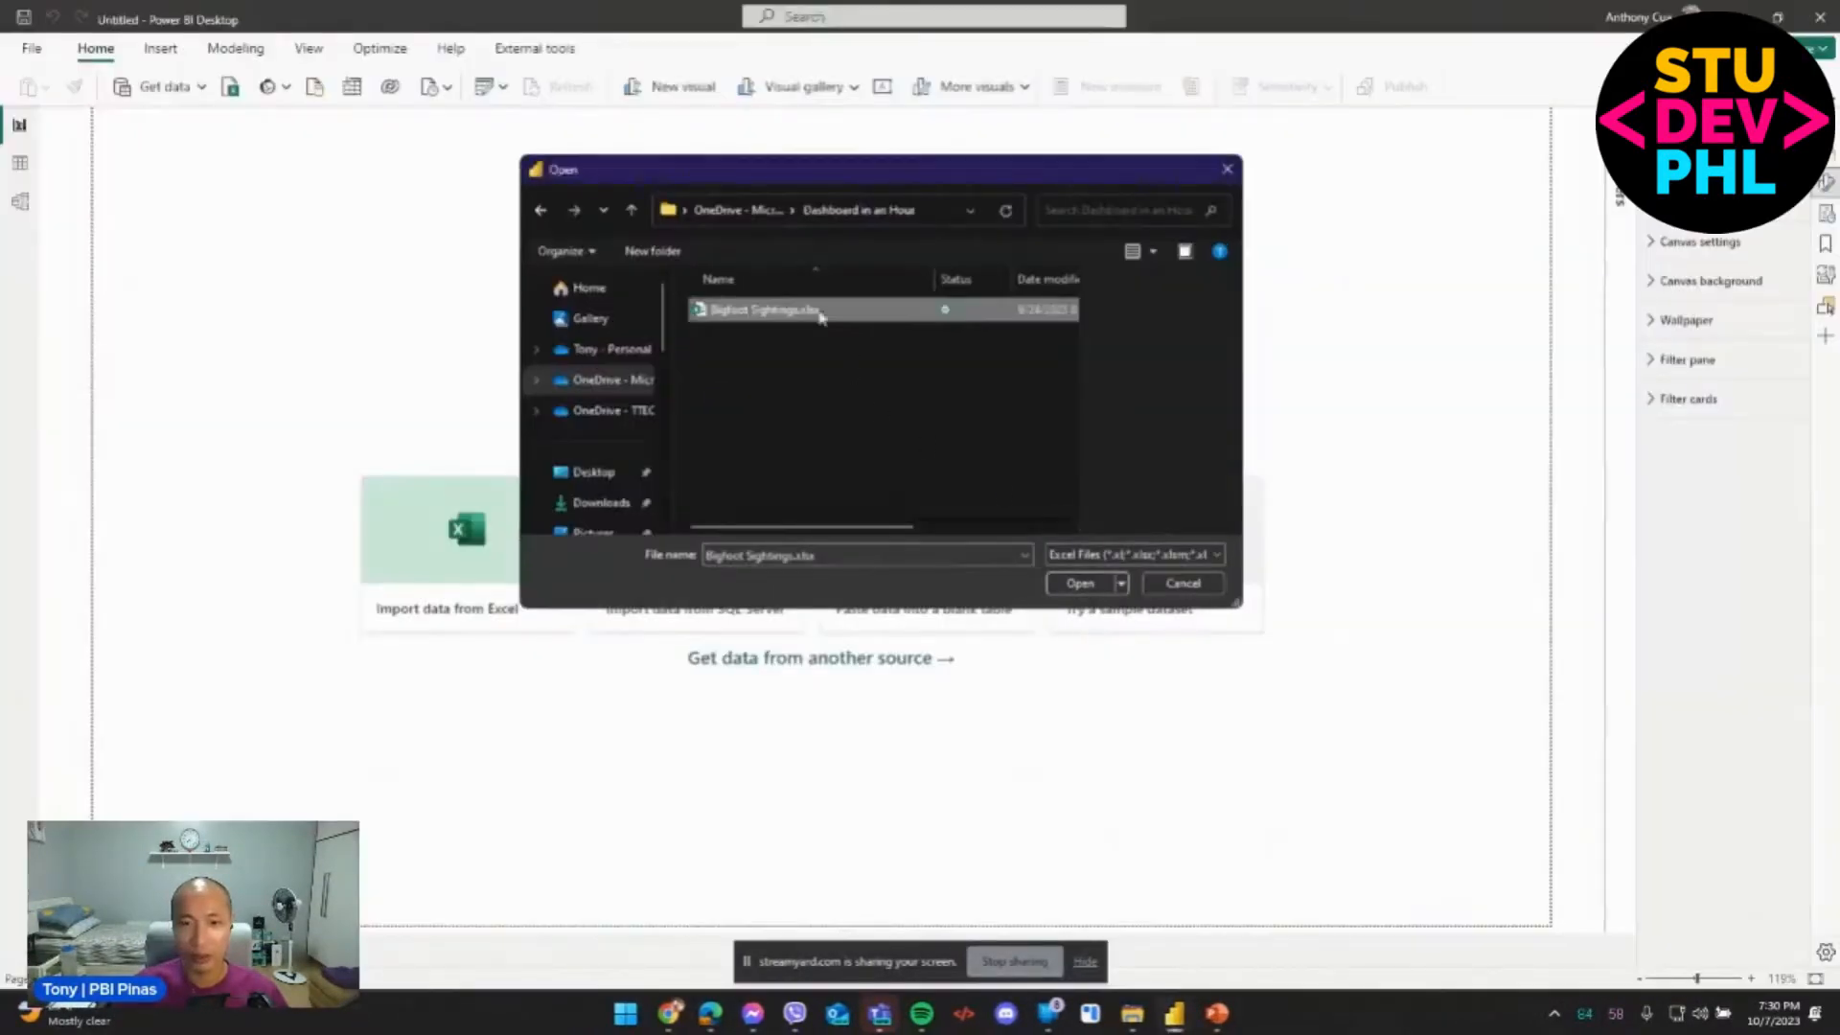
{"action": "double_click", "coordinate": [813, 310]}
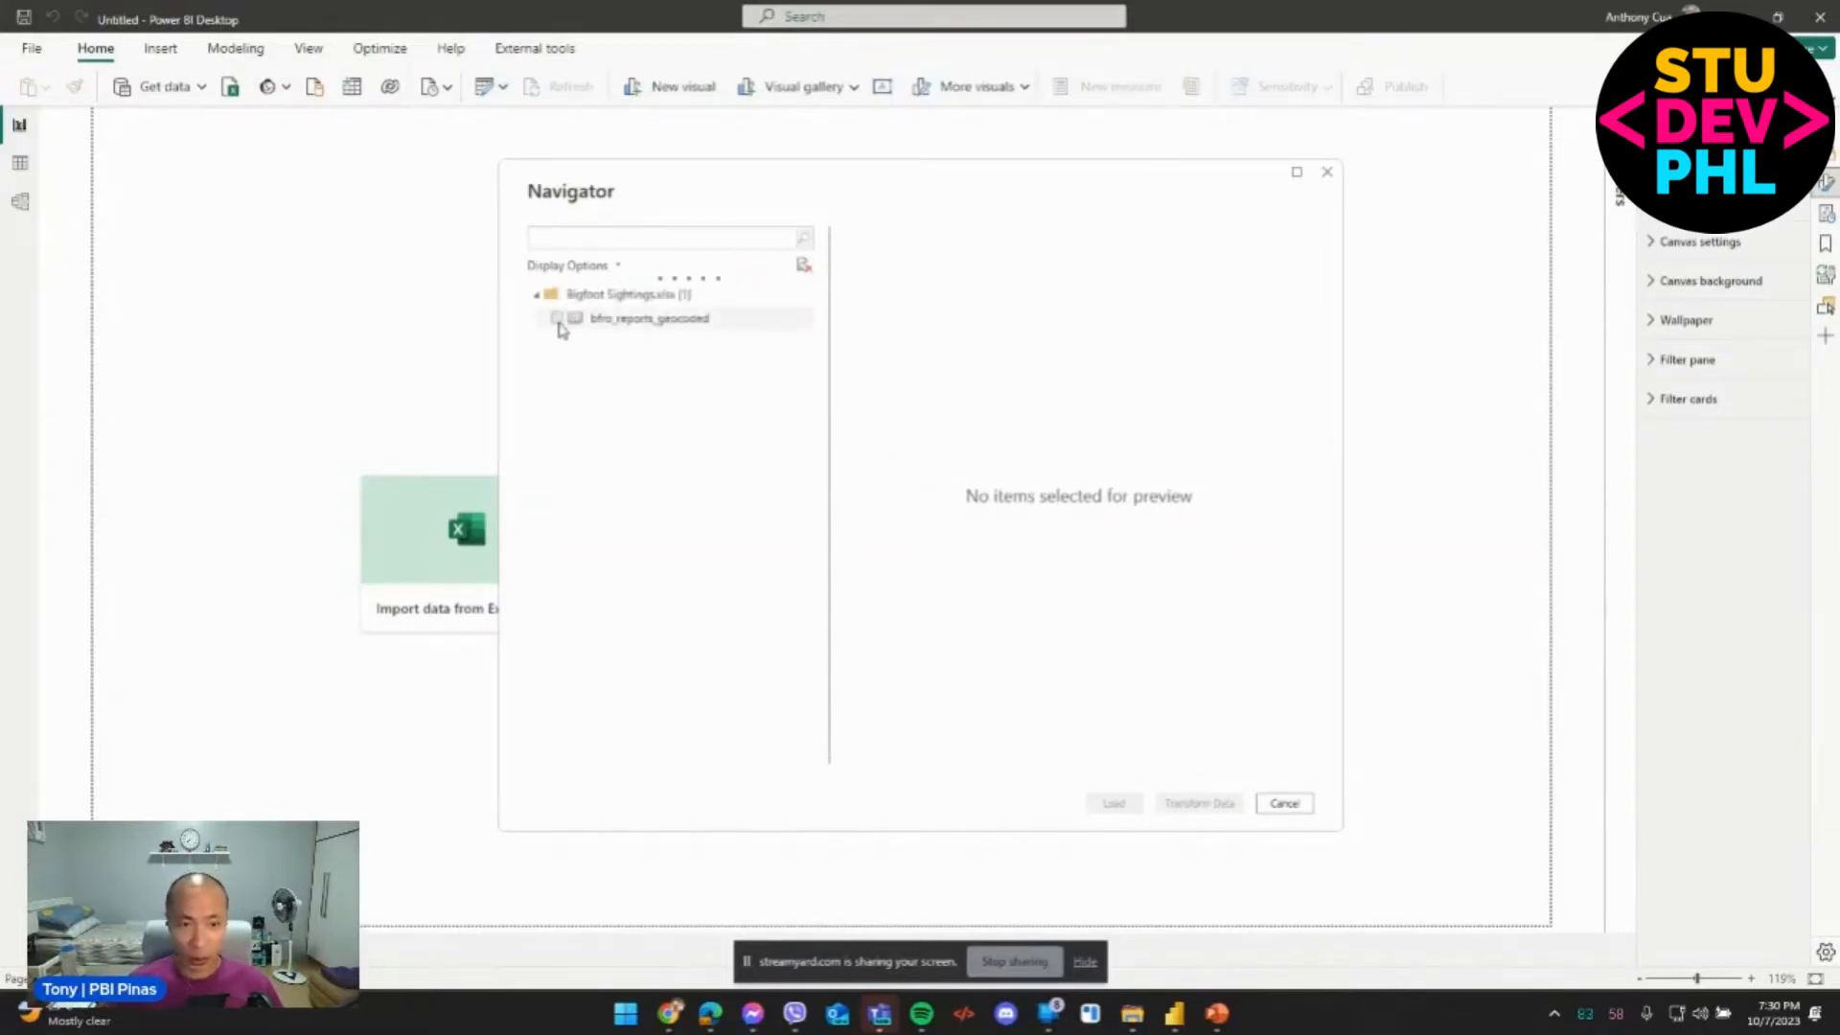
Select the bfro_reports_geocoded sheet for transformation in Power Query Editor, and examine the formulas of its Source and Navigation steps.
{"action": "left_click", "coordinate": [558, 320]}
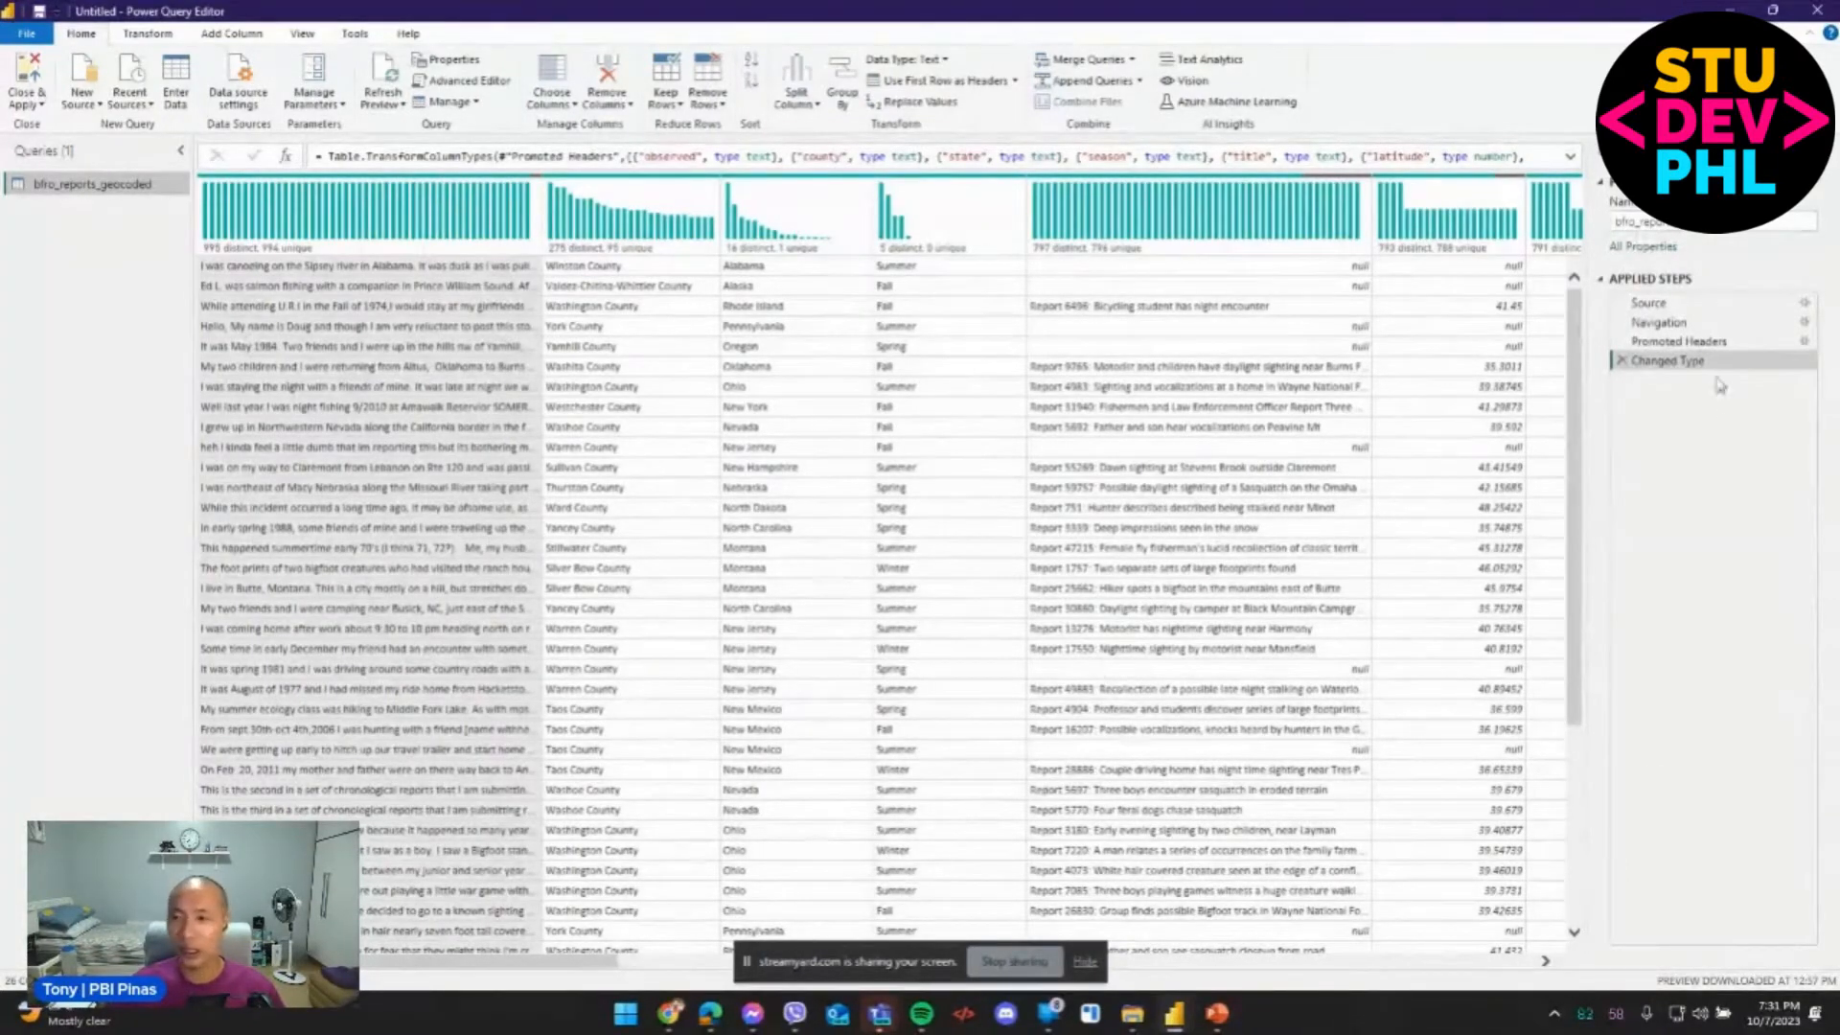
{"action": "left_click", "coordinate": [1691, 303]}
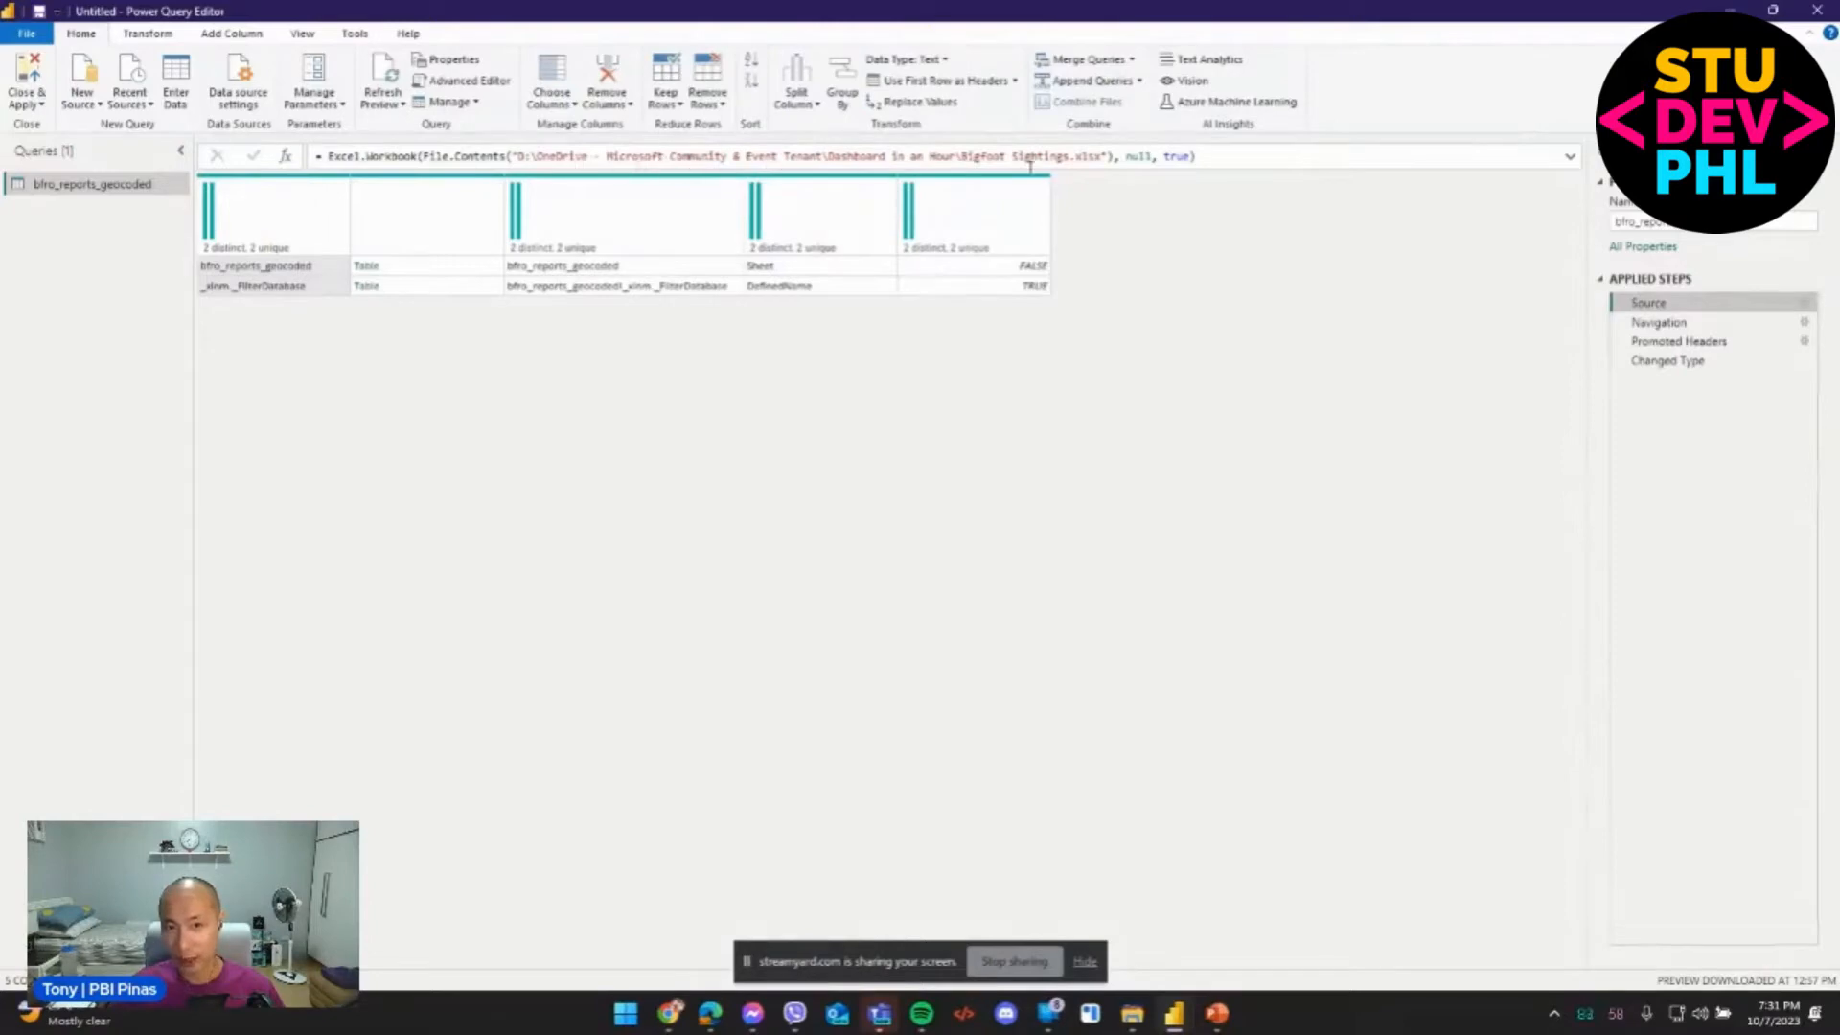
{"action": "left_click", "coordinate": [1701, 327]}
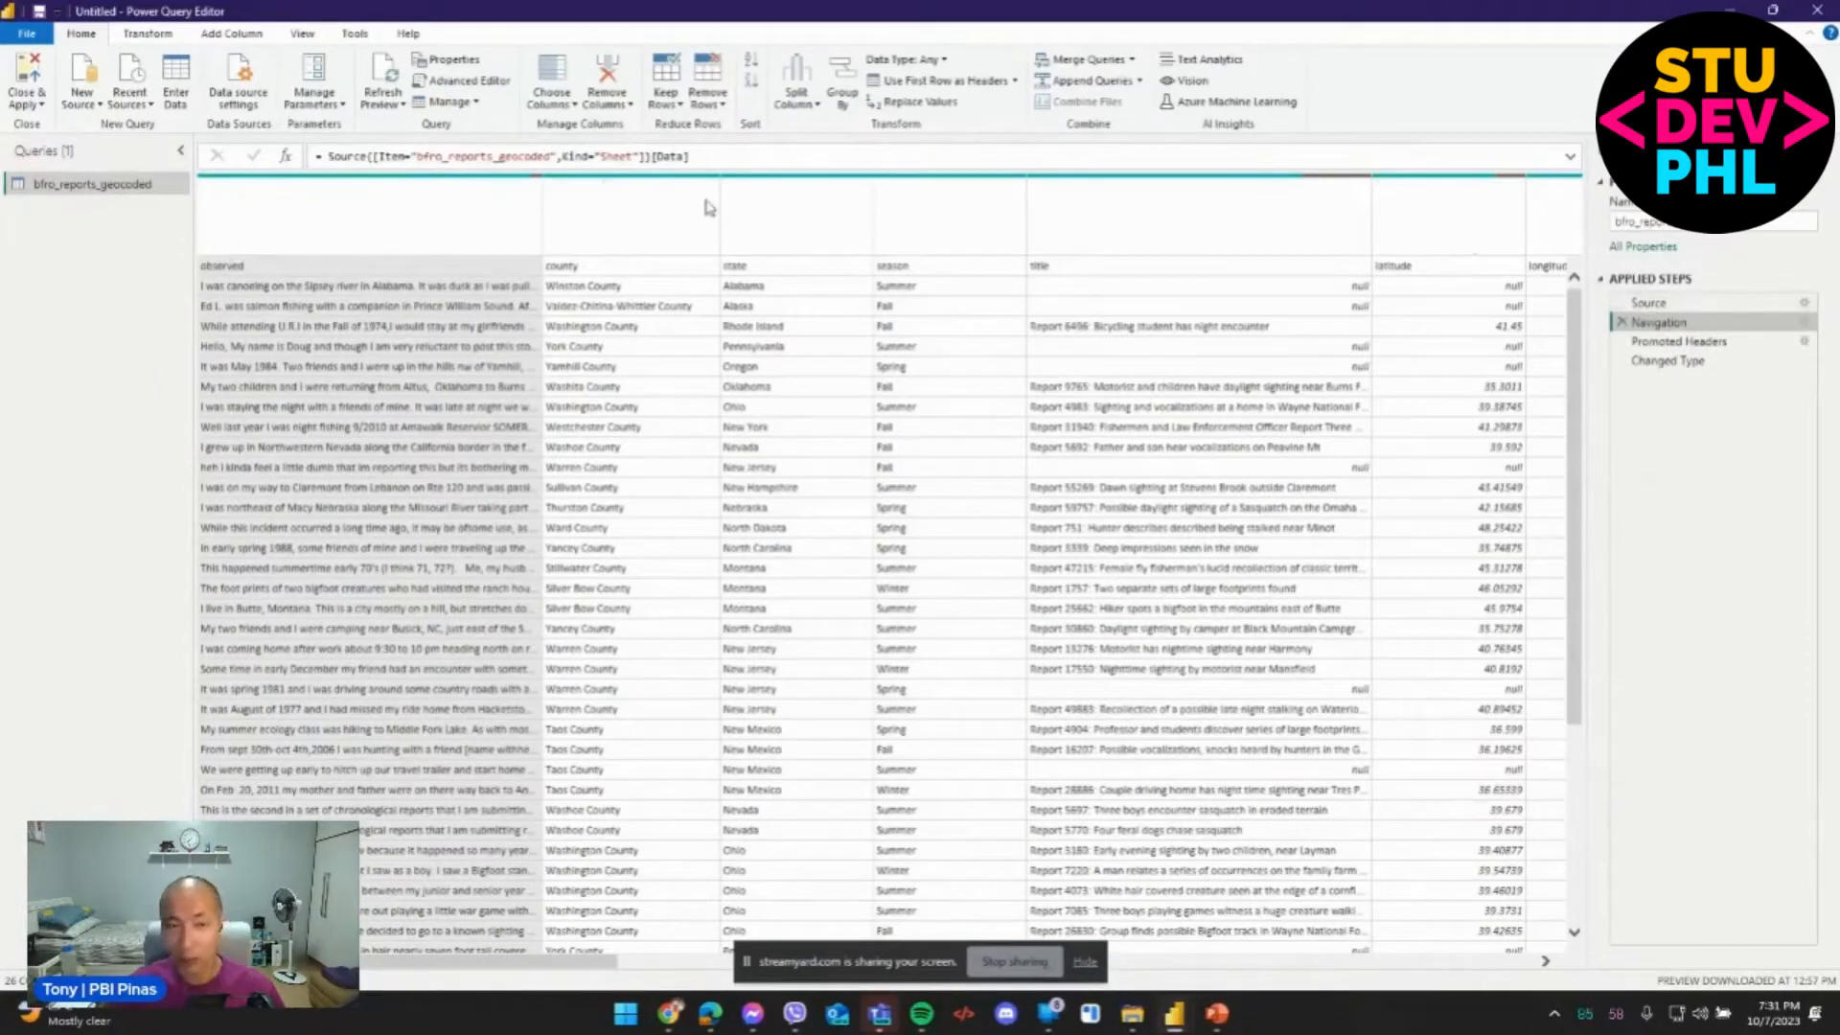
{"action": "left_click_drag", "start_coordinate": [417, 156], "coordinate": [442, 159]}
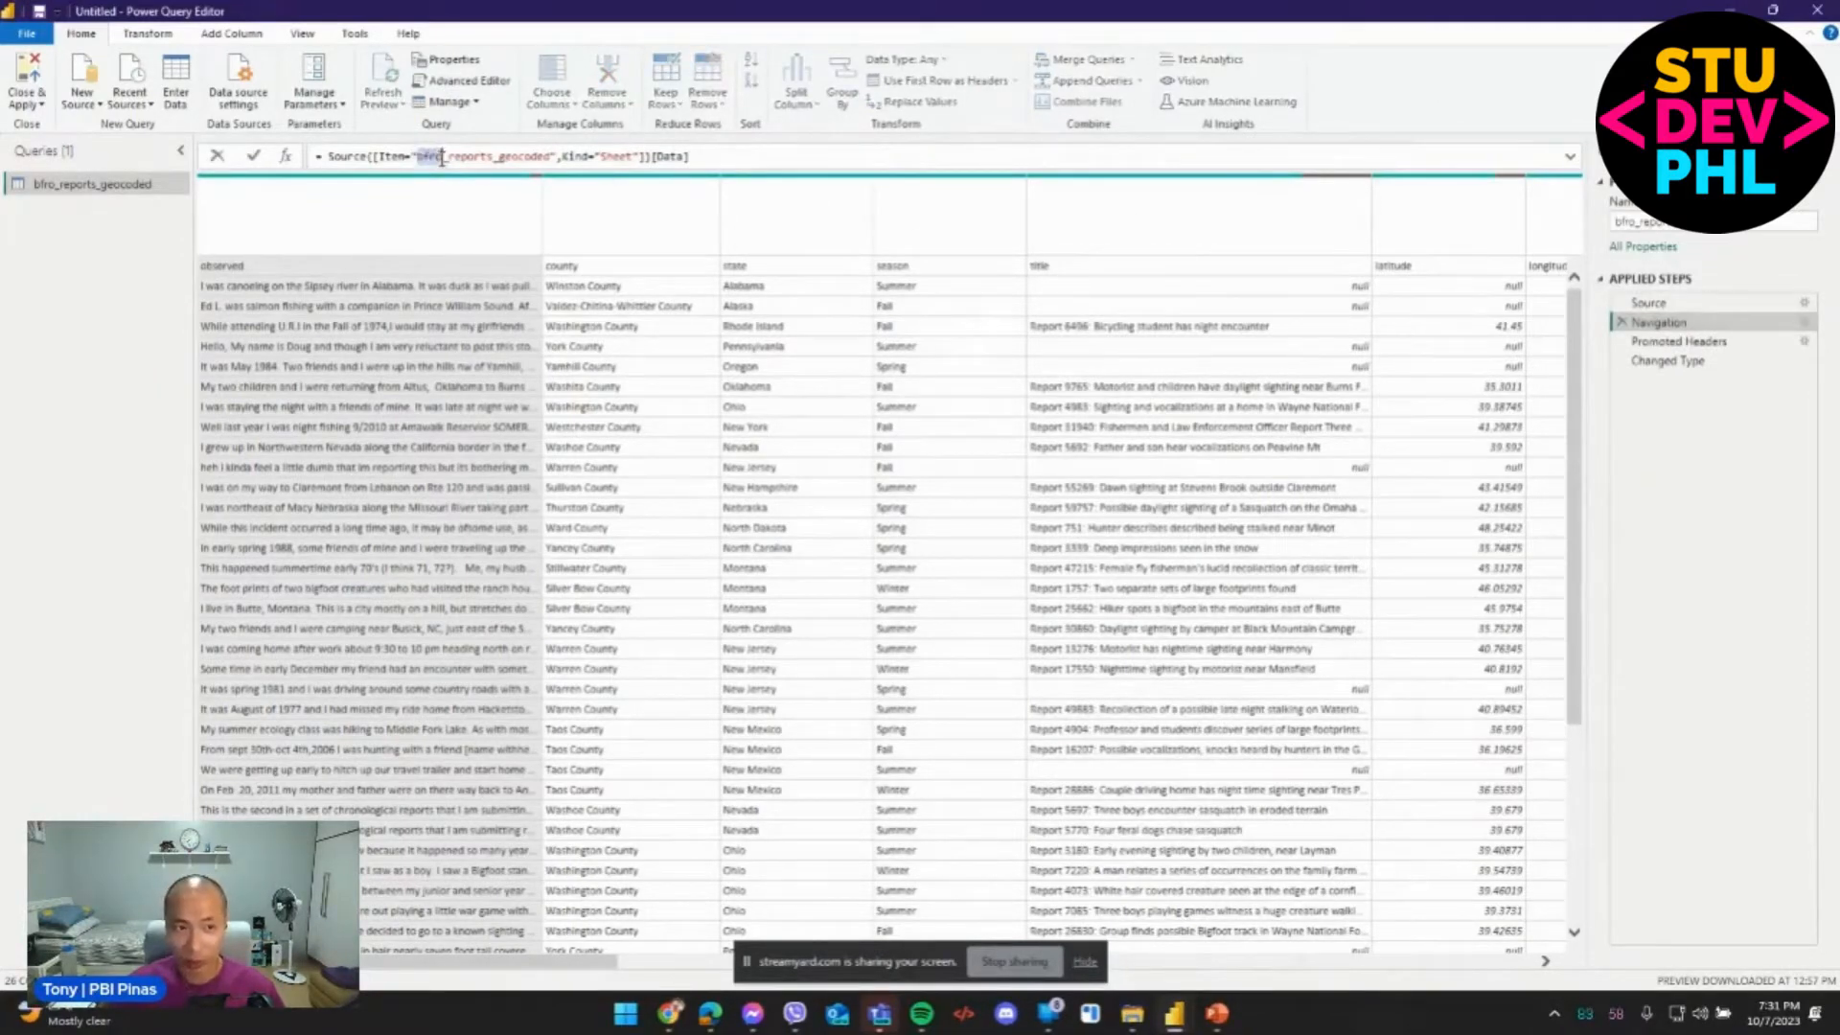
{"action": "key", "text": "Escape"}
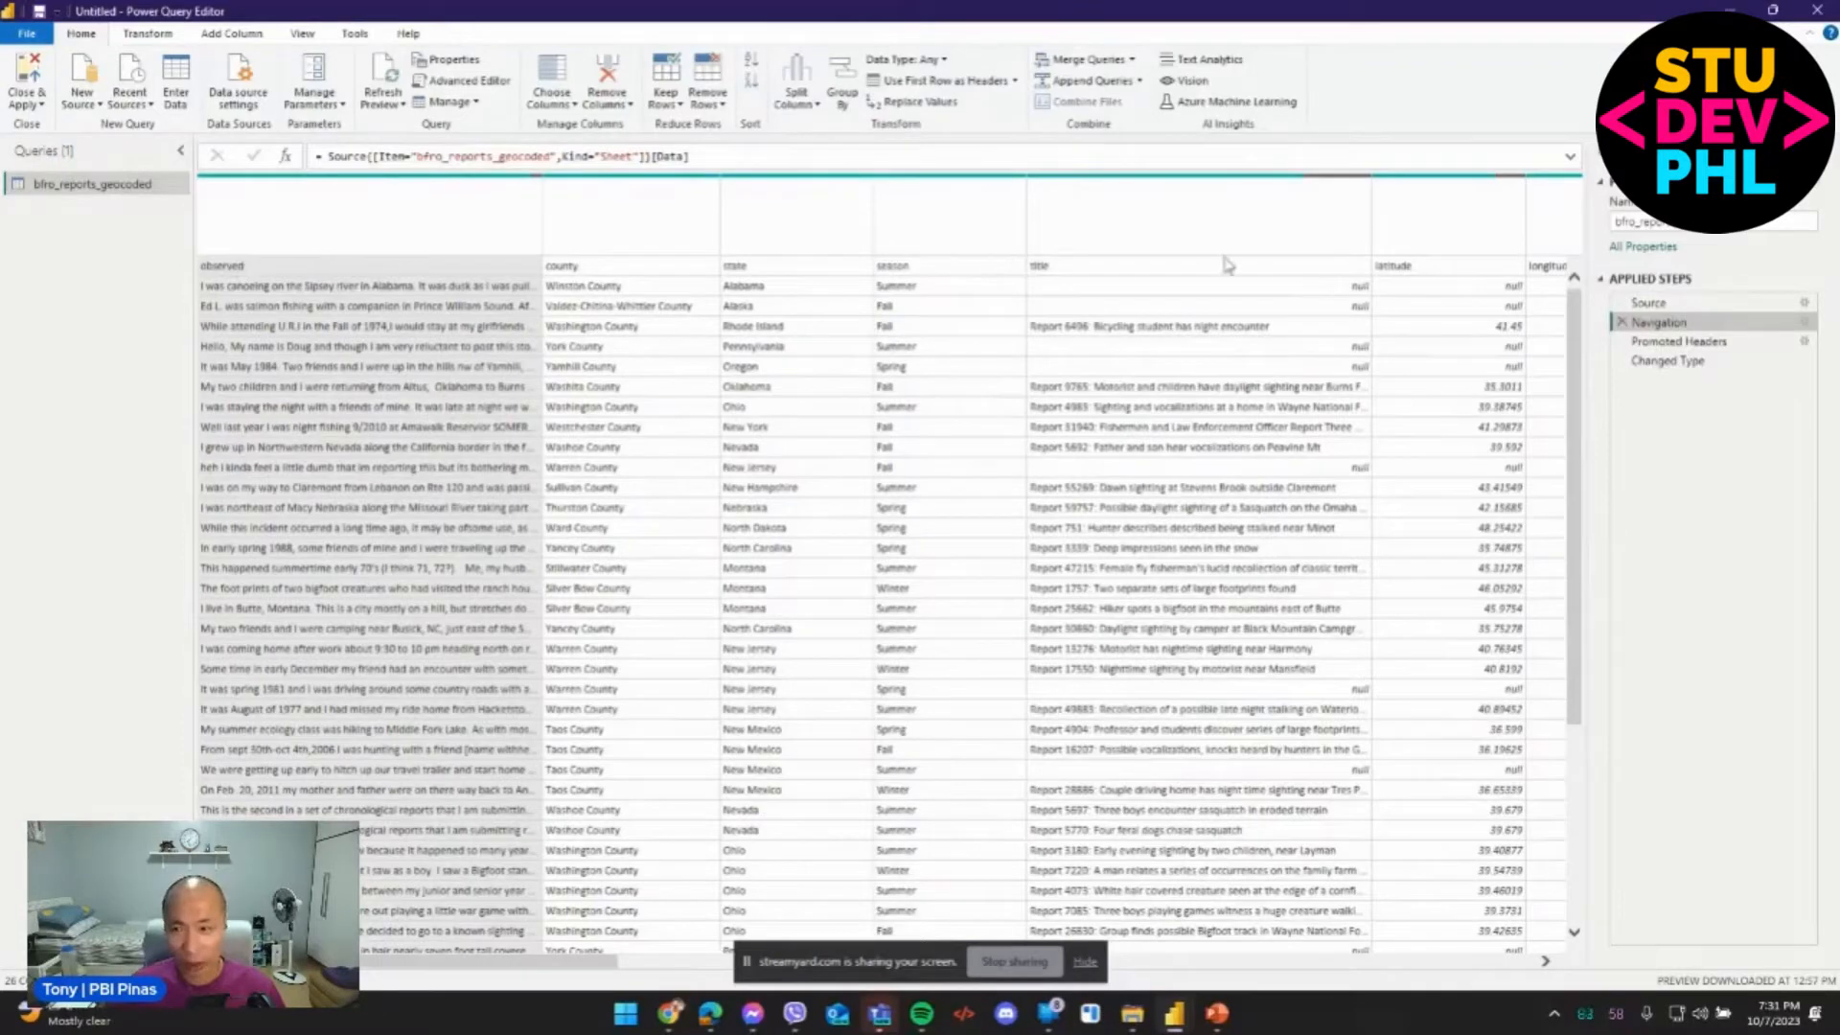
Compare the Promoted Headers step with the Navigation step, and view the Changed Type step.
{"action": "left_click", "coordinate": [1687, 342]}
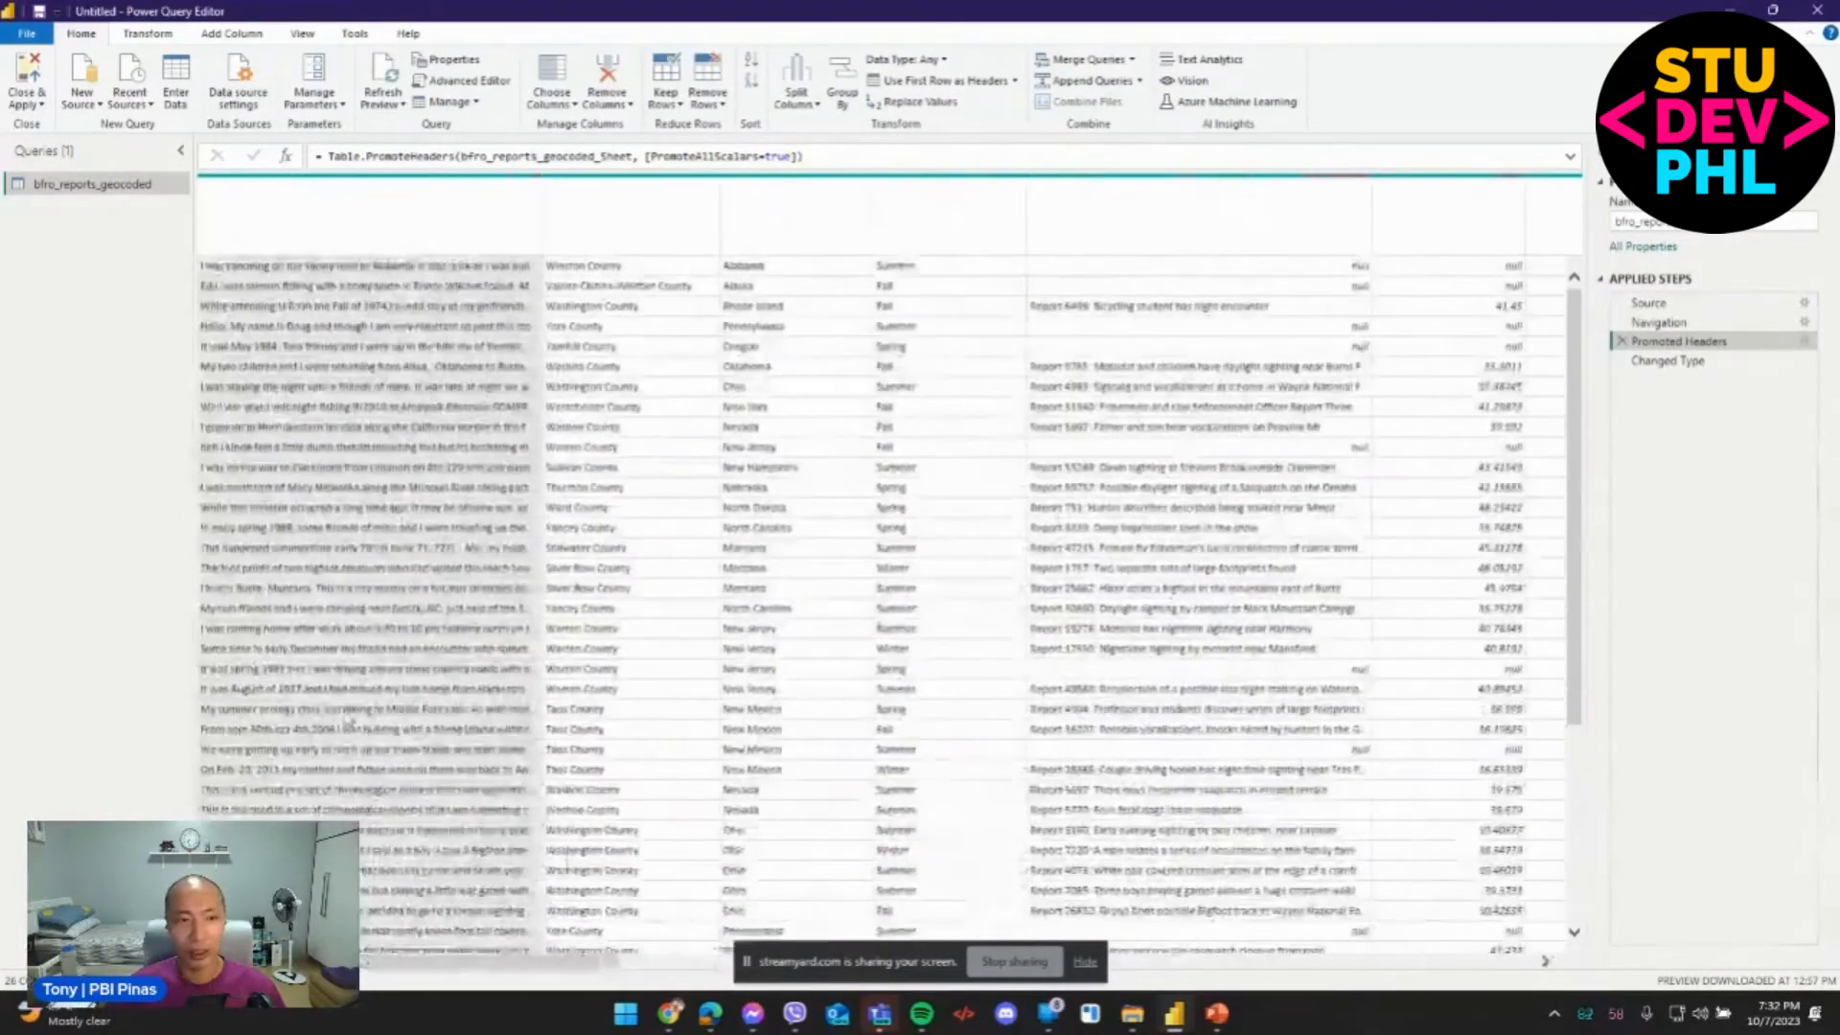
{"action": "left_click", "coordinate": [1672, 323]}
{"action": "left_click", "coordinate": [1696, 342]}
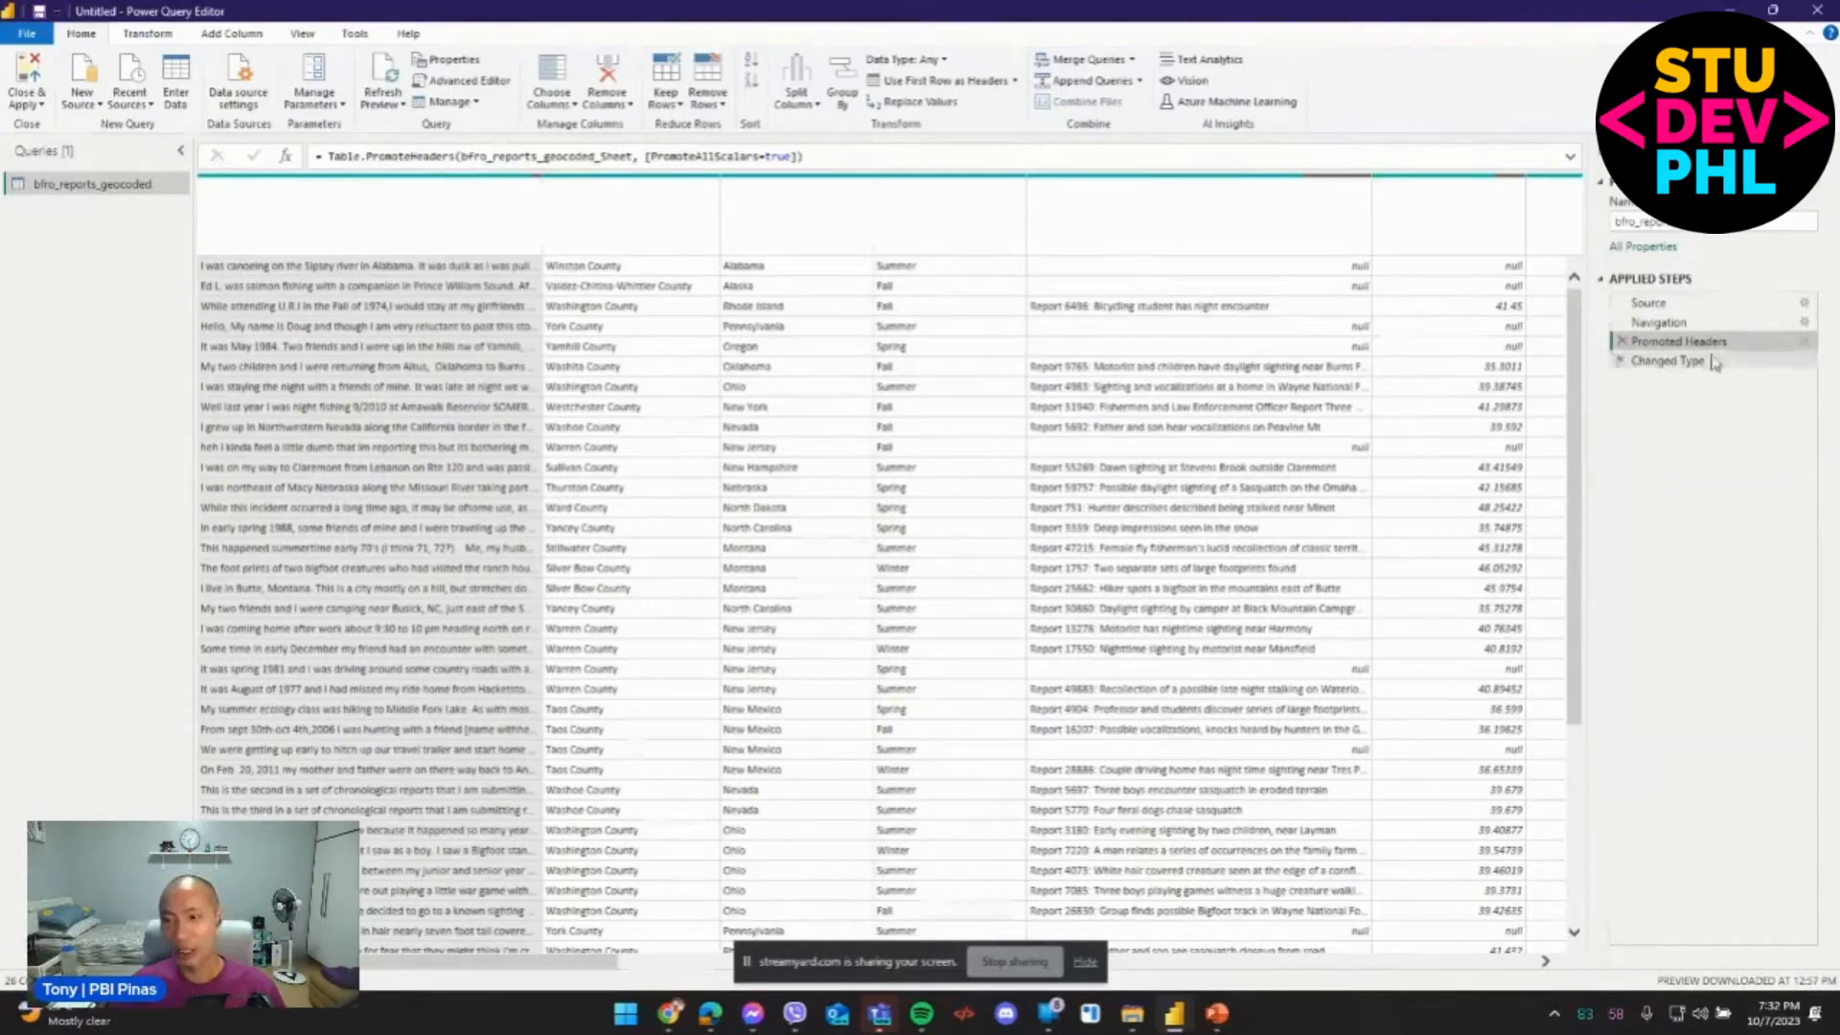
{"action": "left_click", "coordinate": [1705, 362]}
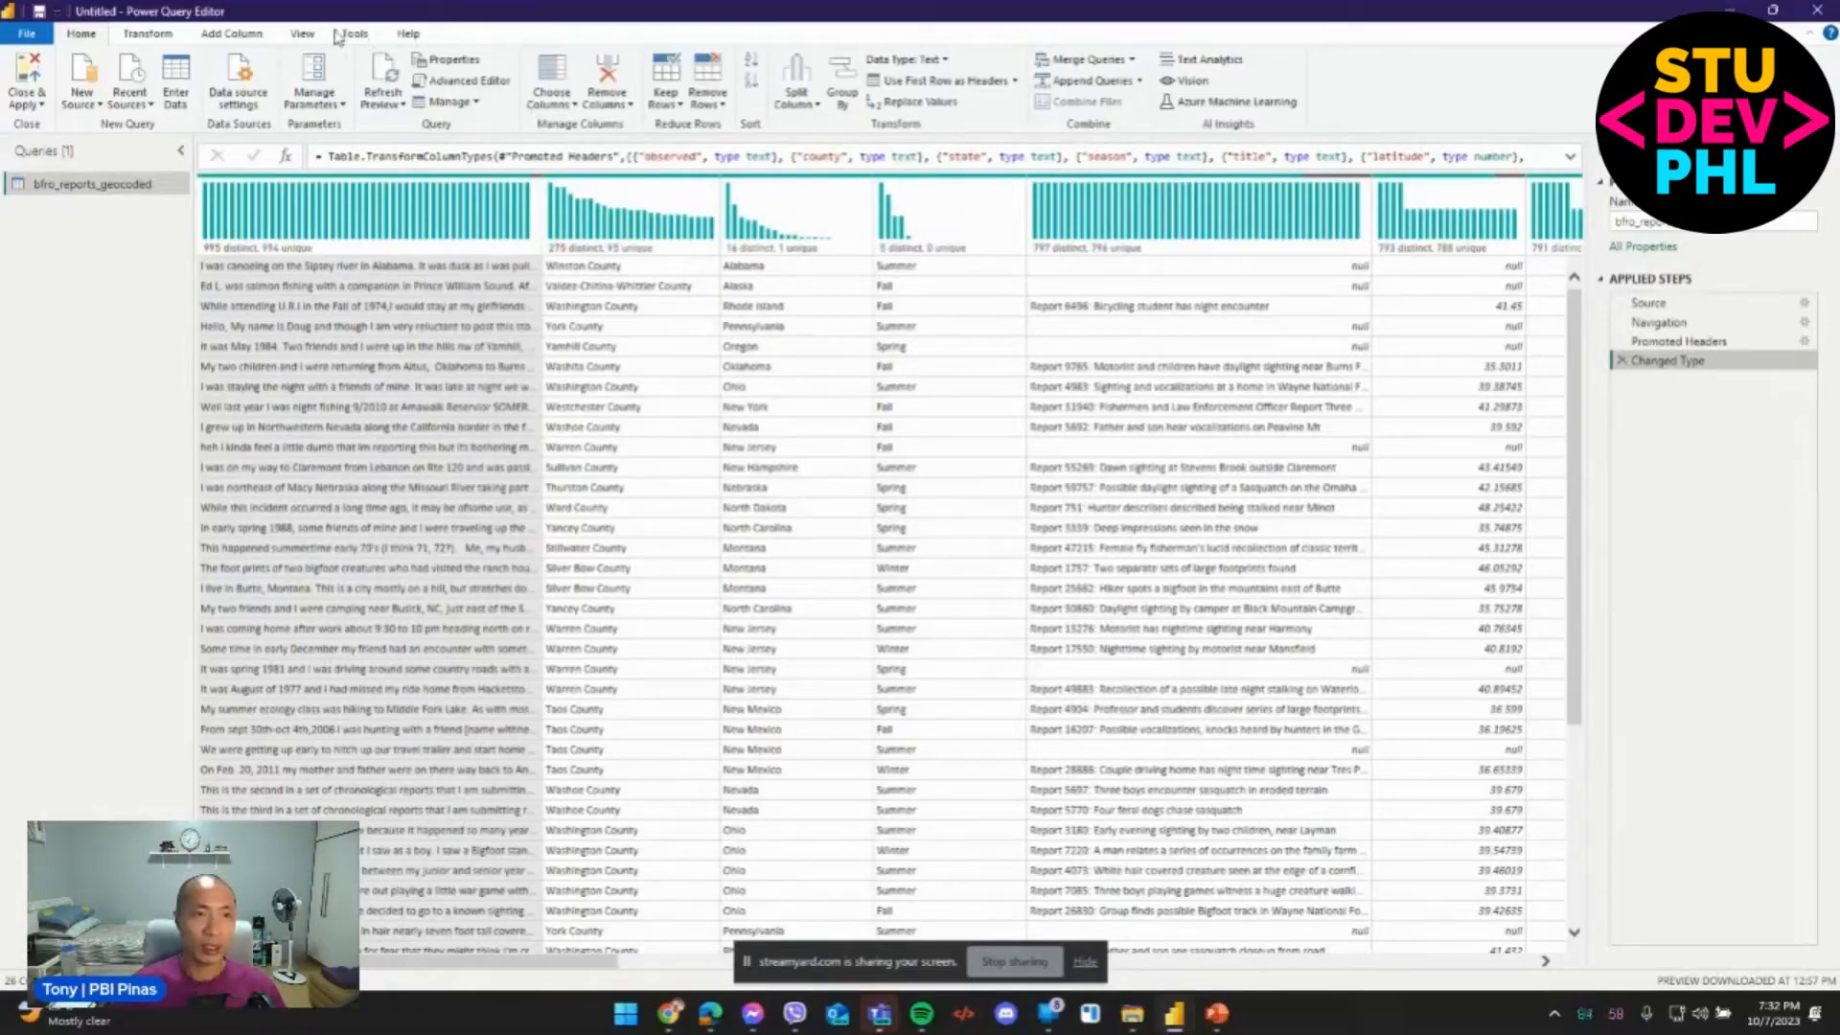
Review the data preview options, the column distributions of title and observed, and the full Changed Type formula.
{"action": "left_click", "coordinate": [303, 34]}
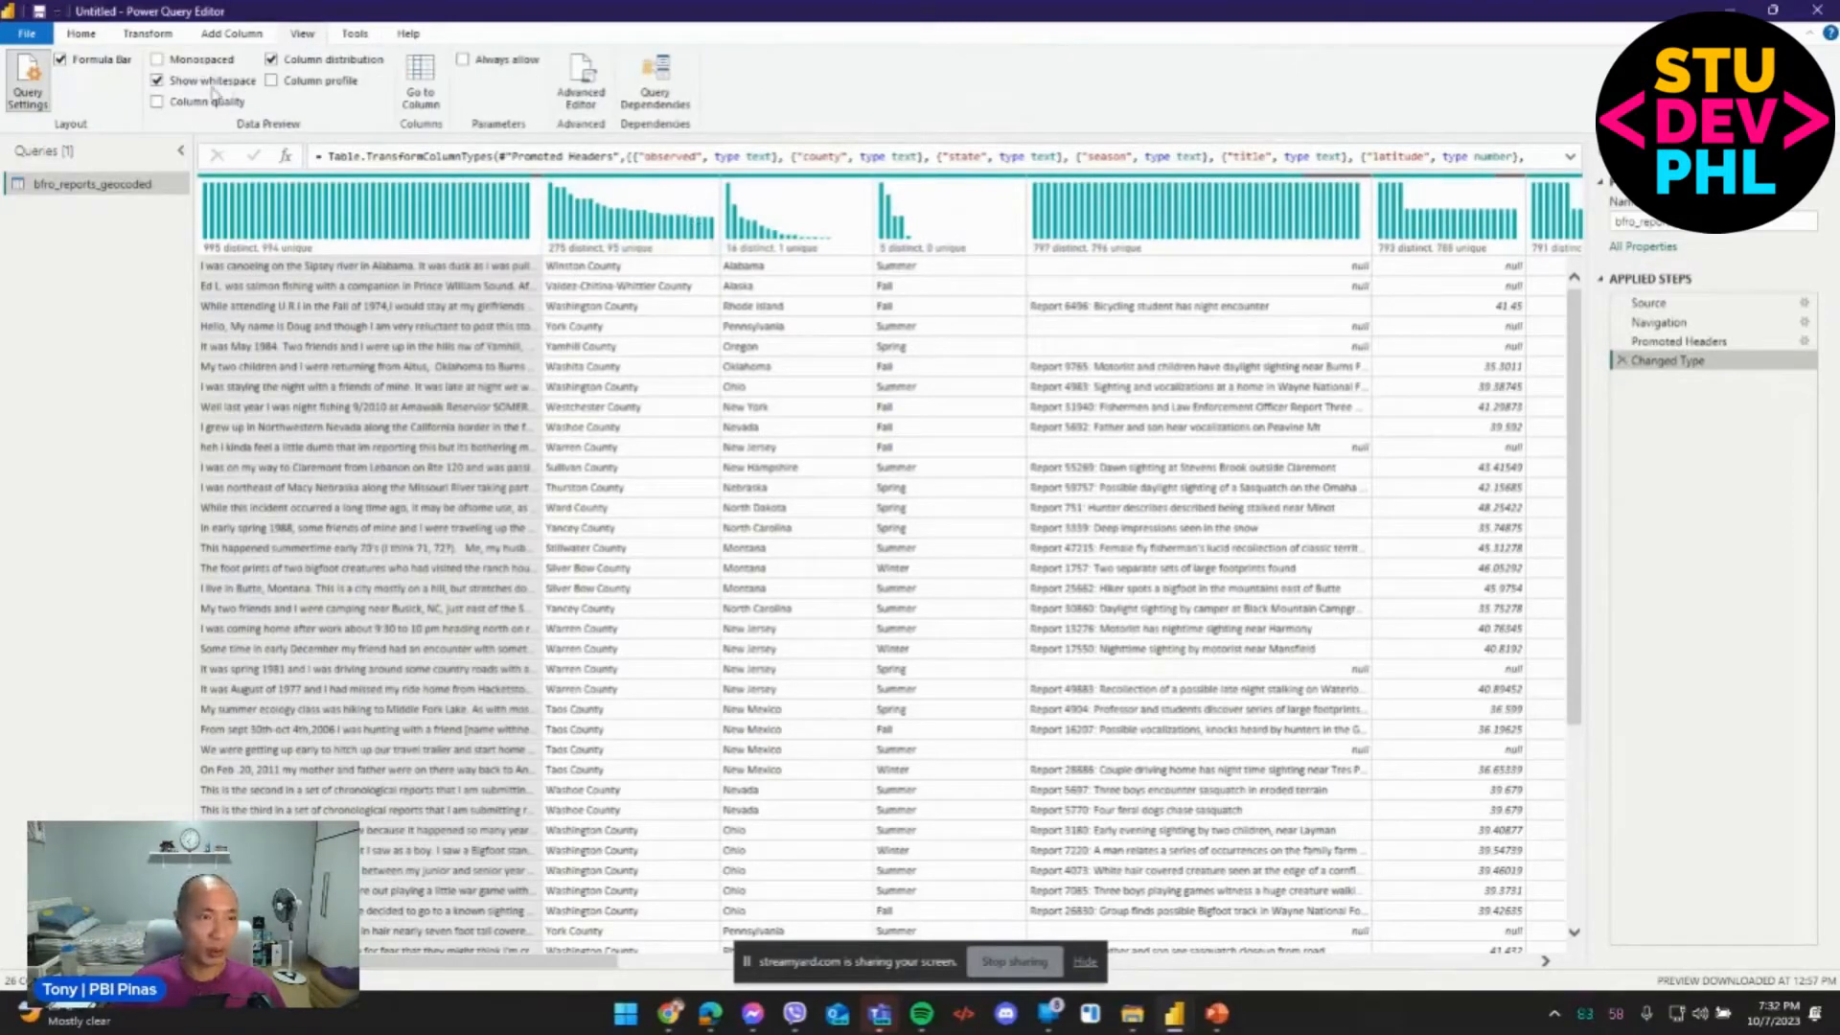
{"action": "left_click", "coordinate": [213, 84]}
{"action": "left_click", "coordinate": [312, 63]}
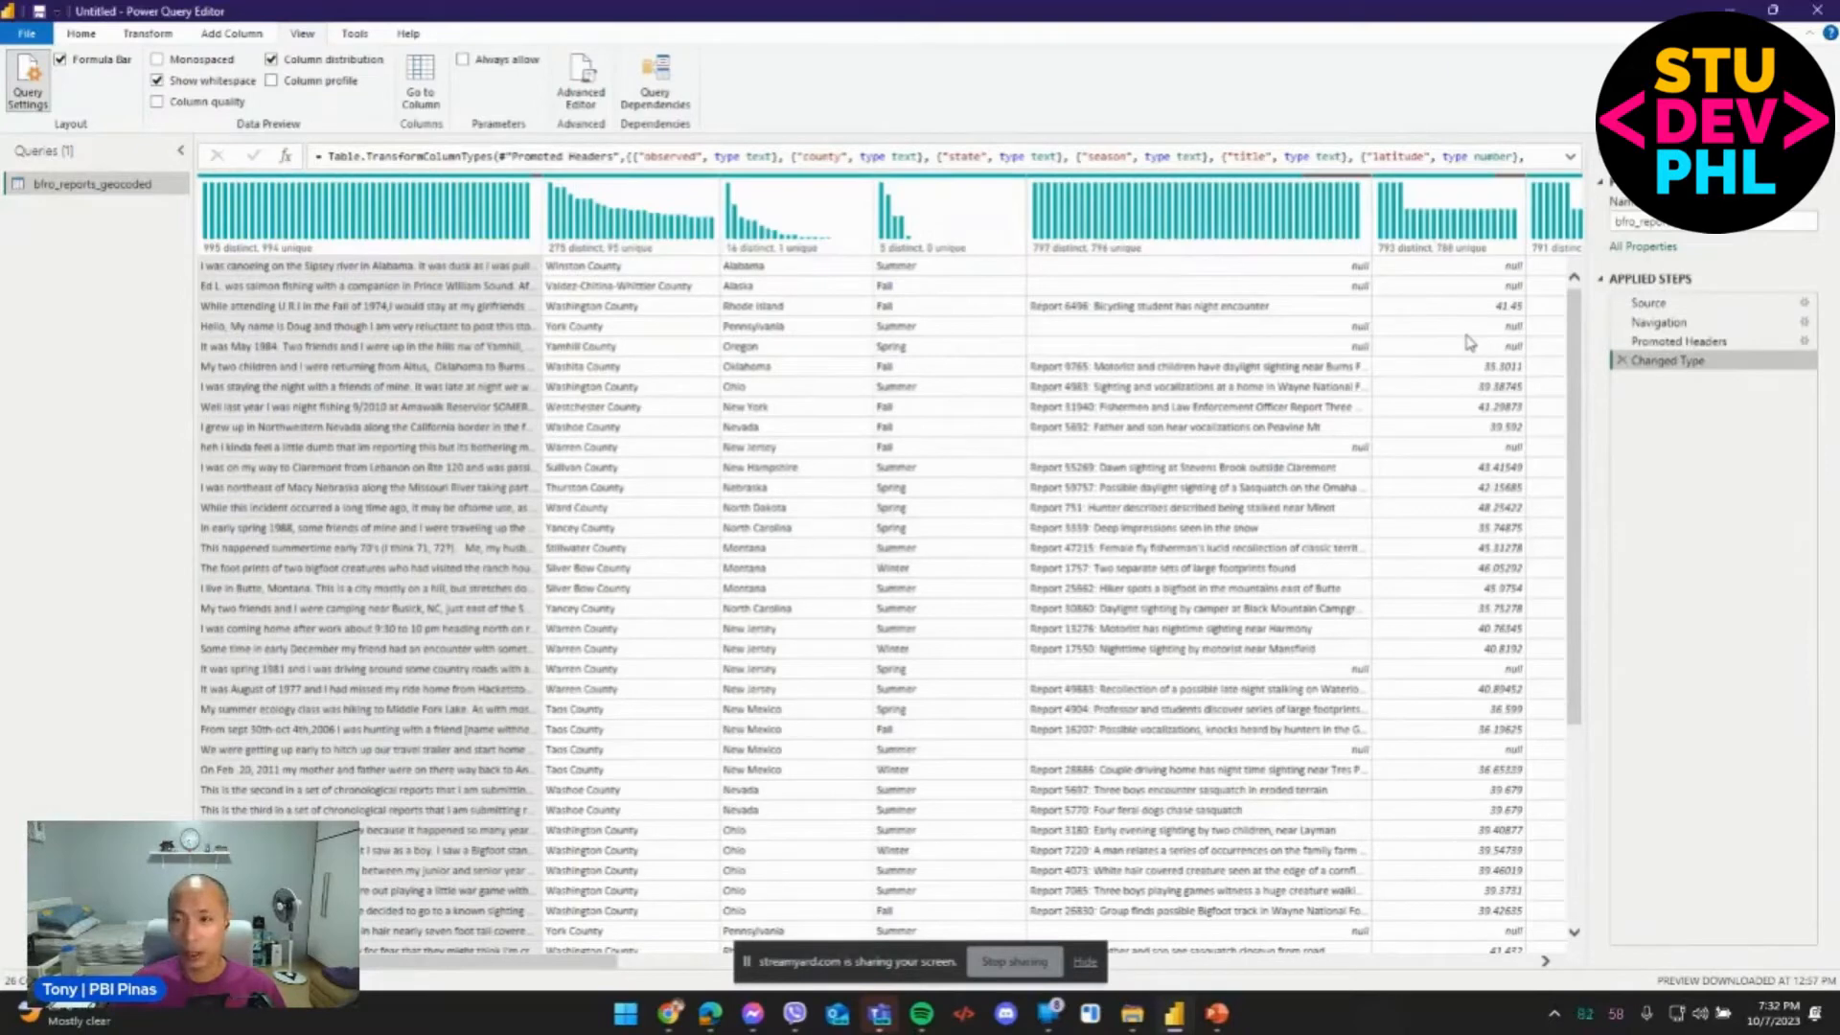
{"action": "mouse_move", "coordinate": [1076, 232]}
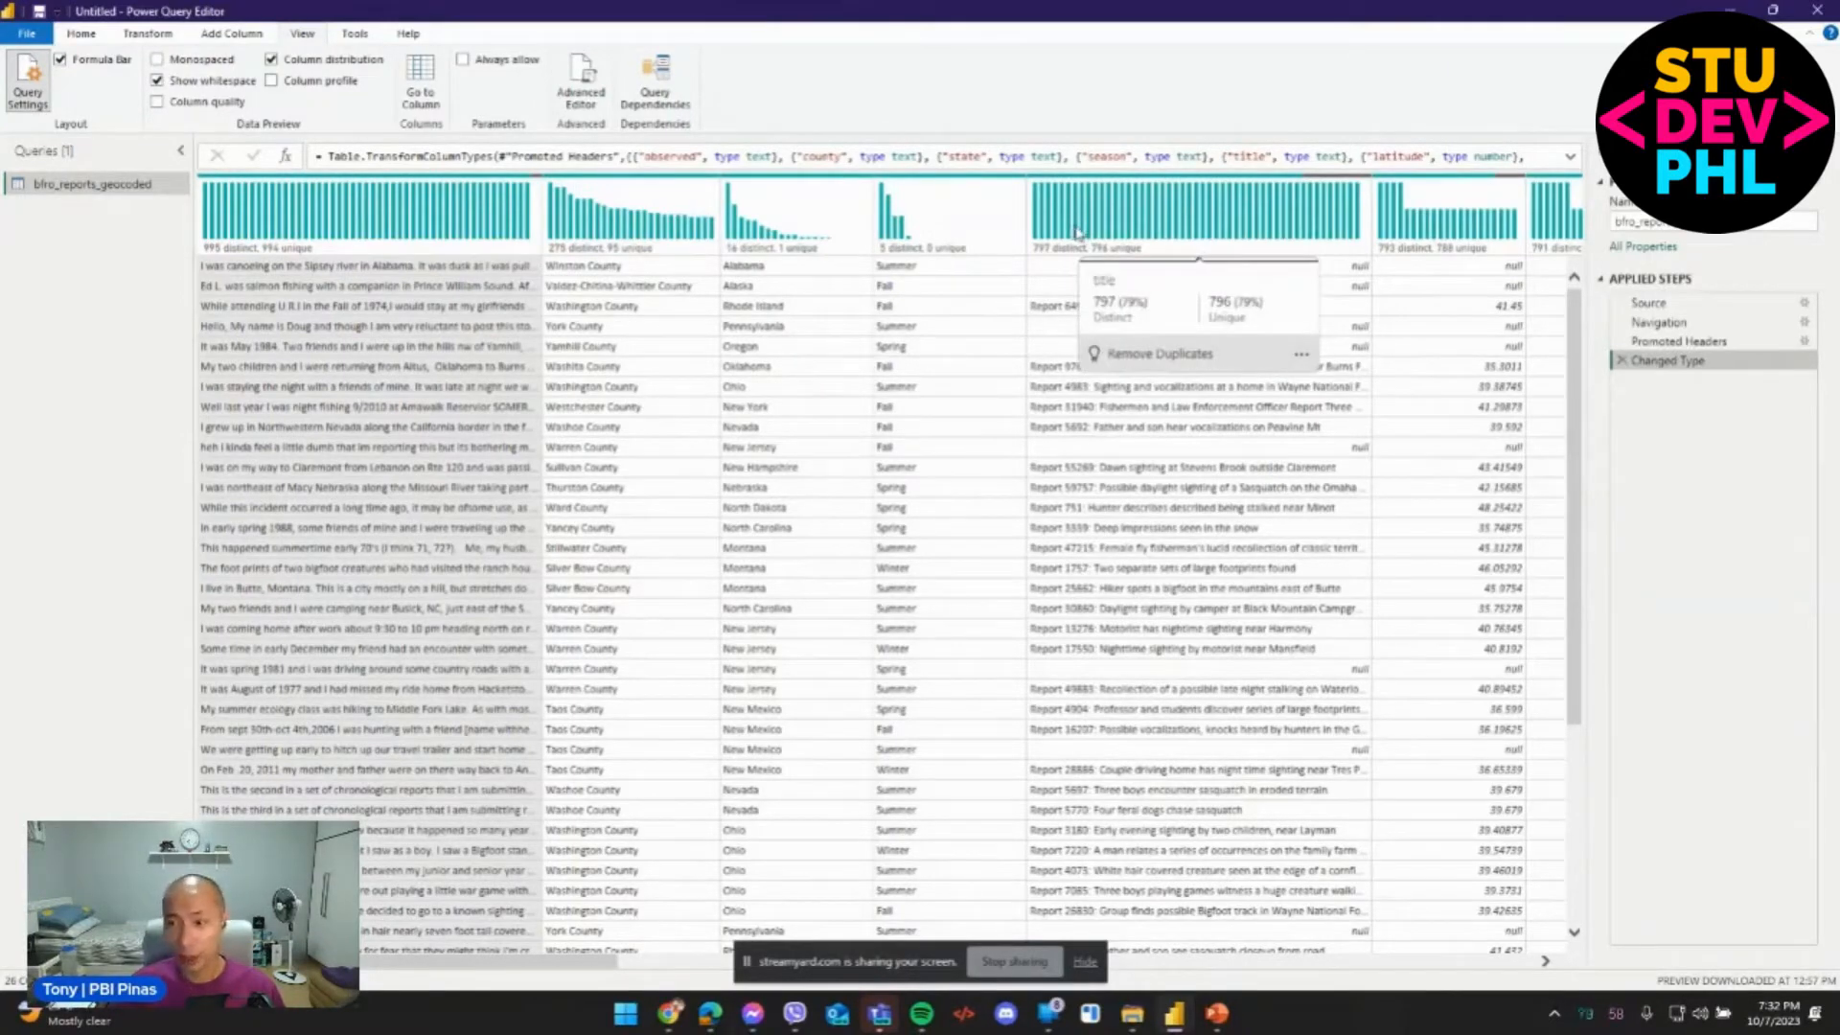
{"action": "mouse_move", "coordinate": [408, 259]}
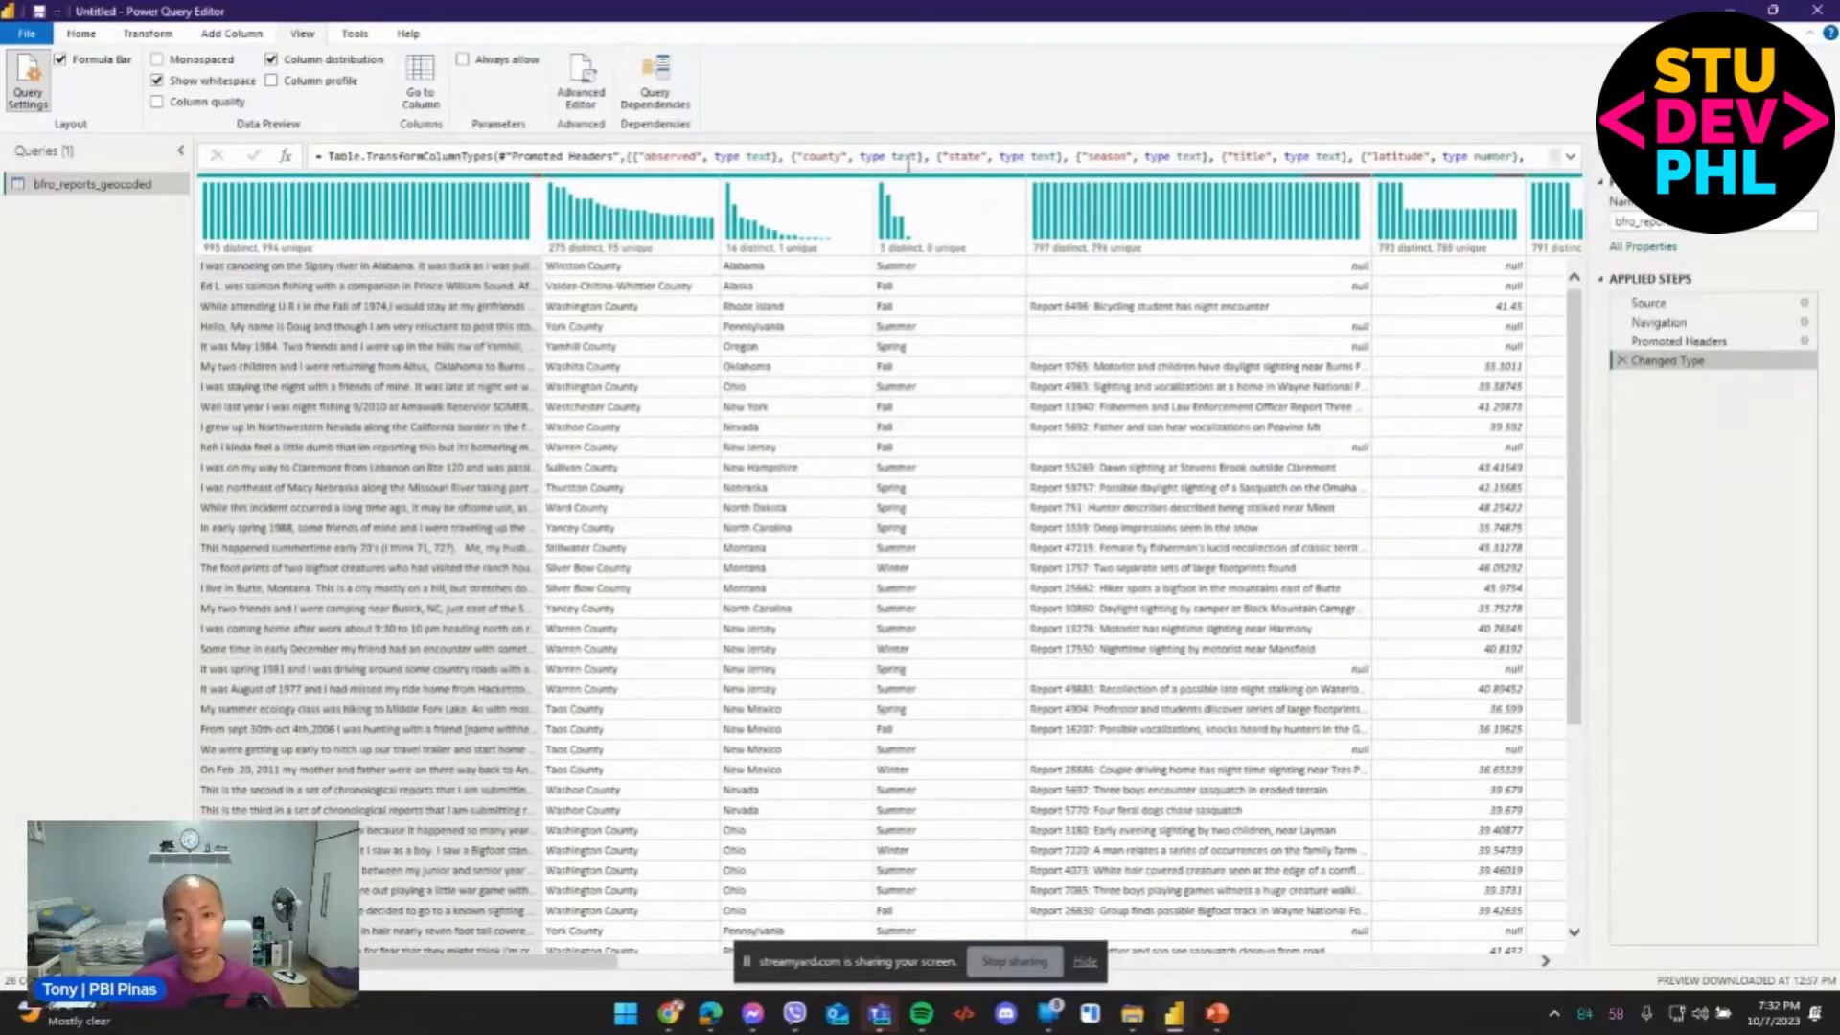
{"action": "left_click", "coordinate": [1575, 158]}
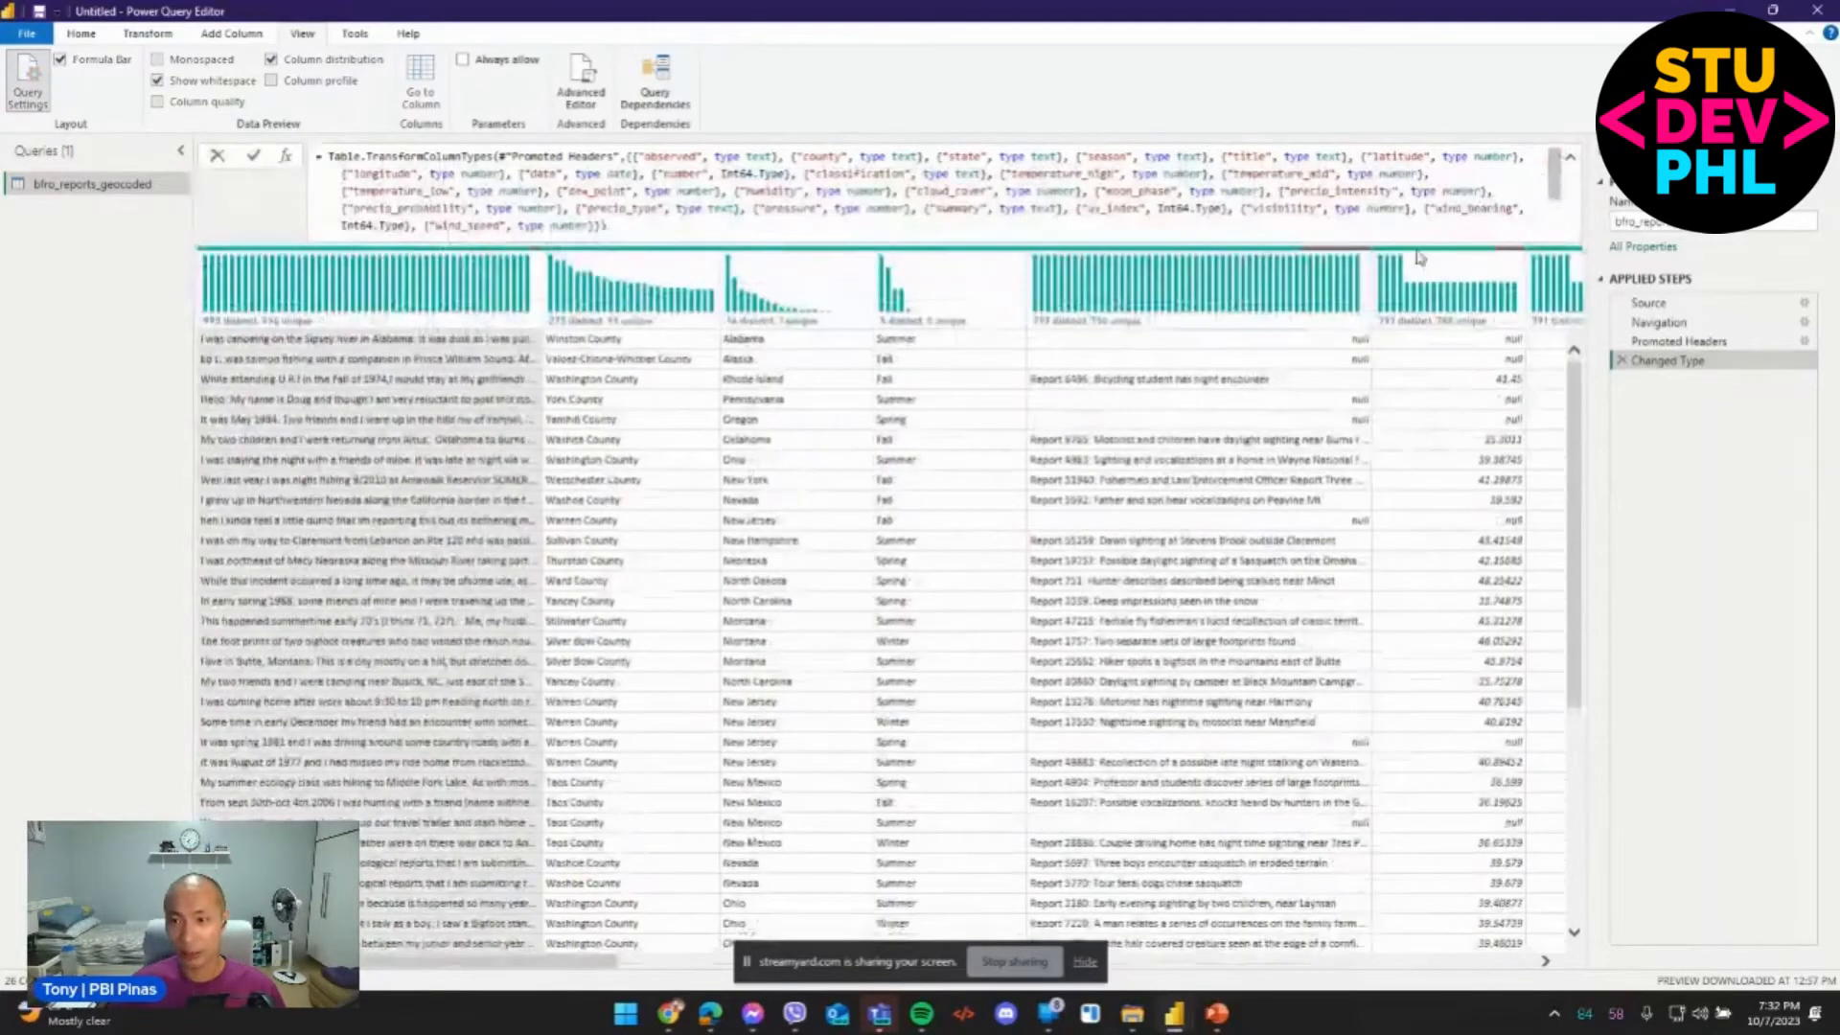
Close Power Query Editor without applying the query changes, and reopen it from Power BI Desktop.
{"action": "left_click", "coordinate": [1815, 10]}
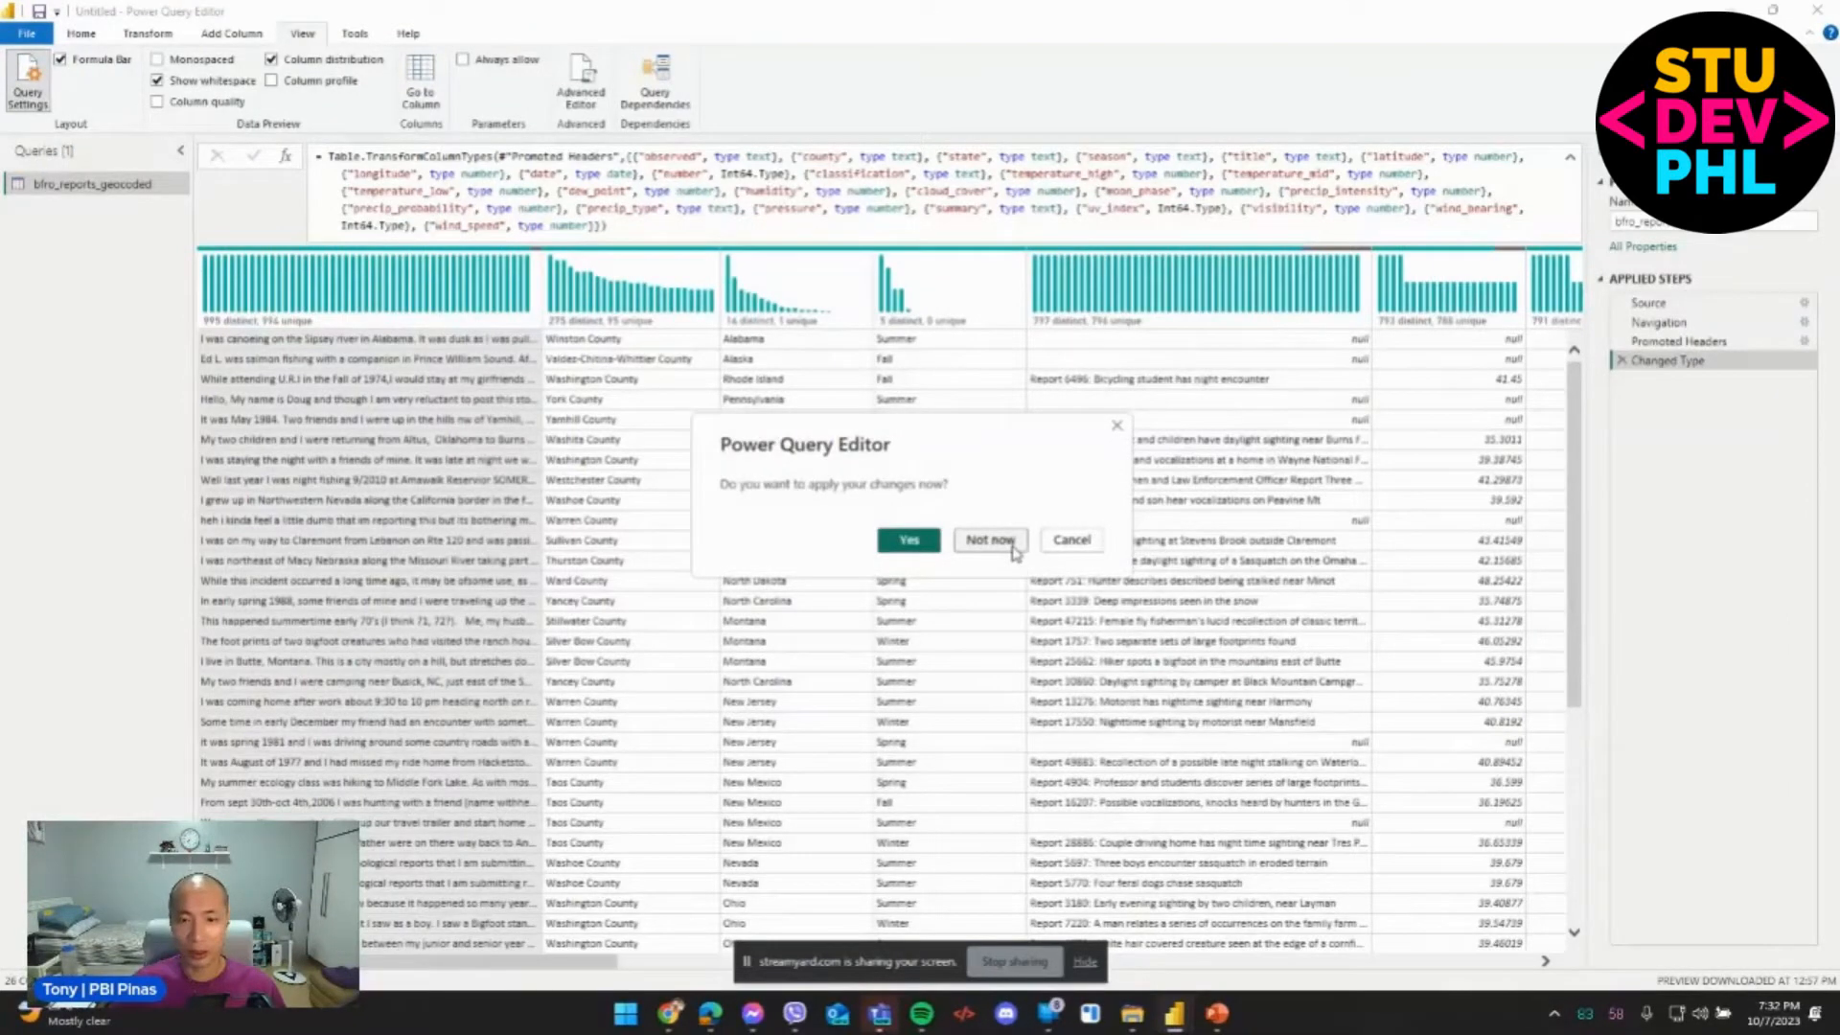
{"action": "left_click", "coordinate": [1071, 539]}
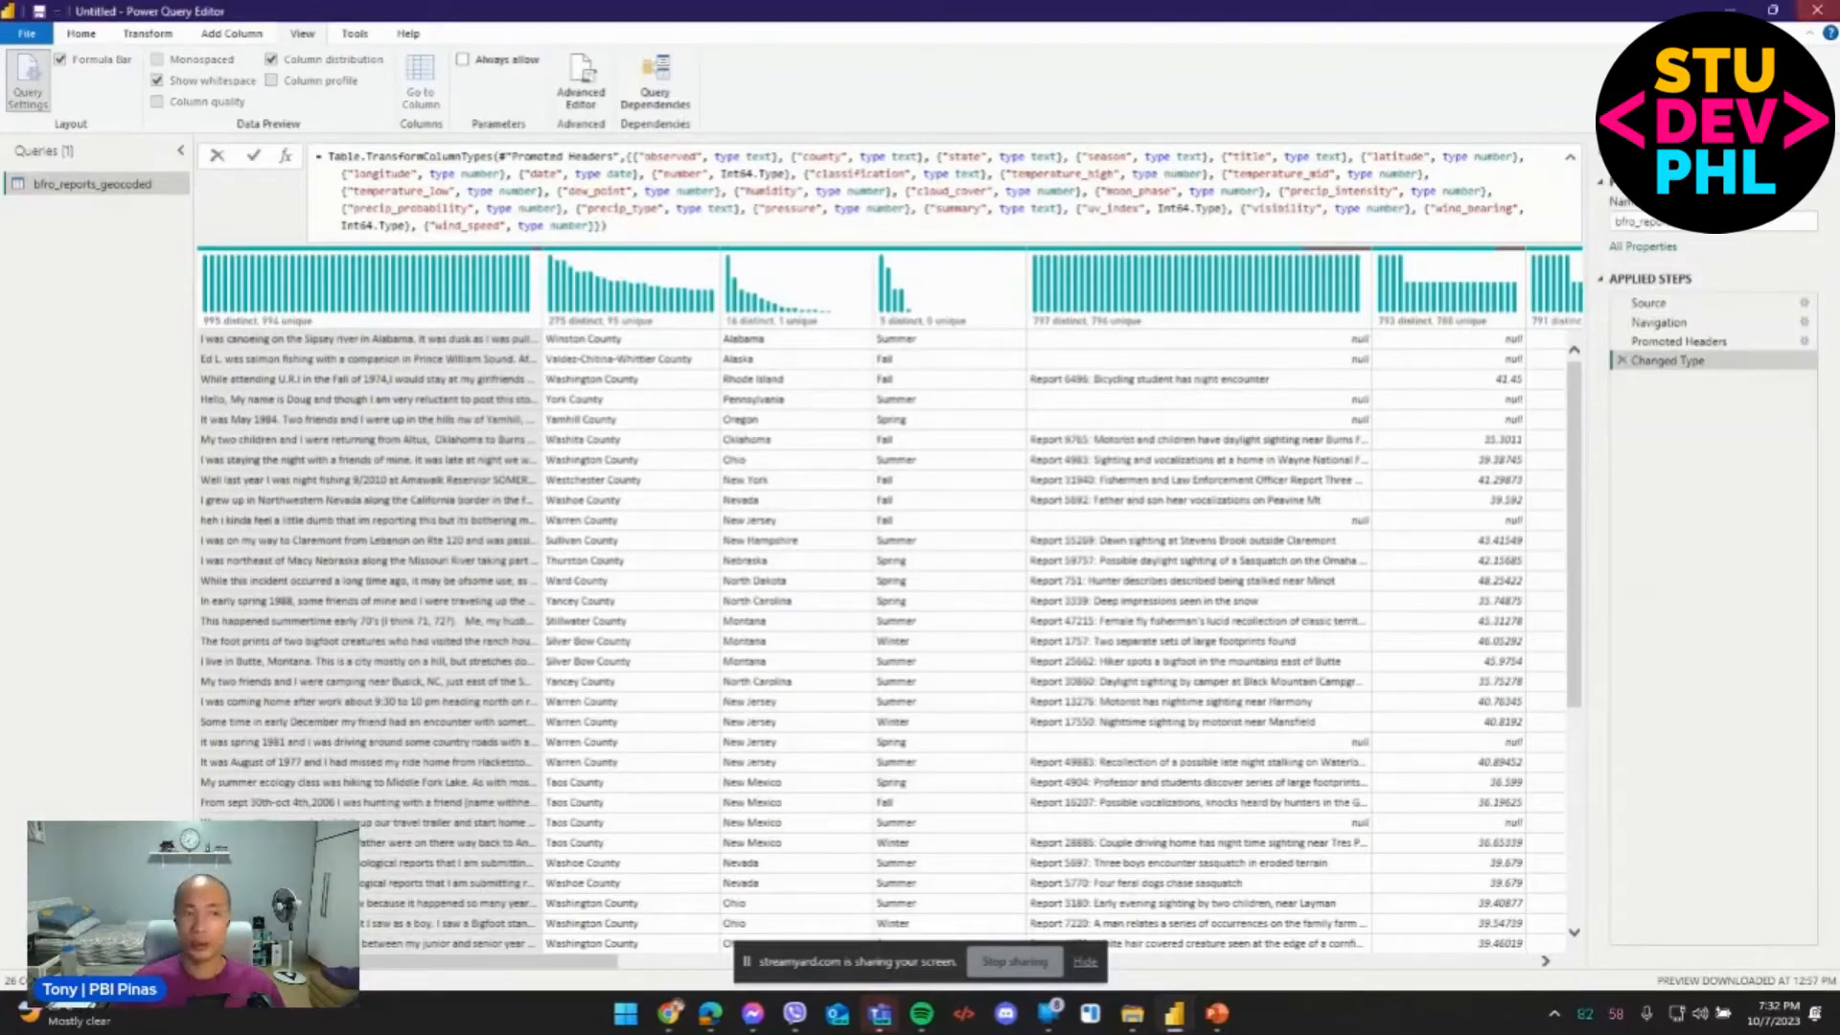
{"action": "left_click", "coordinate": [1816, 9]}
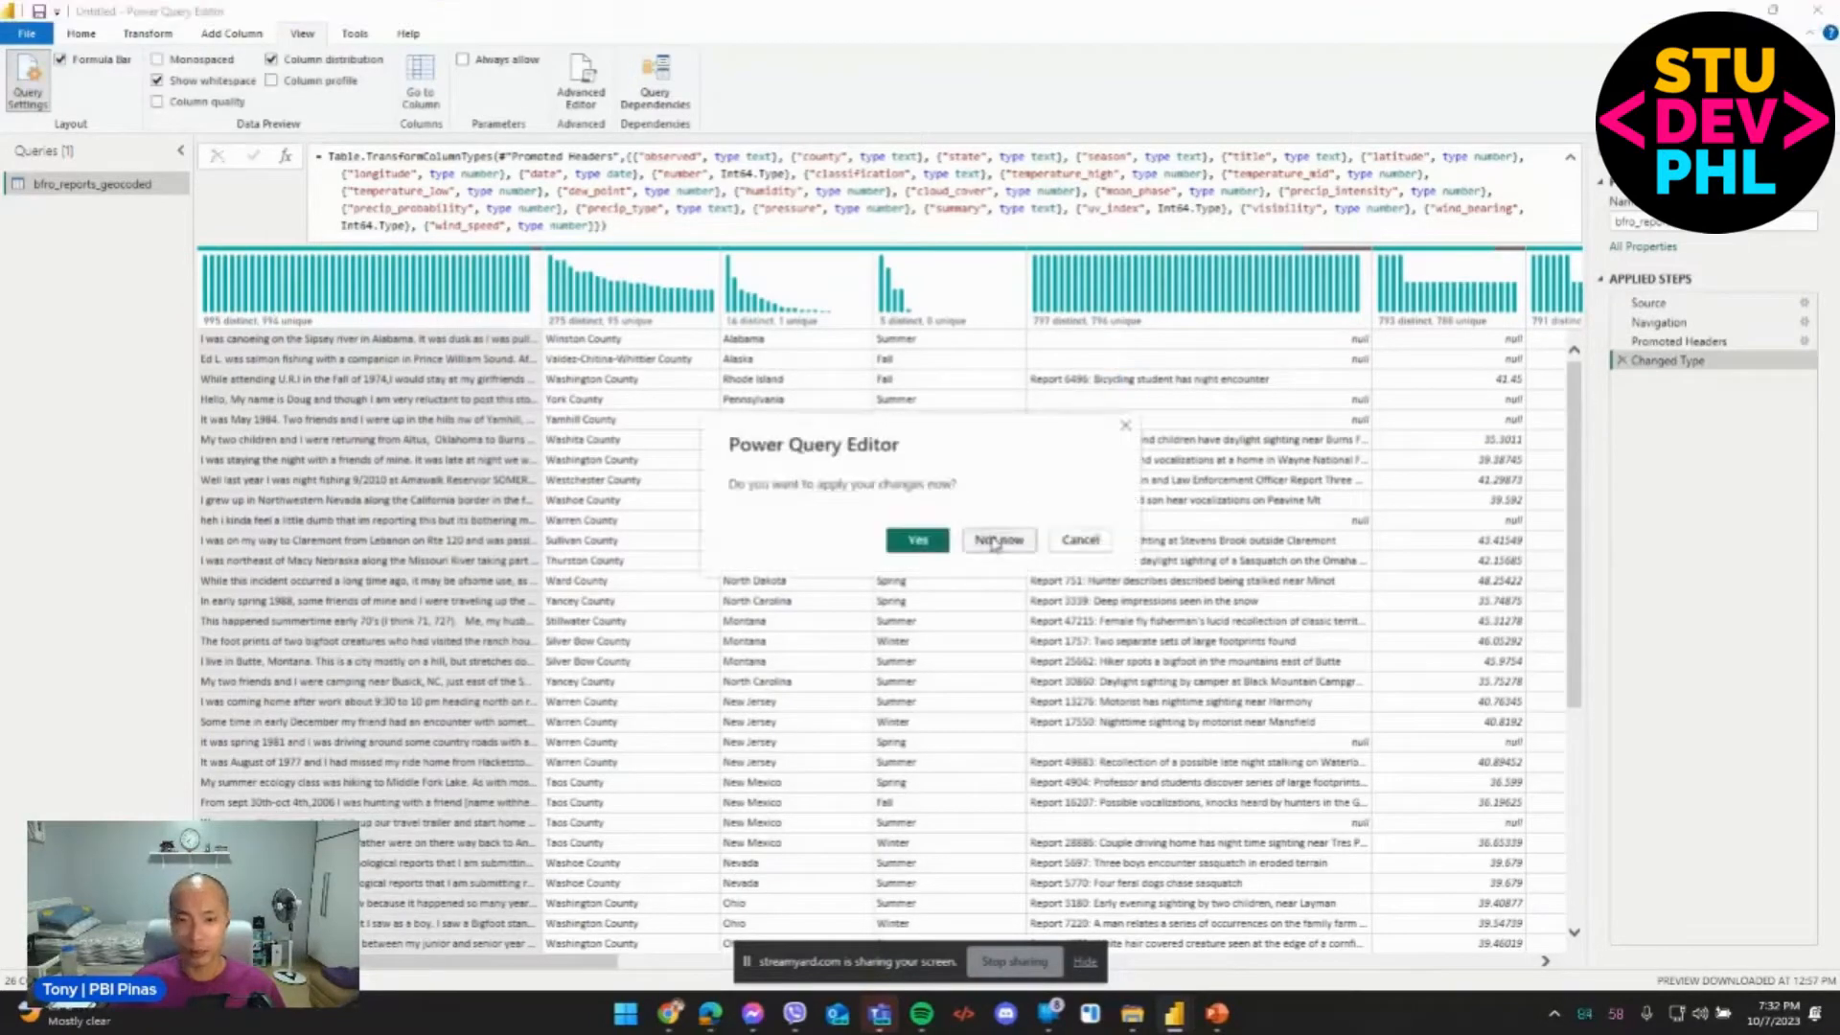
{"action": "left_click", "coordinate": [996, 540]}
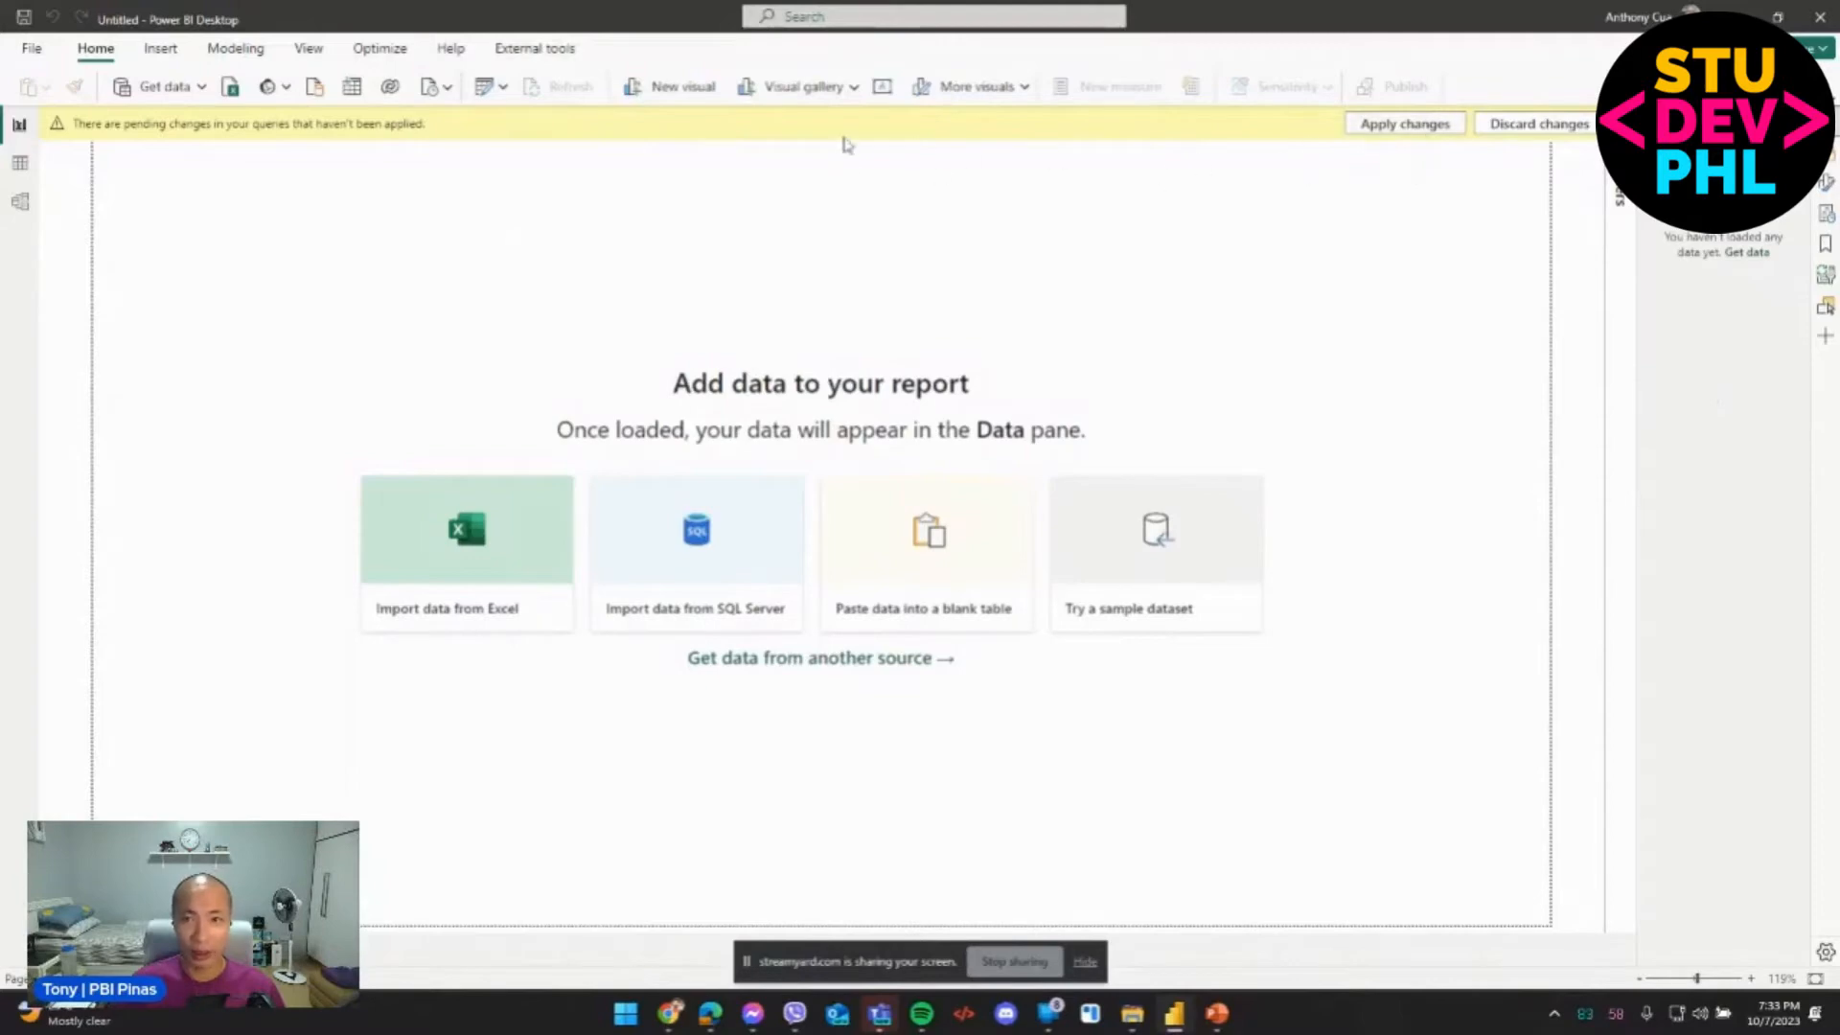
{"action": "left_click", "coordinate": [484, 88]}
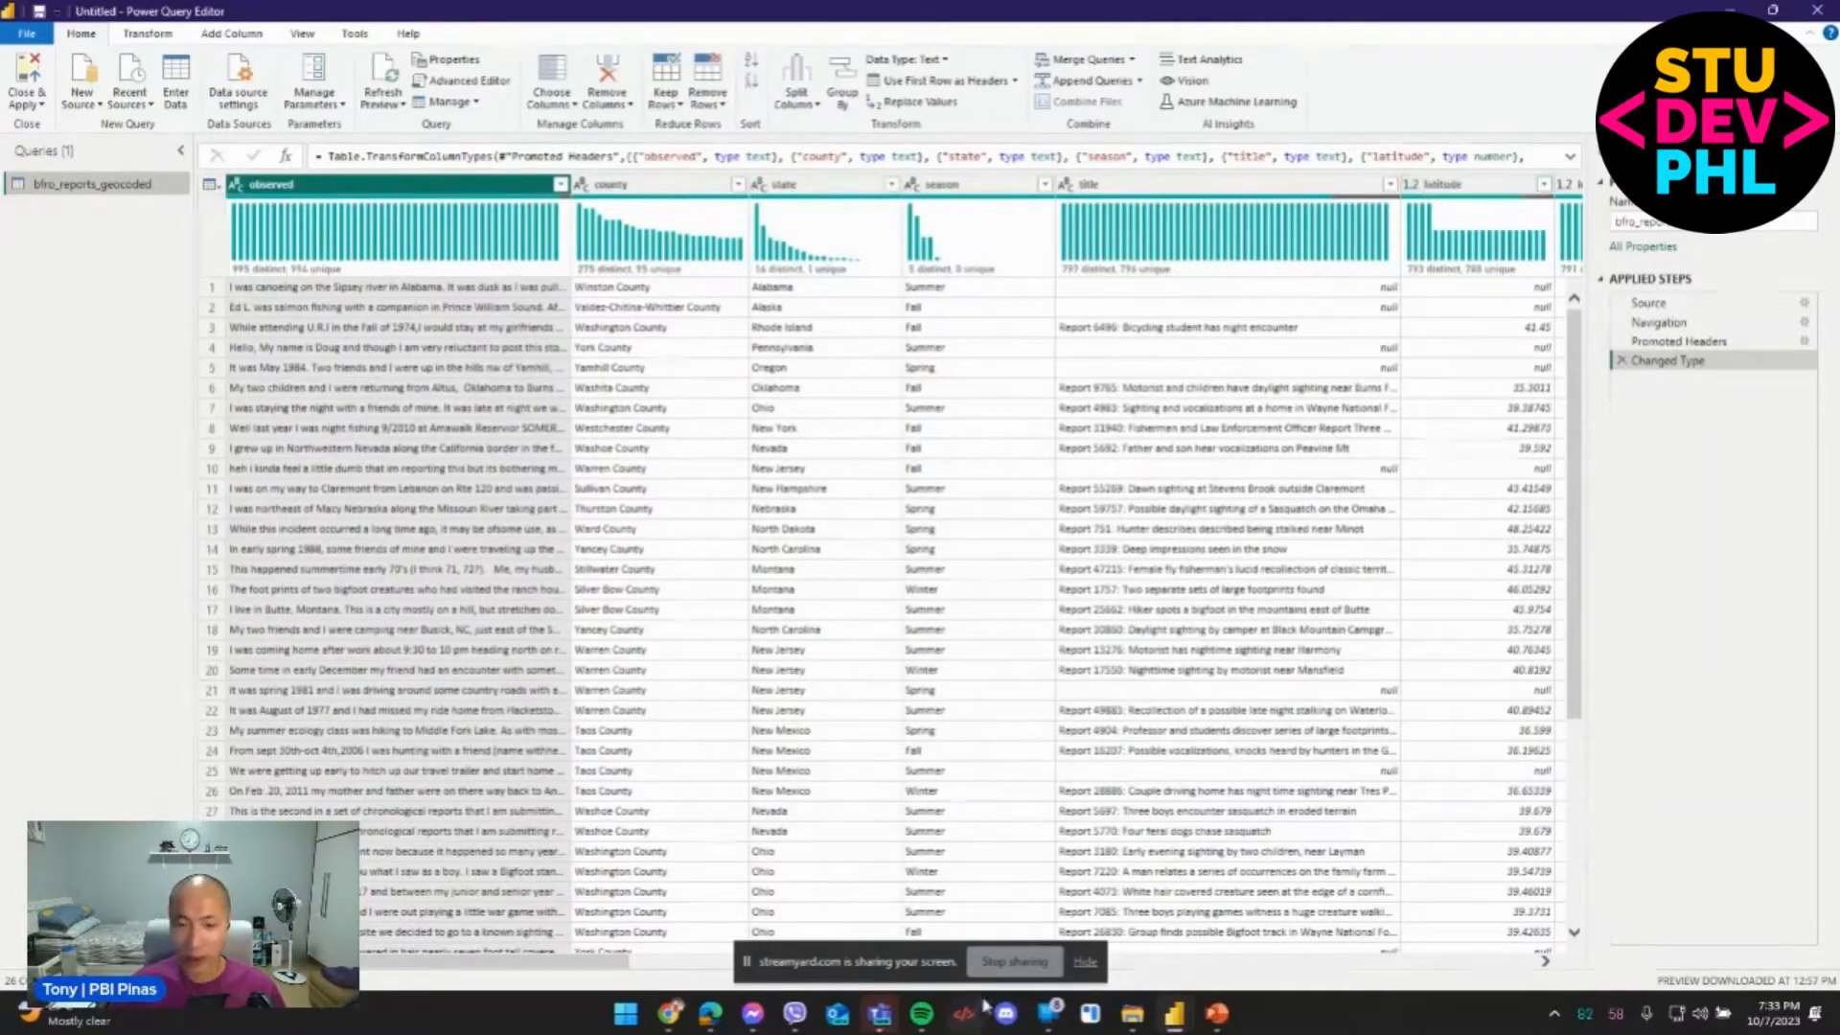
Look through the columns as far as wind_speed, and review each applied step from Source to Changed Type.
{"action": "left_click", "coordinate": [851, 975]}
{"action": "left_click_drag", "start_coordinate": [851, 979], "coordinate": [1540, 1016]}
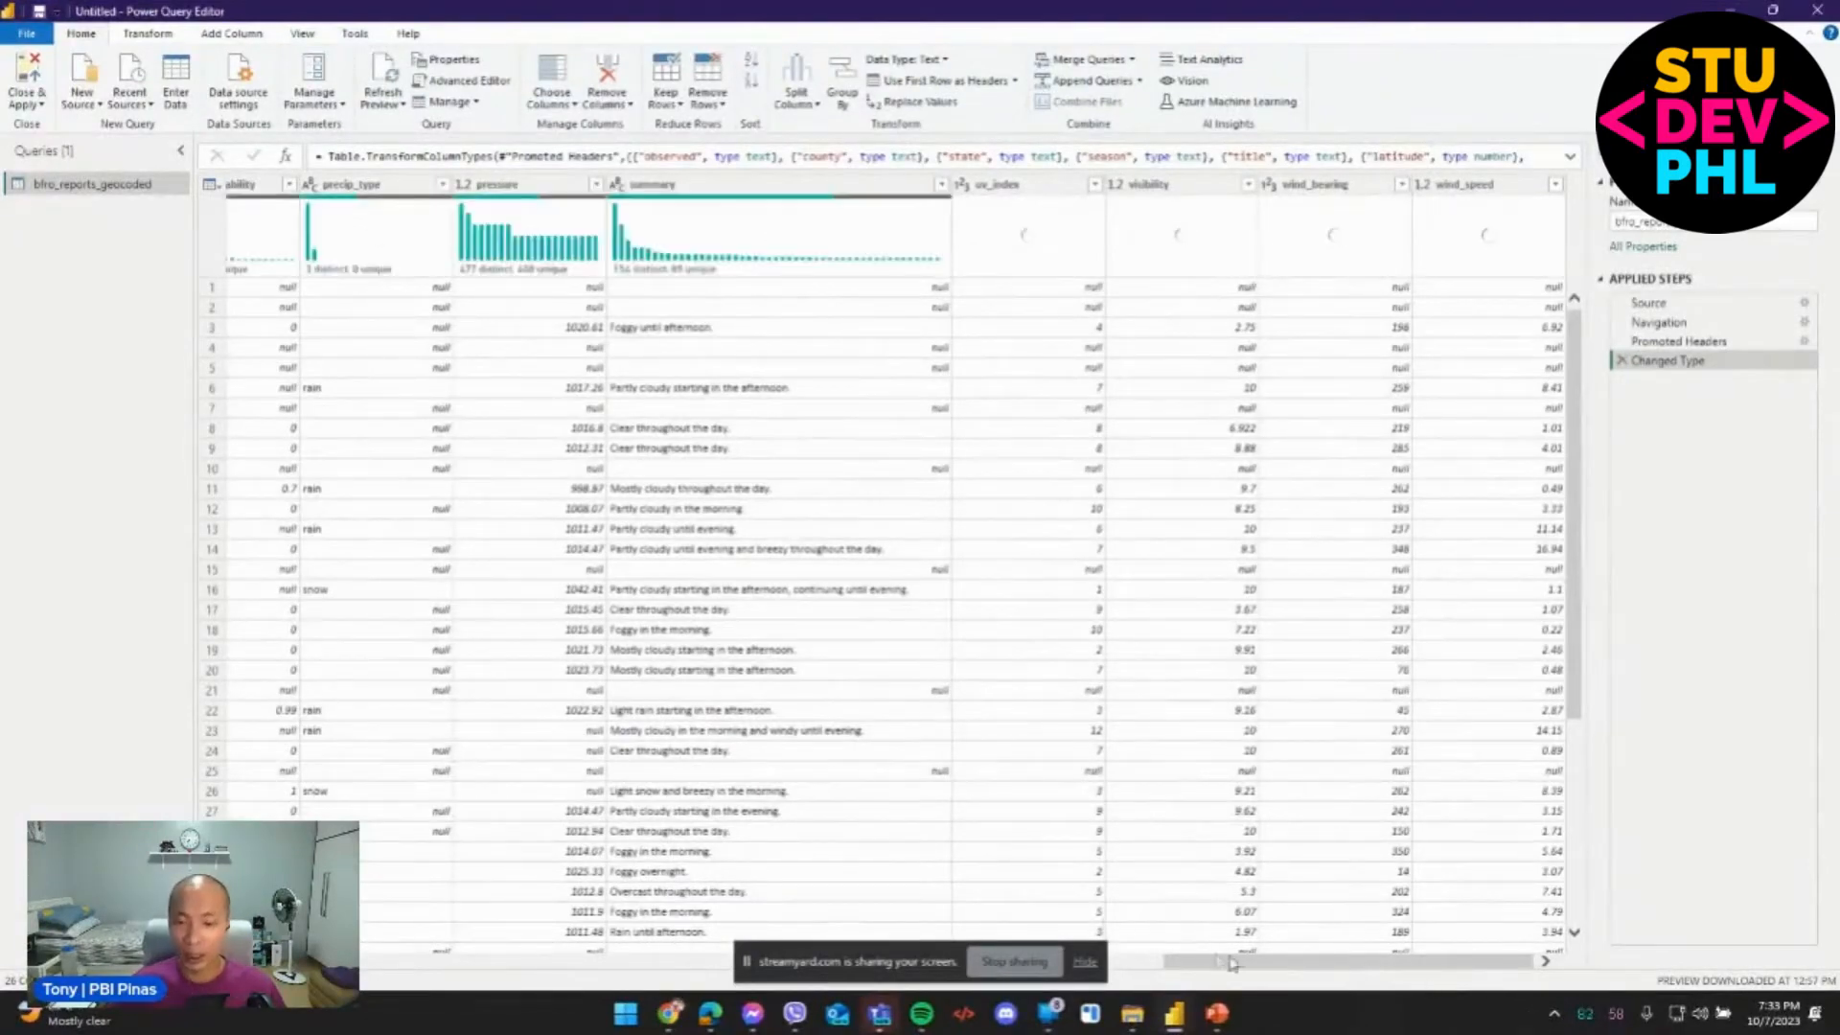
{"action": "left_click_drag", "start_coordinate": [1240, 964], "coordinate": [1093, 968]}
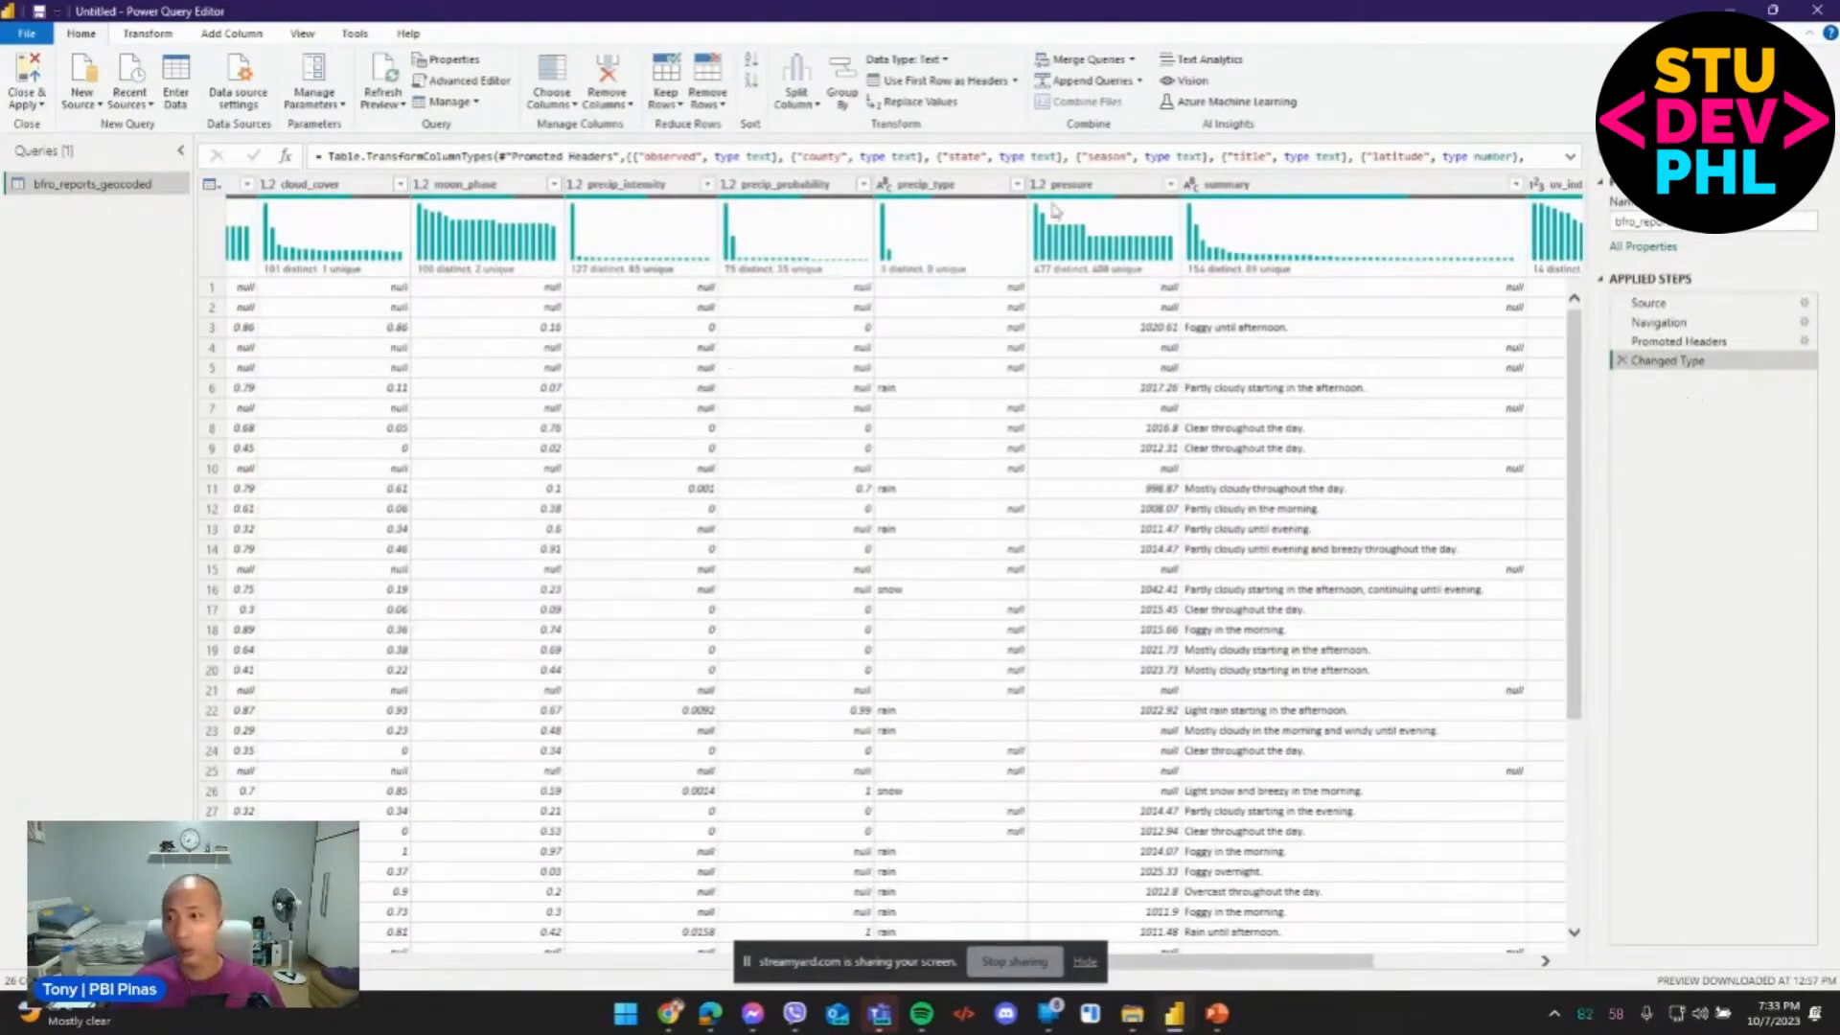
{"action": "left_click", "coordinate": [1666, 303]}
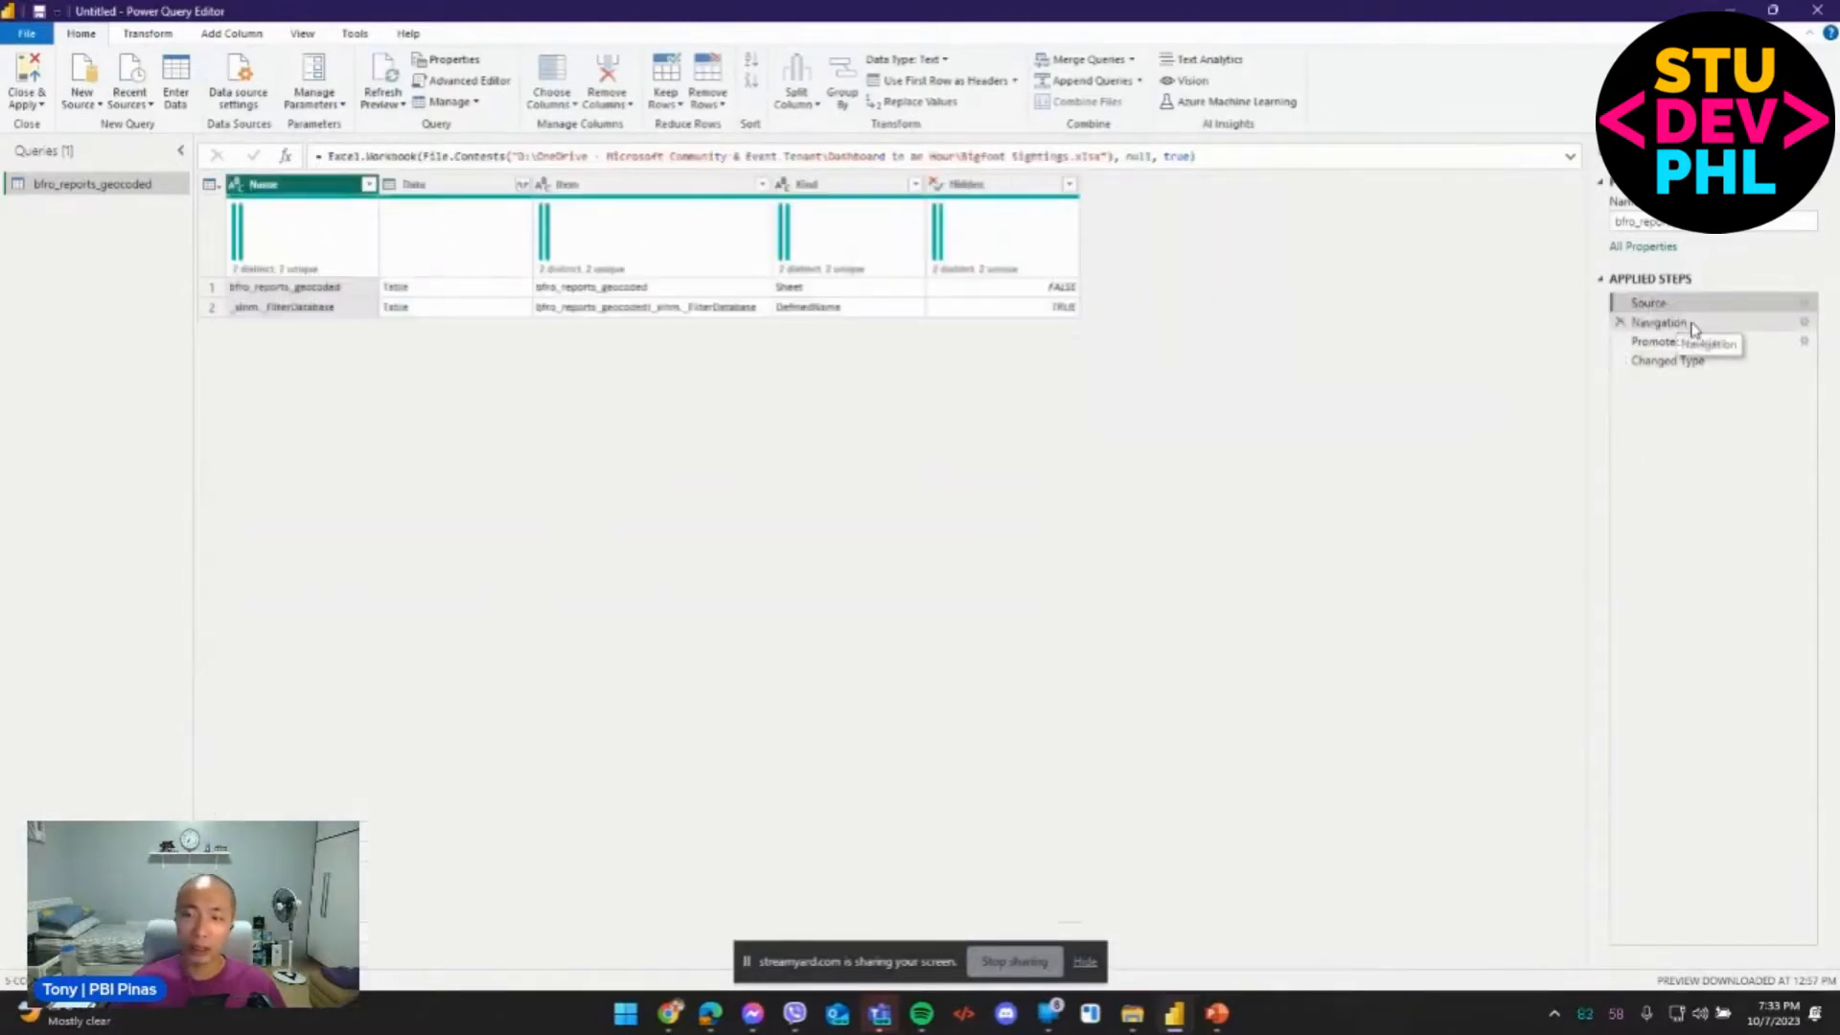
{"action": "left_click", "coordinate": [1663, 323]}
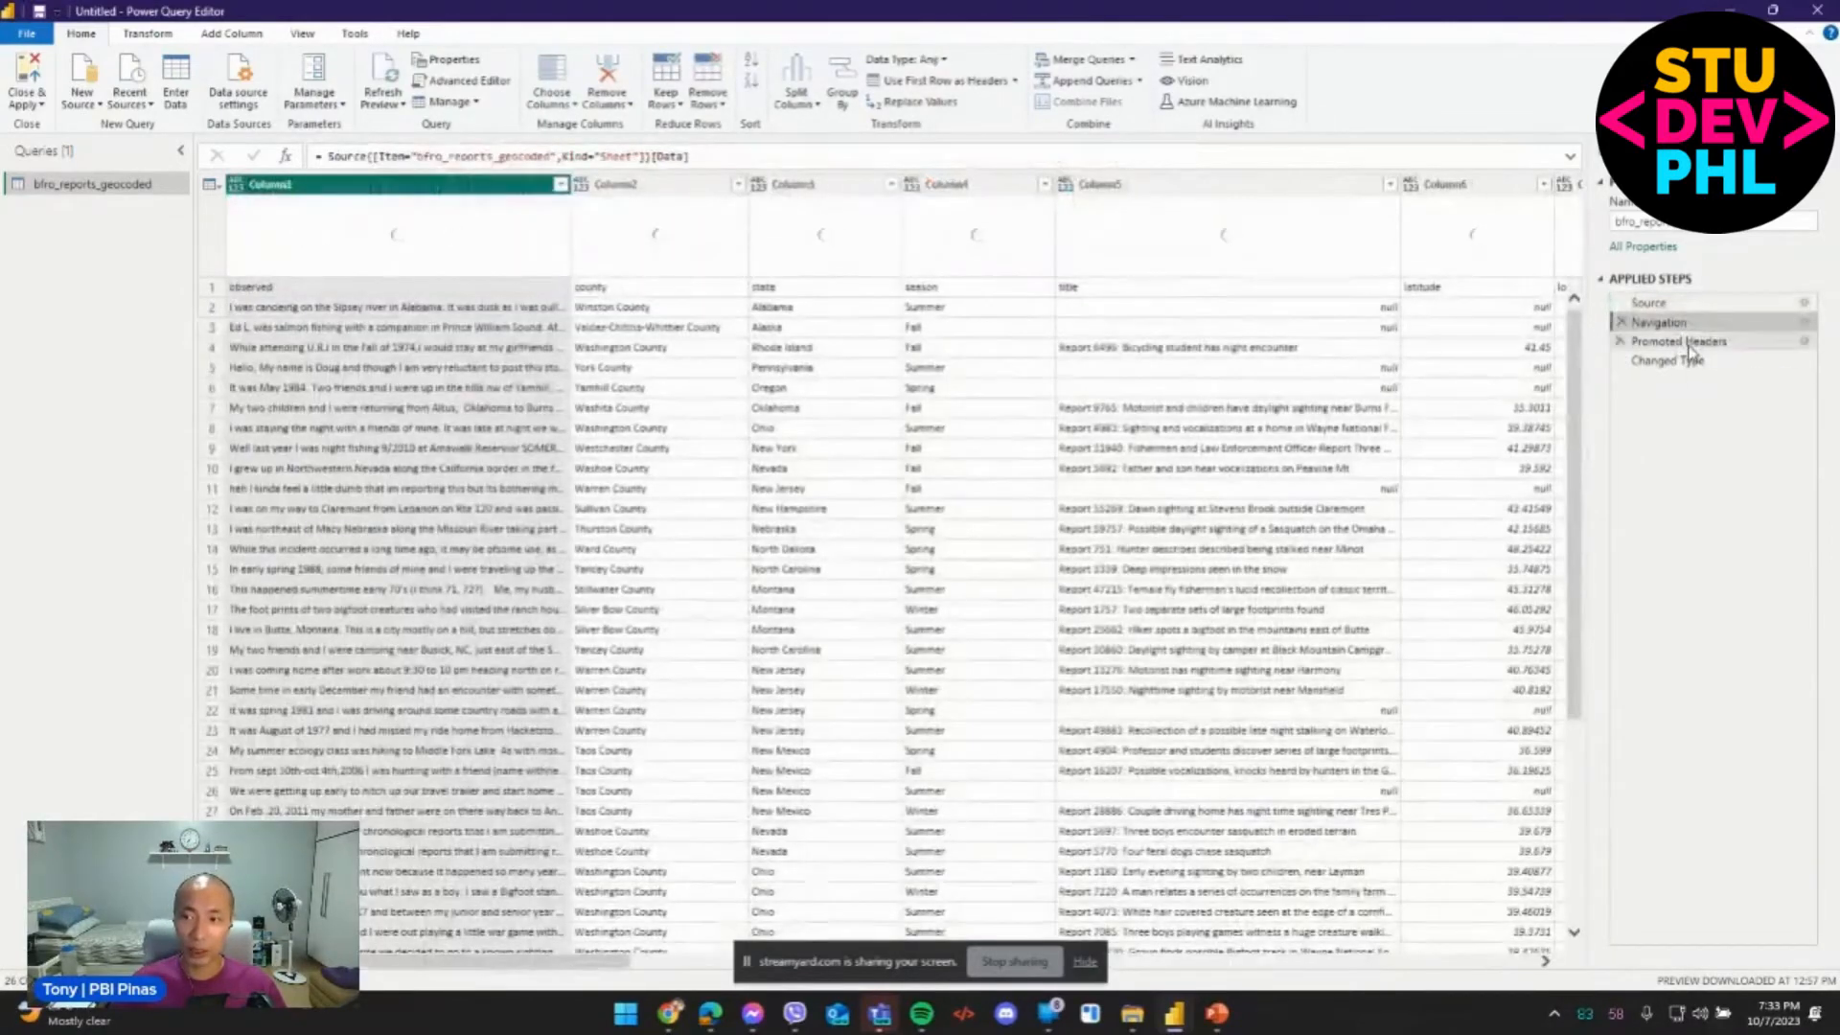
{"action": "left_click", "coordinate": [1681, 341]}
{"action": "left_click", "coordinate": [1686, 361]}
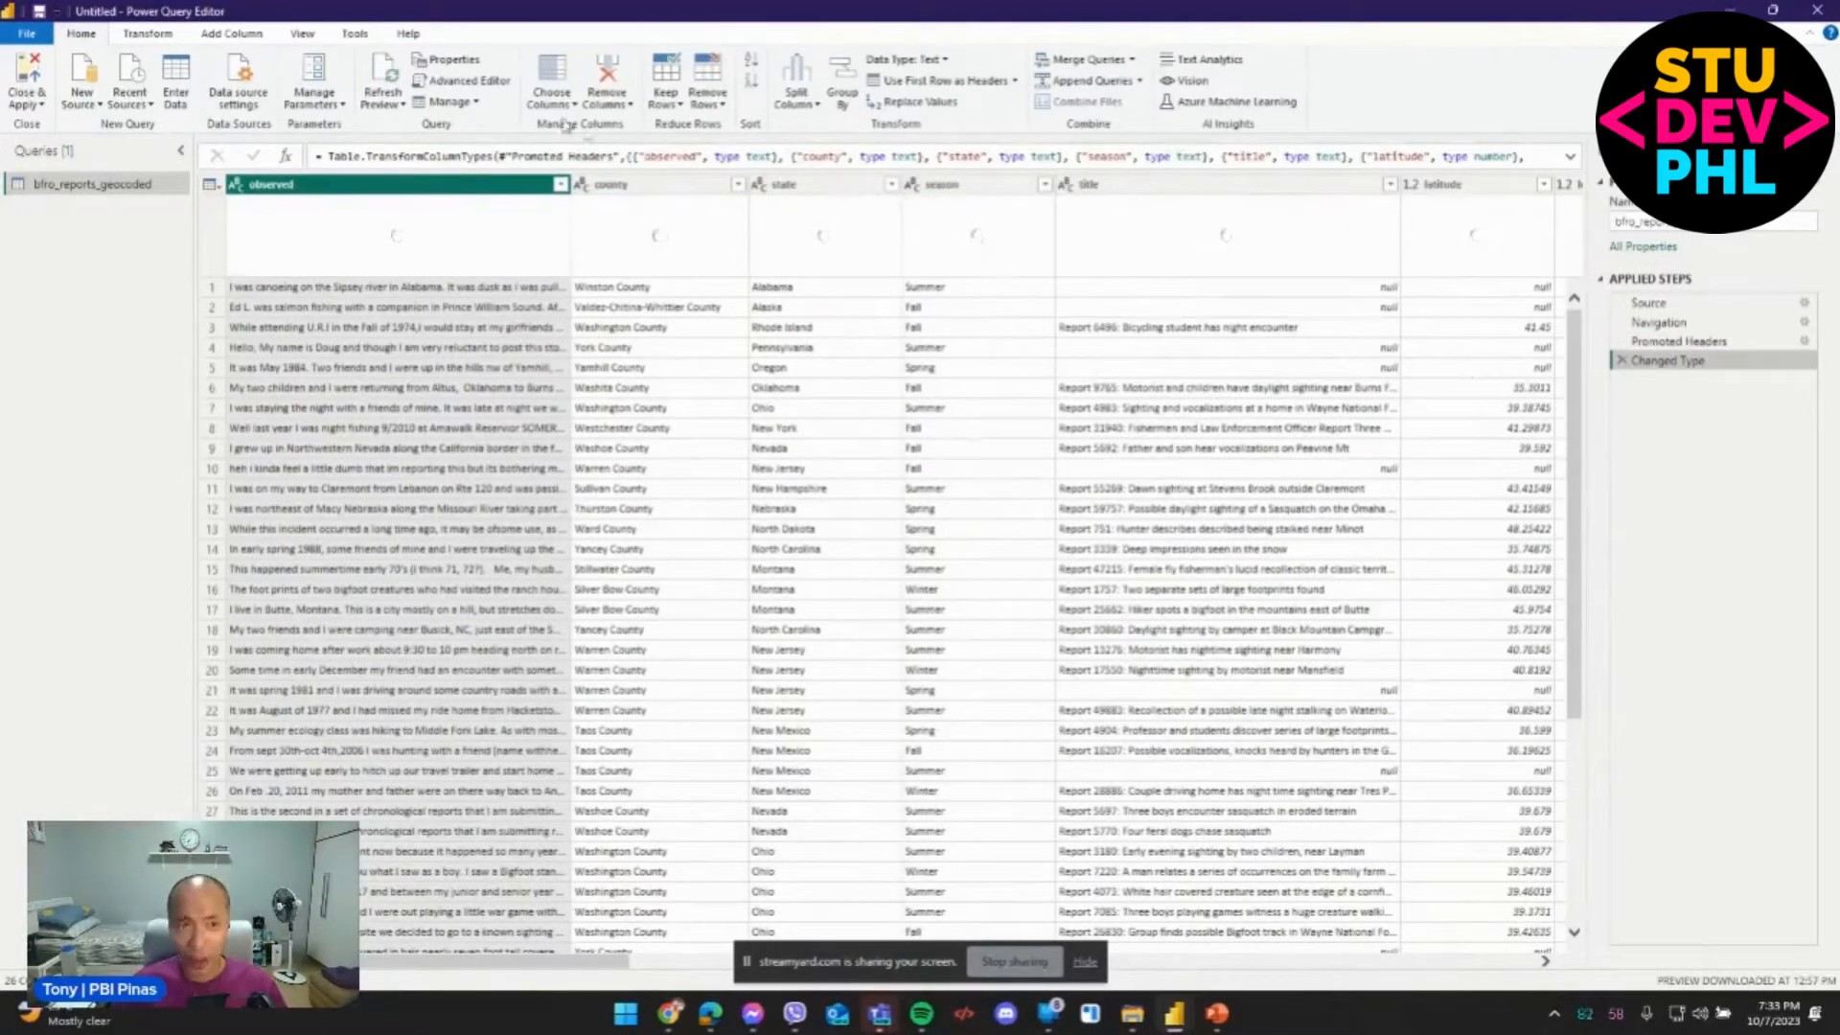
Review the full M code of the bfro_reports_geocoded query in the Advanced Editor, and close it without edits.
{"action": "left_click", "coordinate": [468, 86]}
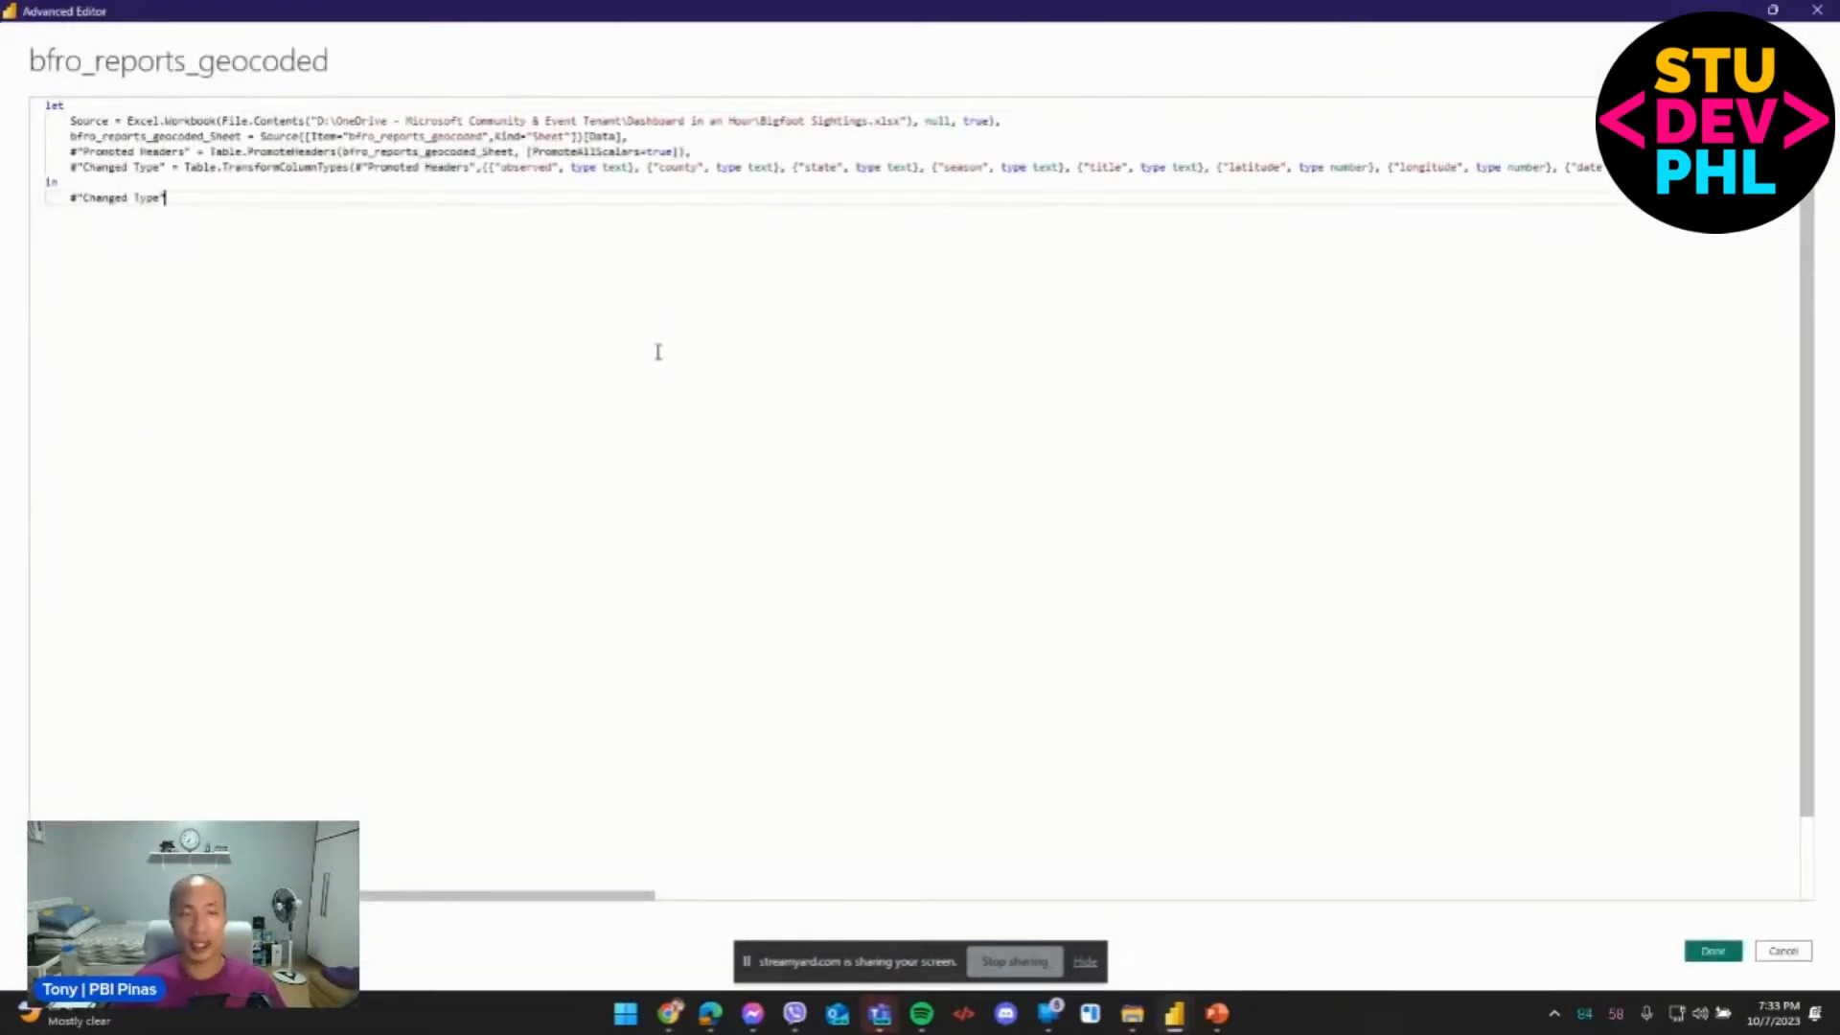
{"action": "key", "text": "ctrl+a"}
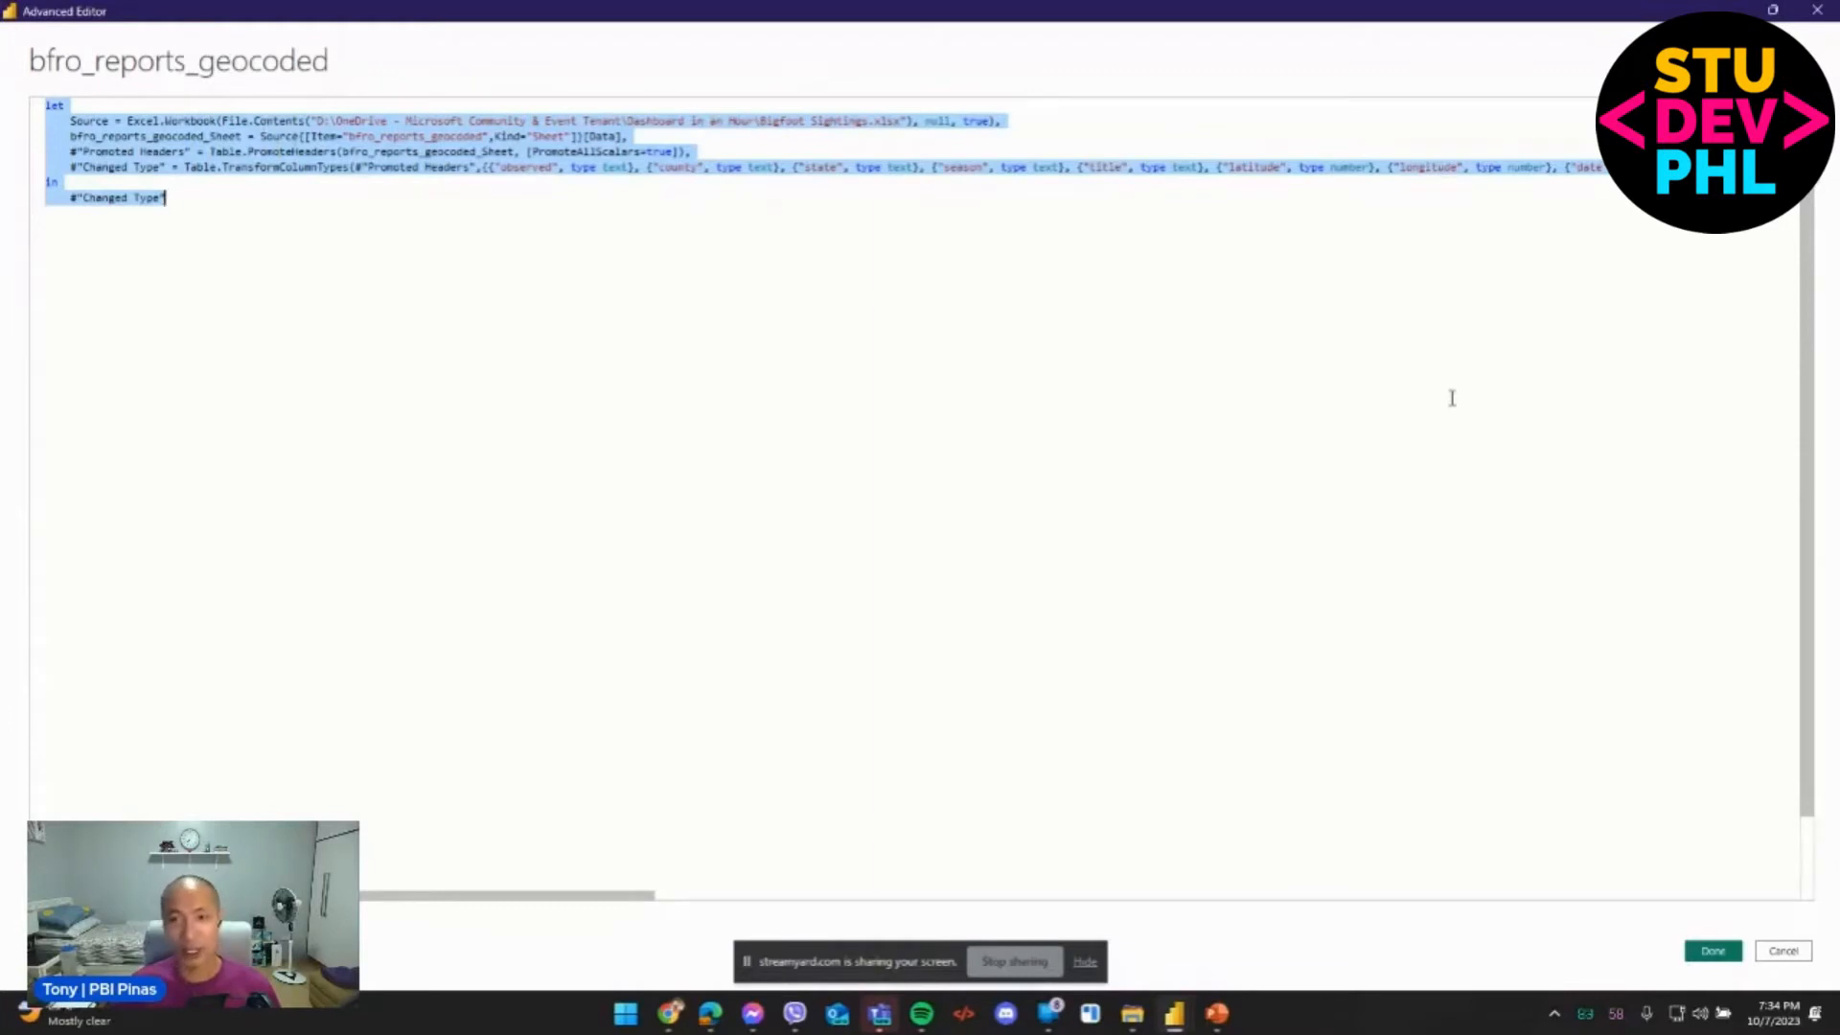
{"action": "left_click", "coordinate": [311, 253]}
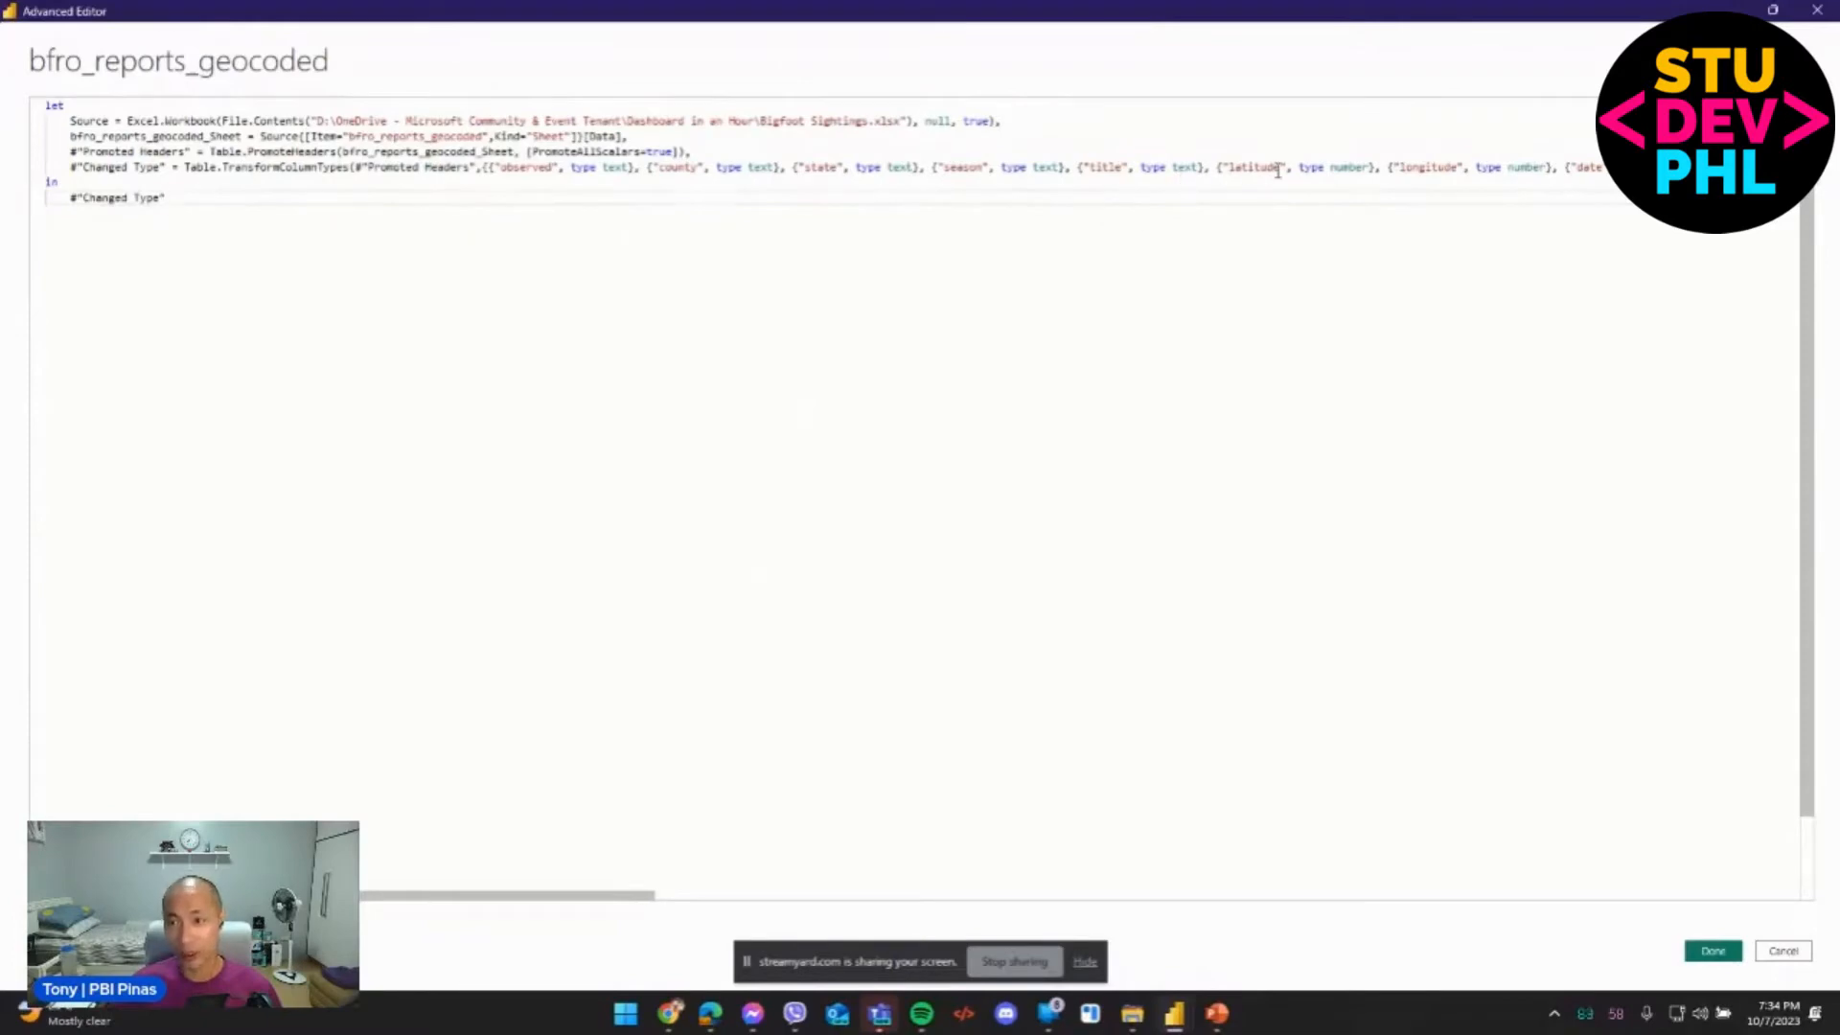
{"action": "left_click", "coordinate": [1734, 953]}
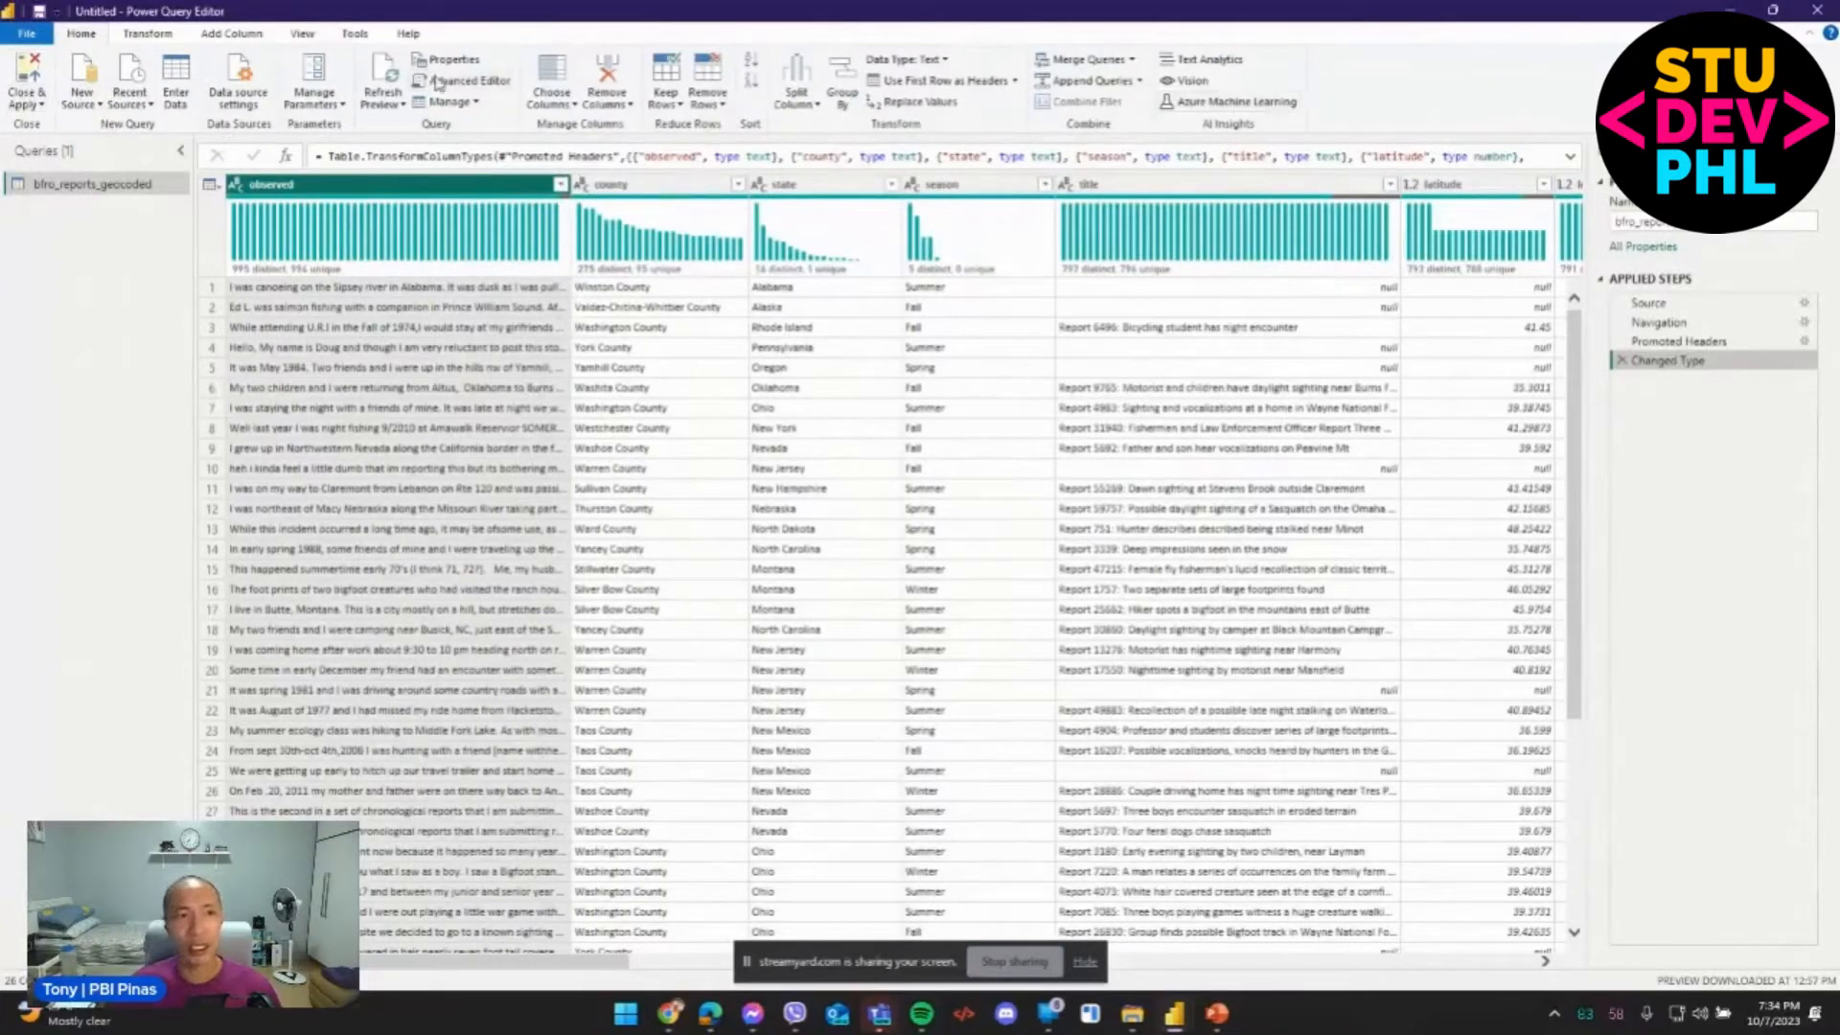
Examine the available column transformations, including the text extraction options.
{"action": "left_click", "coordinate": [144, 35]}
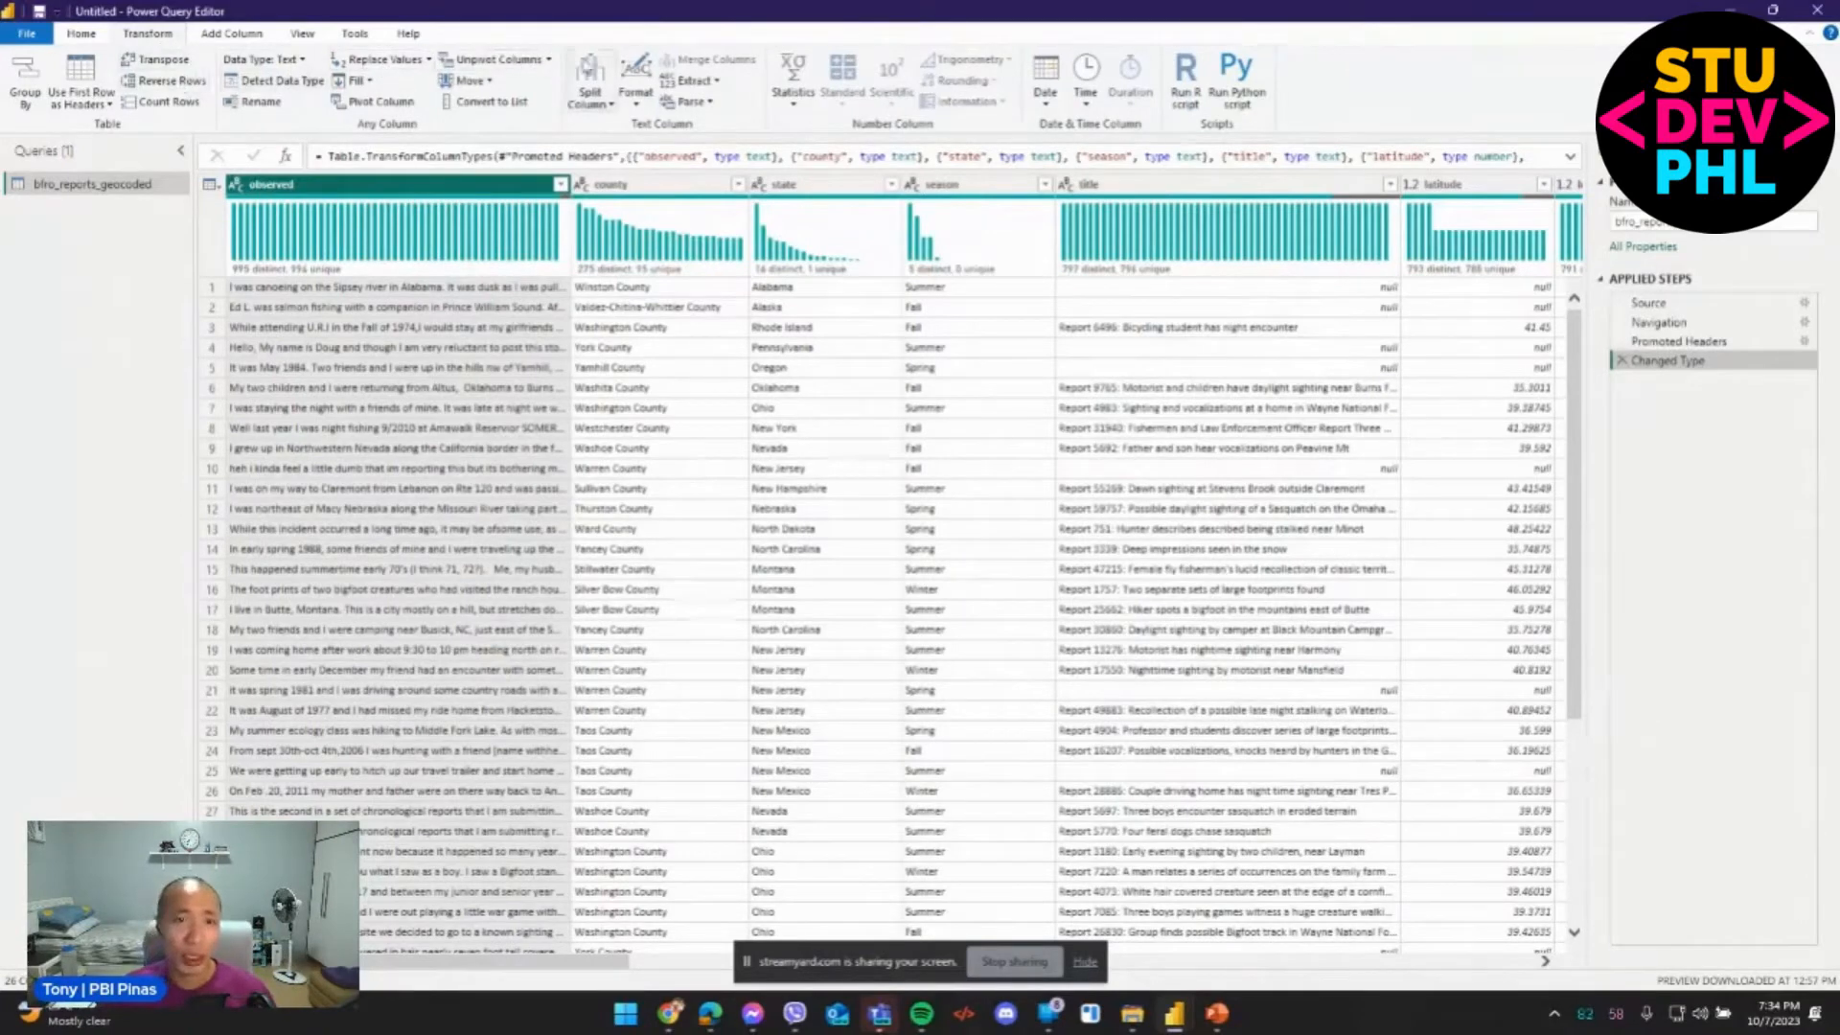
{"action": "left_click", "coordinate": [714, 83]}
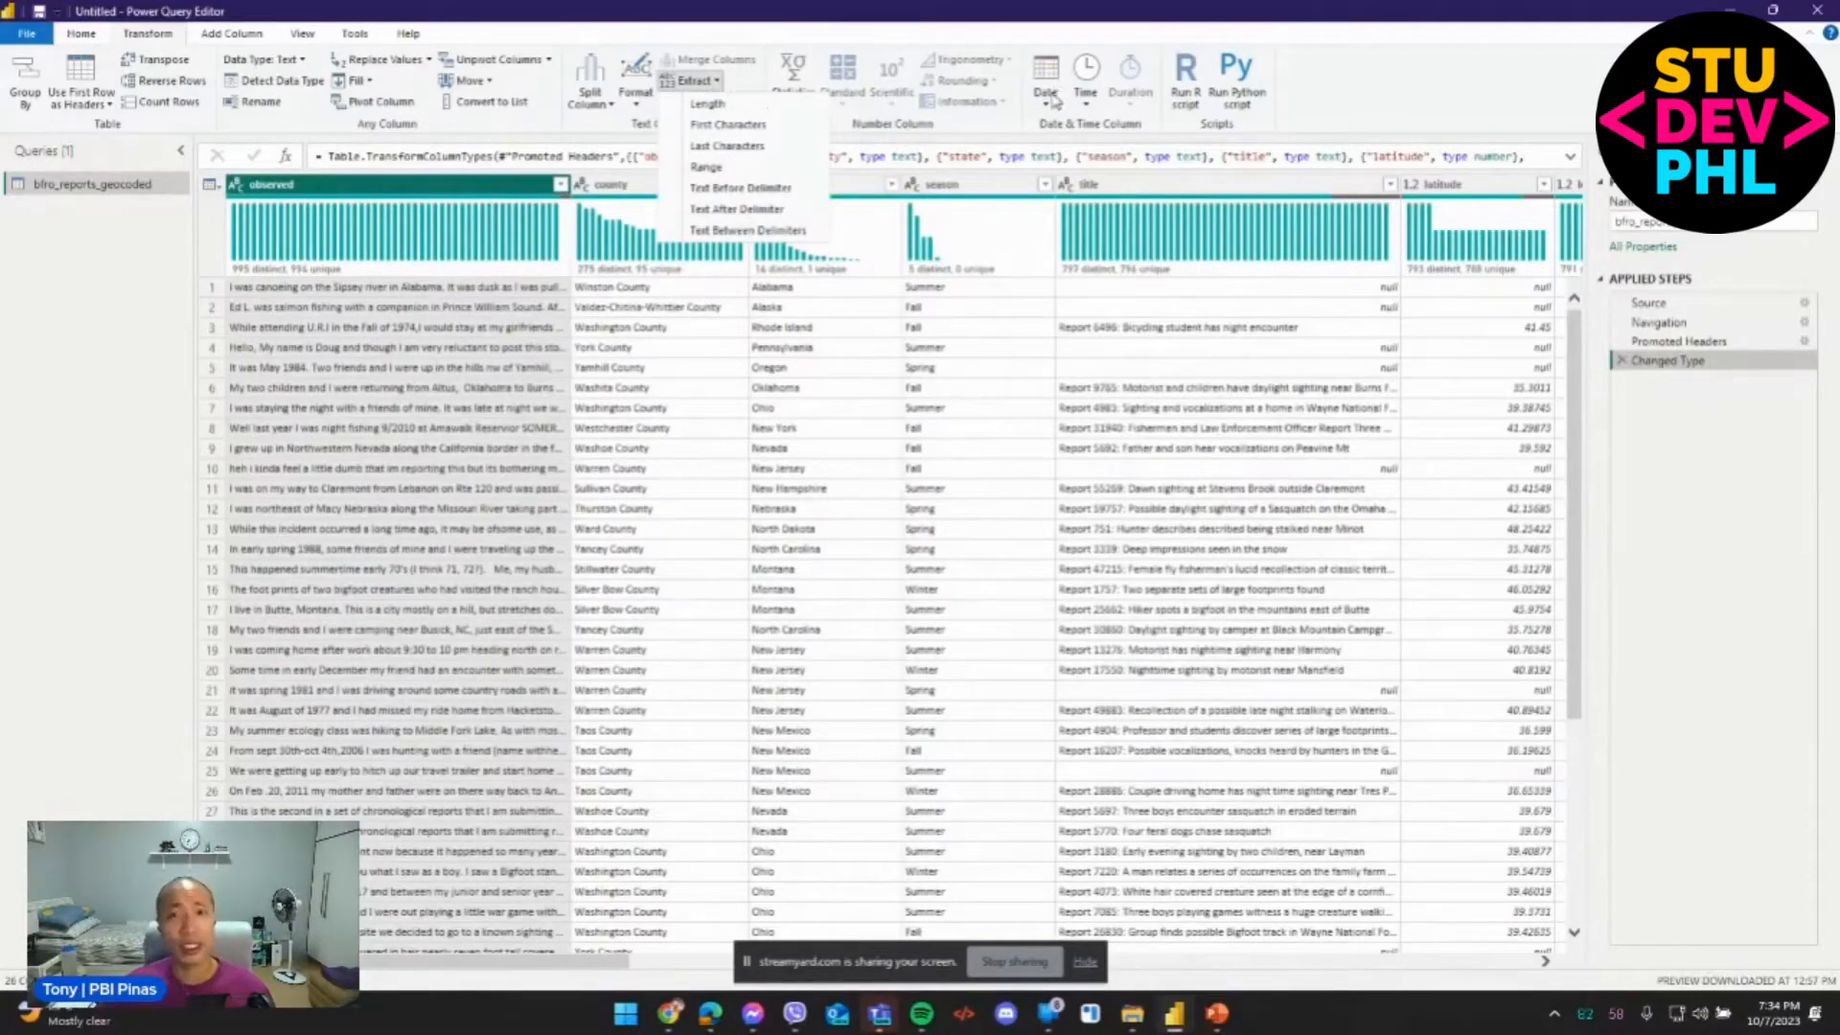
{"action": "left_click", "coordinate": [1377, 99]}
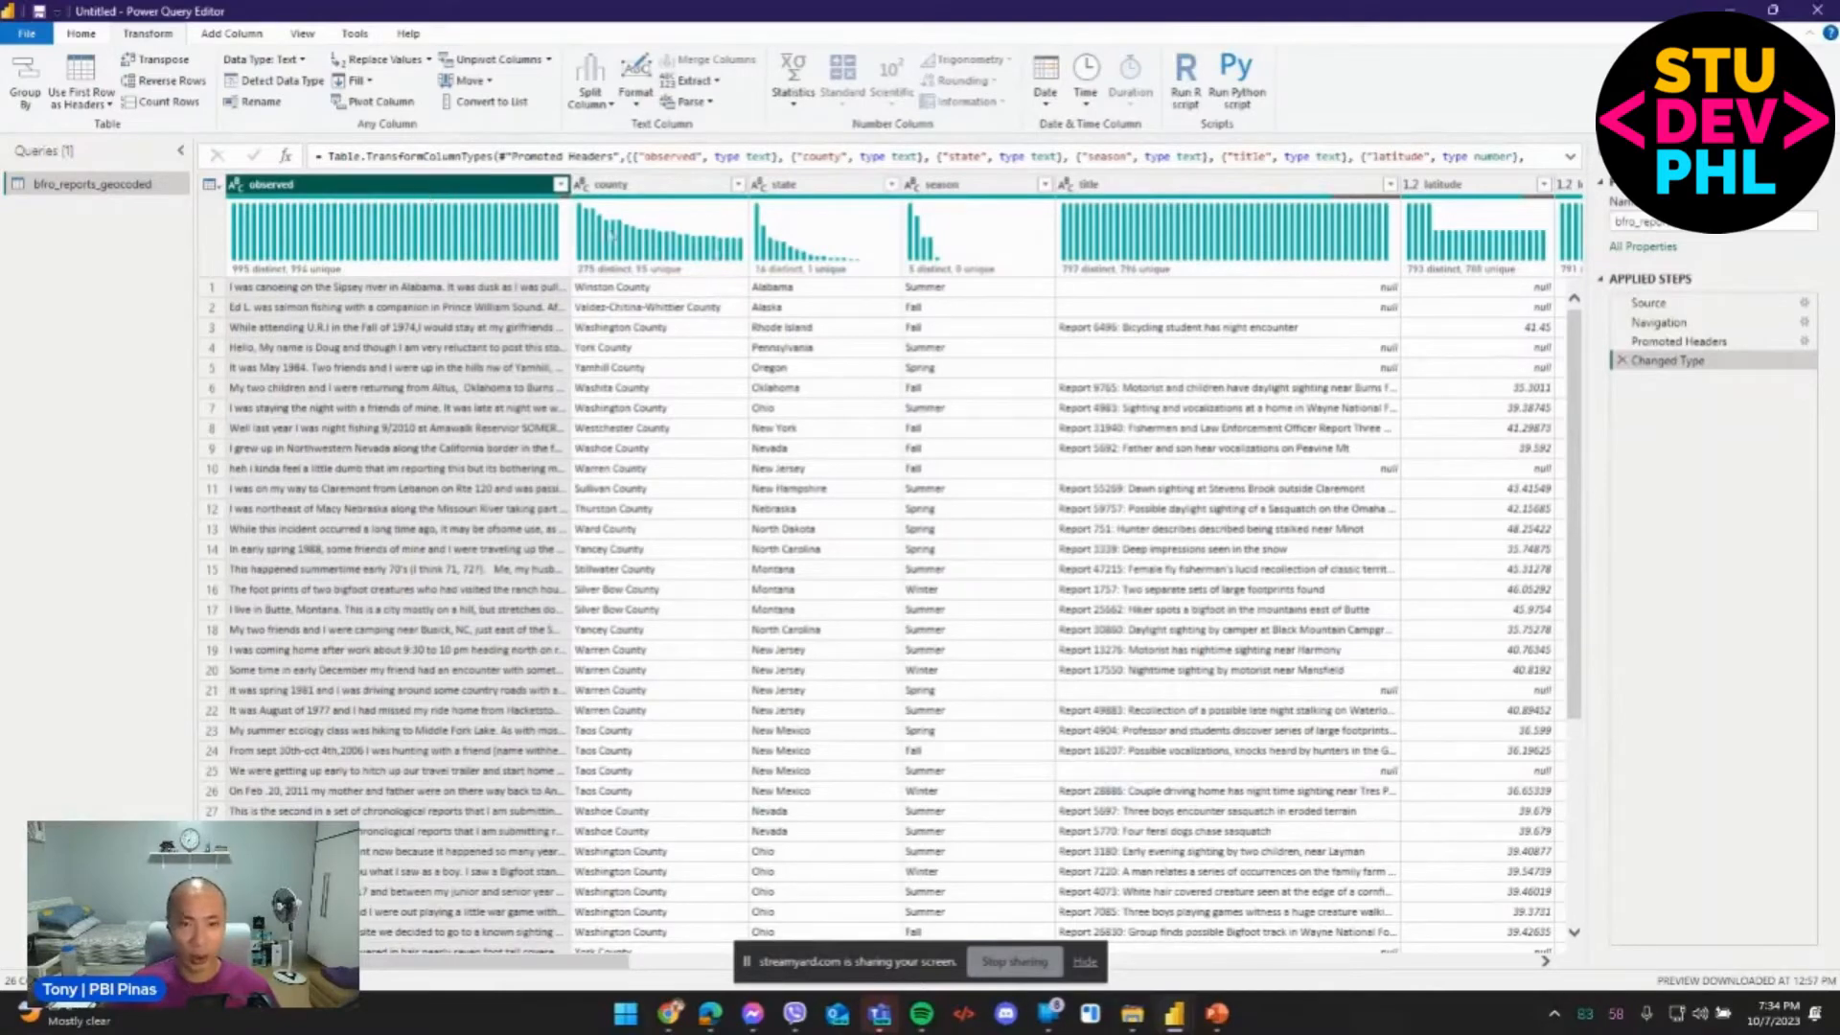
Remove the observed and title columns from the query, and review the formula of the removal step.
{"action": "left_click", "coordinate": [1169, 185], "text": "ctrl"}
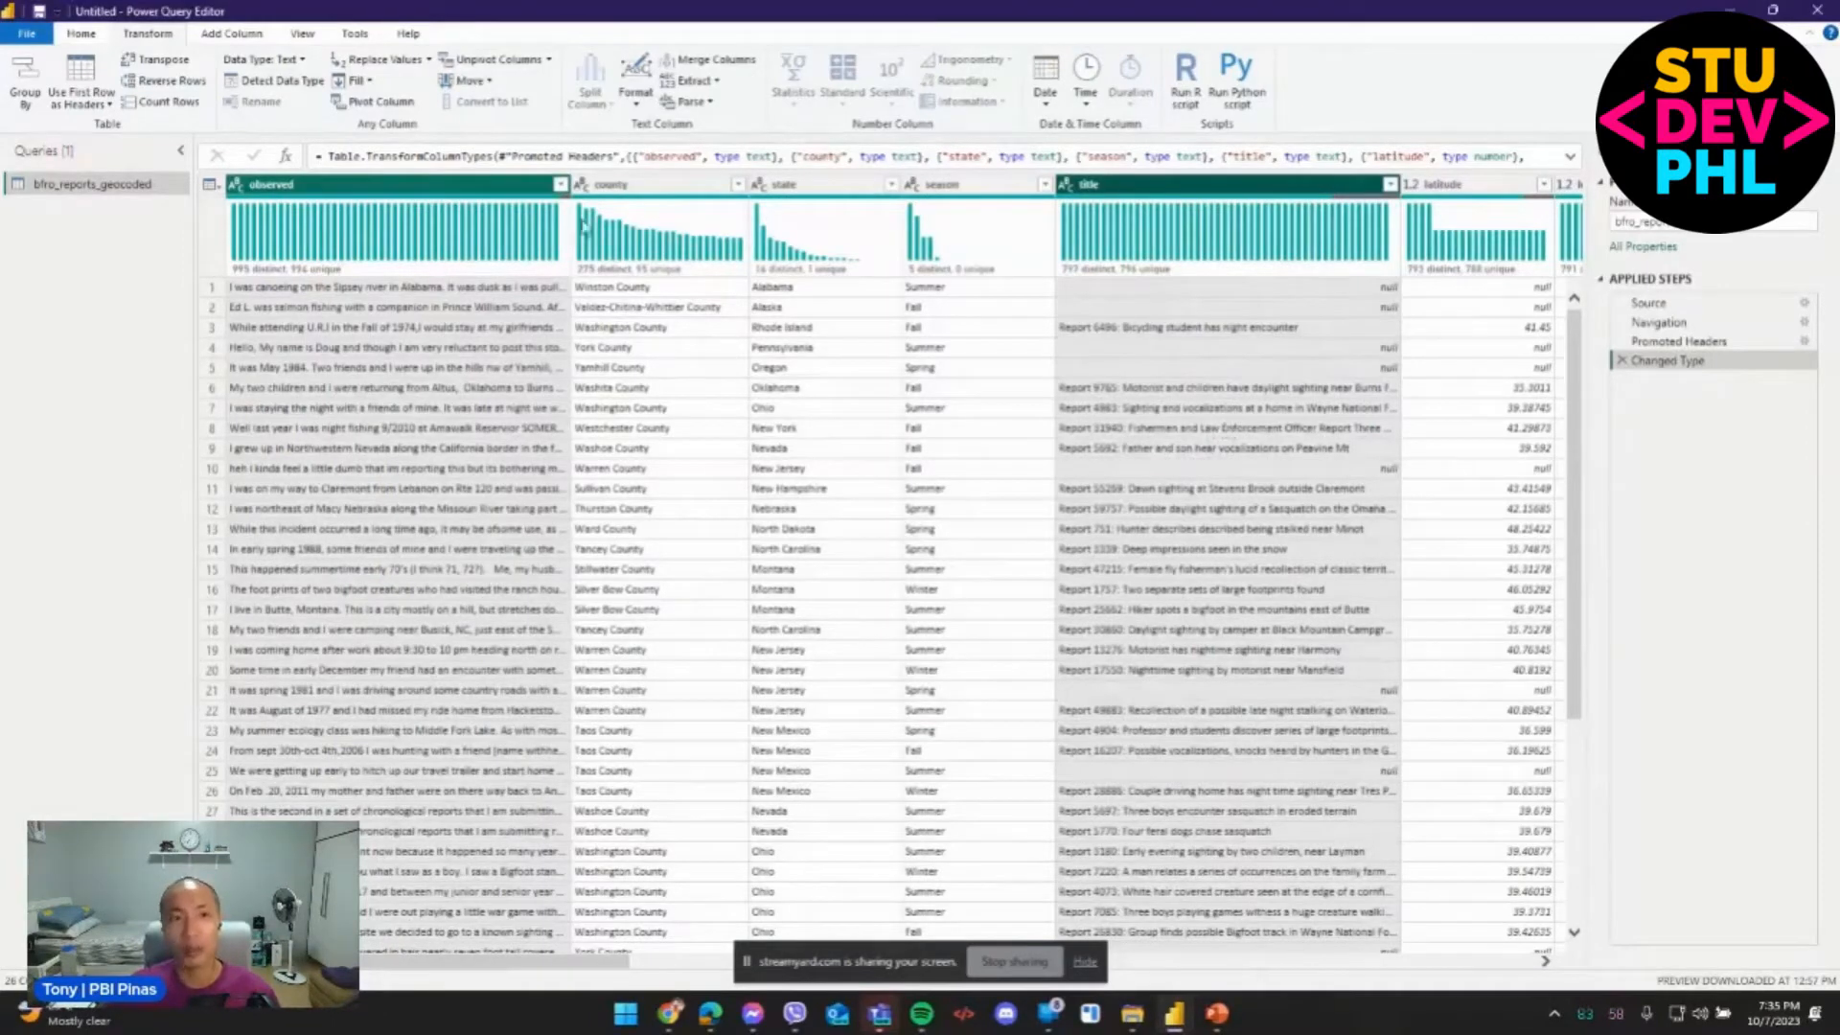
{"action": "right_click", "coordinate": [467, 188]}
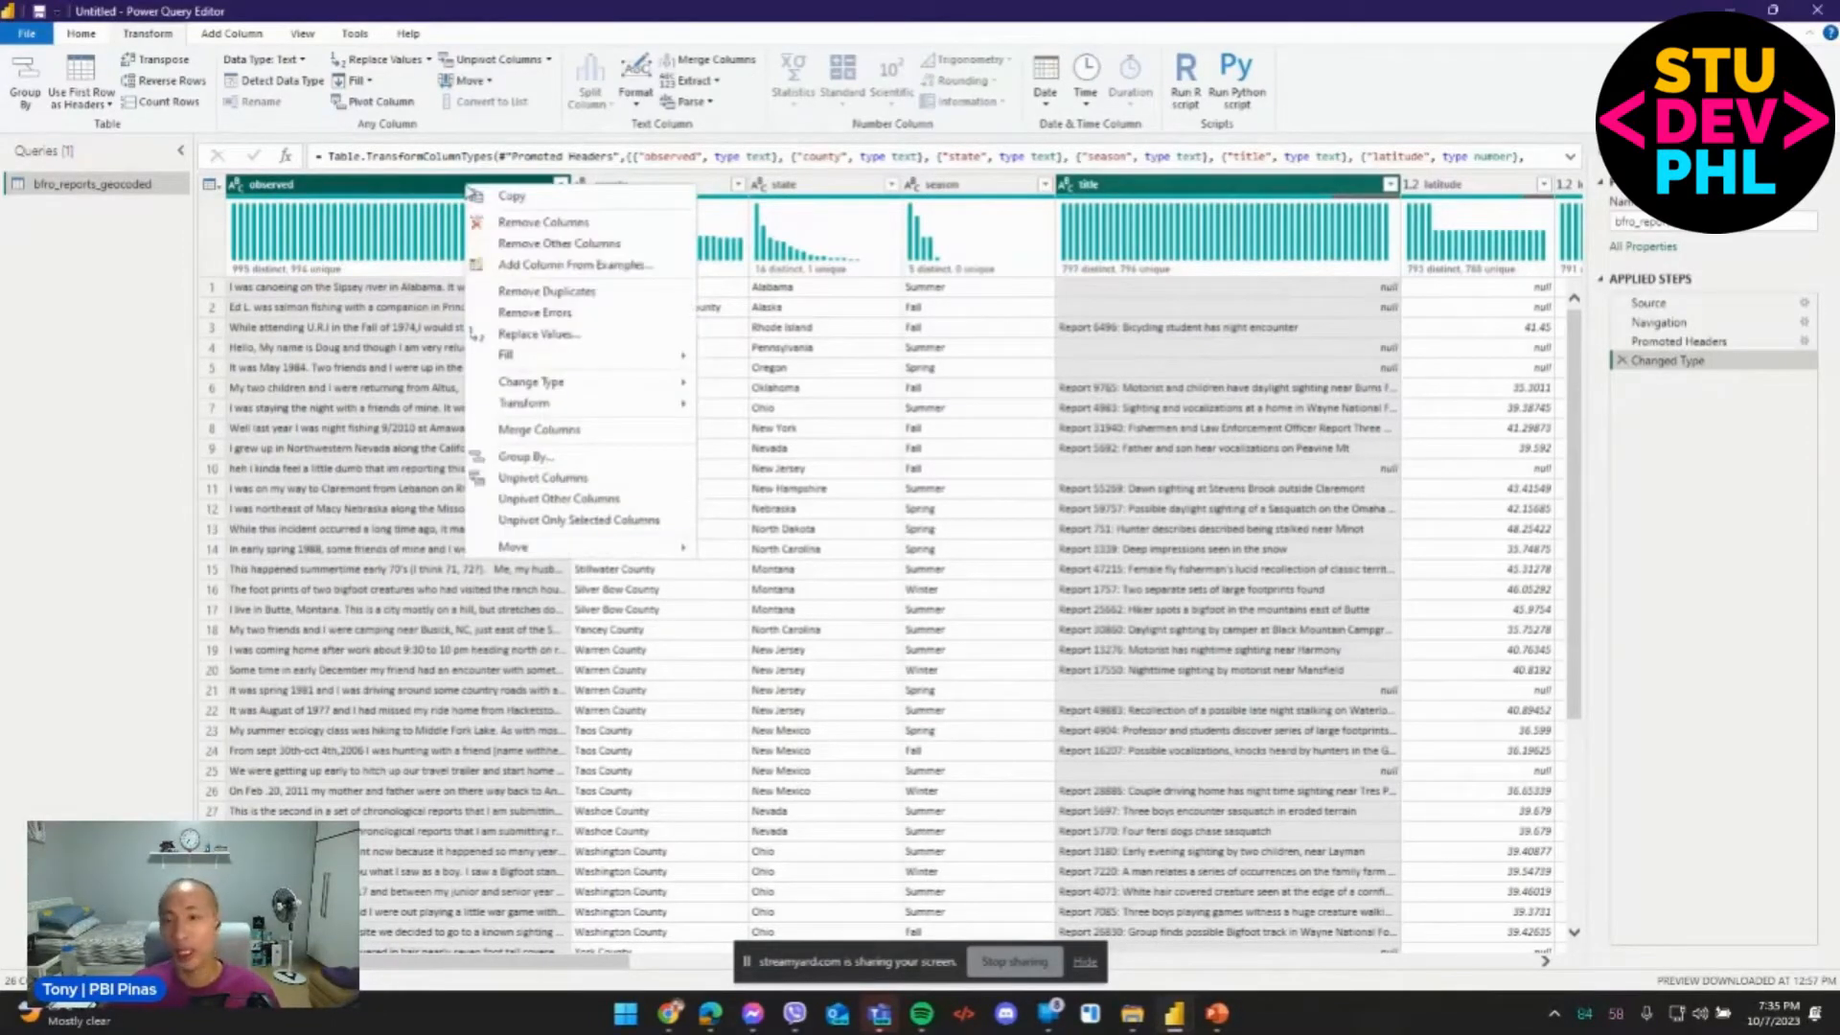
{"action": "left_click", "coordinate": [518, 225]}
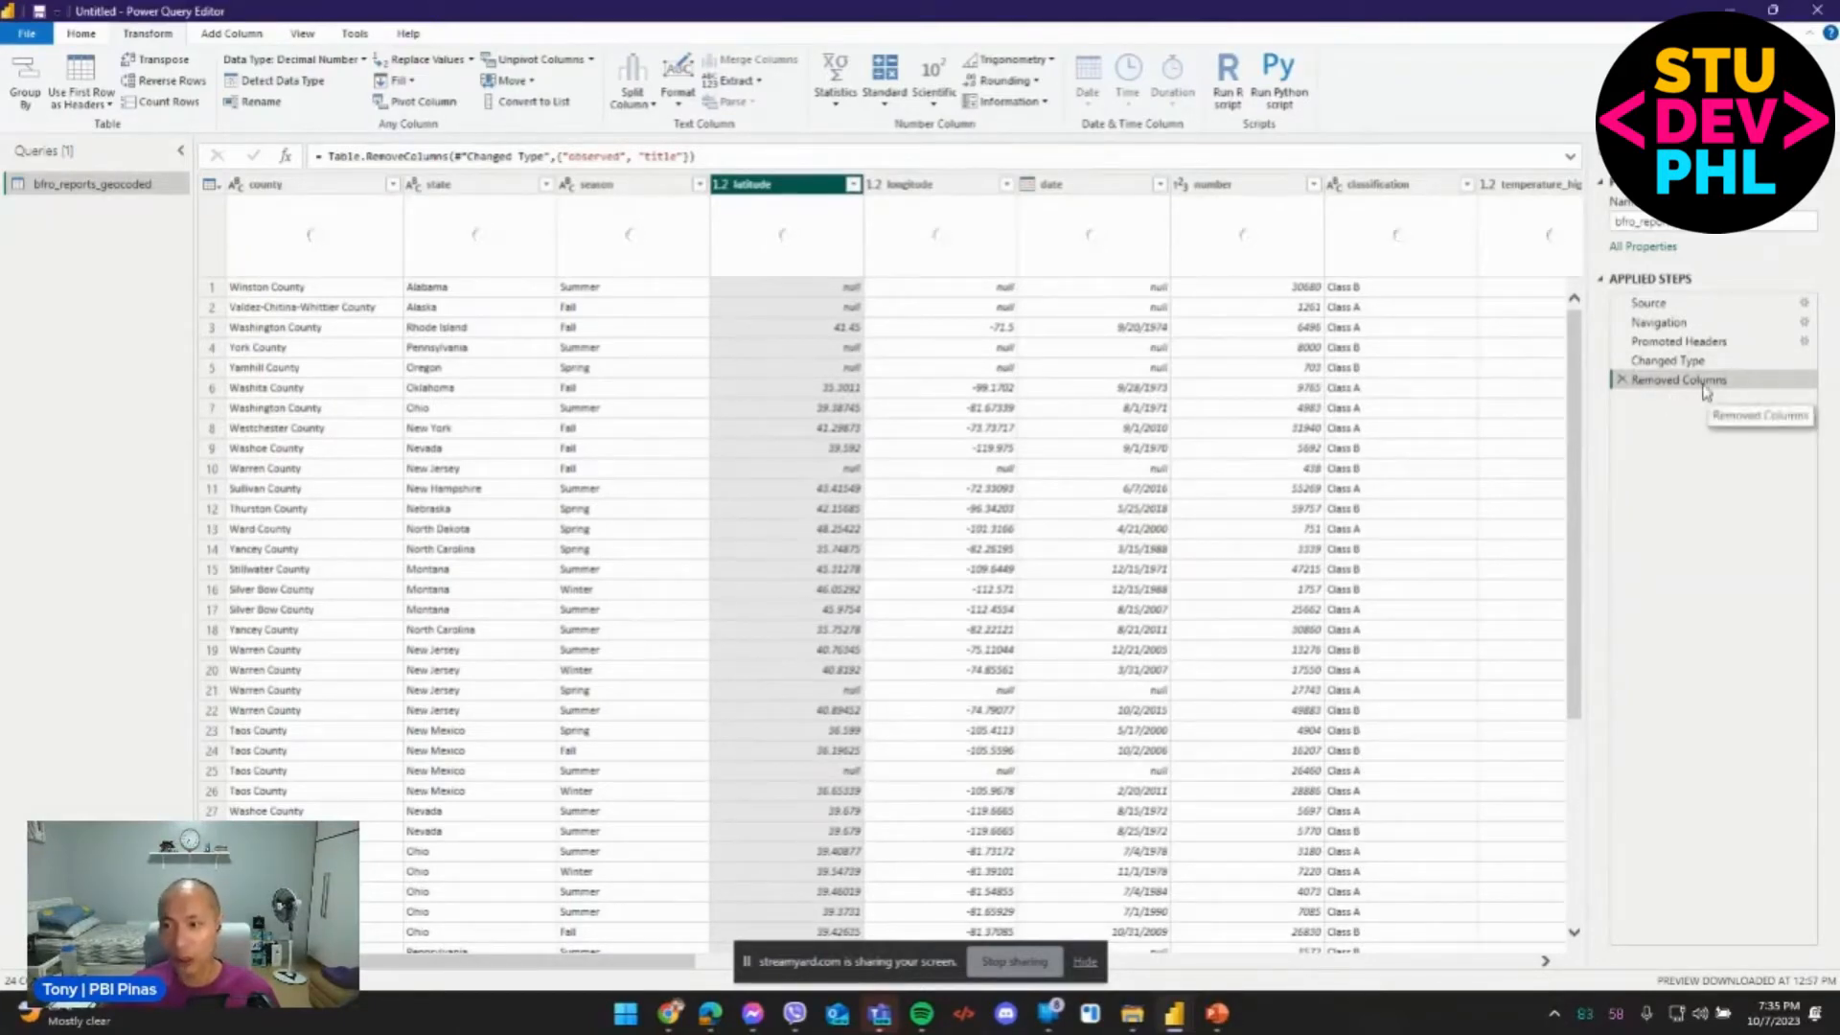
{"action": "left_click_drag", "start_coordinate": [709, 156], "coordinate": [309, 159]}
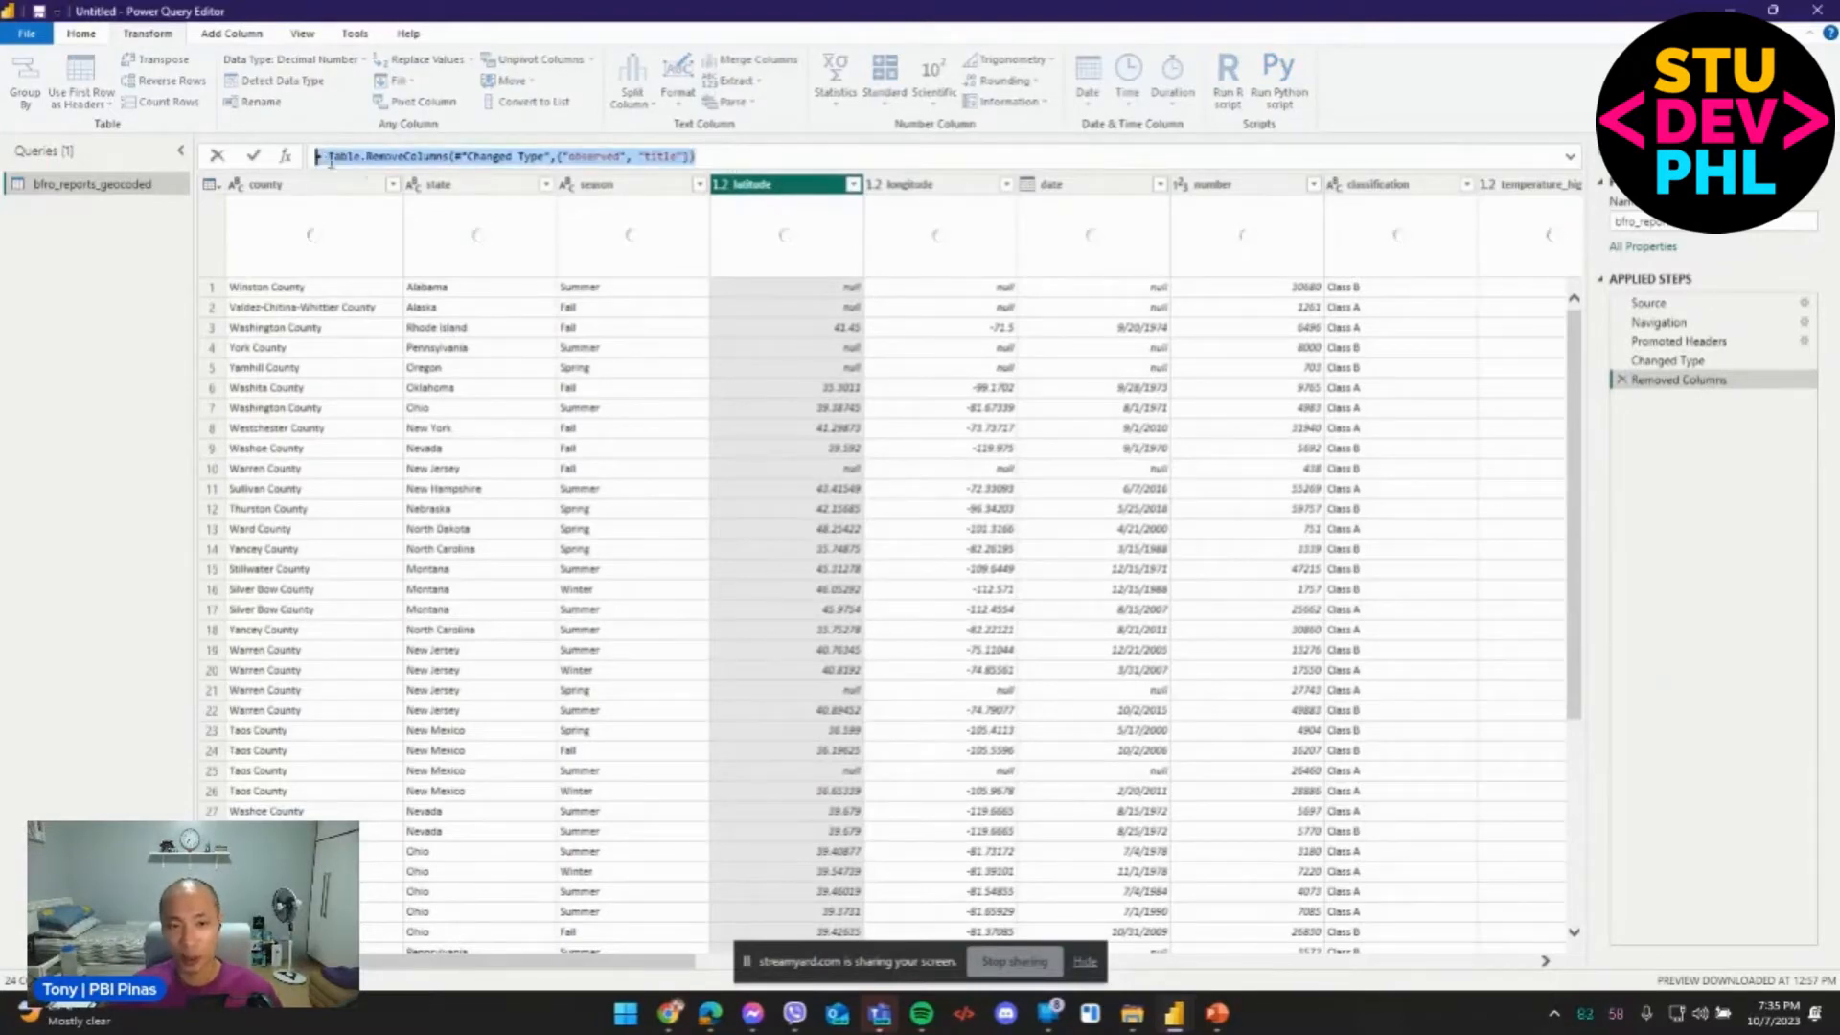
{"action": "left_click", "coordinate": [949, 262]}
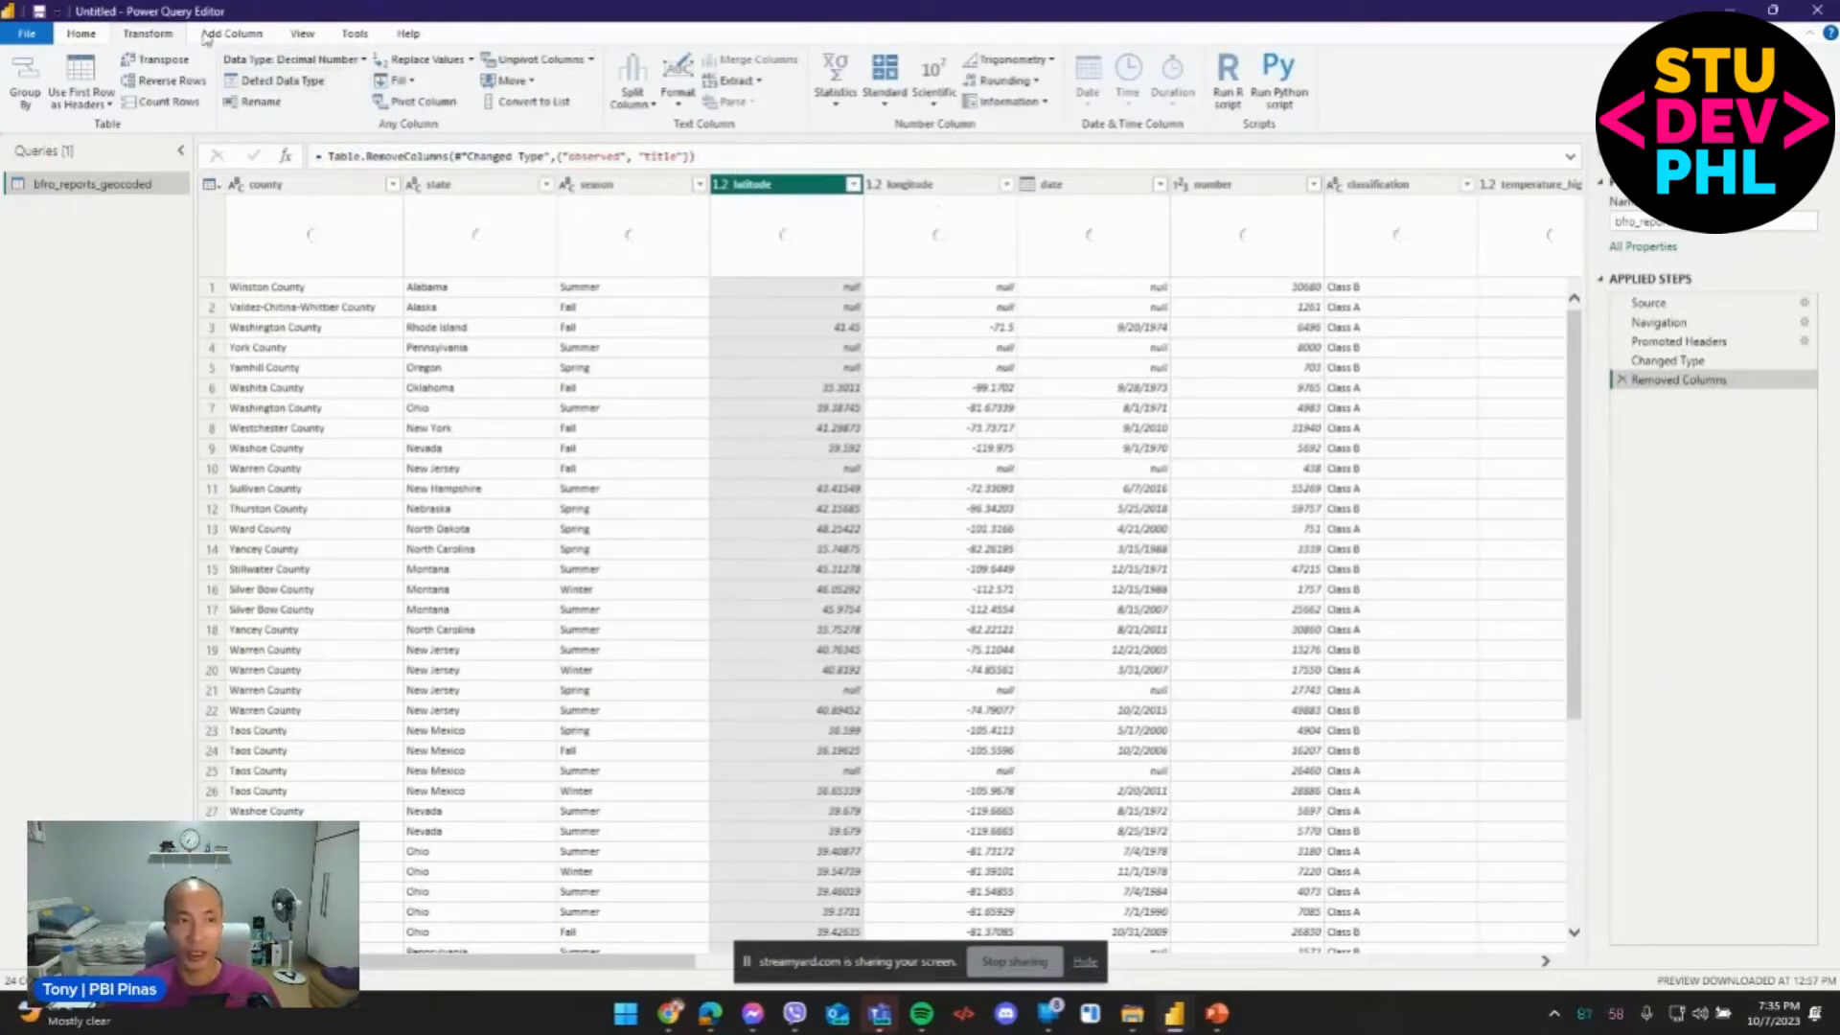
Review the M code of the column removal step in the Advanced Editor, close it without edits, and check the query's available actions.
{"action": "left_click", "coordinate": [84, 33]}
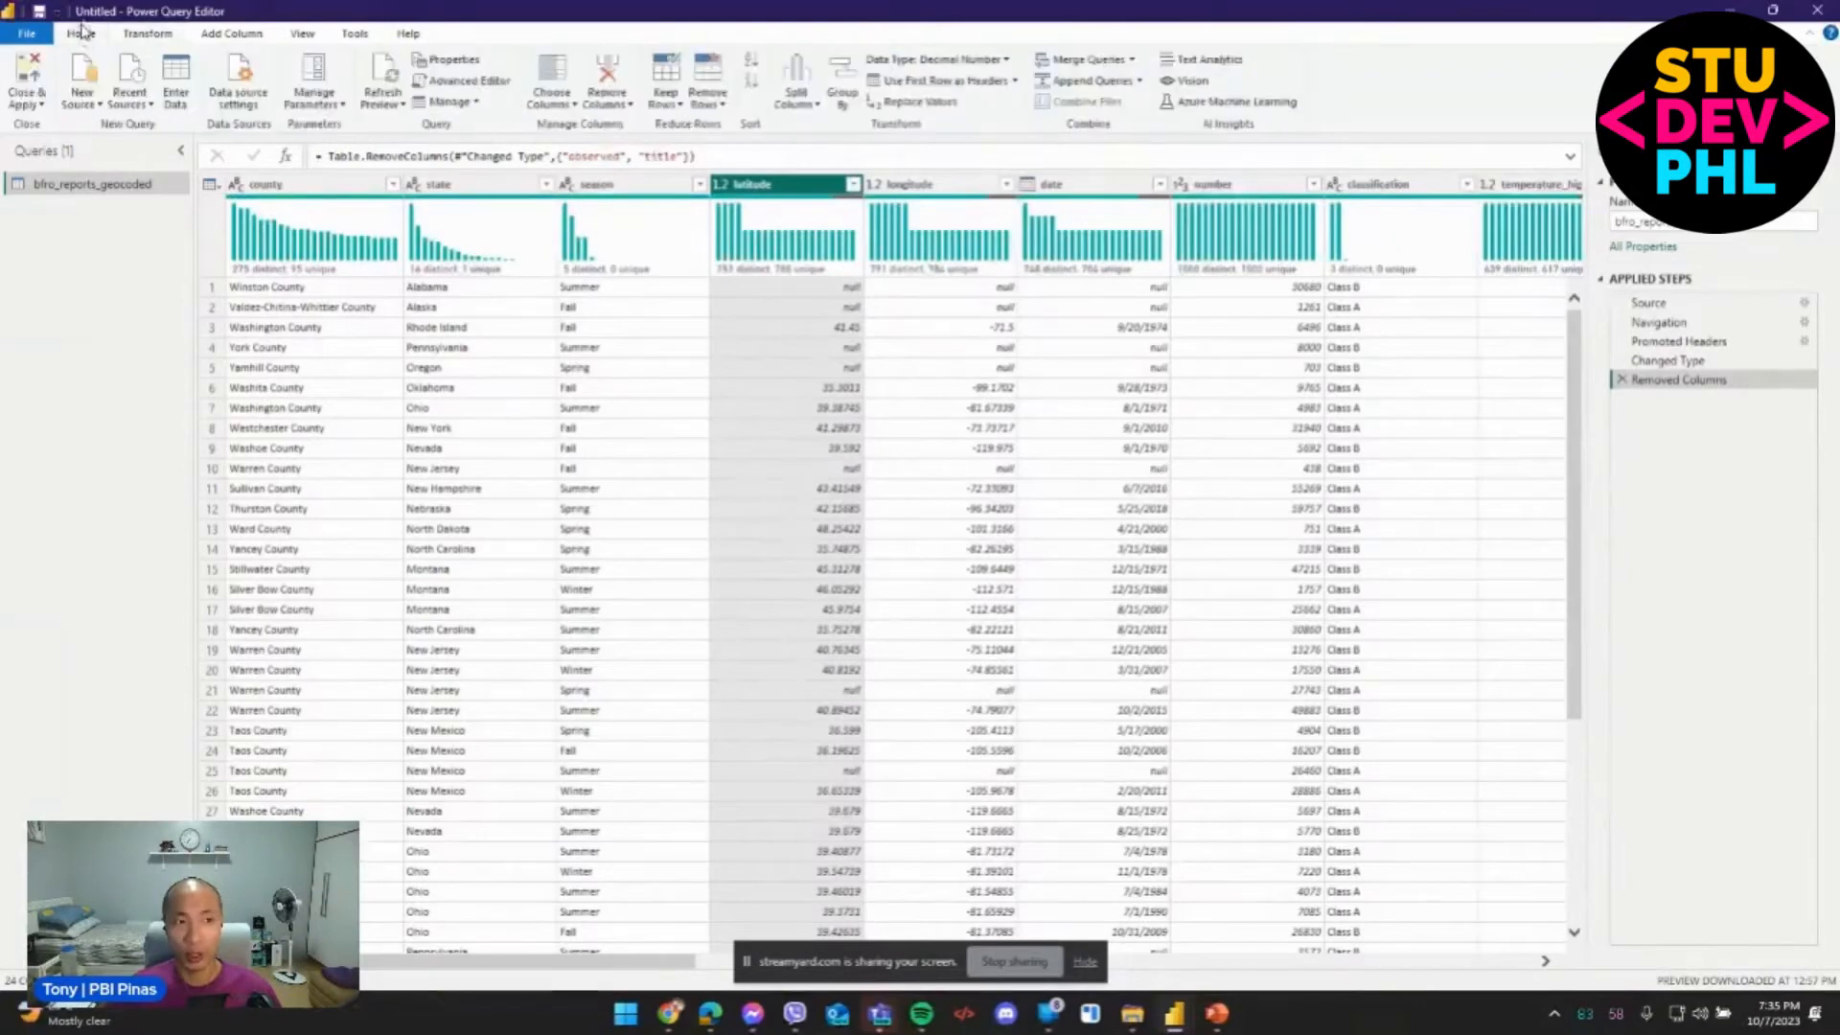
{"action": "left_click", "coordinate": [470, 81]}
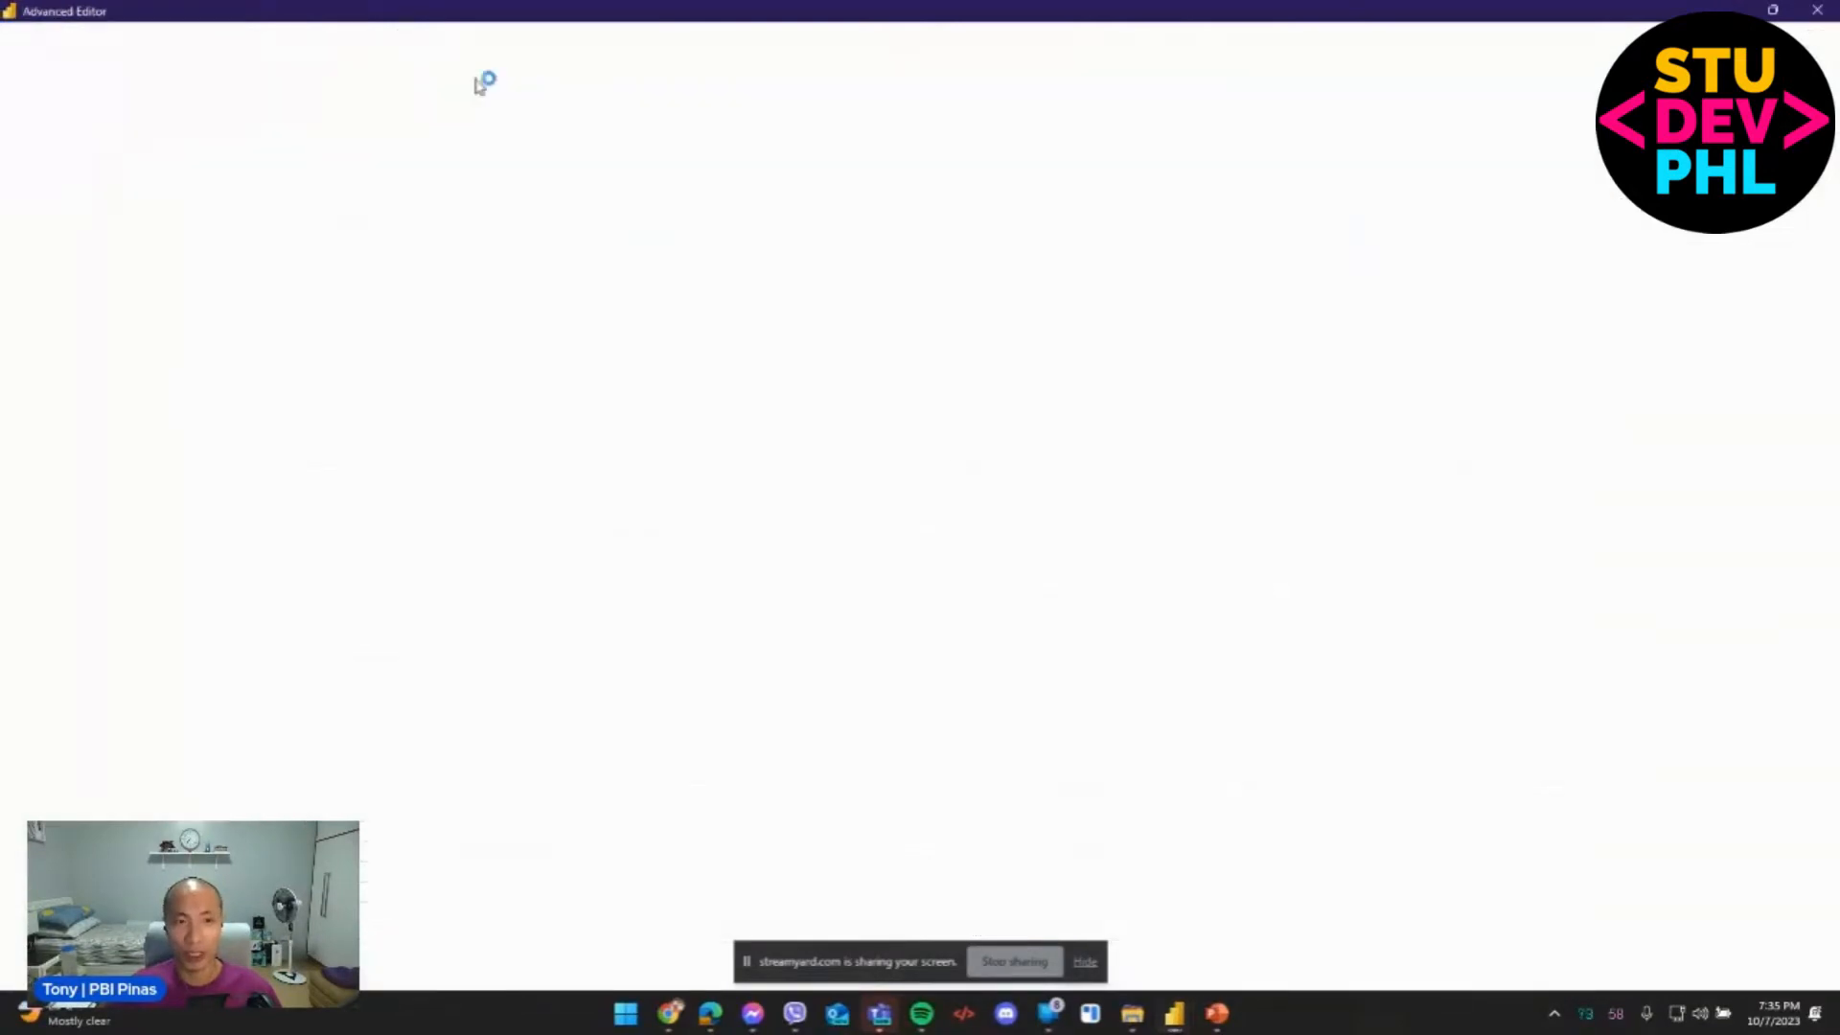
{"action": "left_click_drag", "start_coordinate": [602, 180], "coordinate": [29, 189]}
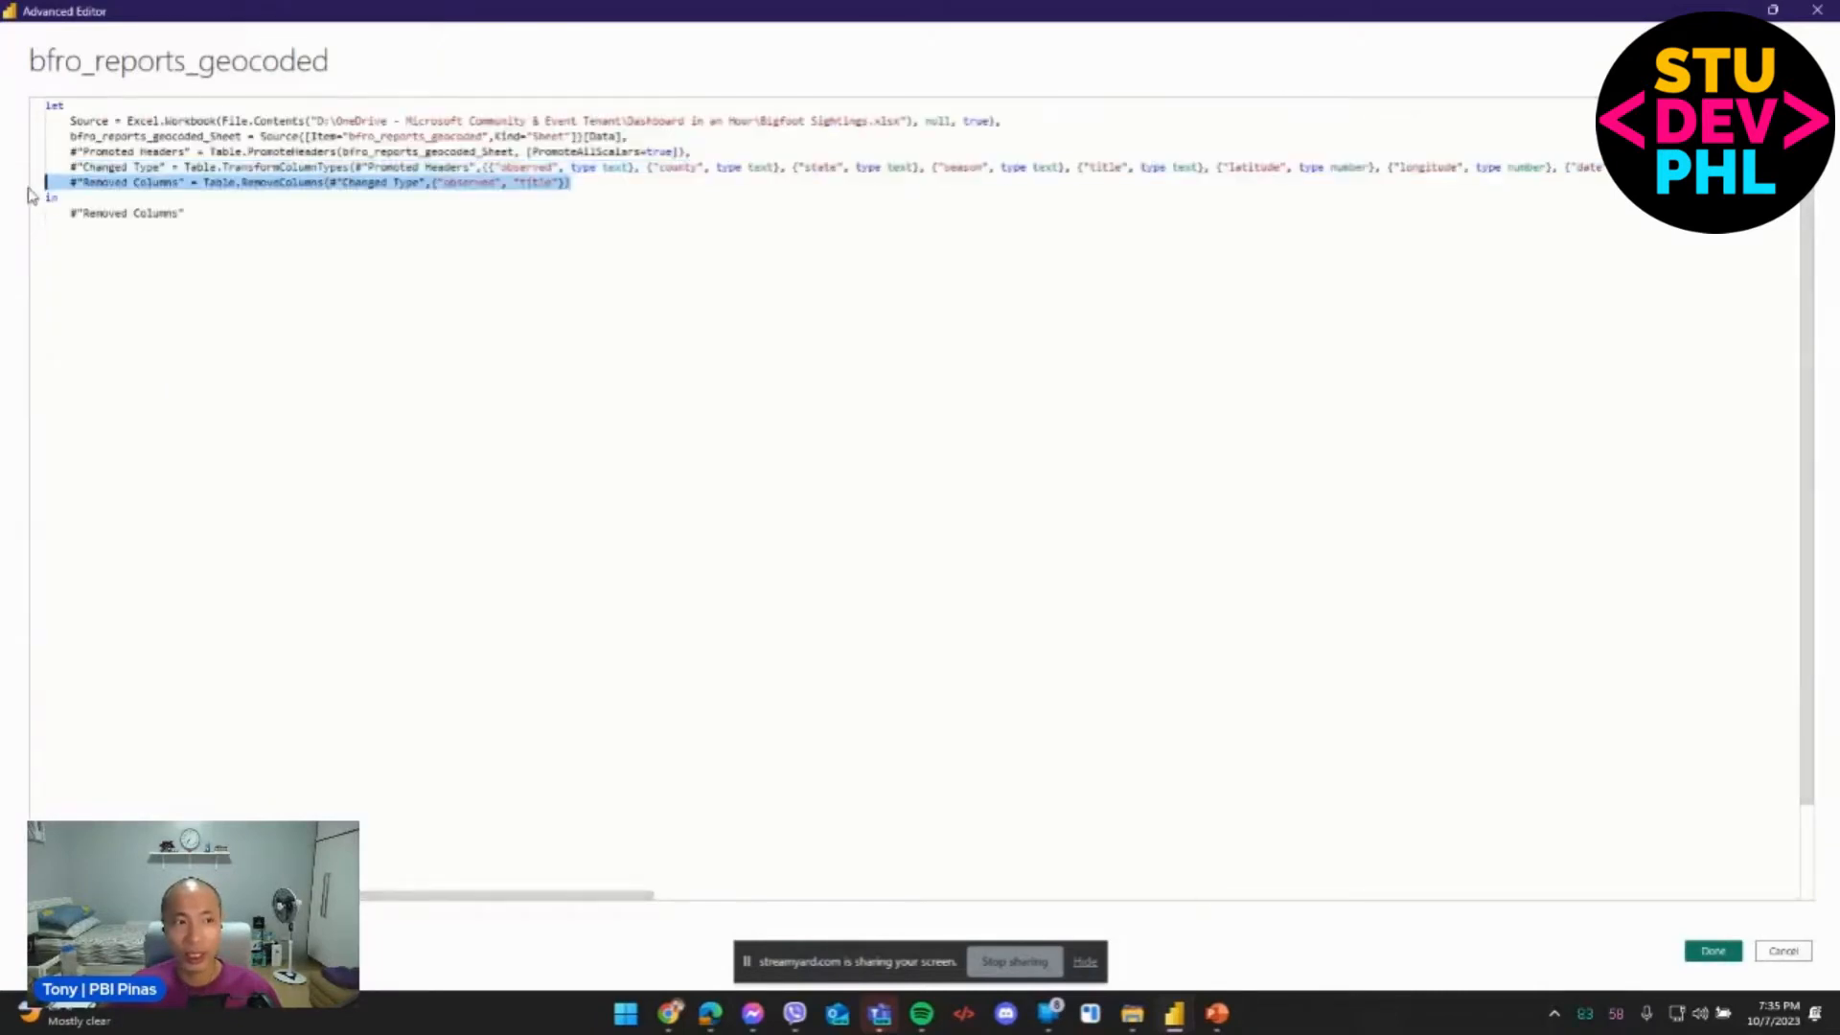
{"action": "left_click_drag", "start_coordinate": [191, 213], "coordinate": [23, 214]}
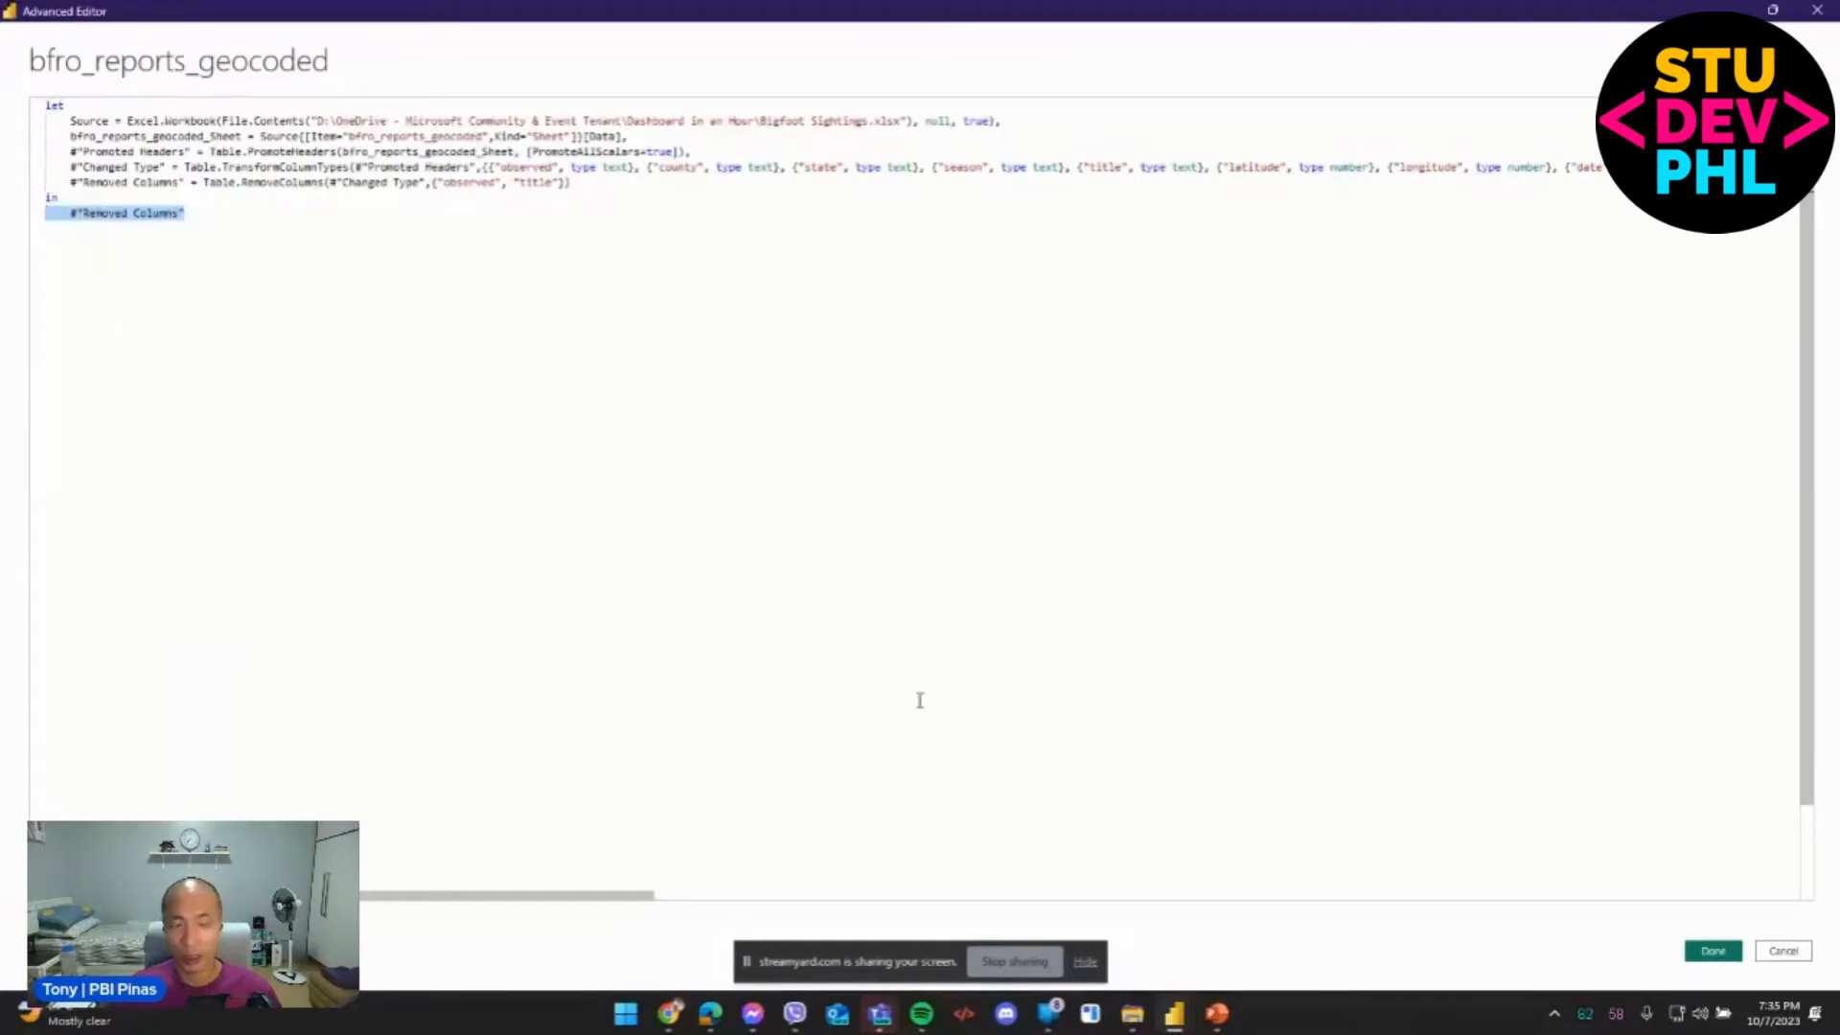
{"action": "left_click", "coordinate": [1784, 952]}
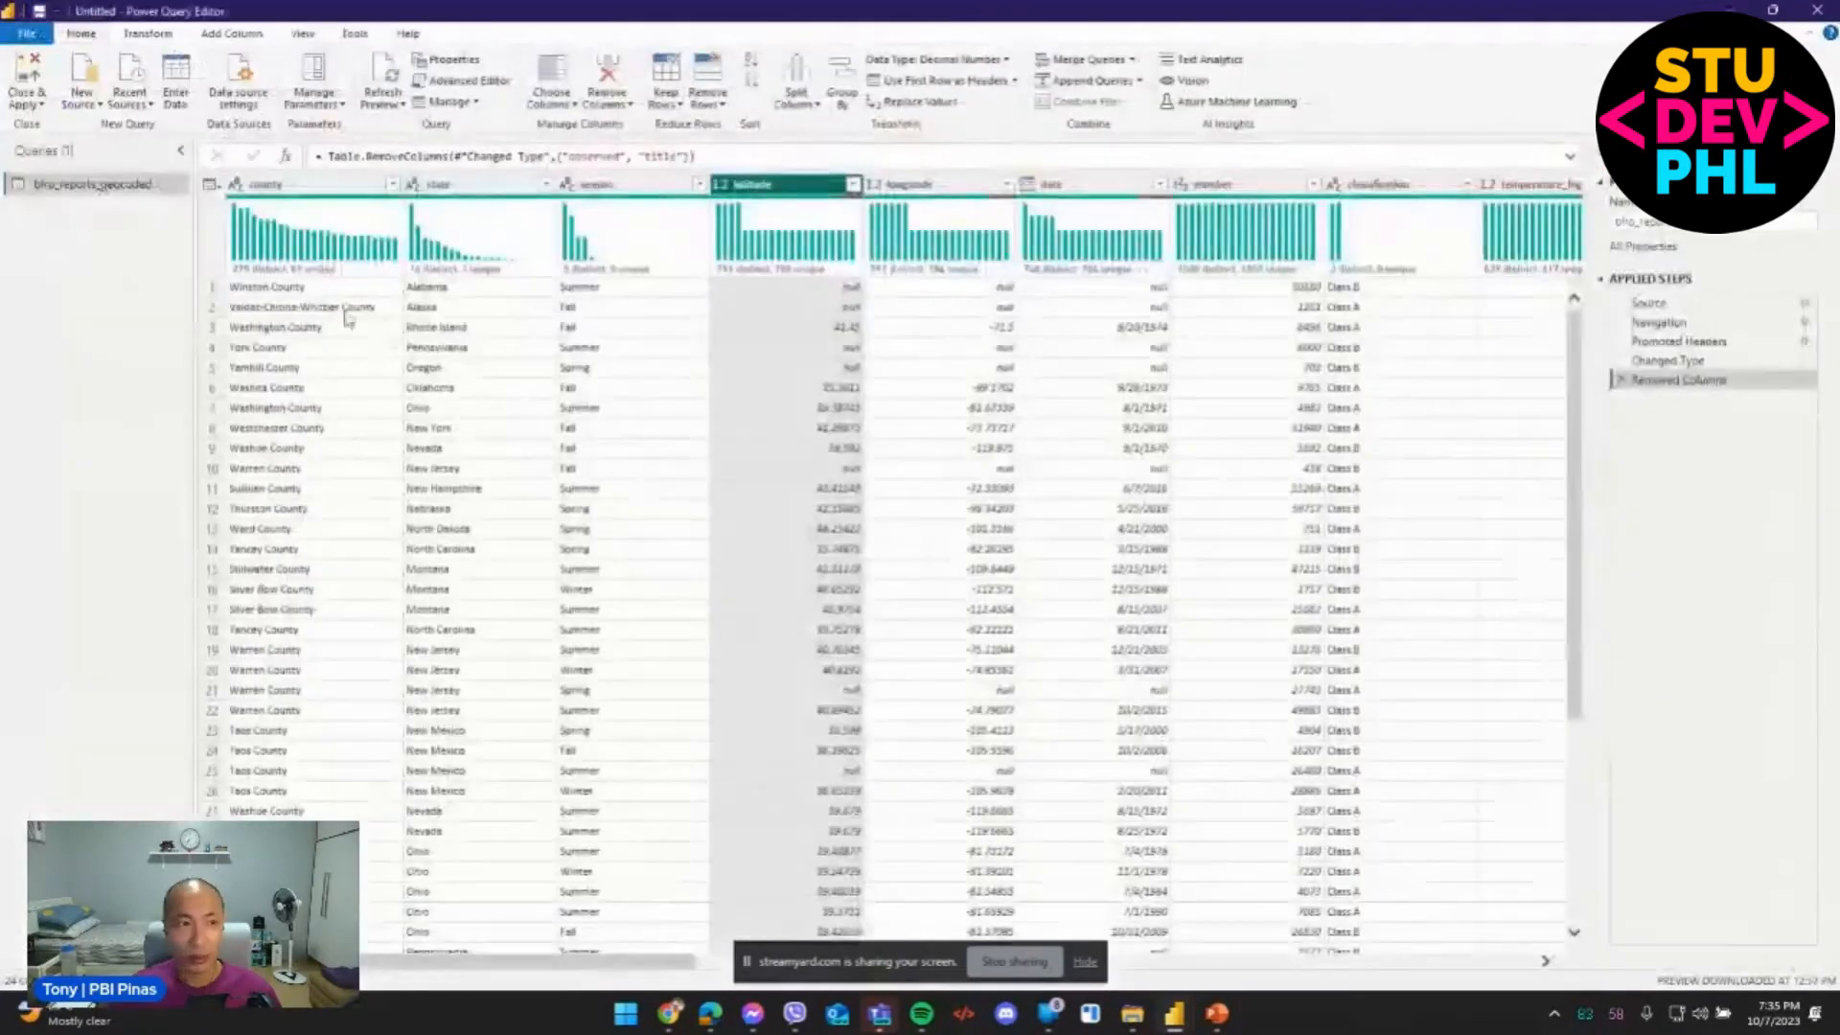
{"action": "right_click", "coordinate": [75, 187]}
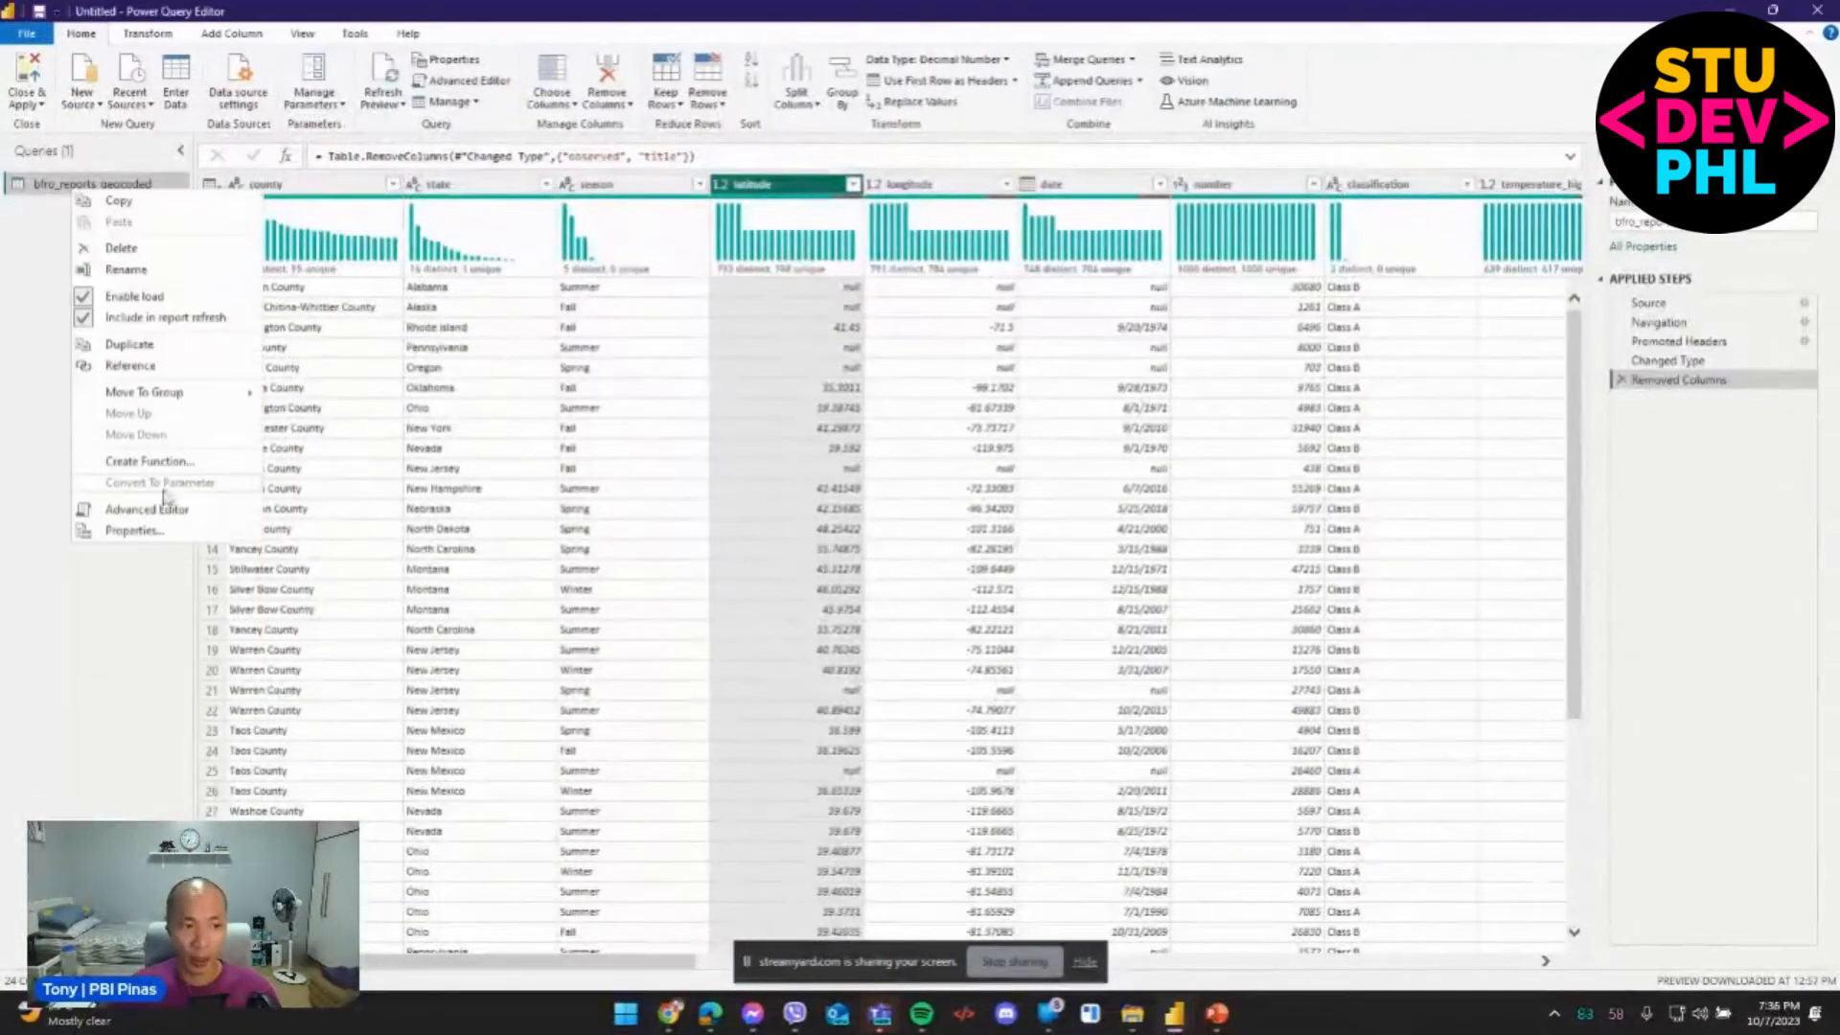
{"action": "left_click", "coordinate": [72, 613]}
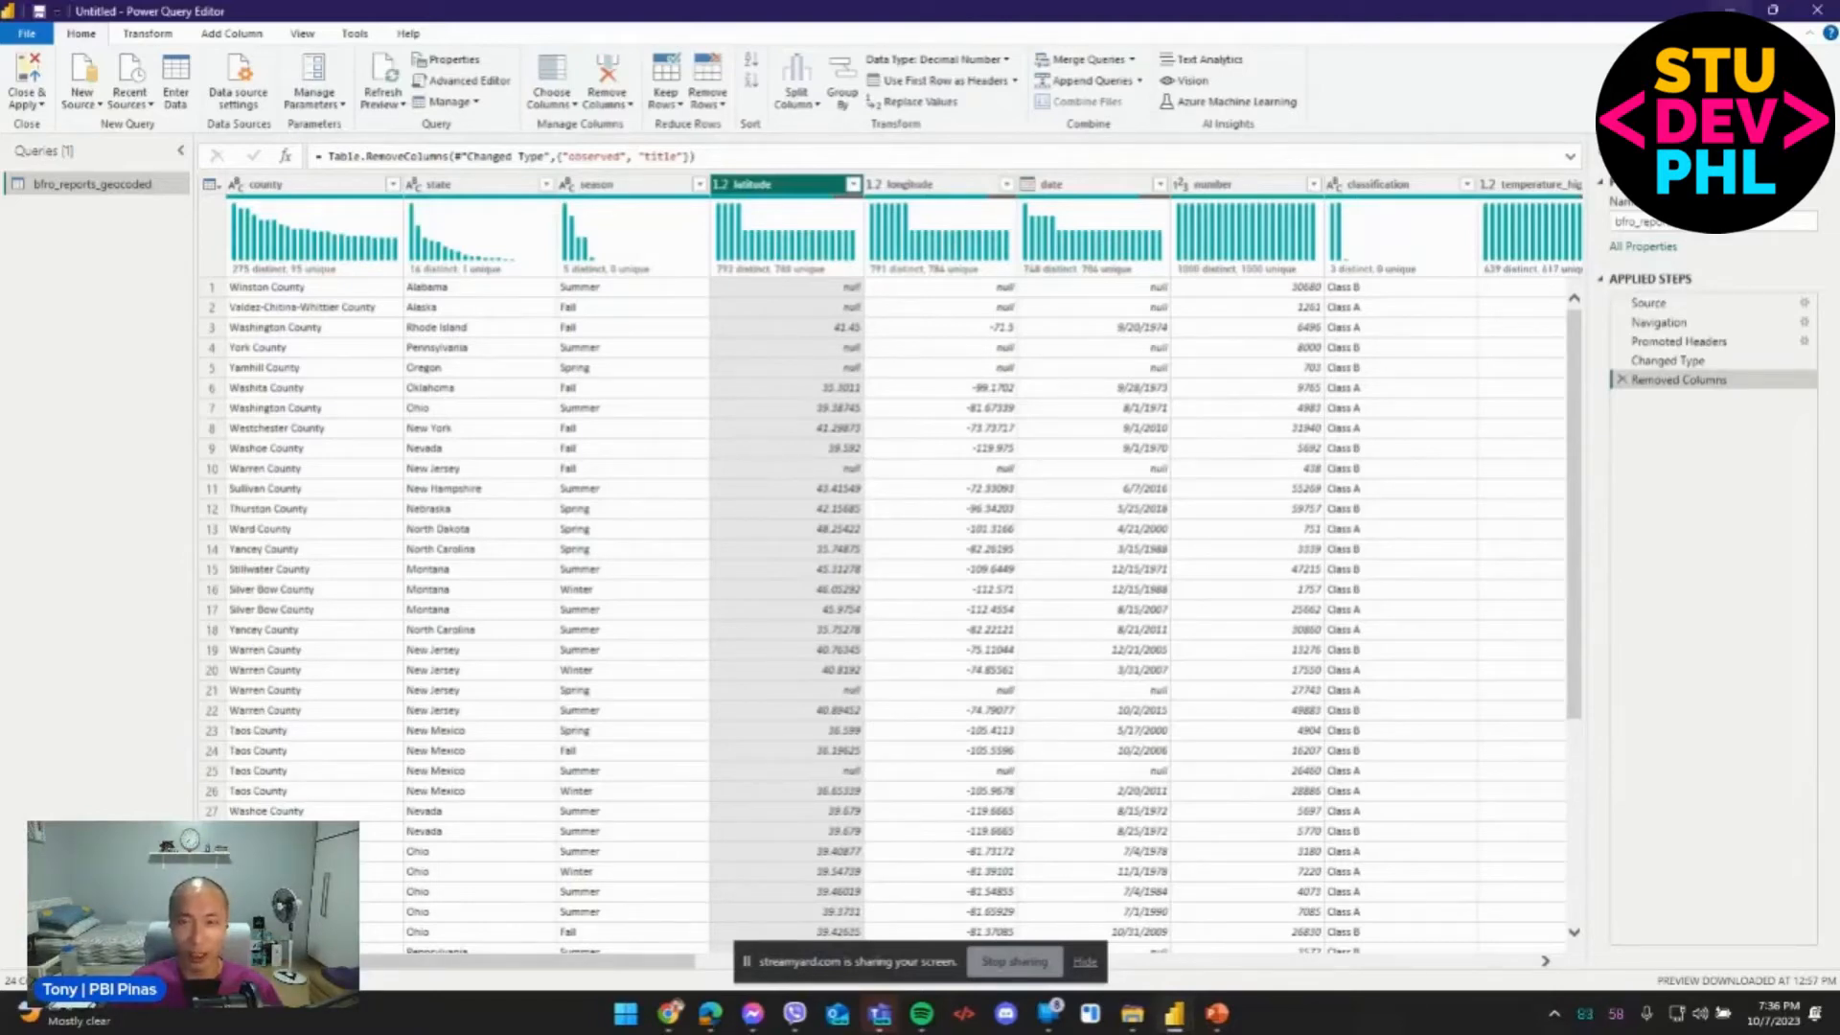
Apply the query changes to load bfro_reports_geocoded into the report, and rename the loaded table as Data.
{"action": "left_click", "coordinate": [26, 72]}
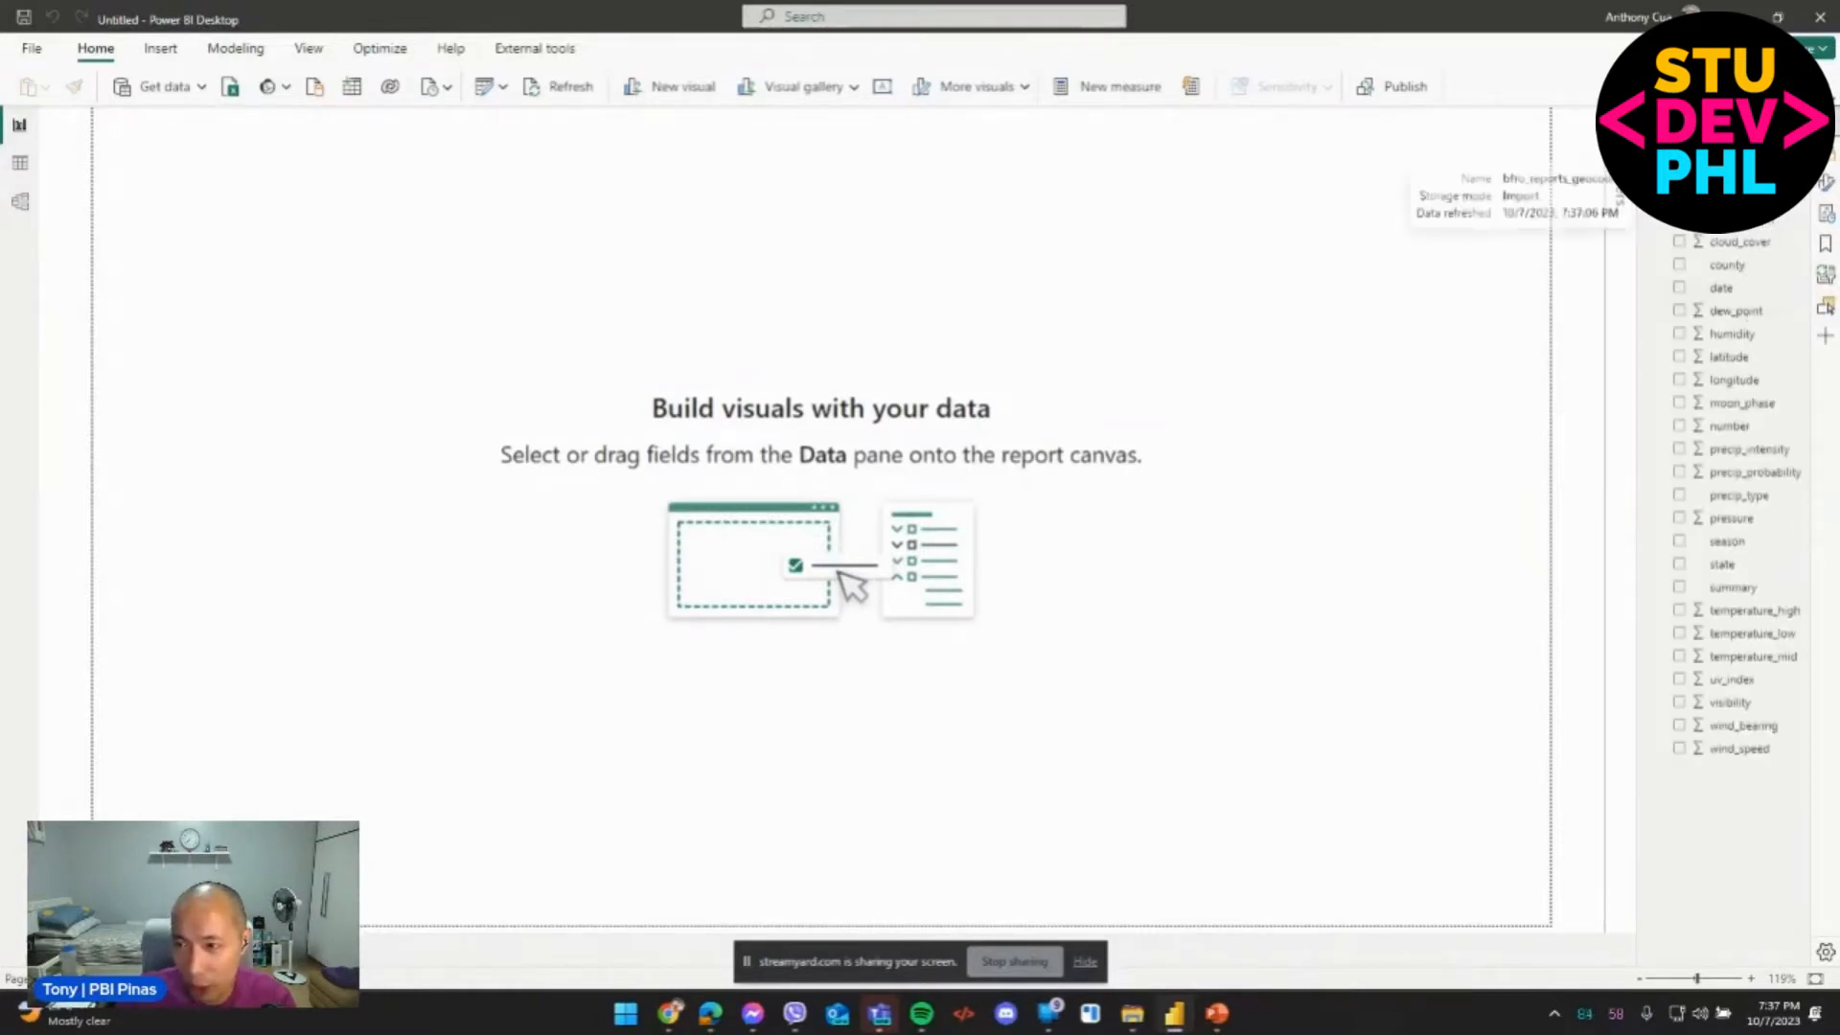
{"action": "right_click", "coordinate": [1737, 195]}
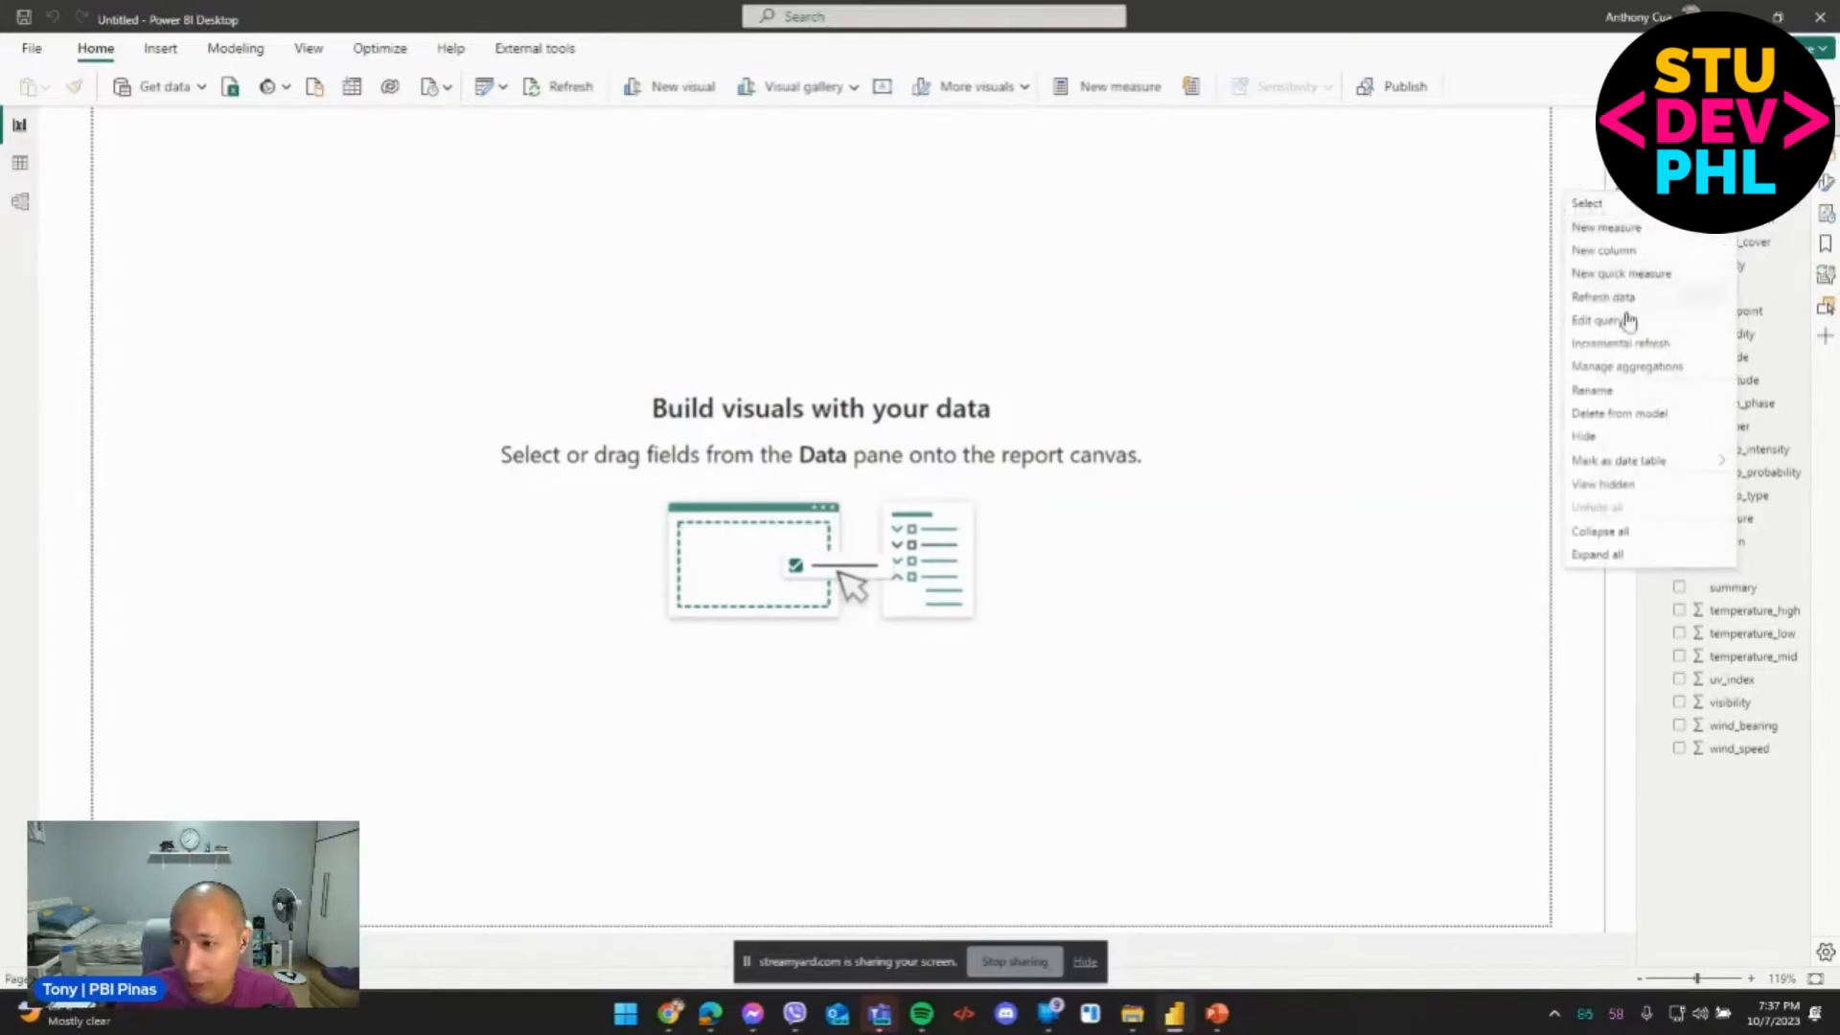
{"action": "left_click", "coordinate": [1626, 395]}
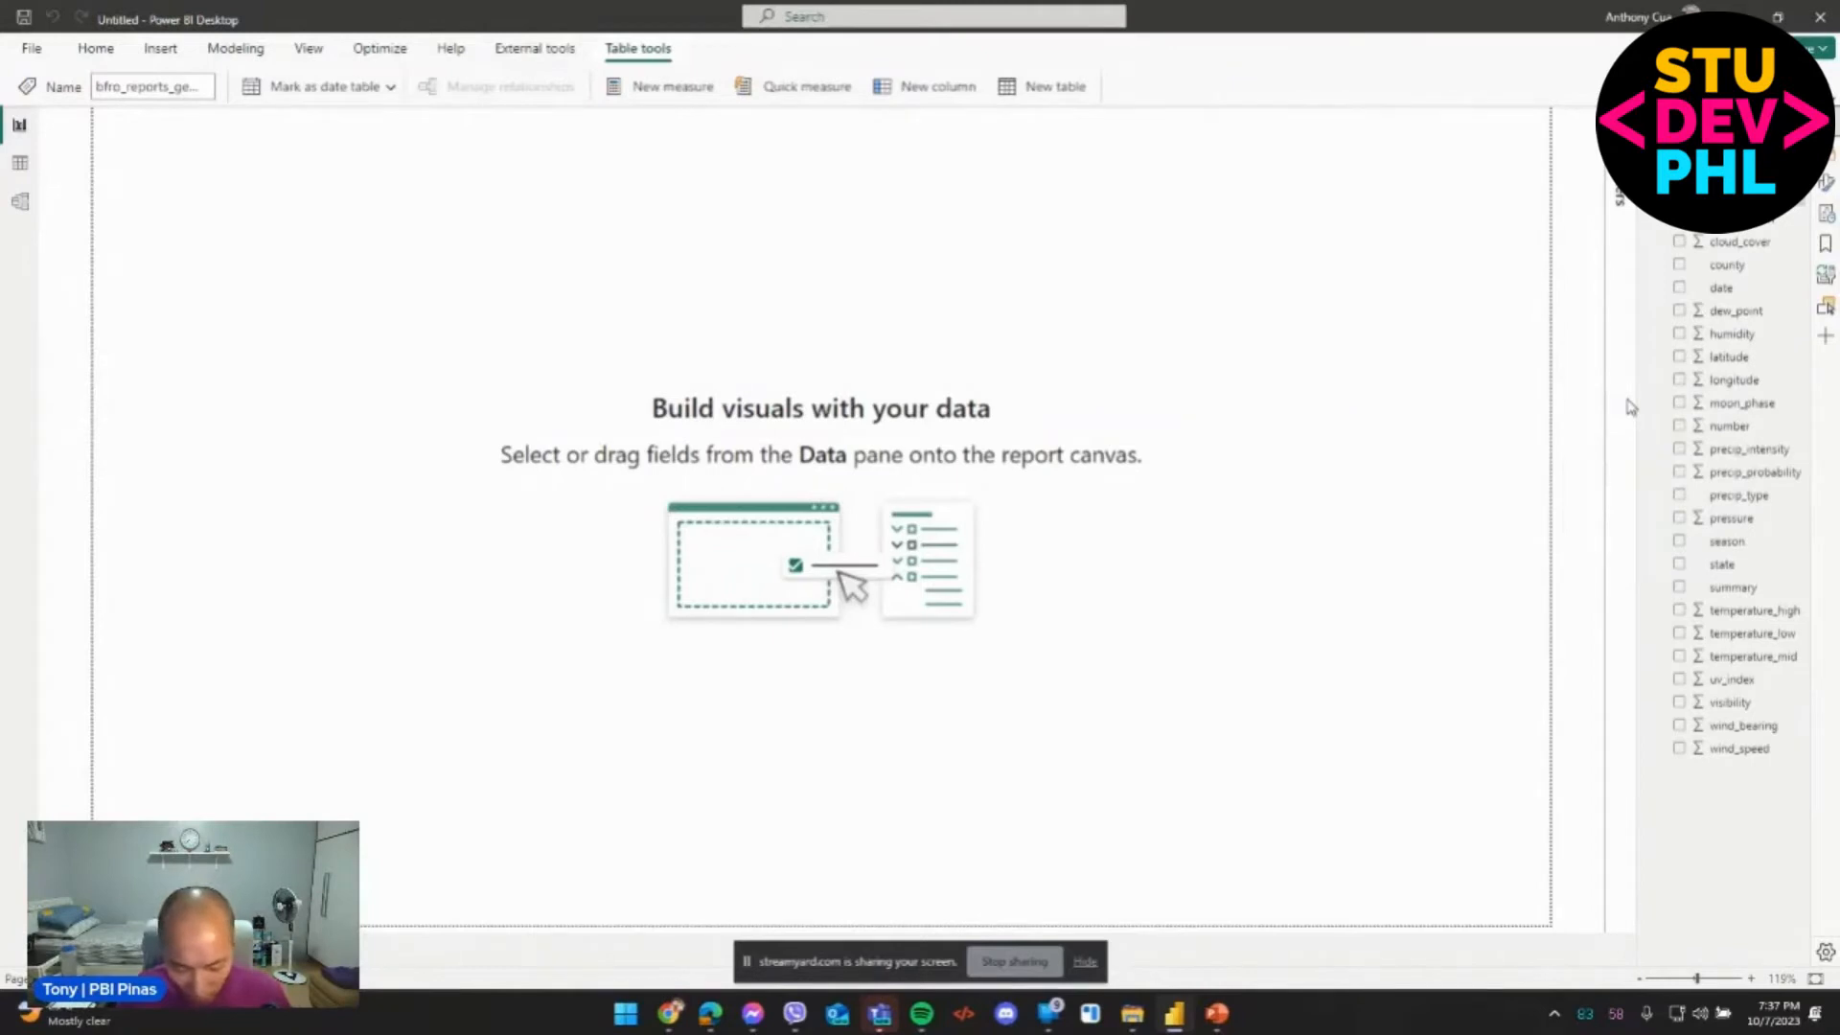
{"action": "type", "text": "Data"}
{"action": "key", "text": "Return"}
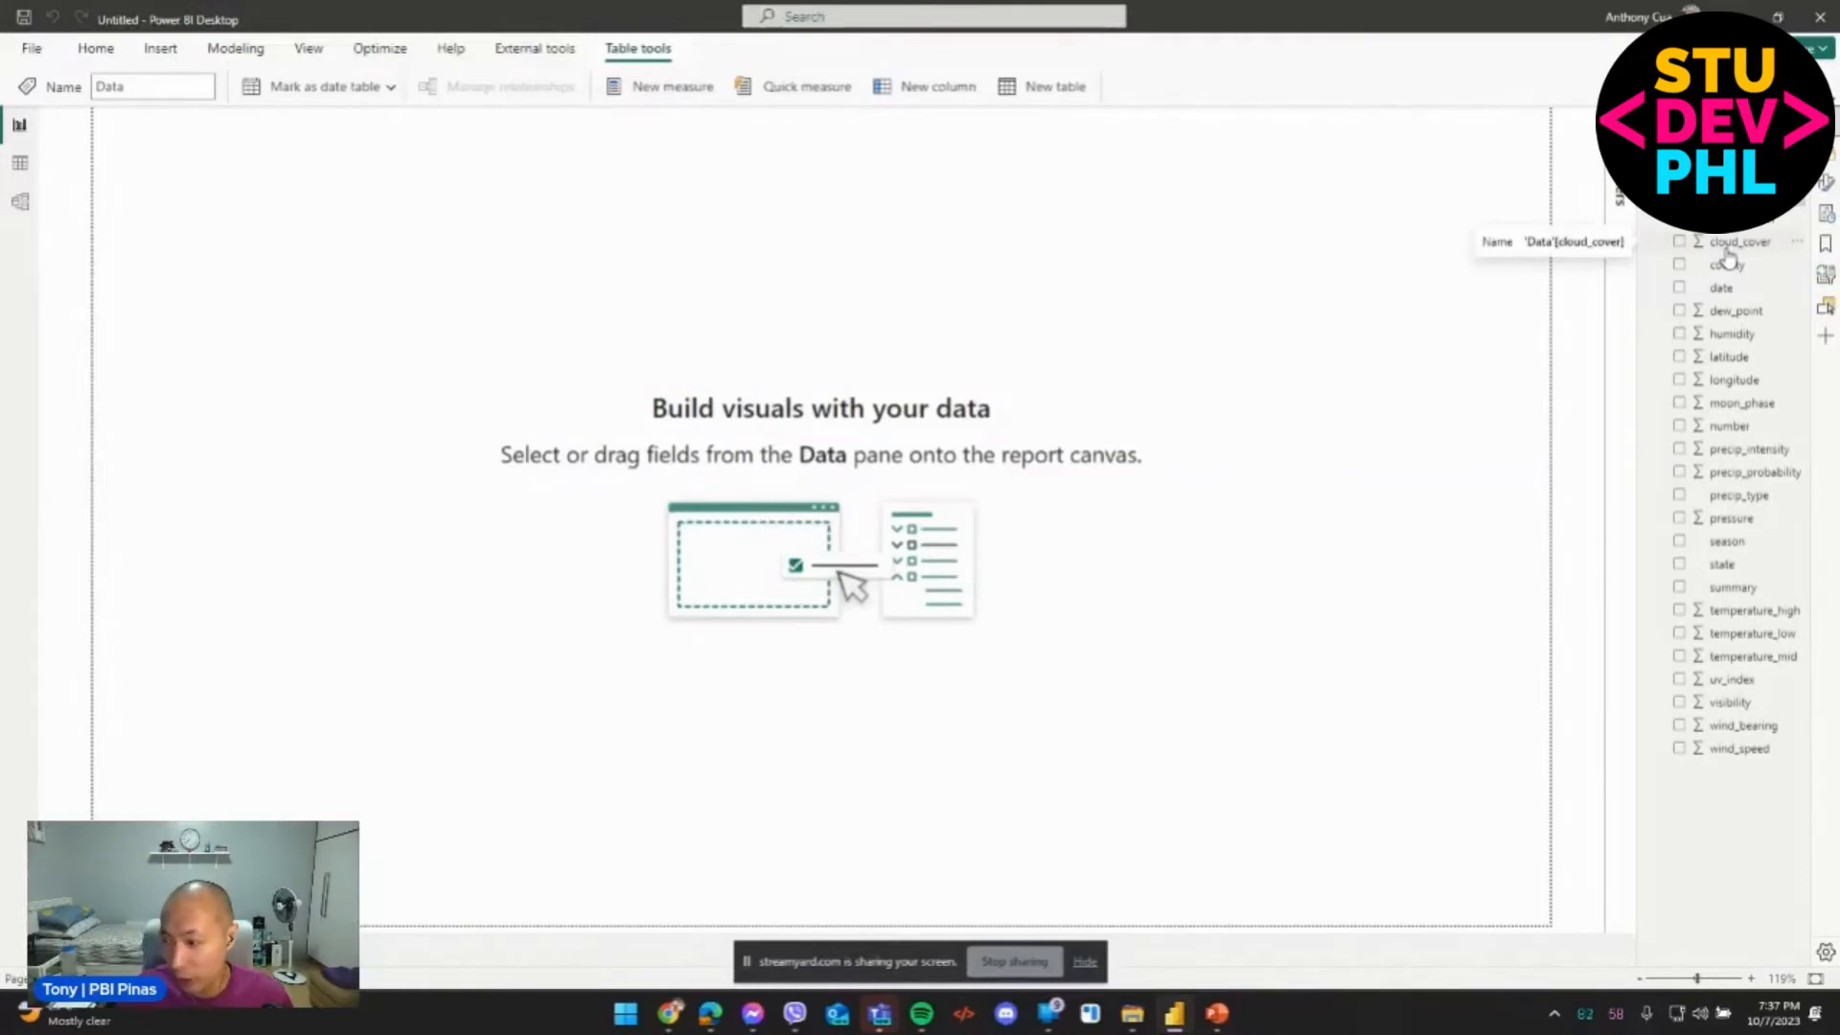
Look through the rows of the Data table, and check the table in the model diagram.
{"action": "left_click", "coordinate": [19, 165]}
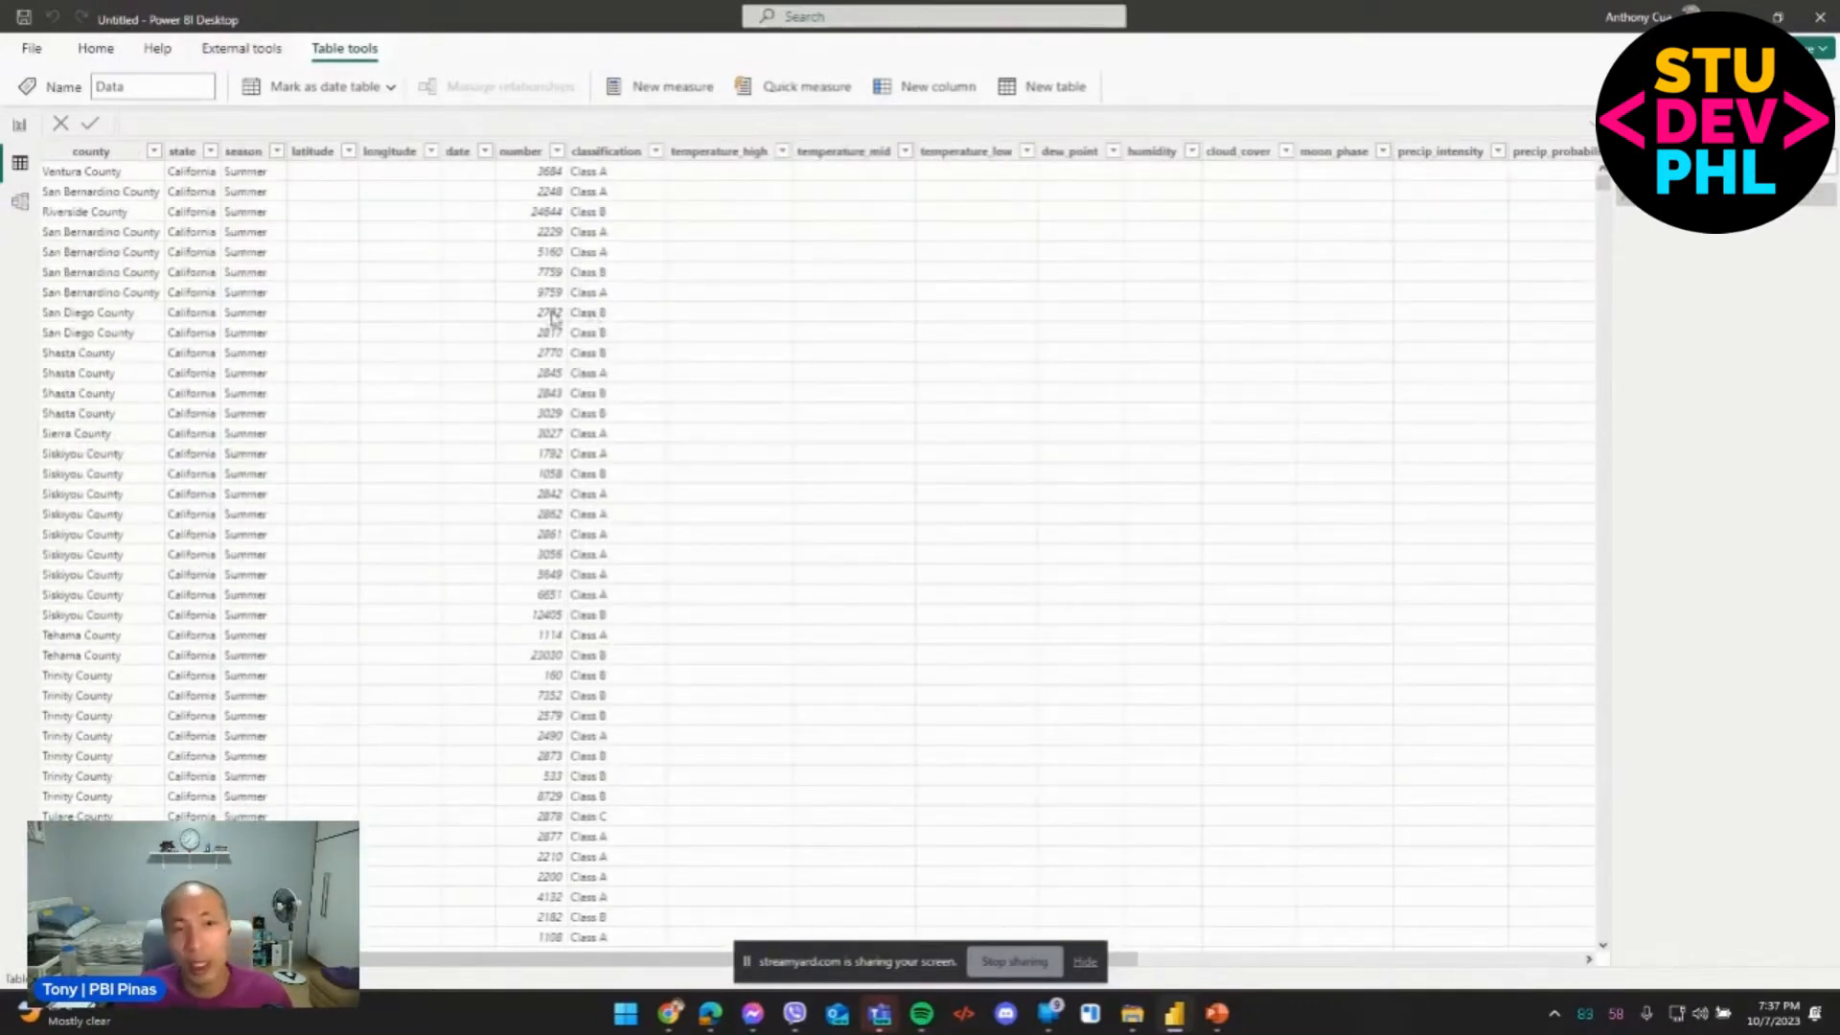
{"action": "scroll", "coordinate": [822, 354], "scroll_direction": "down", "scroll_amount": 4}
{"action": "scroll", "coordinate": [824, 359], "scroll_direction": "down", "scroll_amount": 20}
{"action": "scroll", "coordinate": [838, 382], "scroll_direction": "down", "scroll_amount": 3}
{"action": "left_click_drag", "start_coordinate": [1602, 210], "coordinate": [1632, 458]}
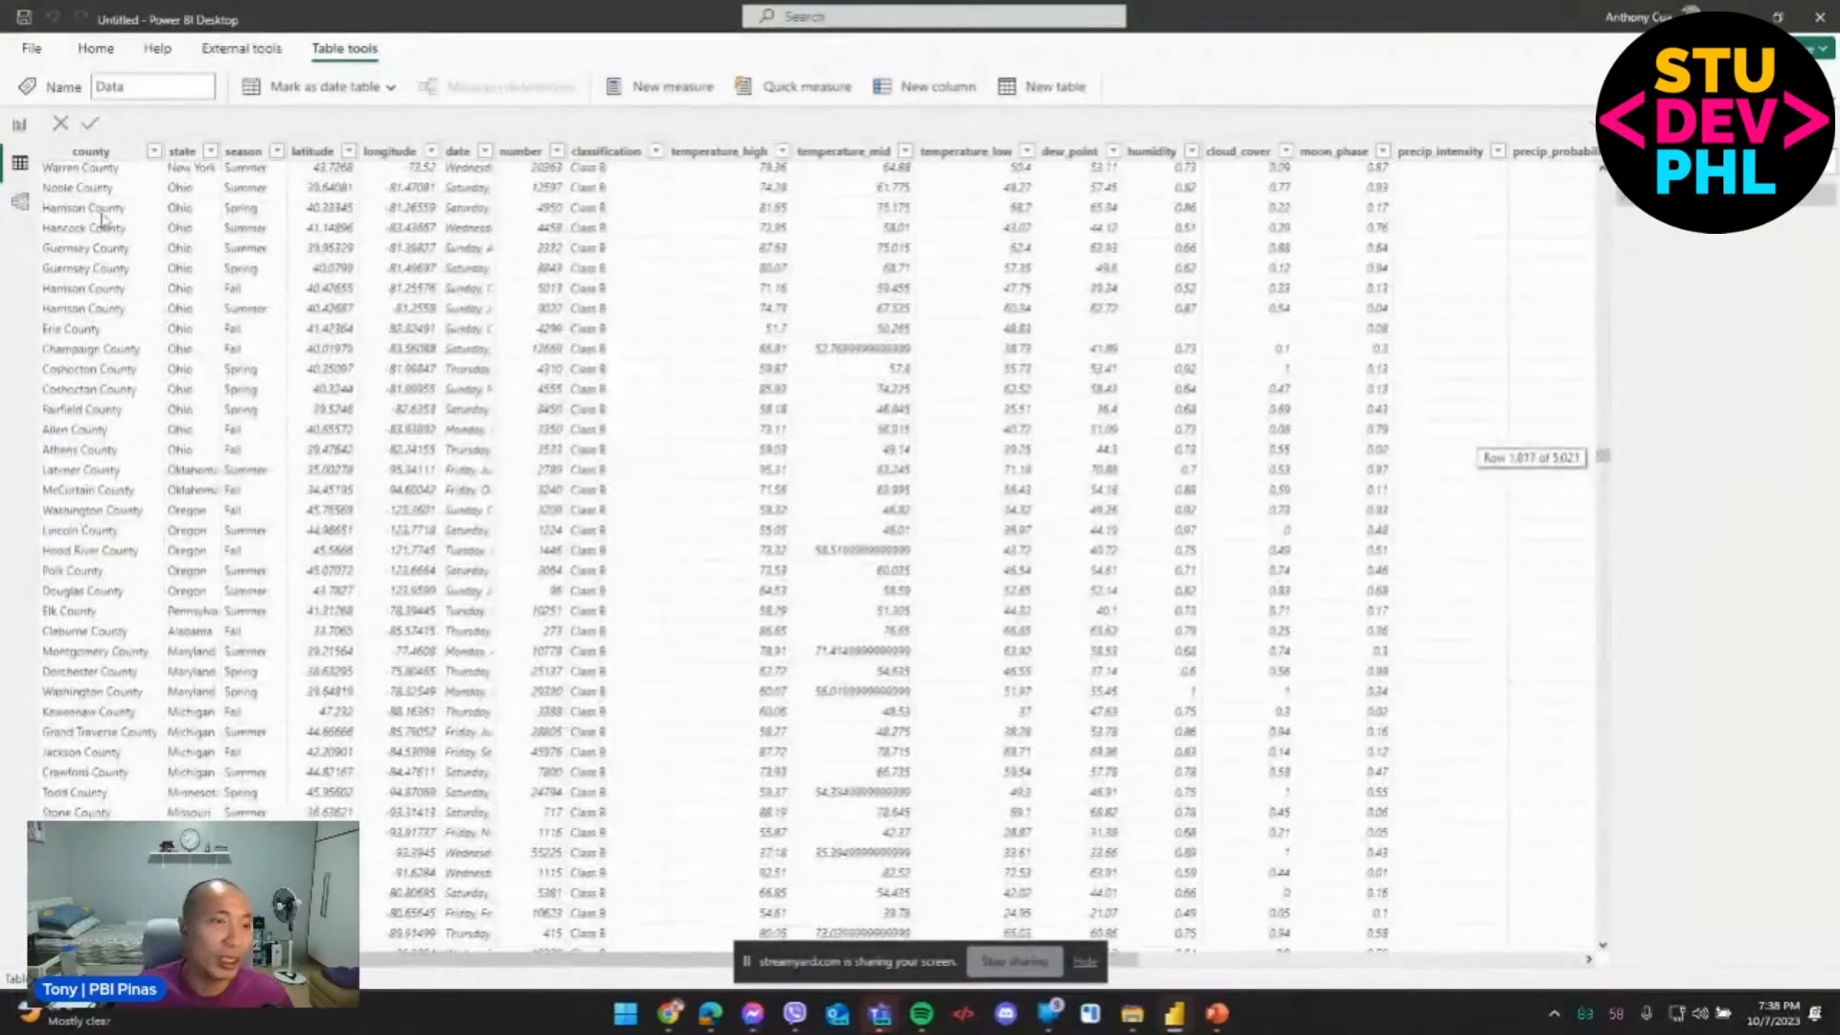
{"action": "left_click", "coordinate": [22, 208]}
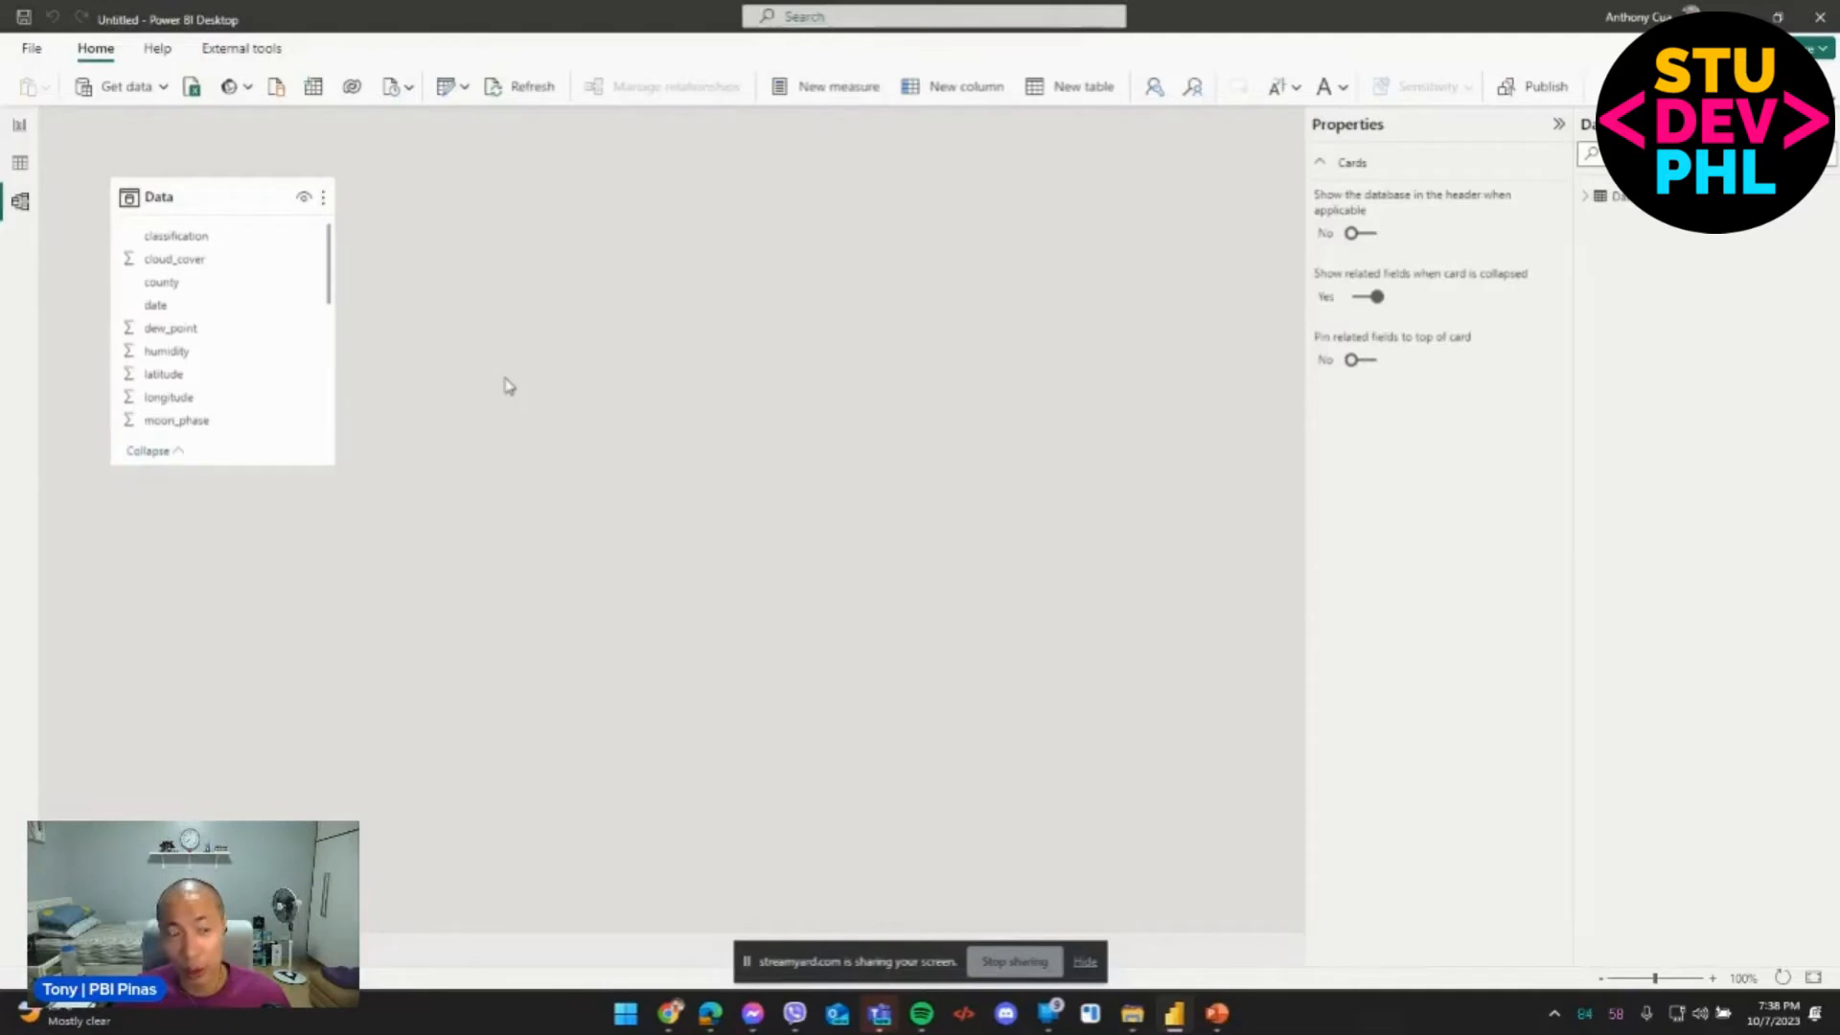
Return to the report canvas and create the measure Sightings = COUNTROWS(Data) in the Data table.
{"action": "left_click", "coordinate": [19, 125]}
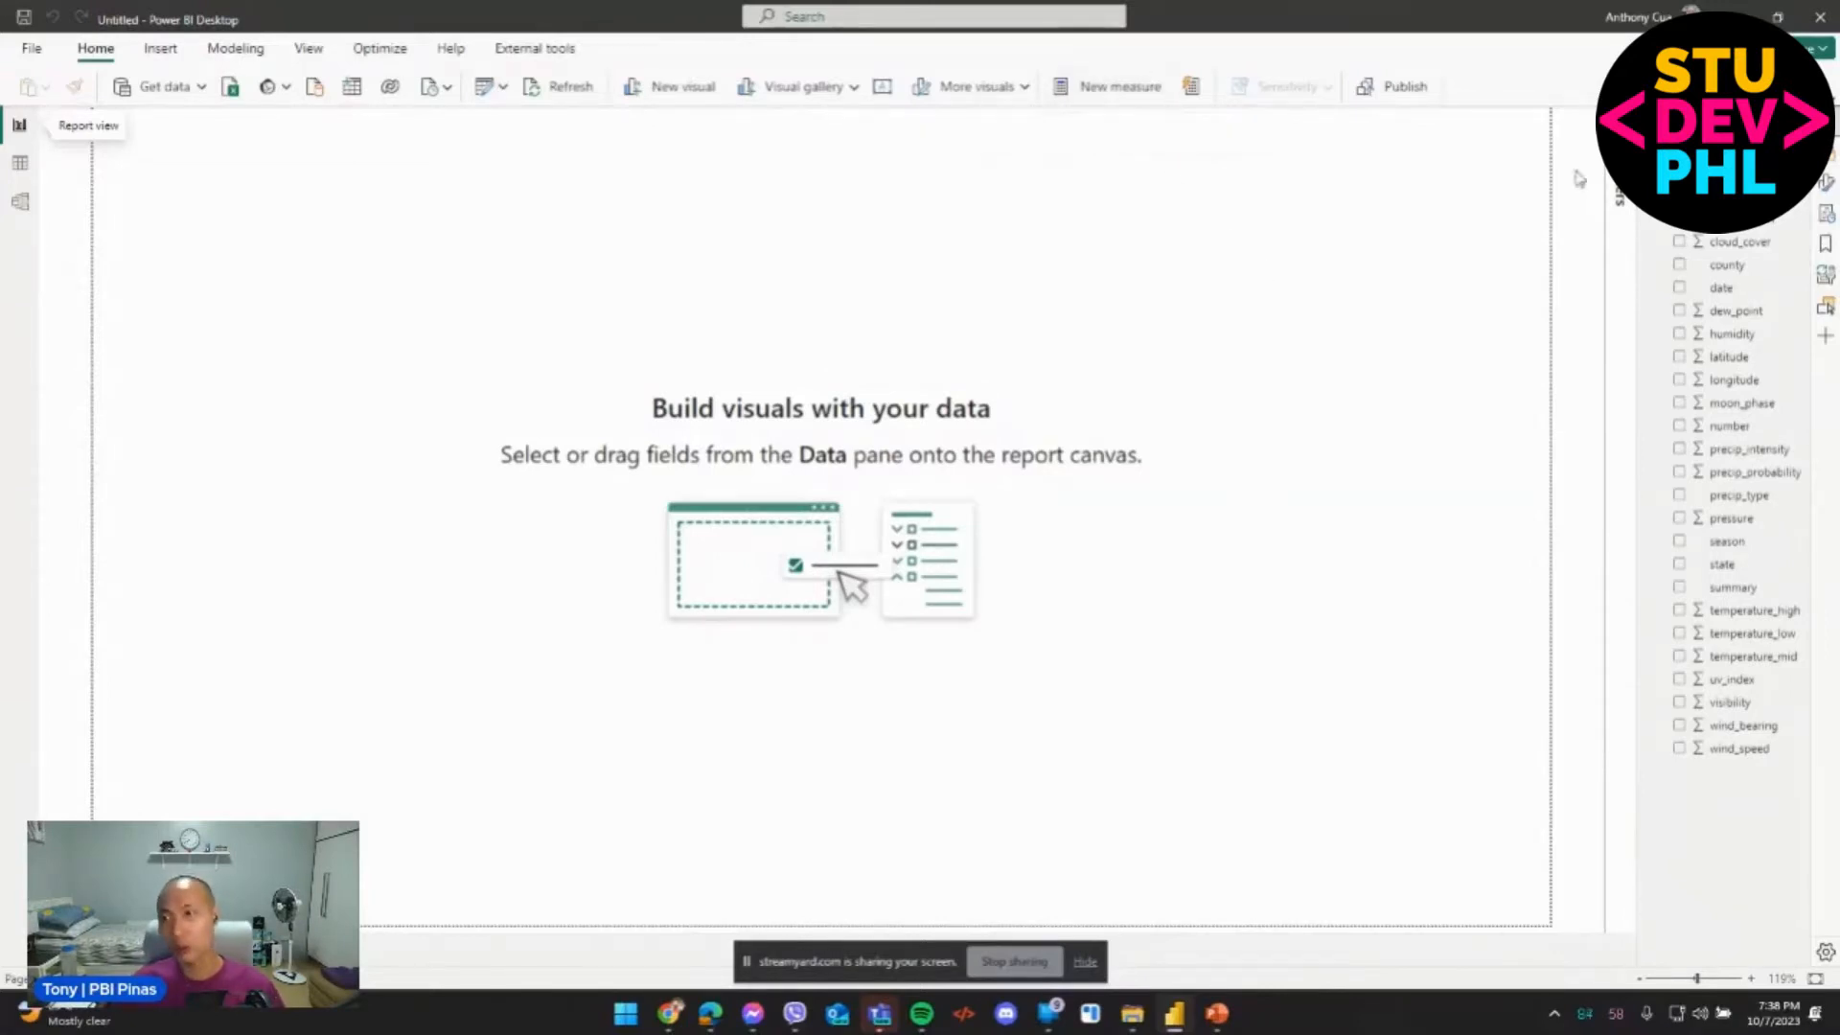
{"action": "right_click", "coordinate": [1717, 198]}
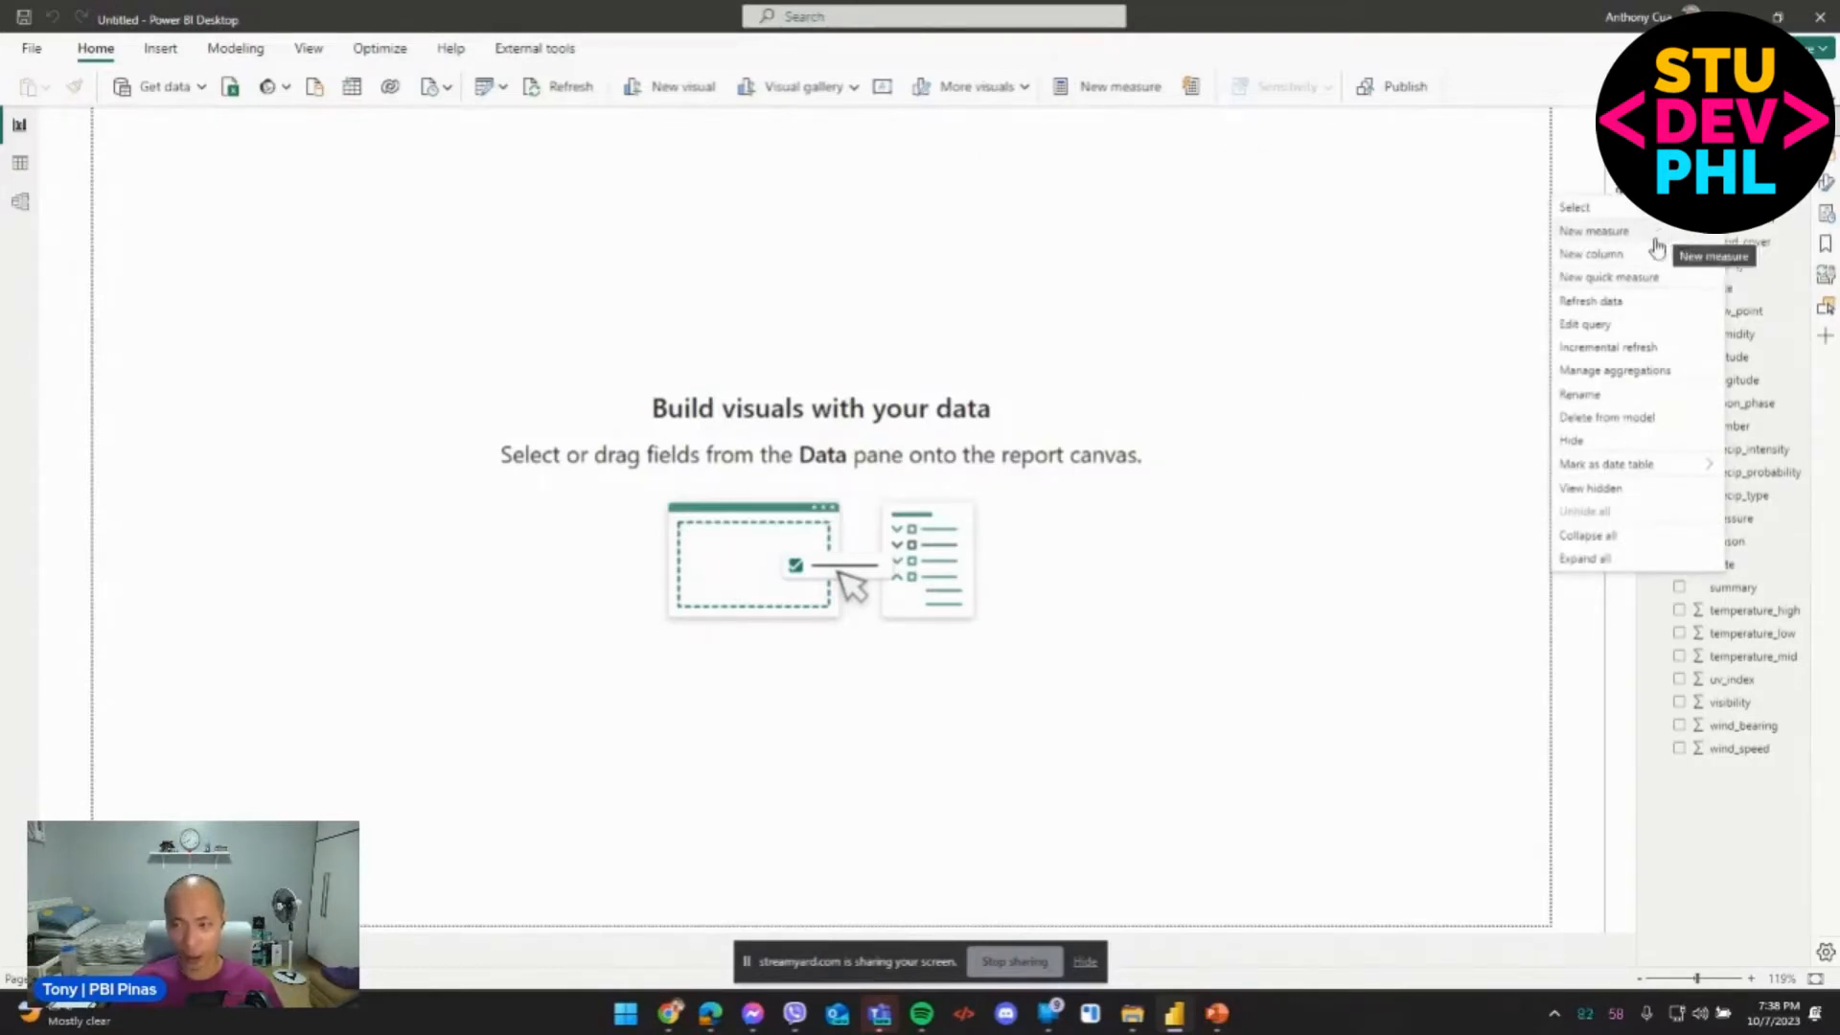
{"action": "left_click", "coordinate": [1429, 264]}
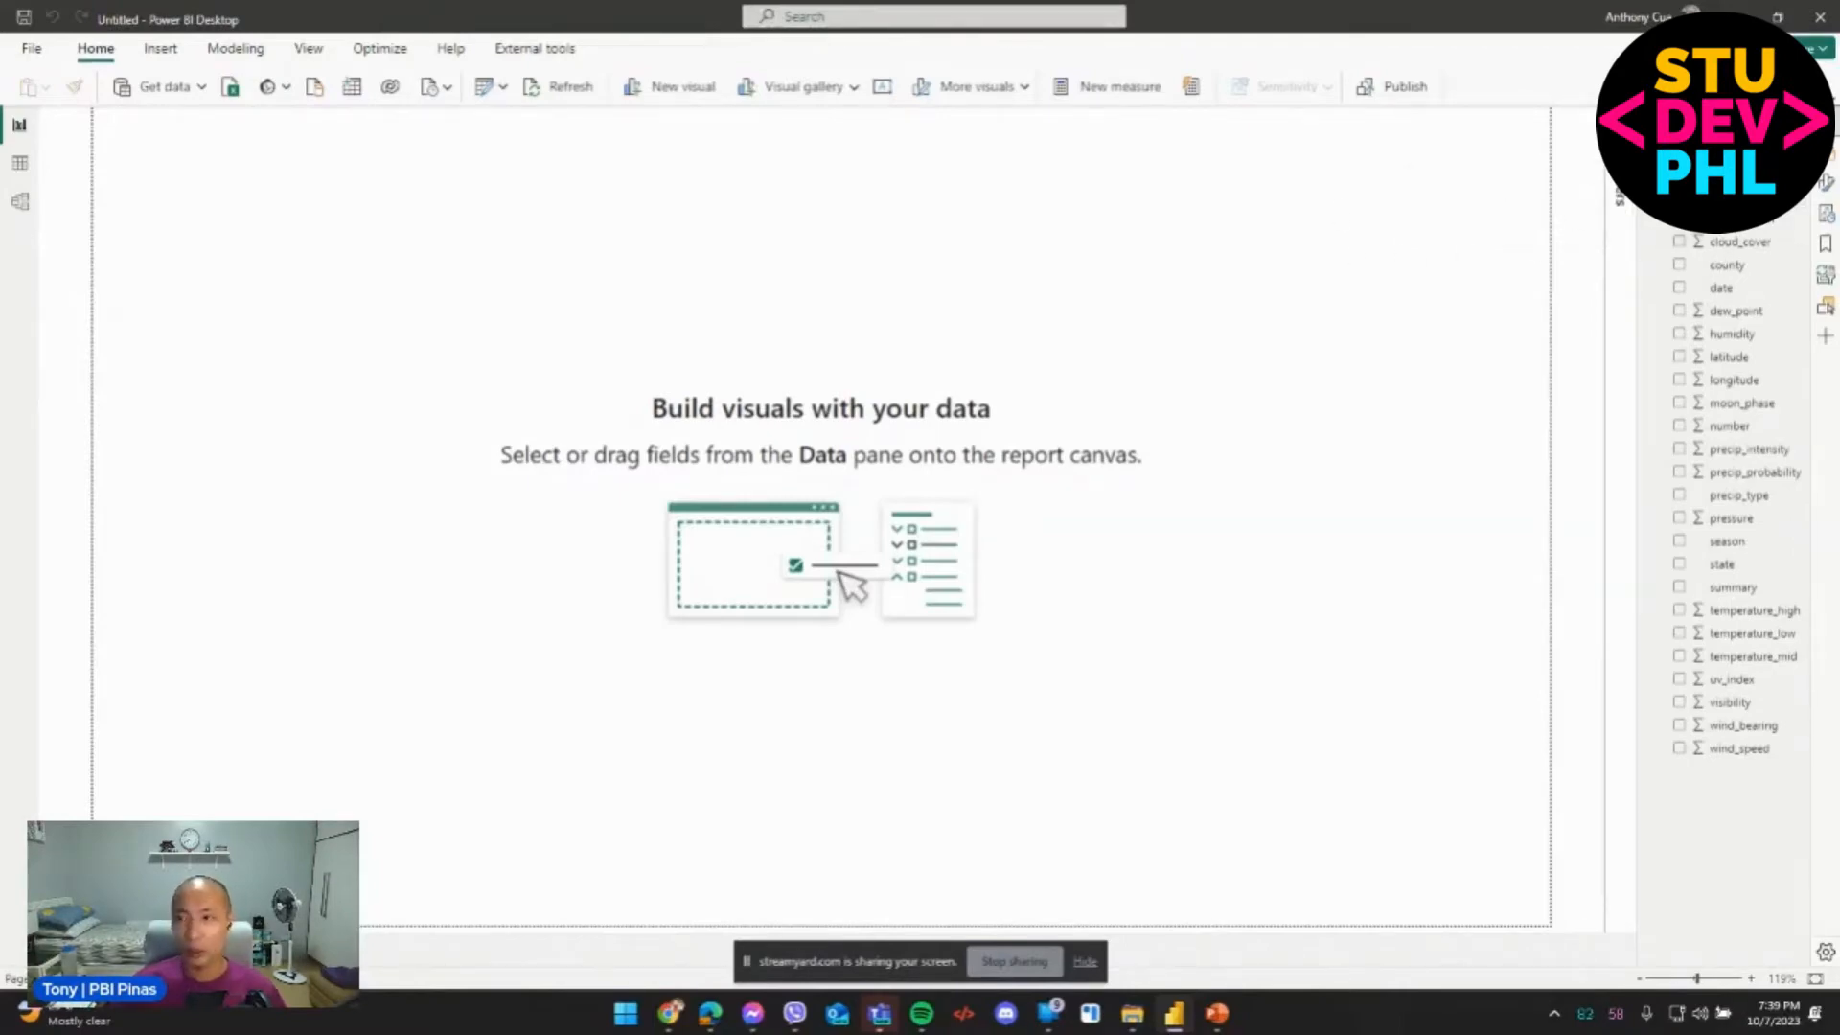
{"action": "right_click", "coordinate": [1696, 218]}
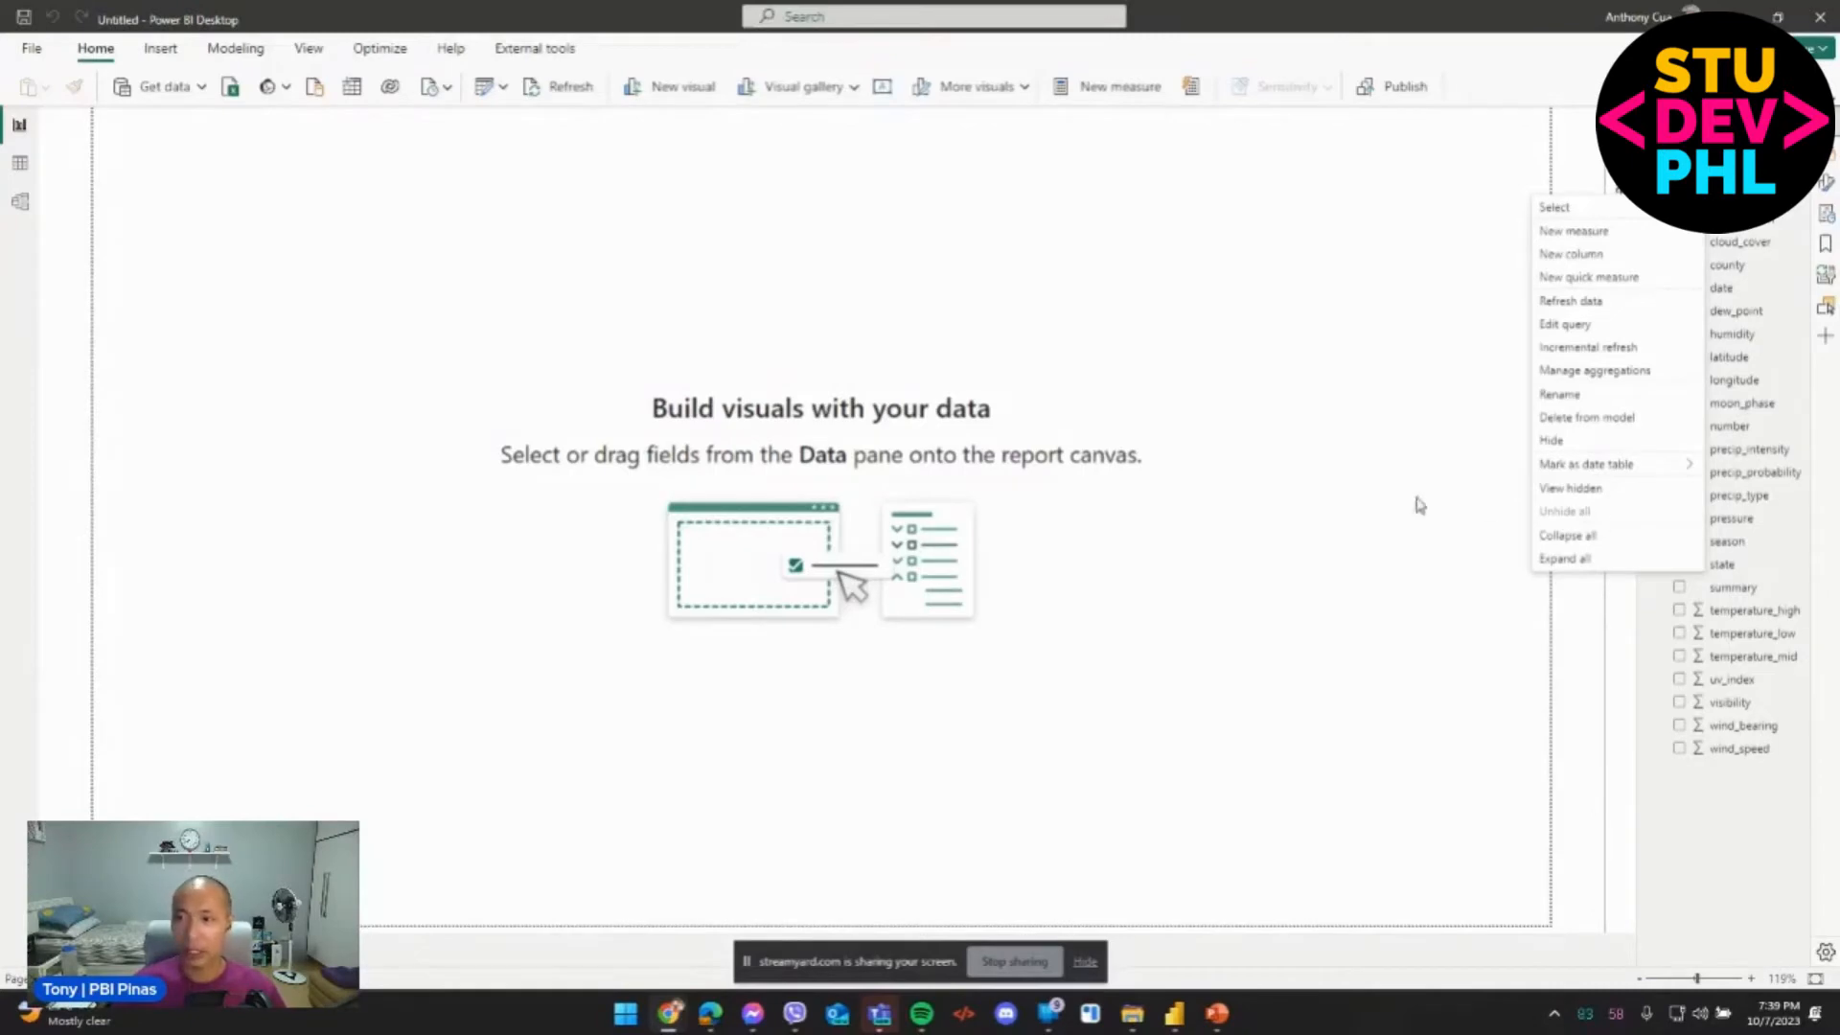
{"action": "left_click", "coordinate": [1603, 244]}
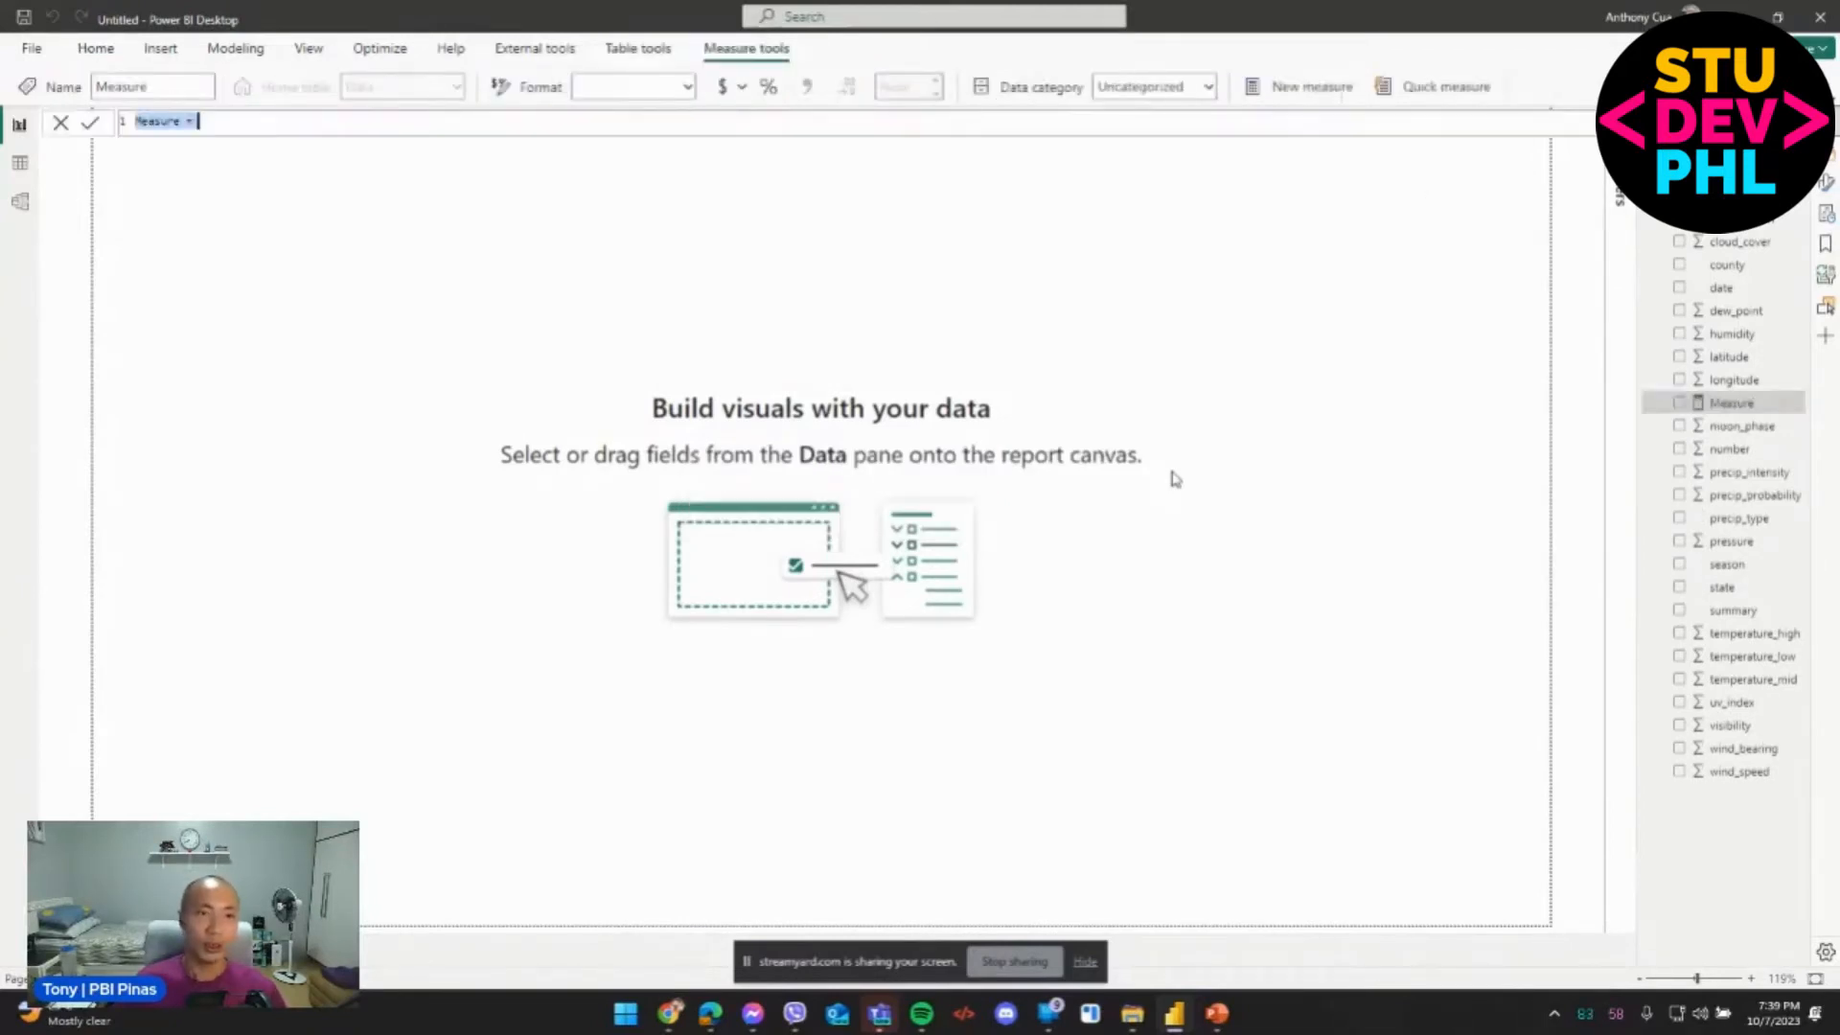
{"action": "type", "text": "Sightings = "}
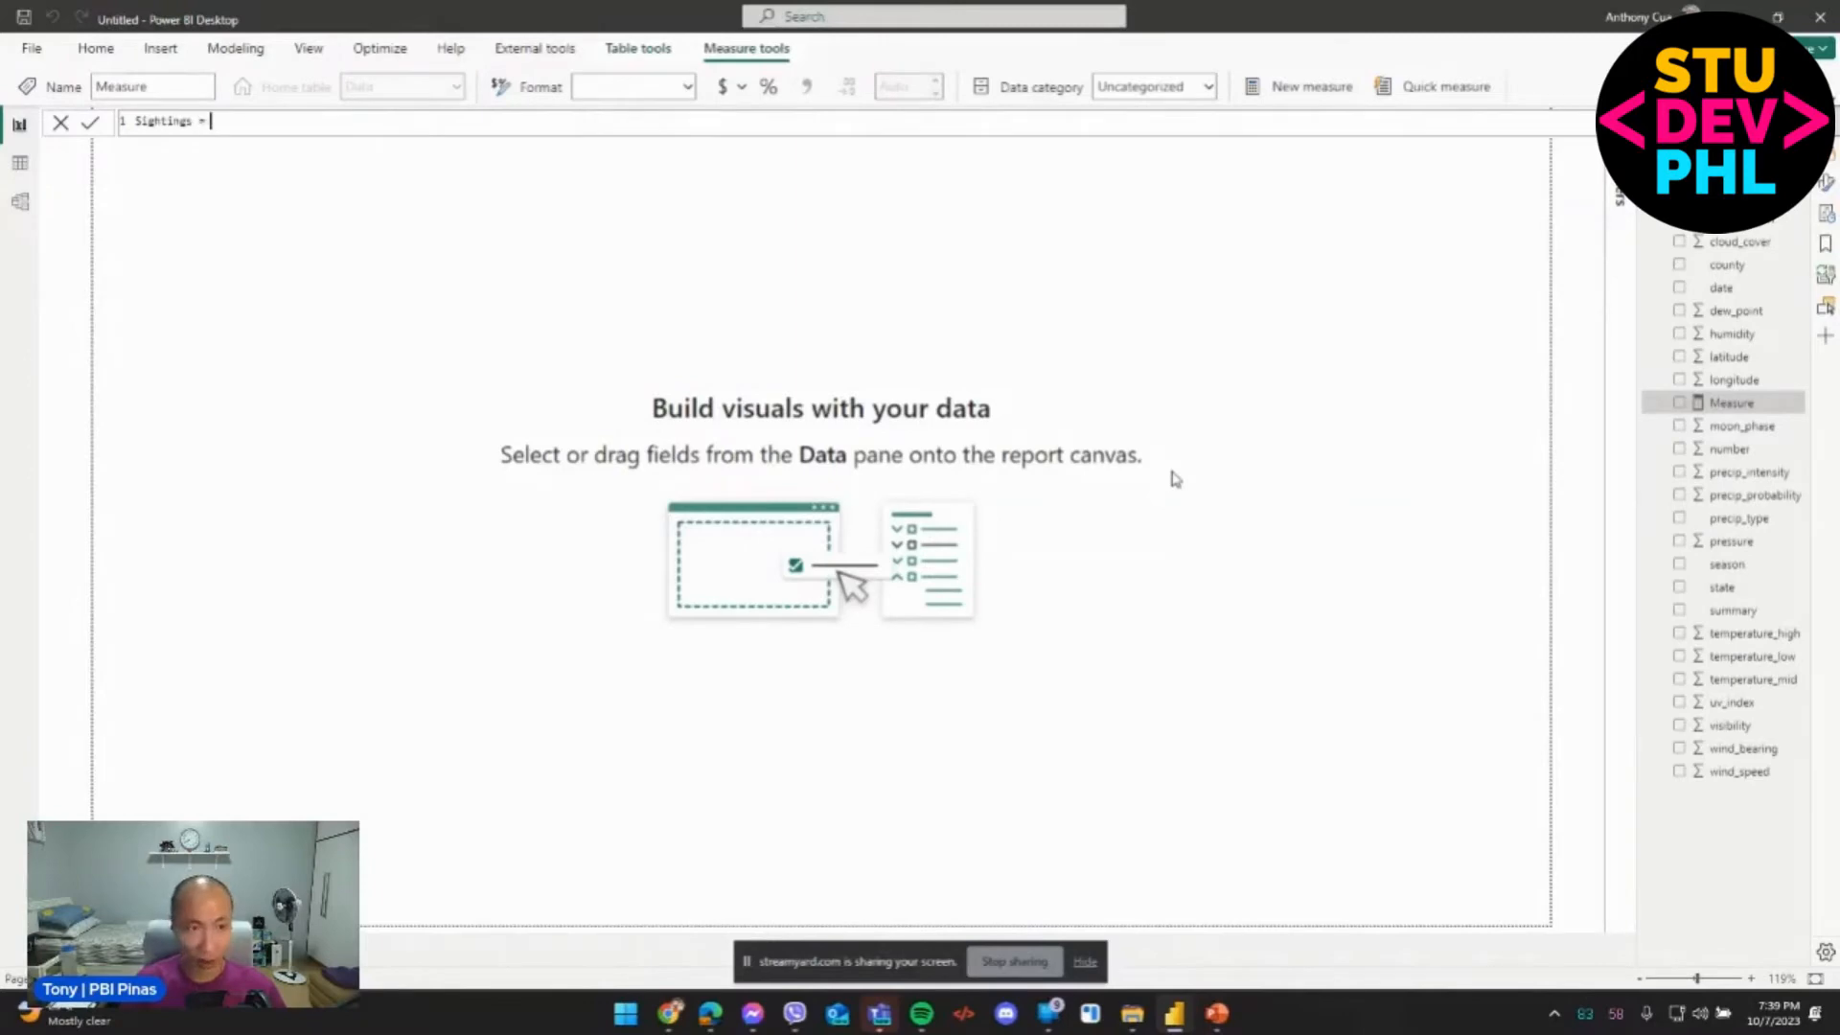
{"action": "type", "text": "COUNTROWS("}
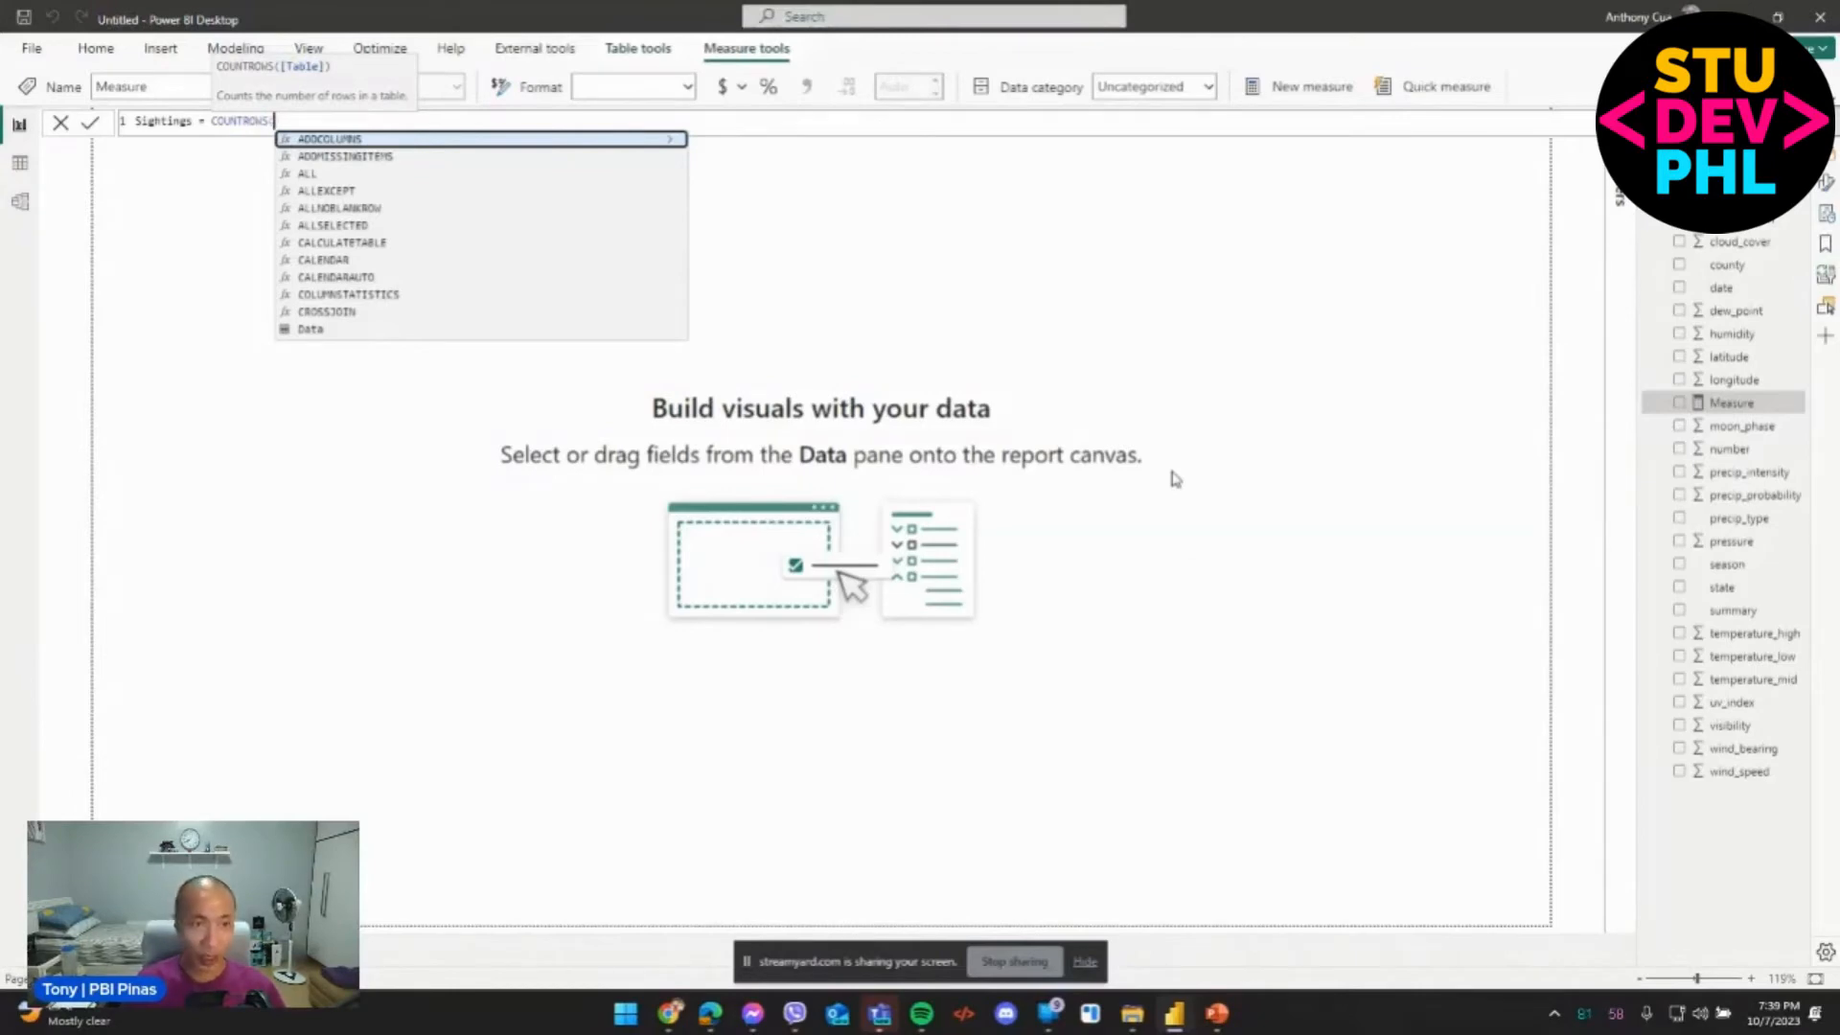
{"action": "type", "text": "Data"}
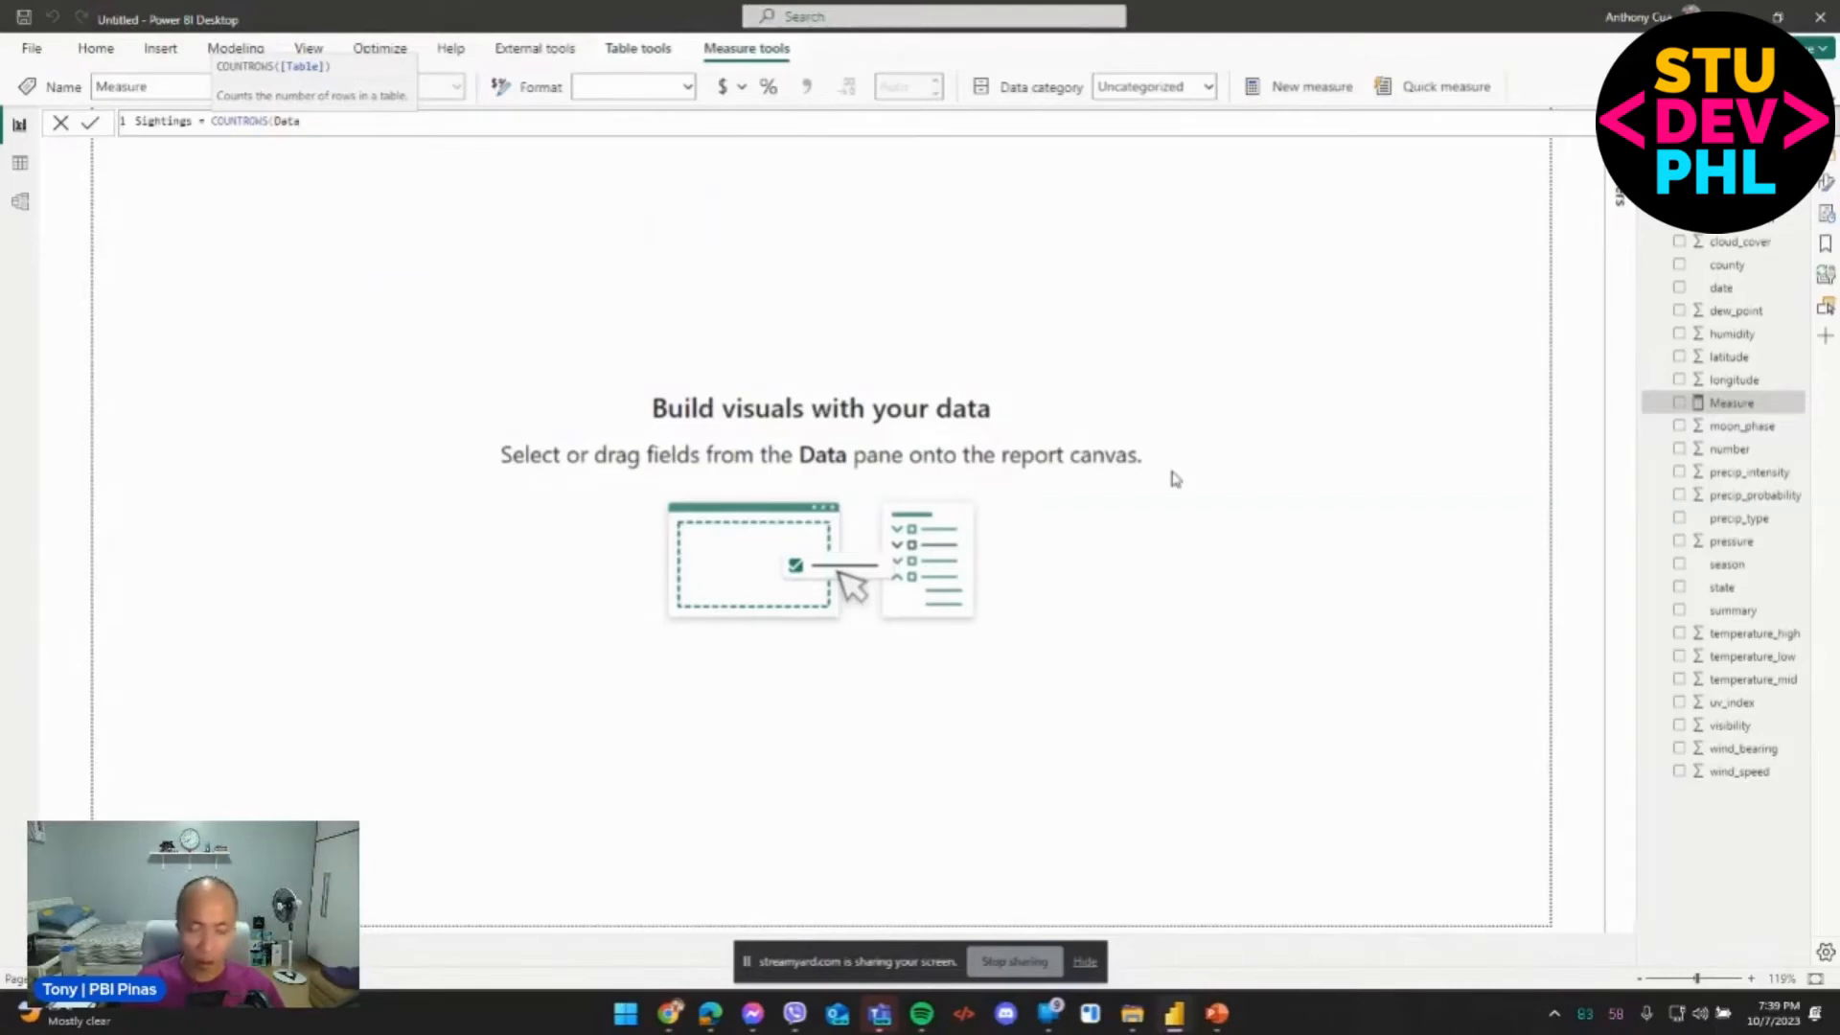
{"action": "type", "text": ")"}
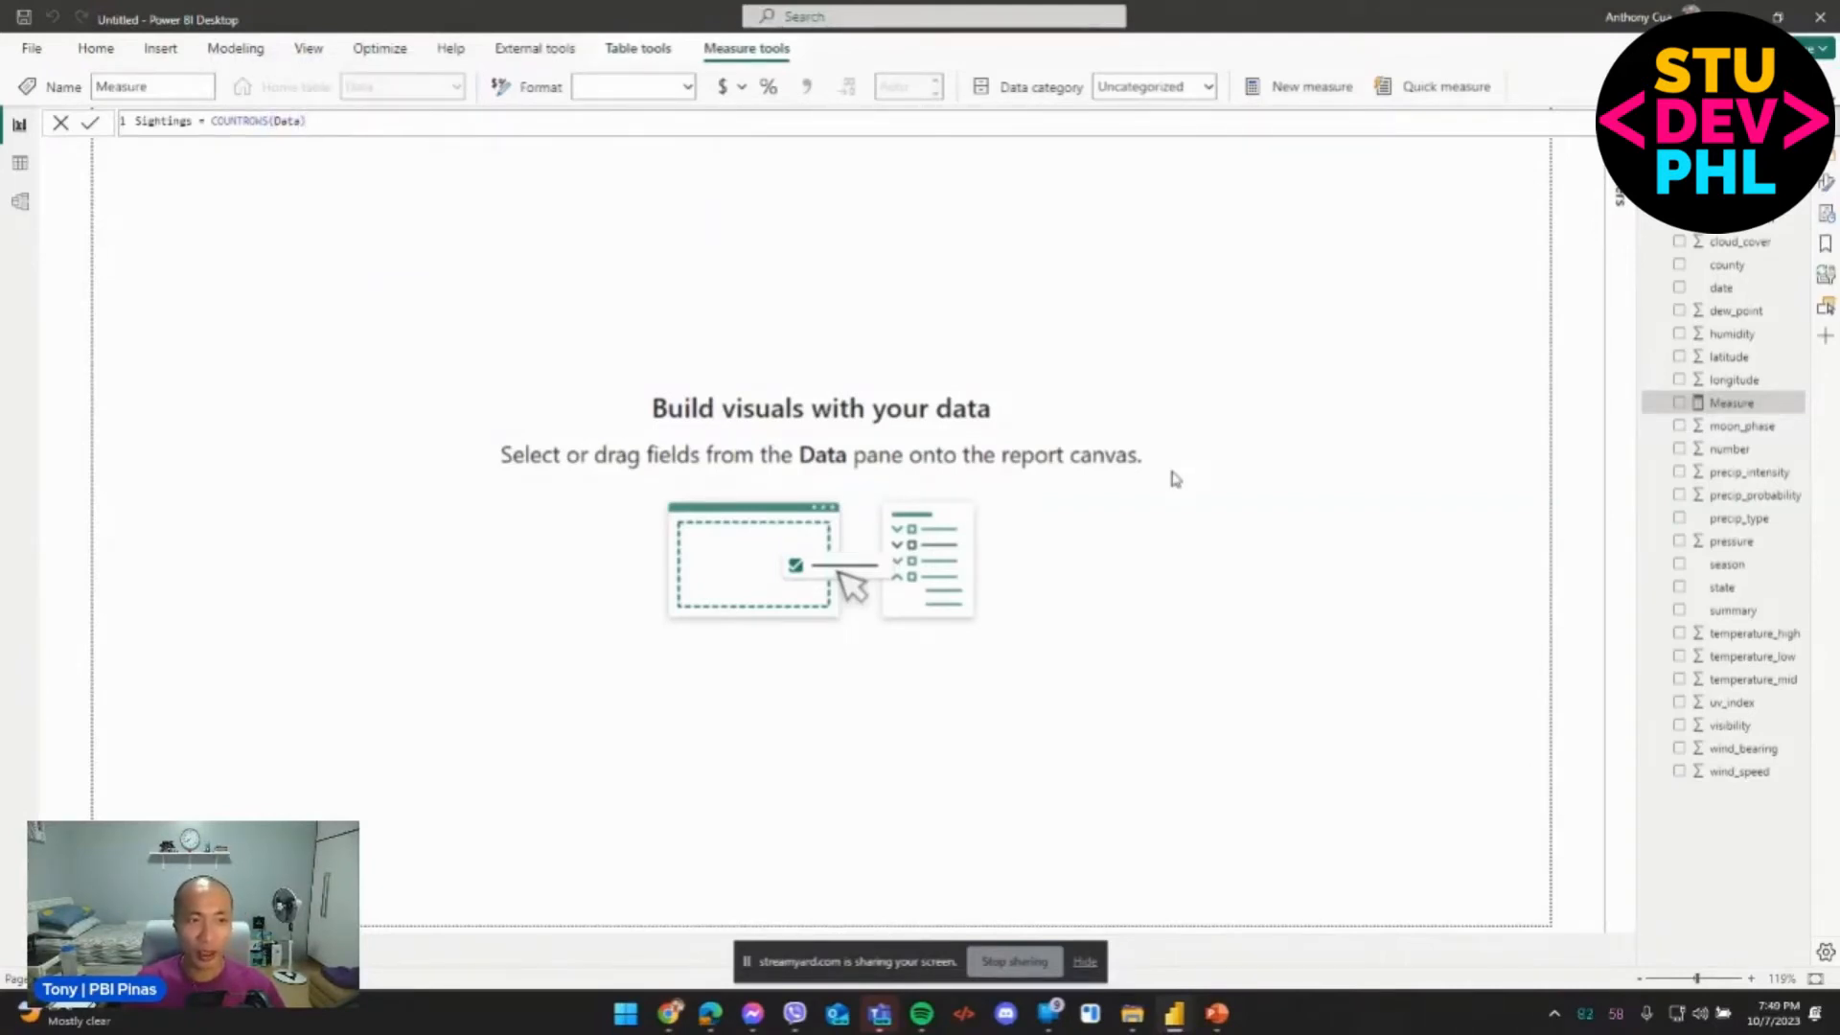
{"action": "key", "text": "Return"}
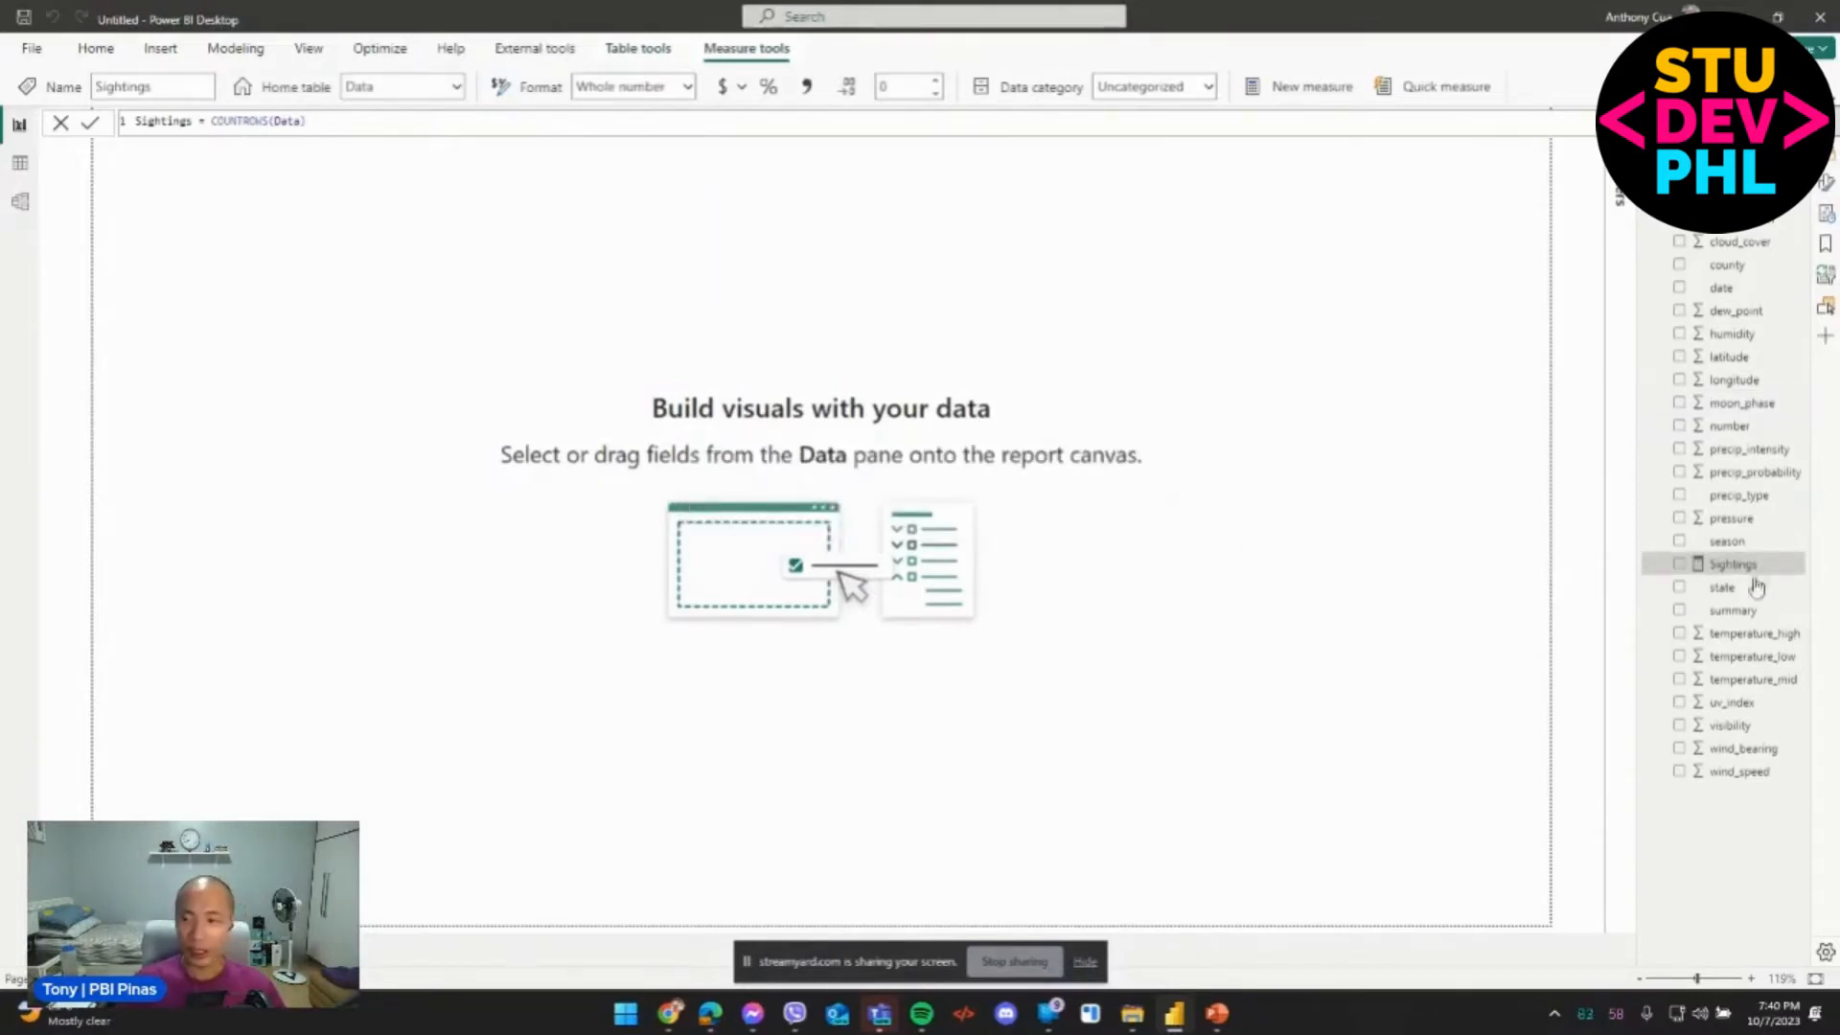
Add a card visual showing only the Sightings measure to the report canvas.
{"action": "left_click", "coordinate": [1679, 565]}
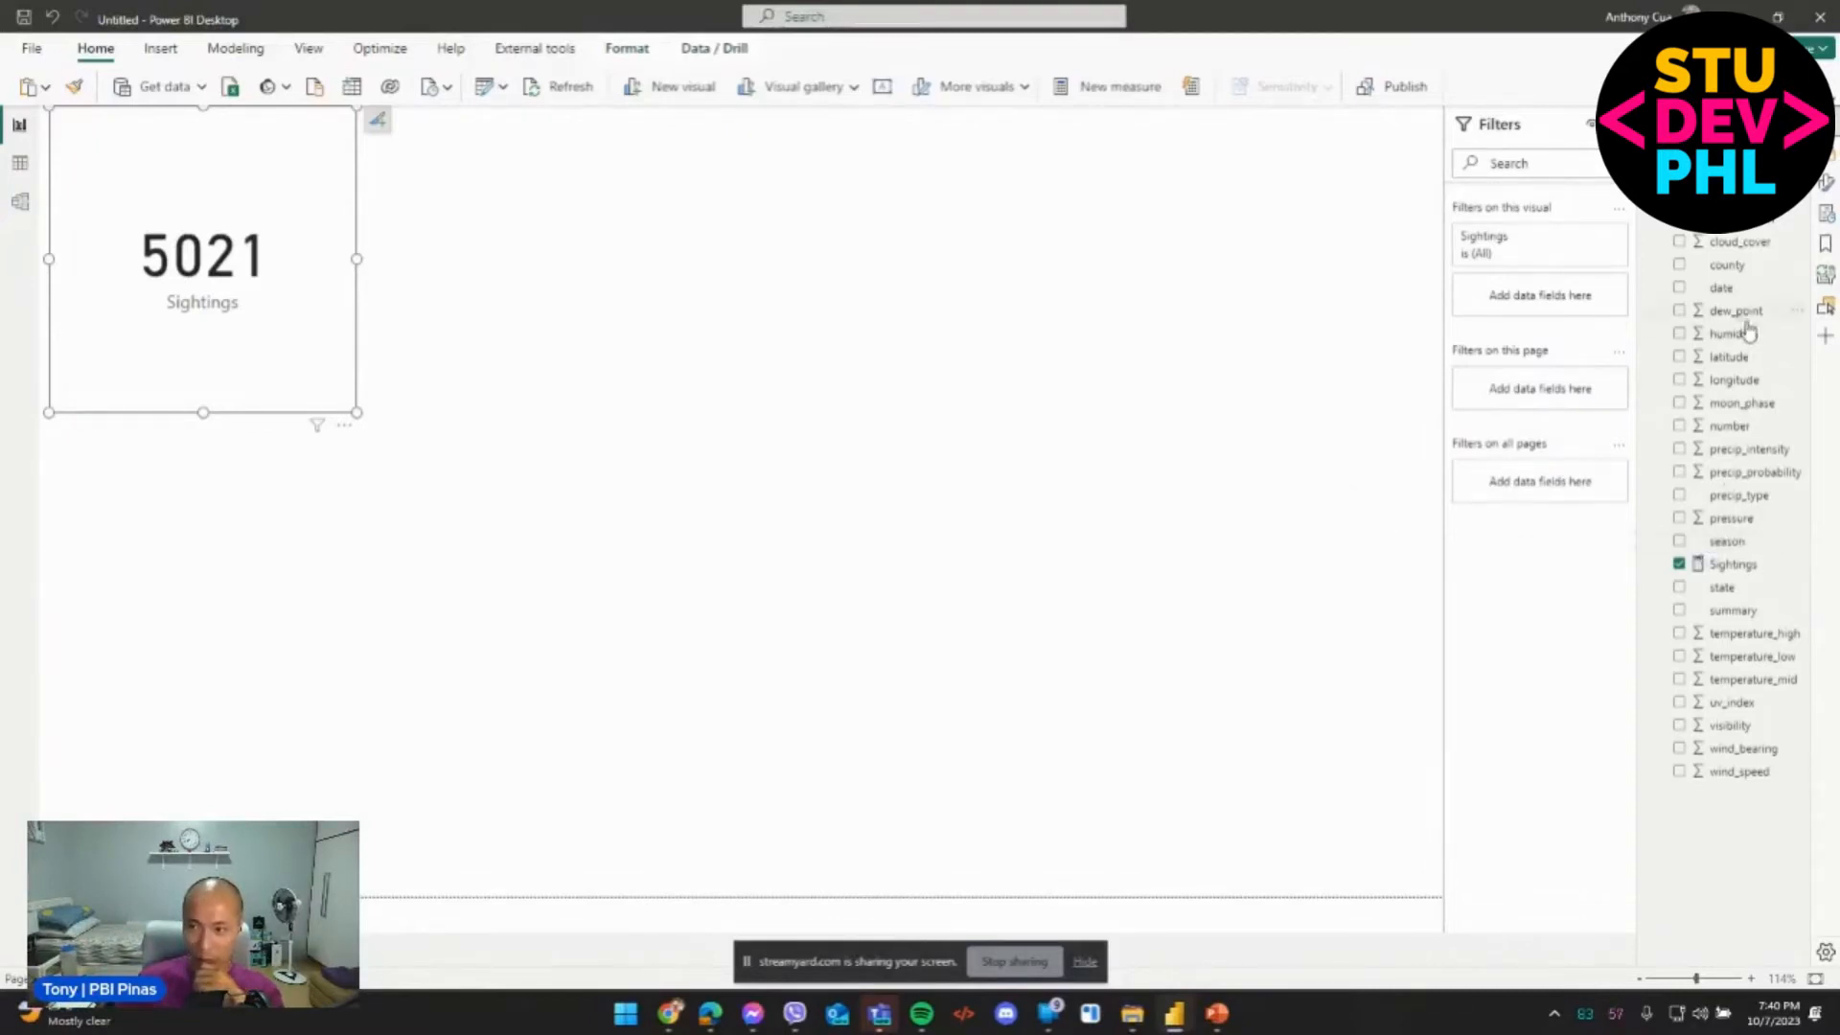
{"action": "left_click", "coordinate": [1679, 219]}
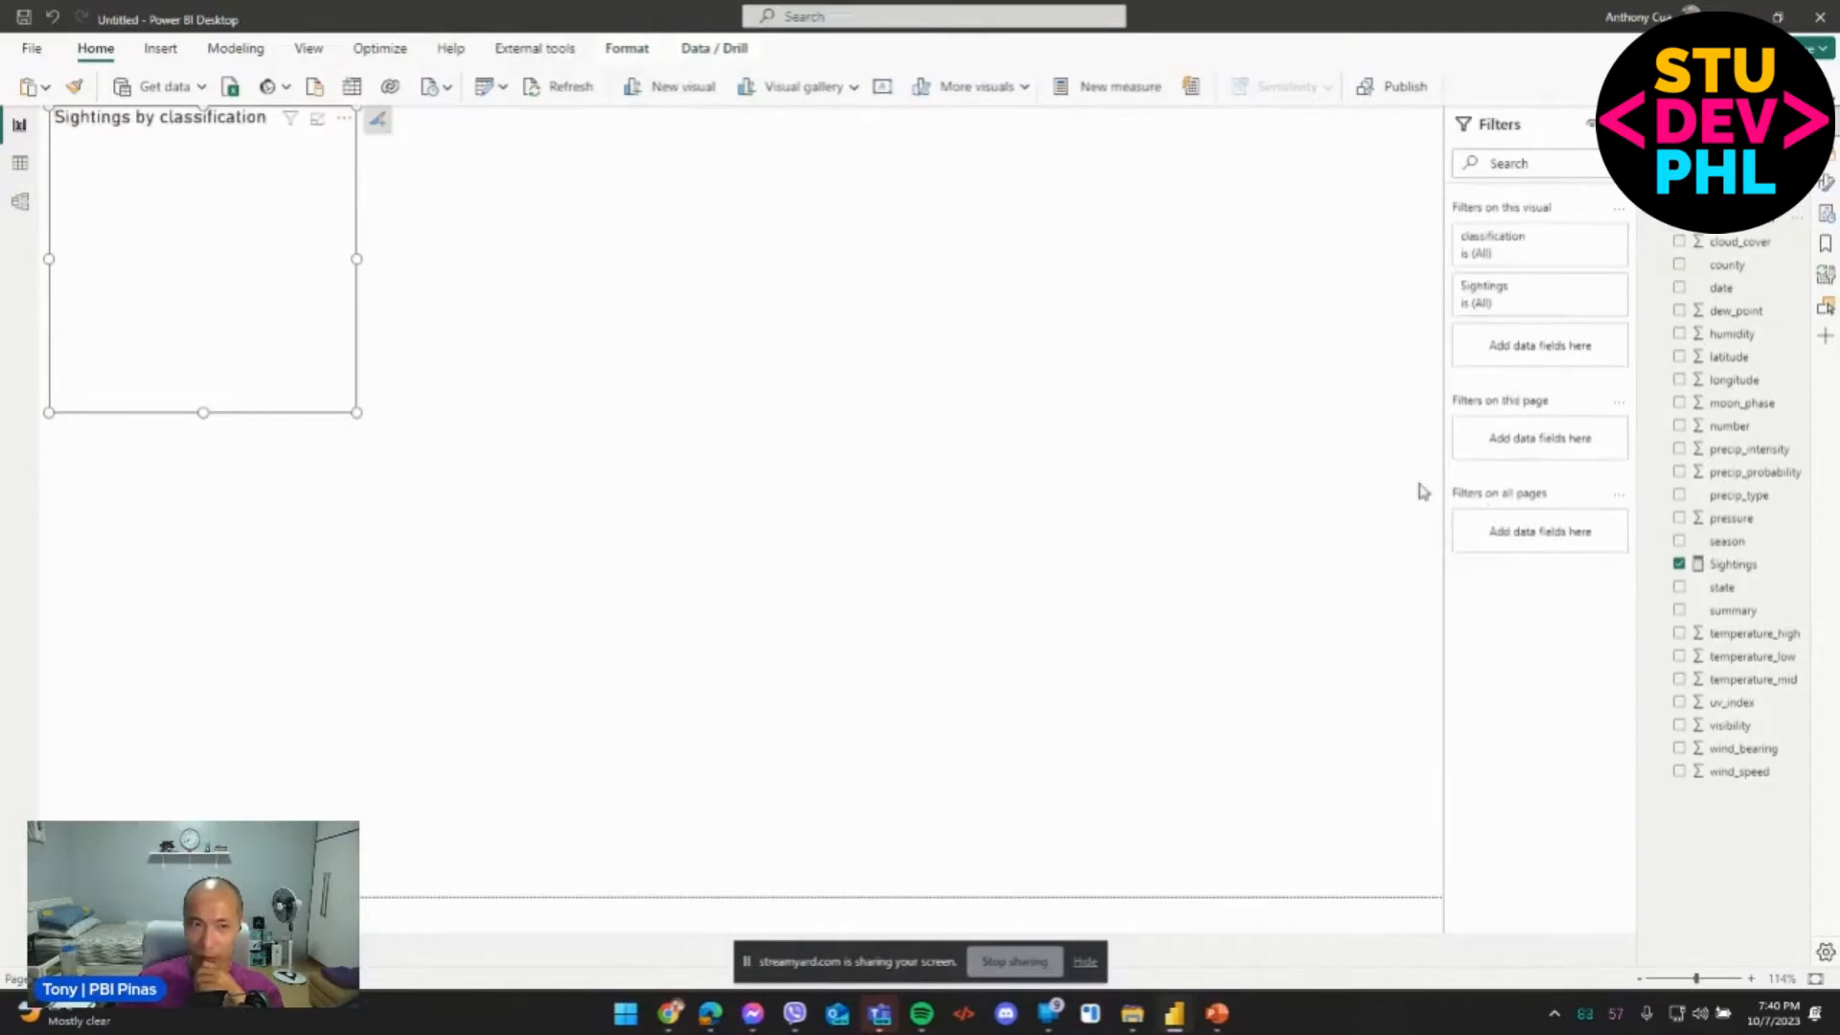
{"action": "left_click", "coordinate": [1679, 220]}
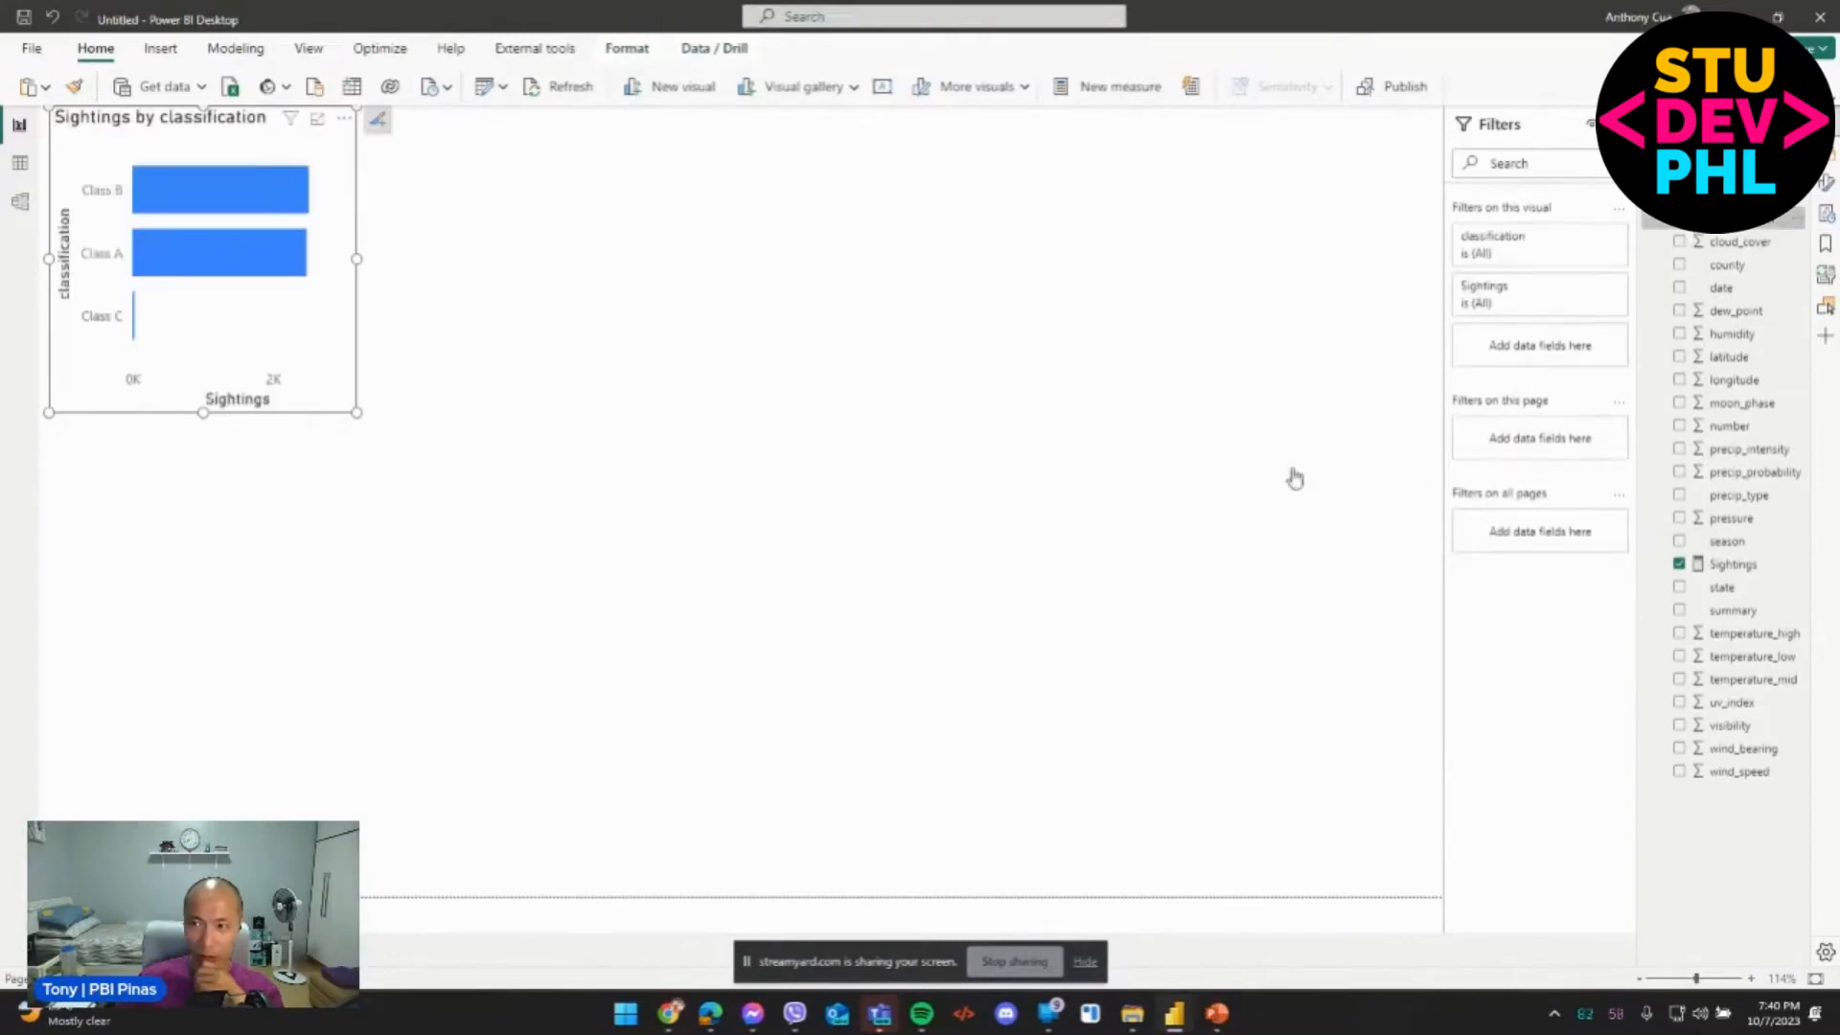
{"action": "left_click", "coordinate": [918, 679]}
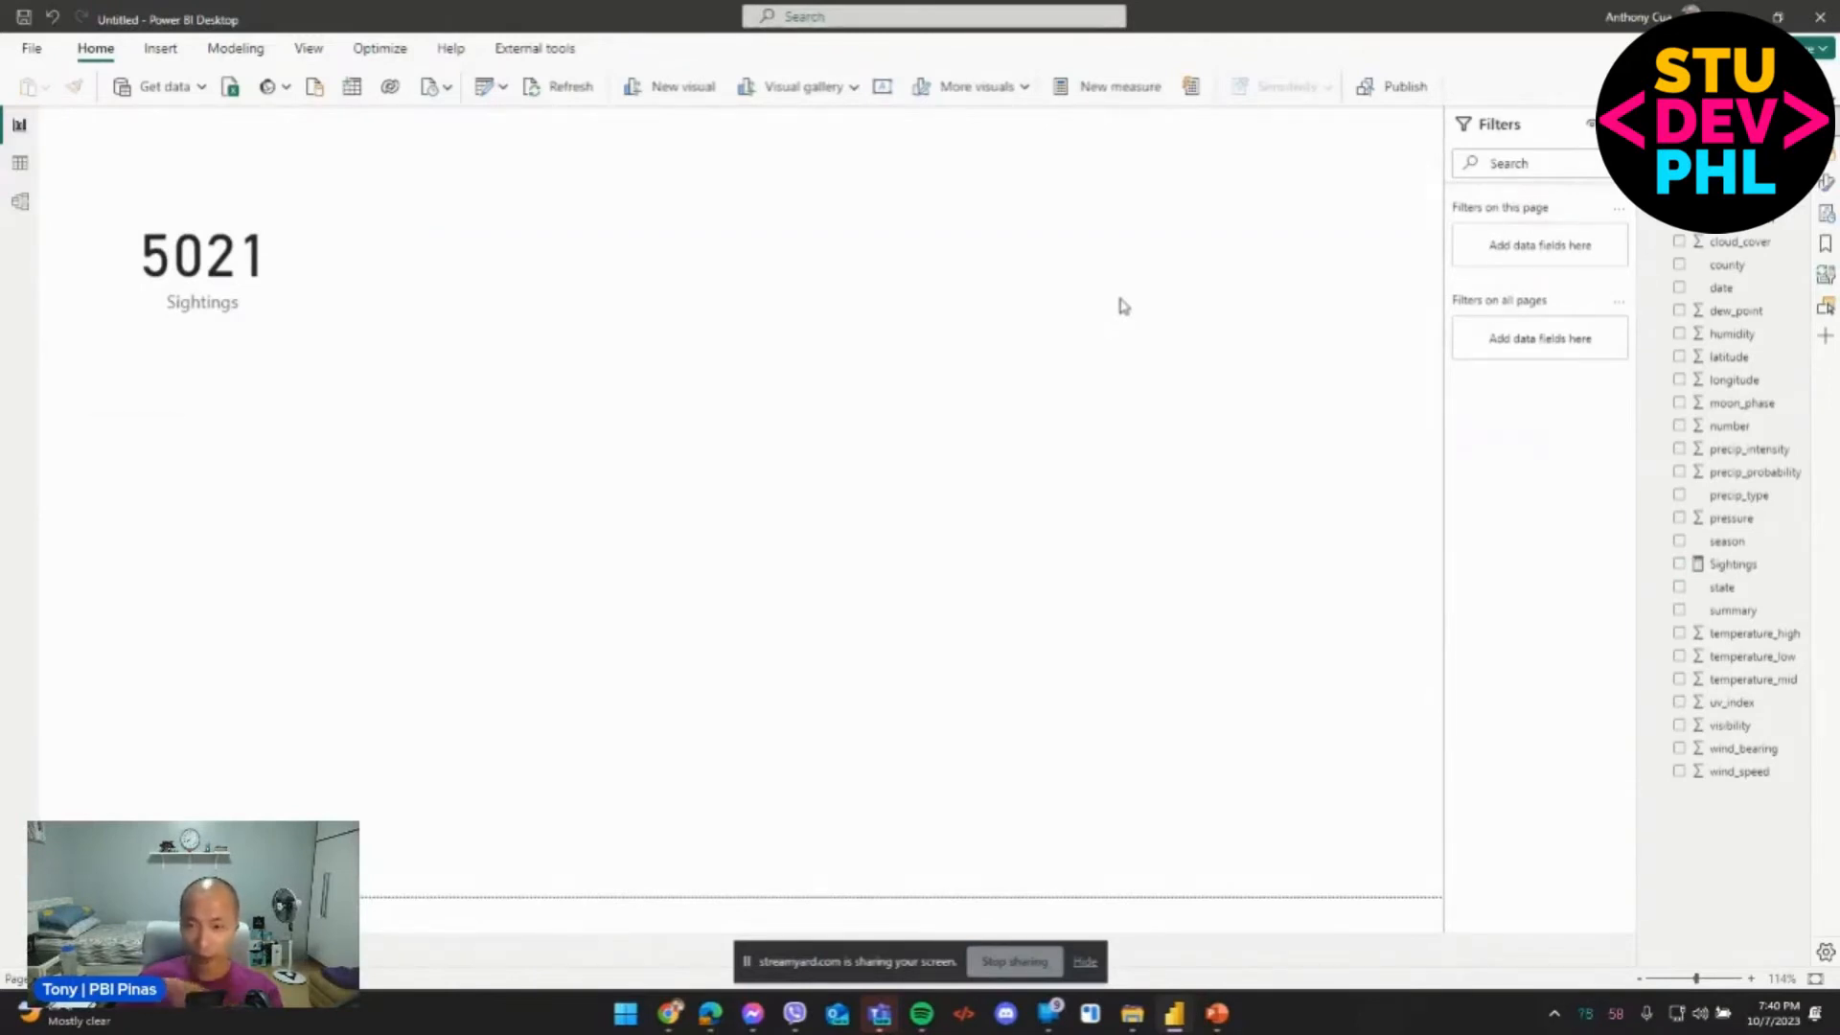
Add a separate table visual listing the classification field, and place it in the upper-right corner of the report page.
{"action": "right_click", "coordinate": [925, 280]}
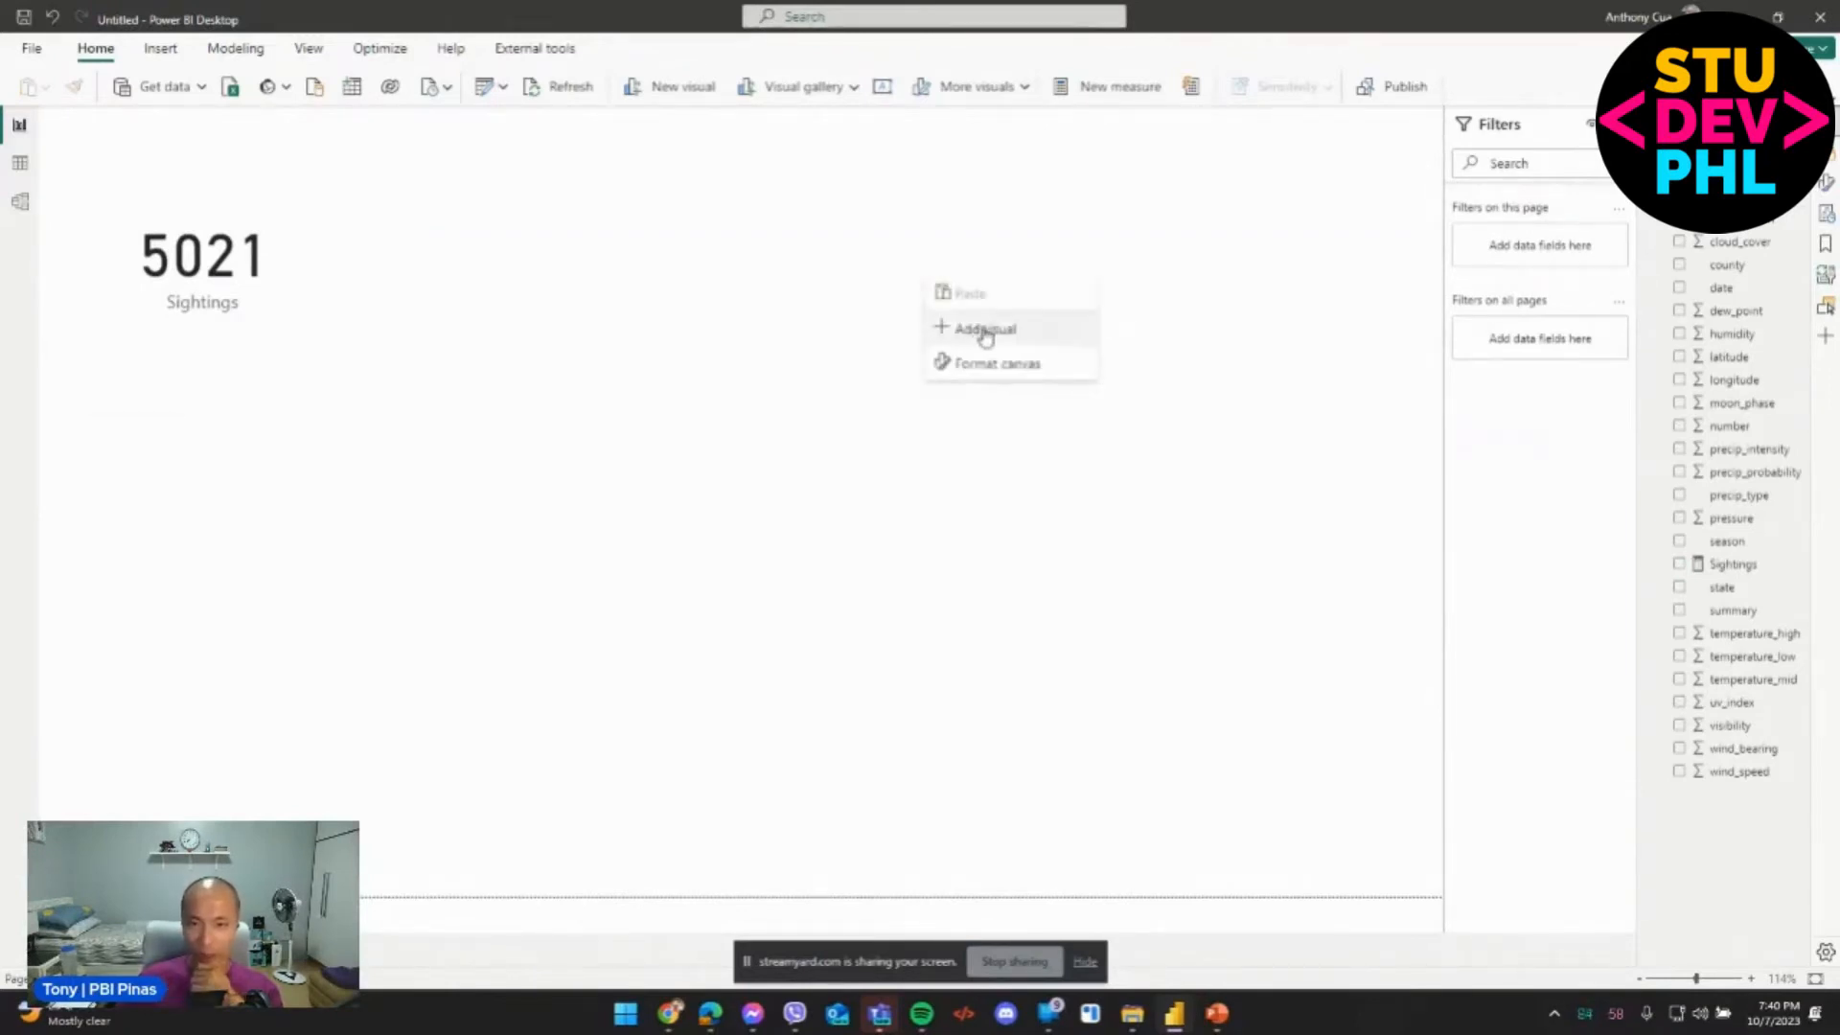
{"action": "left_click", "coordinate": [1151, 331]}
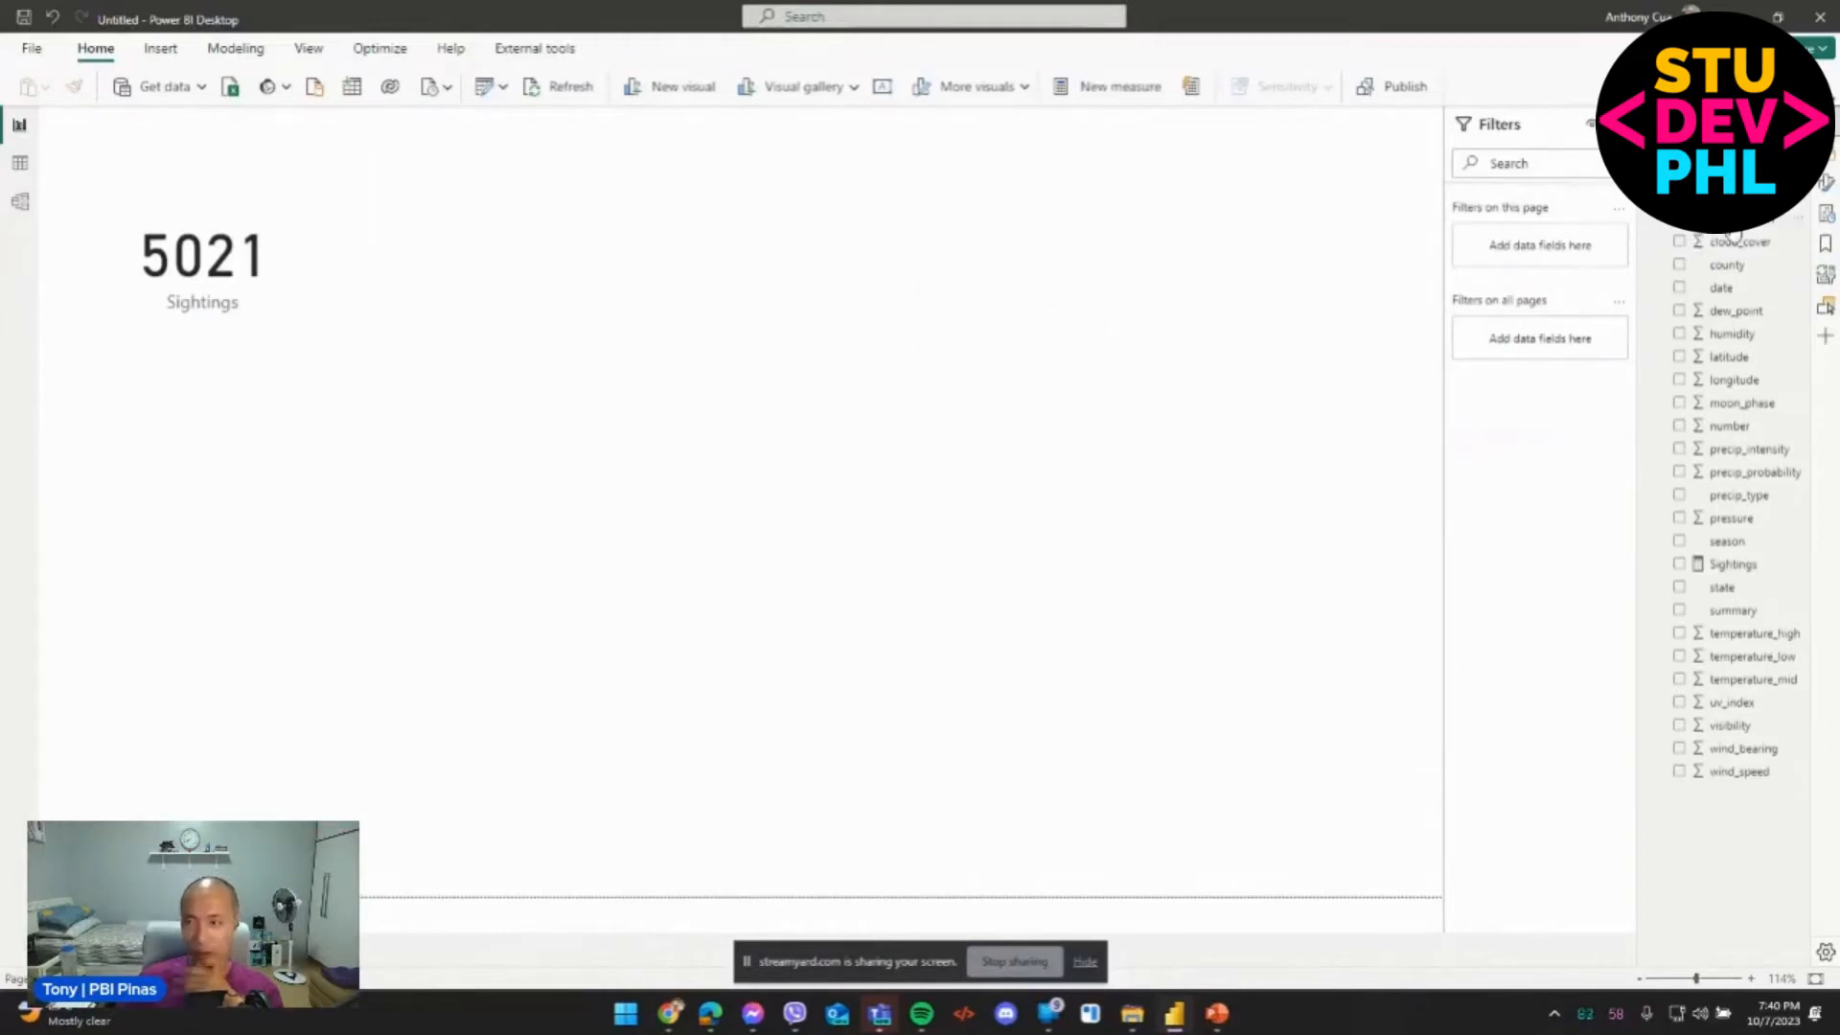
{"action": "left_click", "coordinate": [1680, 226]}
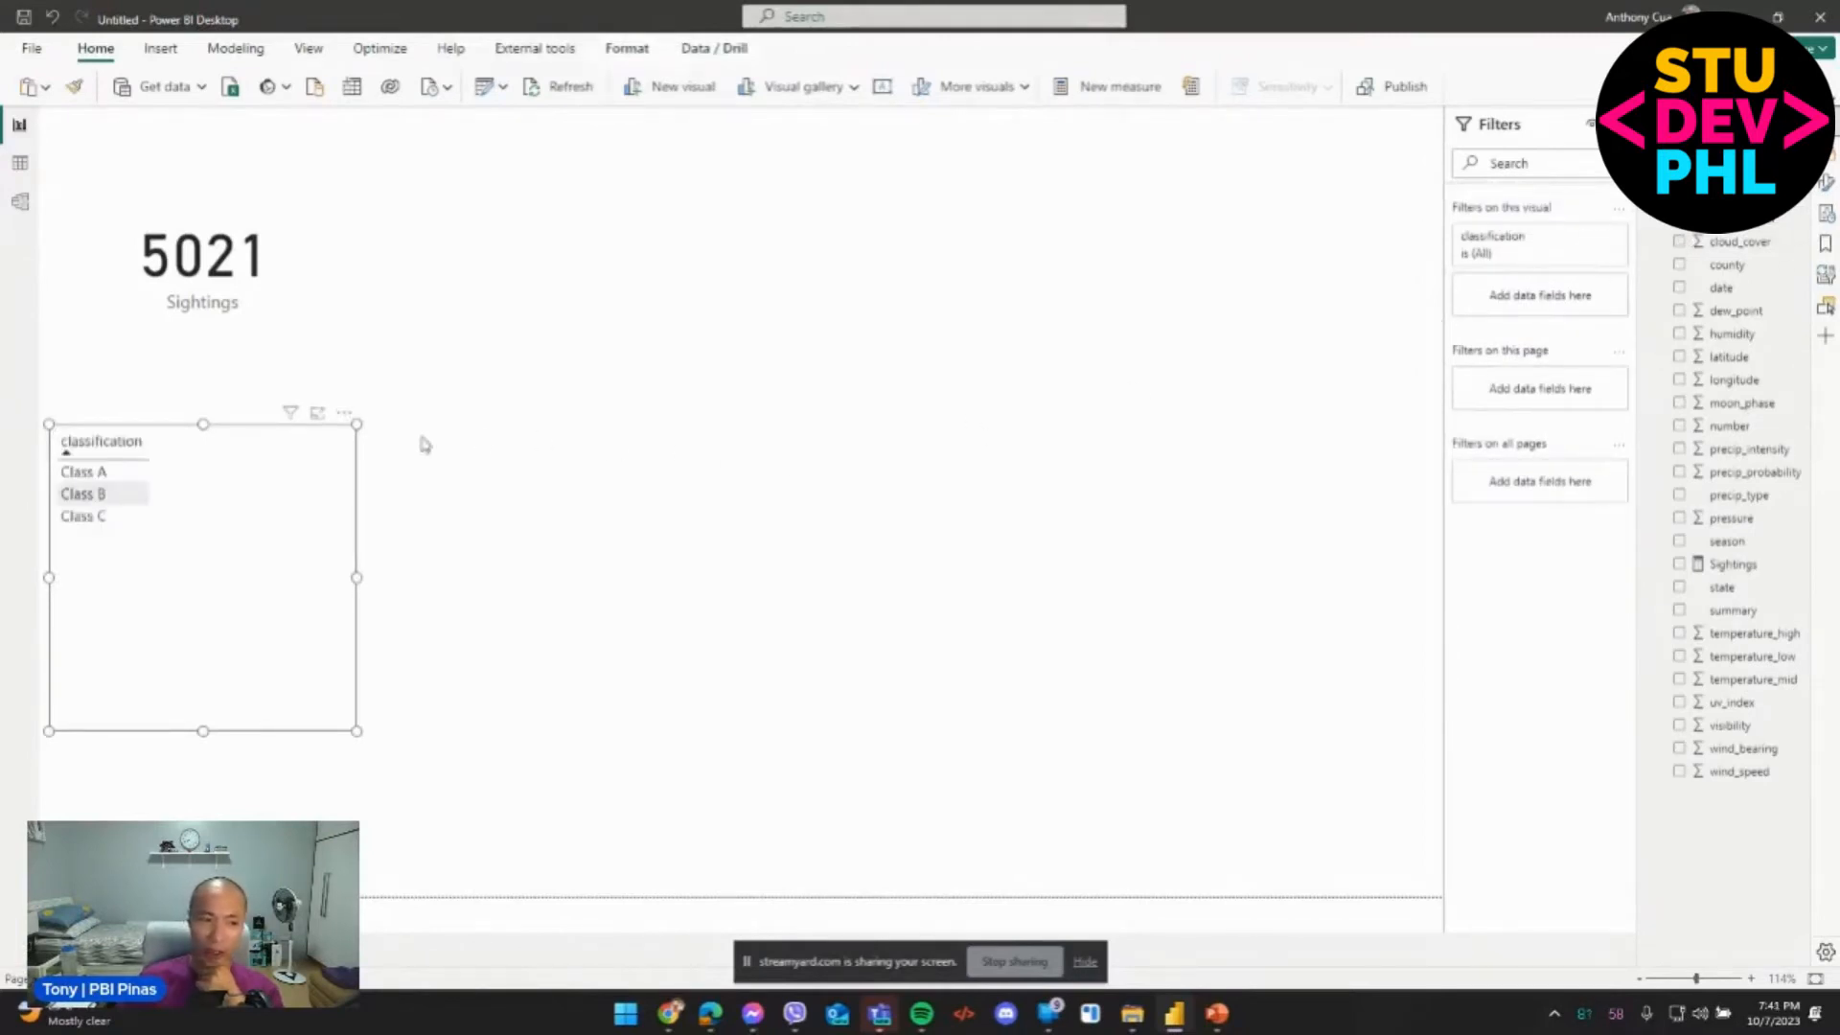
{"action": "left_click_drag", "start_coordinate": [345, 419], "coordinate": [1437, 147]}
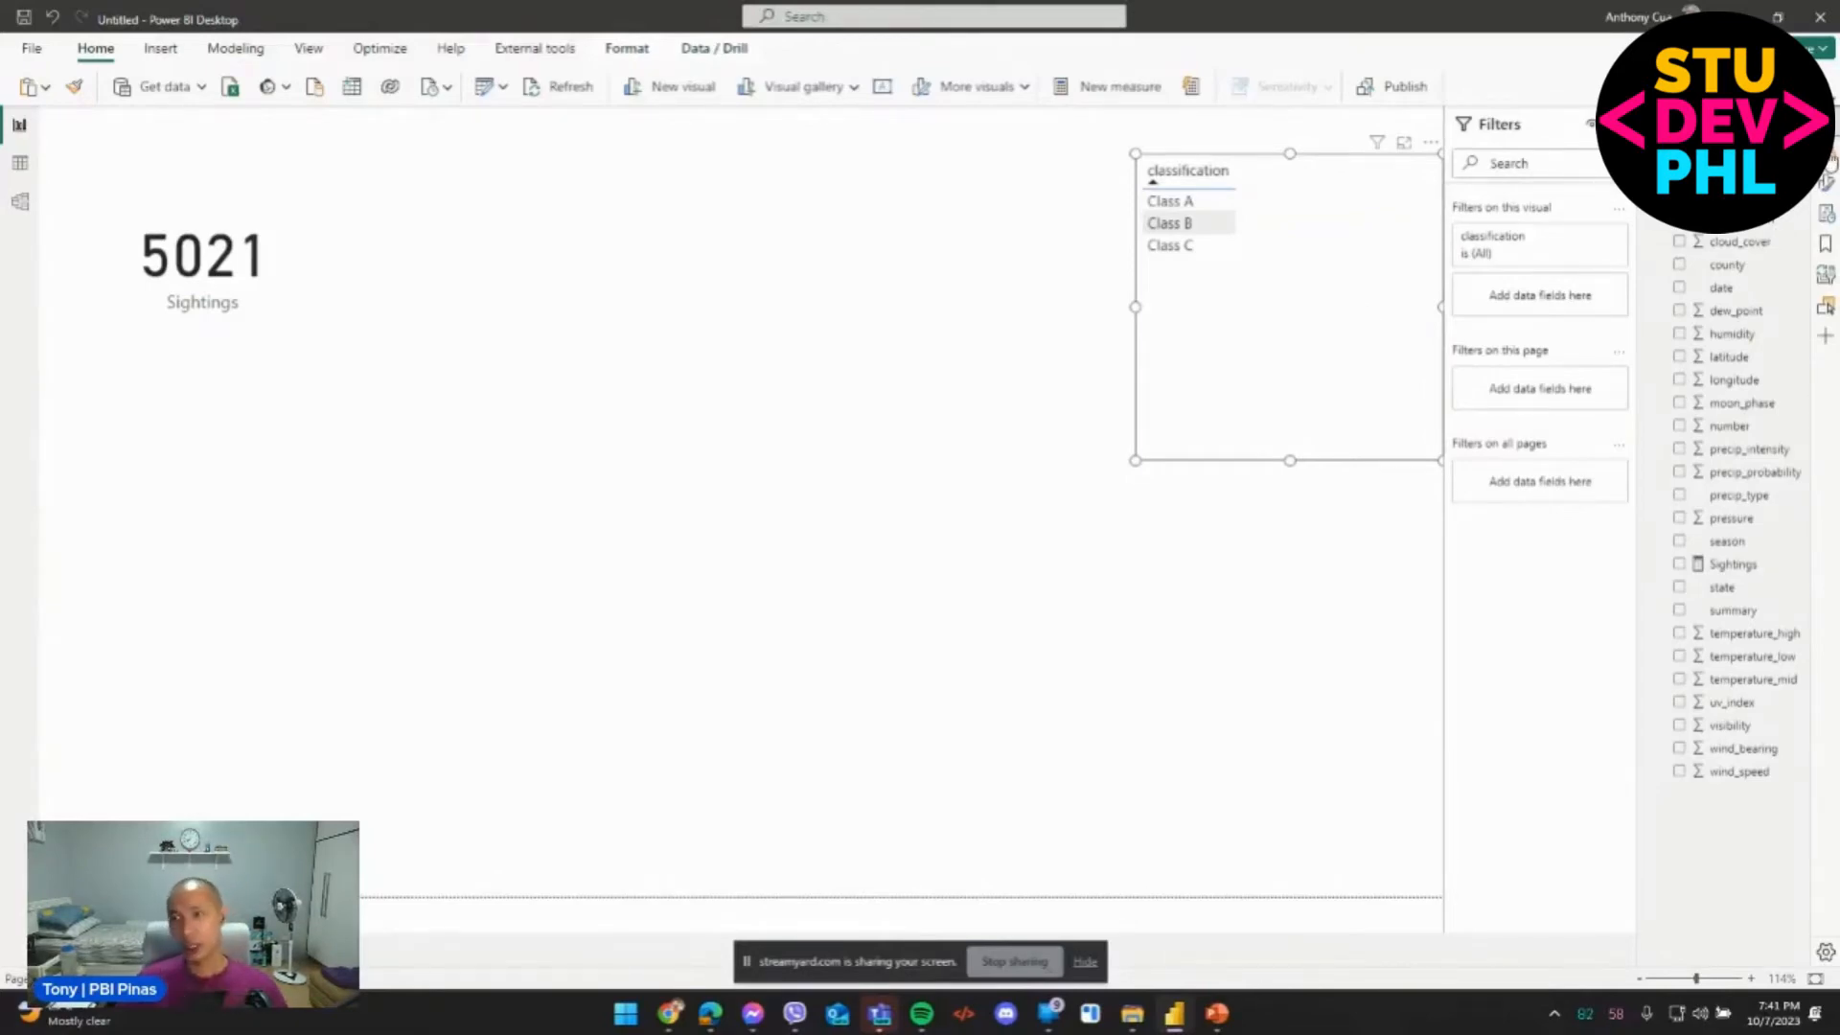
Open the Build a visual, Data, Format, Performance analyzer, Bookmarks, Sync slicers and Selection panes side by side.
{"action": "left_click", "coordinate": [1829, 167]}
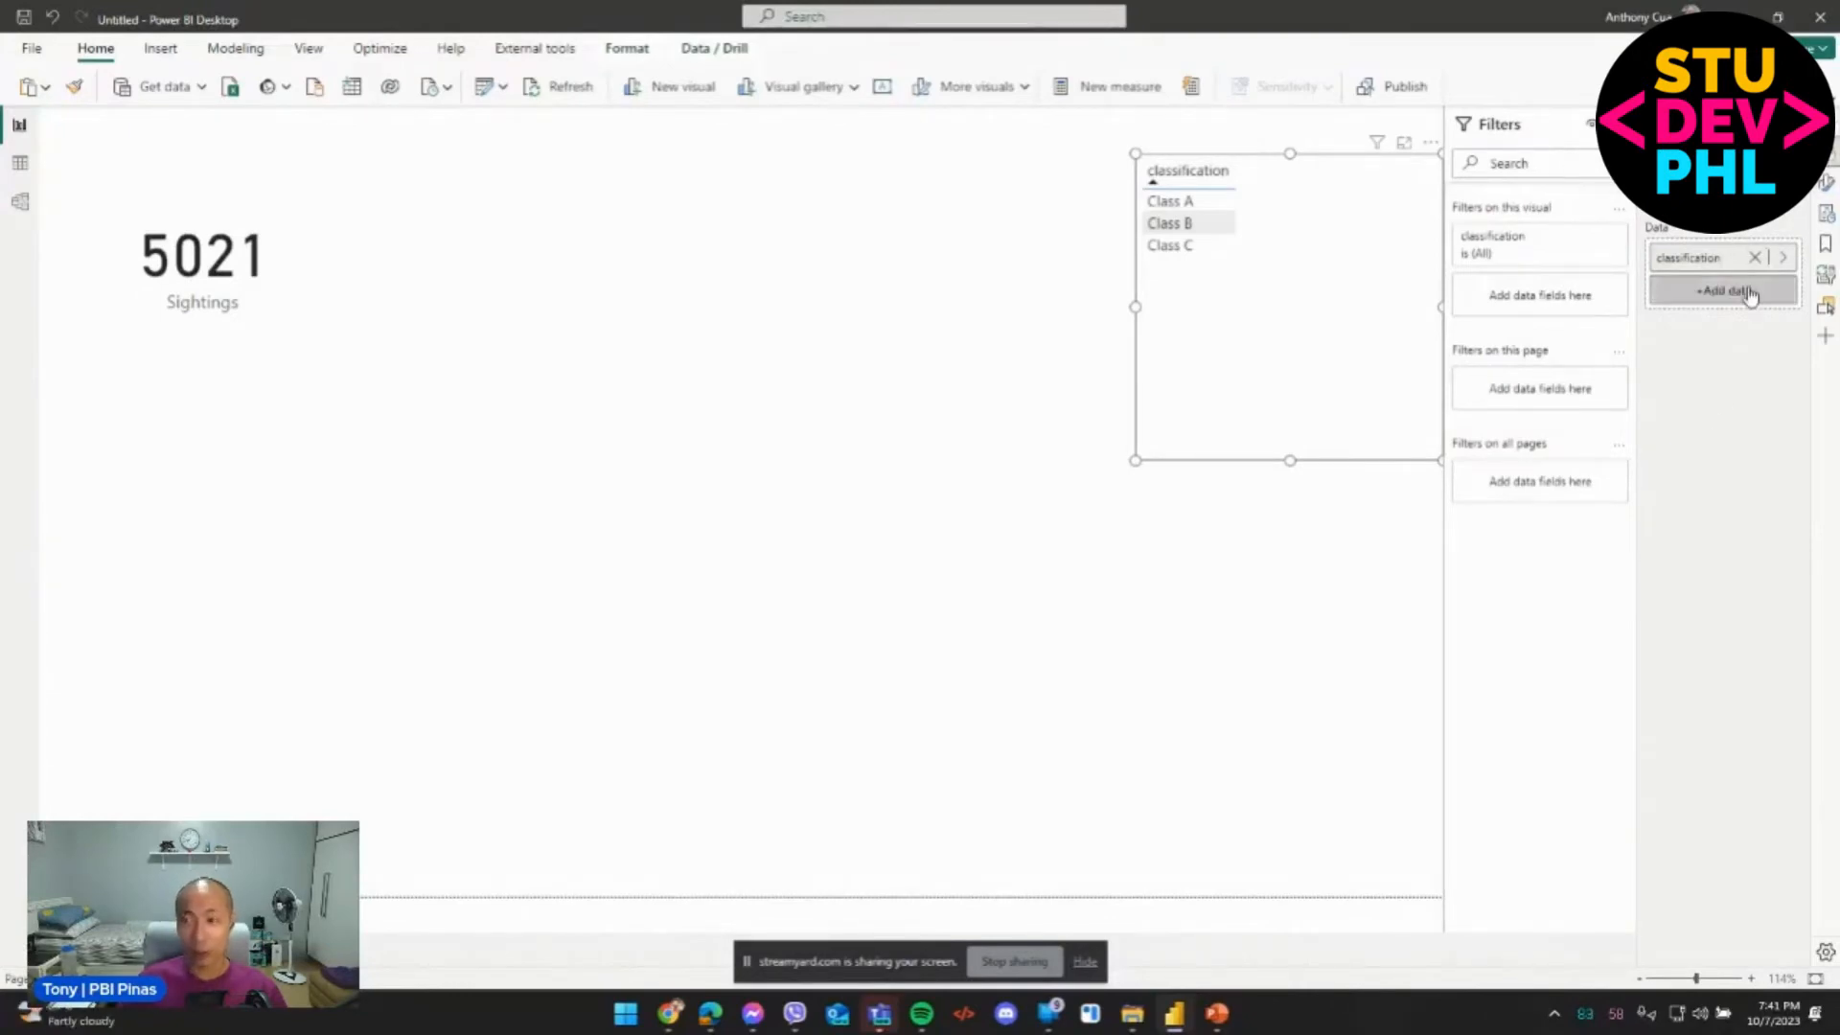
{"action": "left_click", "coordinate": [1825, 125]}
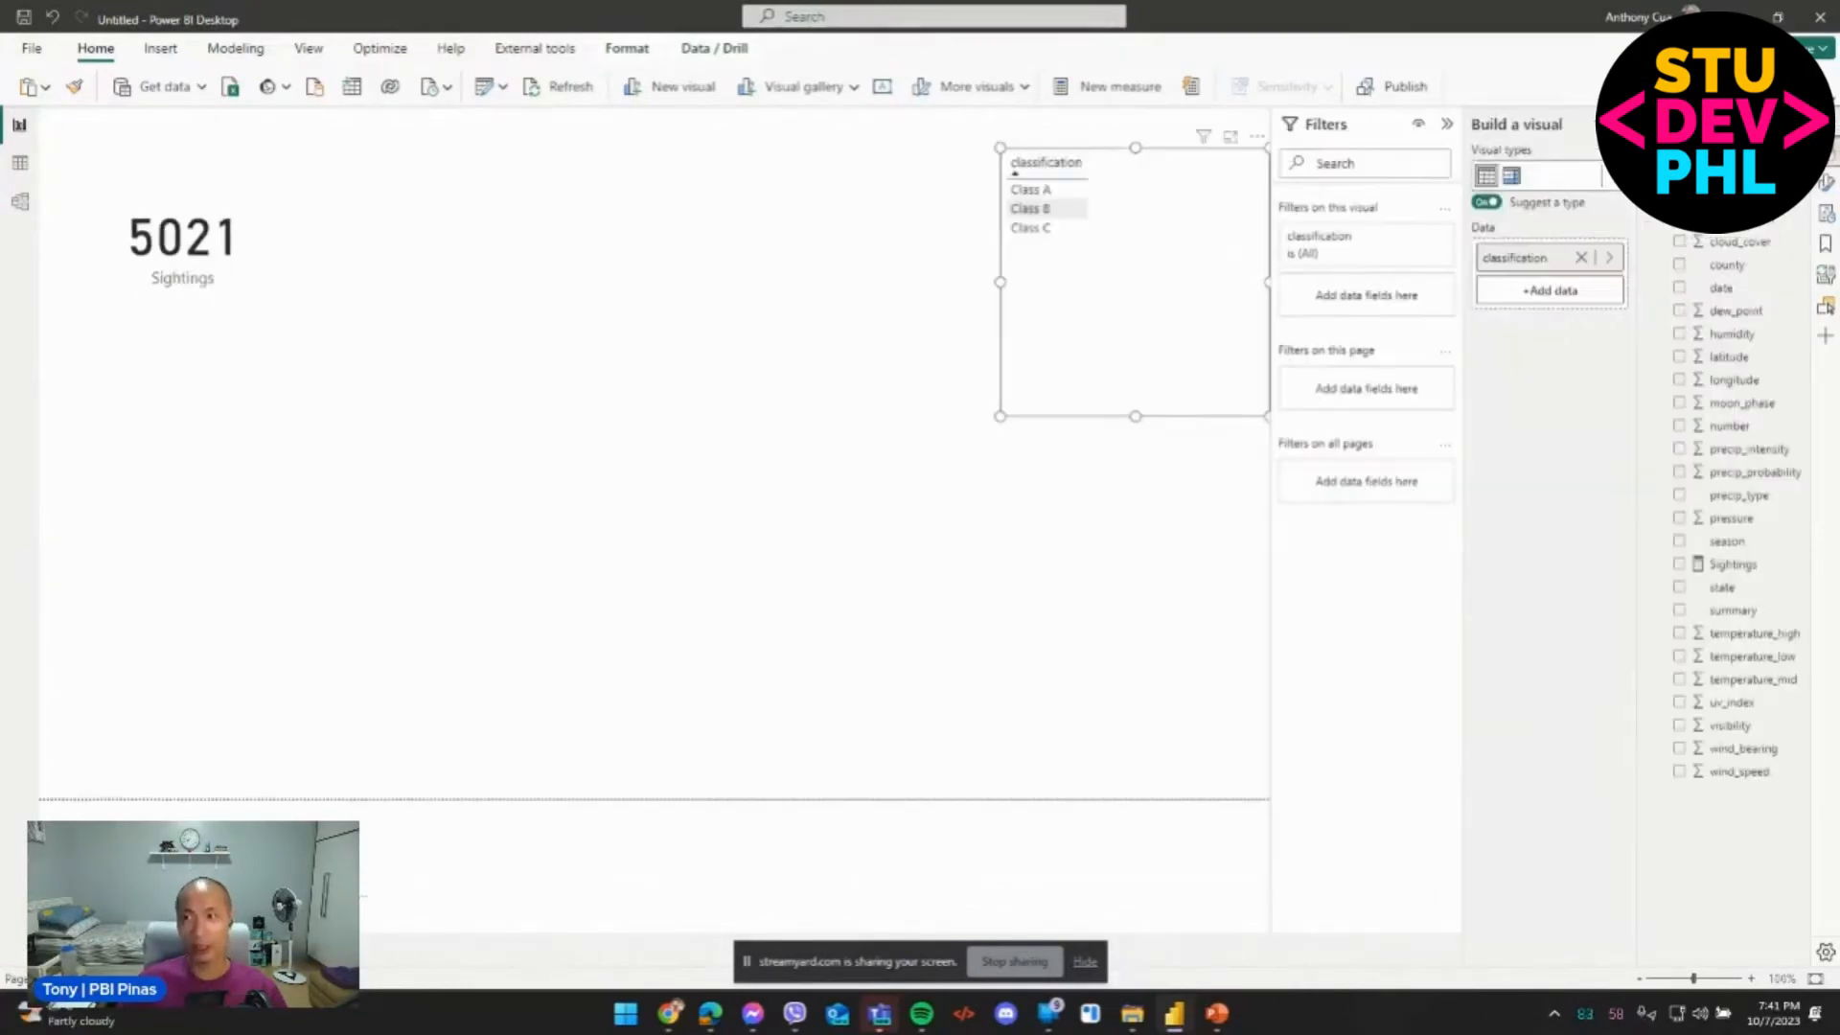
{"action": "left_click", "coordinate": [1827, 184]}
{"action": "left_click", "coordinate": [1825, 212]}
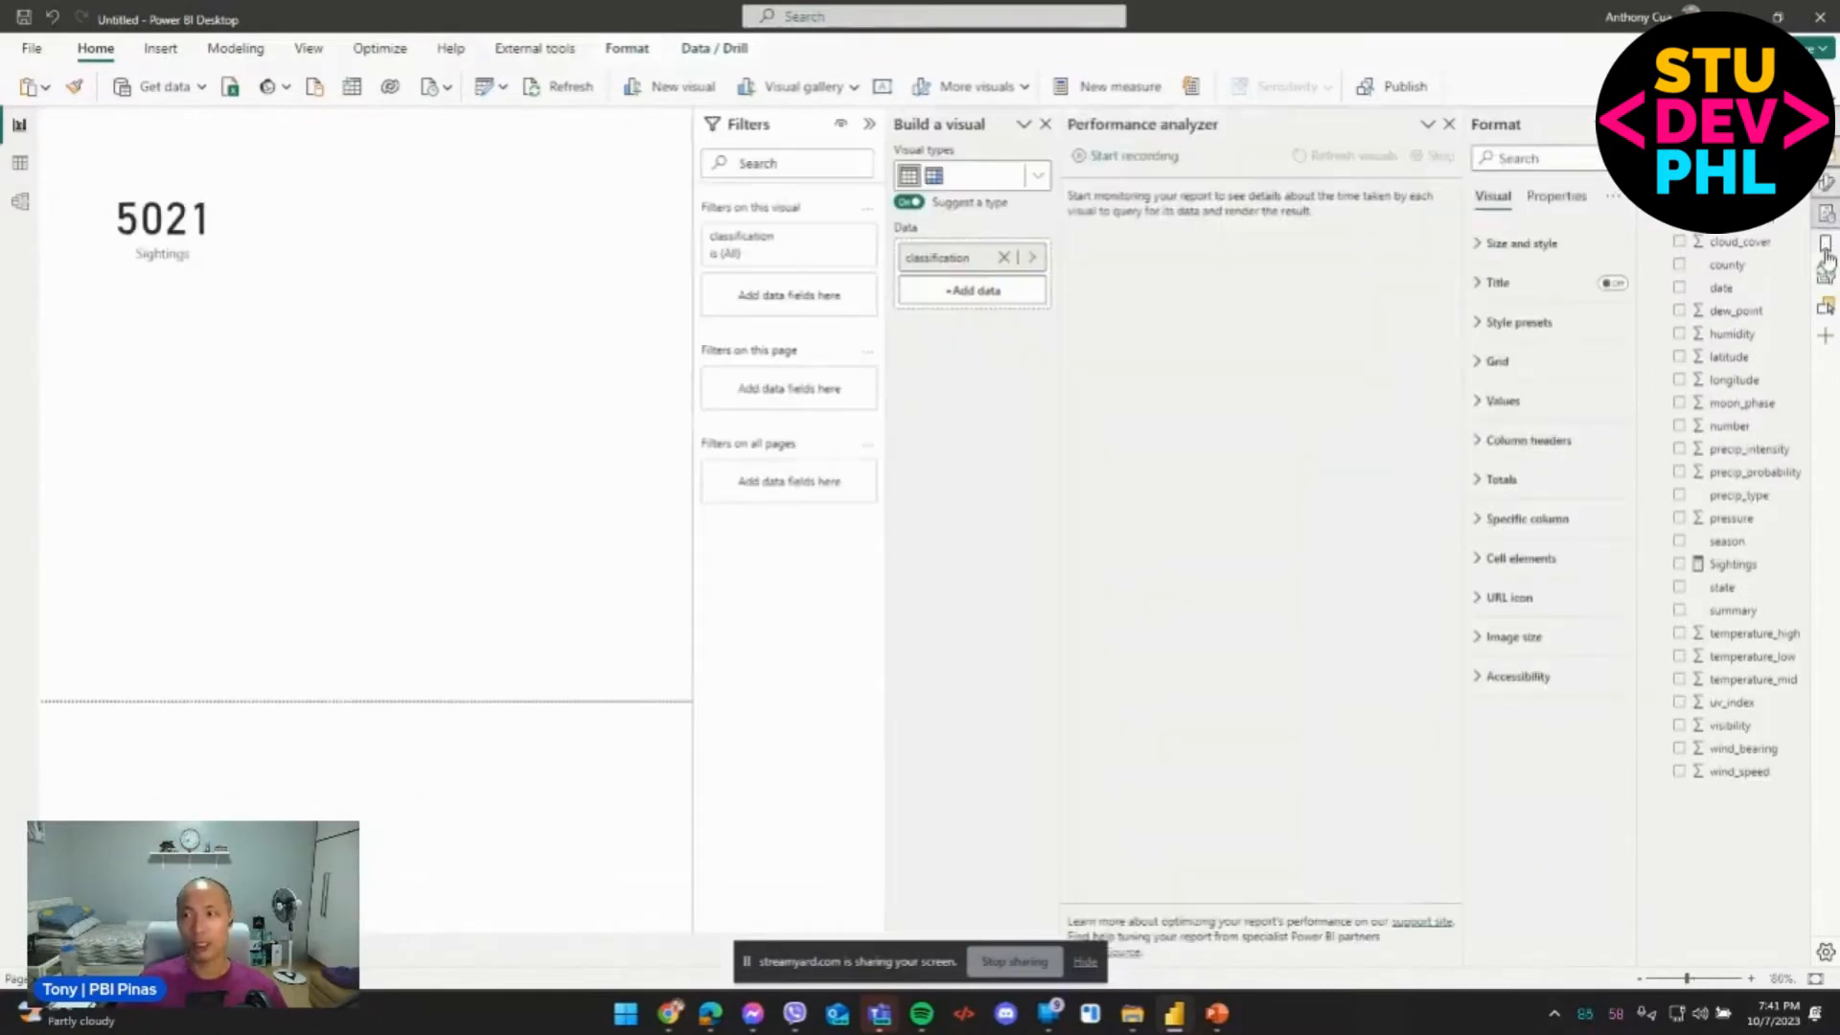
{"action": "left_click", "coordinate": [1825, 244]}
{"action": "left_click", "coordinate": [1826, 278]}
{"action": "left_click", "coordinate": [1825, 308]}
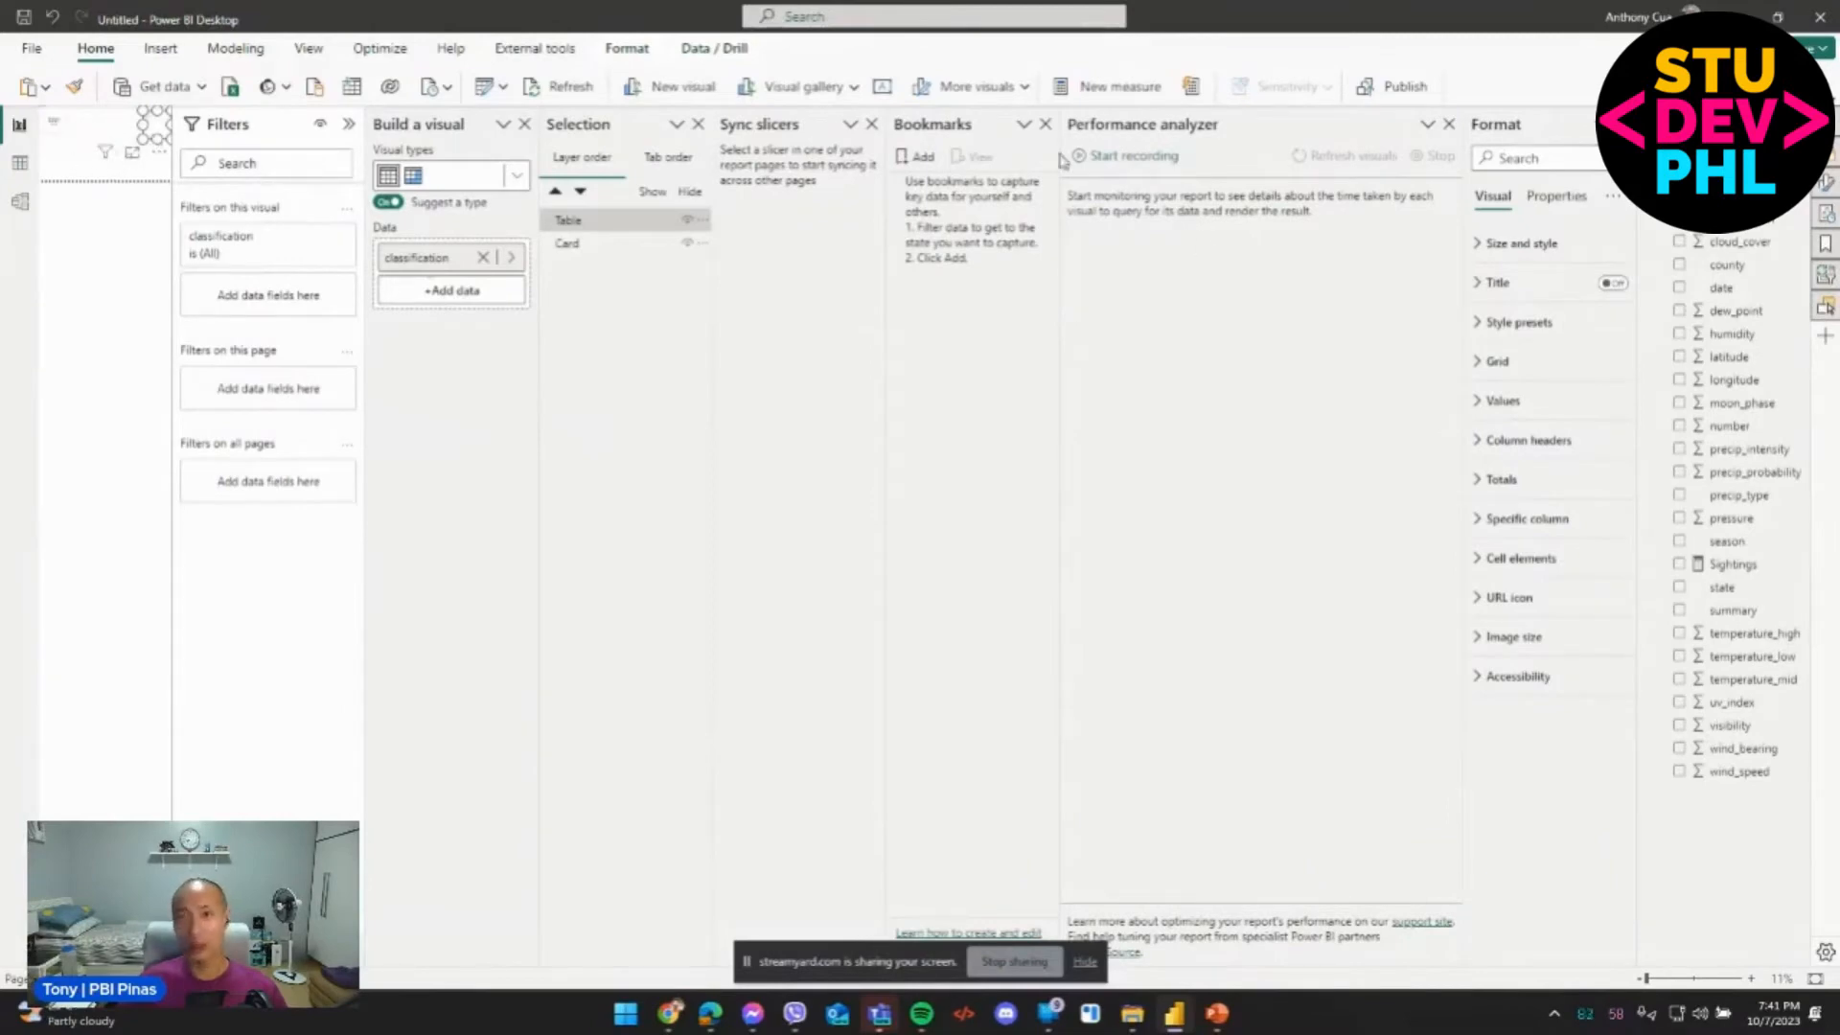
Close all extra panes except Build a visual and Data, collapse the Filters pane, and look over the available visual types.
{"action": "left_click", "coordinate": [1448, 126]}
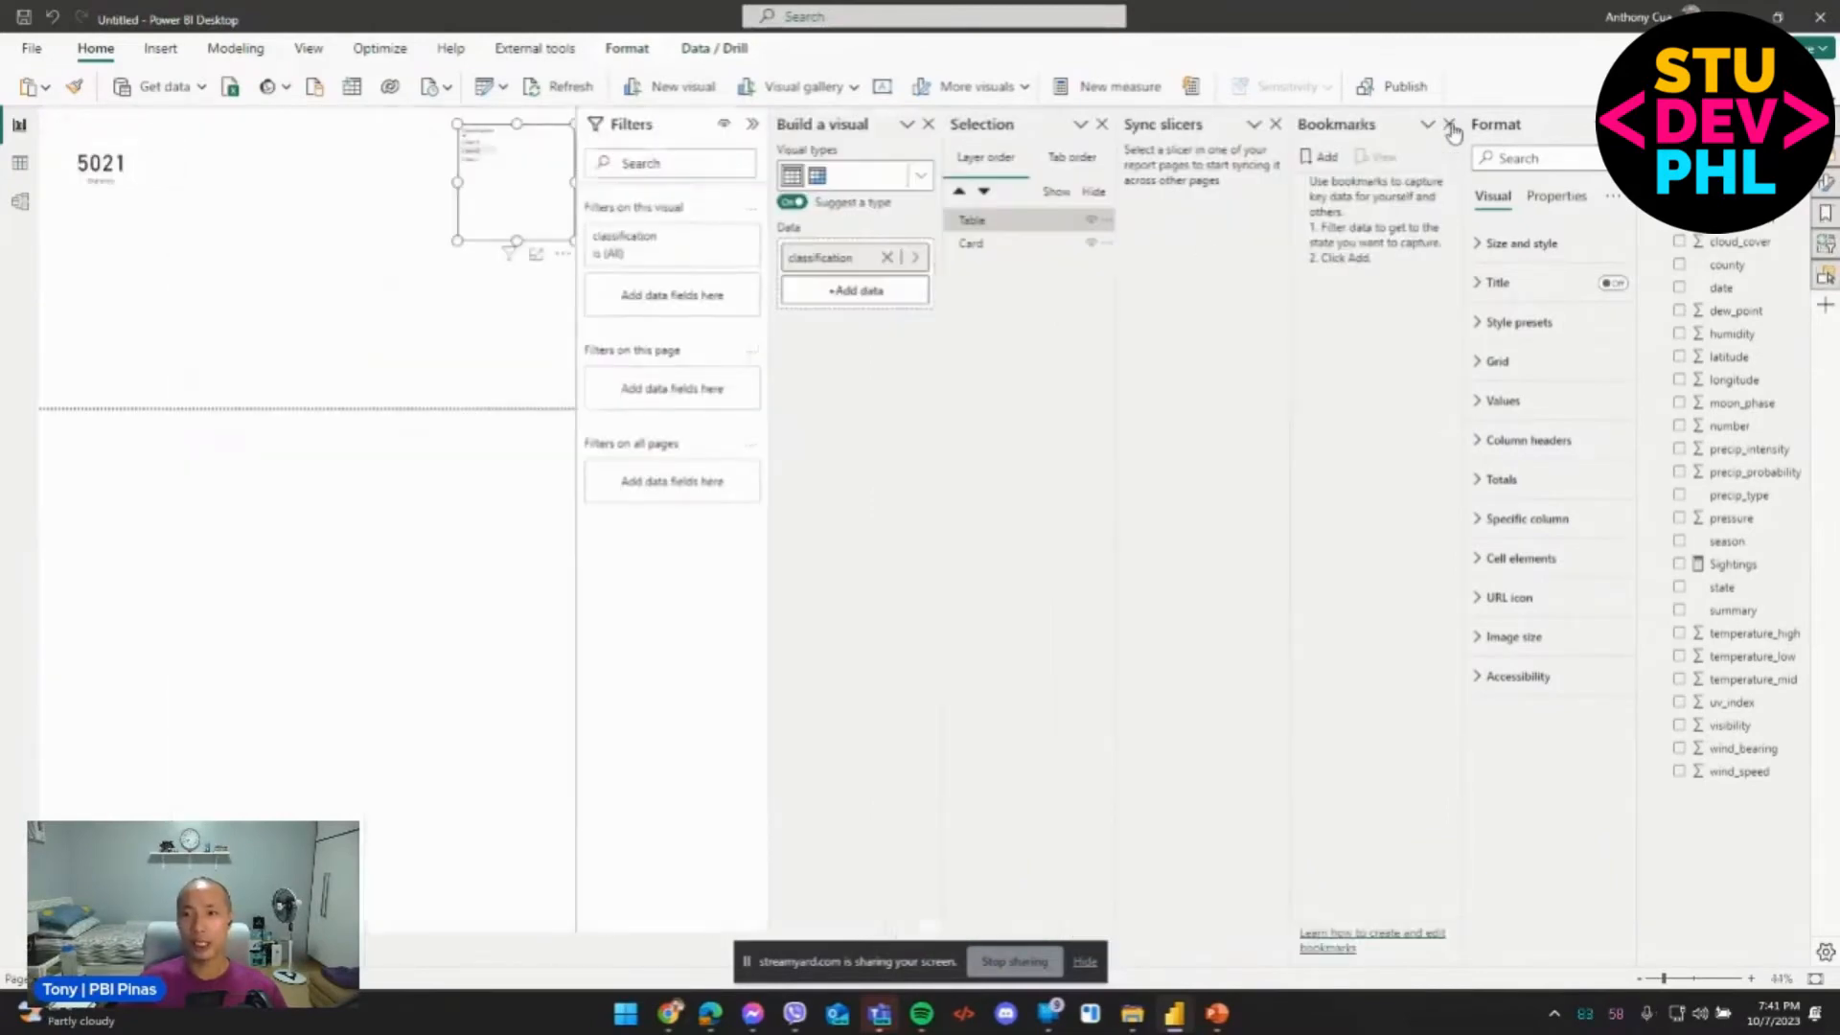
{"action": "left_click", "coordinate": [1450, 128]}
{"action": "left_click", "coordinate": [1450, 128]}
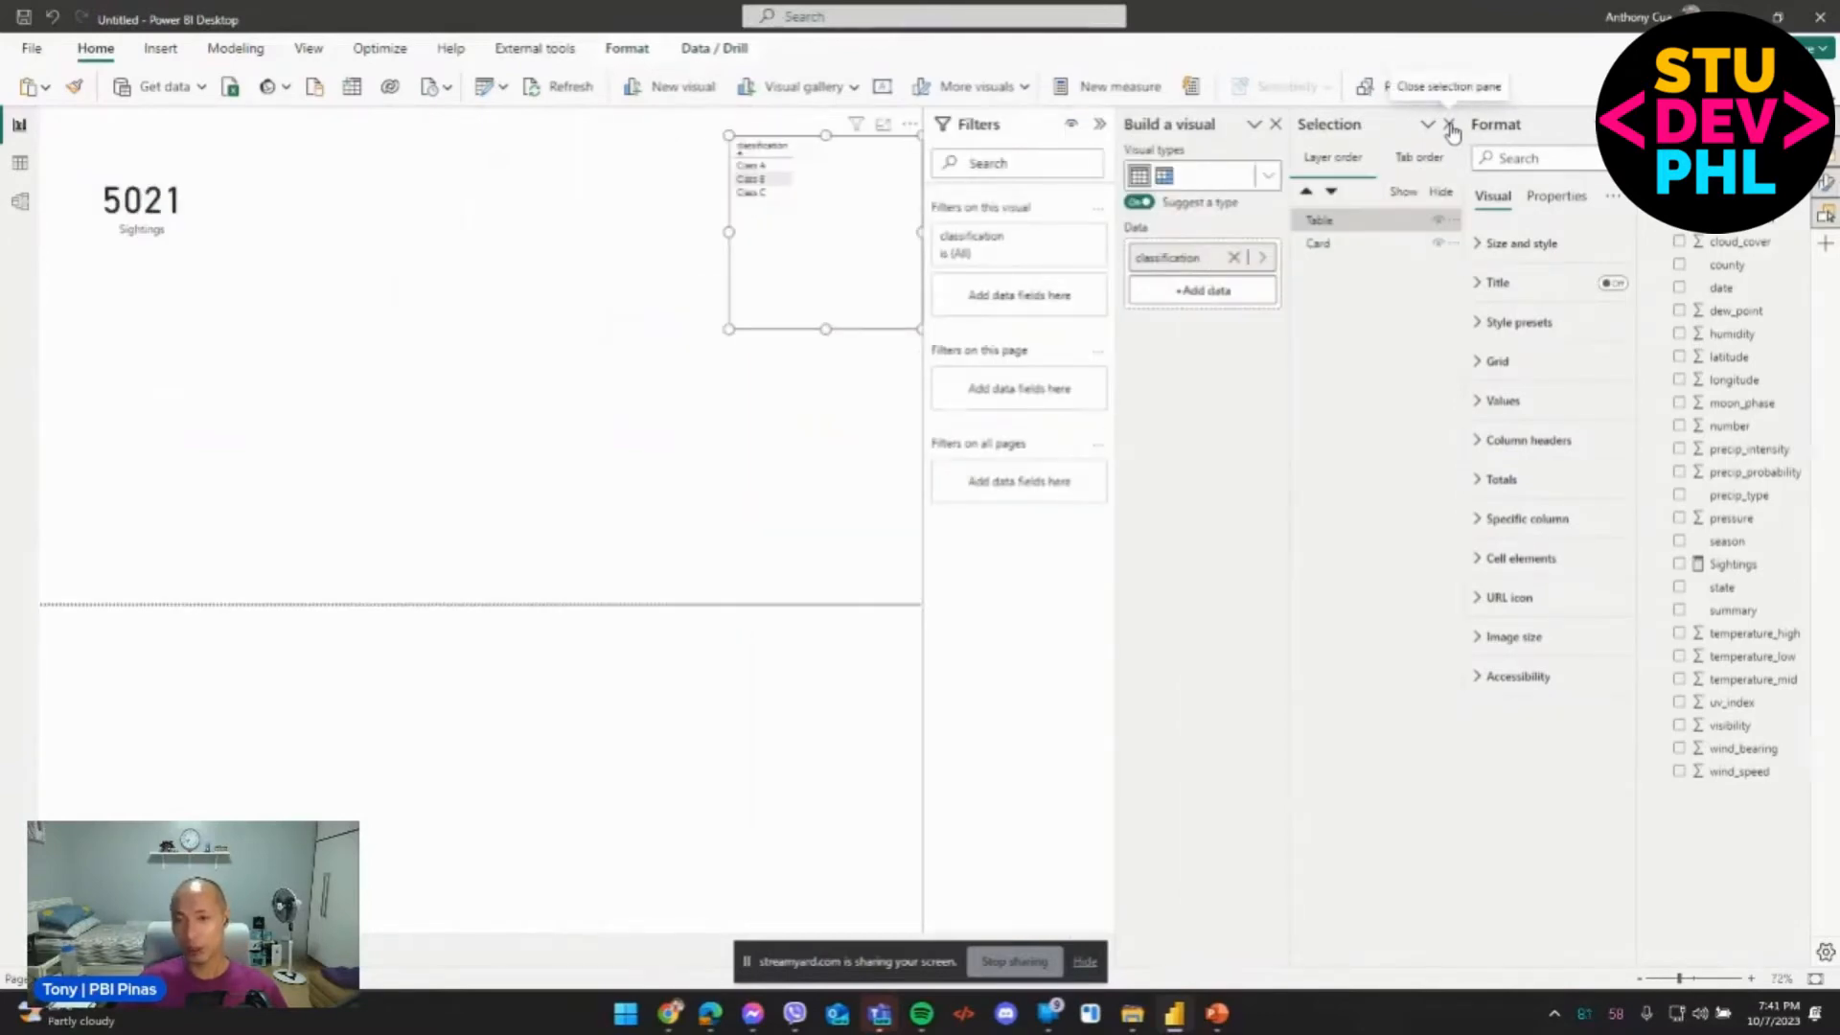
{"action": "left_click", "coordinate": [1450, 125]}
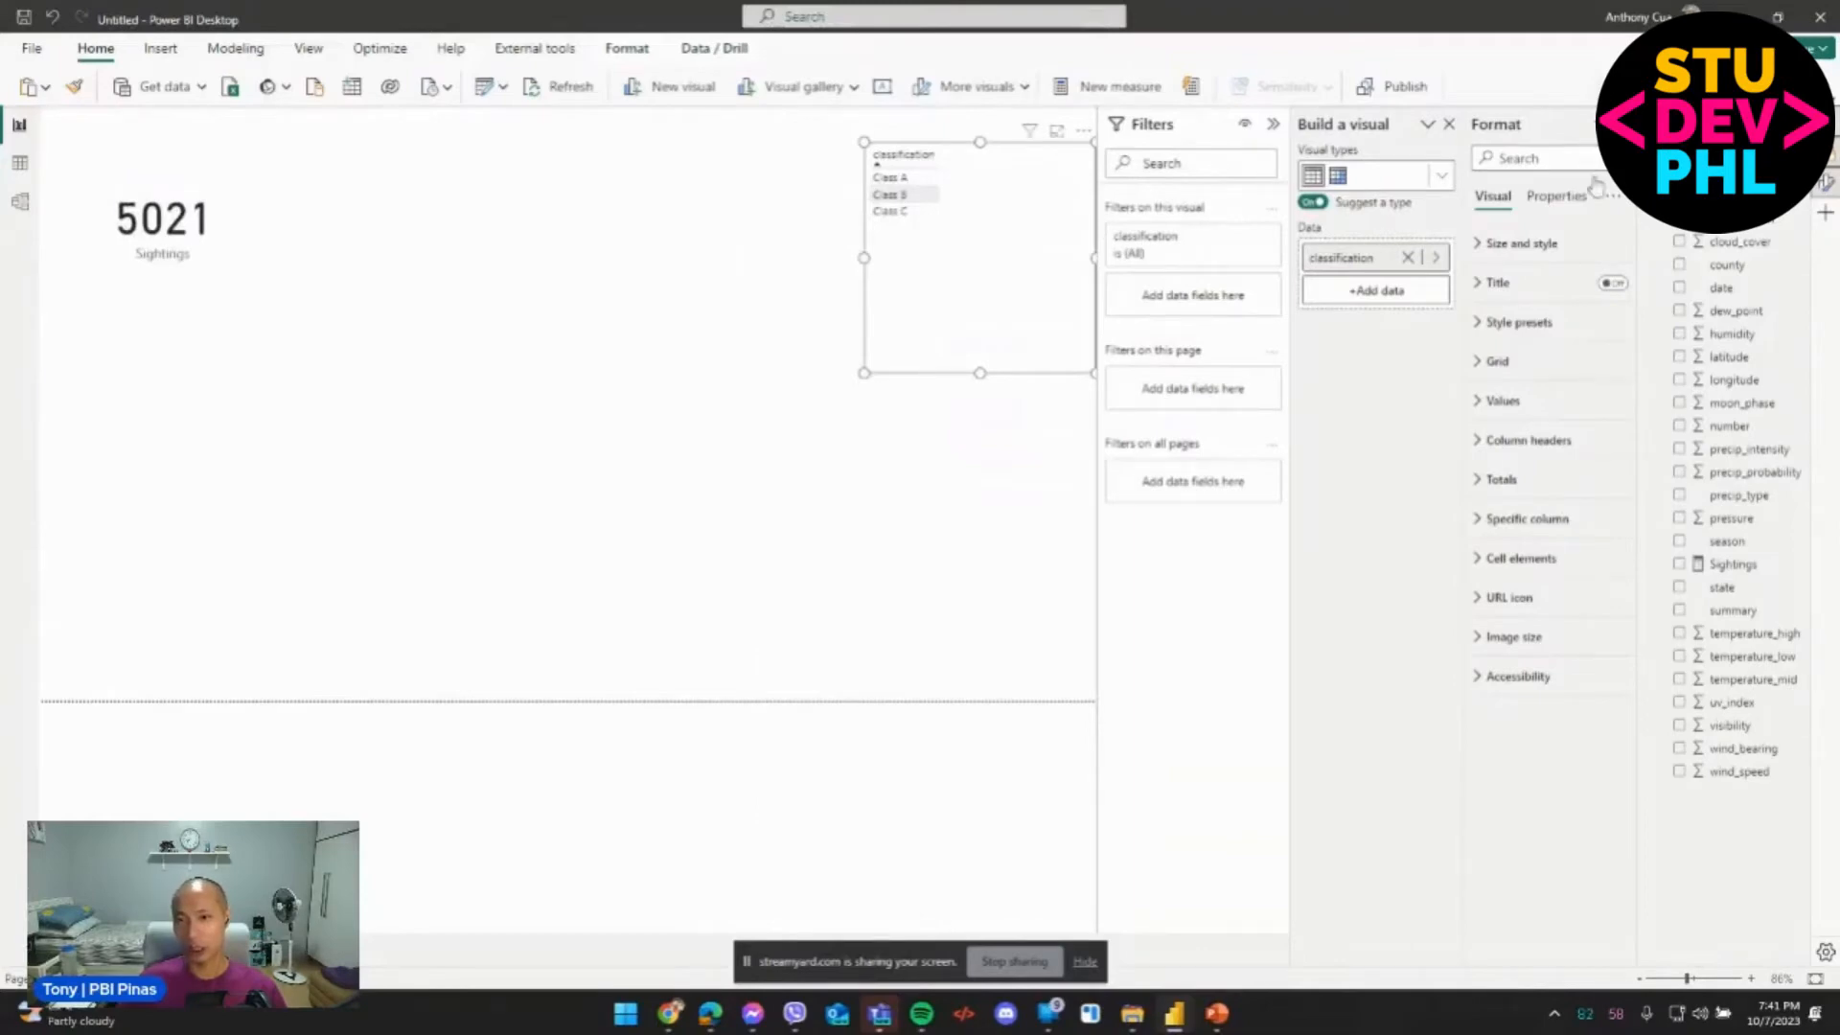
{"action": "left_click", "coordinate": [1449, 126]}
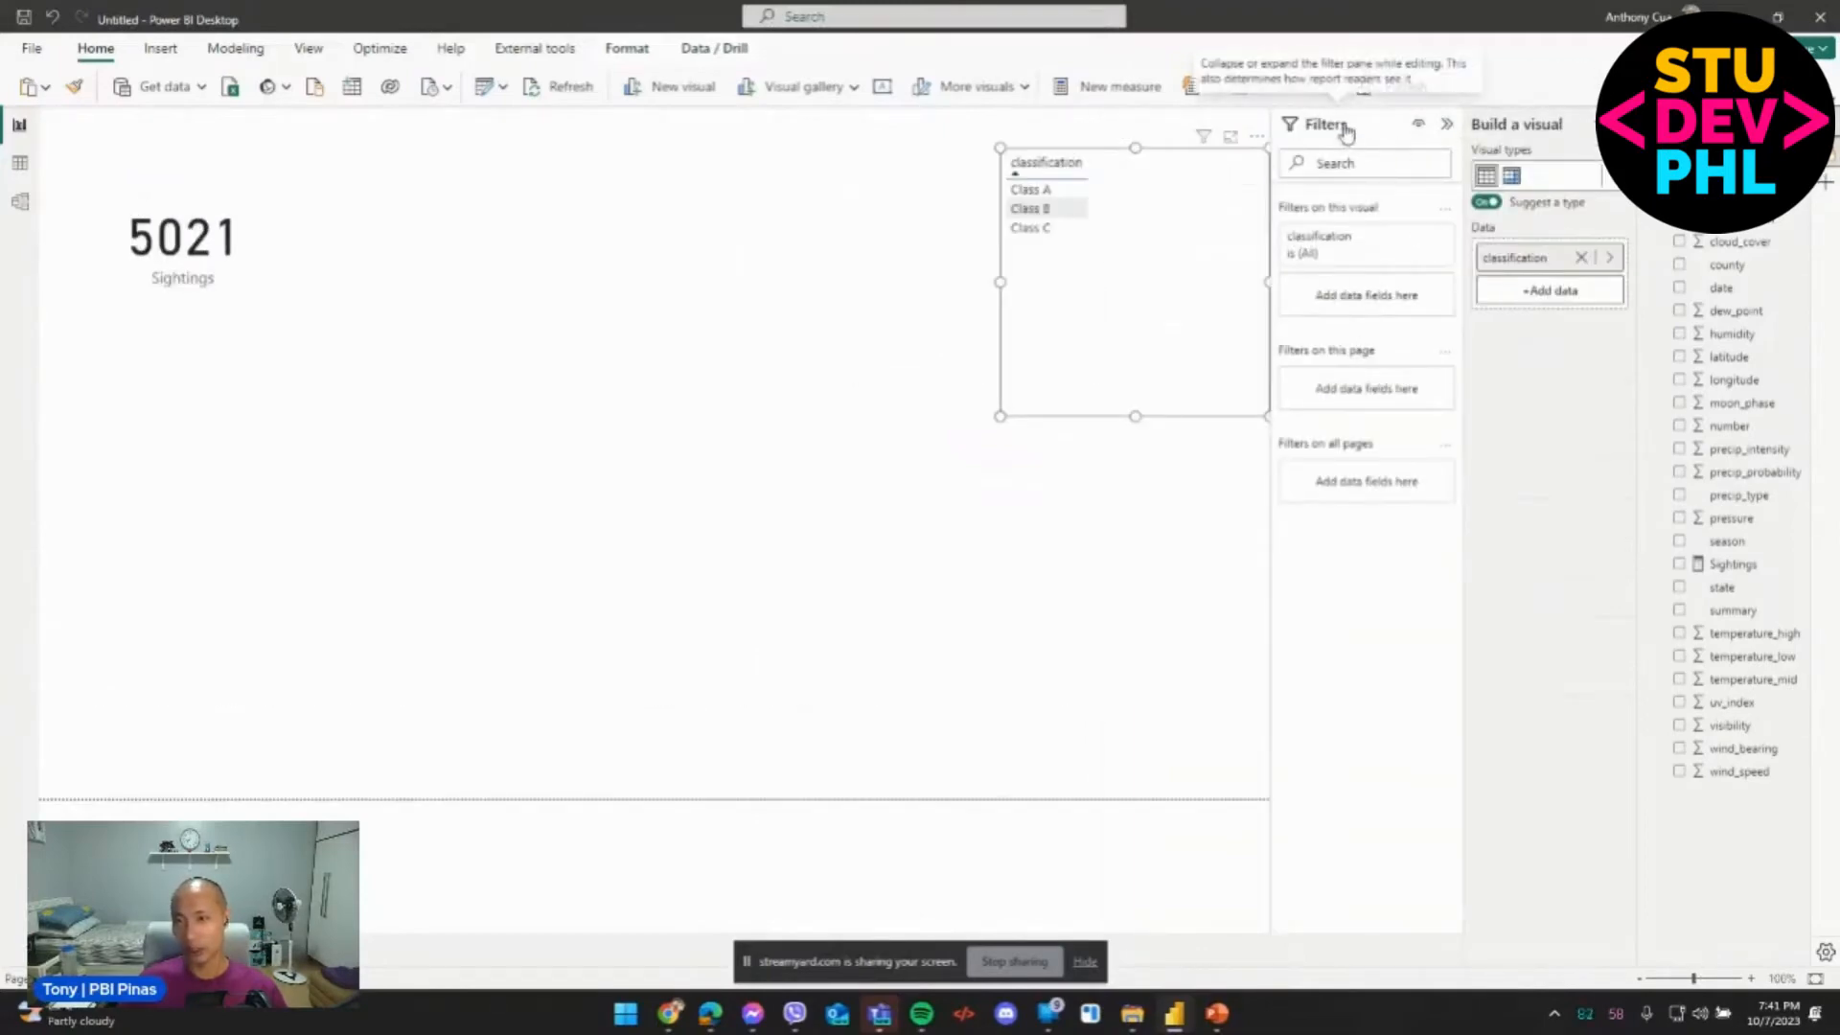
{"action": "left_click", "coordinate": [1447, 123]}
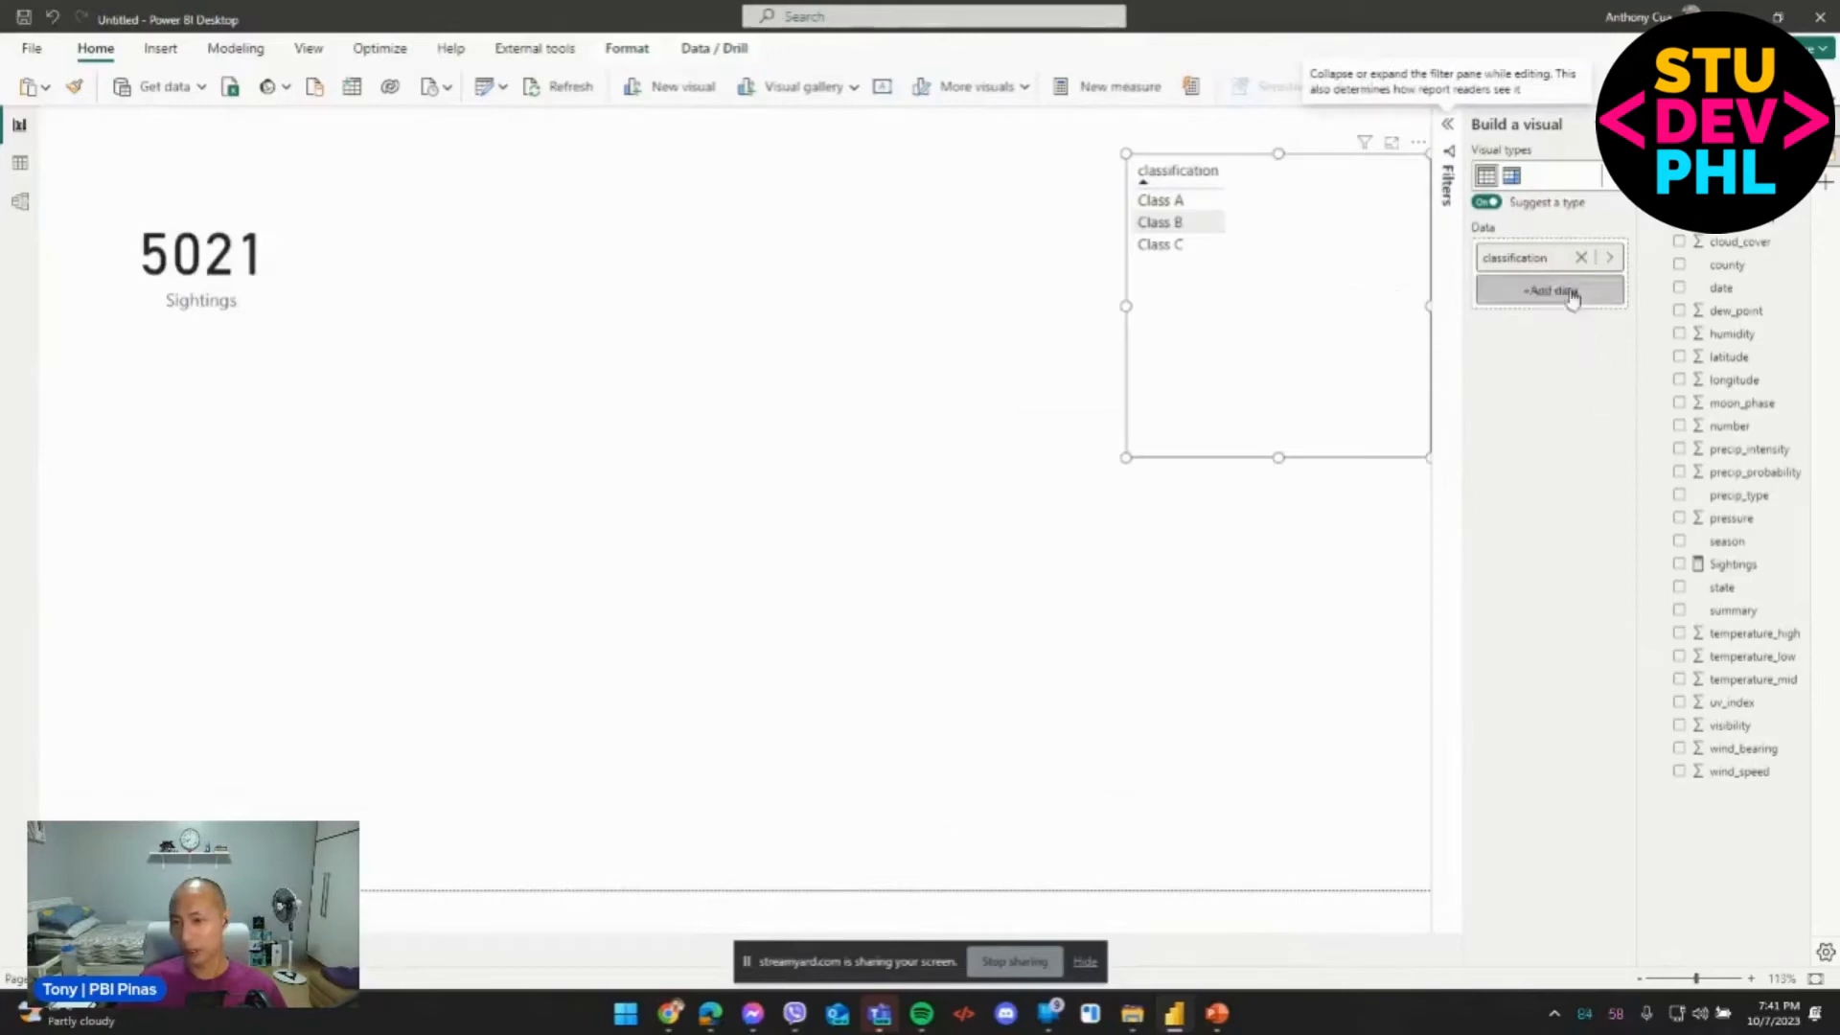
{"action": "left_click", "coordinate": [1611, 179]}
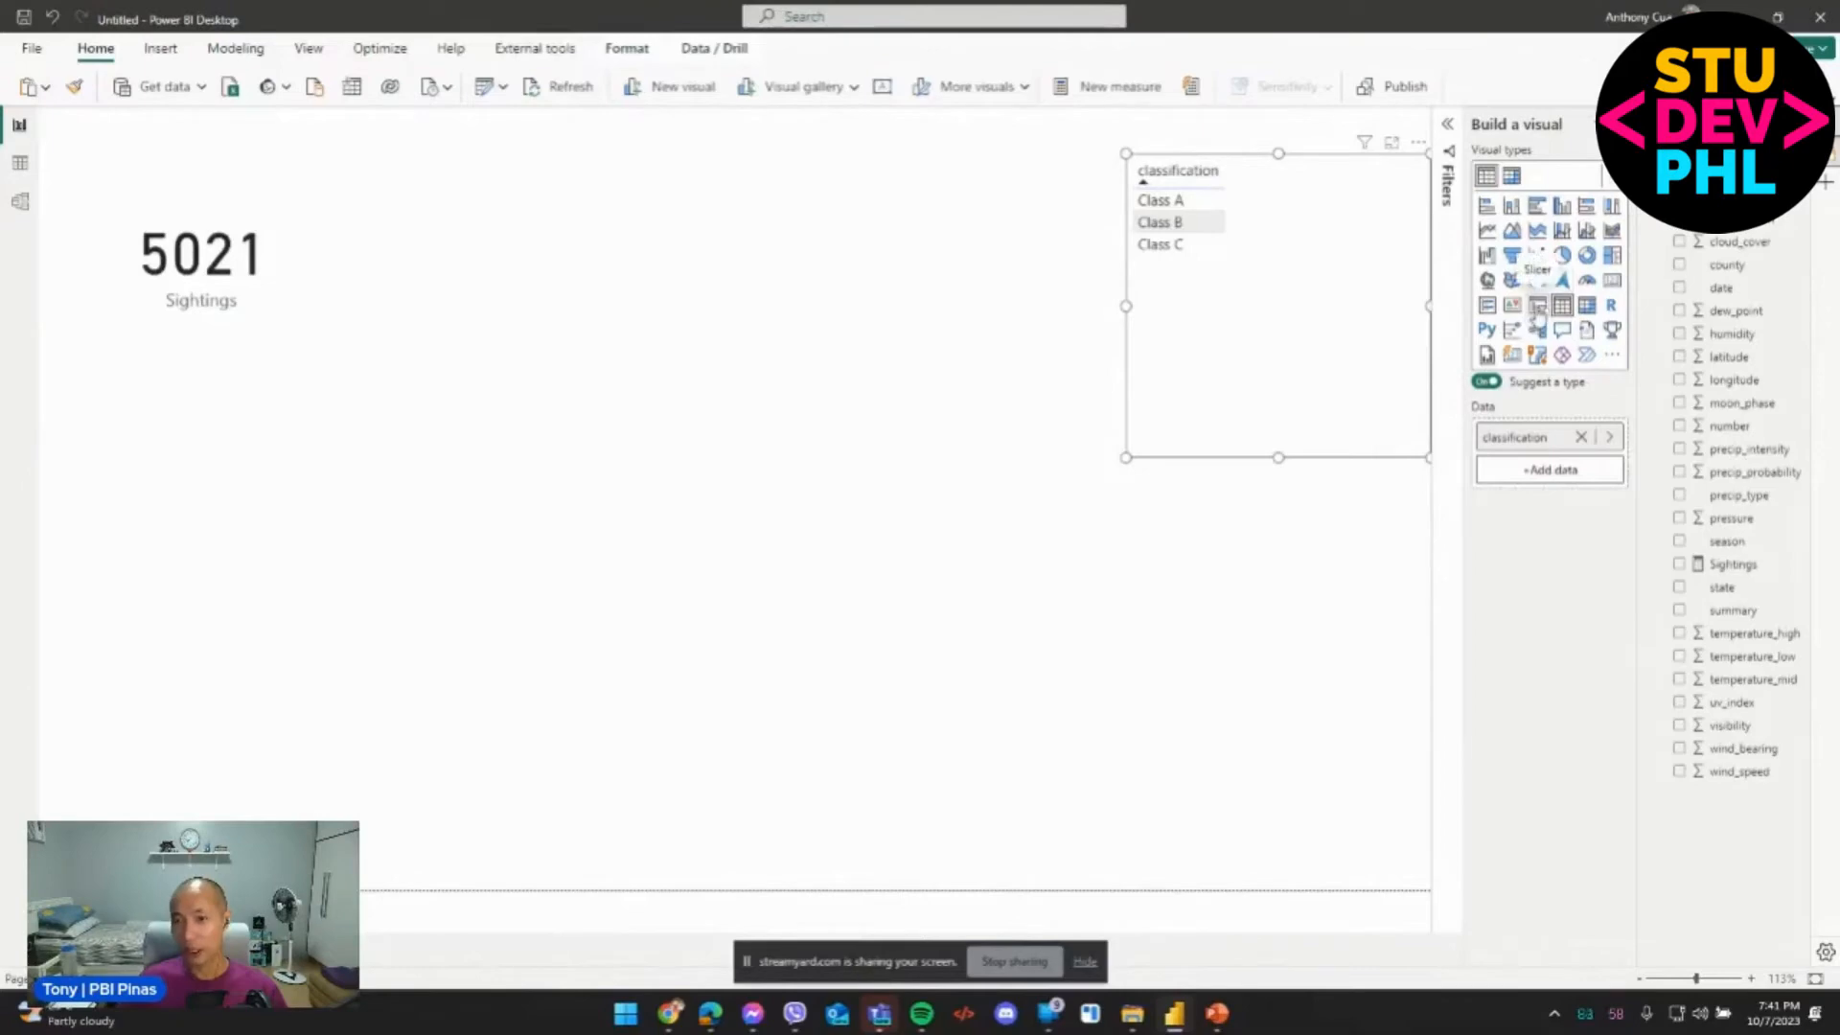
{"action": "left_click", "coordinate": [1618, 190]}
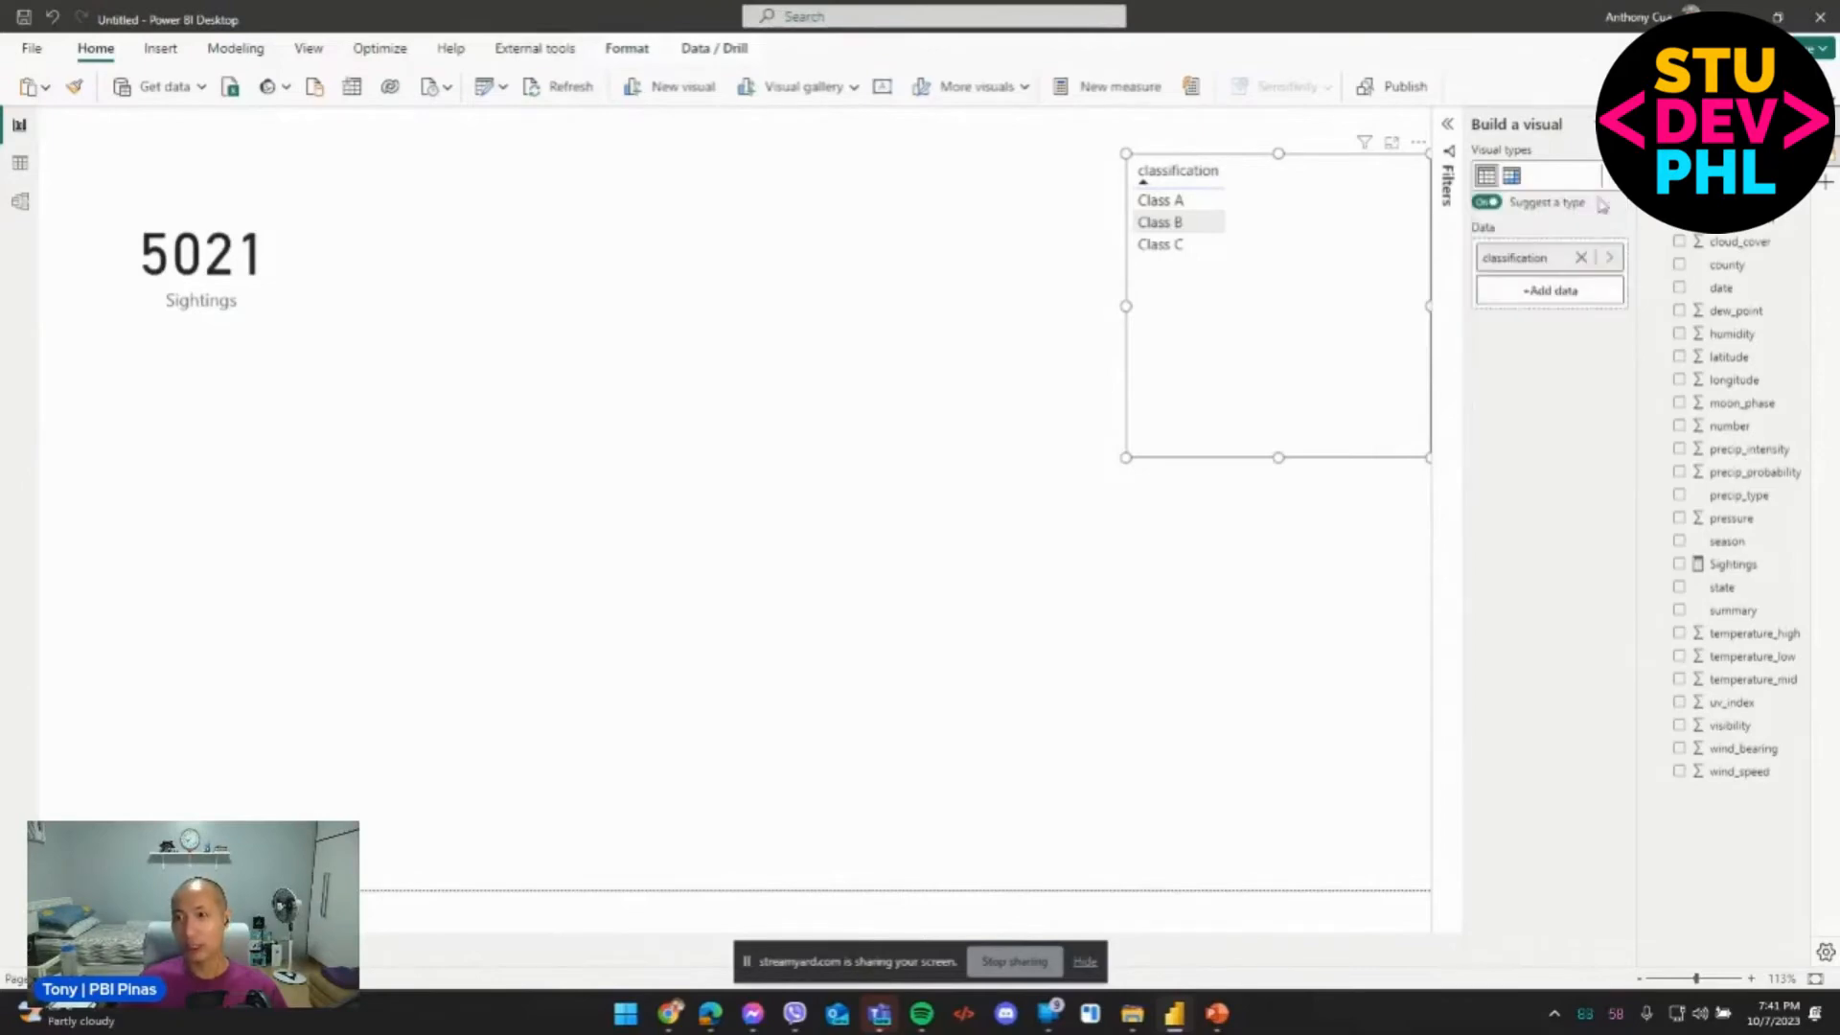
Enable Format, Bookmarks, Selection, Performance analyzer and Sync slicers in the pane customization list, and close the list.
{"action": "left_click", "coordinate": [1826, 189]}
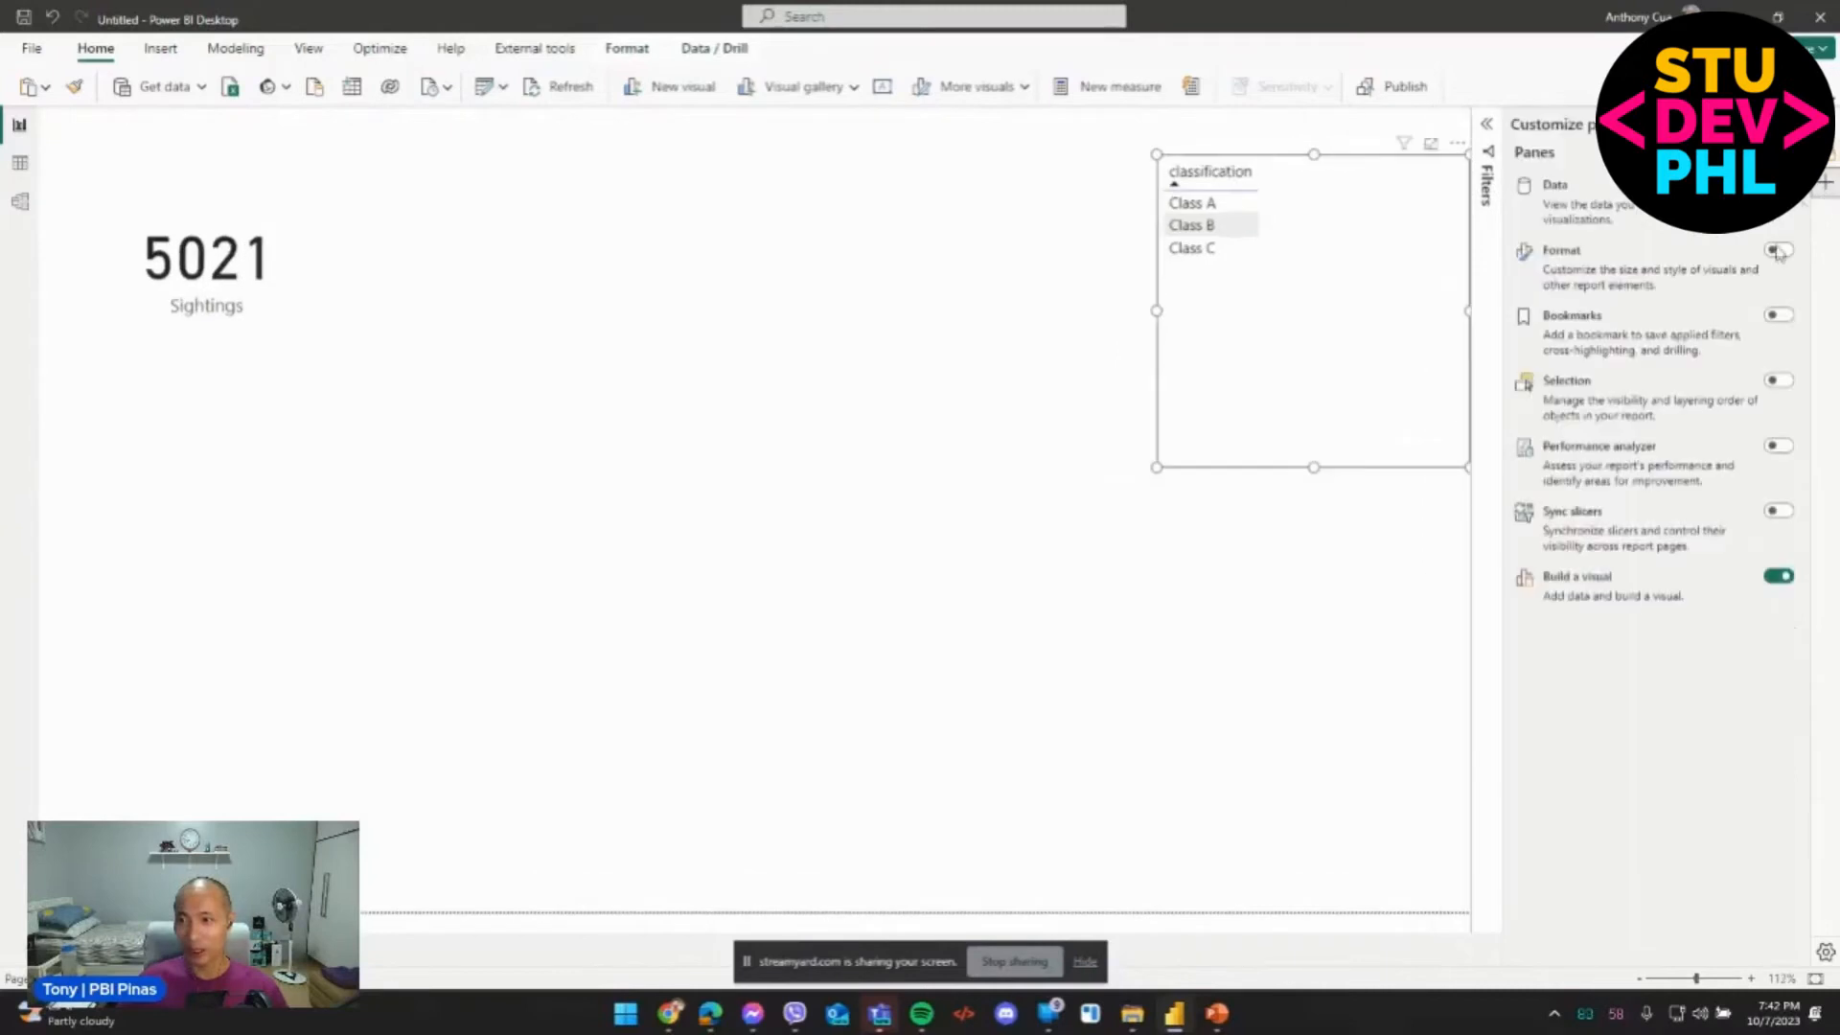
{"action": "left_click", "coordinate": [1782, 315]}
{"action": "left_click", "coordinate": [1779, 381]}
{"action": "left_click", "coordinate": [1779, 446]}
{"action": "left_click", "coordinate": [1778, 510]}
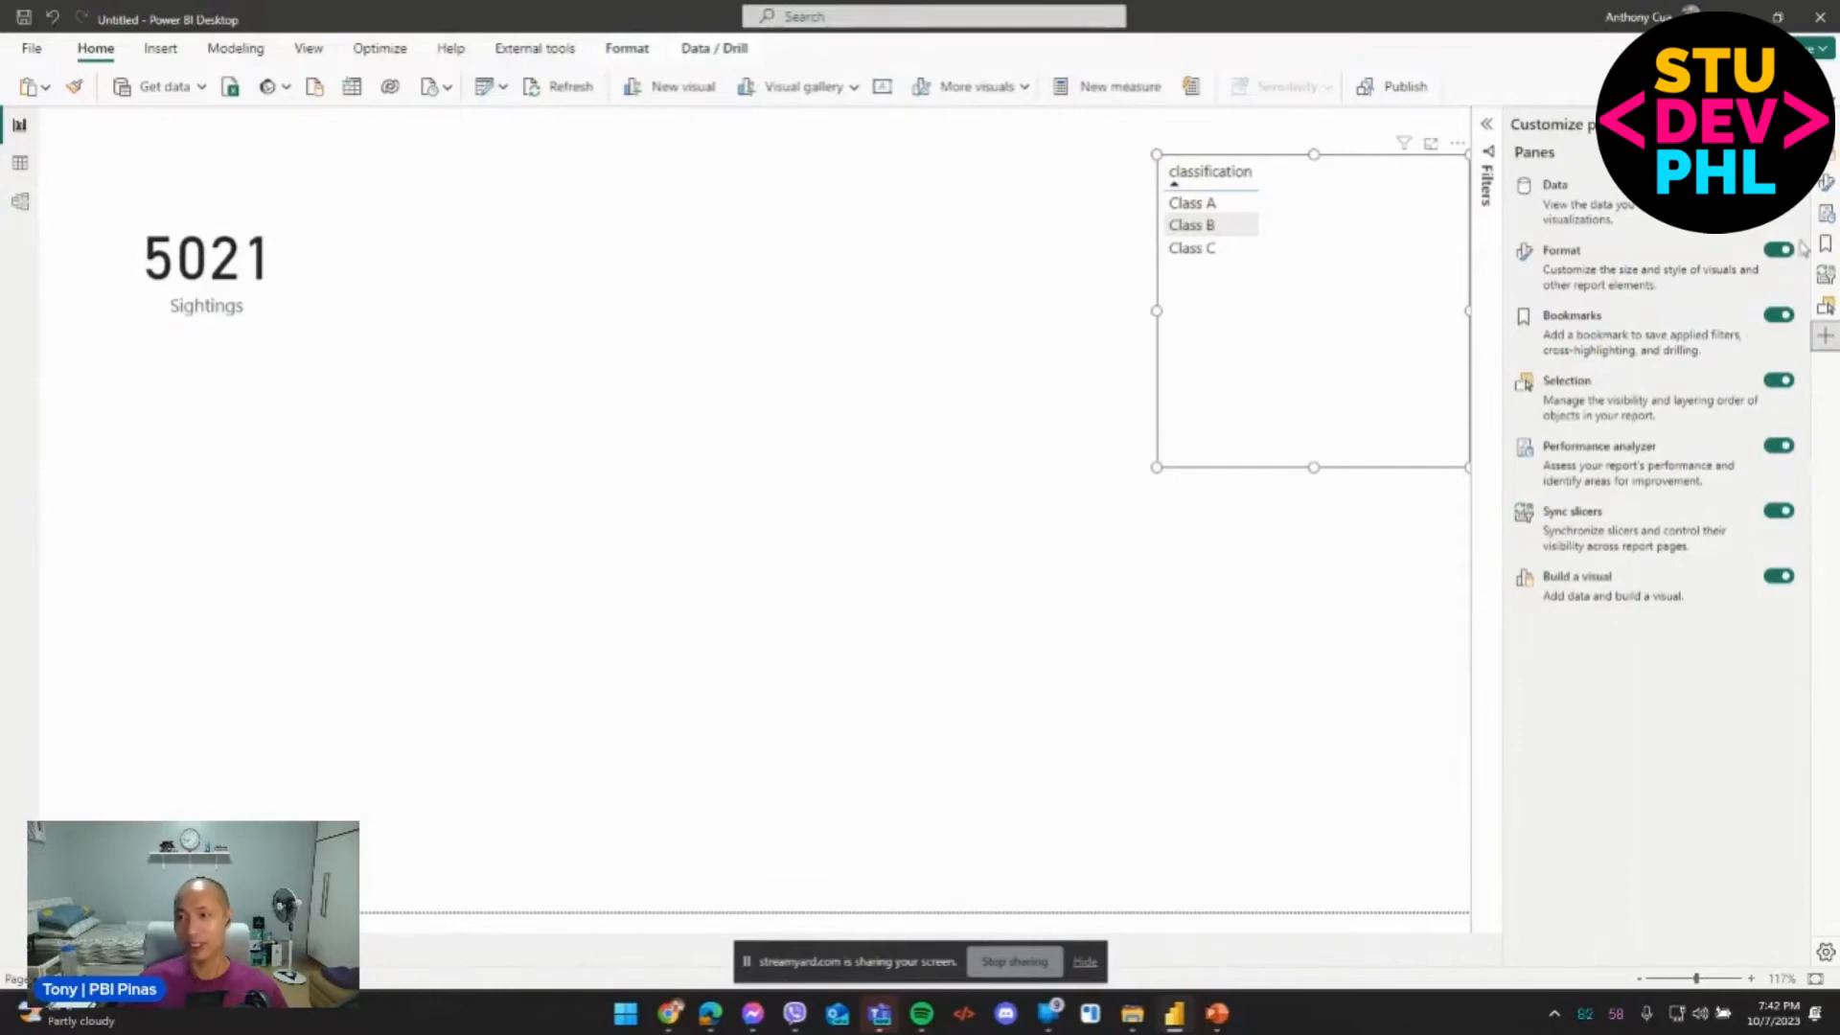
{"action": "left_click", "coordinate": [1790, 125]}
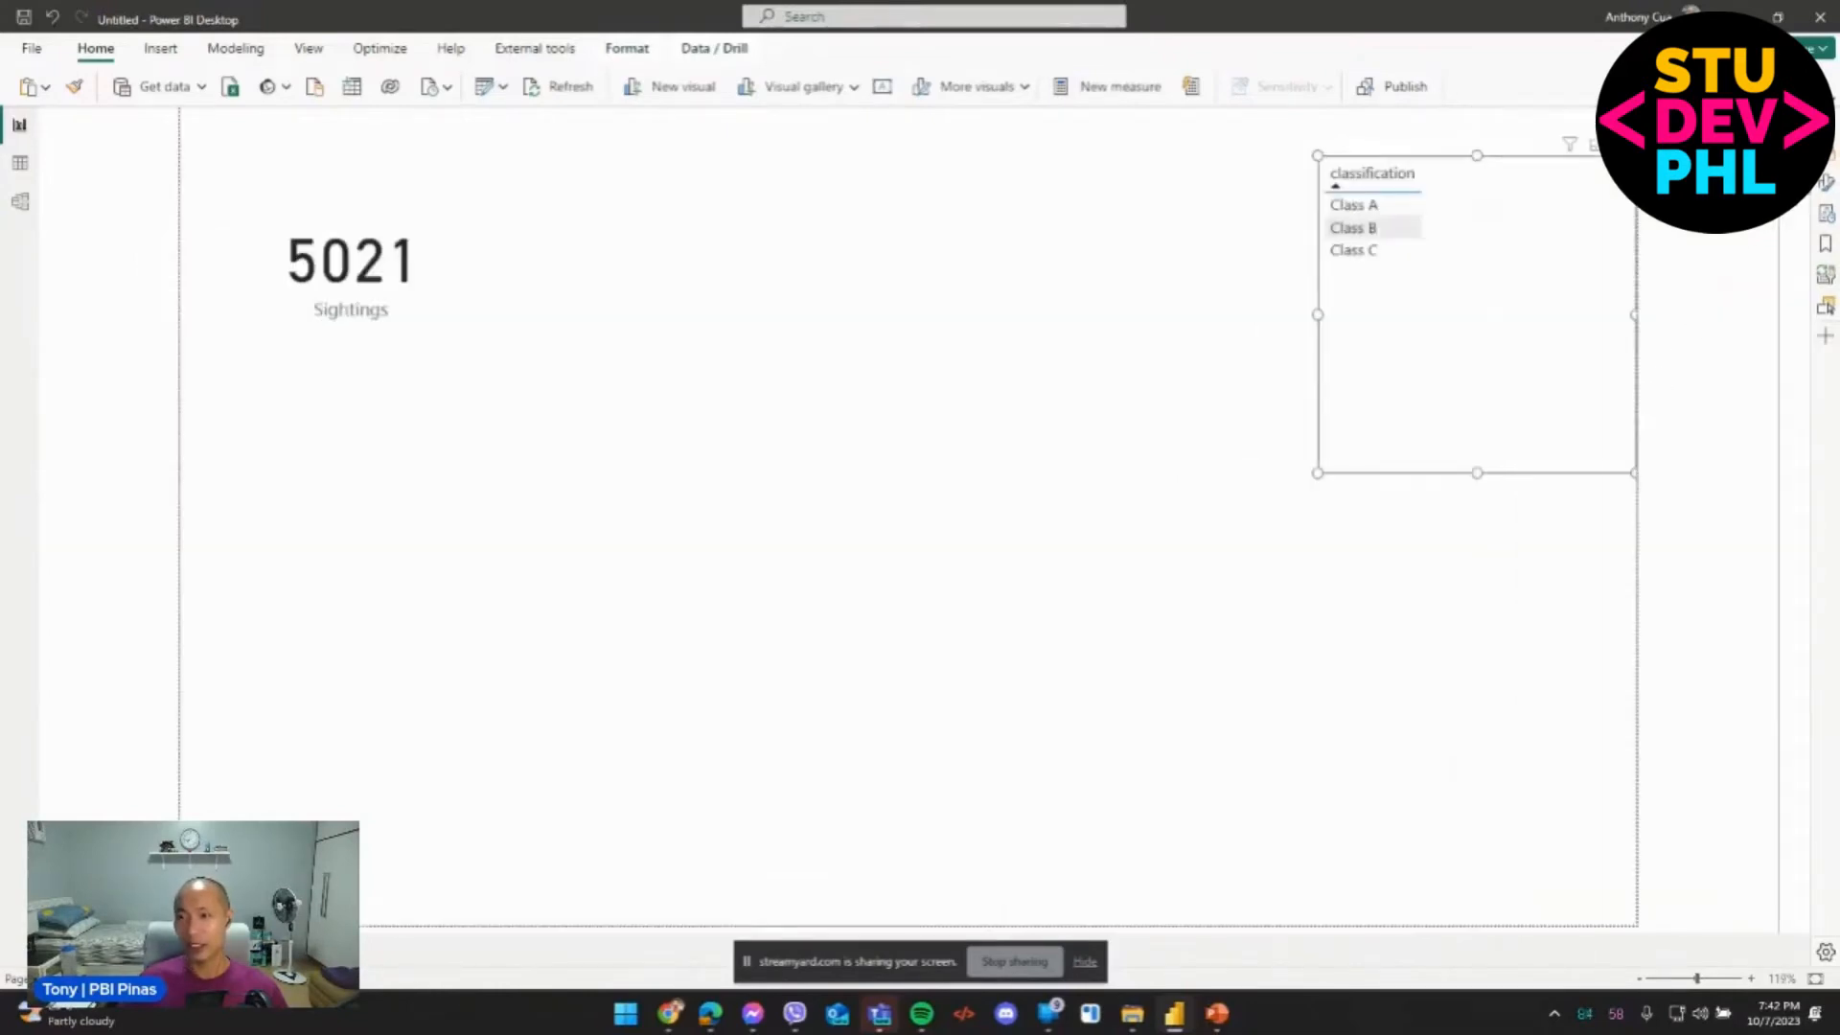
Change the classification table visual into a slicer.
{"action": "left_click", "coordinate": [1826, 155]}
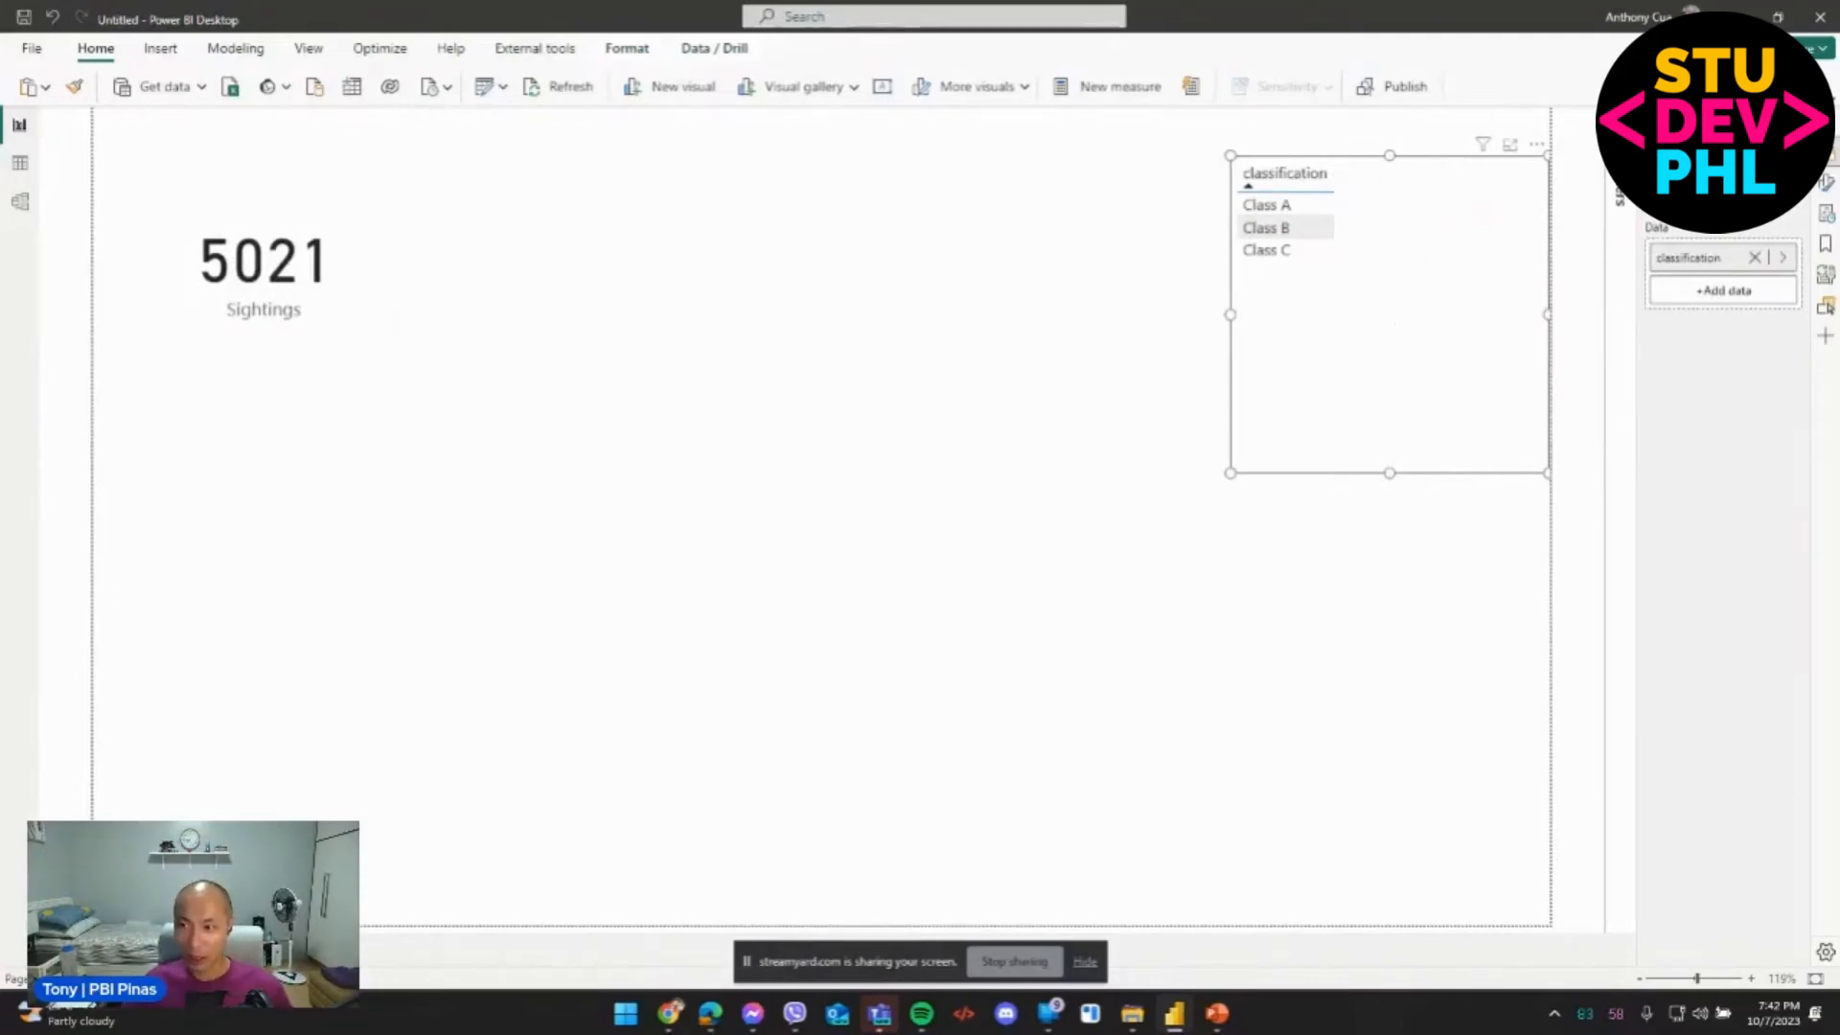
{"action": "left_click", "coordinate": [1781, 177]}
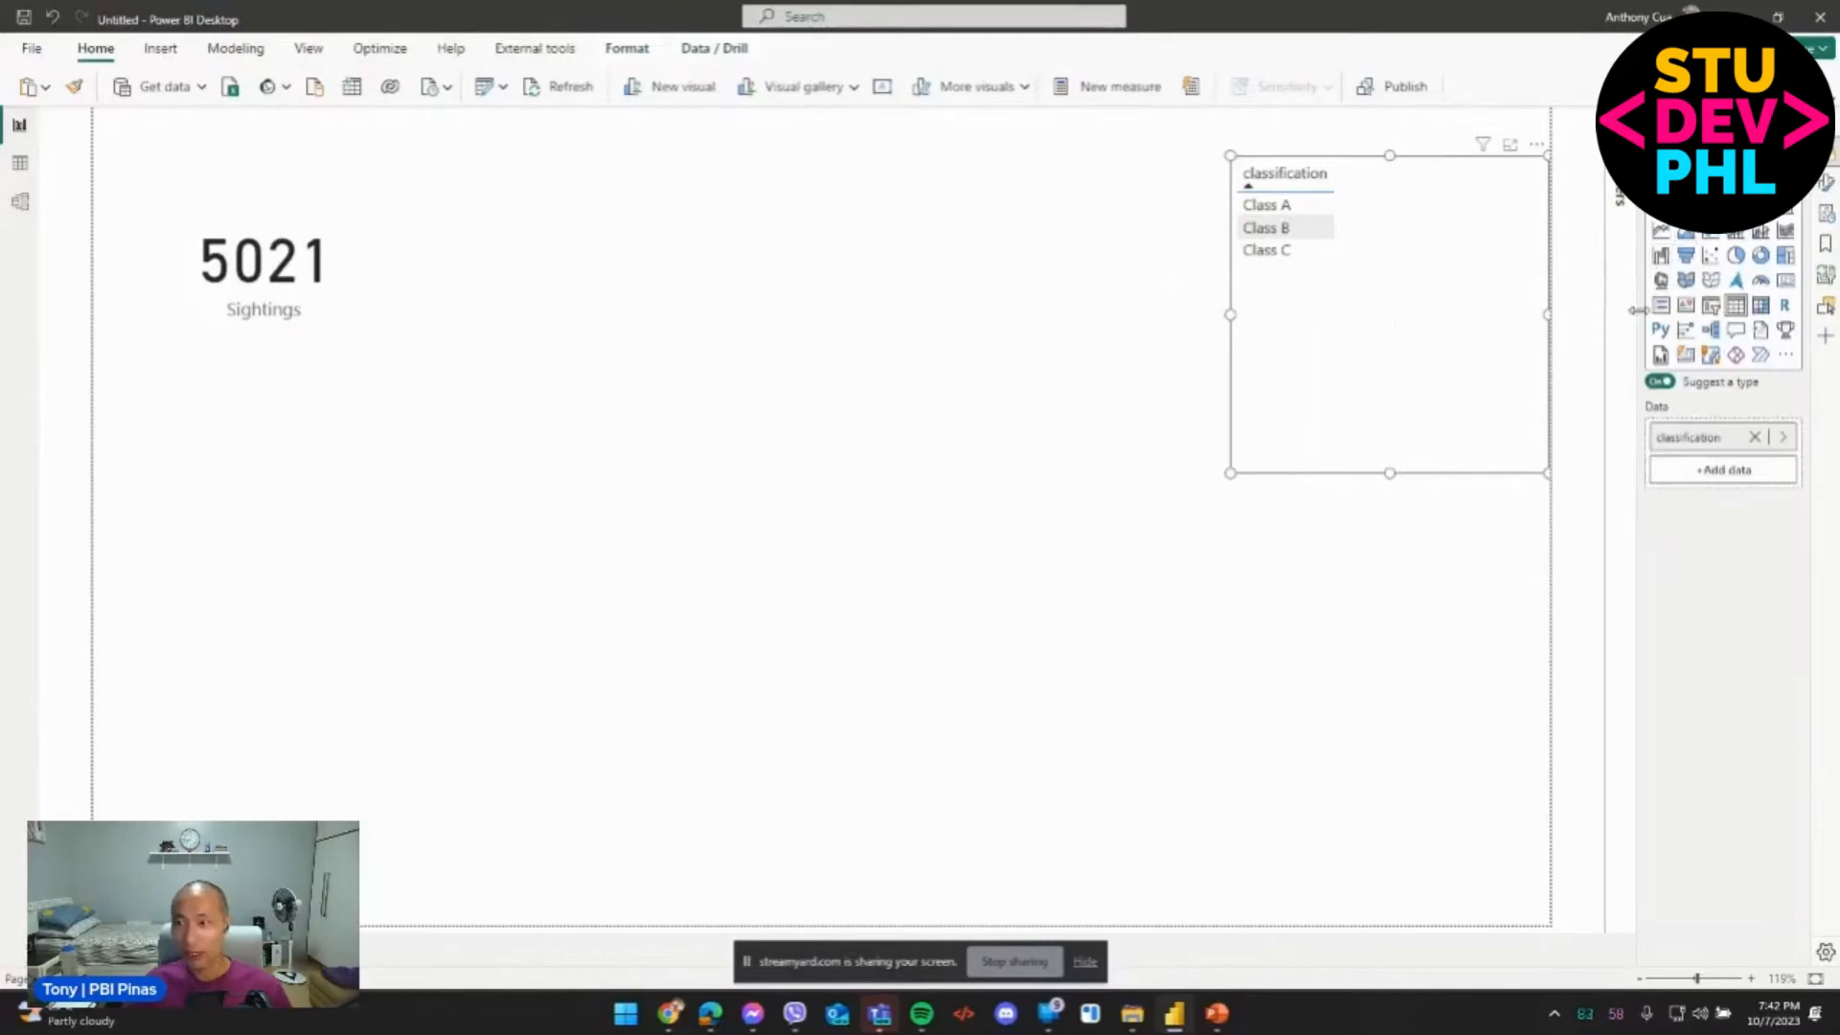
{"action": "left_click", "coordinate": [1785, 359]}
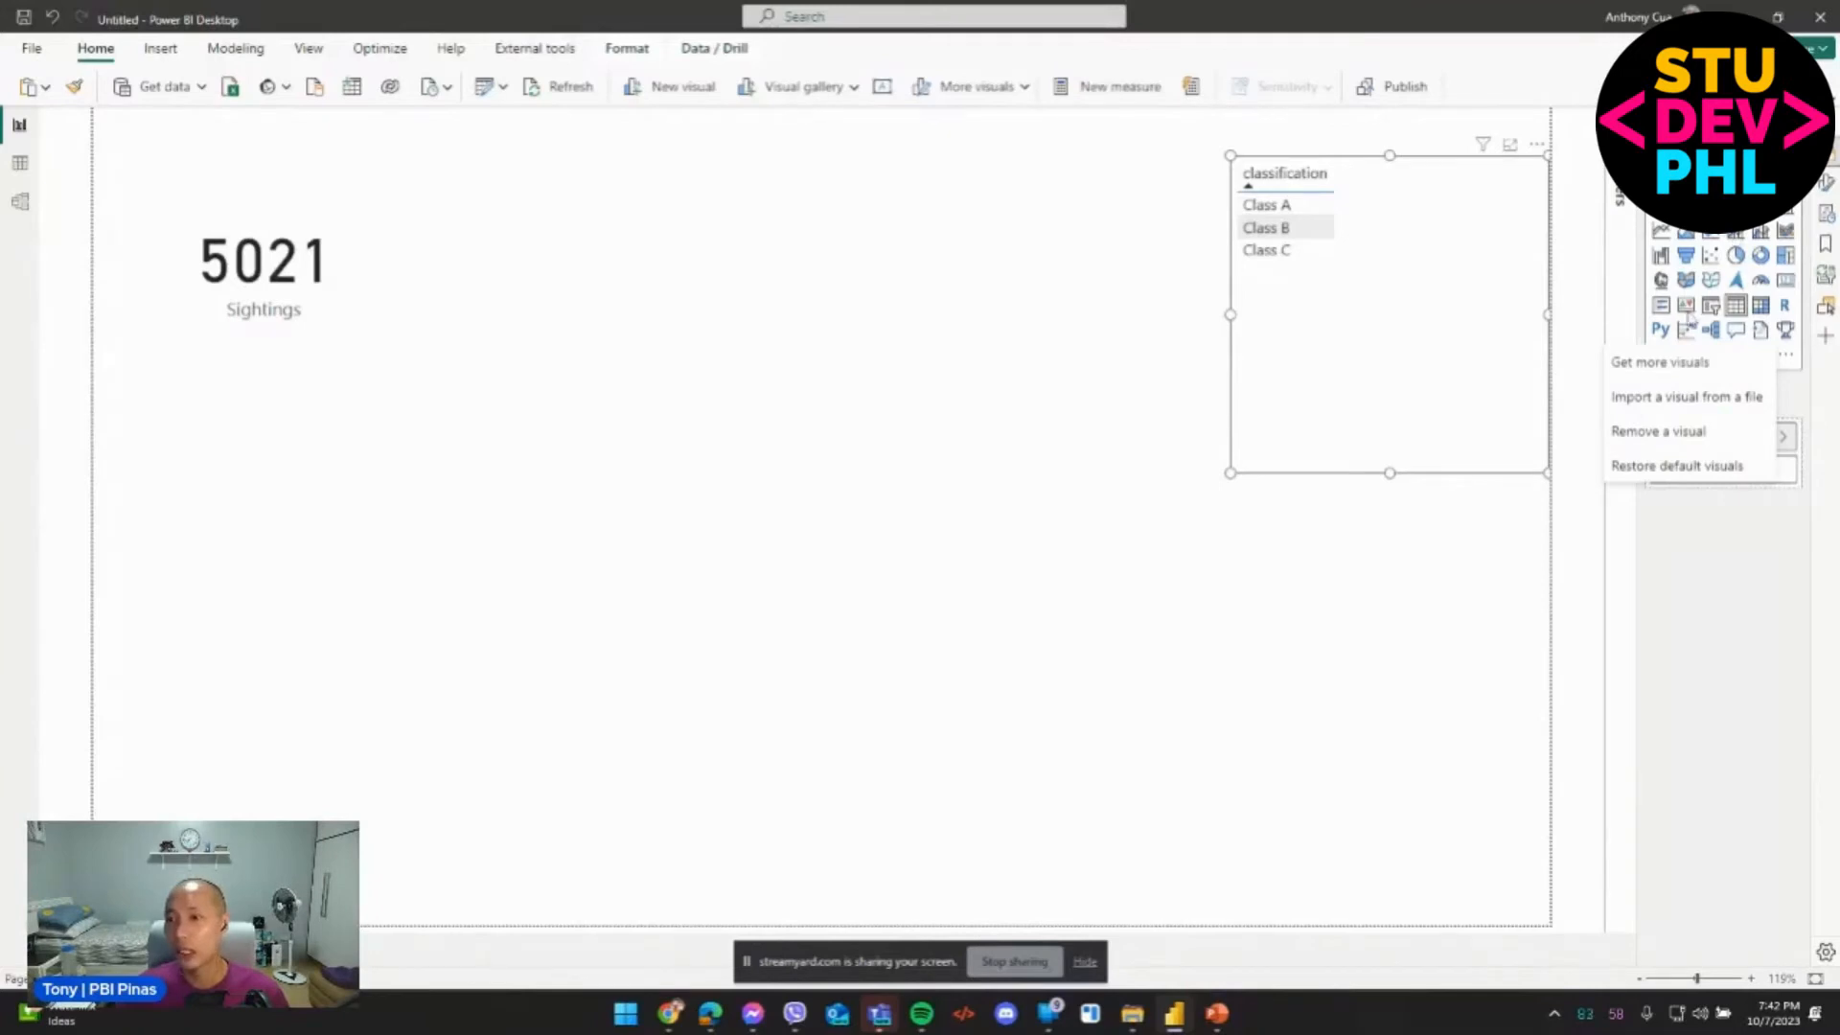
{"action": "left_click", "coordinate": [1711, 310]}
{"action": "left_click", "coordinate": [1712, 309]}
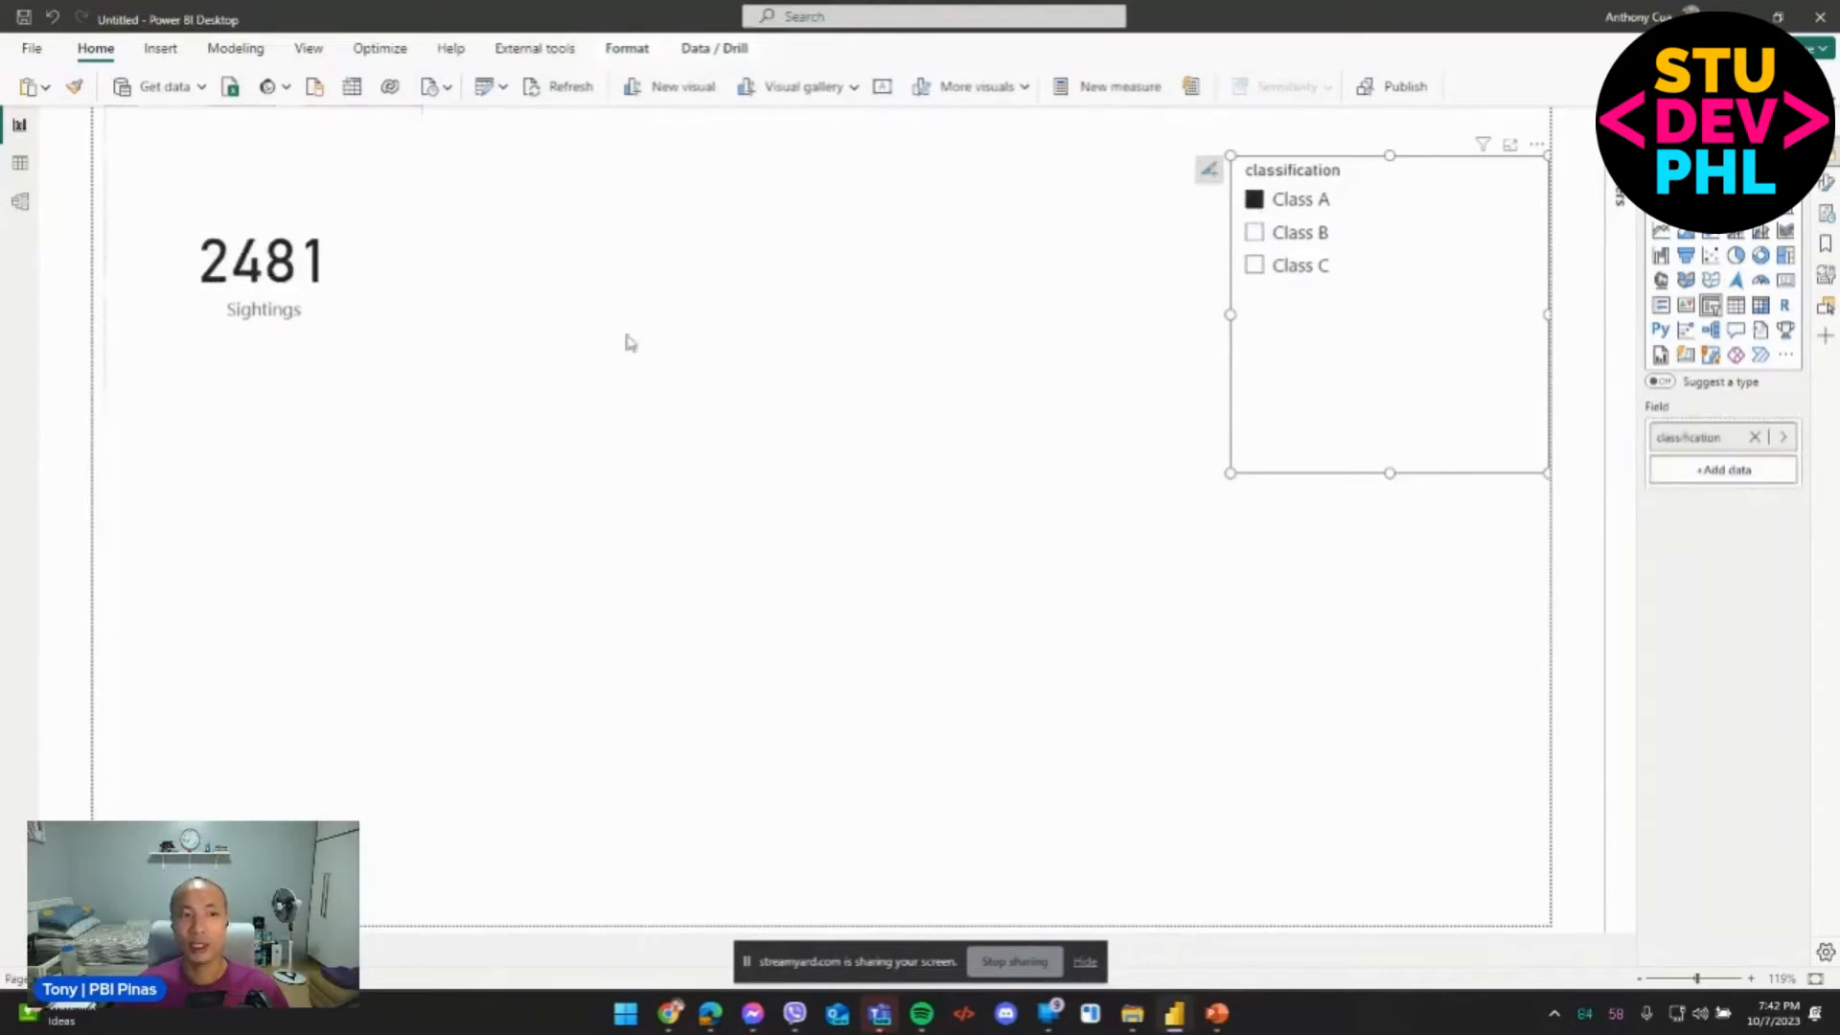
Test the slicer with Class B and Class C, ending with no class selected, and shrink it to fit its options.
{"action": "left_click", "coordinate": [1254, 233]}
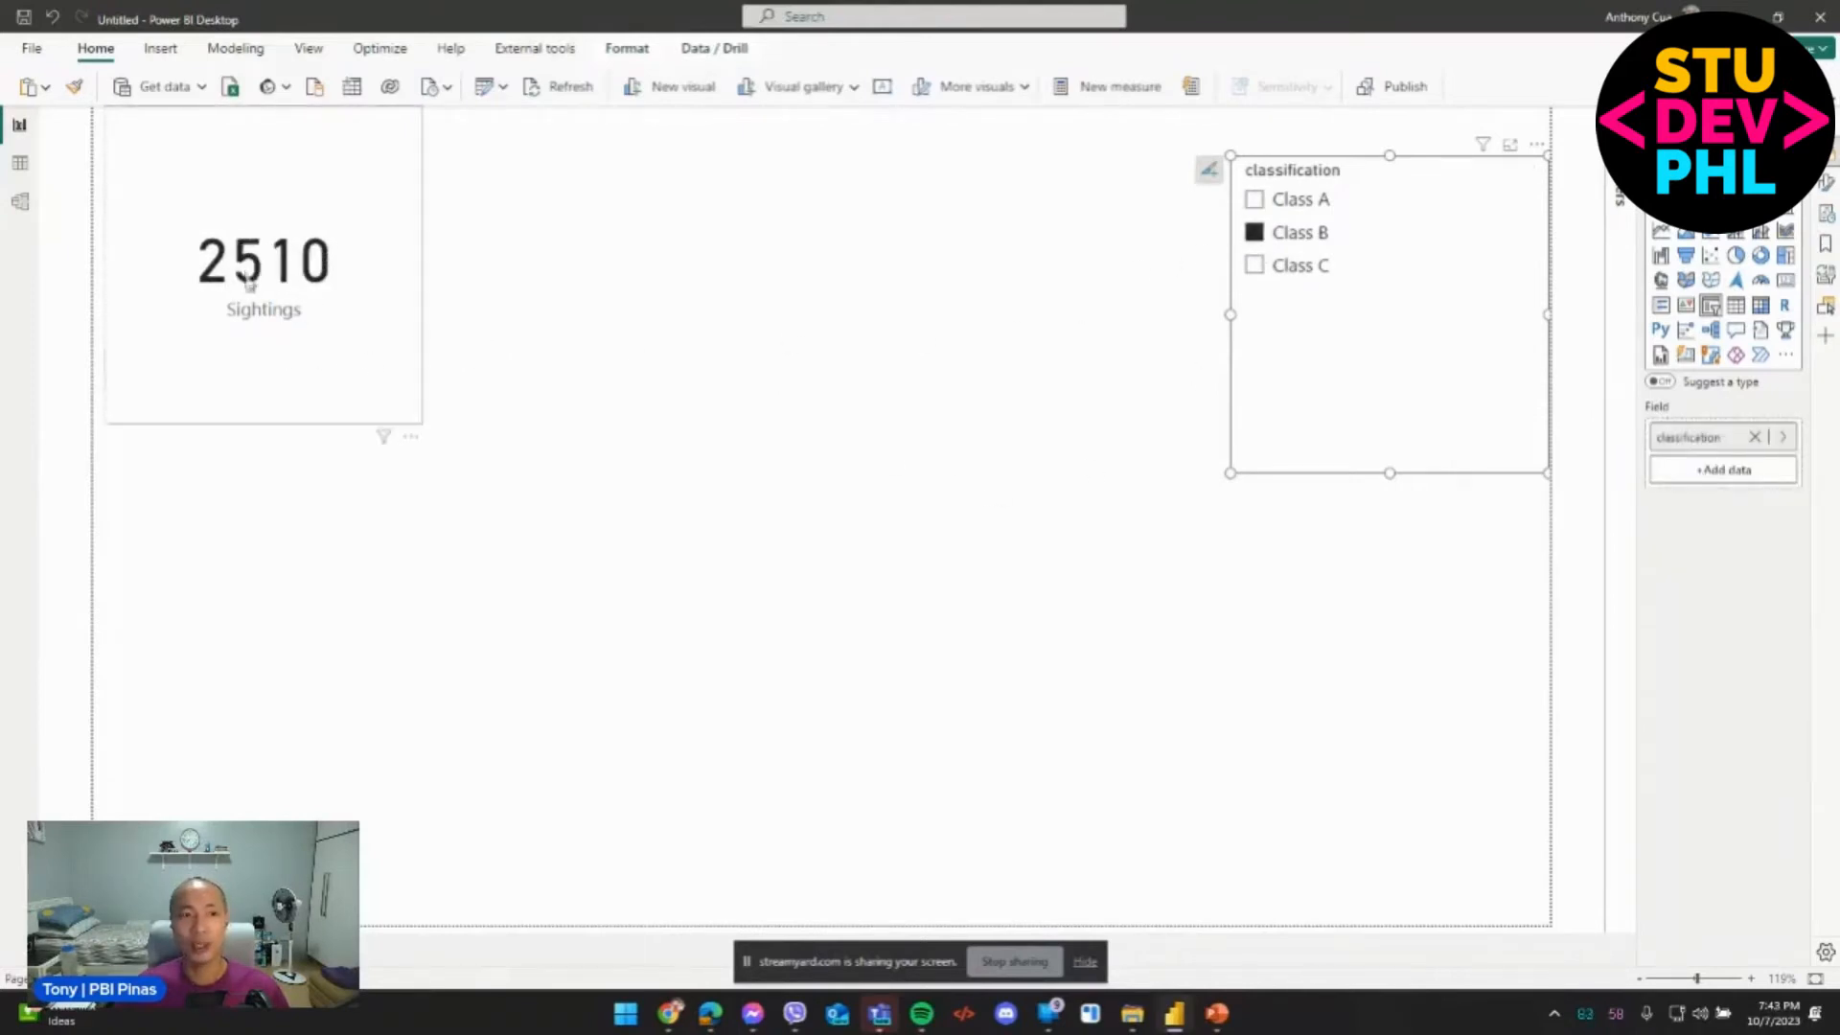
{"action": "left_click", "coordinate": [1254, 268]}
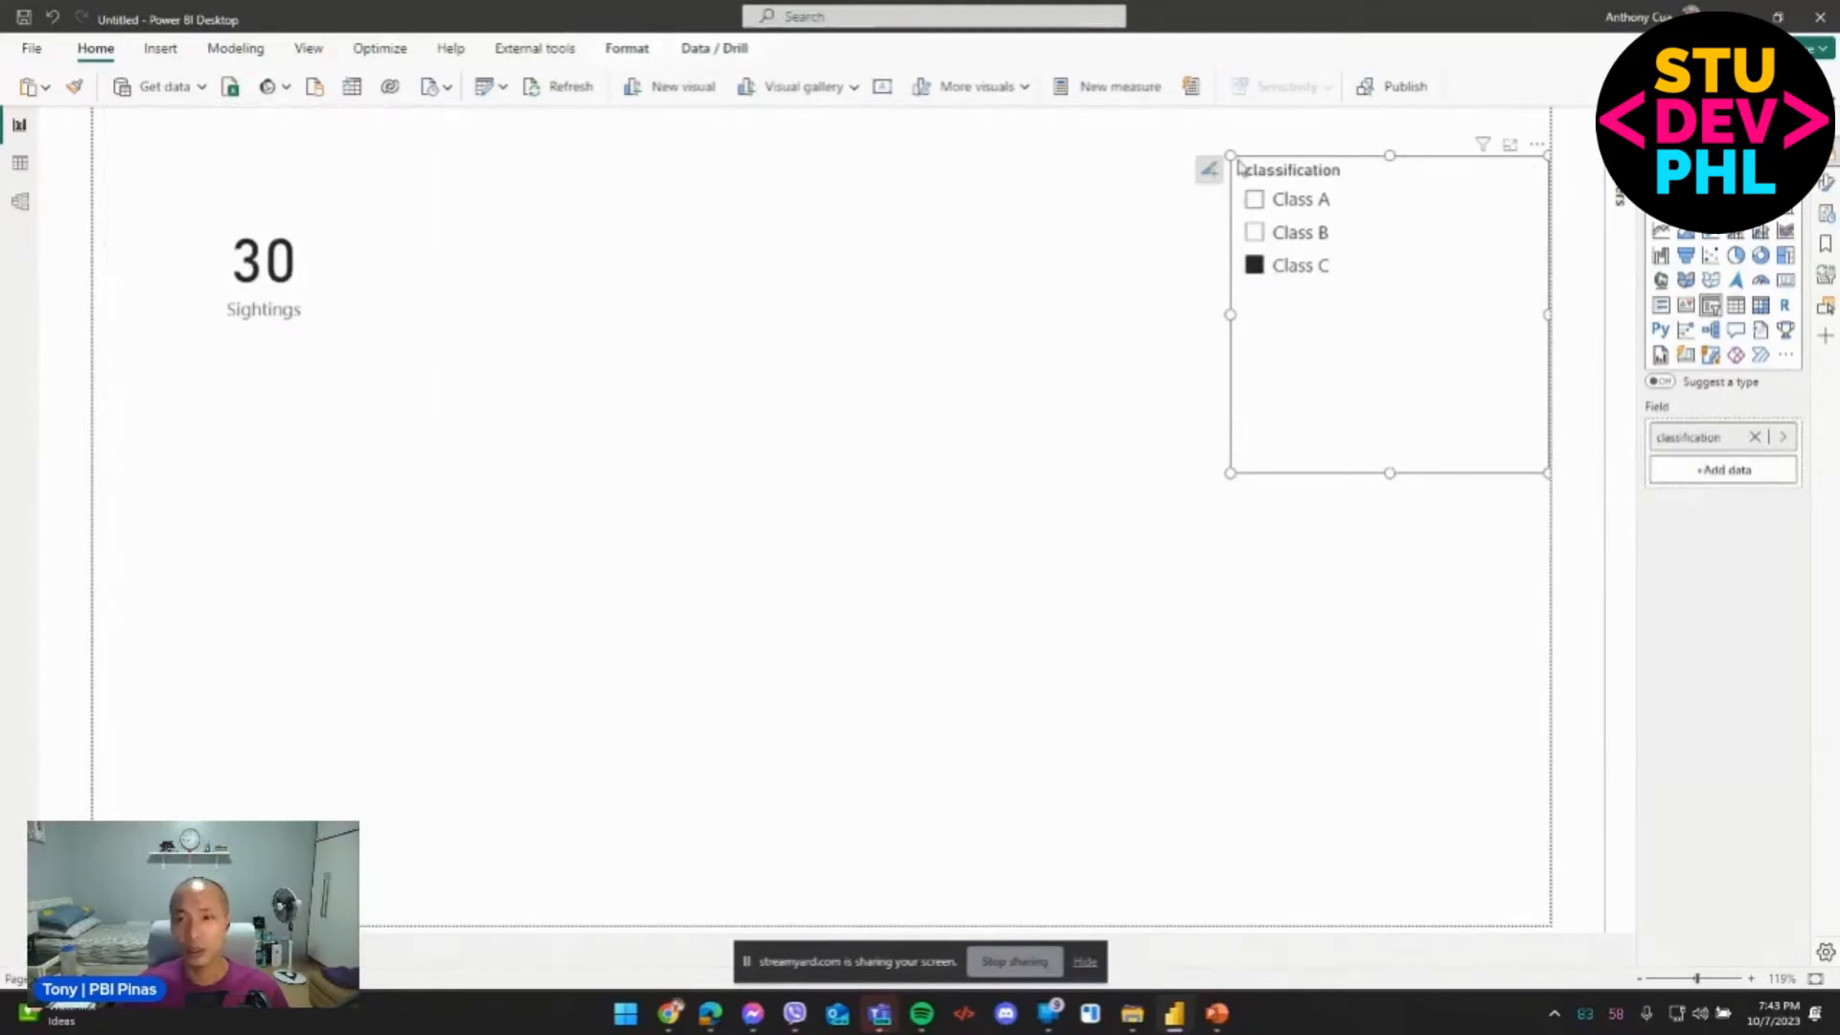
{"action": "left_click_drag", "start_coordinate": [1230, 155], "coordinate": [1339, 298]}
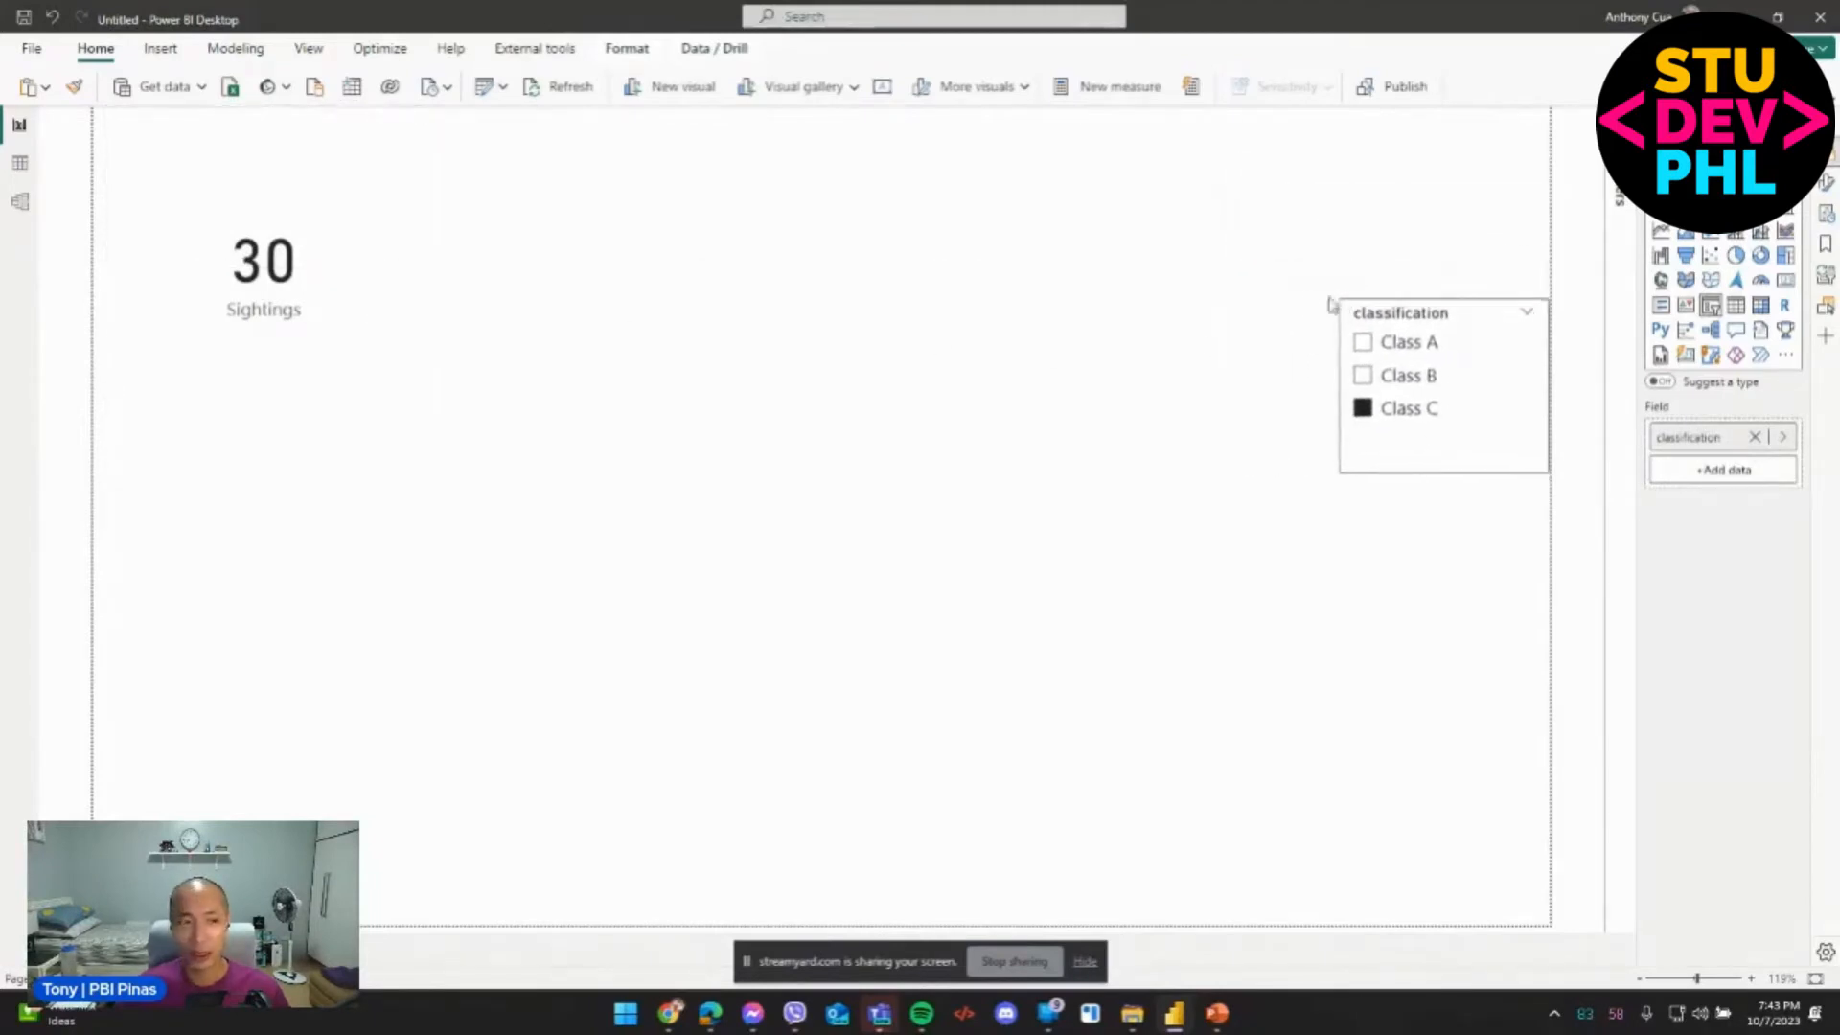
{"action": "left_click", "coordinate": [1360, 409]}
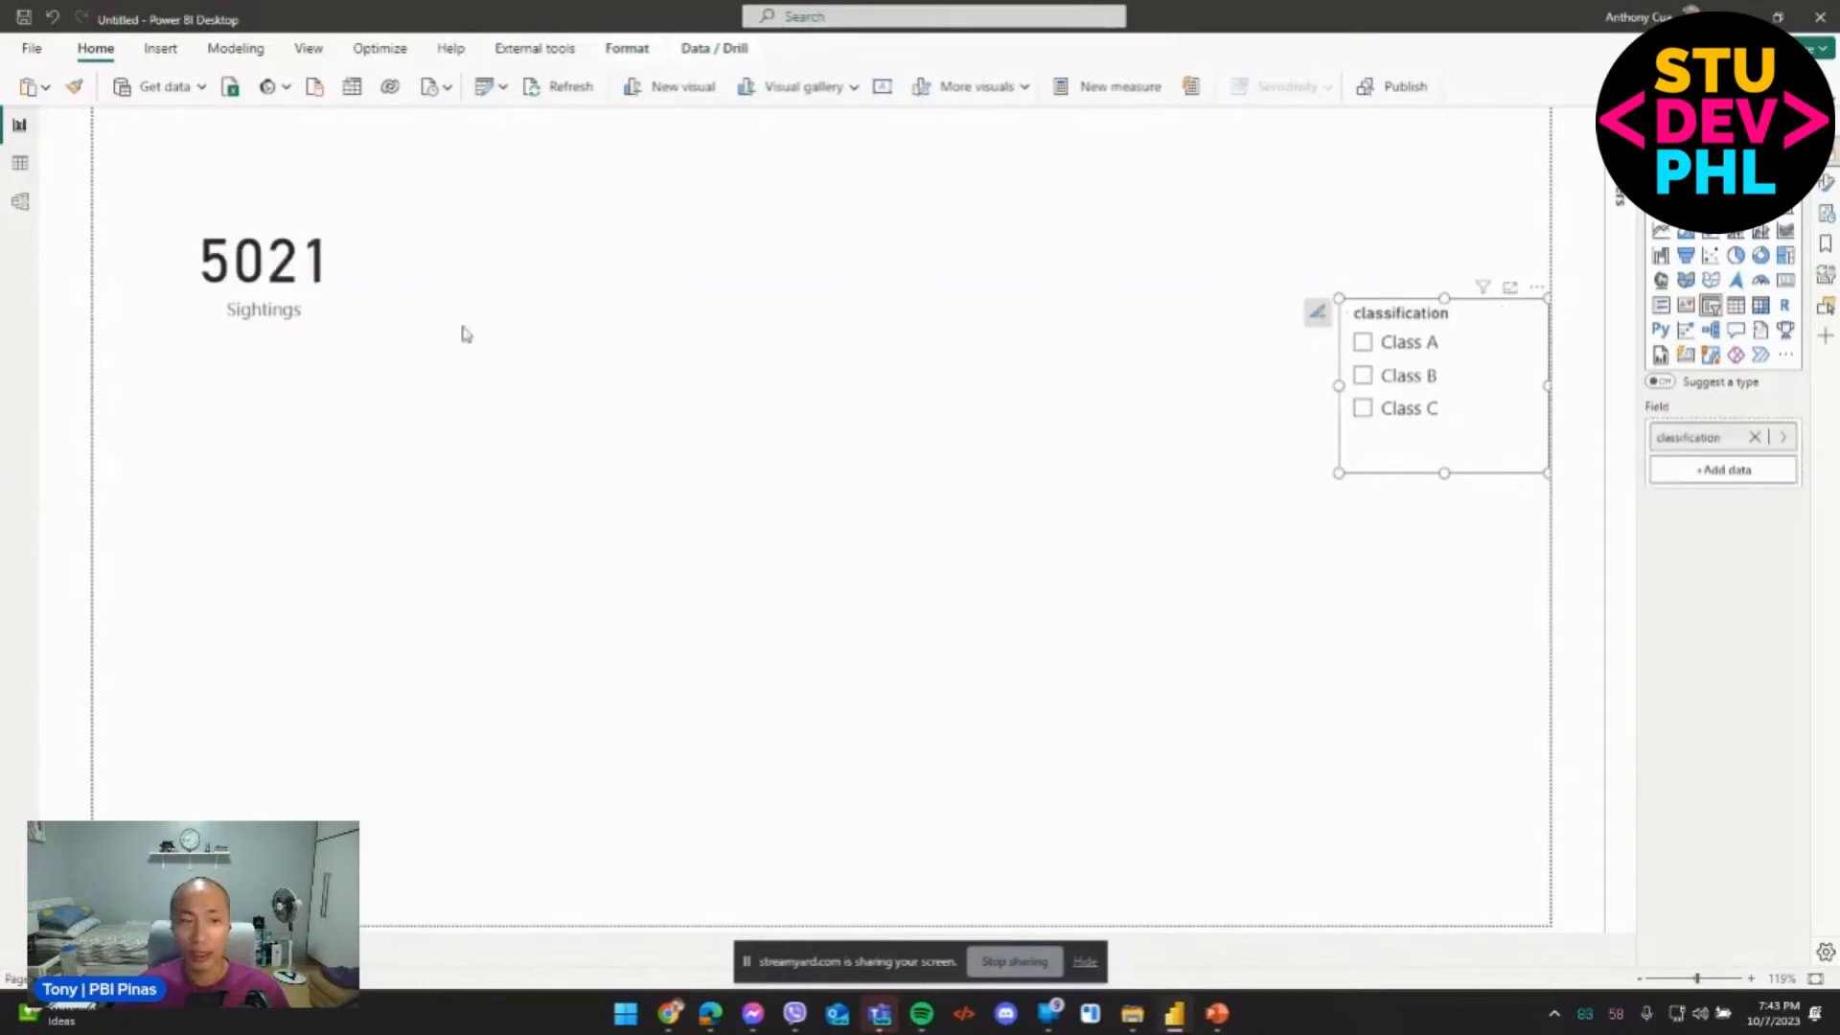
Add a thousands separator to the Sightings measure, and move its card slightly lower on the page.
{"action": "left_click", "coordinate": [374, 323]}
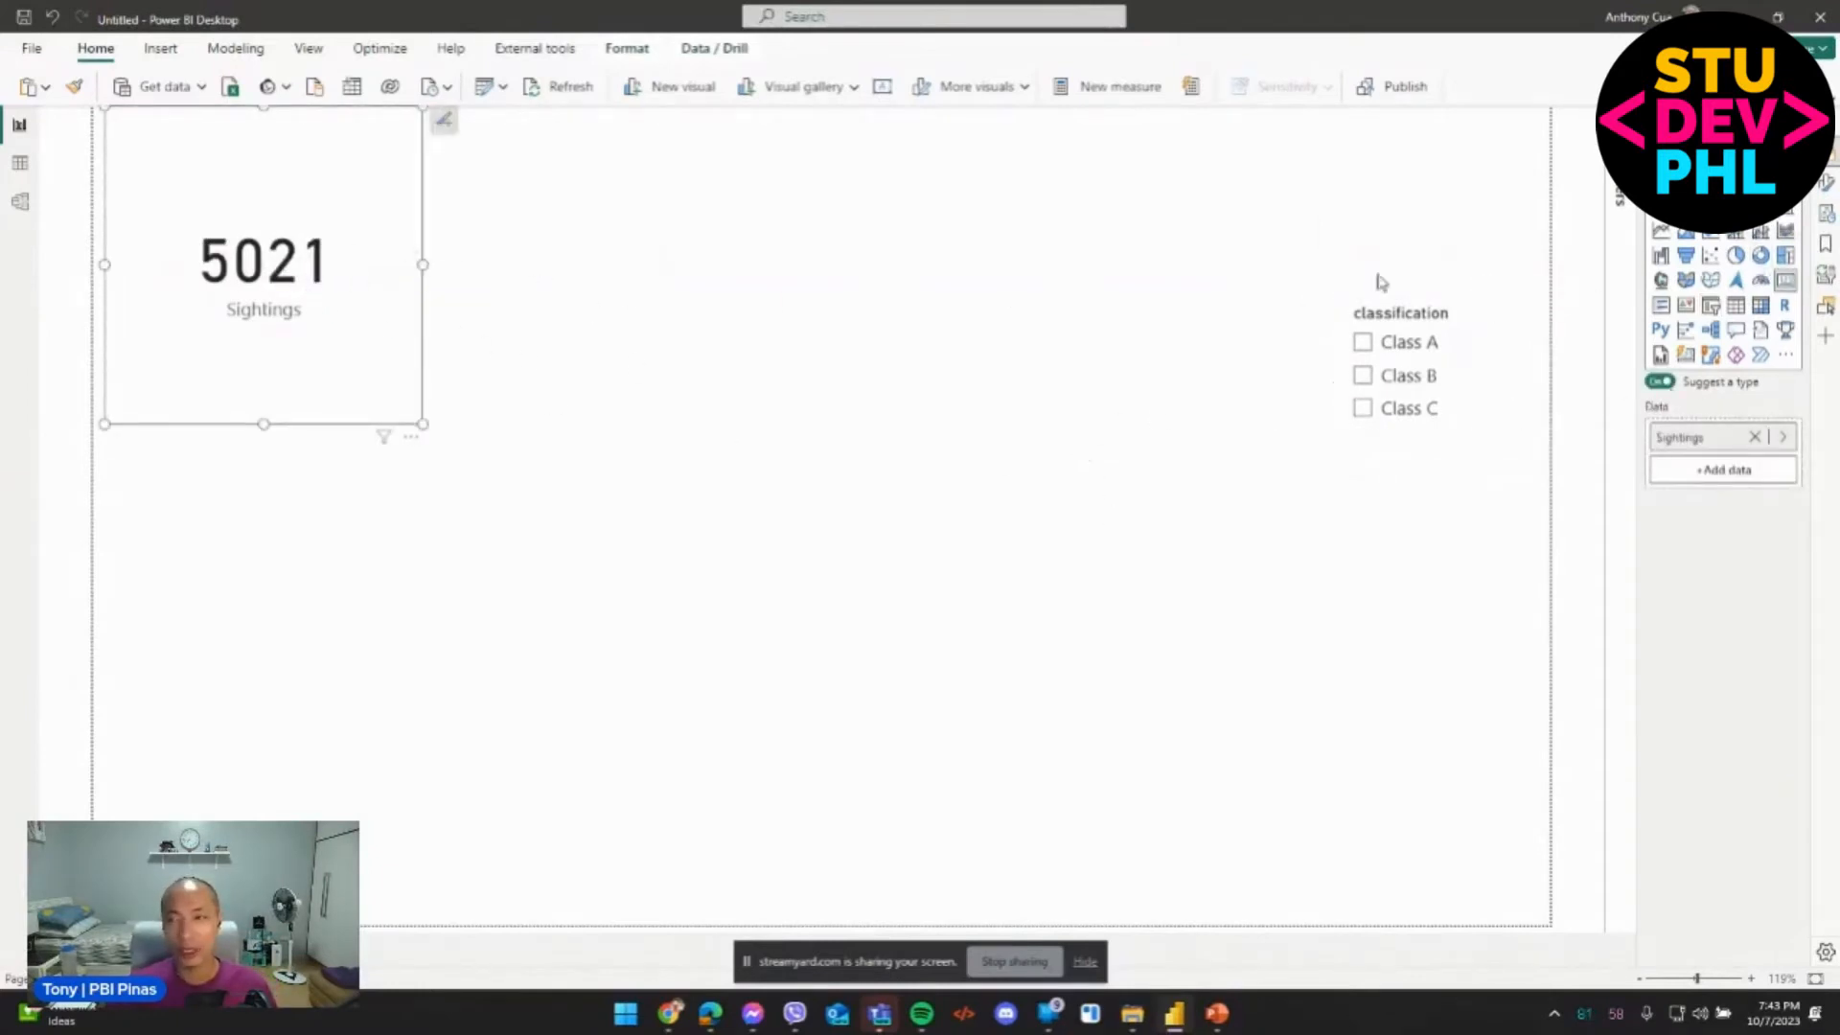
{"action": "left_click", "coordinate": [1828, 127]}
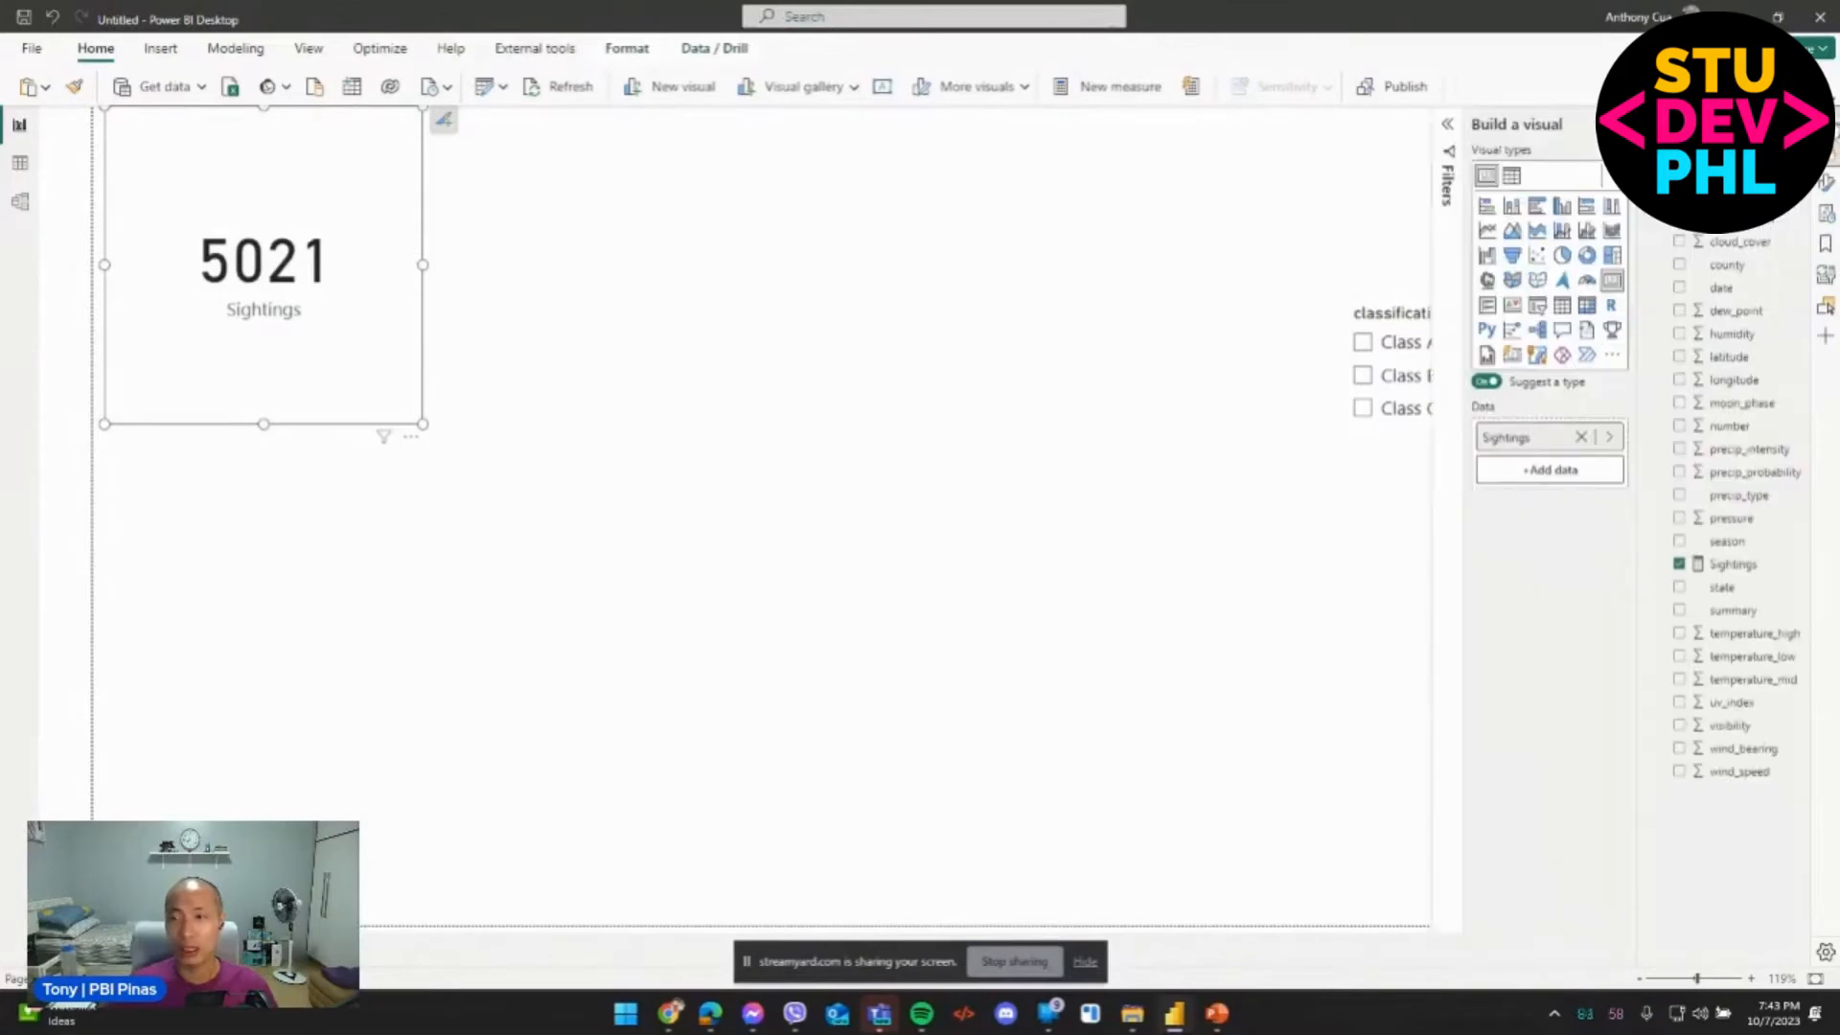
{"action": "left_click", "coordinate": [1744, 567]}
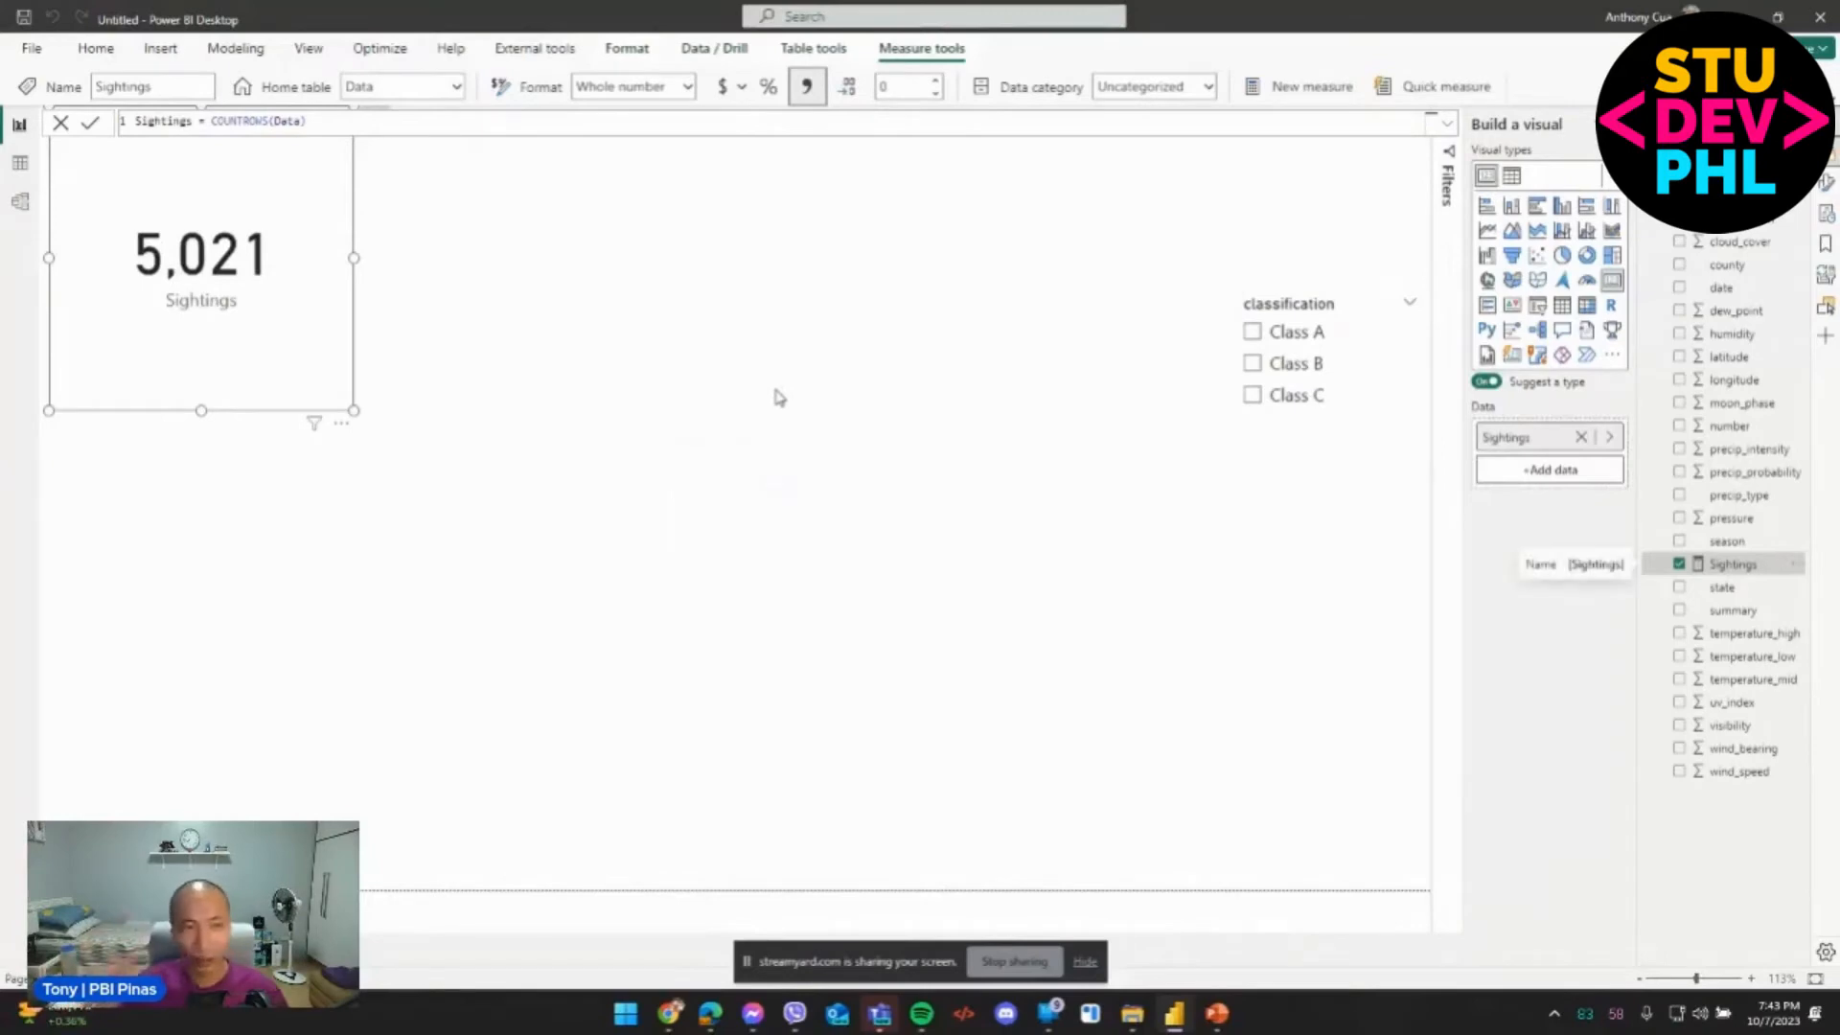
{"action": "left_click_drag", "start_coordinate": [355, 424], "coordinate": [386, 558]}
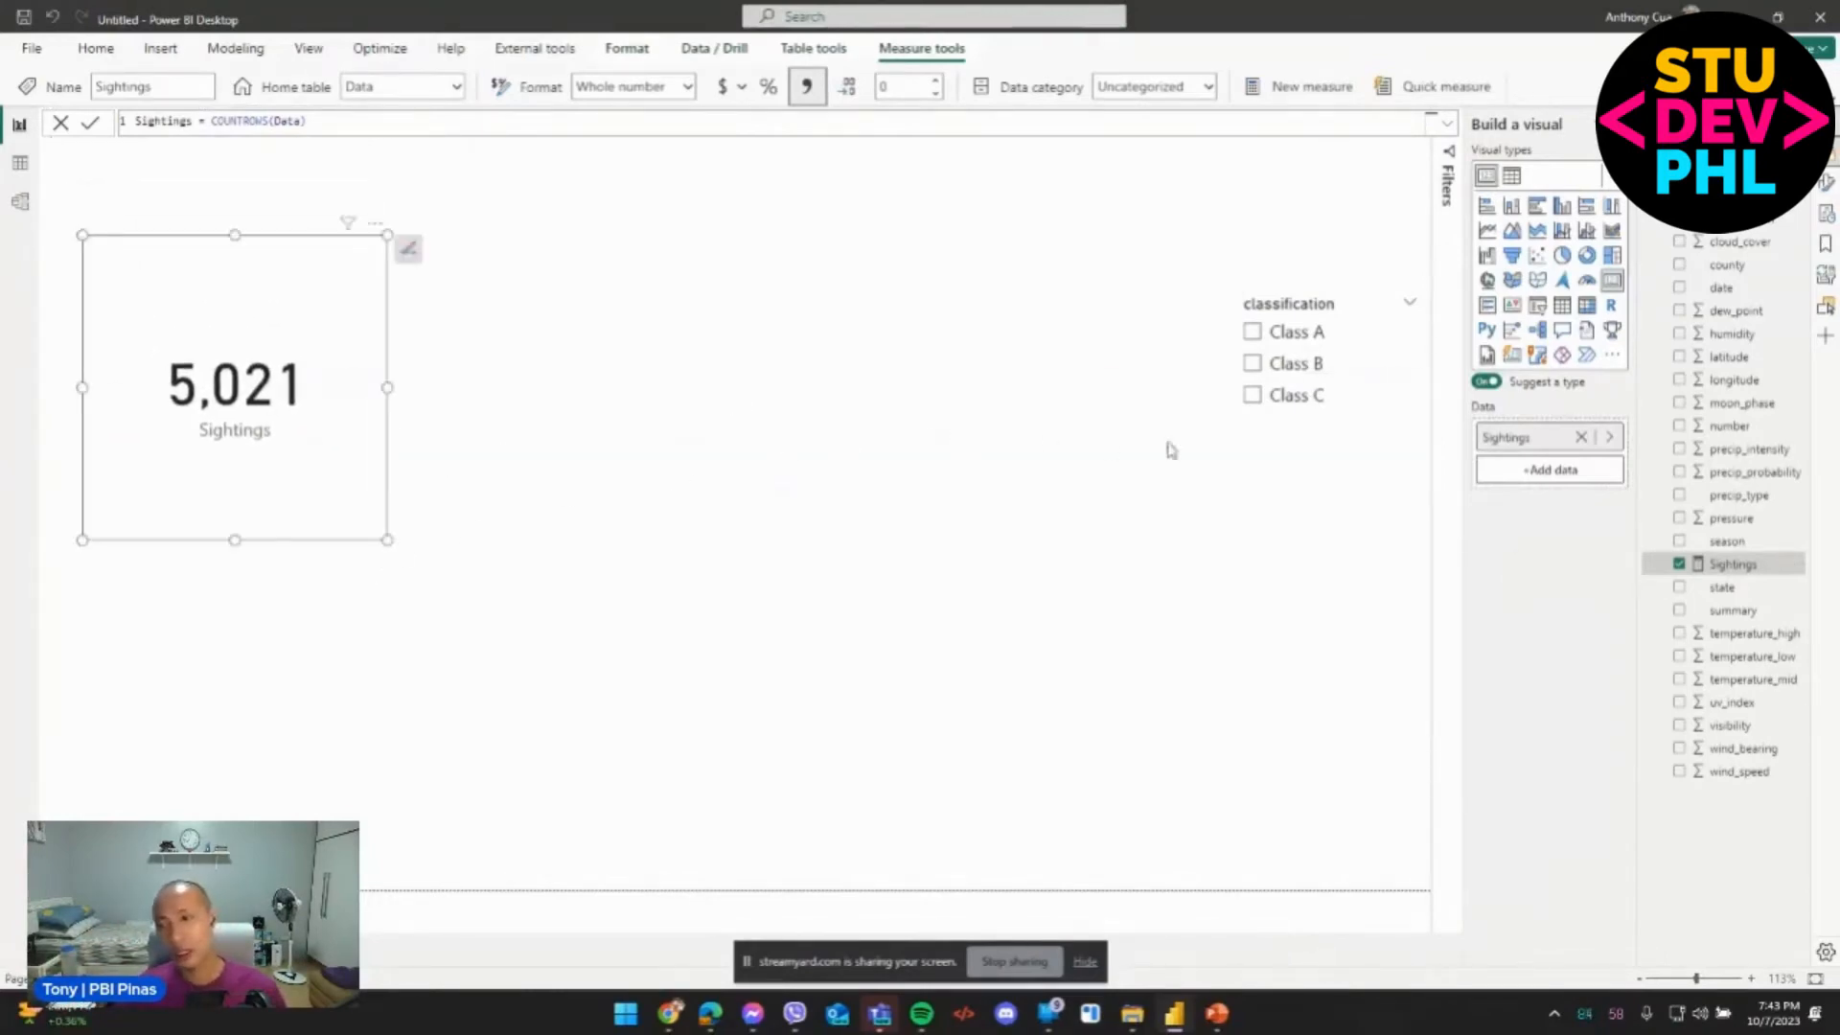
Add a new visual of Sightings by season, and place it between the card and the classification slicer.
{"action": "left_click", "coordinate": [1115, 546]}
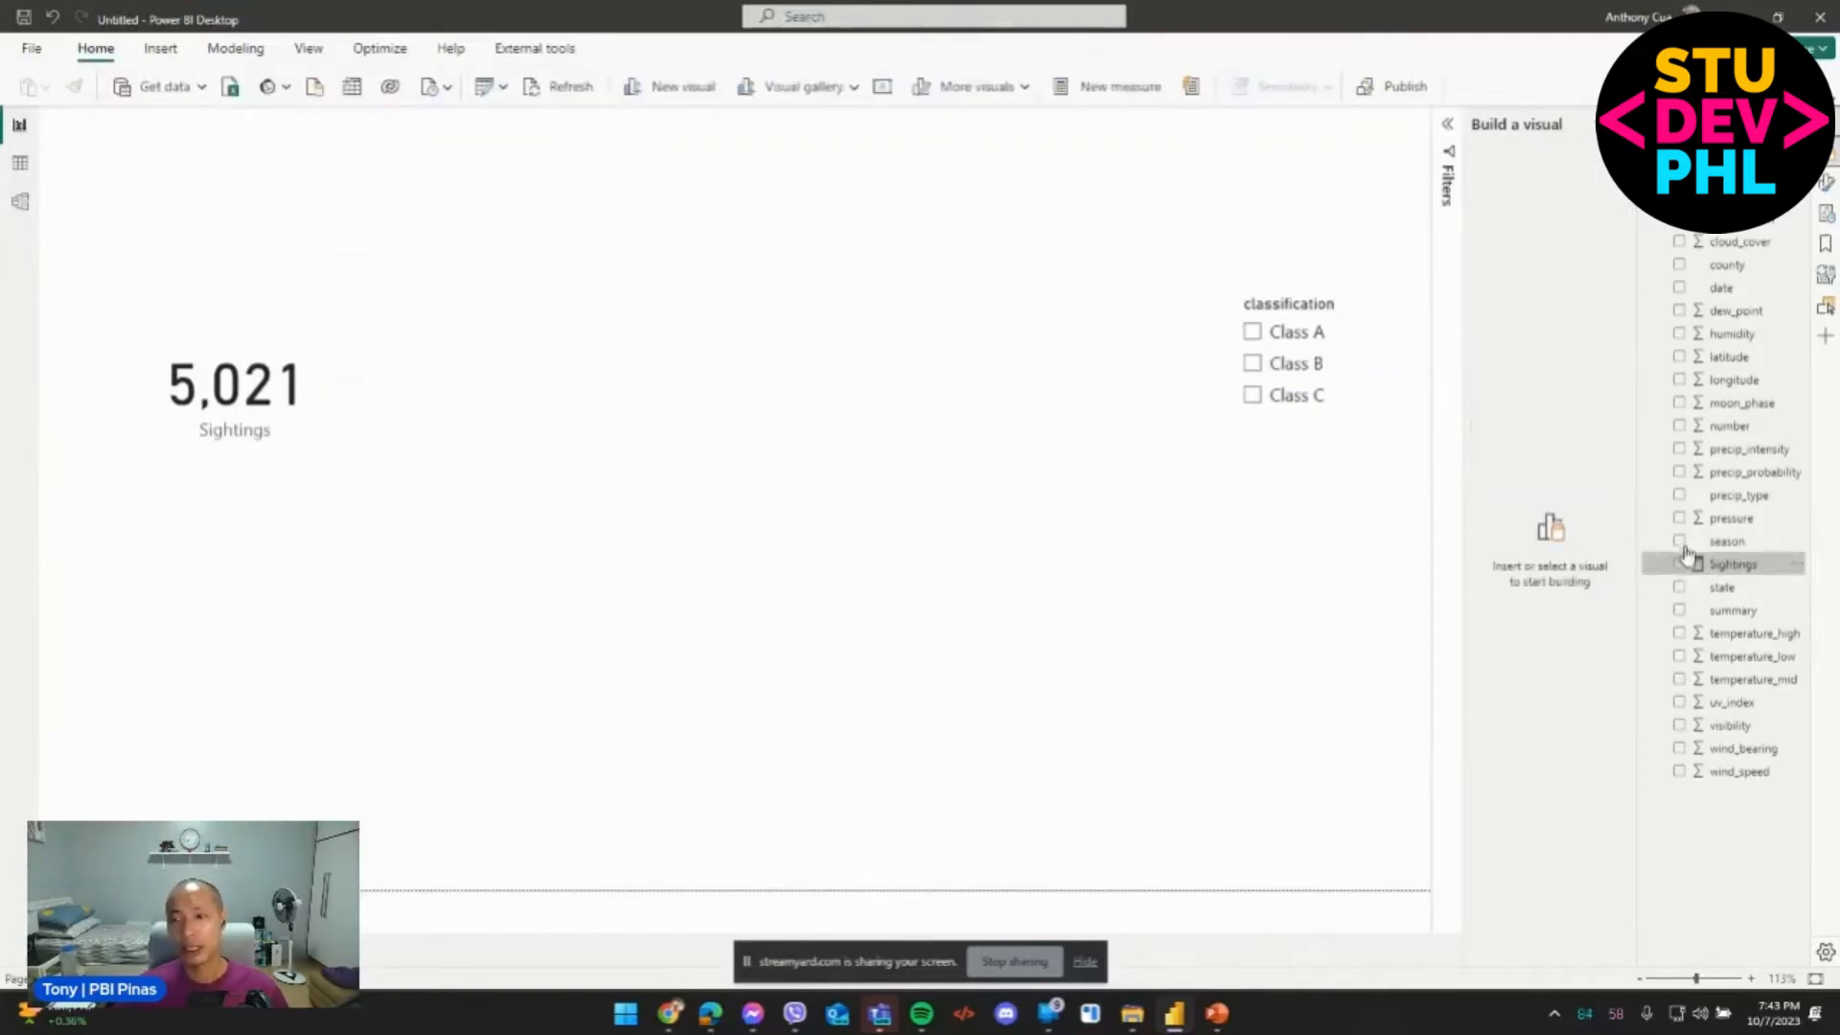
{"action": "left_click", "coordinate": [1679, 564]}
{"action": "left_click", "coordinate": [1679, 541]}
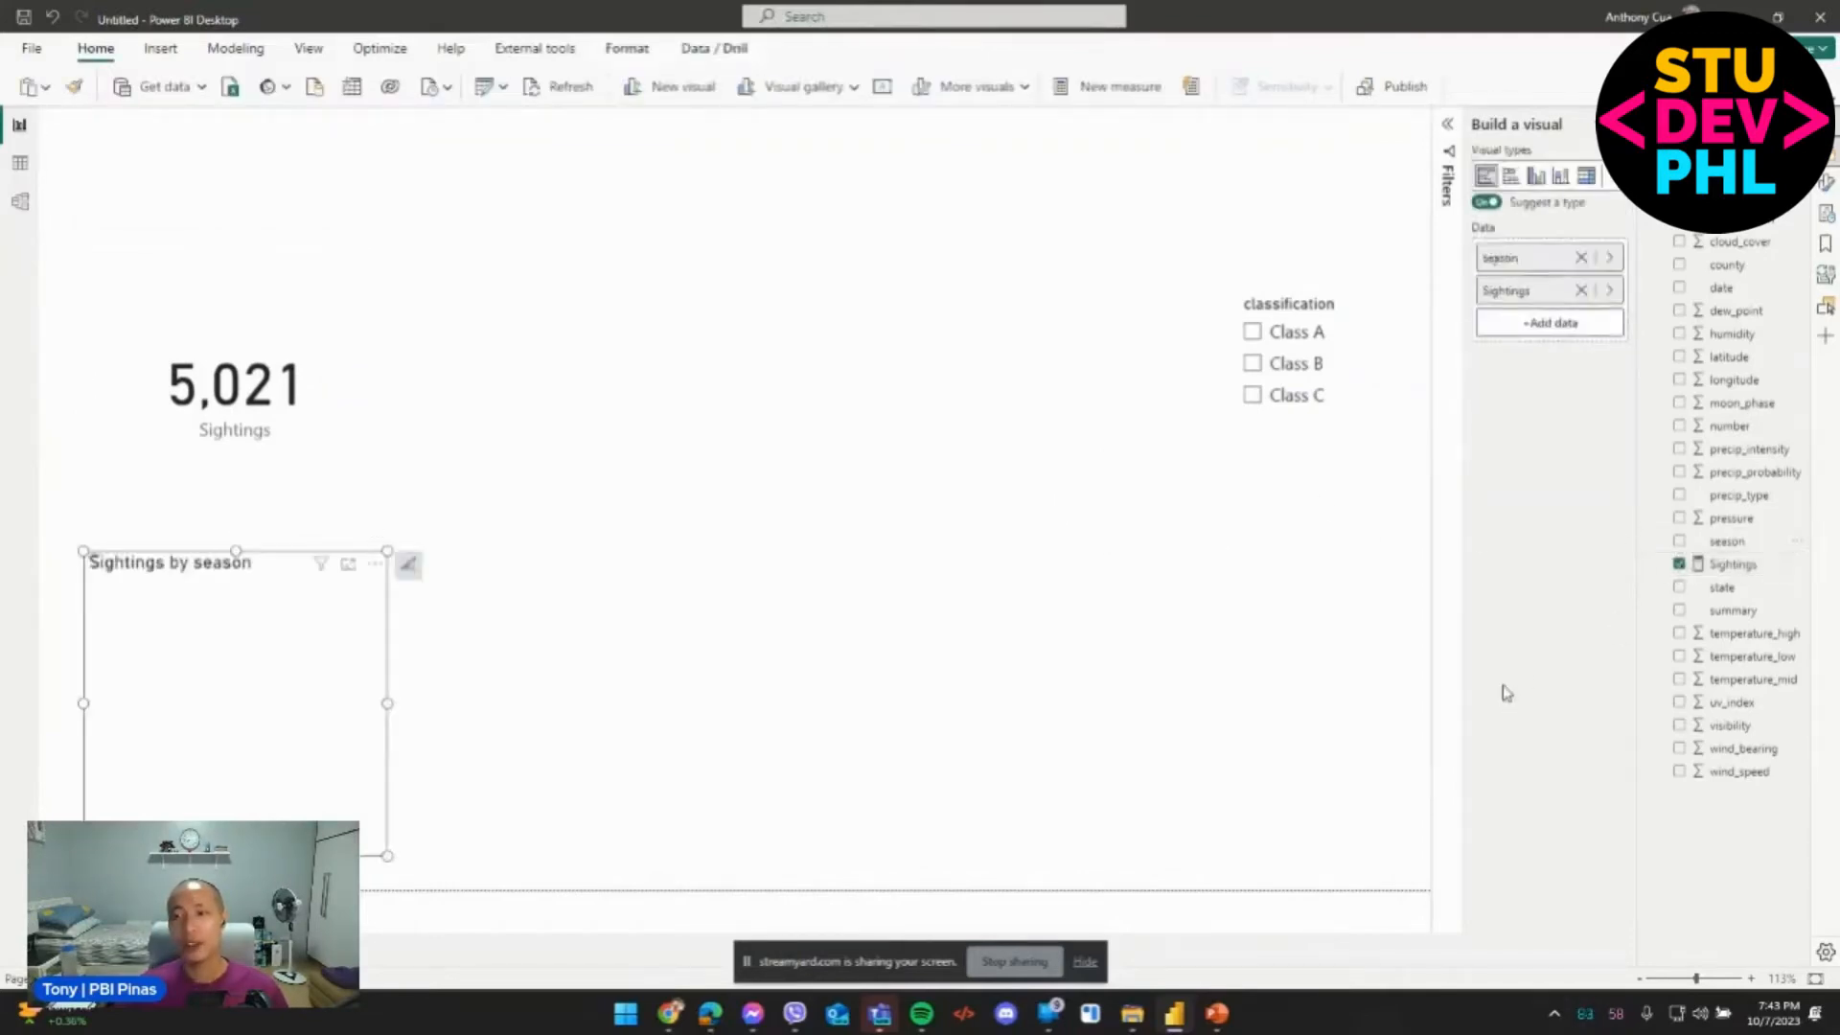
{"action": "left_click_drag", "start_coordinate": [369, 568], "coordinate": [849, 249]}
{"action": "left_click_drag", "start_coordinate": [892, 473], "coordinate": [892, 474]}
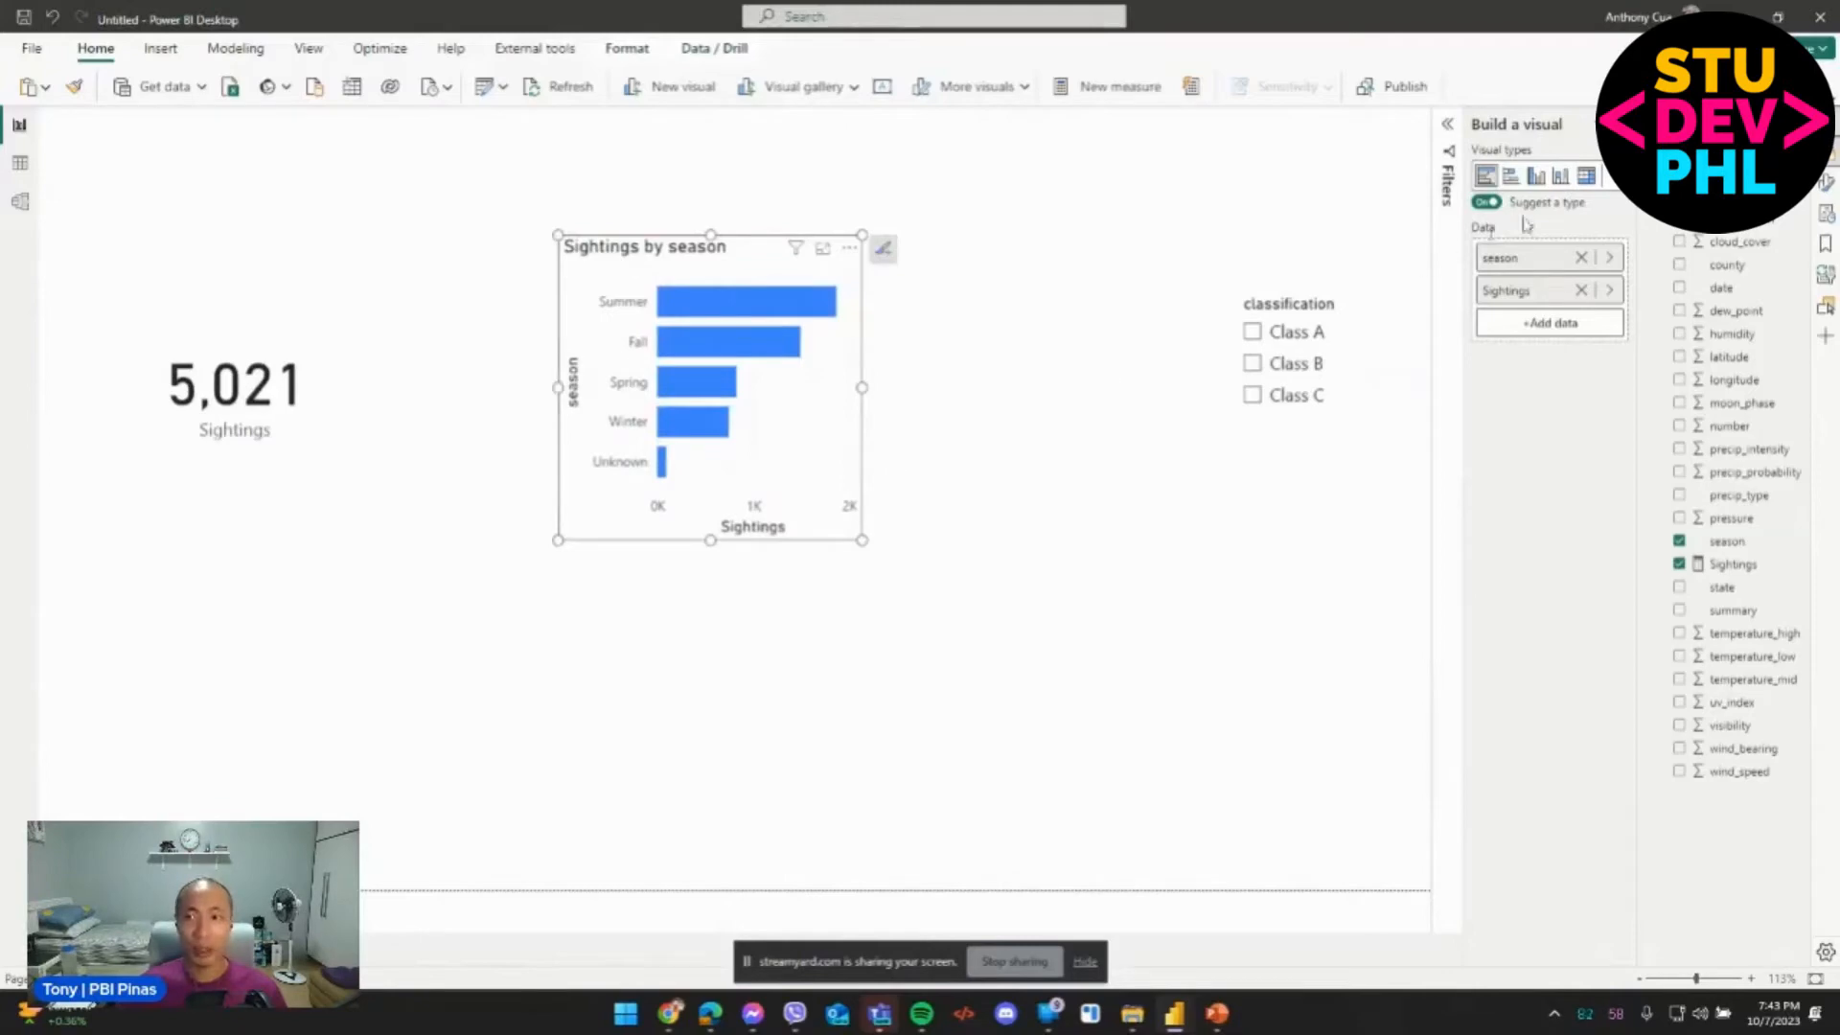
Change the Sightings by season chart into a donut chart, enlarge it, and move it closer to the Sightings card.
{"action": "left_click", "coordinate": [1614, 182]}
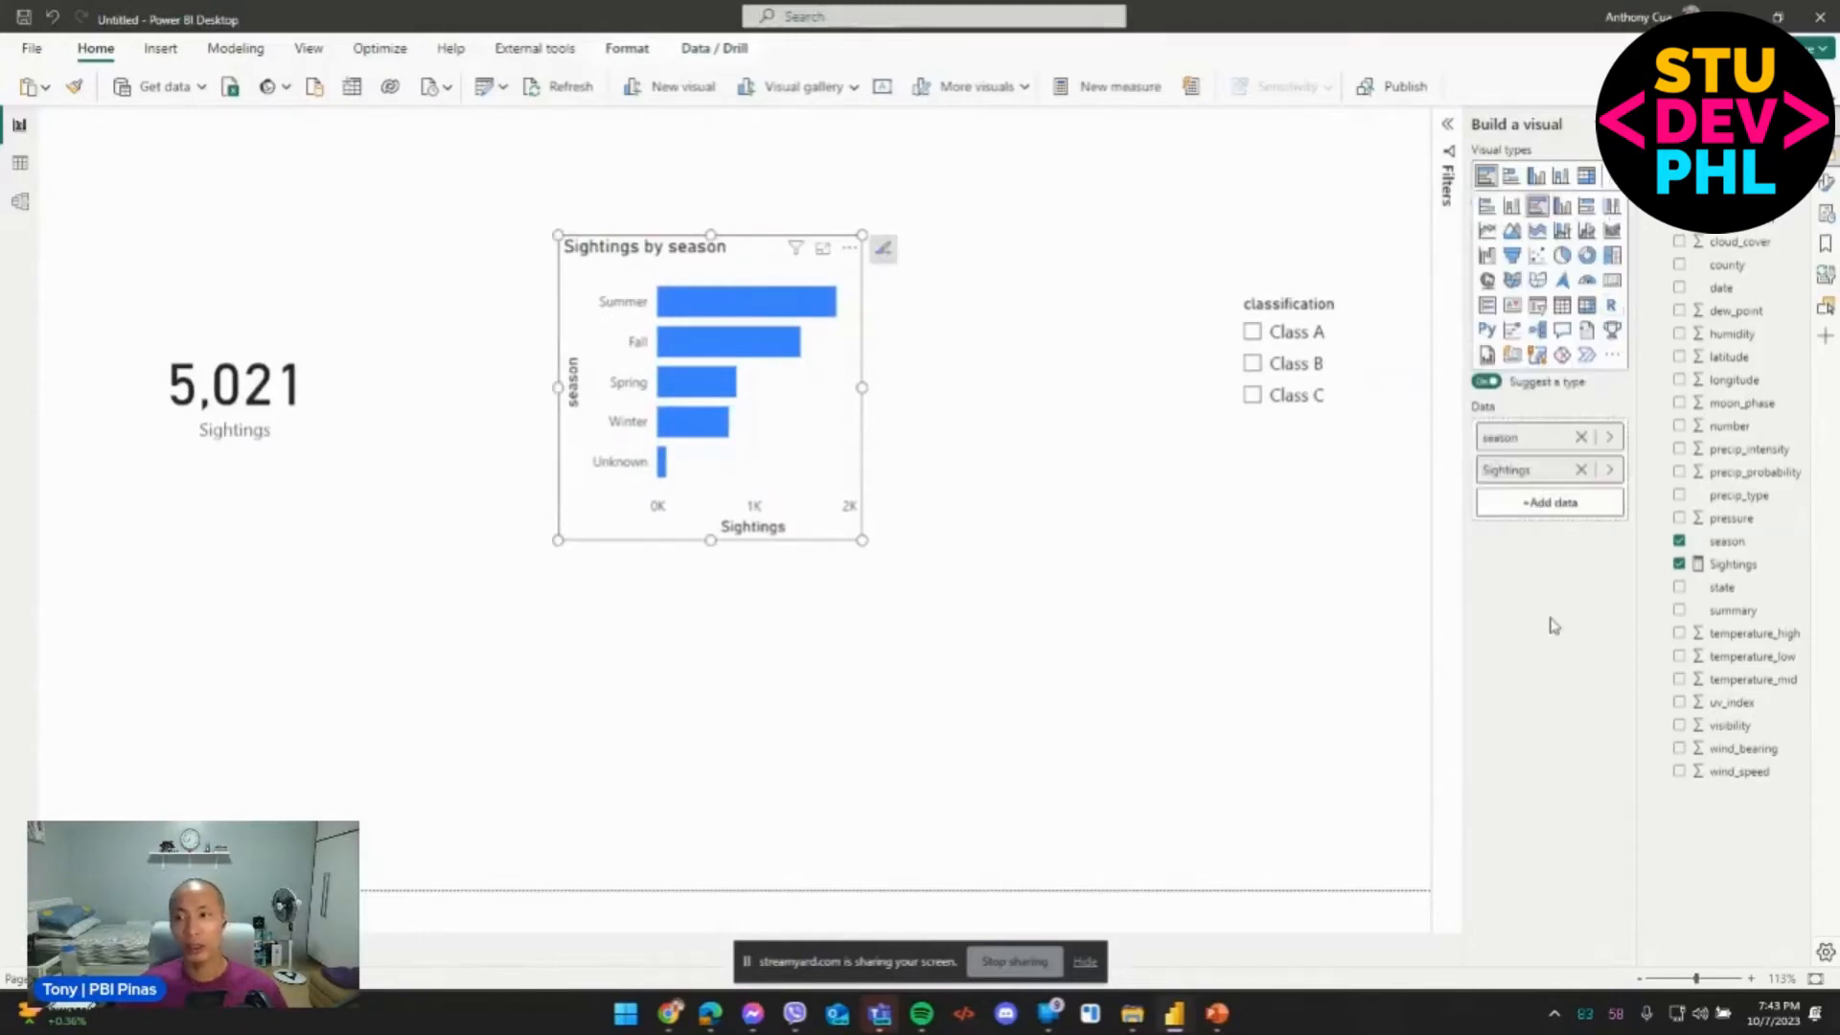
{"action": "left_click", "coordinate": [1586, 255]}
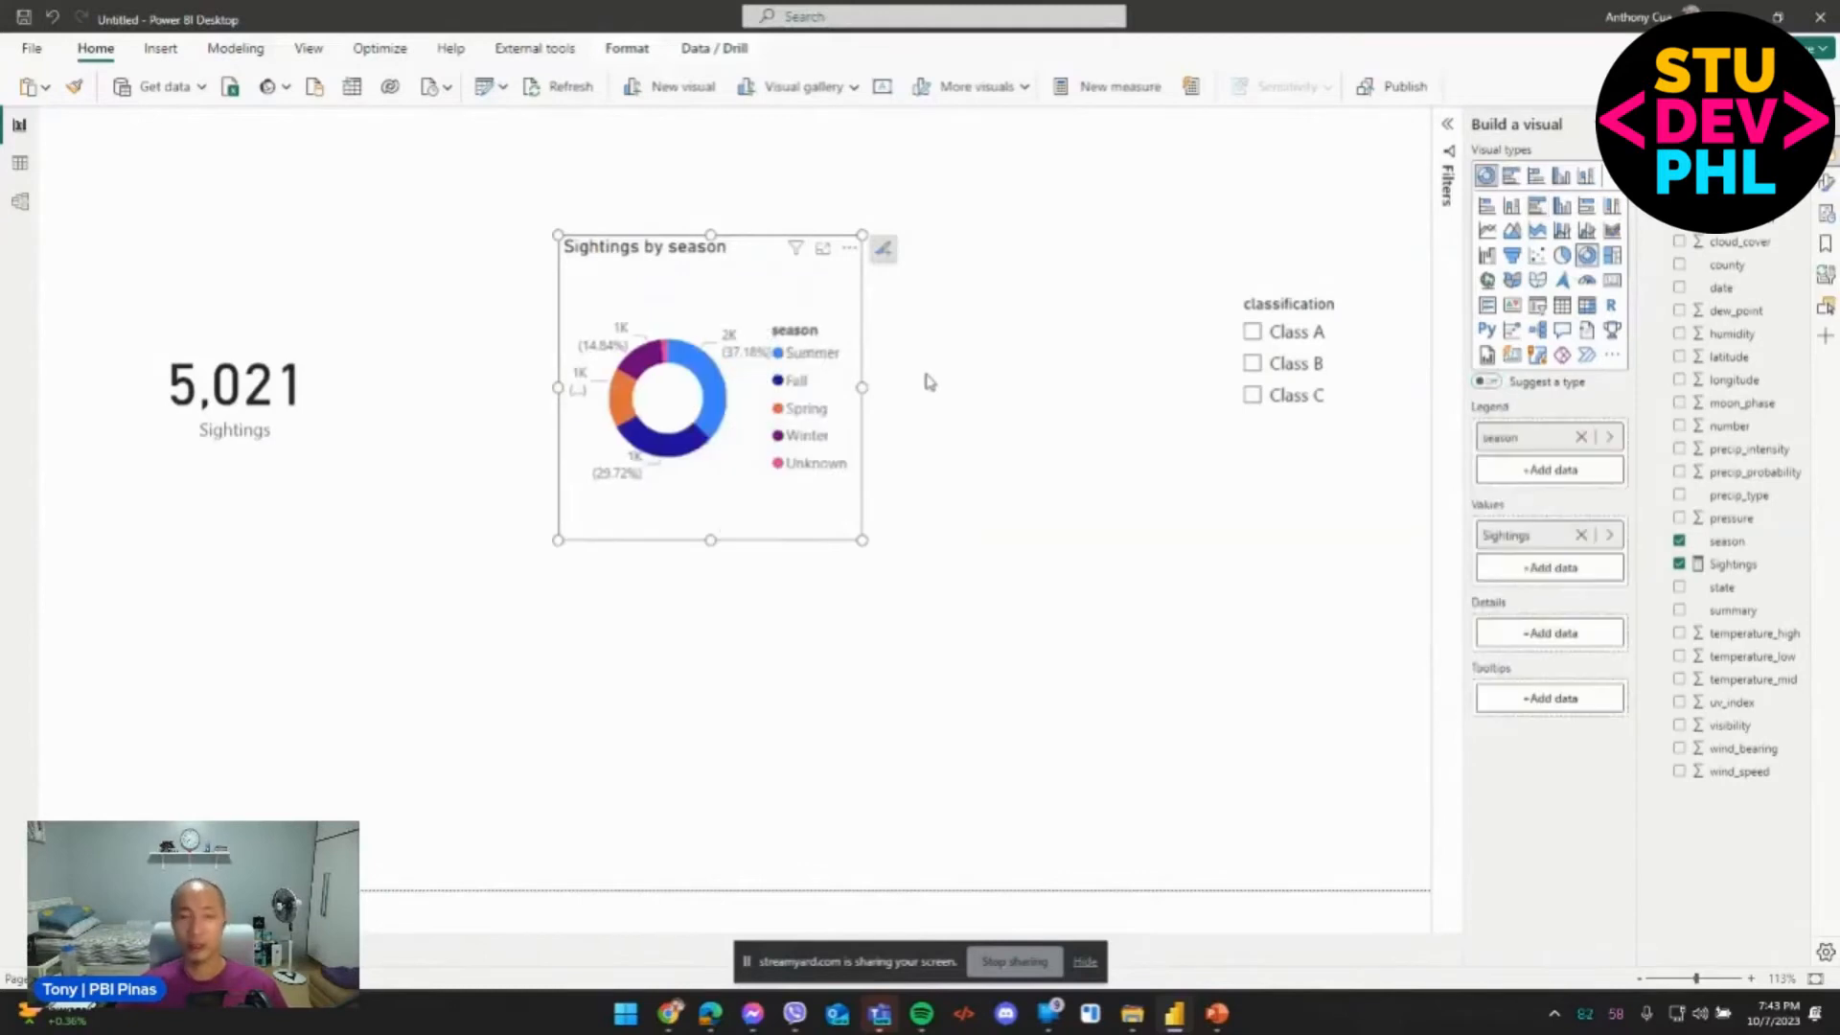
{"action": "left_click_drag", "start_coordinate": [862, 542], "coordinate": [1101, 607]}
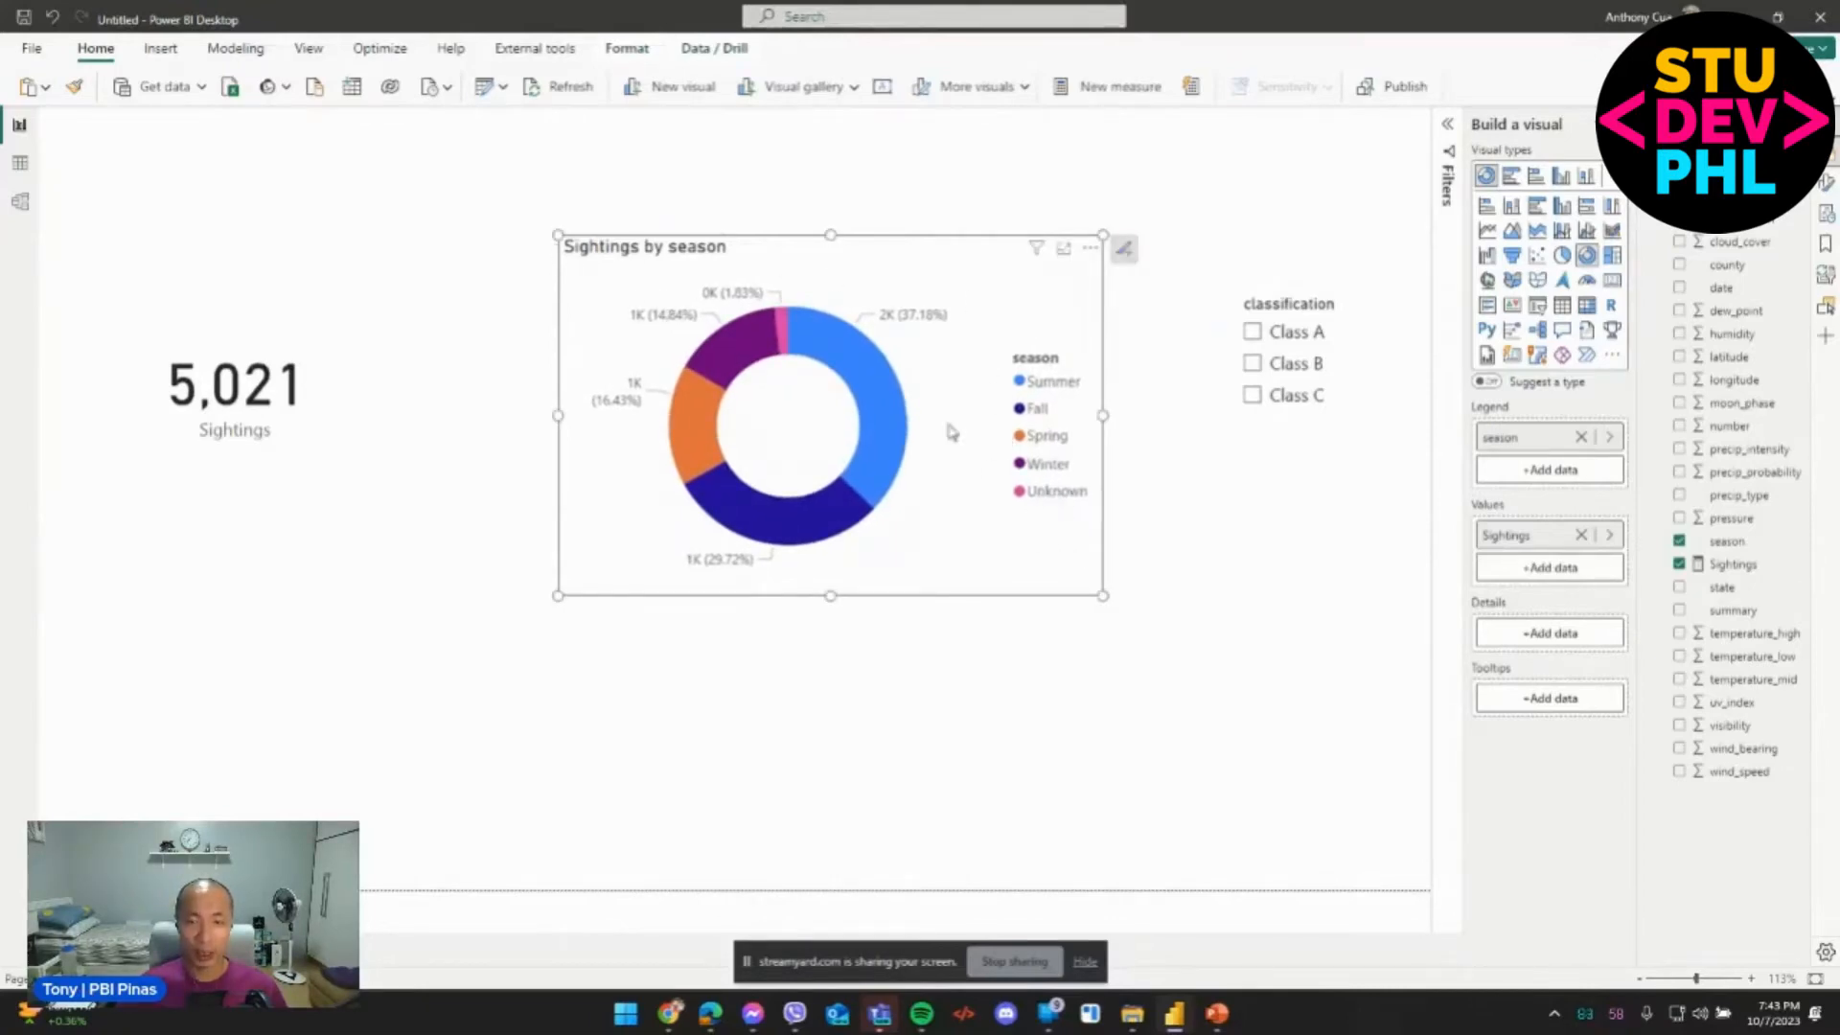
{"action": "left_click_drag", "start_coordinate": [1095, 254], "coordinate": [947, 245]}
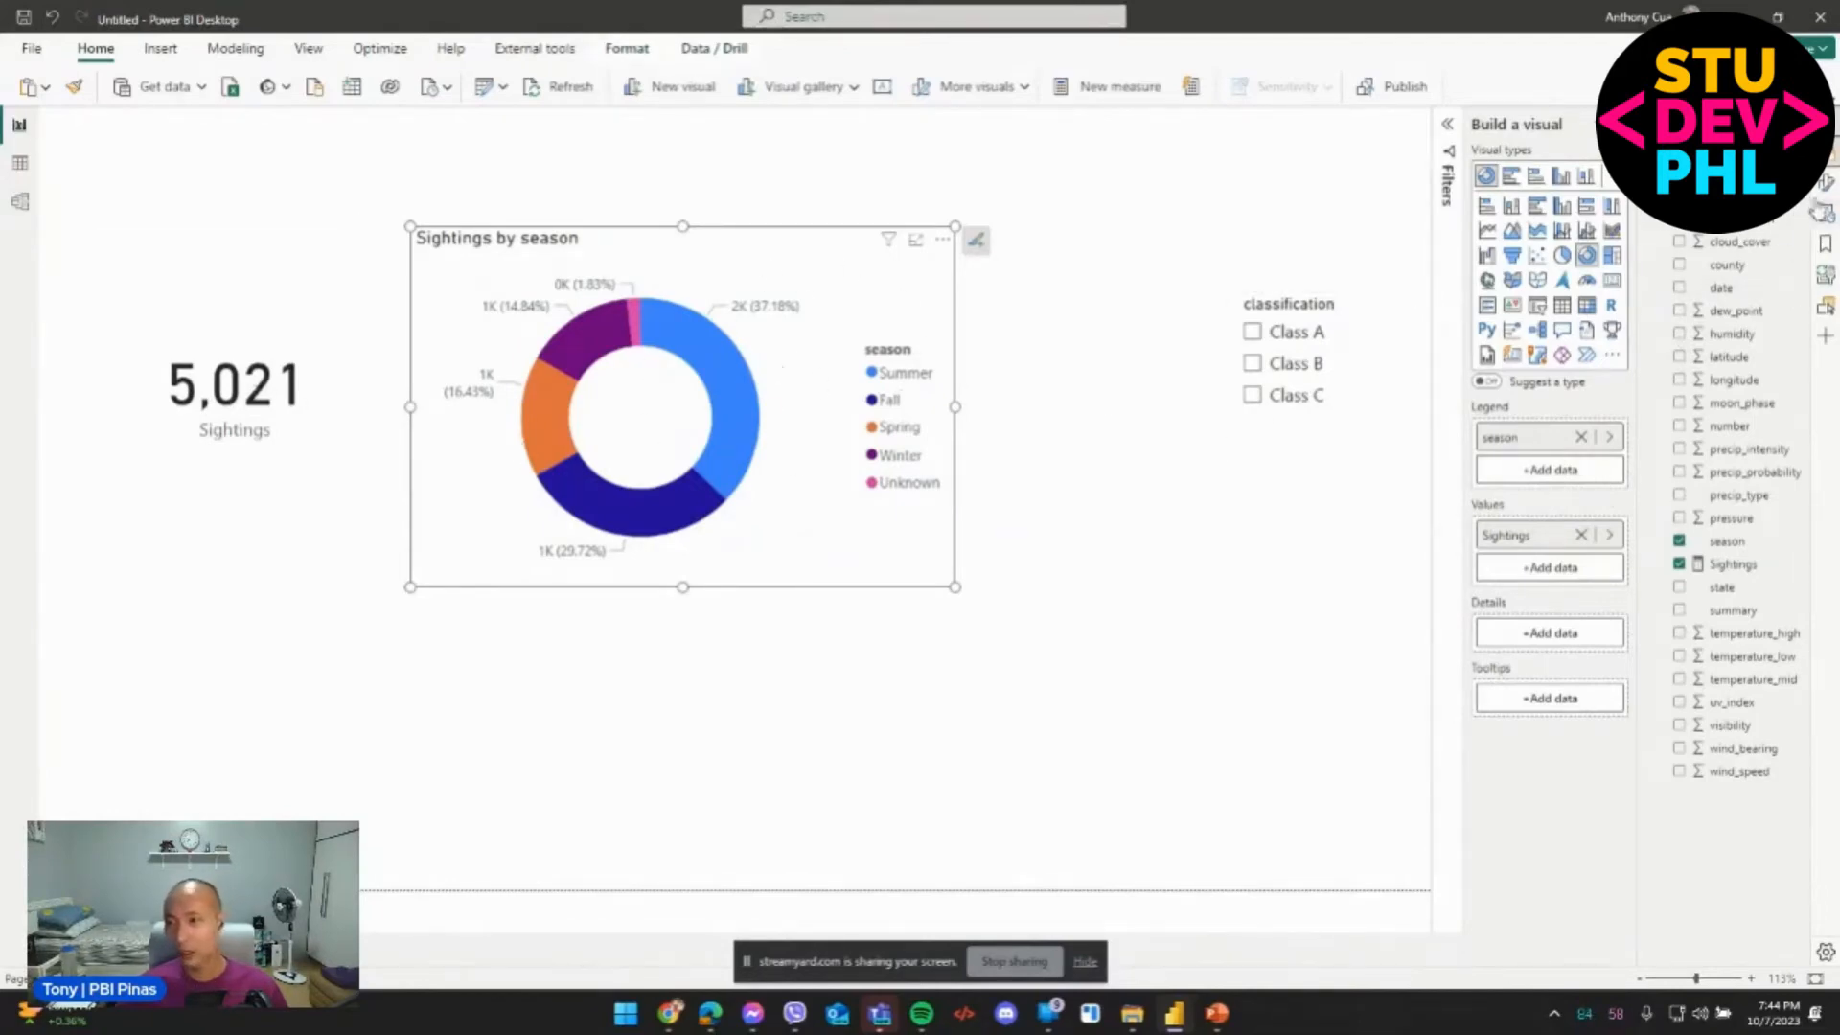
Set the inner radius of the Sightings by season donut's slices to 75%.
{"action": "left_click", "coordinate": [1827, 185]}
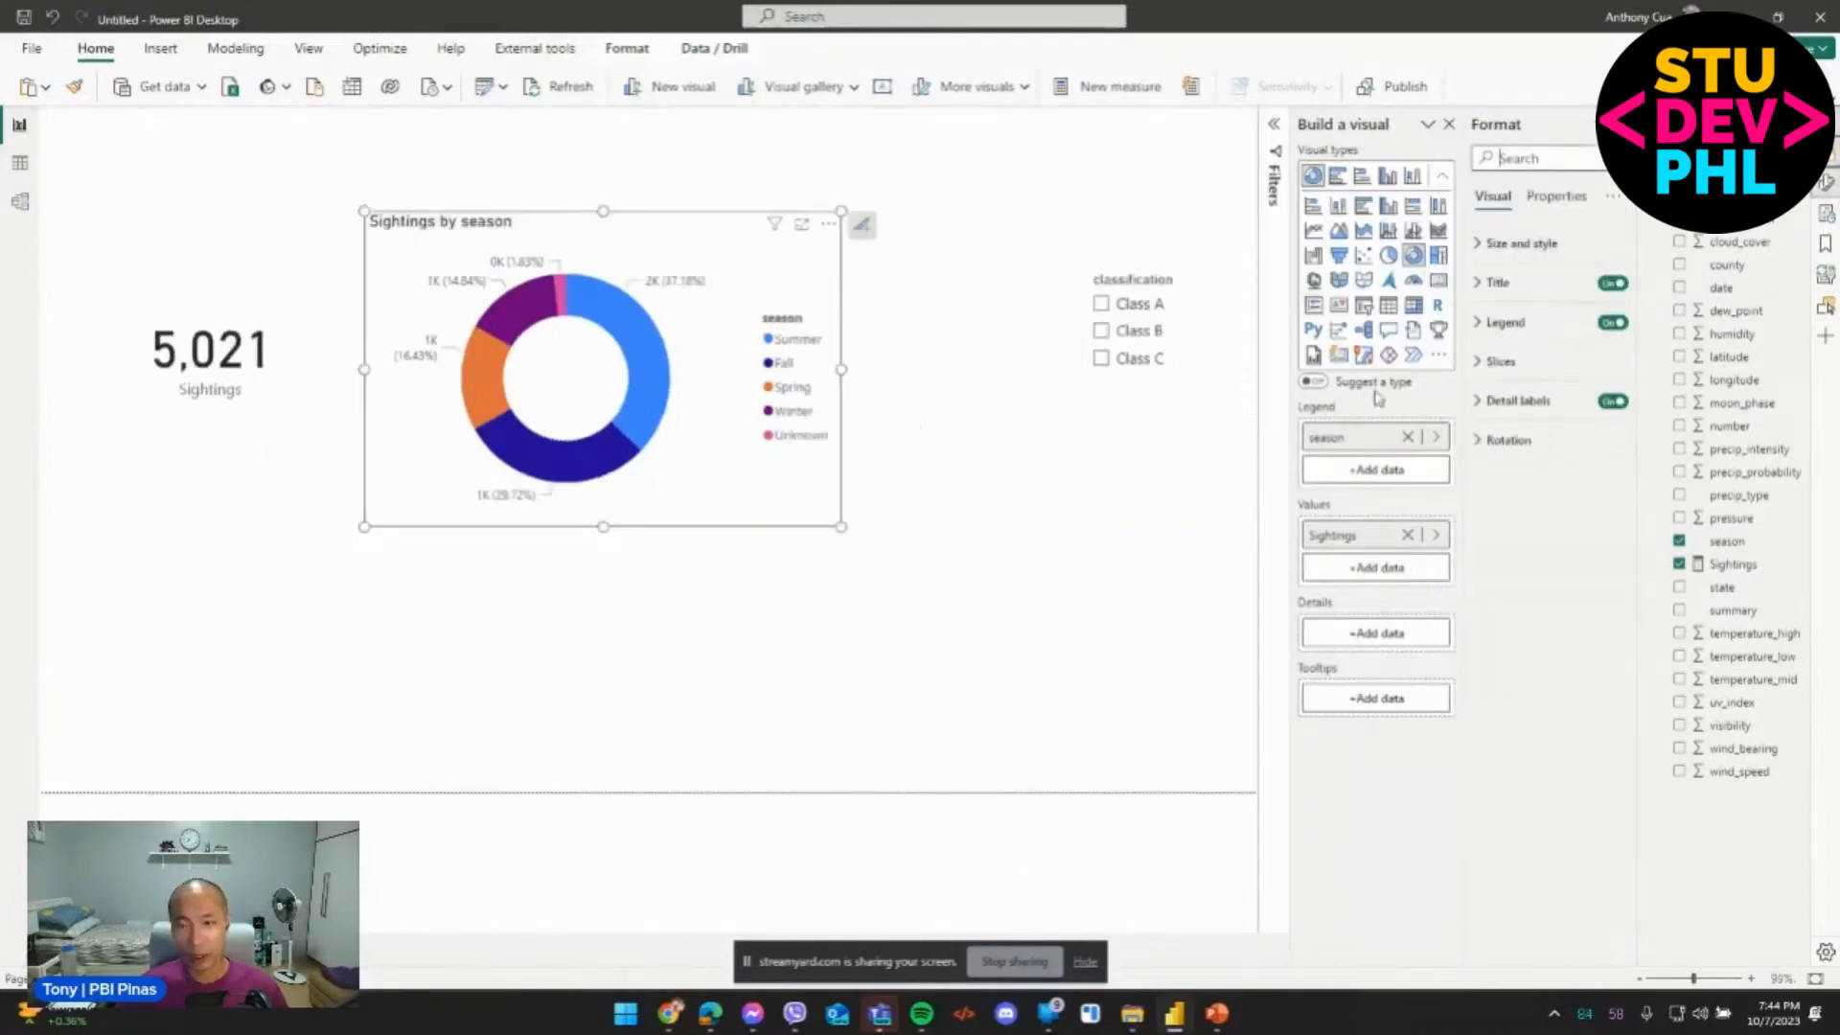
{"action": "left_click", "coordinate": [1583, 369]}
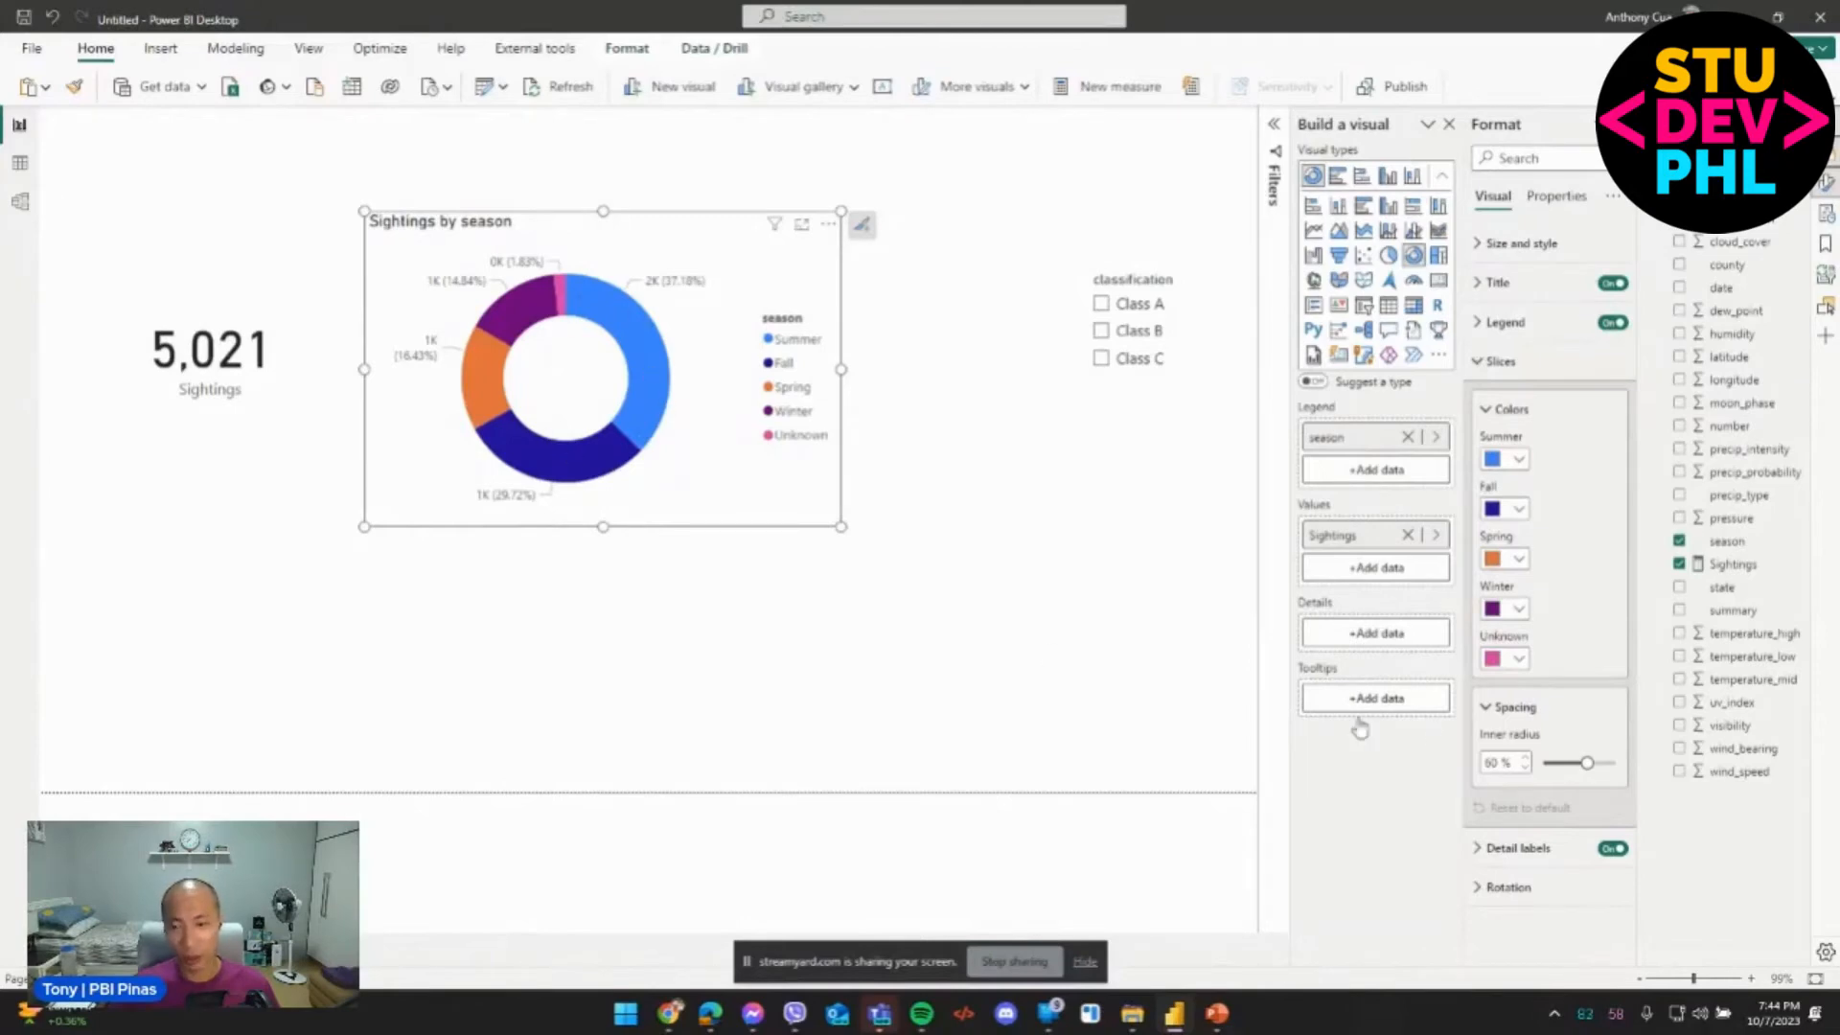
{"action": "mouse_move", "coordinate": [1585, 765]}
{"action": "left_mouse_down"}
{"action": "mouse_move", "coordinate": [1569, 764]}
{"action": "mouse_move", "coordinate": [1601, 765]}
{"action": "left_mouse_up"}
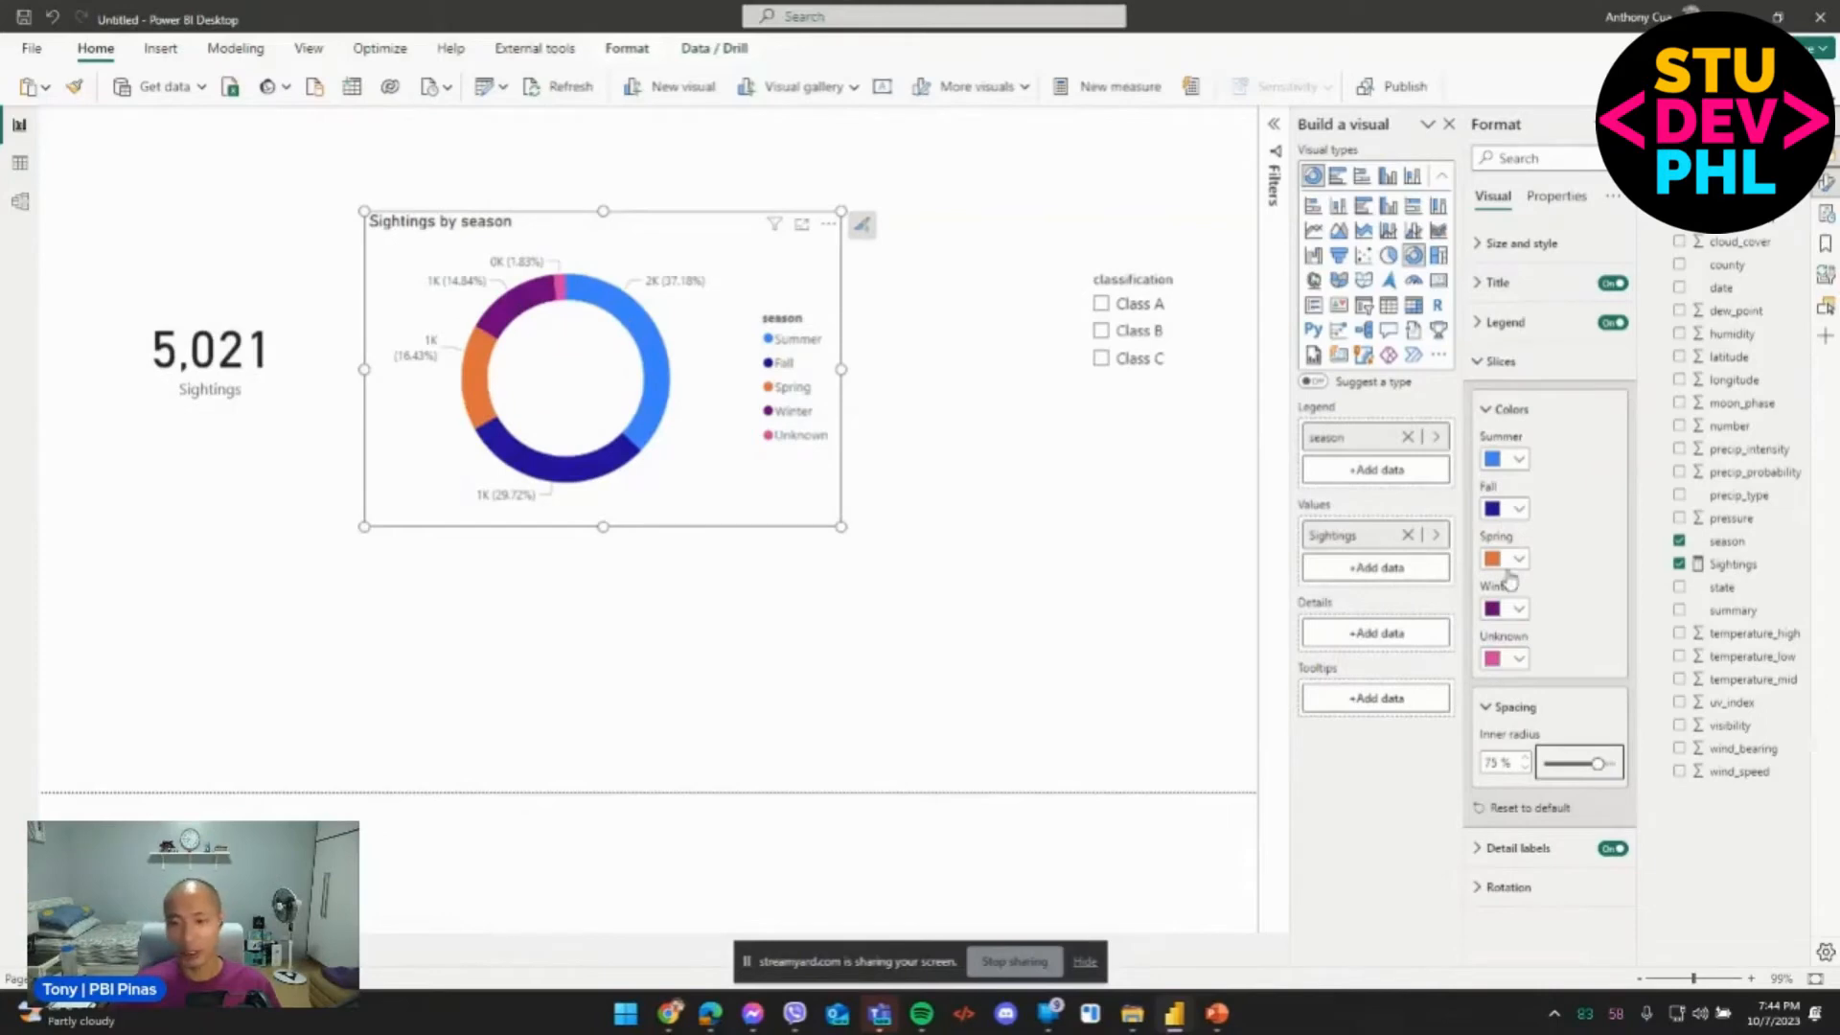
Set the donut's detail labels to display units None and 0 percentage decimal places.
{"action": "left_click", "coordinate": [1524, 849]}
{"action": "scroll", "coordinate": [1540, 860], "scroll_direction": "down", "scroll_amount": 3}
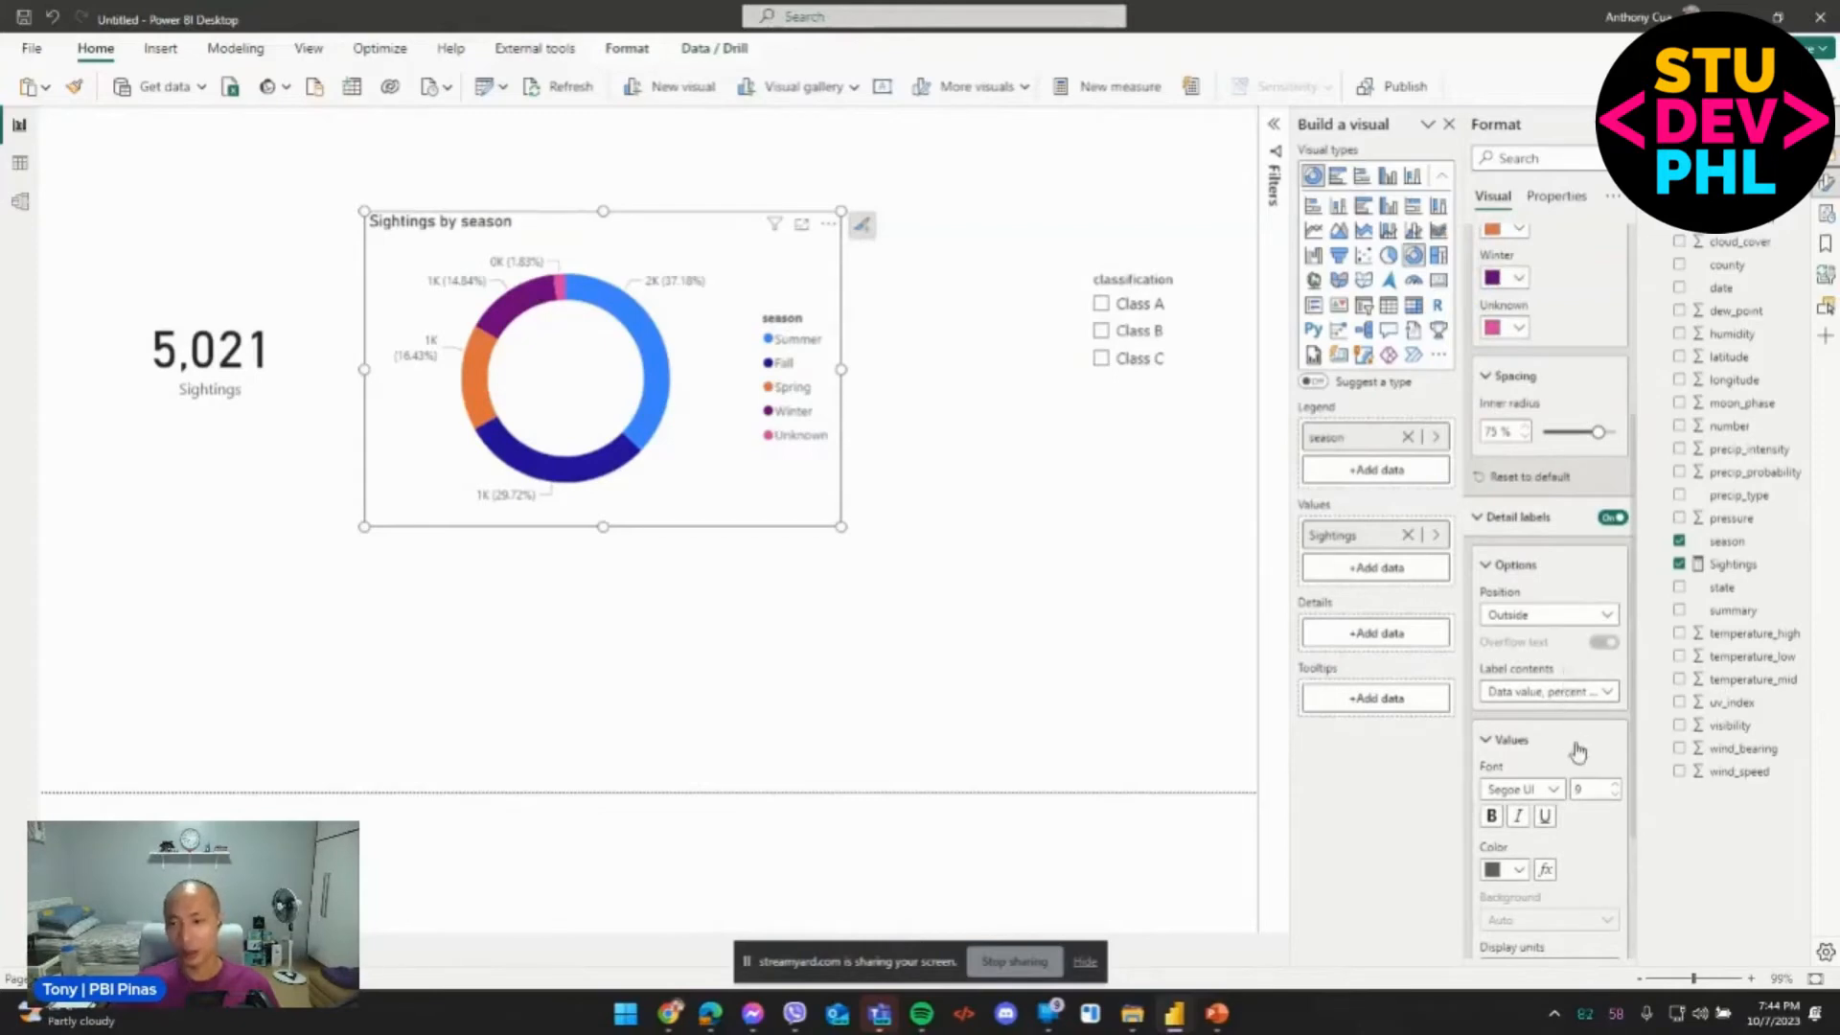
{"action": "scroll", "coordinate": [1576, 747], "scroll_direction": "down", "scroll_amount": 2}
{"action": "scroll", "coordinate": [1578, 753], "scroll_direction": "down", "scroll_amount": 2}
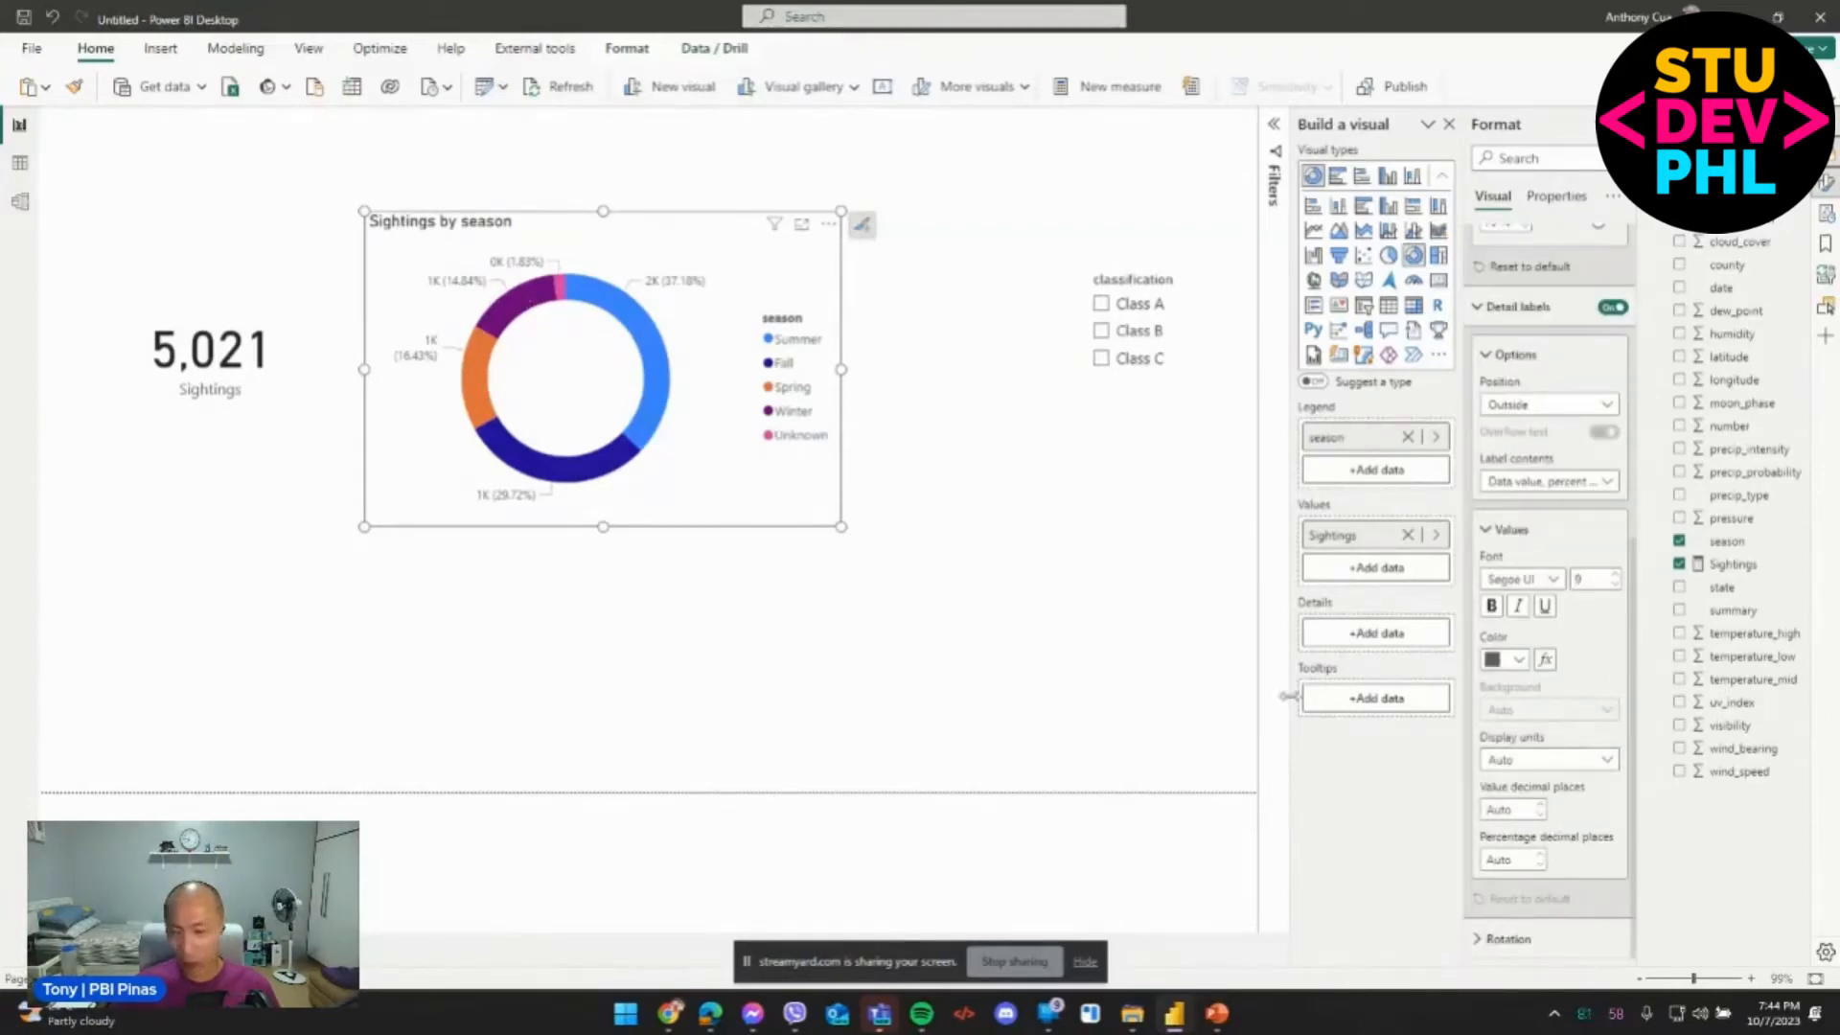
{"action": "left_click", "coordinate": [1533, 762]}
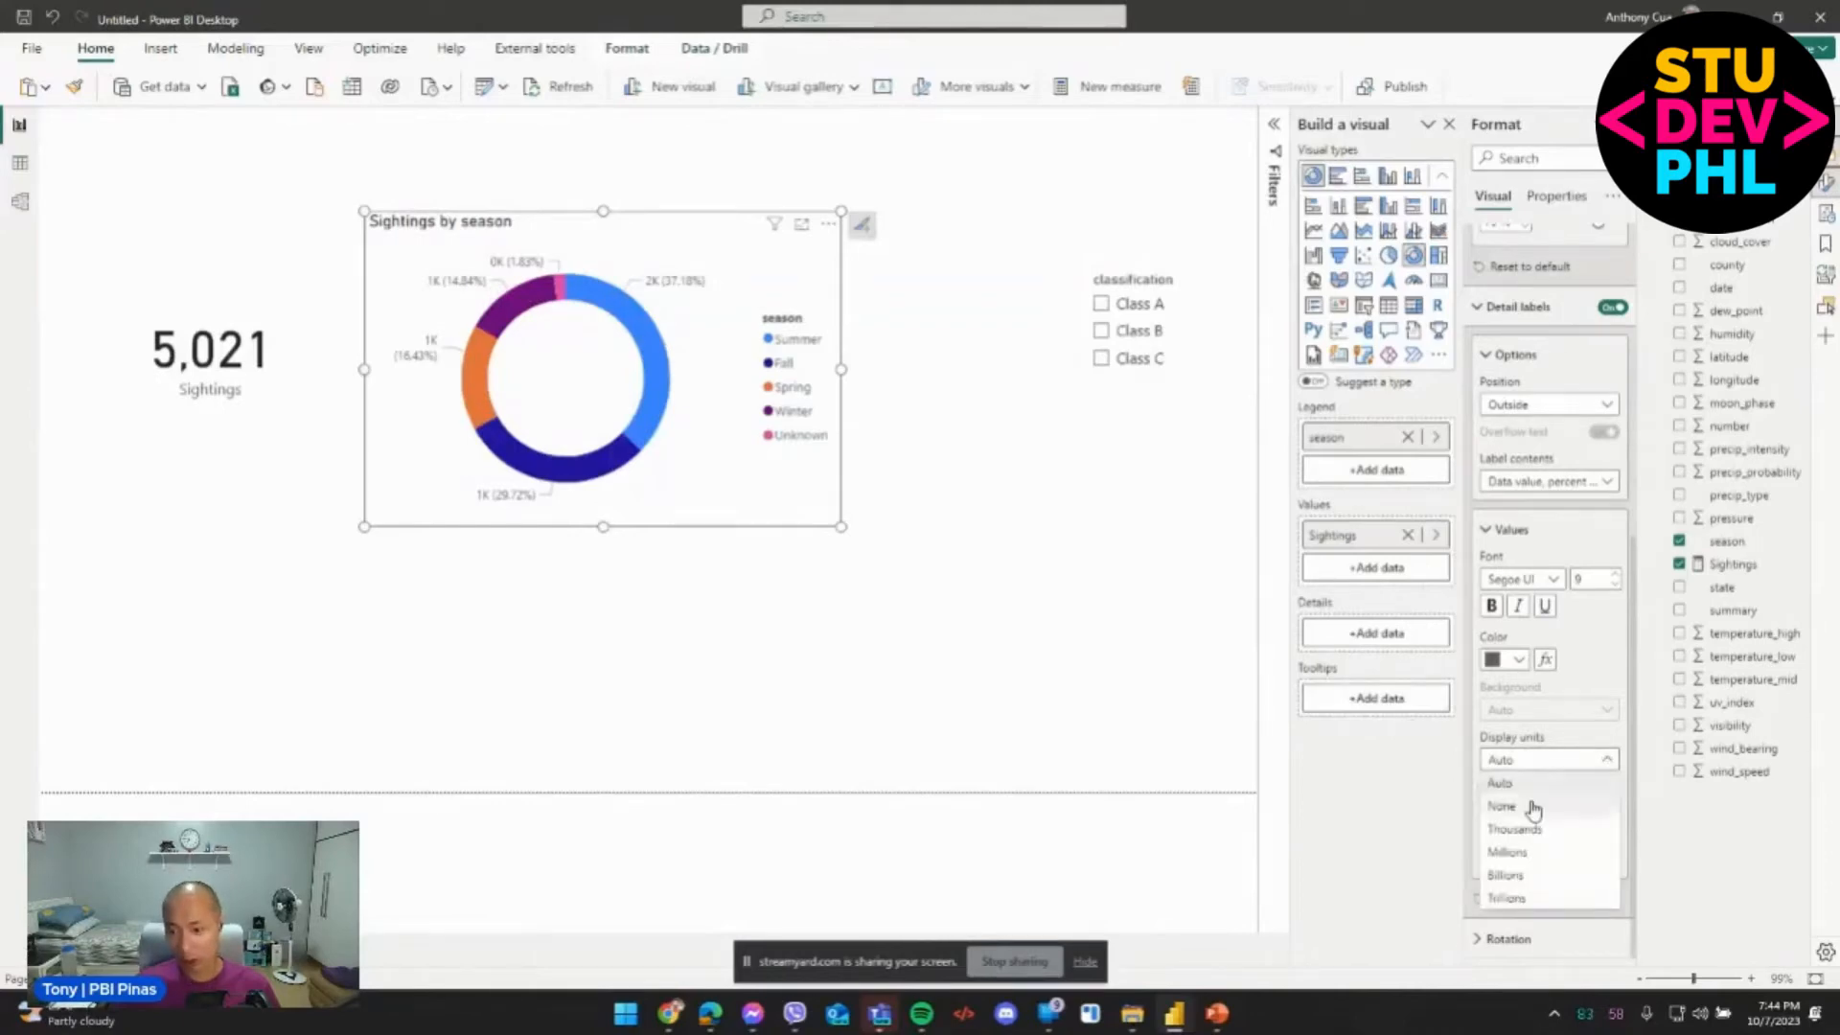
{"action": "left_click", "coordinate": [1532, 807]}
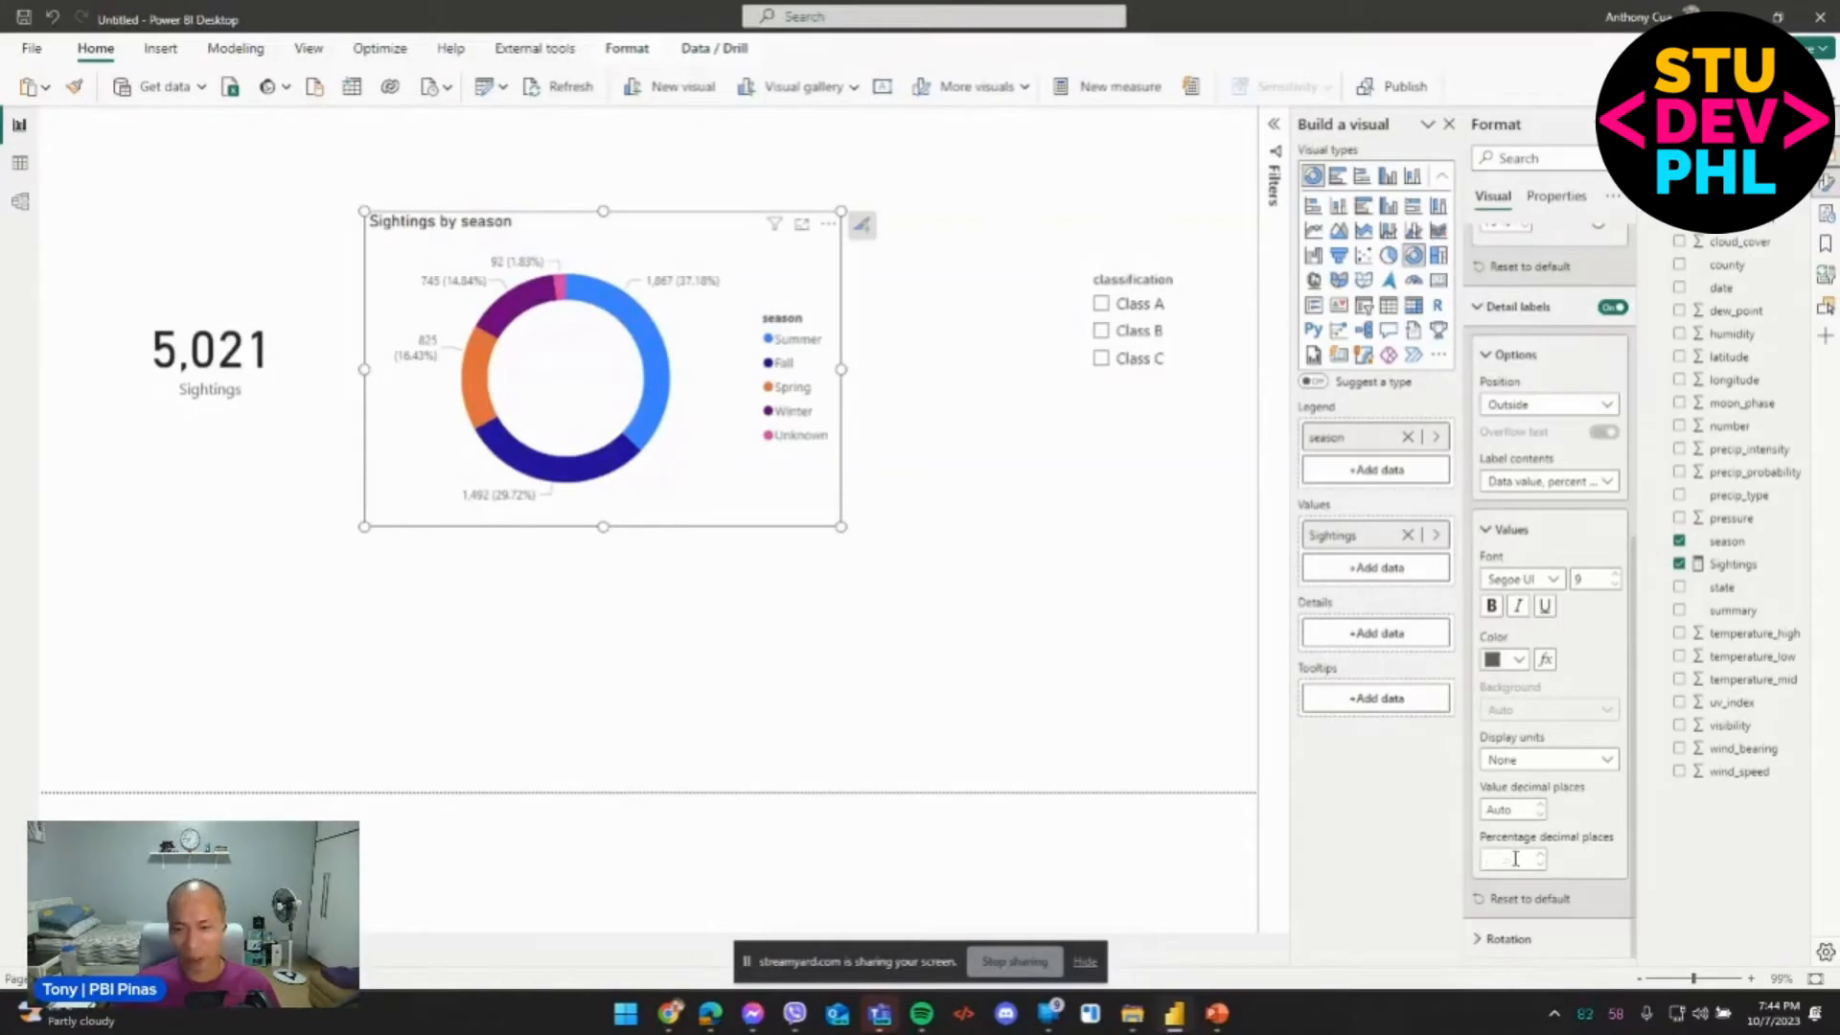
{"action": "type", "text": "0"}
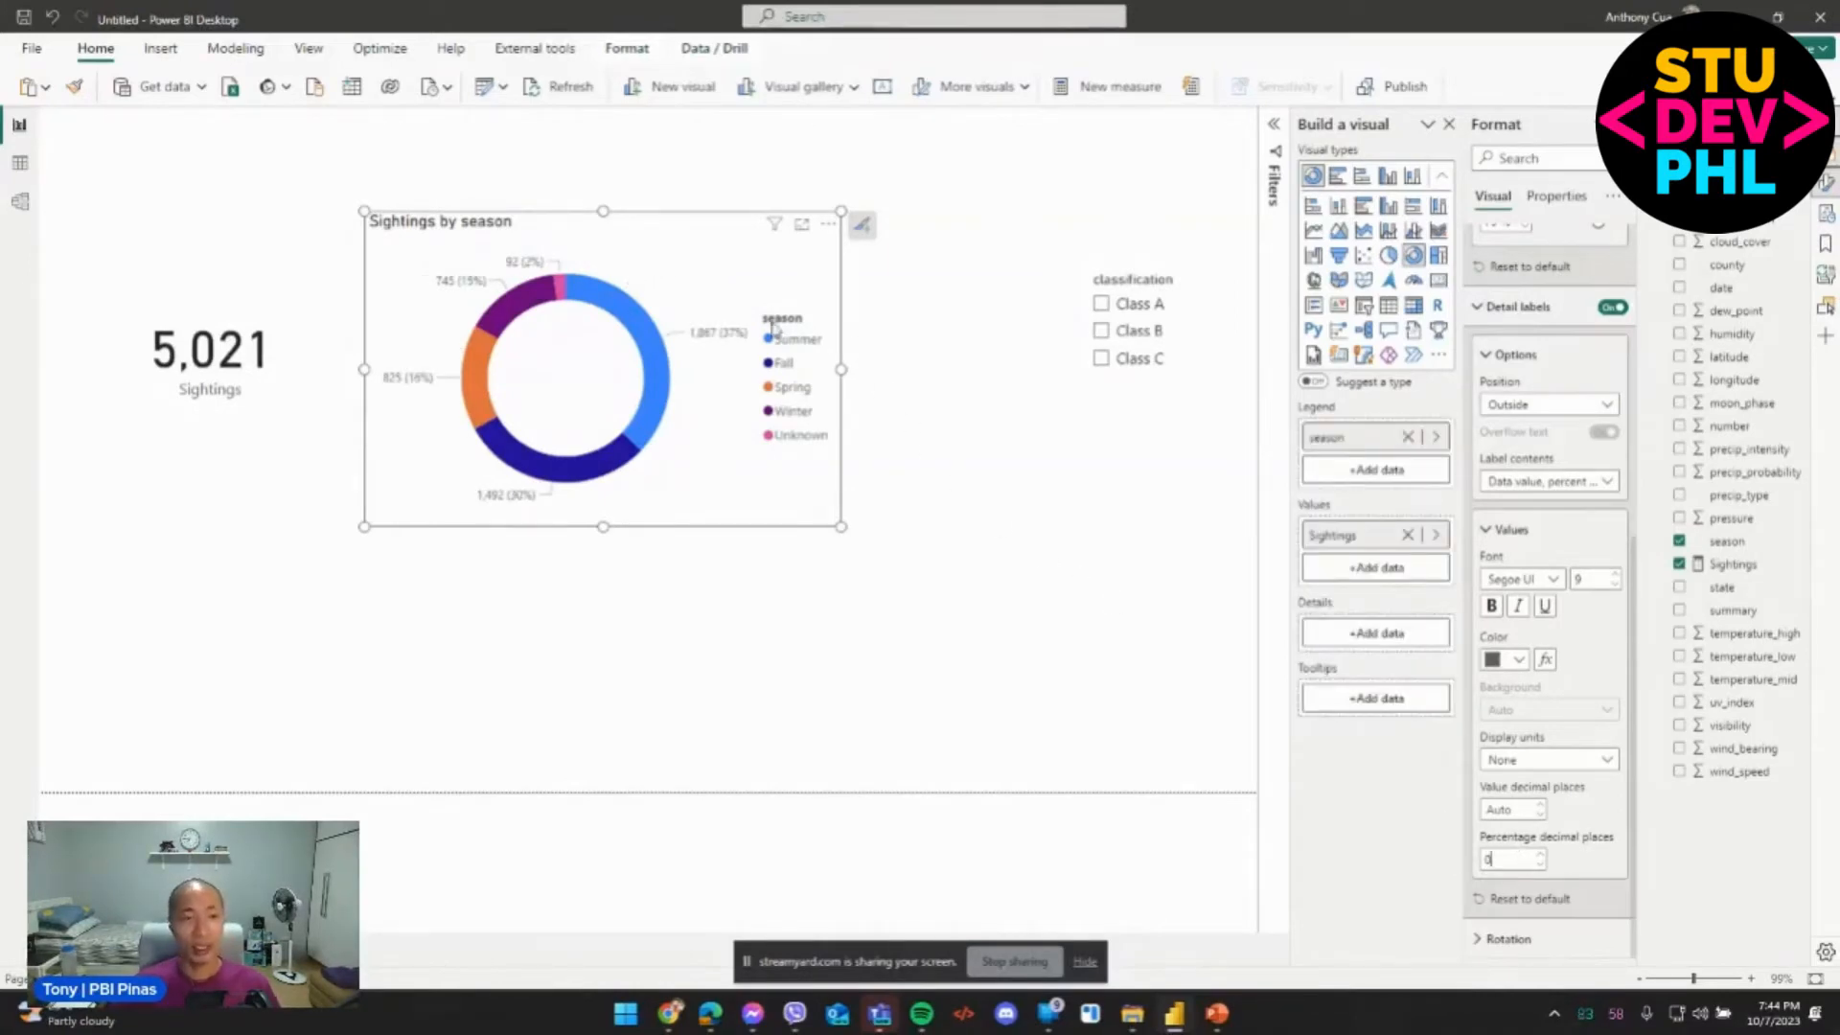
Move the Sightings by season donut chart so that it partly overlaps the Sightings card.
{"action": "left_click_drag", "start_coordinate": [825, 226], "coordinate": [805, 221]}
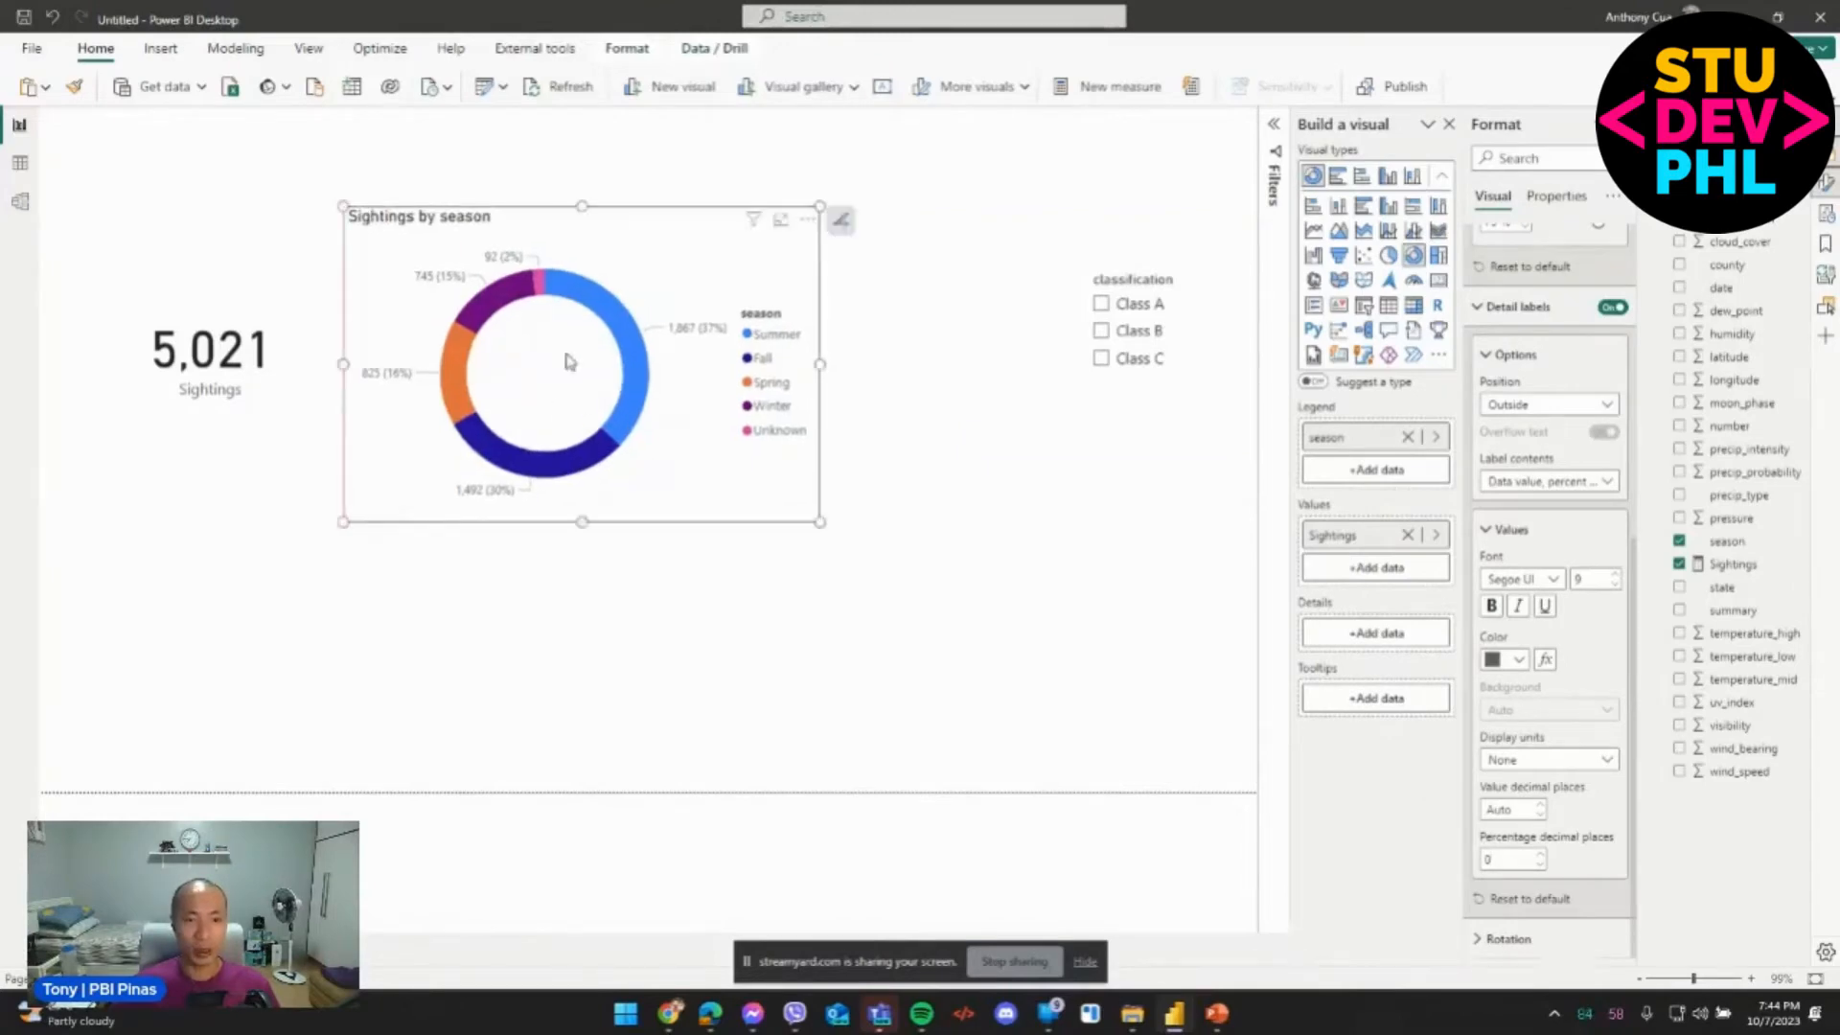
{"action": "left_click_drag", "start_coordinate": [782, 238], "coordinate": [456, 209]}
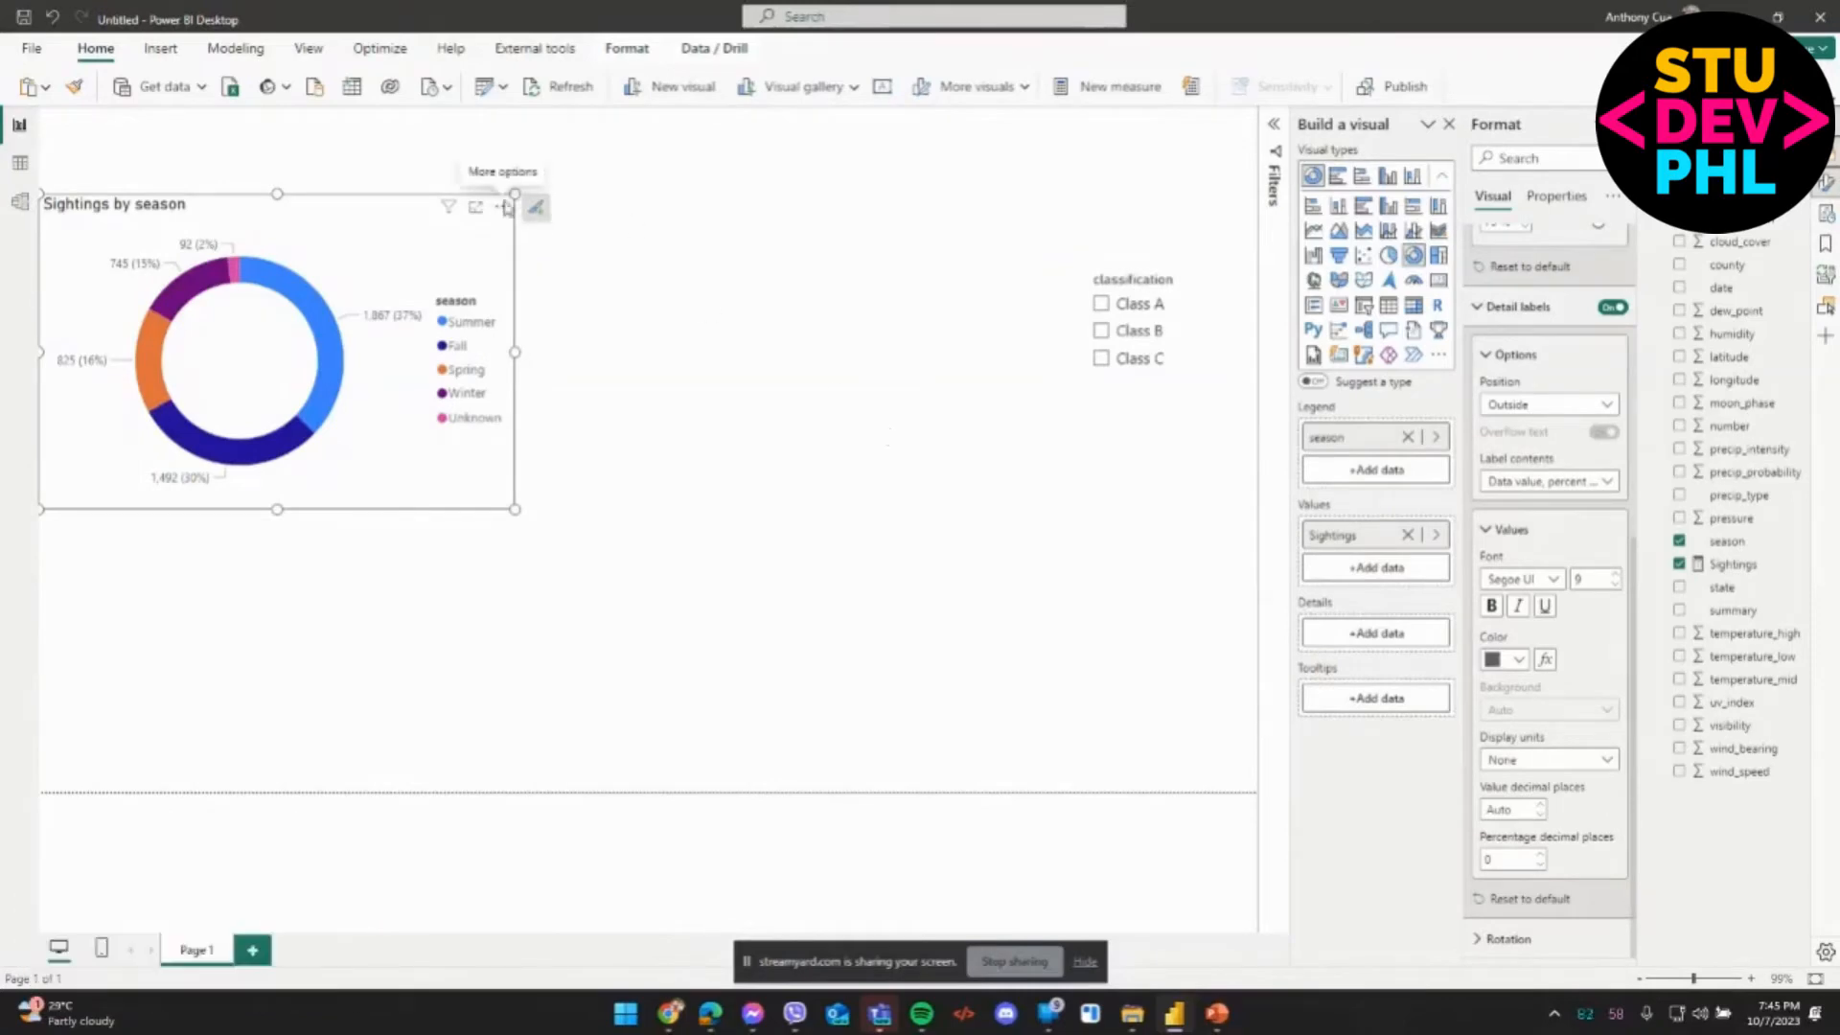
{"action": "left_click_drag", "start_coordinate": [507, 208], "coordinate": [731, 222]}
Bring the Sightings card to the front of the layer order, above the Sightings by season chart.
{"action": "left_click", "coordinate": [213, 412]}
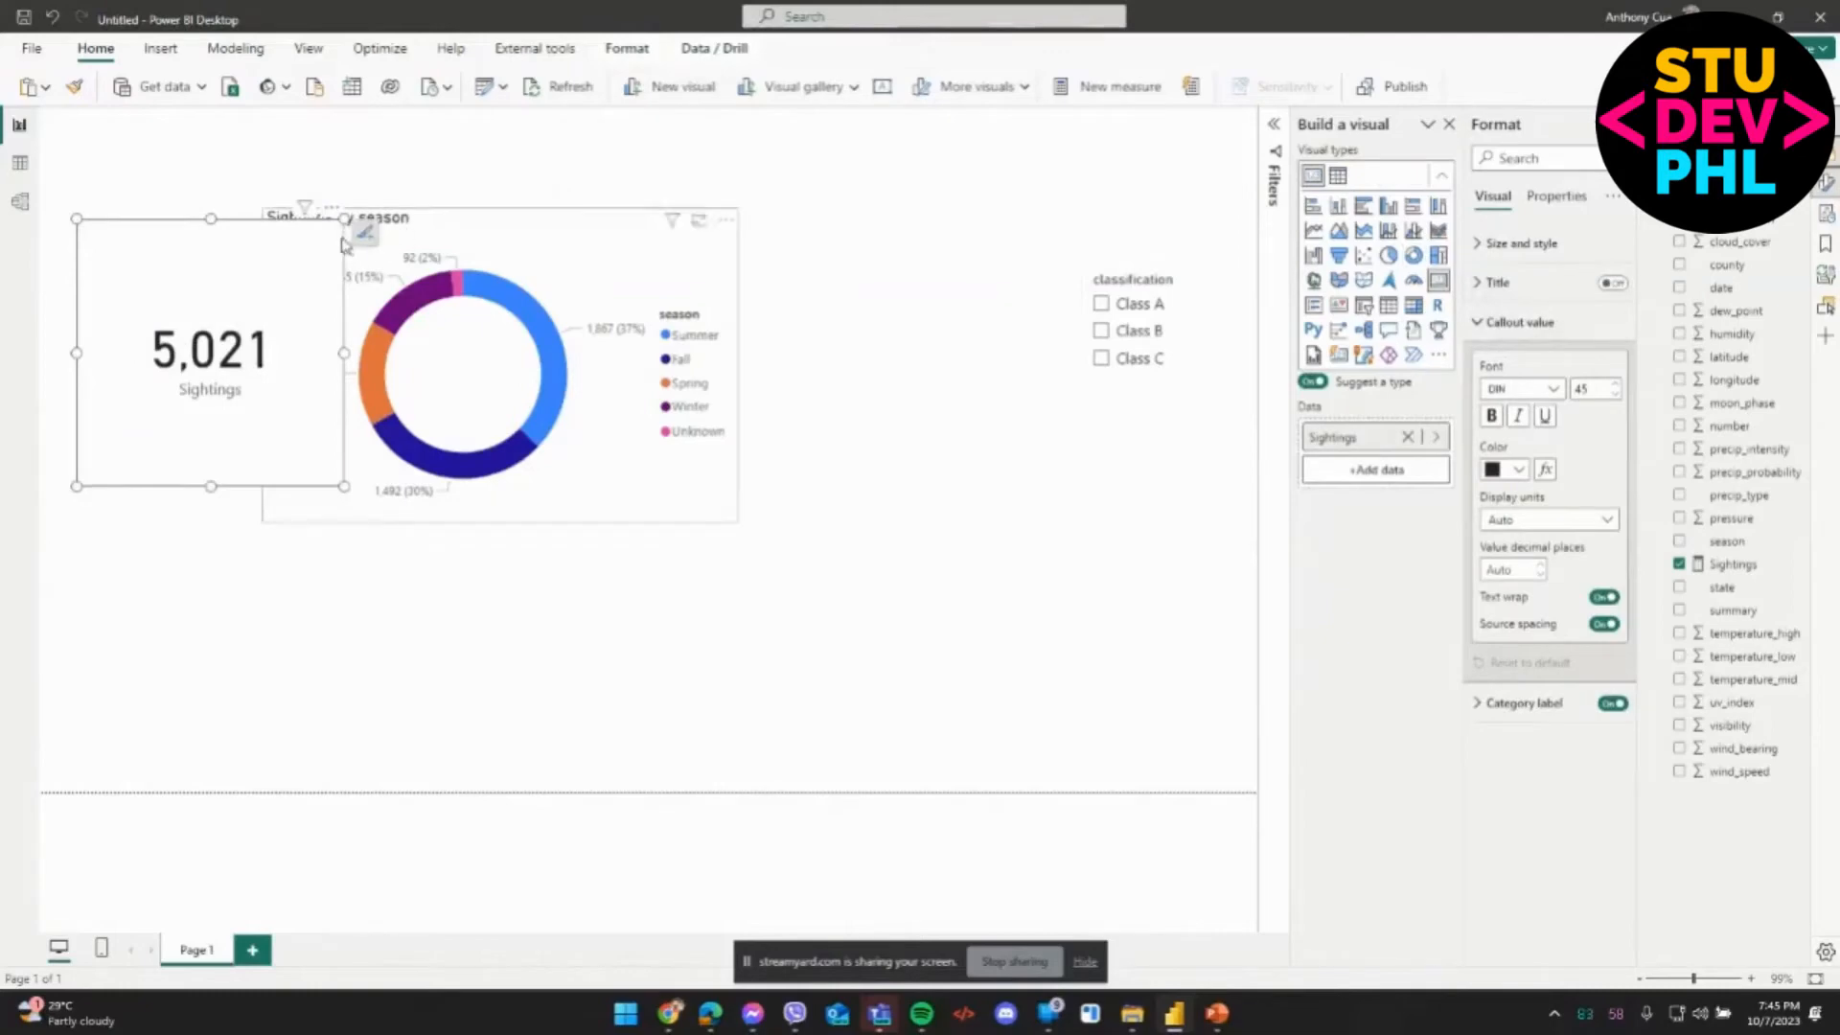
{"action": "left_click", "coordinate": [312, 645]}
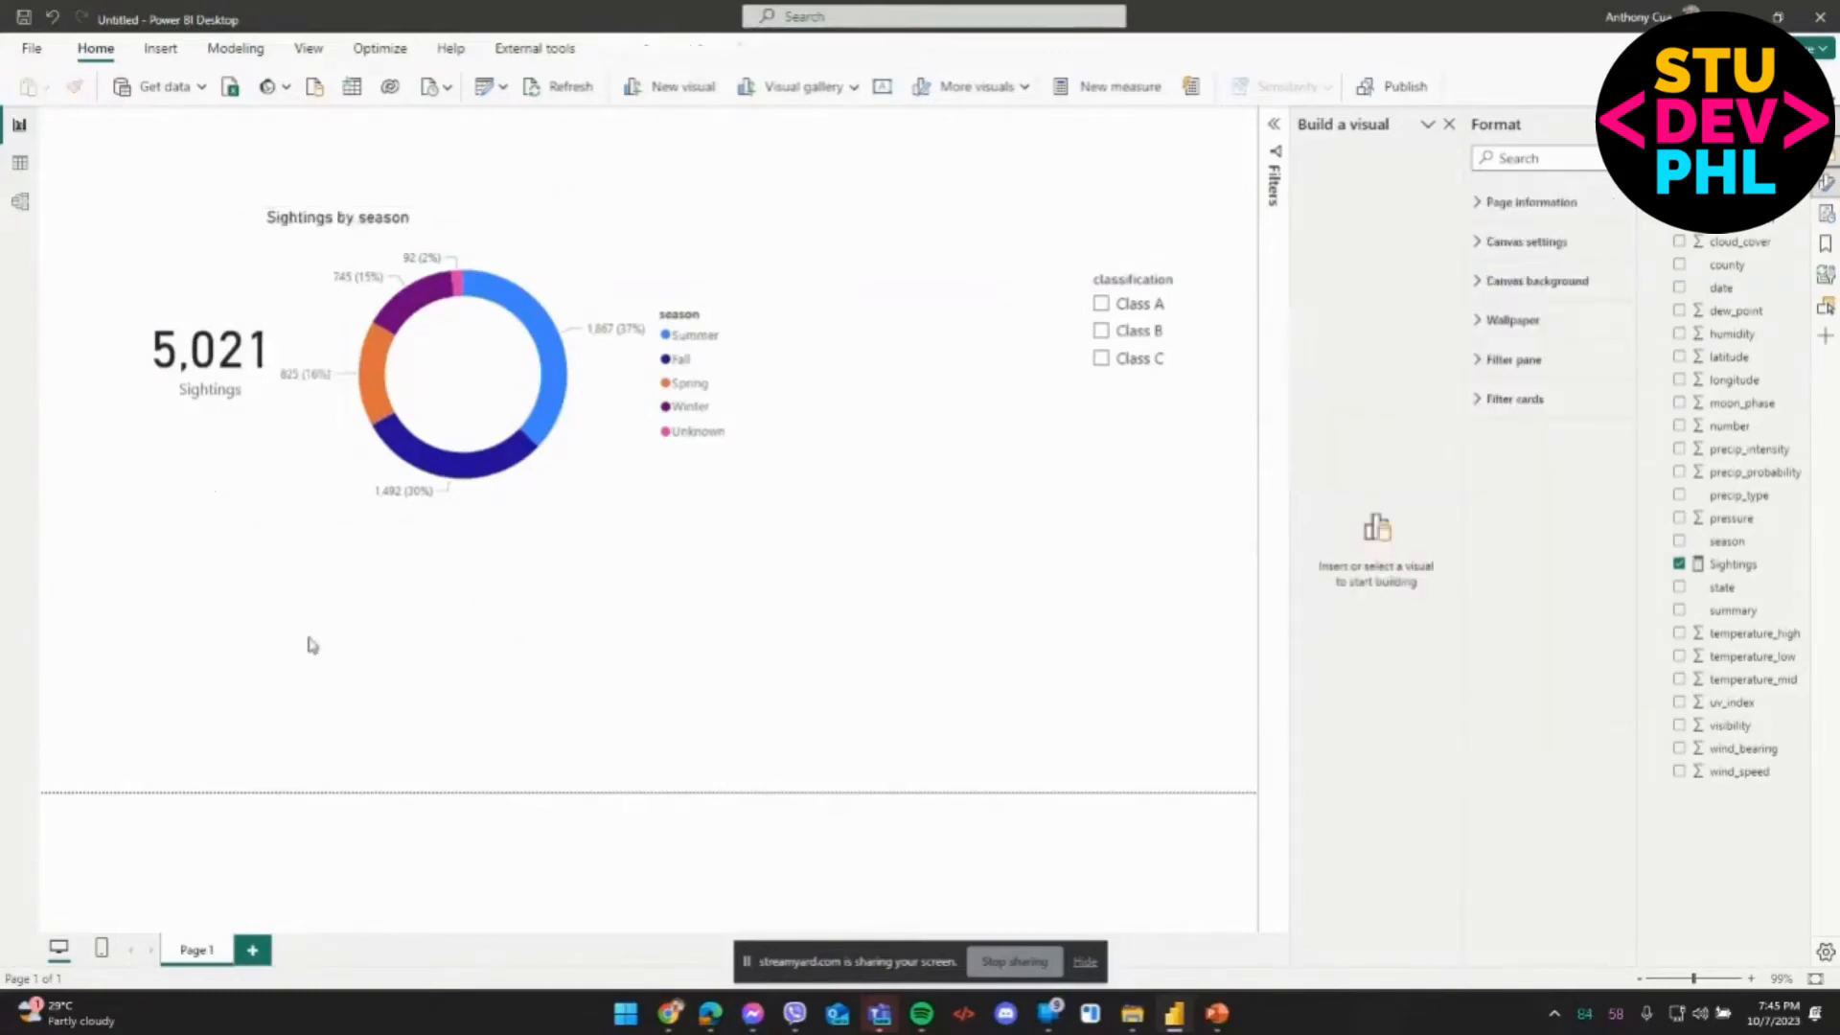
{"action": "left_click", "coordinate": [165, 343]}
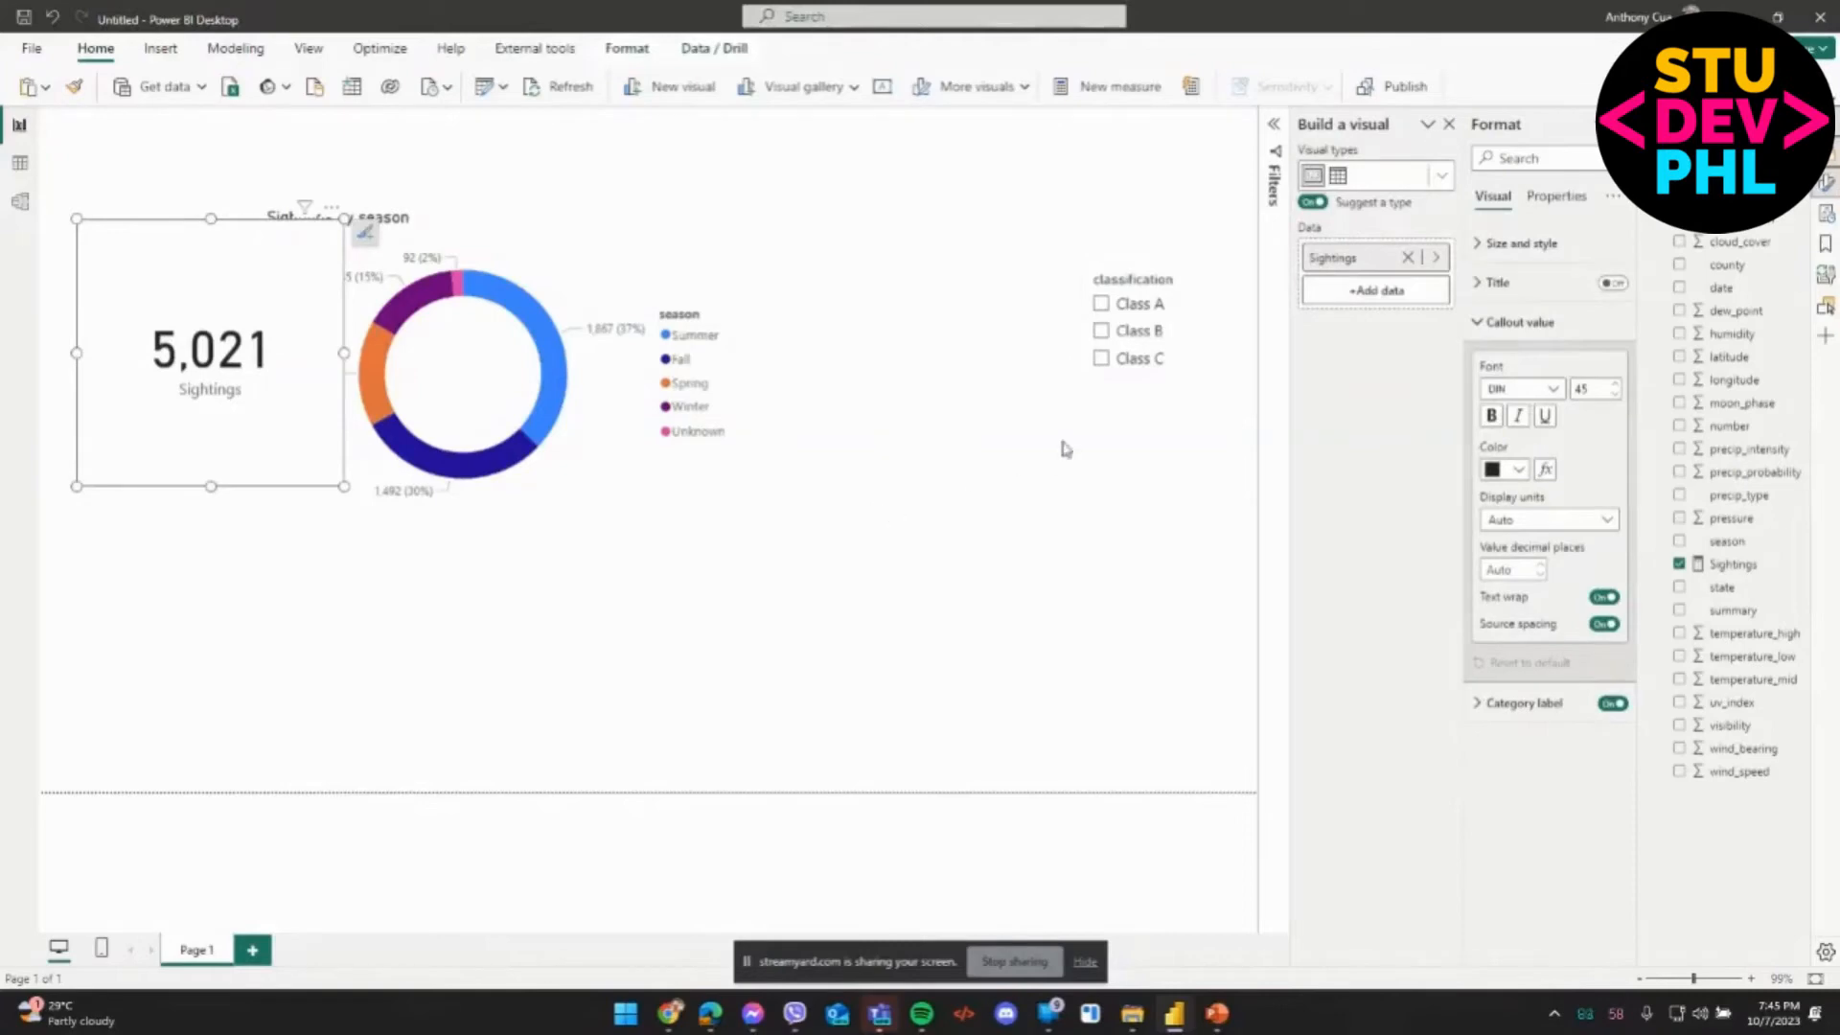
{"action": "left_click", "coordinate": [1828, 309]}
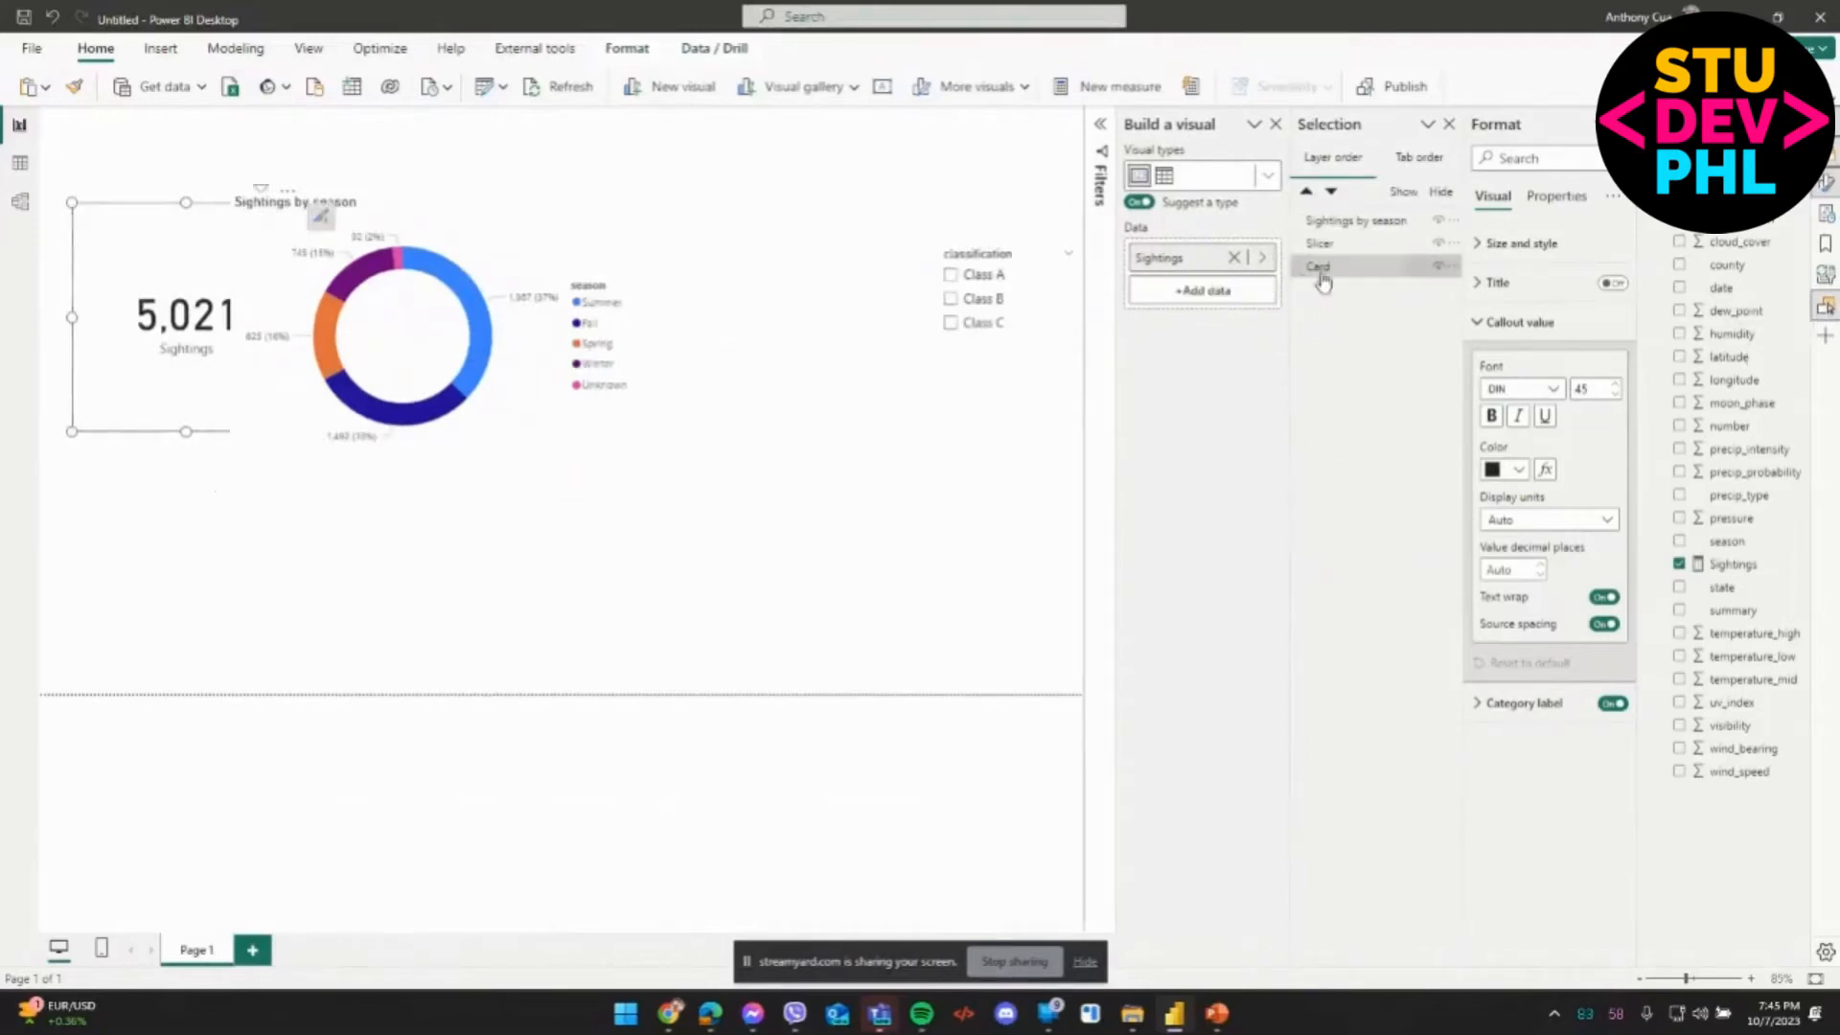
{"action": "left_click_drag", "start_coordinate": [1338, 274], "coordinate": [1359, 224]}
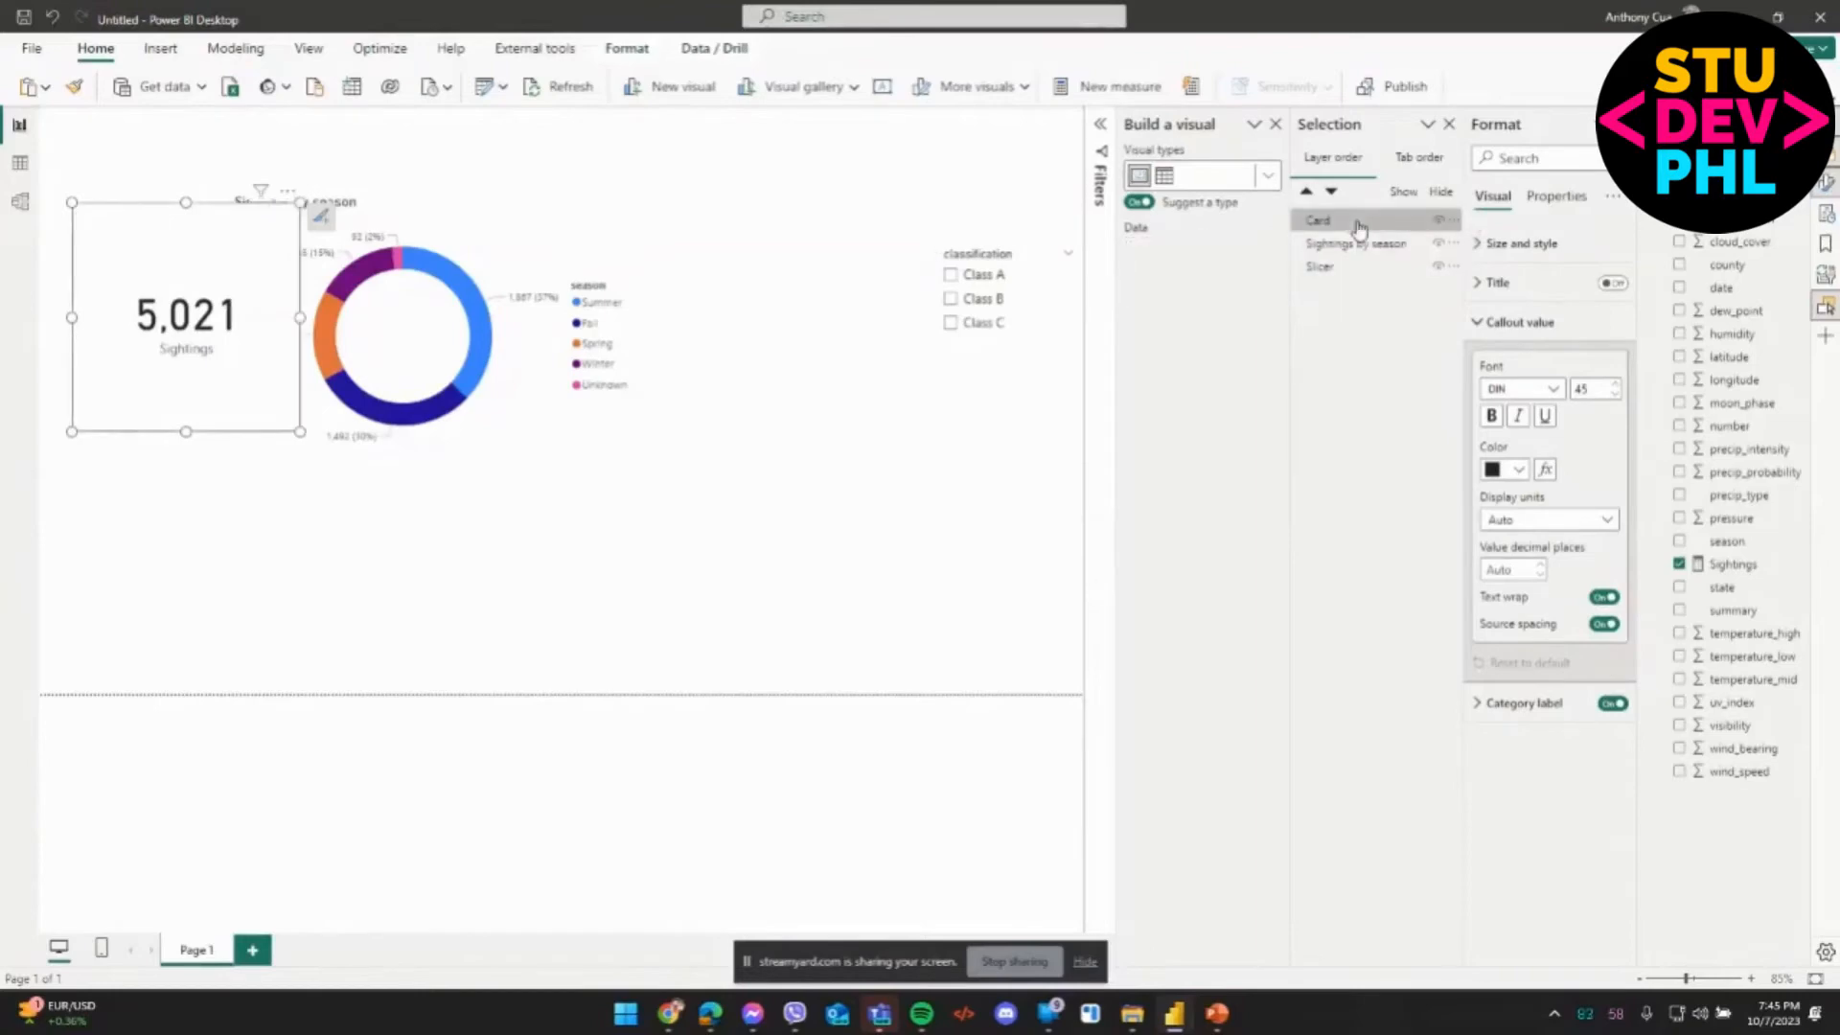
Turn off the Sightings card's background and move the card into the center of the donut.
{"action": "left_click", "coordinate": [210, 491]}
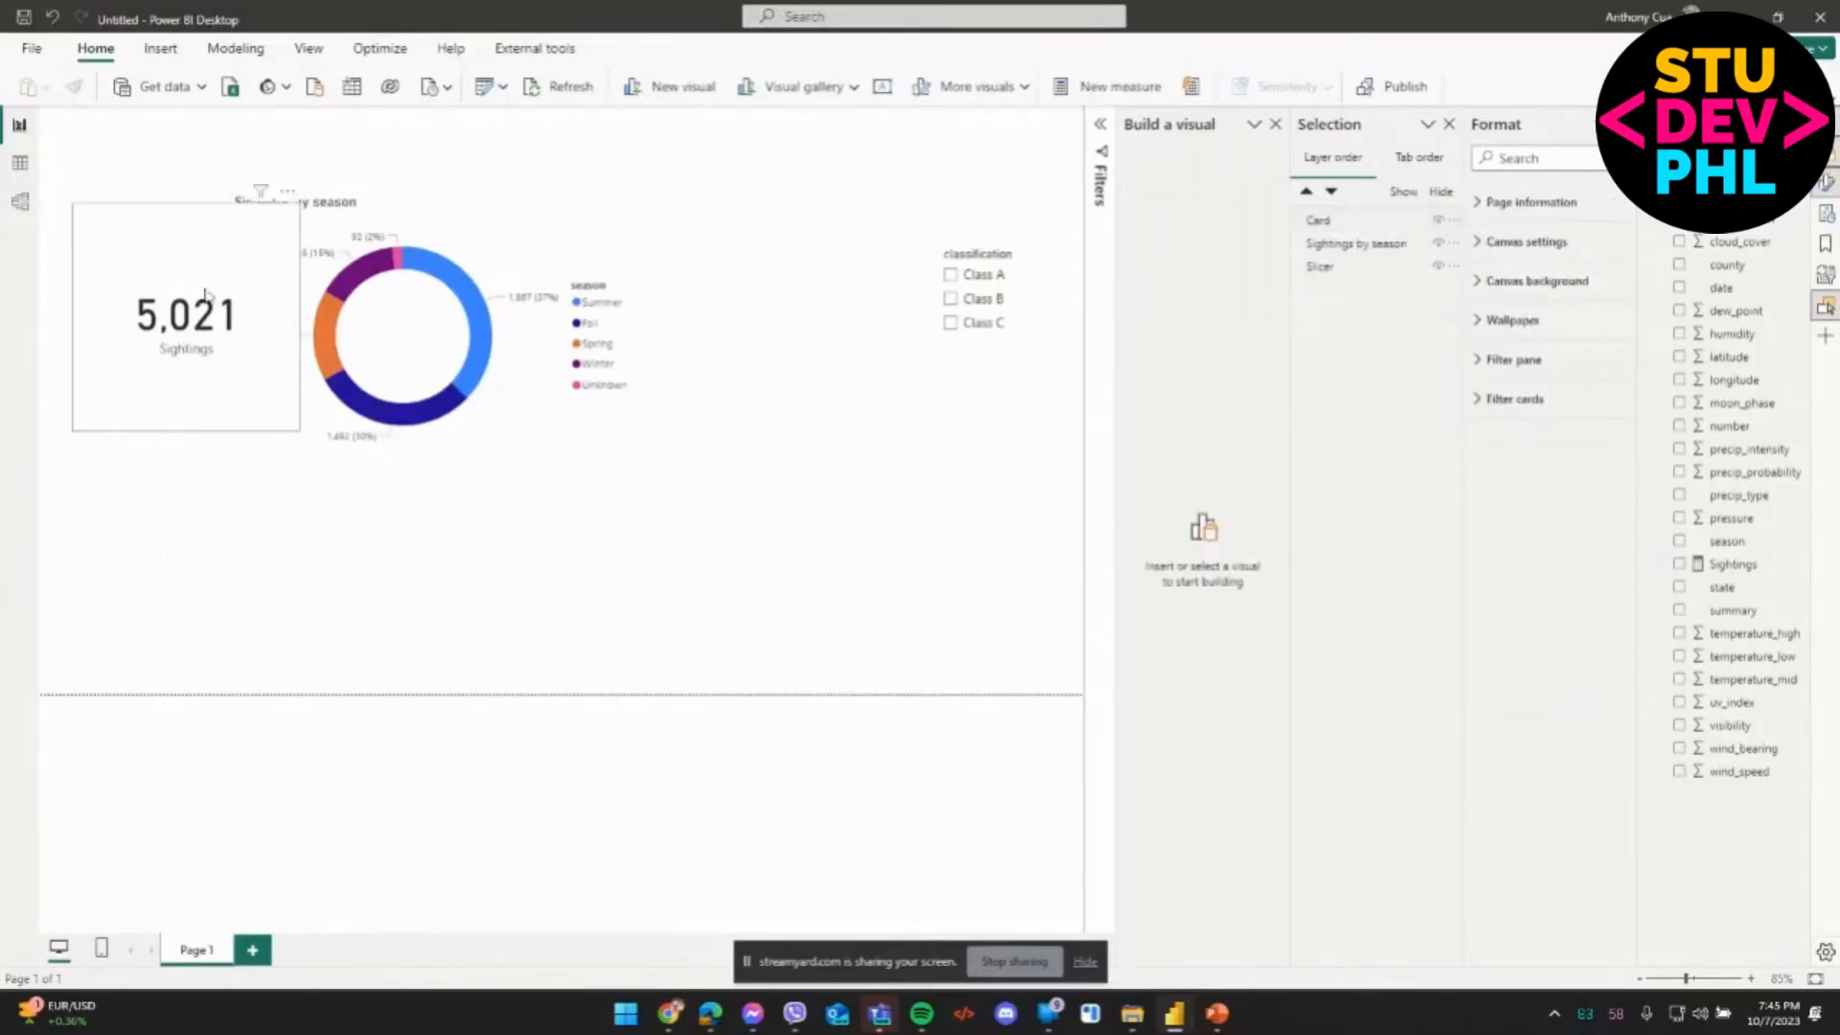
{"action": "left_click", "coordinate": [187, 263]}
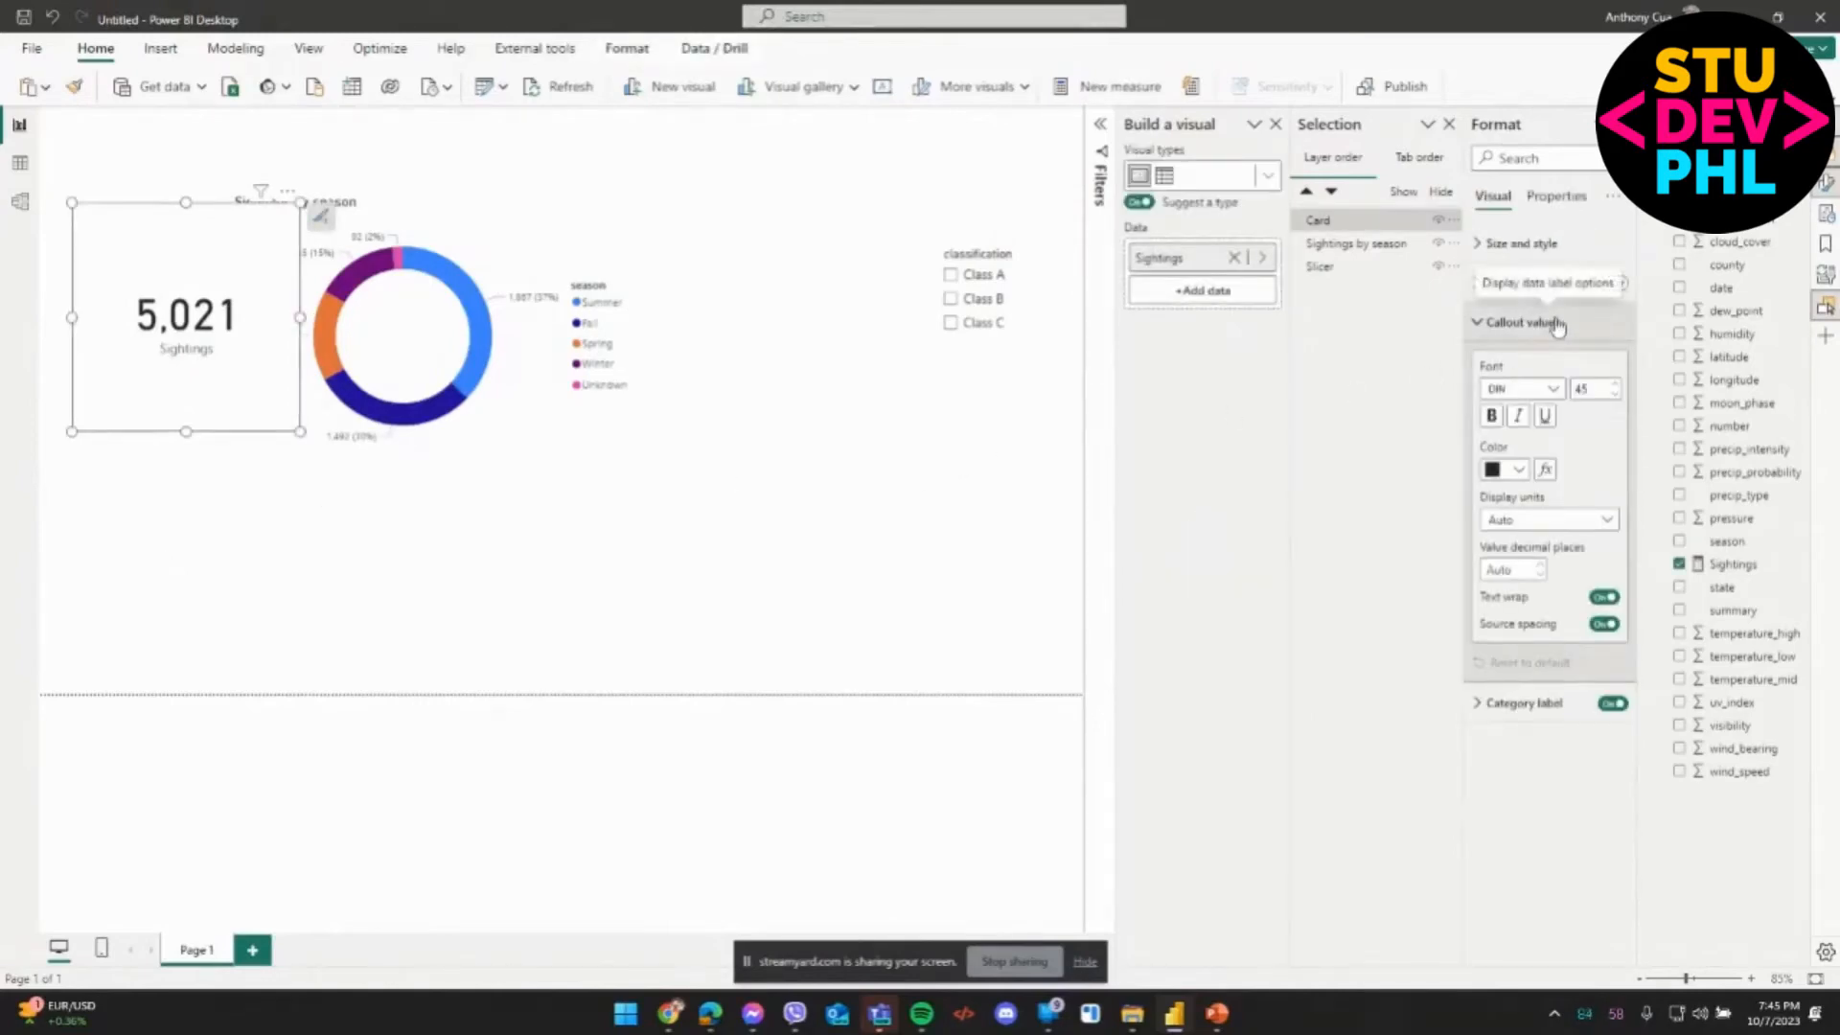
{"action": "left_click", "coordinate": [1552, 248]}
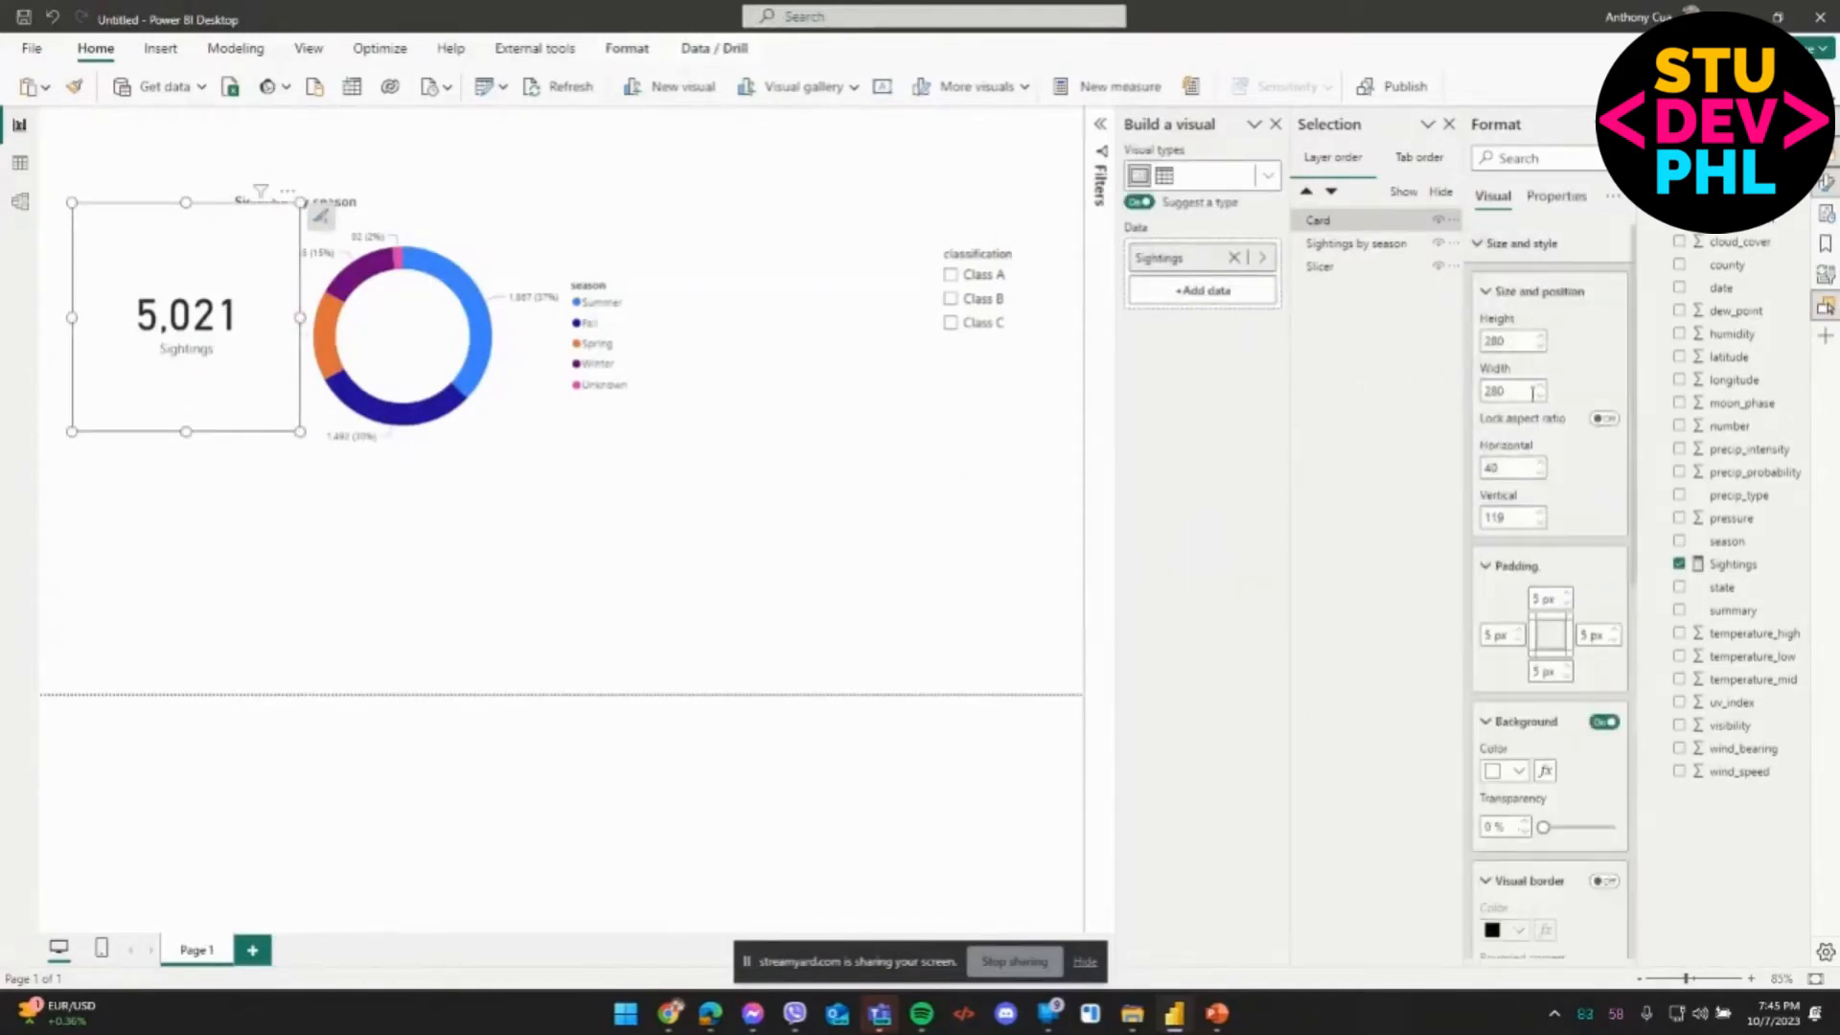
{"action": "left_click", "coordinate": [1602, 724]}
{"action": "left_click_drag", "start_coordinate": [297, 204], "coordinate": [511, 217]}
{"action": "left_click", "coordinate": [745, 414]}
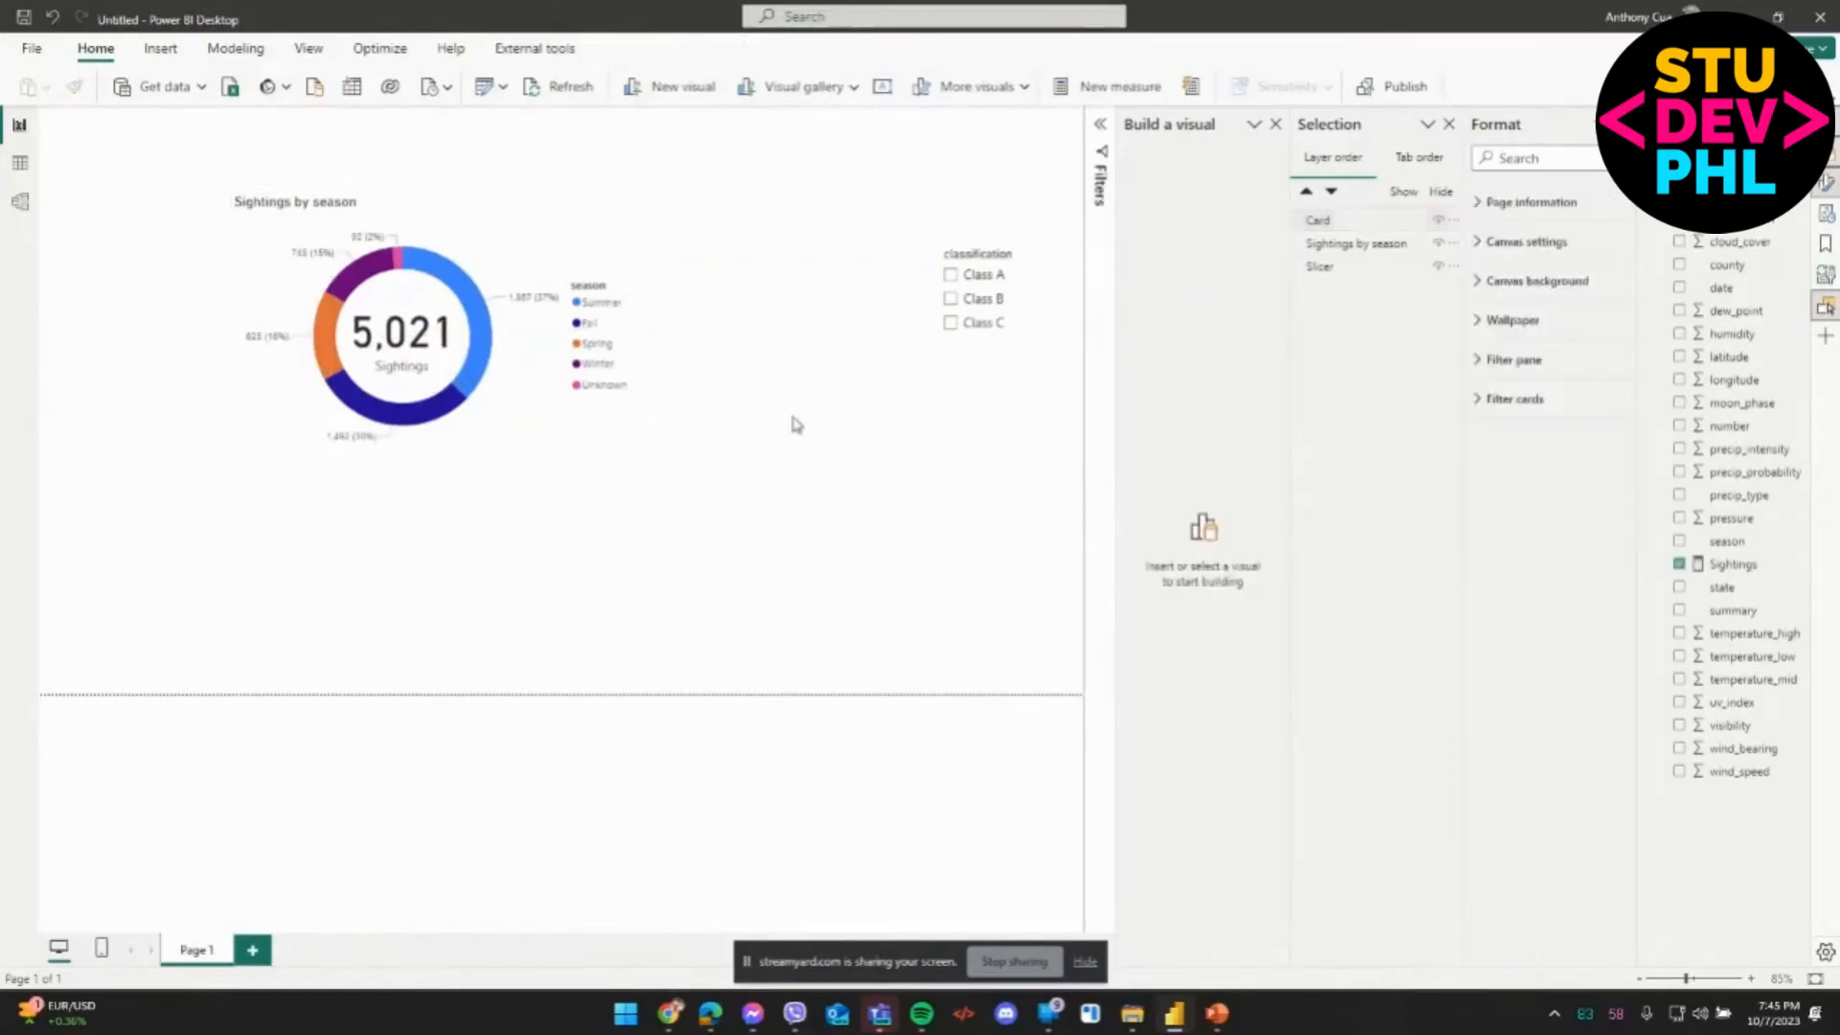
Move the donut chart and its Sightings card together to the left edge of the page.
{"action": "left_click", "coordinate": [454, 249]}
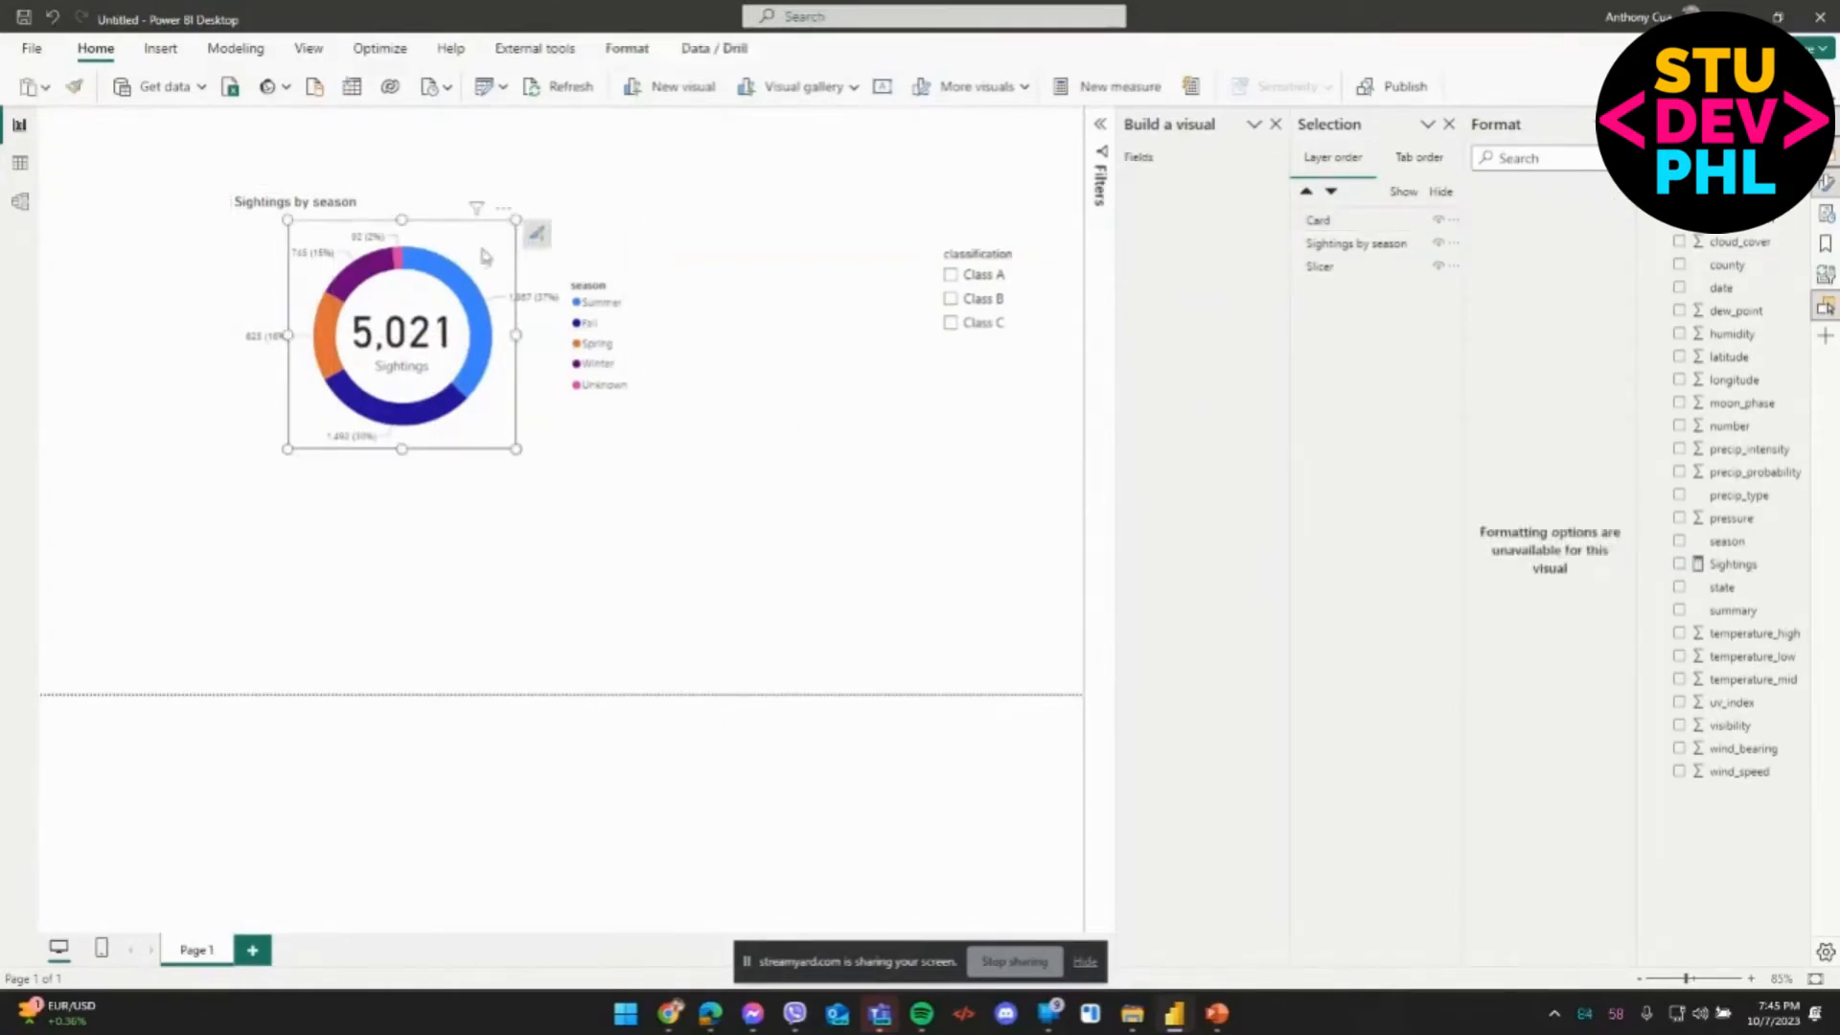
{"action": "key", "text": "Delete"}
{"action": "left_click_drag", "start_coordinate": [625, 198], "coordinate": [436, 182]}
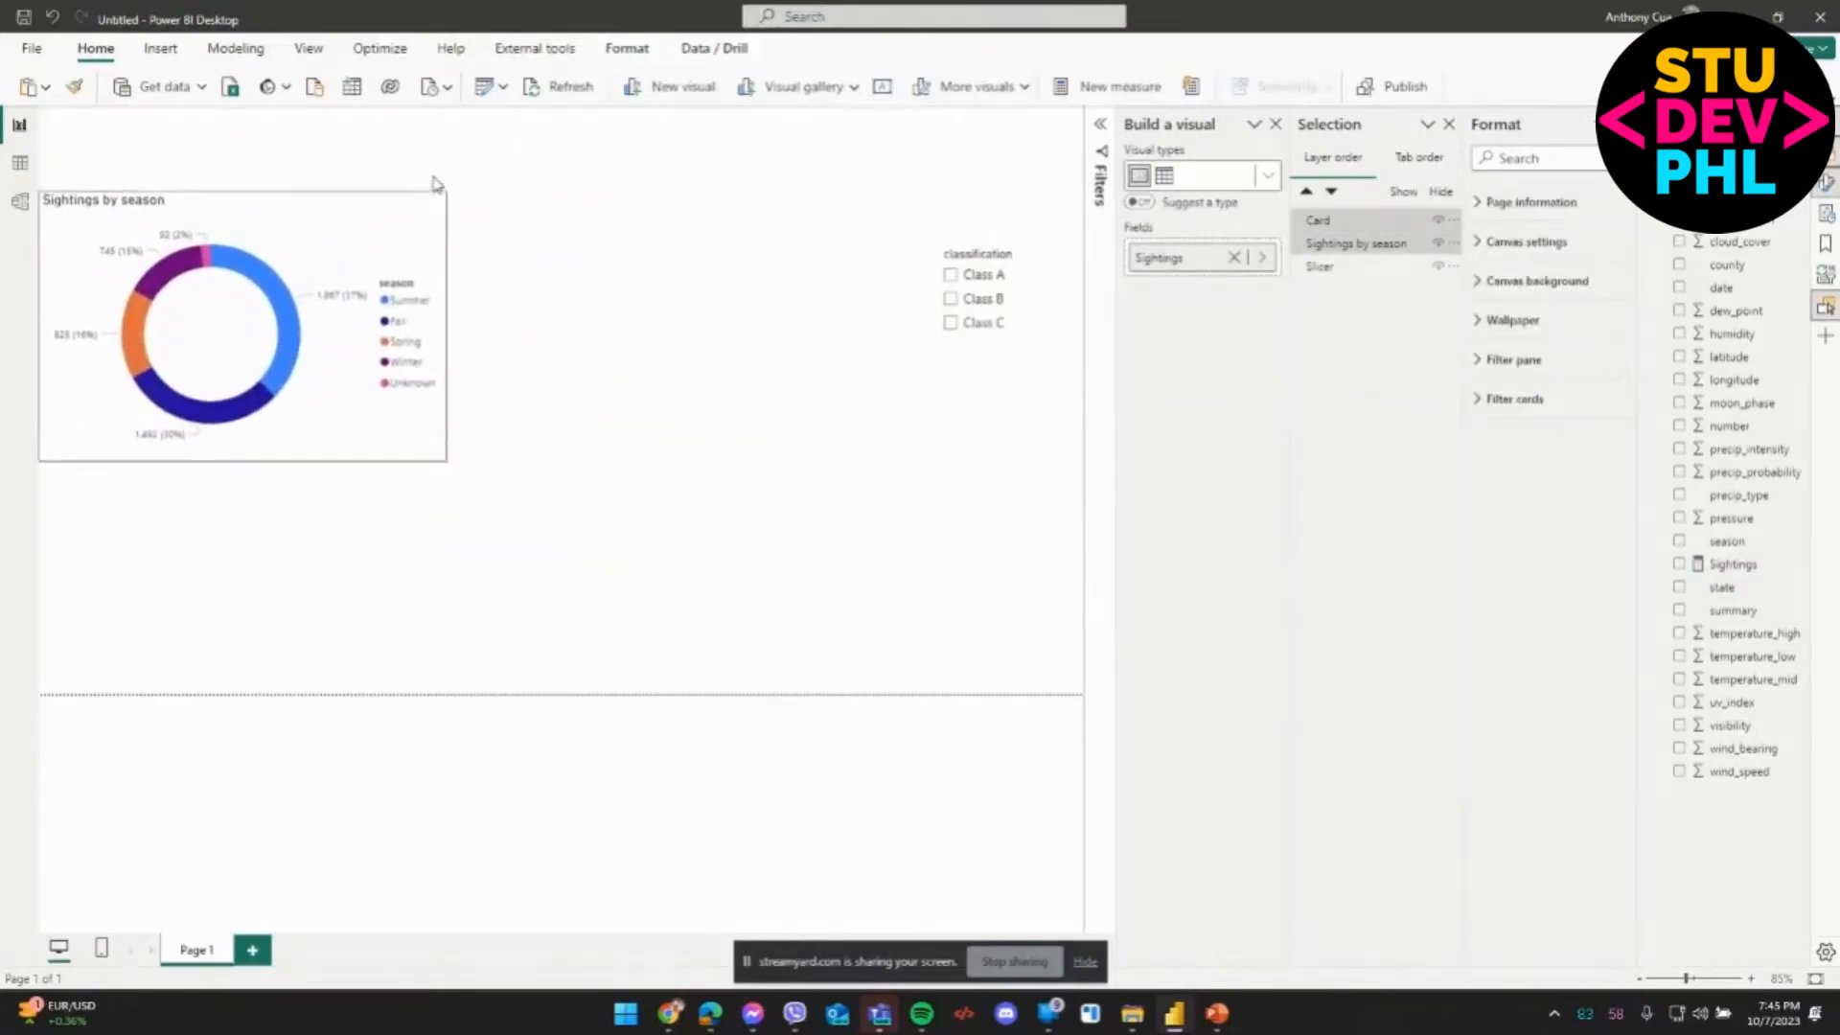
{"action": "left_click", "coordinate": [763, 610]}
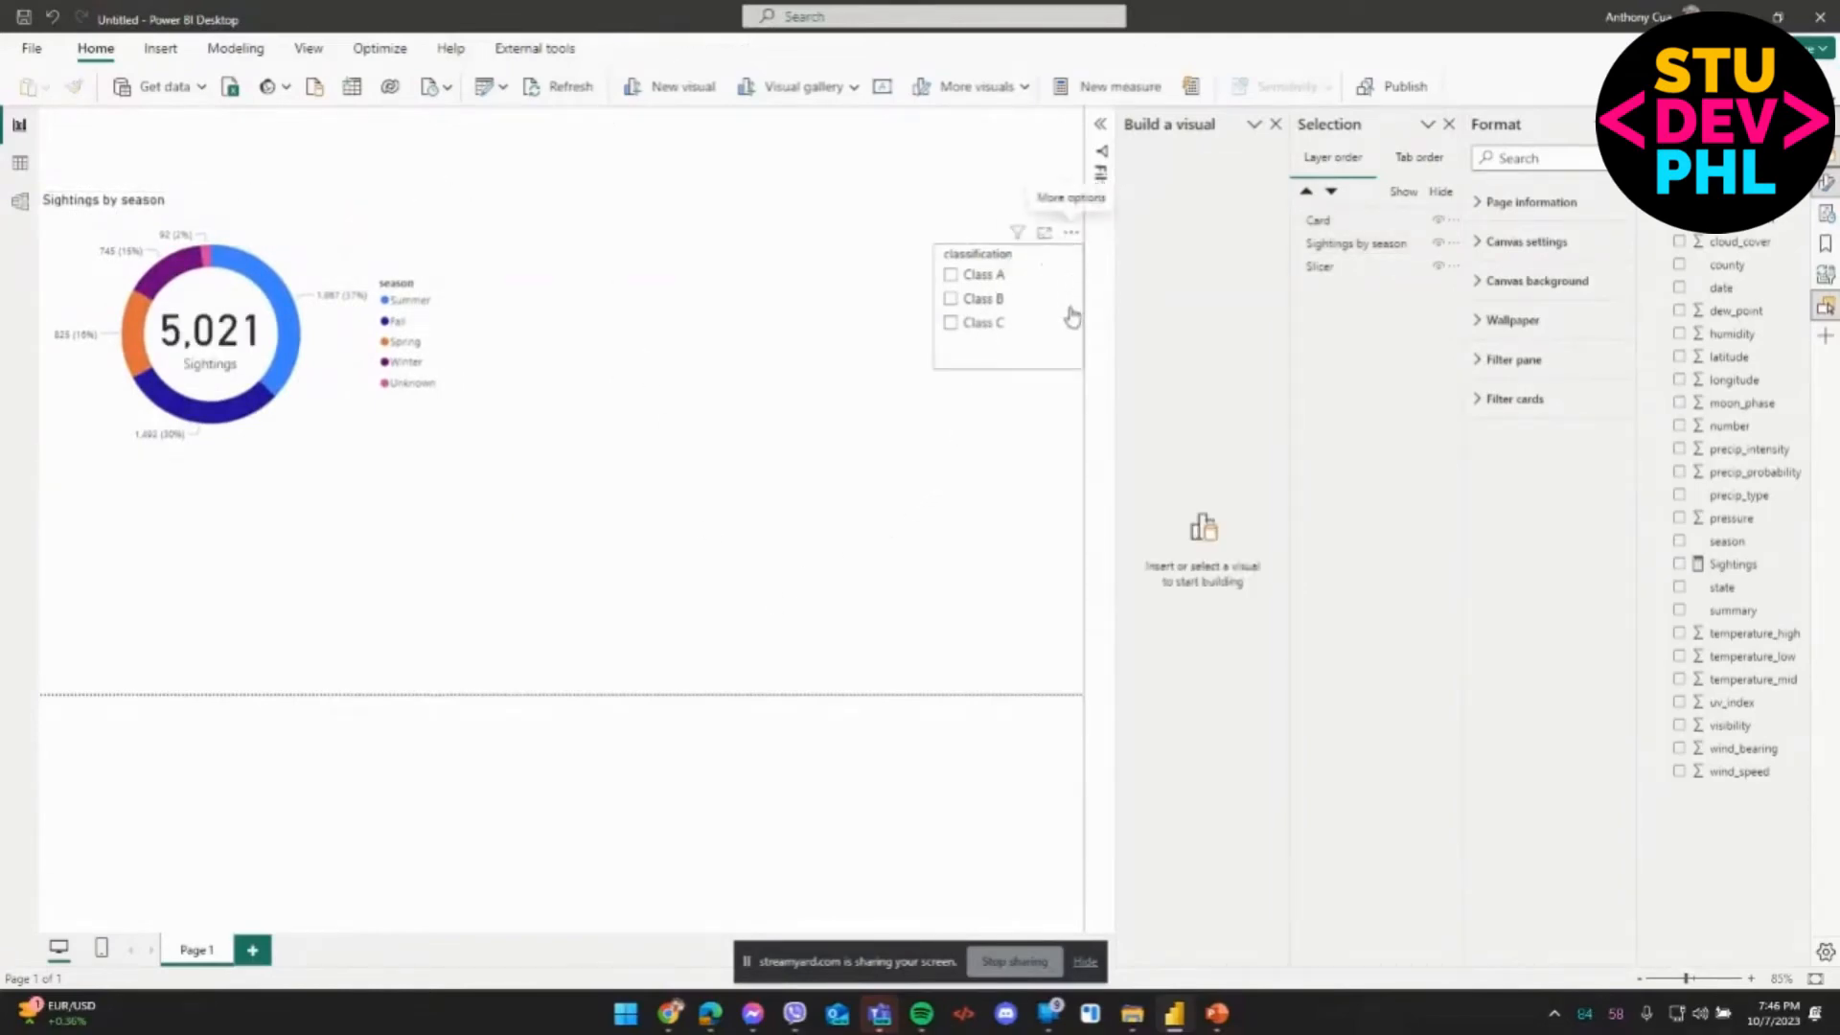
Move the classification slicer slightly lower on the page.
{"action": "left_click", "coordinate": [1042, 332]}
{"action": "left_click_drag", "start_coordinate": [1043, 331], "coordinate": [1087, 342]}
{"action": "left_click", "coordinate": [929, 253]}
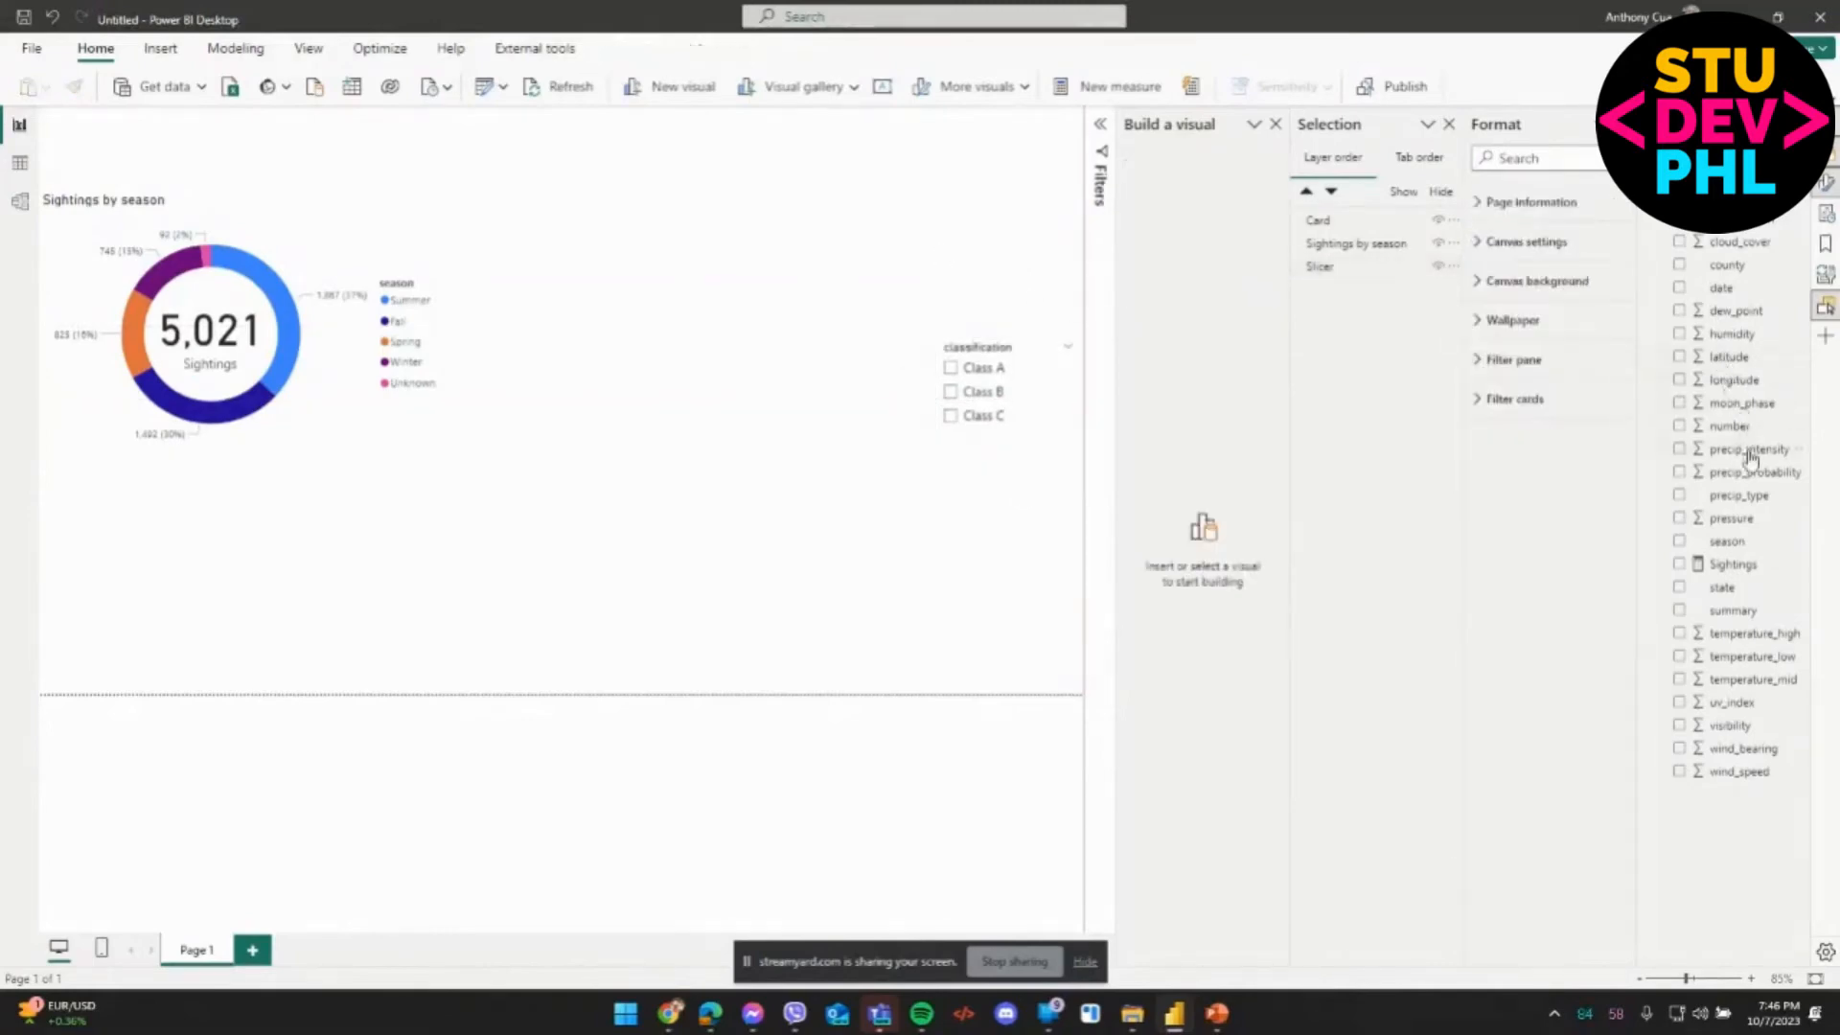
Add a Sightings by state visual beside the donut chart, and widen it to 575 so it reaches the classification slicer.
{"action": "left_click", "coordinate": [1721, 588]}
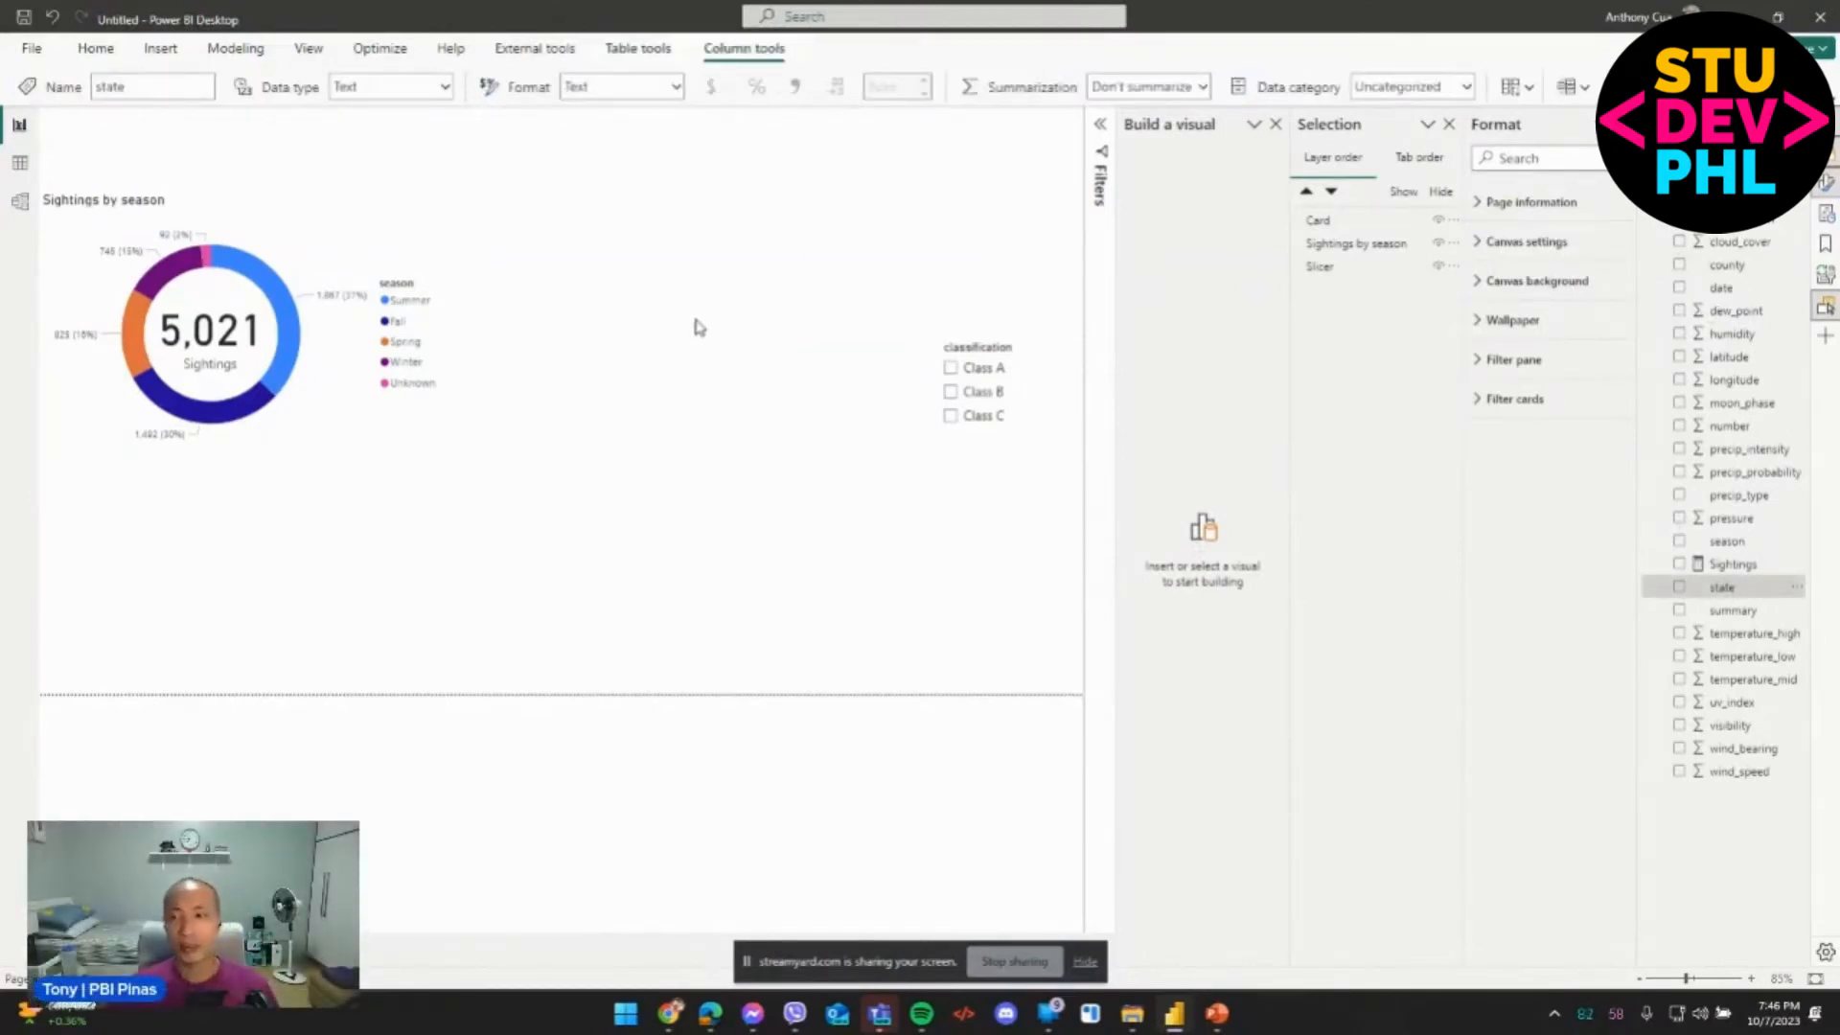
{"action": "left_click", "coordinate": [1679, 588]}
{"action": "left_click", "coordinate": [1679, 564]}
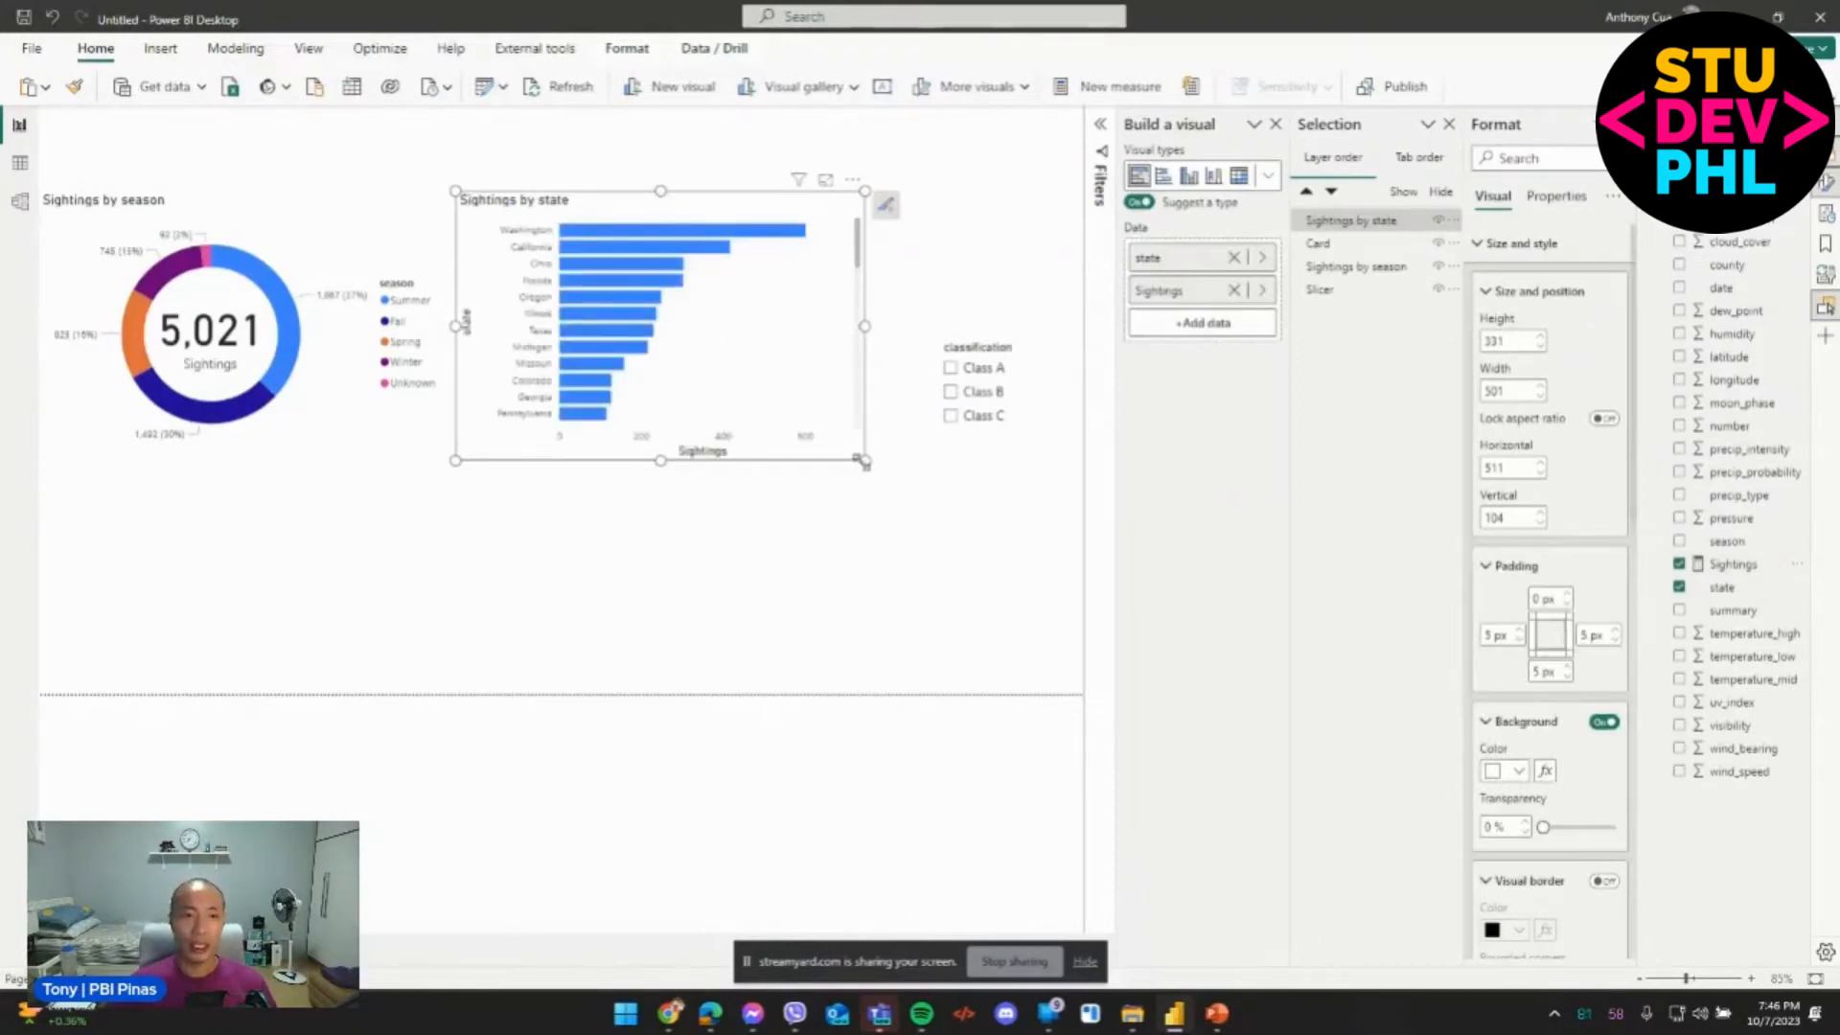
{"action": "mouse_move", "coordinate": [660, 461]}
{"action": "left_mouse_down"}
{"action": "mouse_move", "coordinate": [657, 484]}
{"action": "mouse_move", "coordinate": [665, 466]}
{"action": "left_mouse_up"}
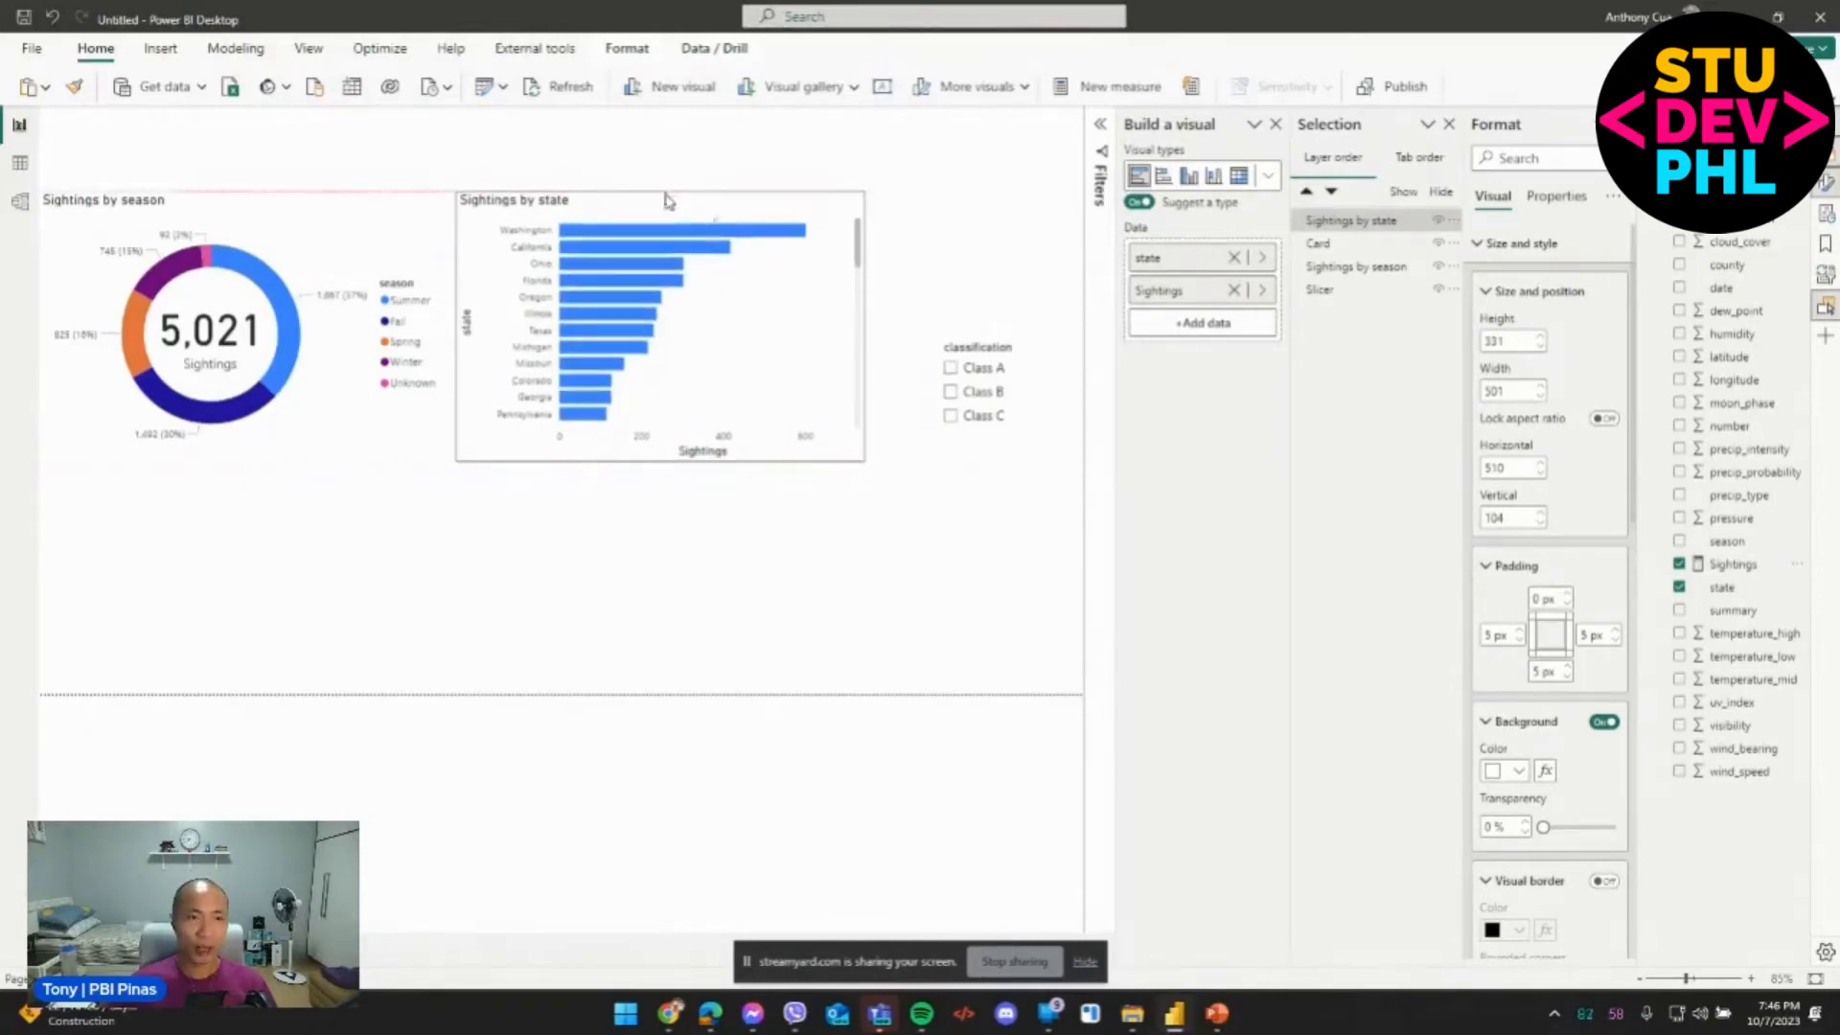
{"action": "left_click_drag", "start_coordinate": [871, 337], "coordinate": [930, 340]}
{"action": "left_click_drag", "start_coordinate": [934, 453], "coordinate": [935, 453]}
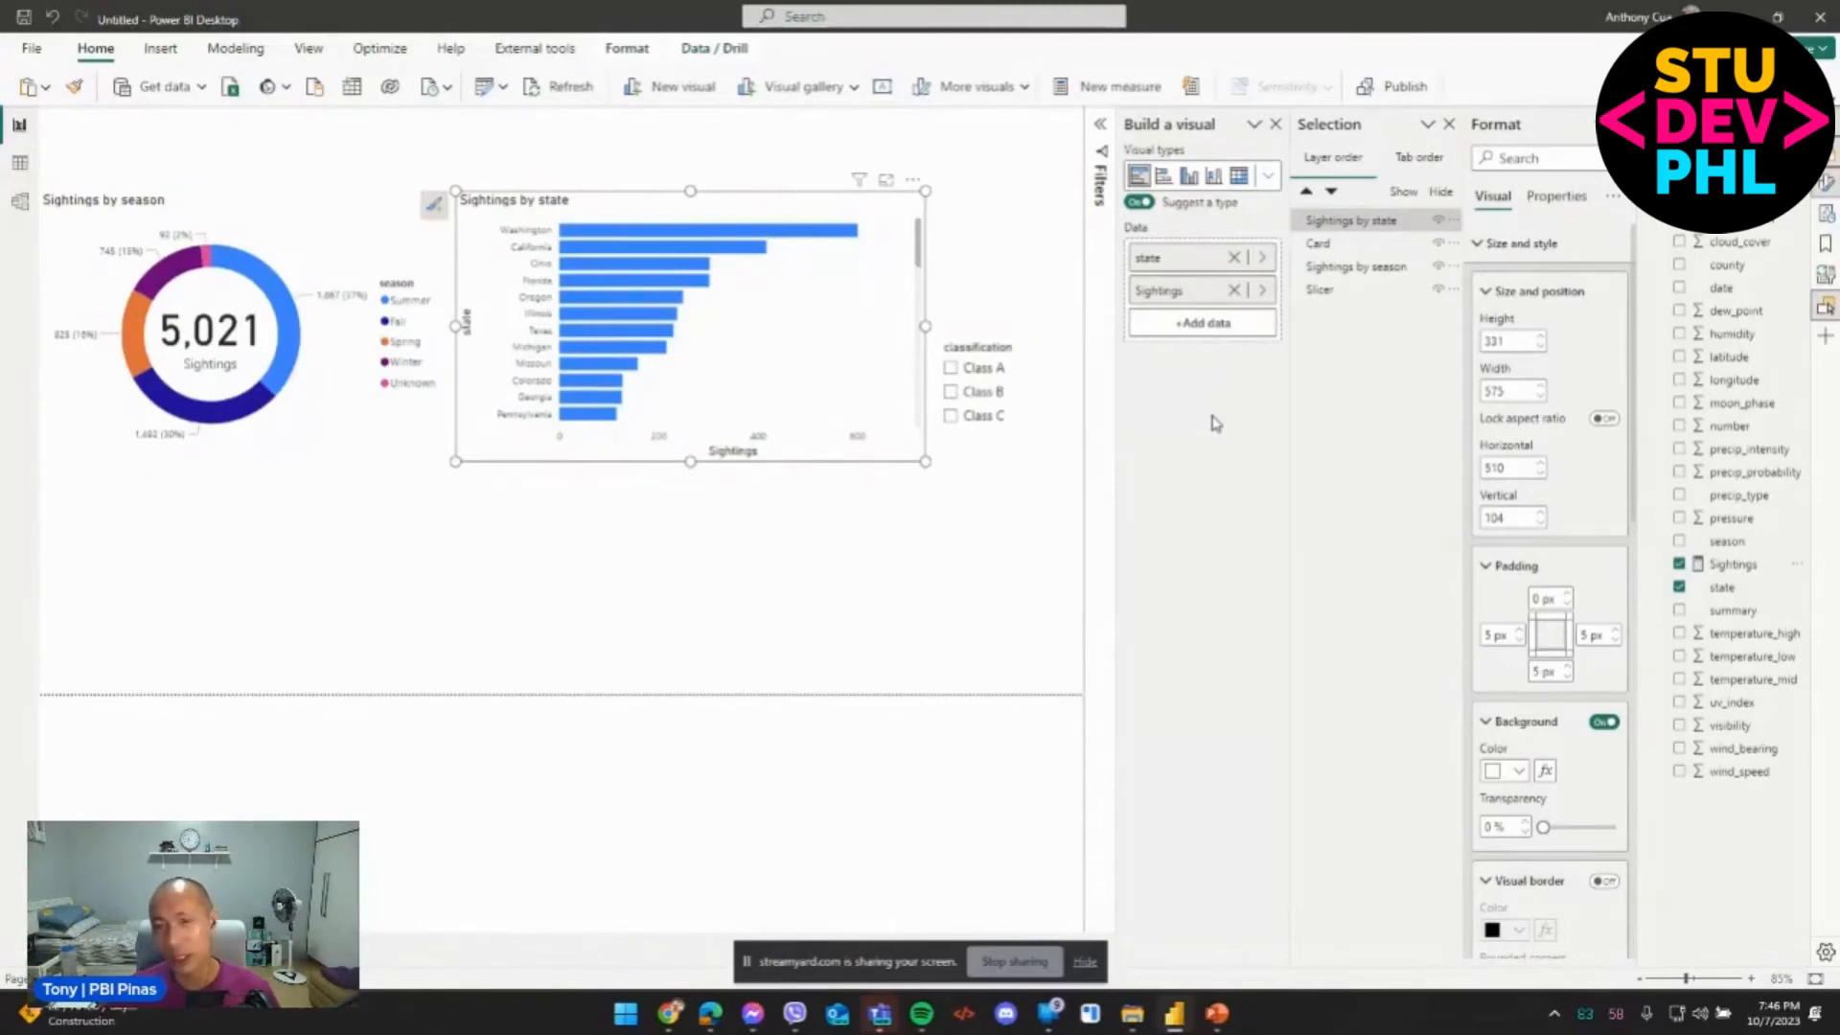
Examine the list of values in the state column of the data table, and return to the report page.
{"action": "left_click", "coordinate": [21, 164]}
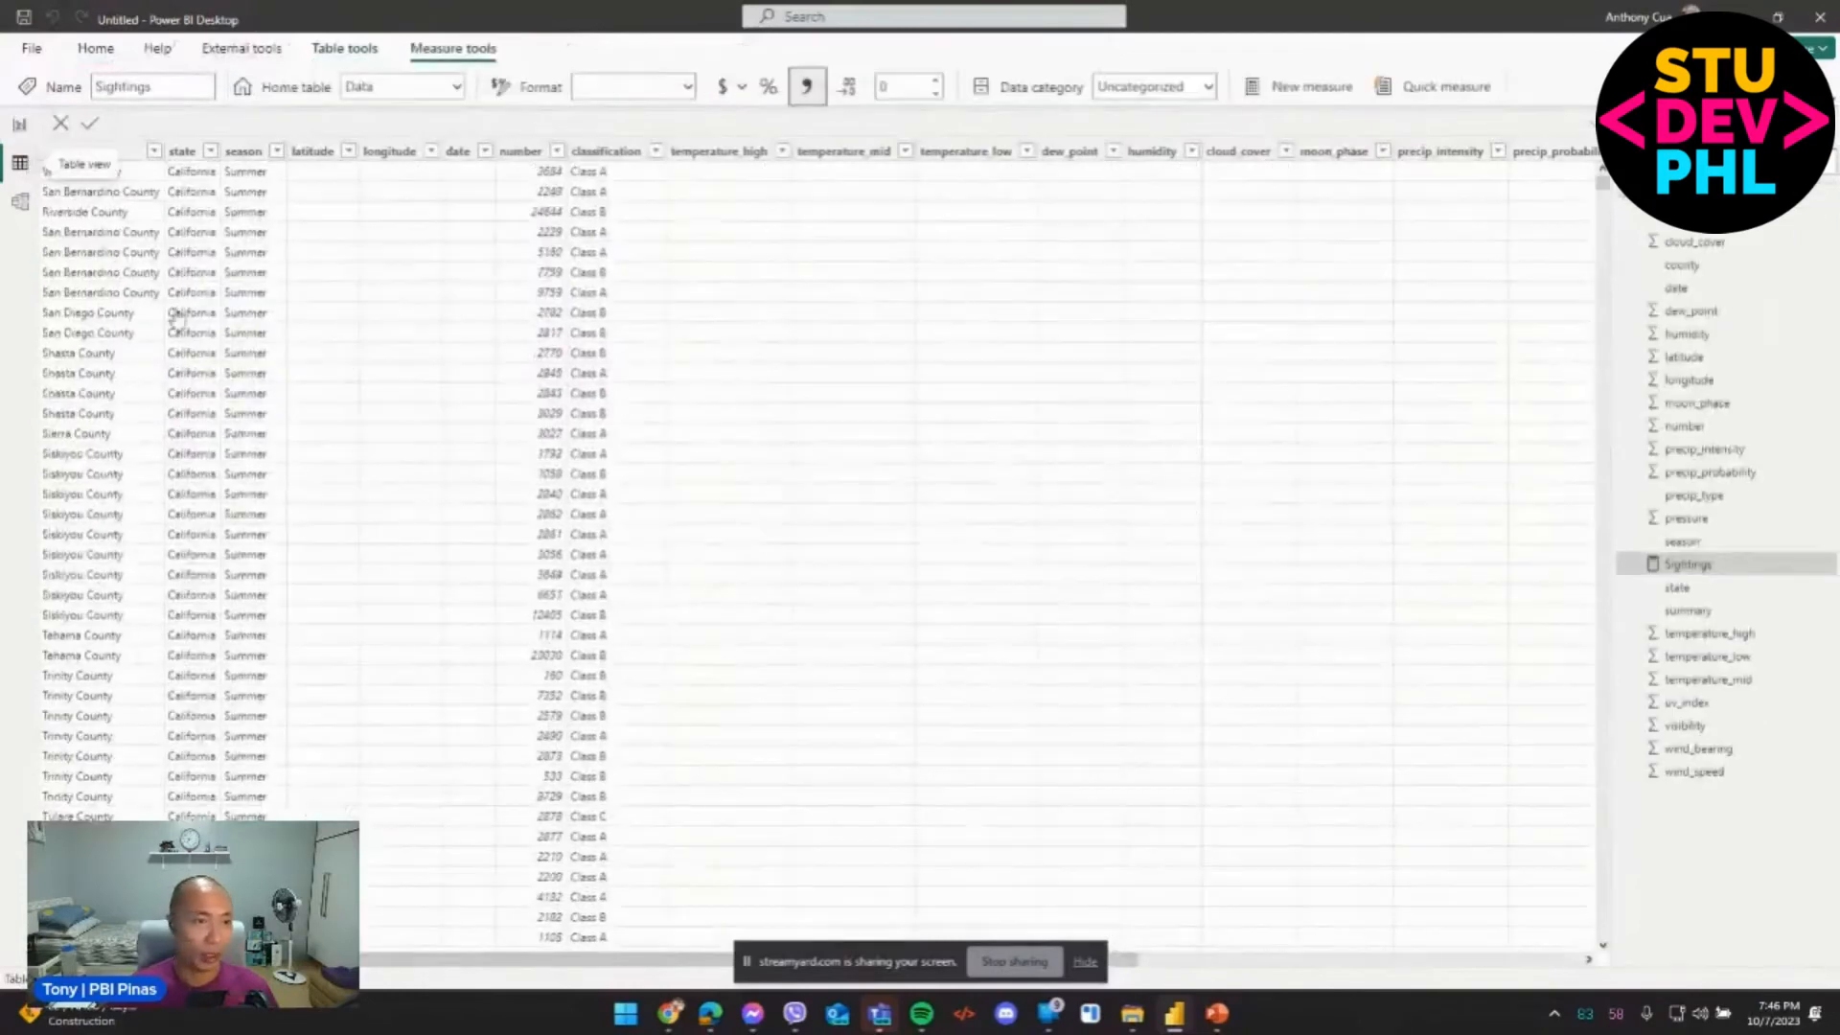
{"action": "left_click", "coordinate": [210, 151]}
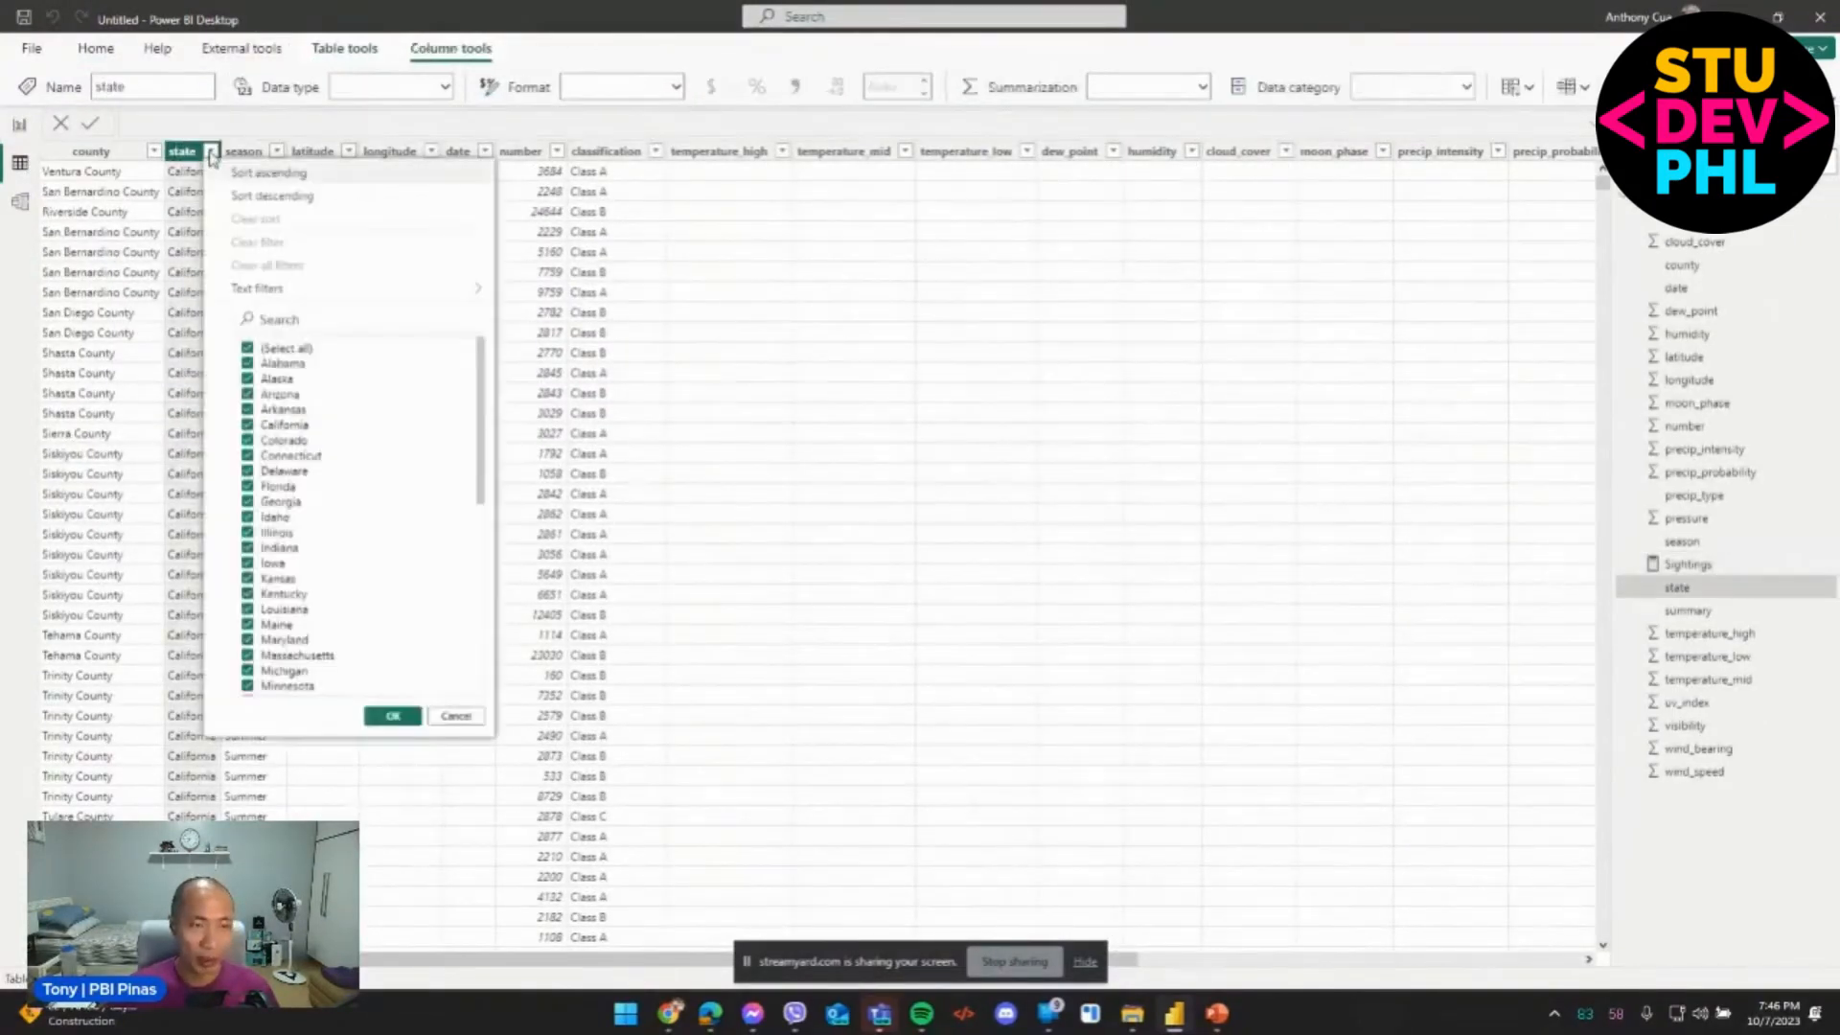
{"action": "scroll", "coordinate": [291, 424], "scroll_direction": "down", "scroll_amount": 4}
{"action": "scroll", "coordinate": [291, 424], "scroll_direction": "down", "scroll_amount": 4}
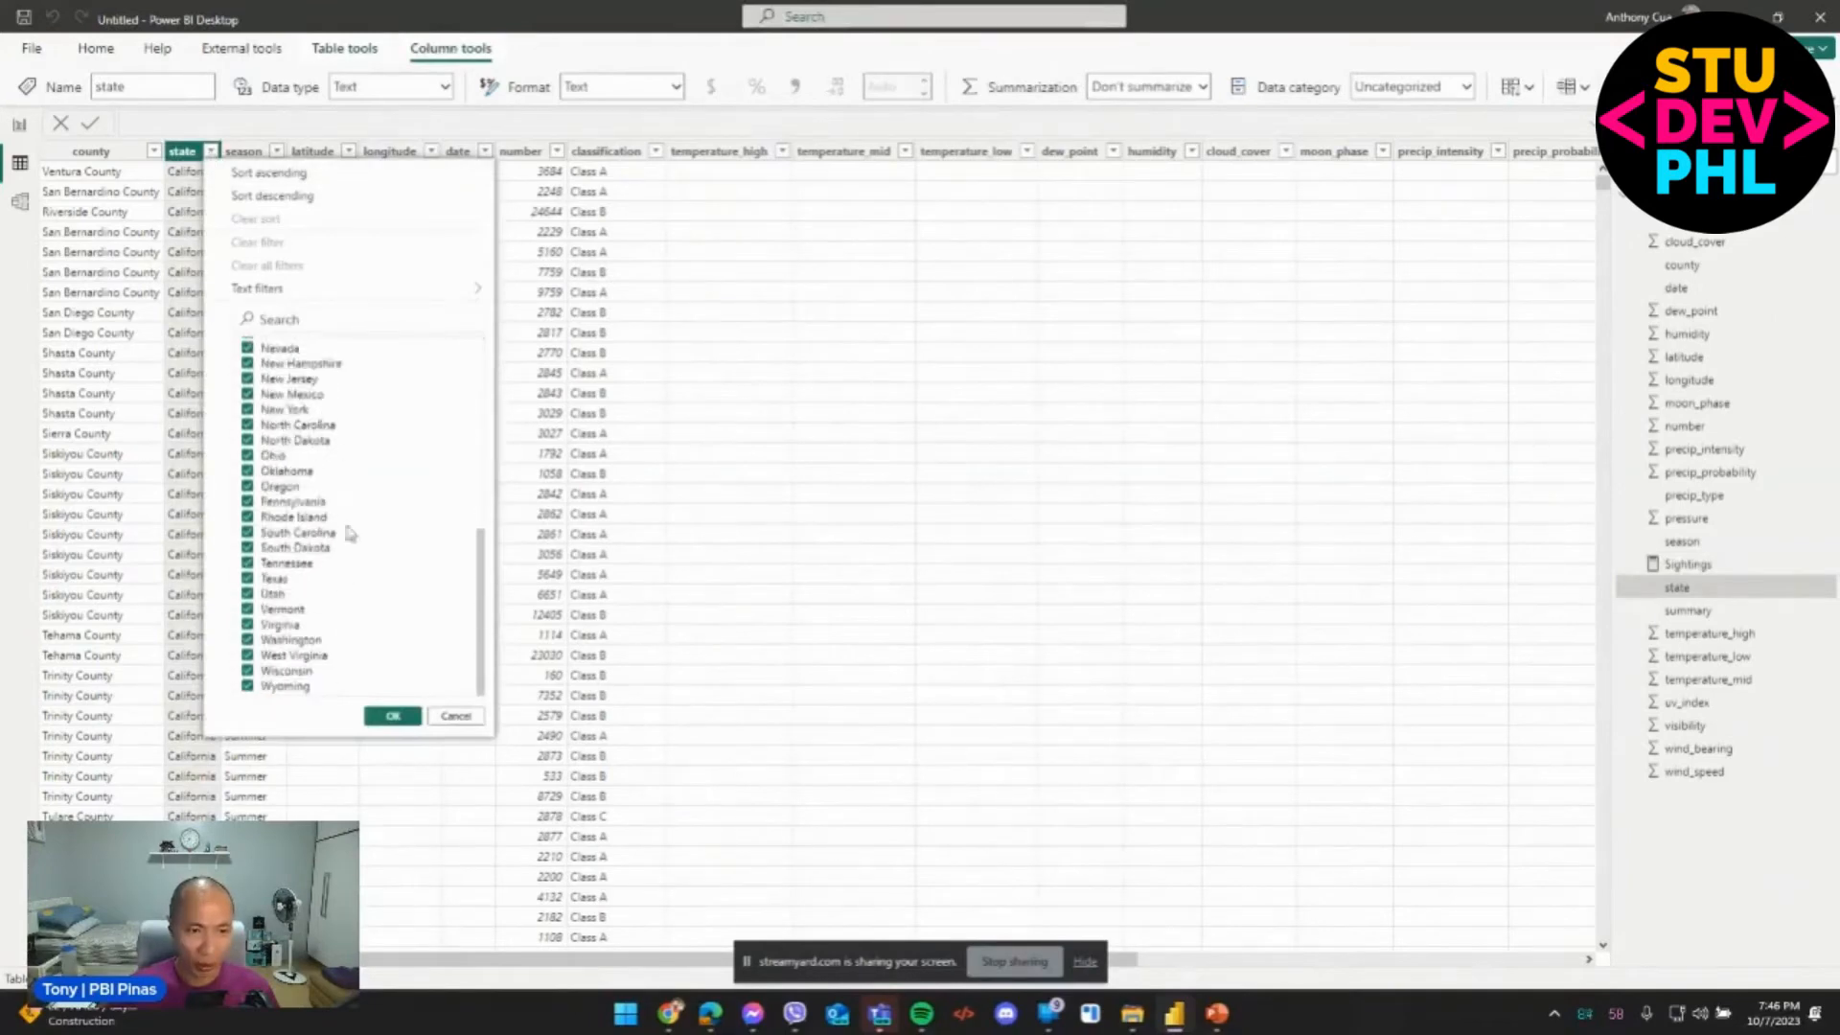
{"action": "left_click", "coordinate": [20, 127]}
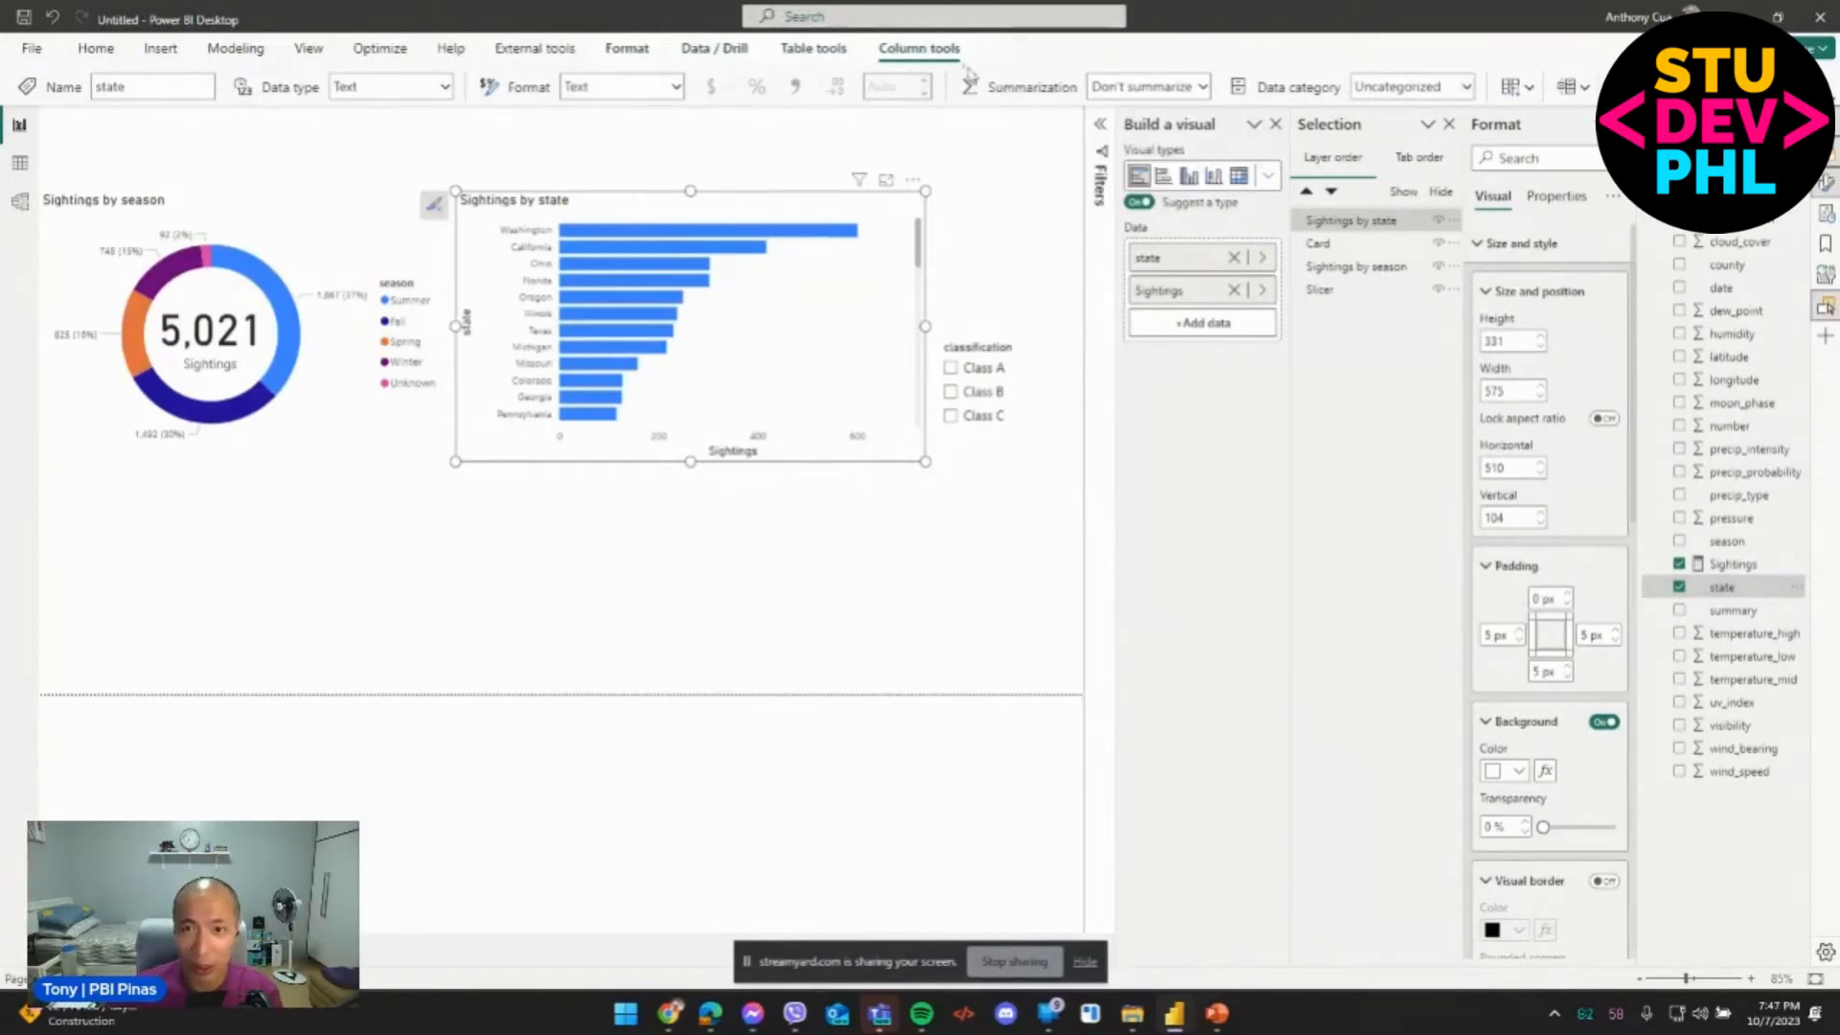
Categorize the state column as State or Province, and re-add it to the Sightings by state visual to turn it into a map.
{"action": "left_click", "coordinate": [1469, 88]}
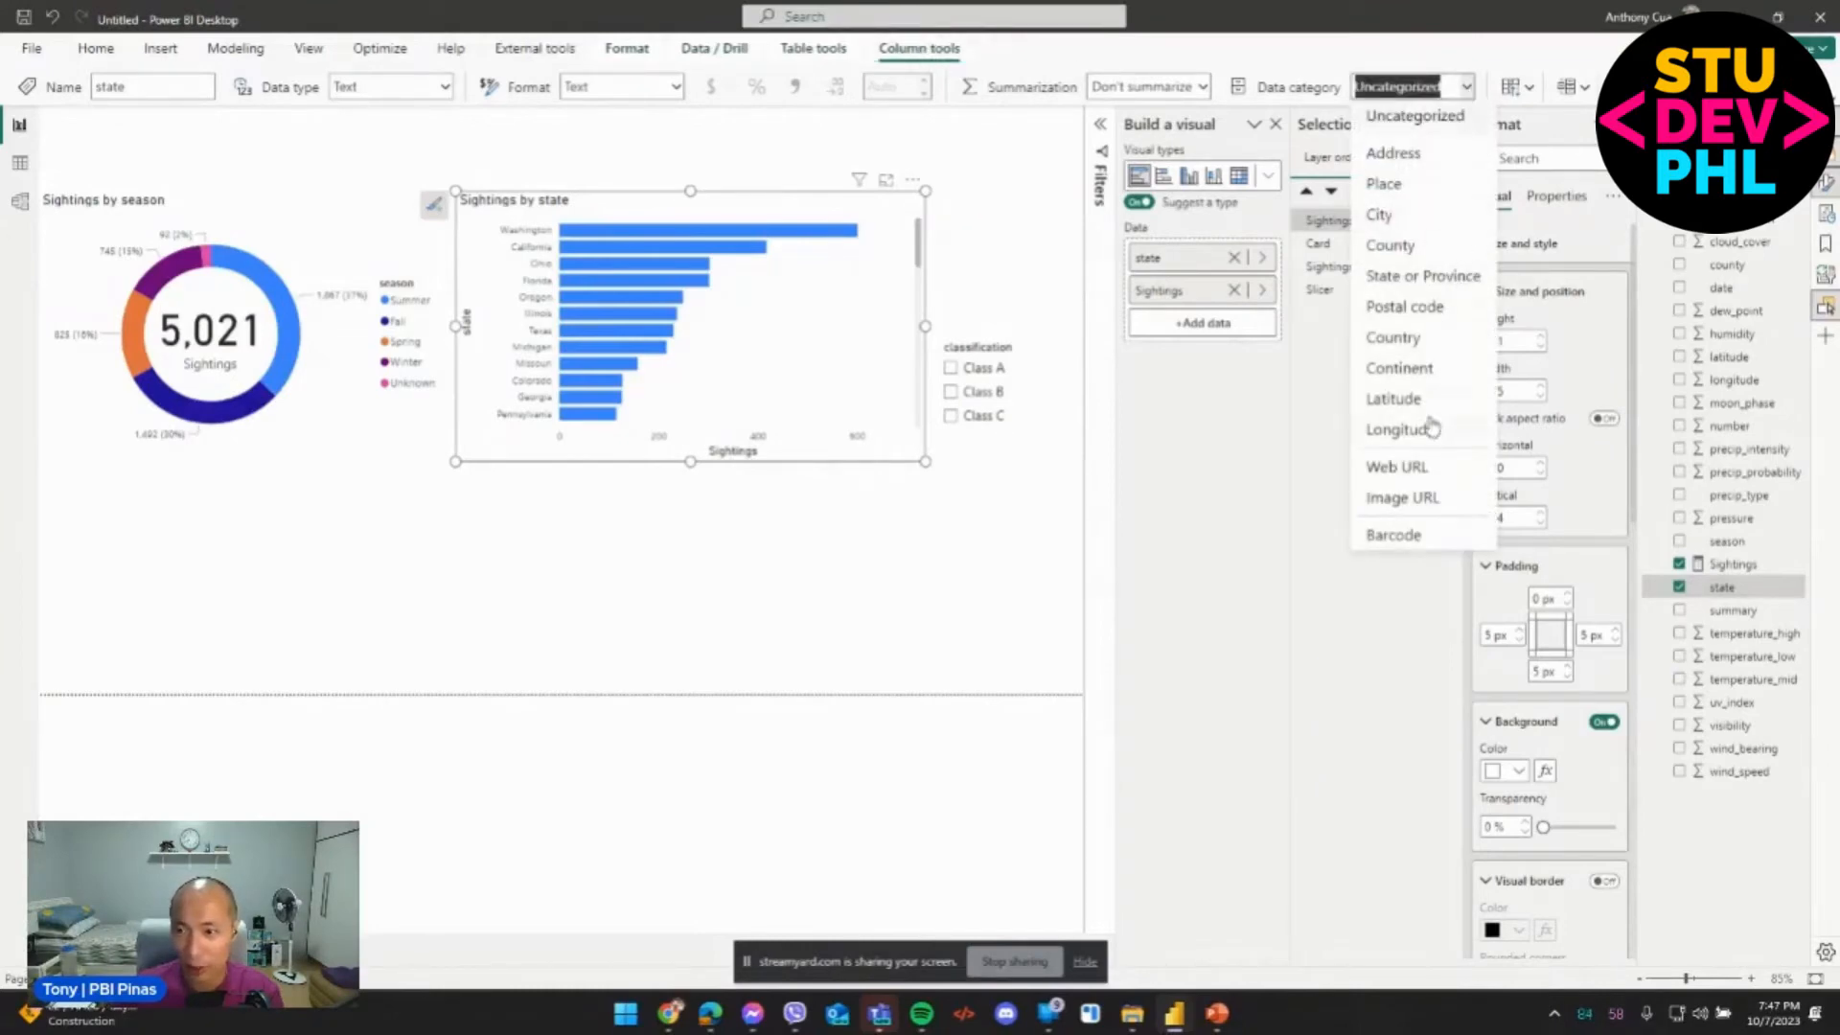
{"action": "left_click", "coordinate": [1427, 286]}
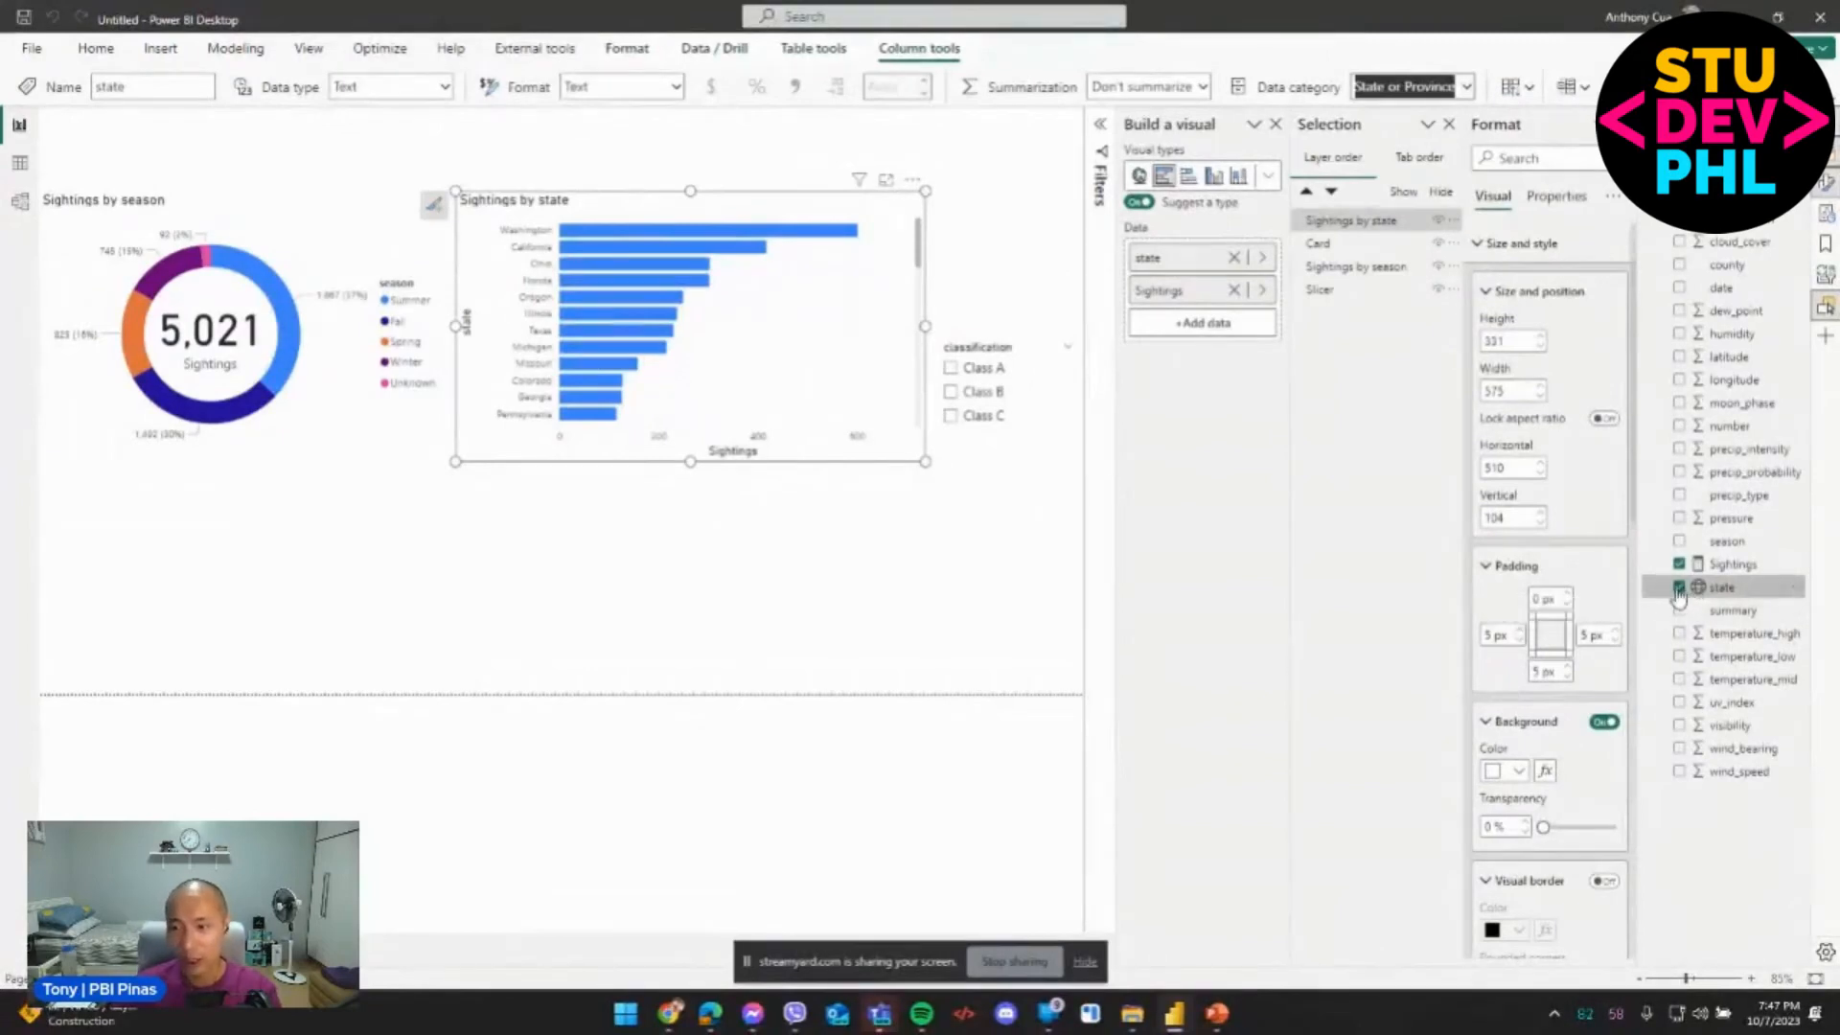
{"action": "left_click", "coordinate": [1681, 590]}
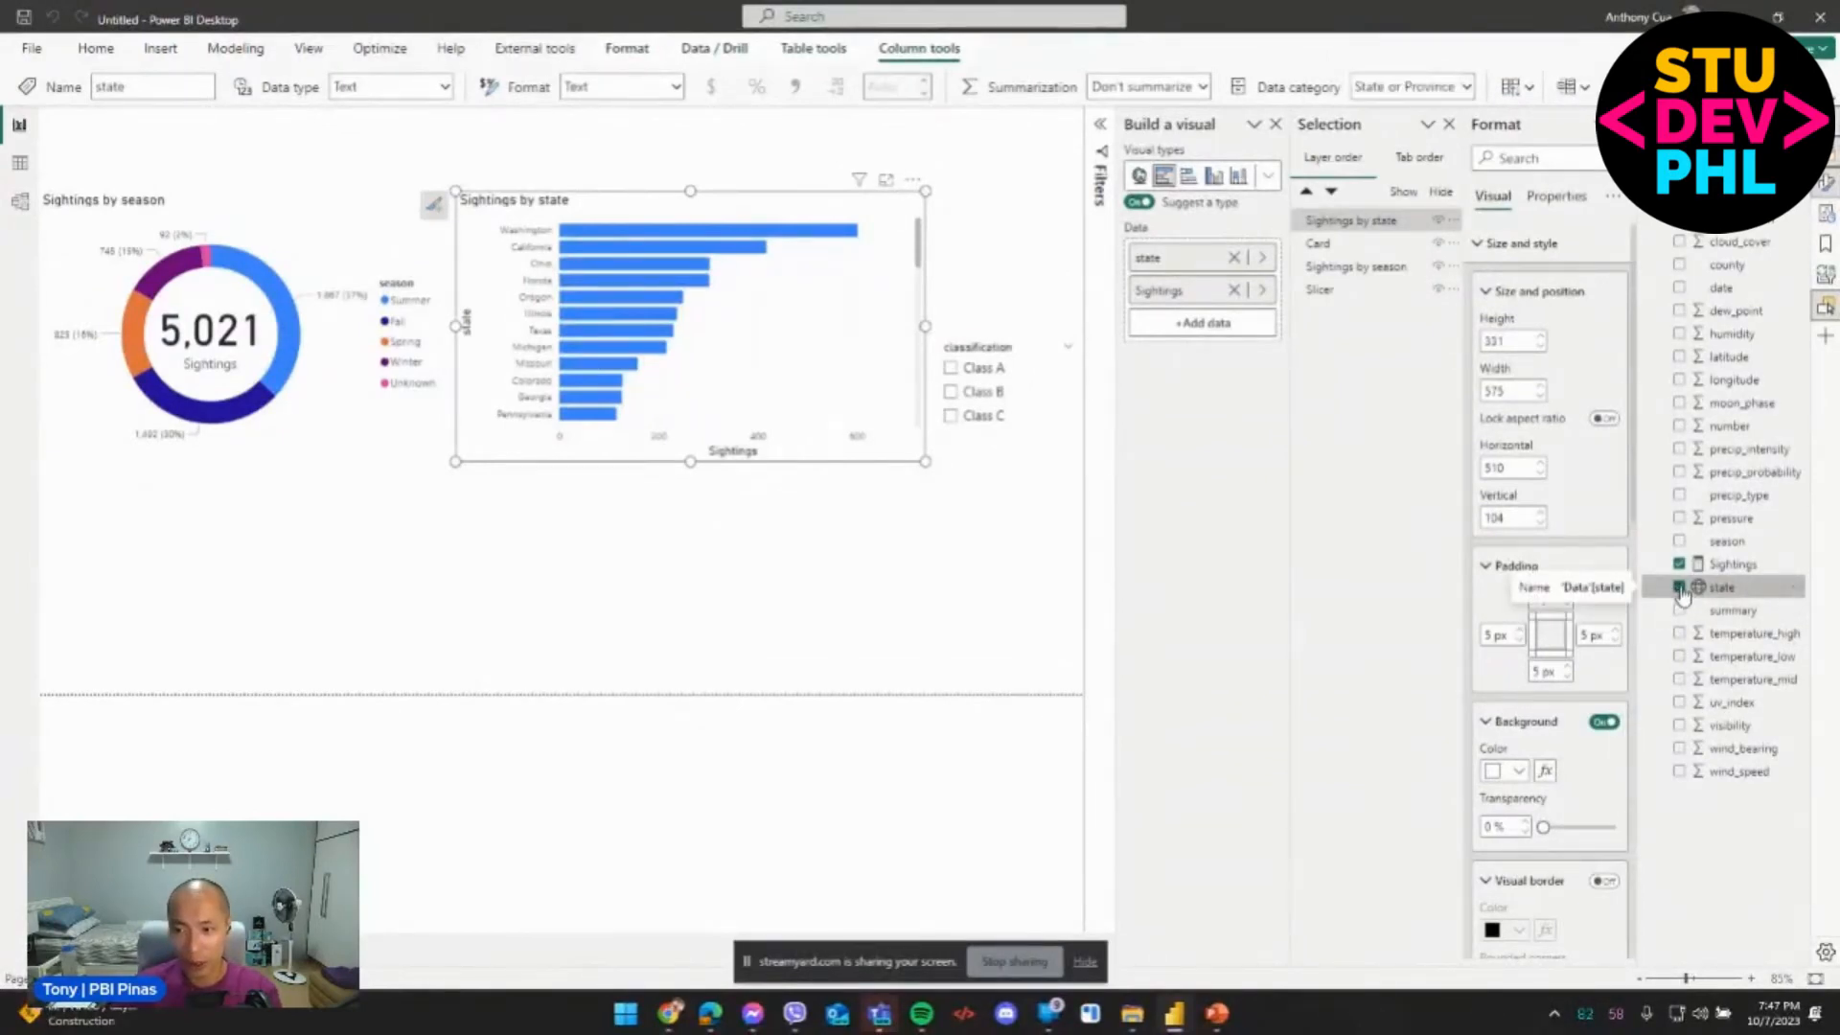
{"action": "left_click", "coordinate": [1680, 588]}
{"action": "left_click", "coordinate": [1680, 588]}
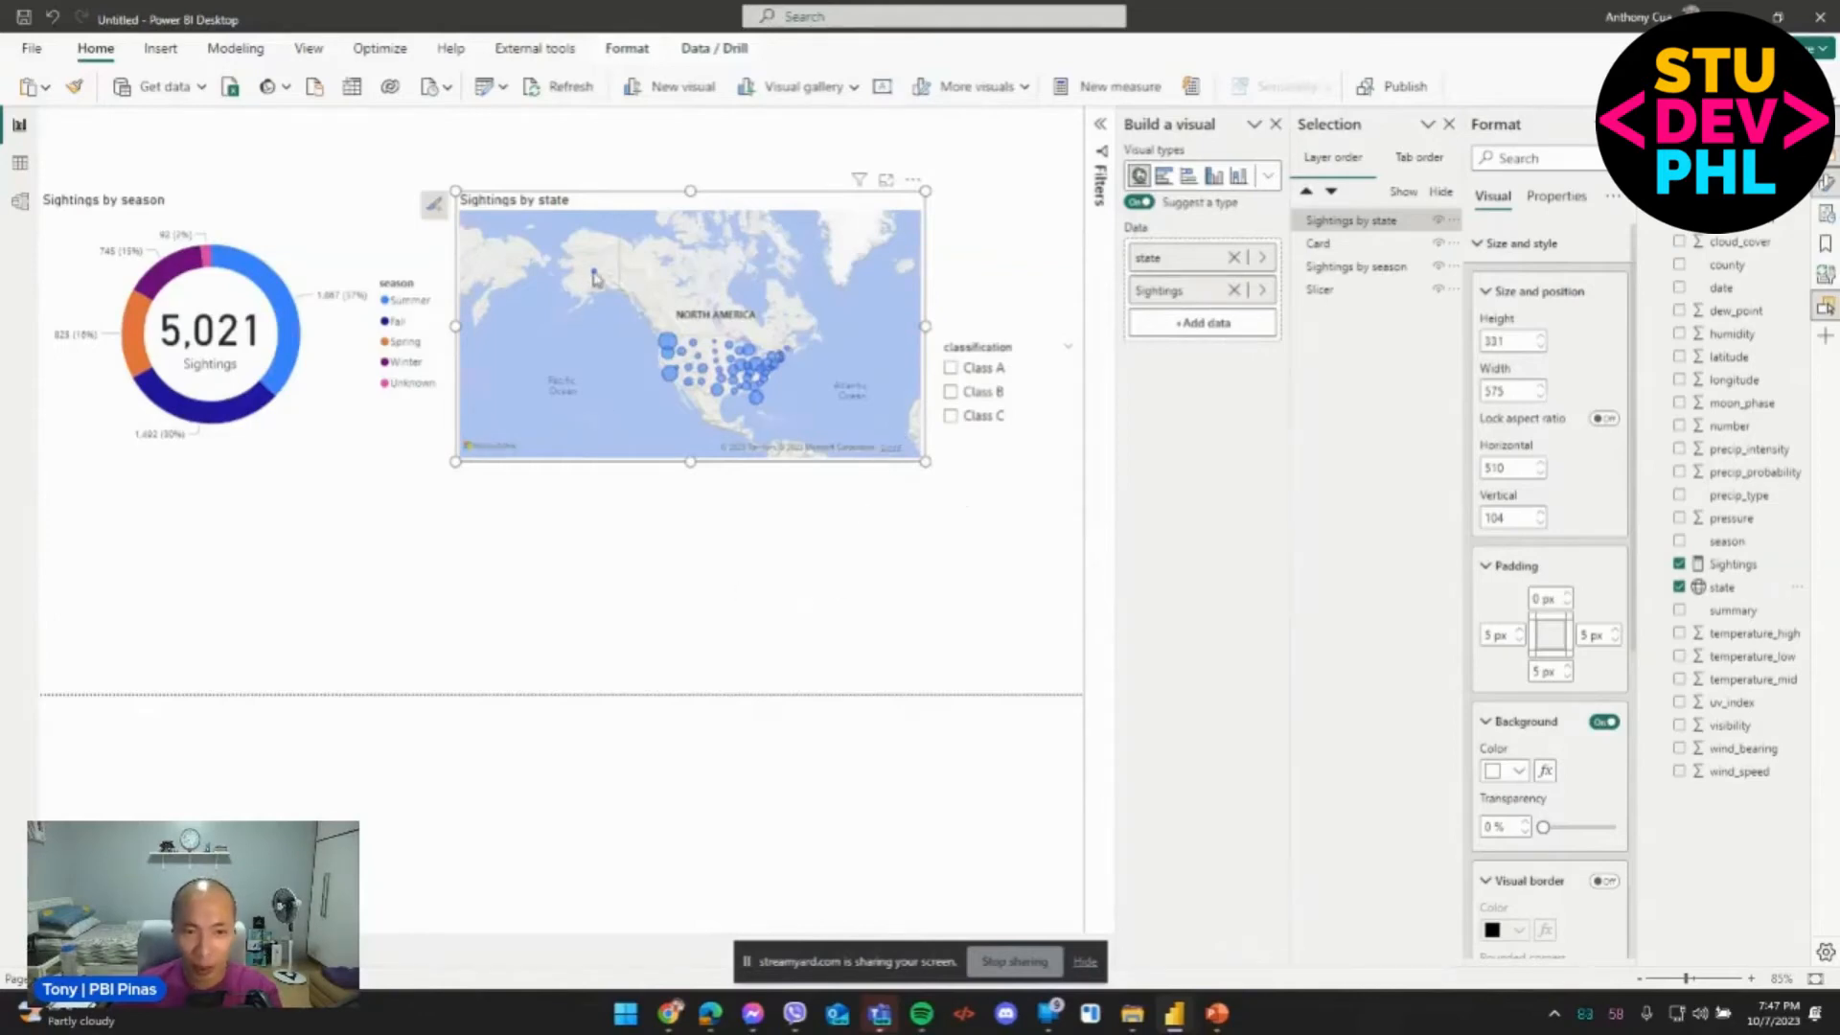
Convert the Sightings by state map to a filled map, comparing it with the bubble map version.
{"action": "mouse_move", "coordinate": [596, 278]}
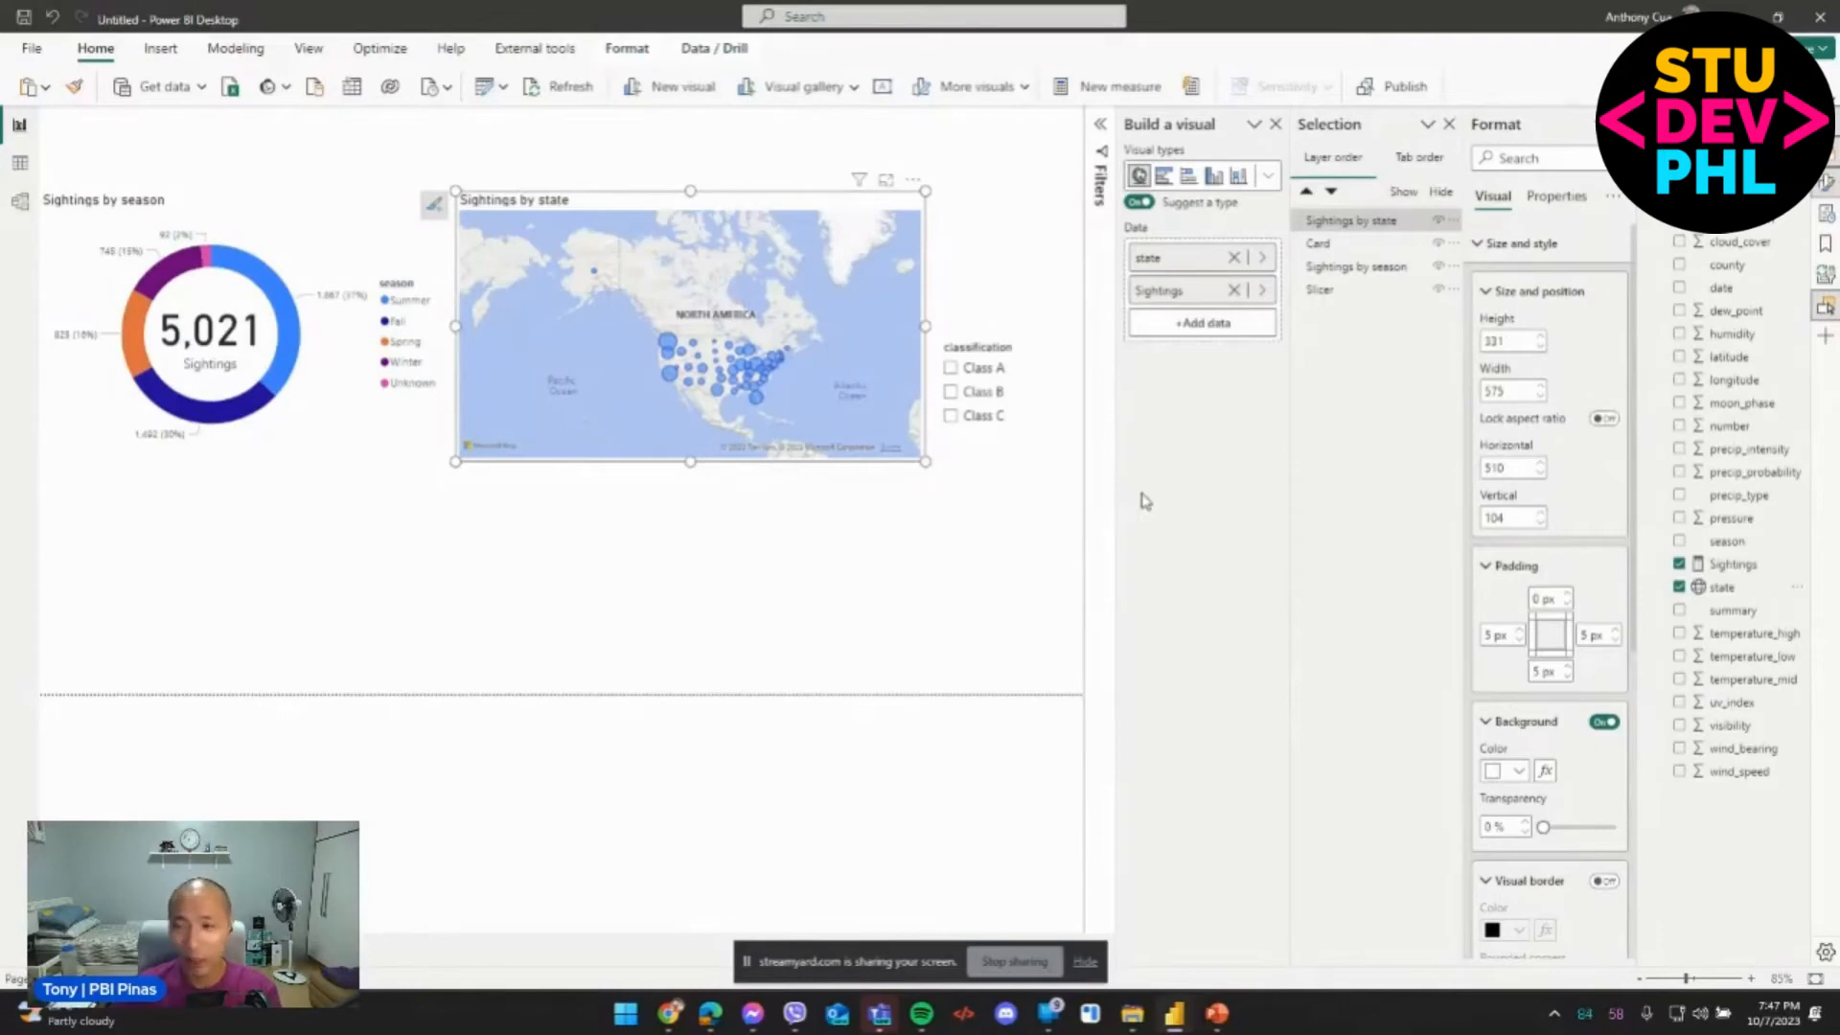
{"action": "left_click", "coordinate": [1268, 175]}
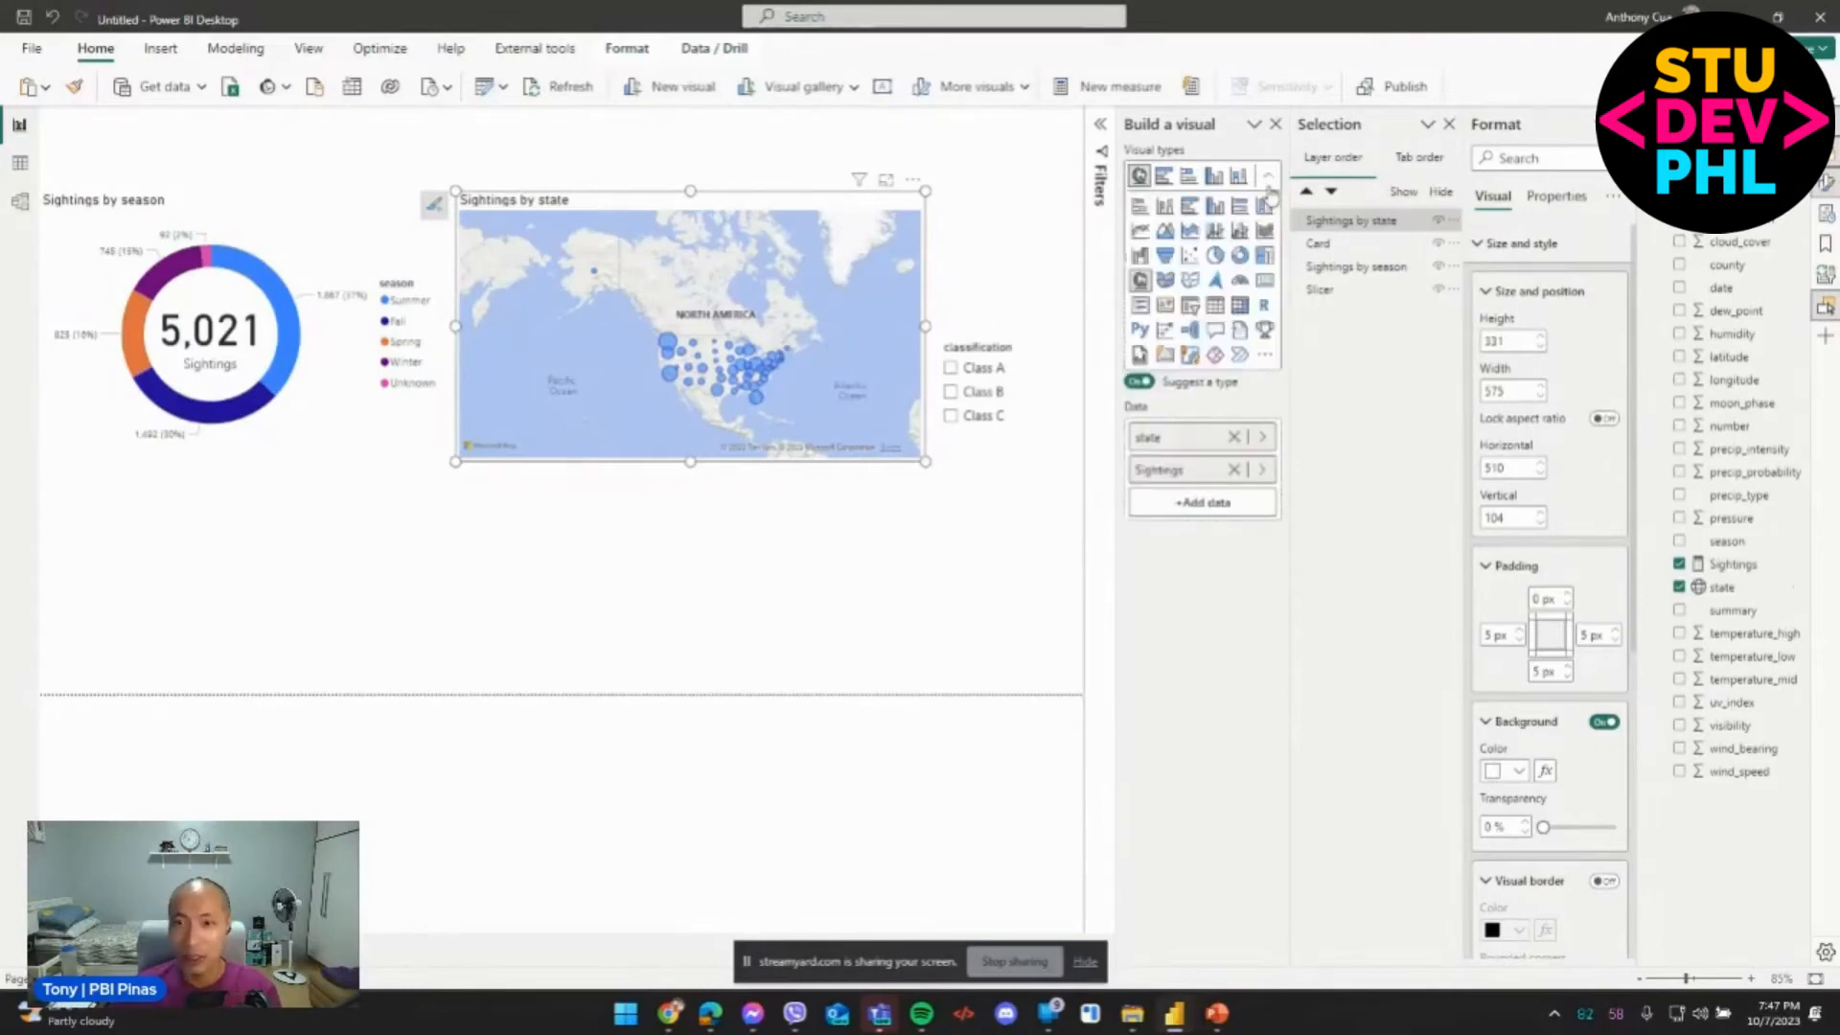
{"action": "left_click", "coordinate": [1164, 279]}
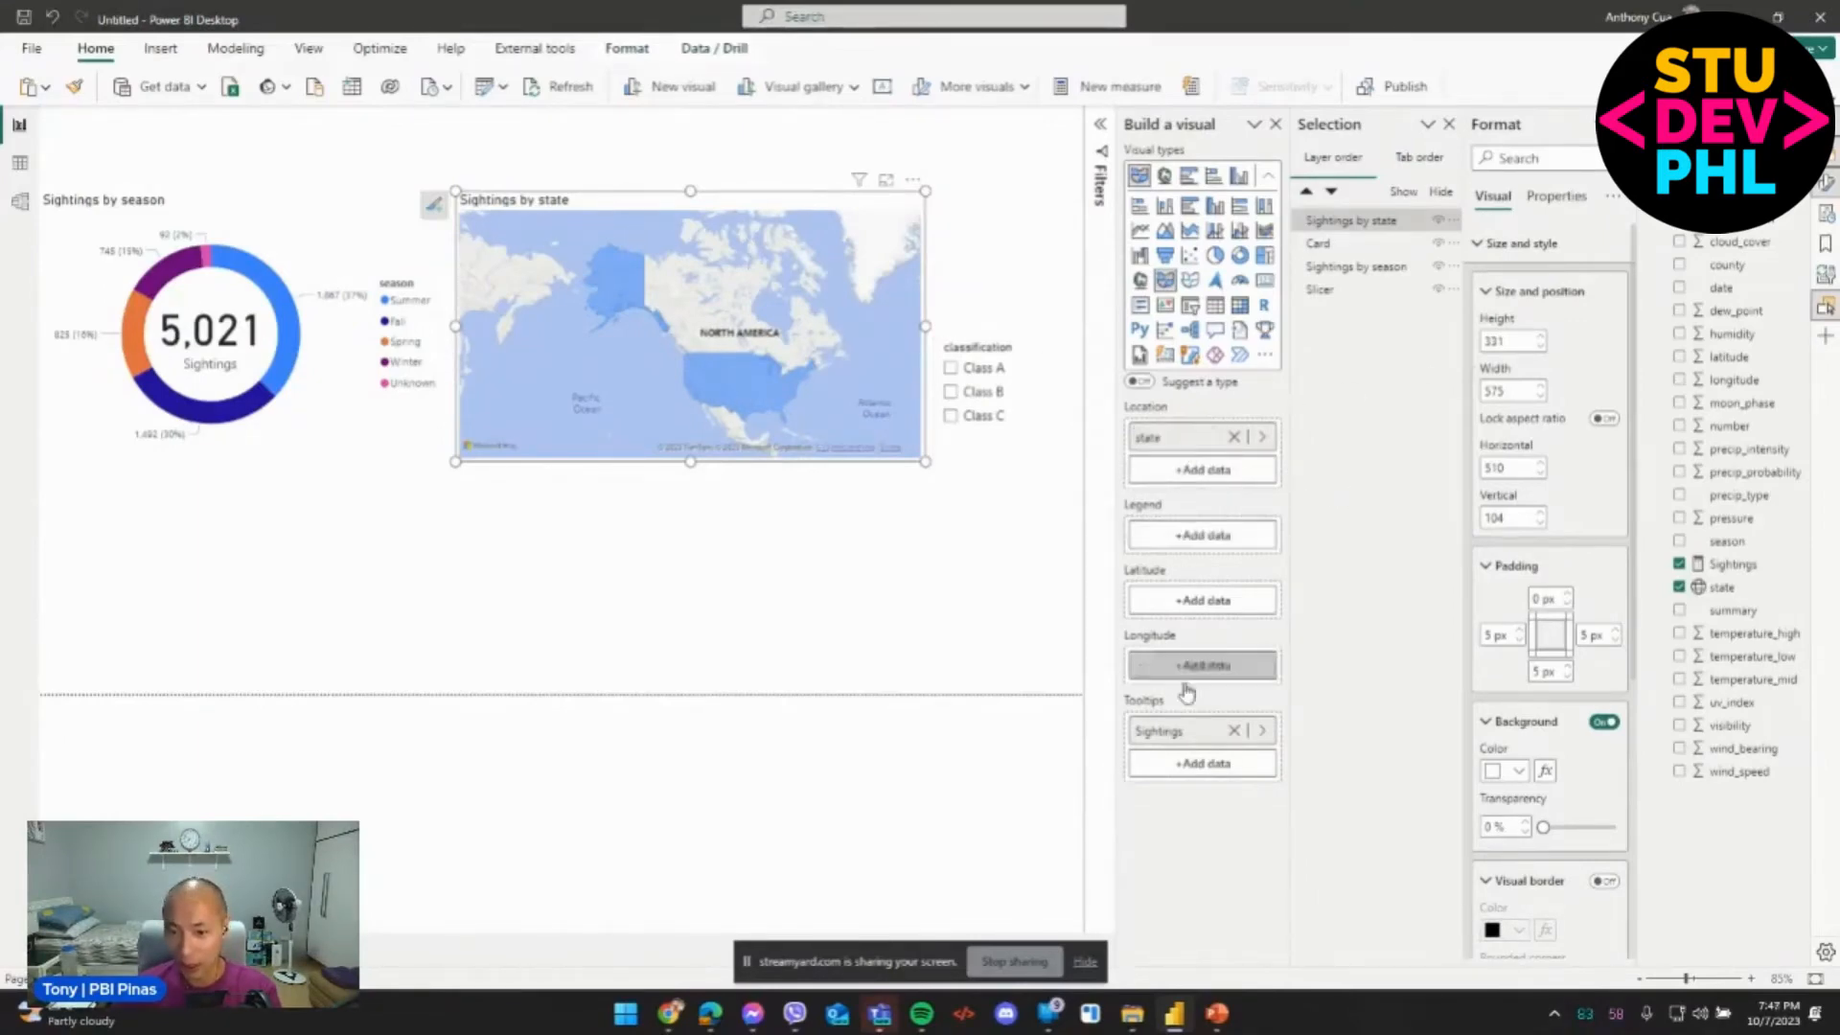
{"action": "mouse_move", "coordinate": [1173, 741]}
{"action": "left_mouse_down"}
{"action": "mouse_move", "coordinate": [1209, 719]}
{"action": "mouse_move", "coordinate": [1174, 736]}
{"action": "left_mouse_up"}
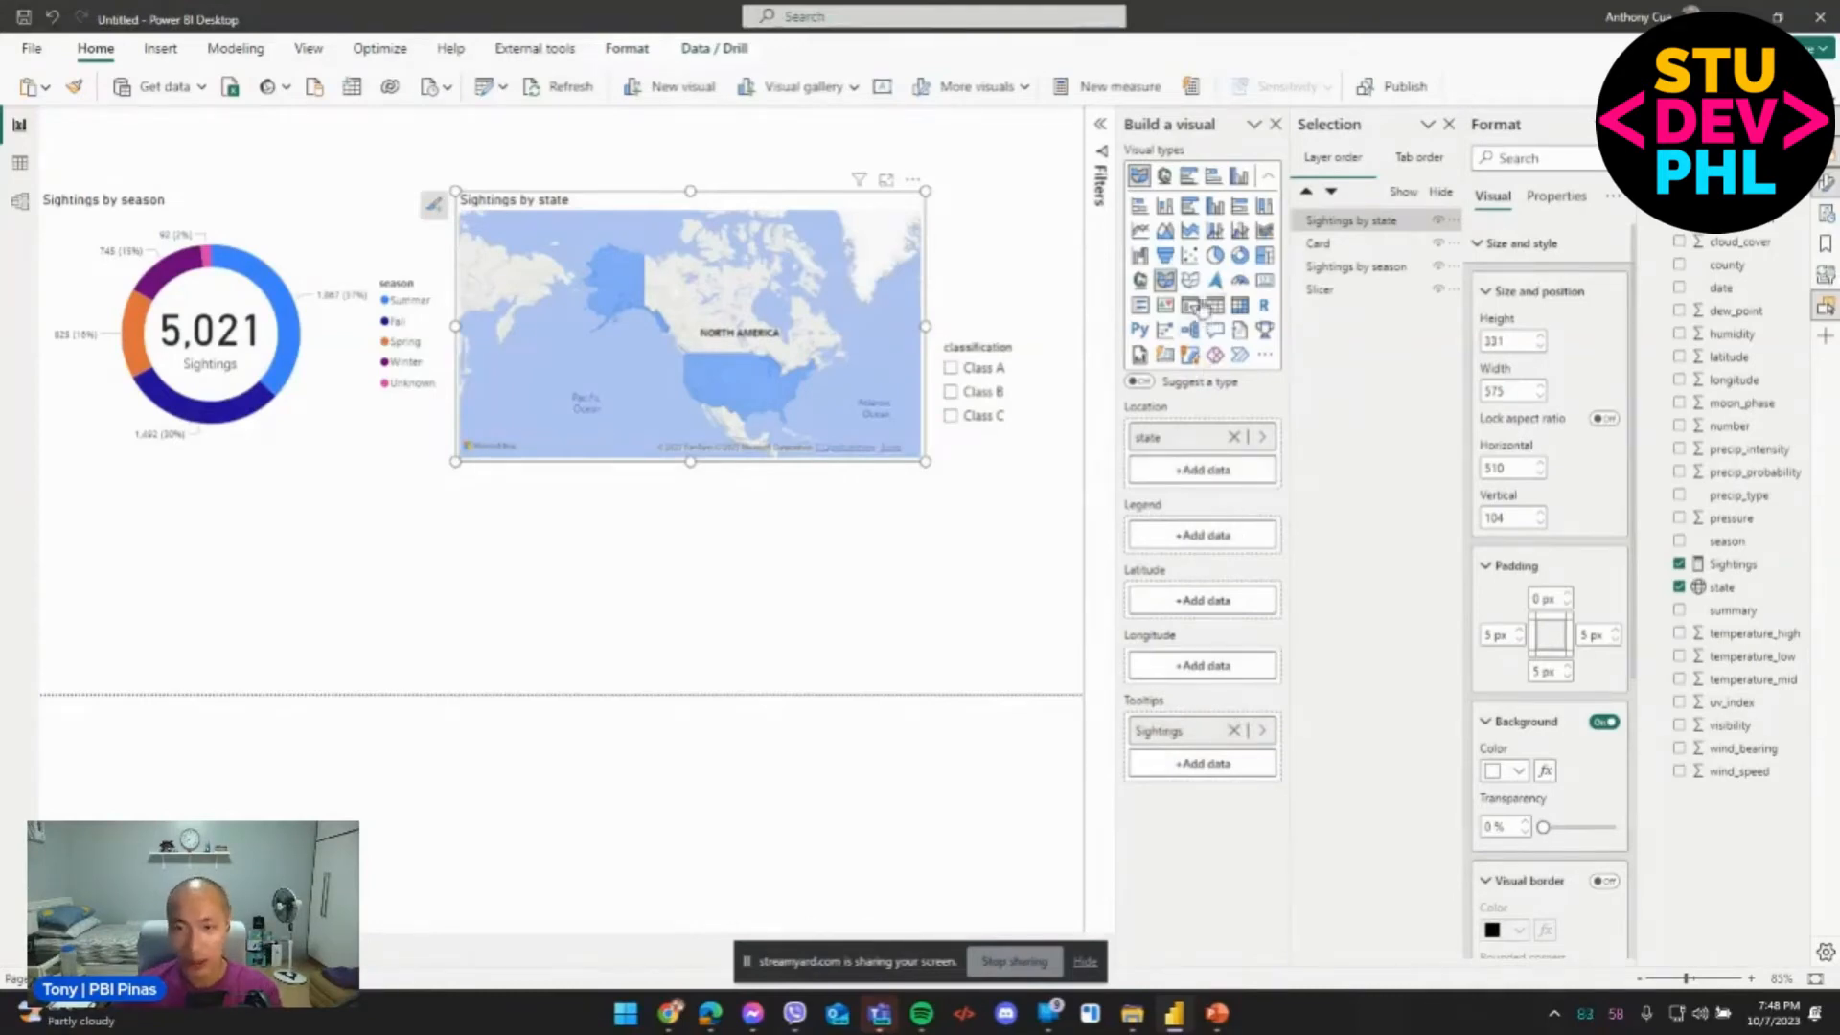
{"action": "left_click", "coordinate": [1139, 280]}
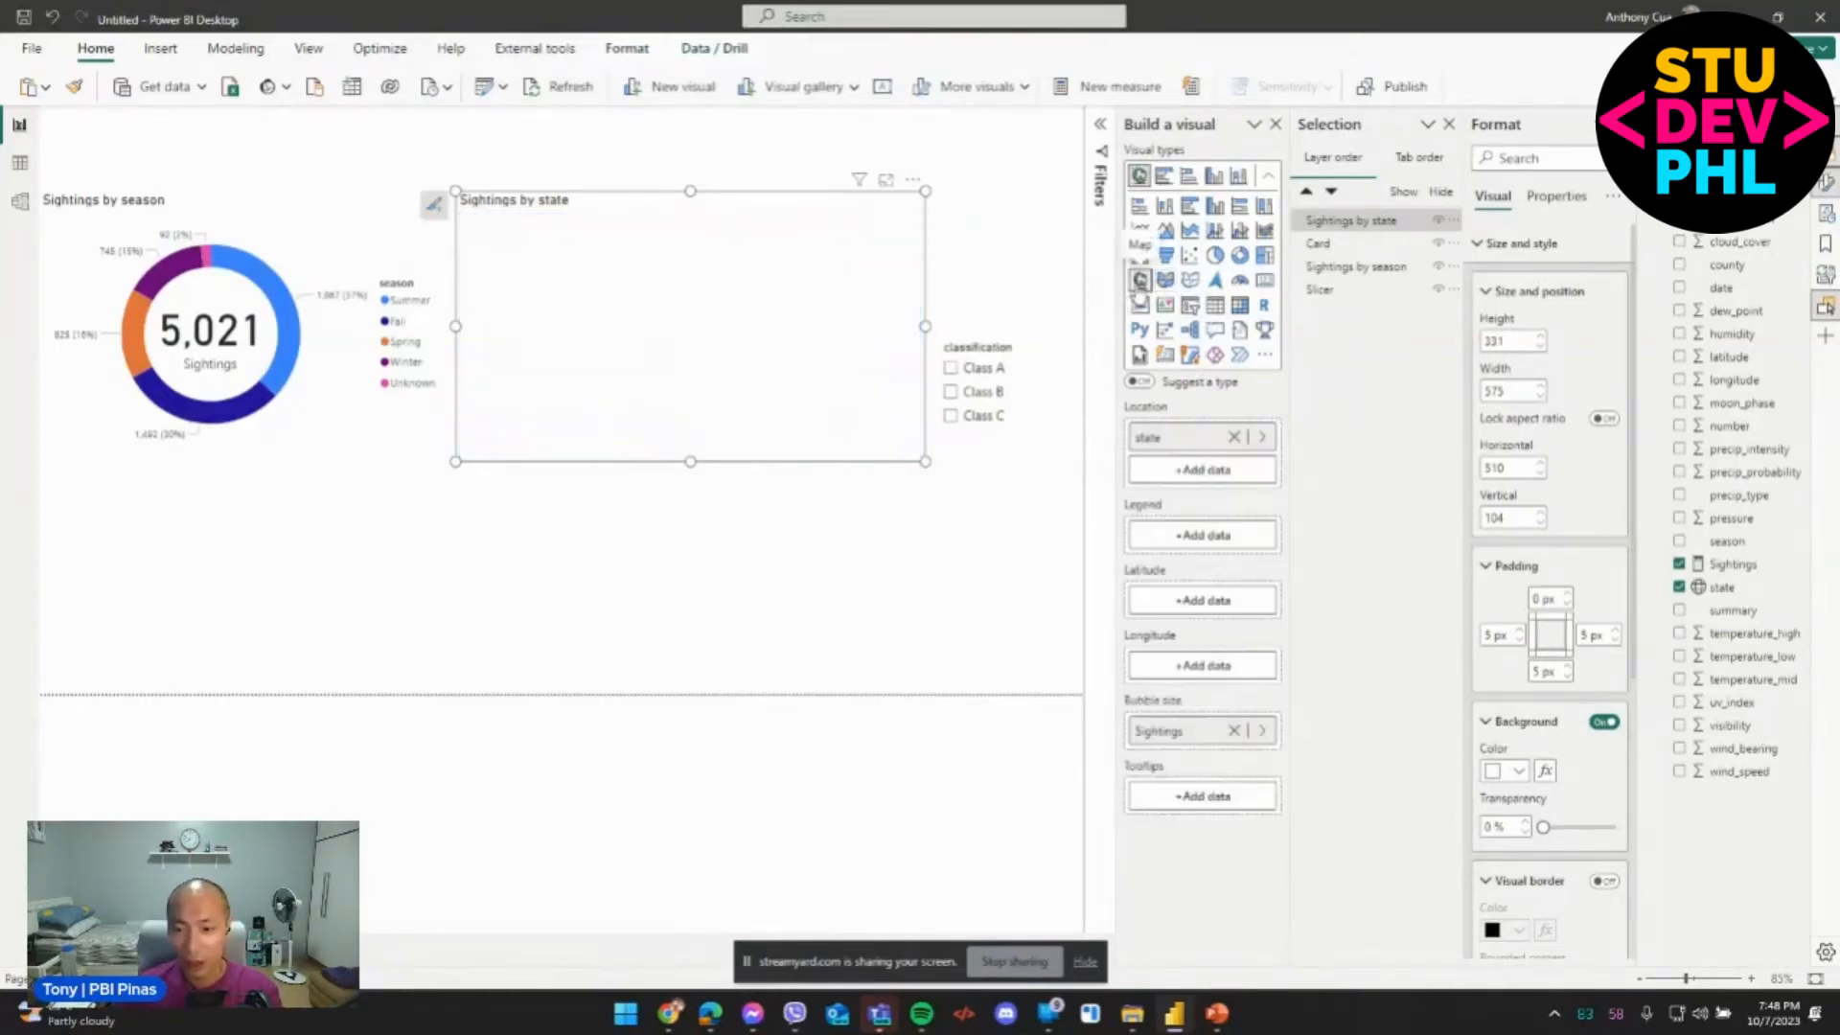
{"action": "left_click_drag", "start_coordinate": [1185, 730], "coordinate": [1195, 544]}
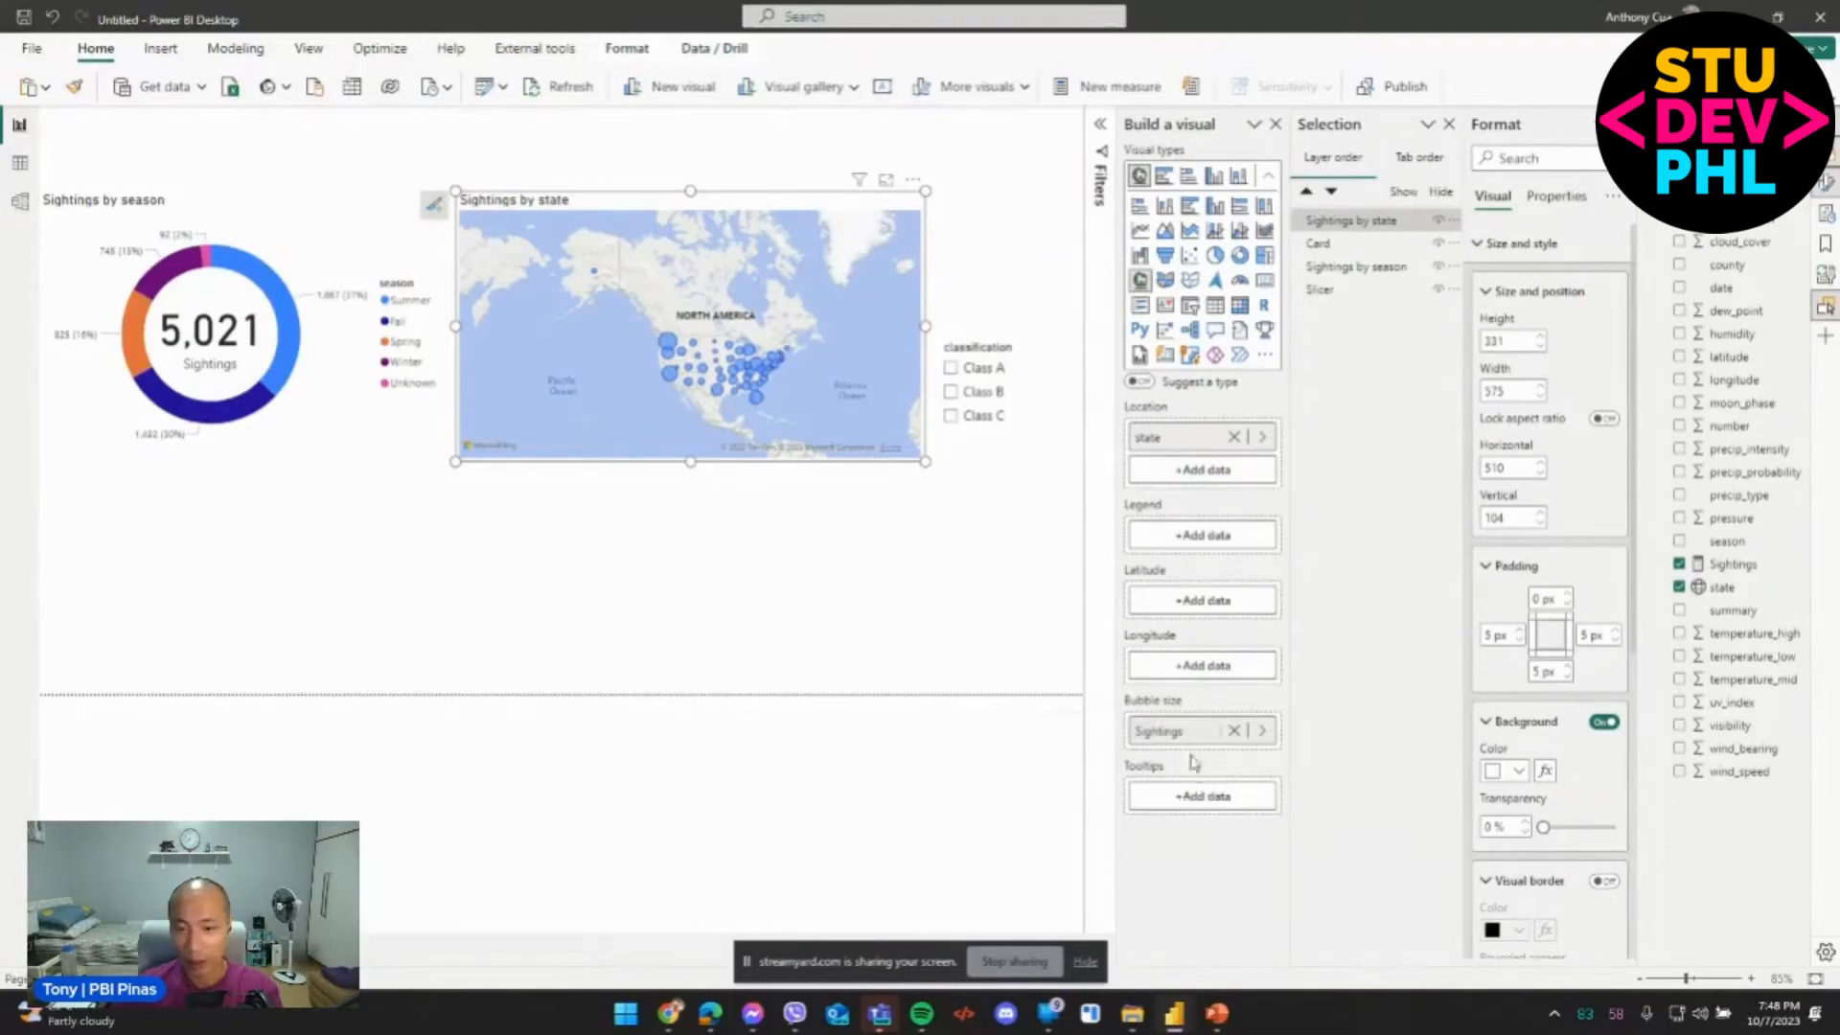
{"action": "left_click", "coordinate": [1165, 280]}
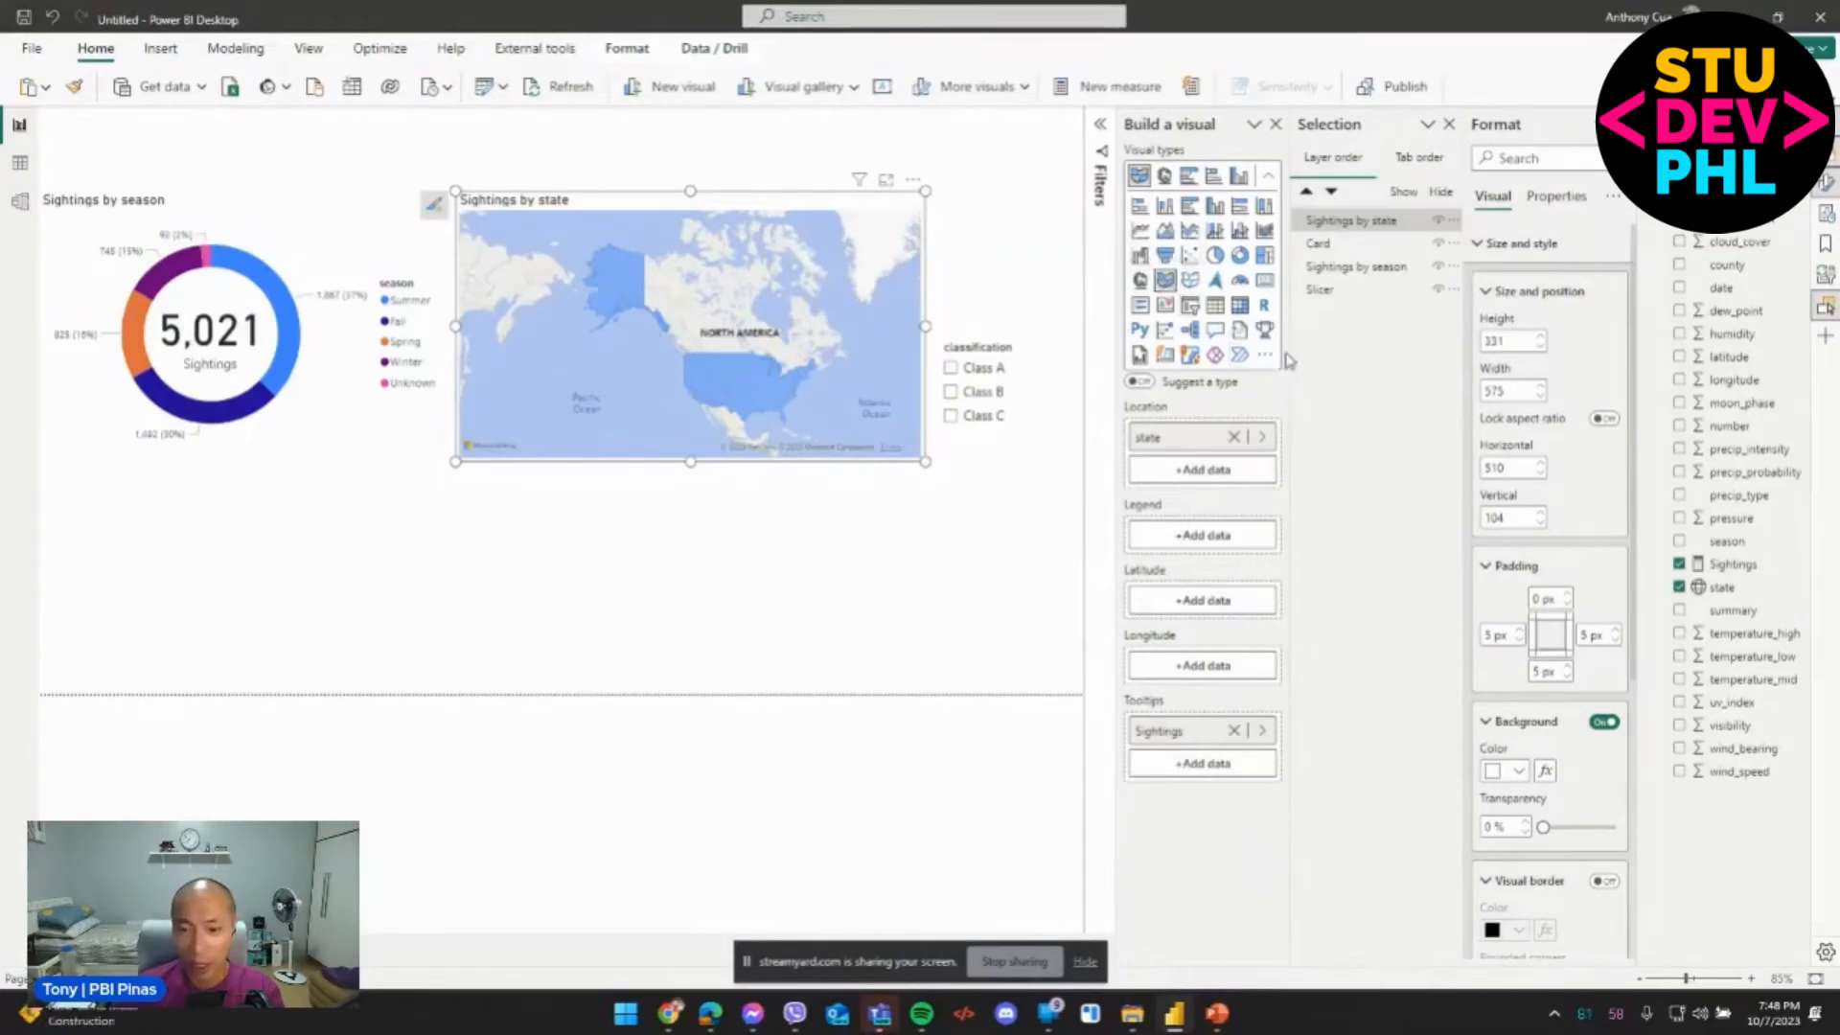
Try the Grayscale and Dark styles on the filled Sightings by state map, and inspect a state's sightings.
{"action": "scroll", "coordinate": [1545, 651], "scroll_direction": "down", "scroll_amount": 4}
{"action": "scroll", "coordinate": [1549, 656], "scroll_direction": "up", "scroll_amount": 4}
{"action": "scroll", "coordinate": [1571, 671], "scroll_direction": "down", "scroll_amount": 5}
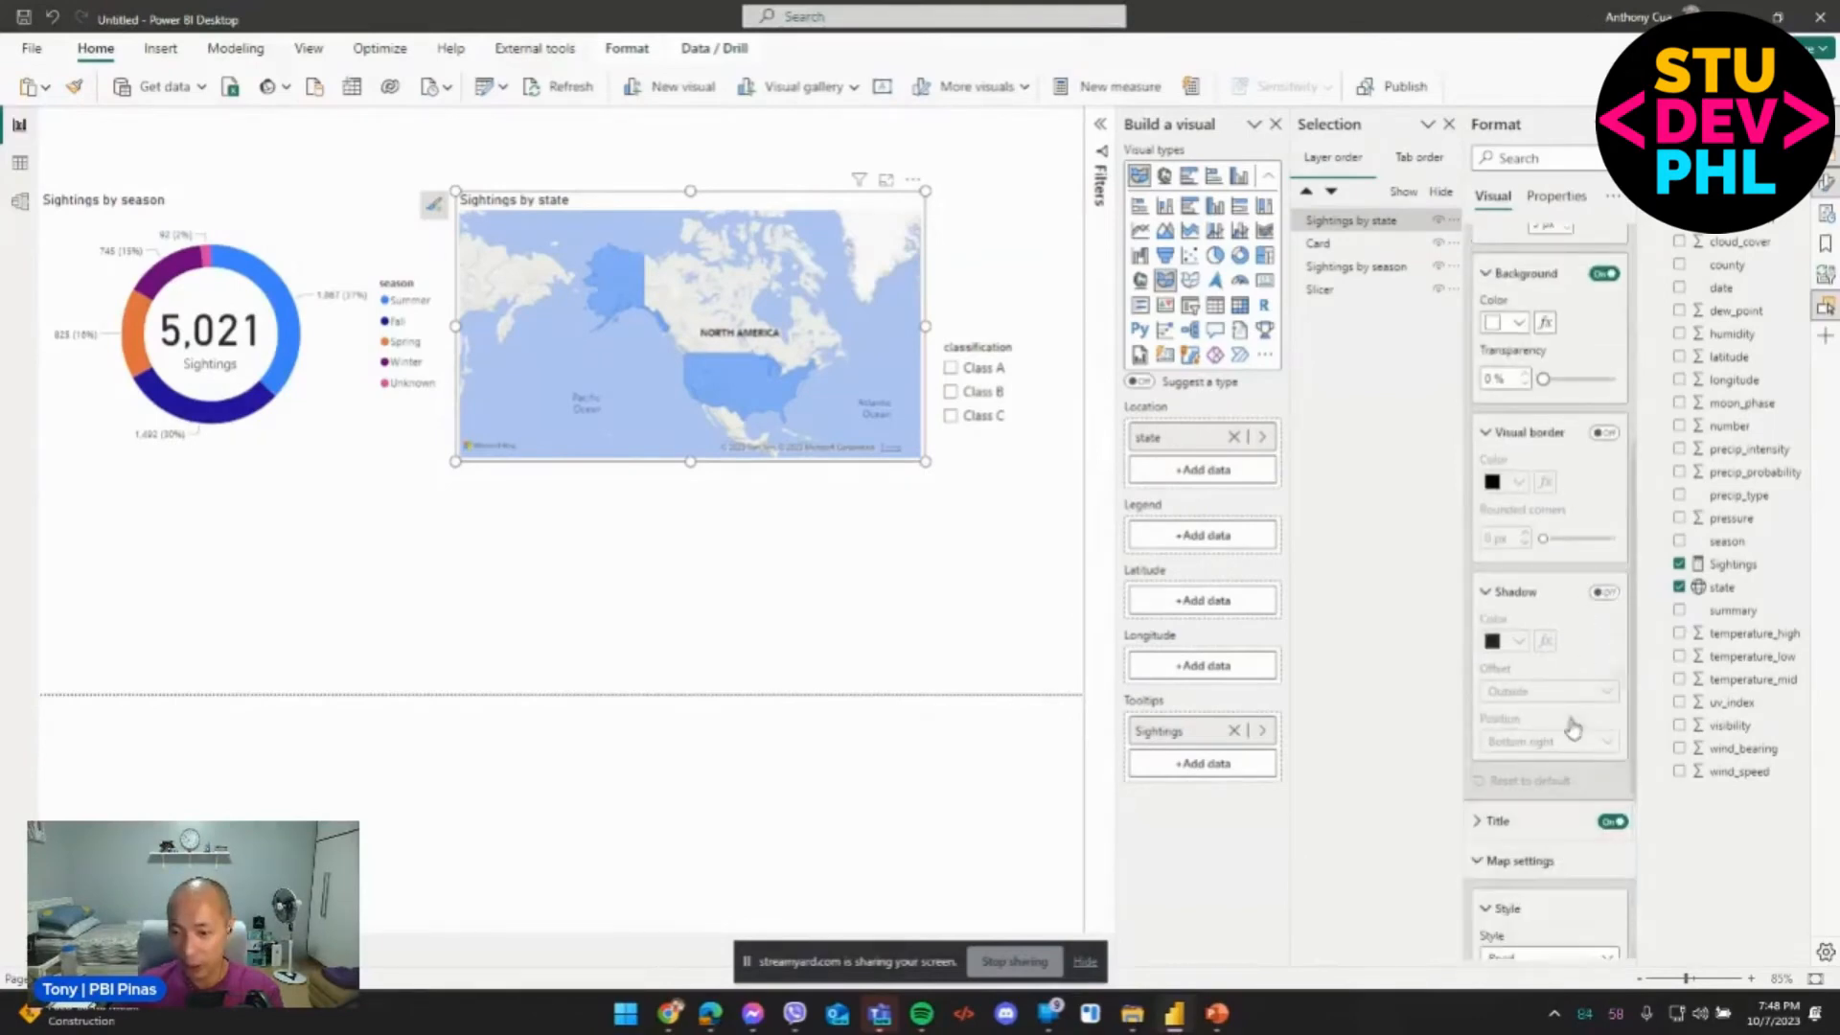
{"action": "scroll", "coordinate": [1572, 726], "scroll_direction": "down", "scroll_amount": 3}
{"action": "left_click", "coordinate": [1543, 628]}
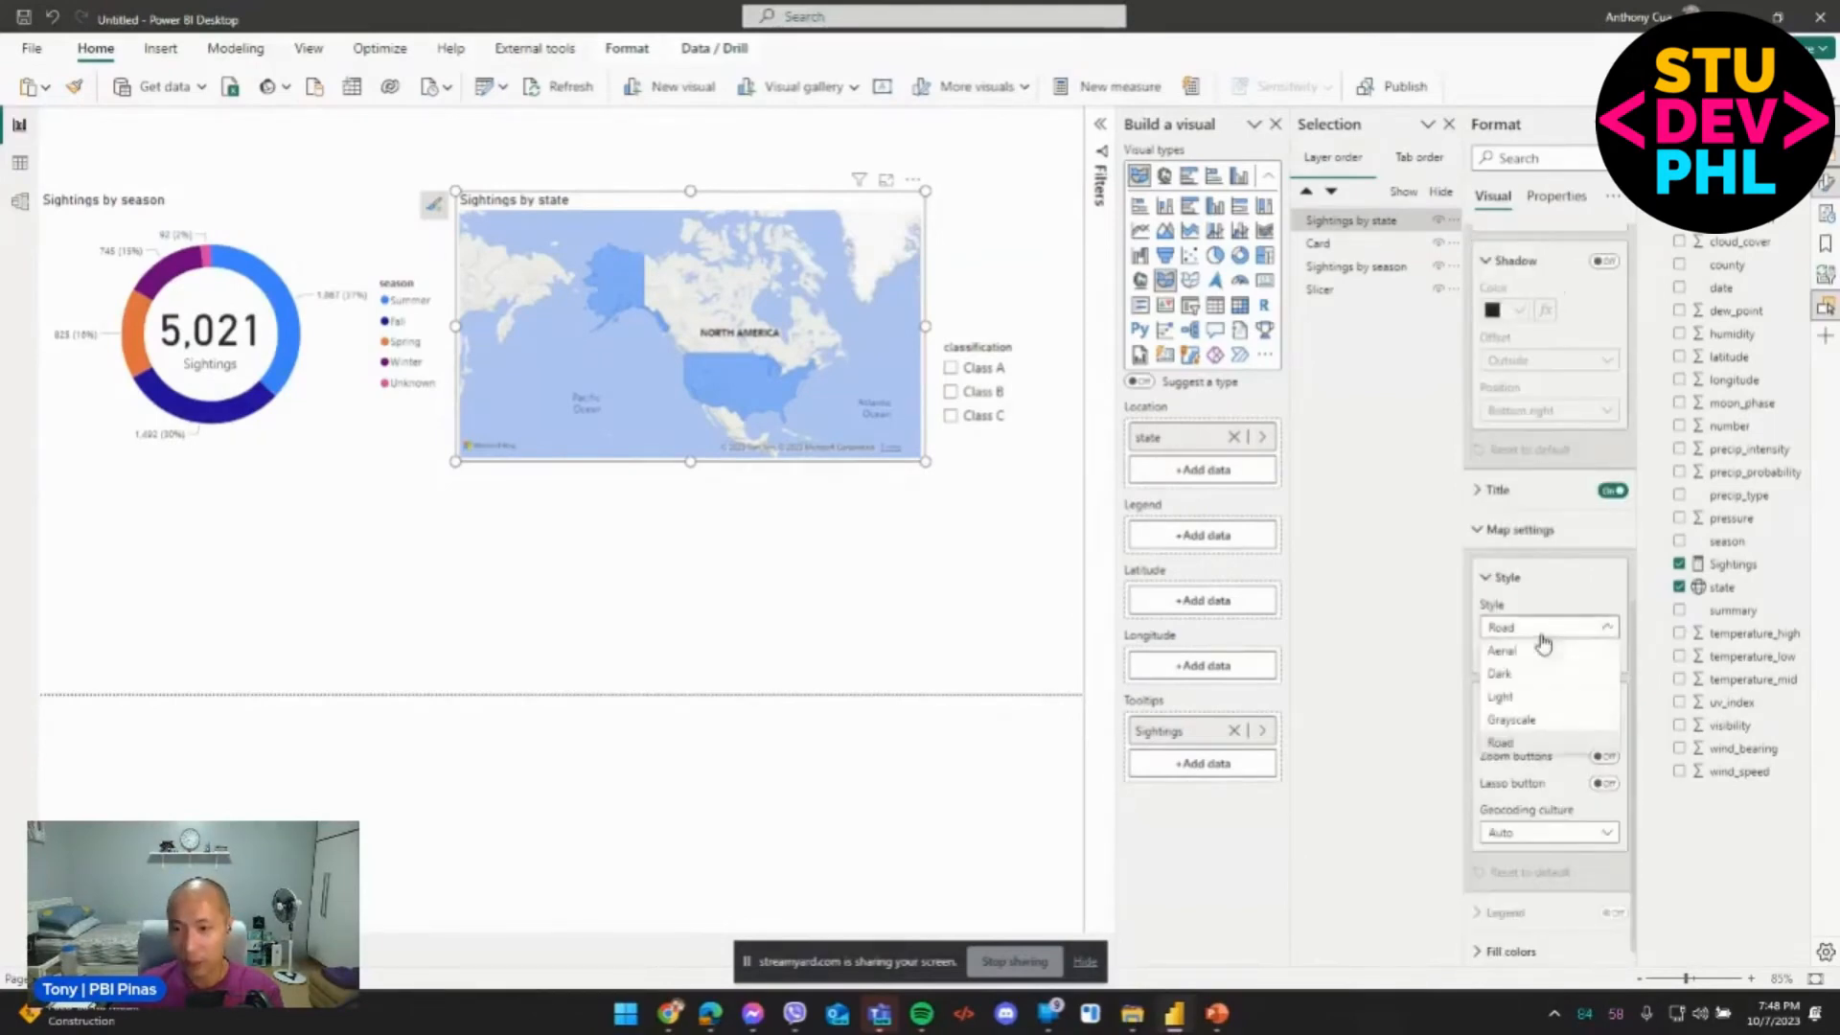
{"action": "left_click", "coordinate": [1540, 723]}
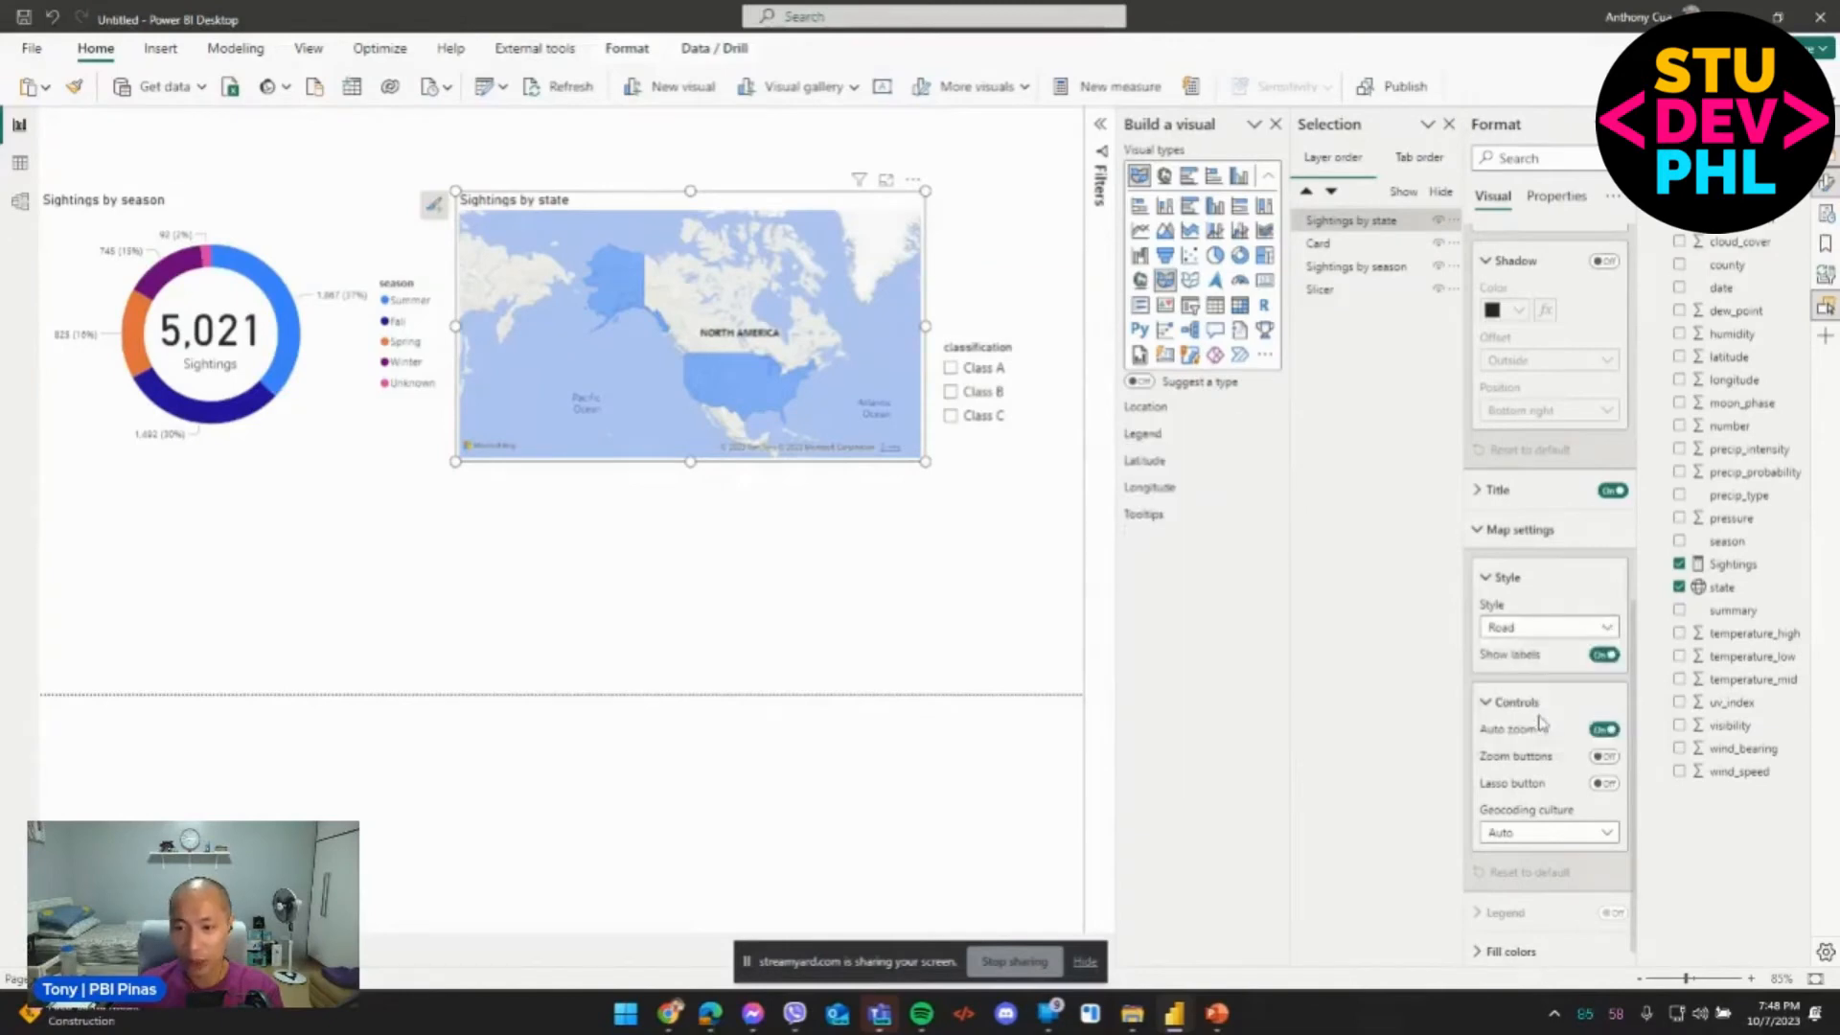
{"action": "left_click", "coordinate": [1548, 634]}
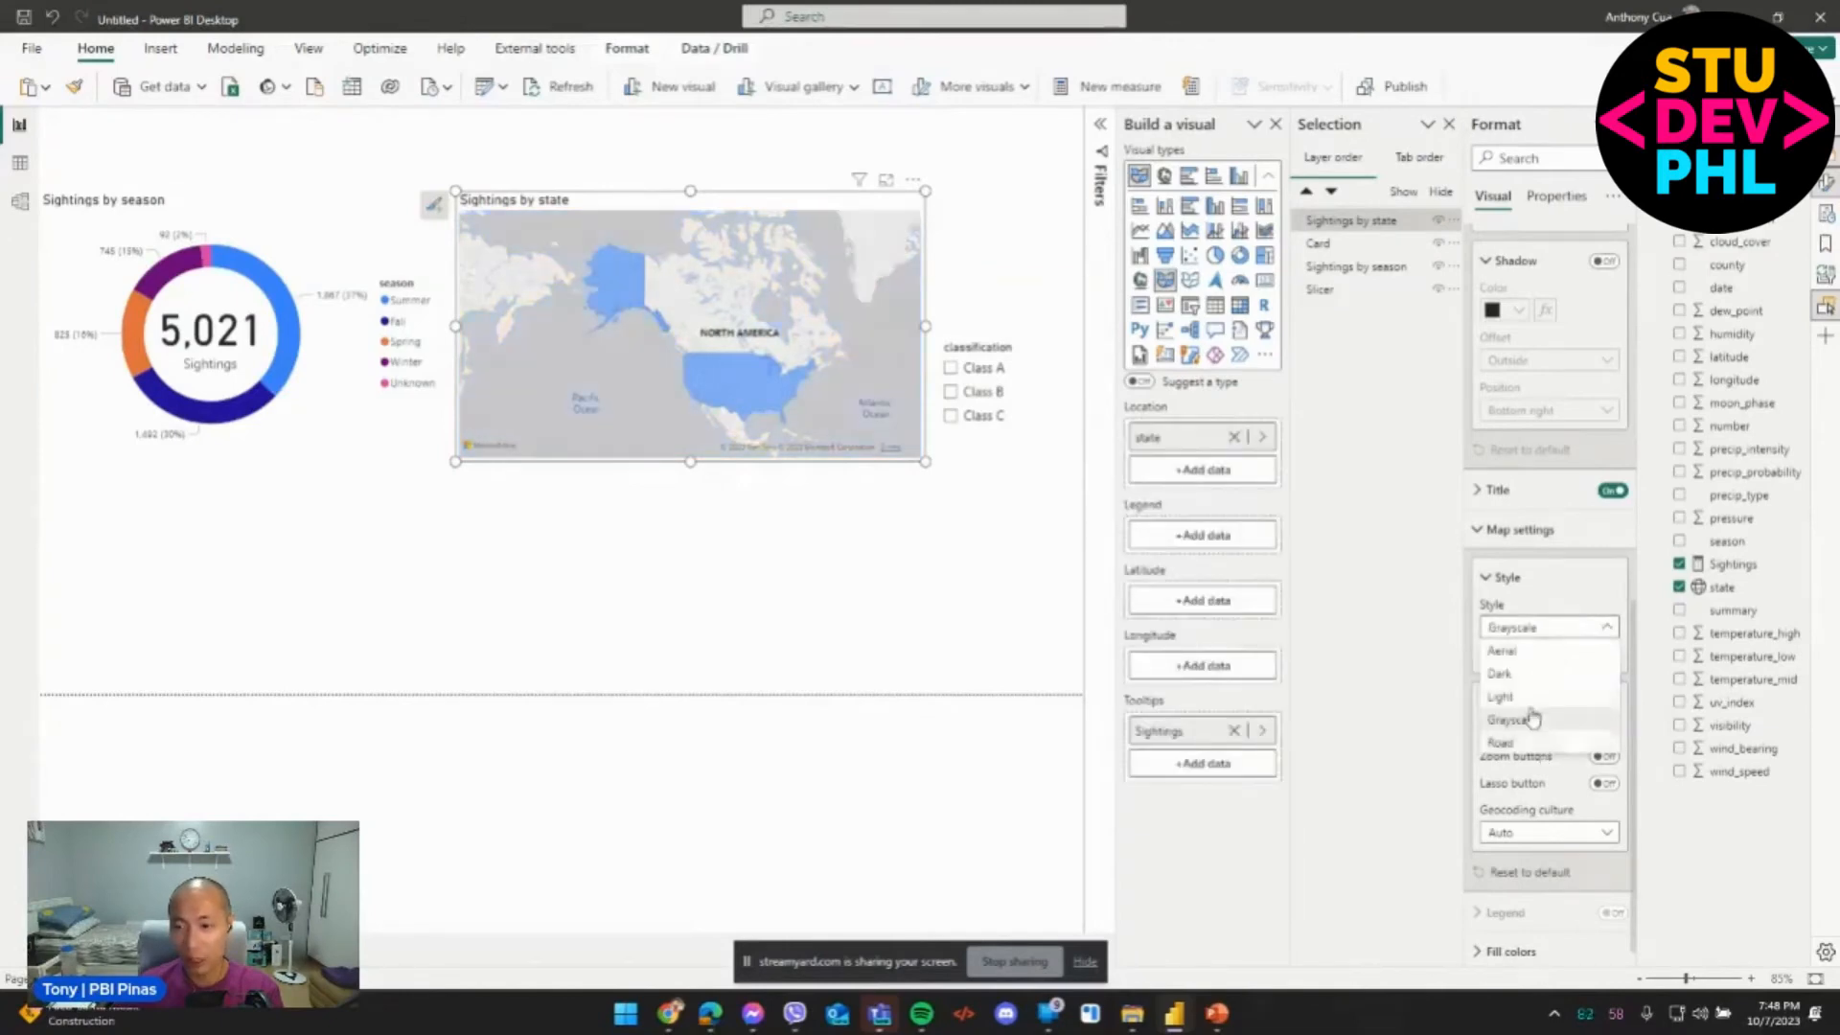
{"action": "left_click", "coordinate": [1529, 684]}
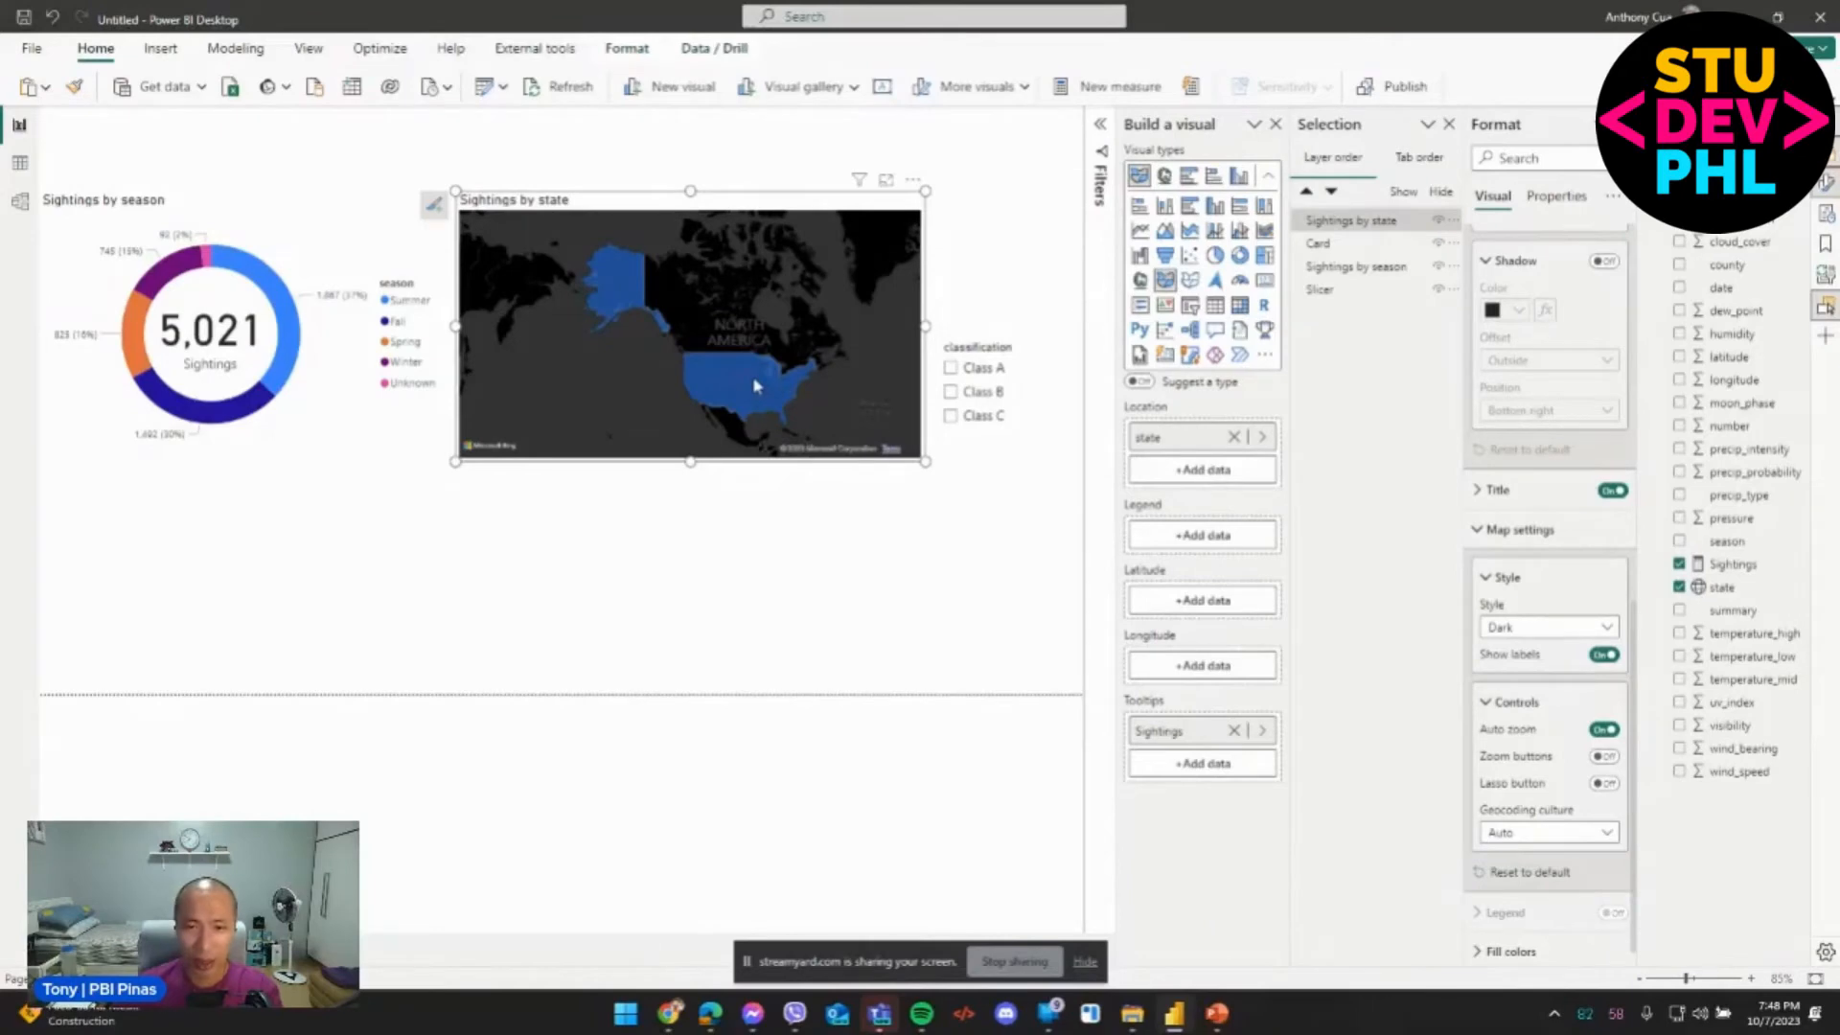
{"action": "mouse_move", "coordinate": [754, 386]}
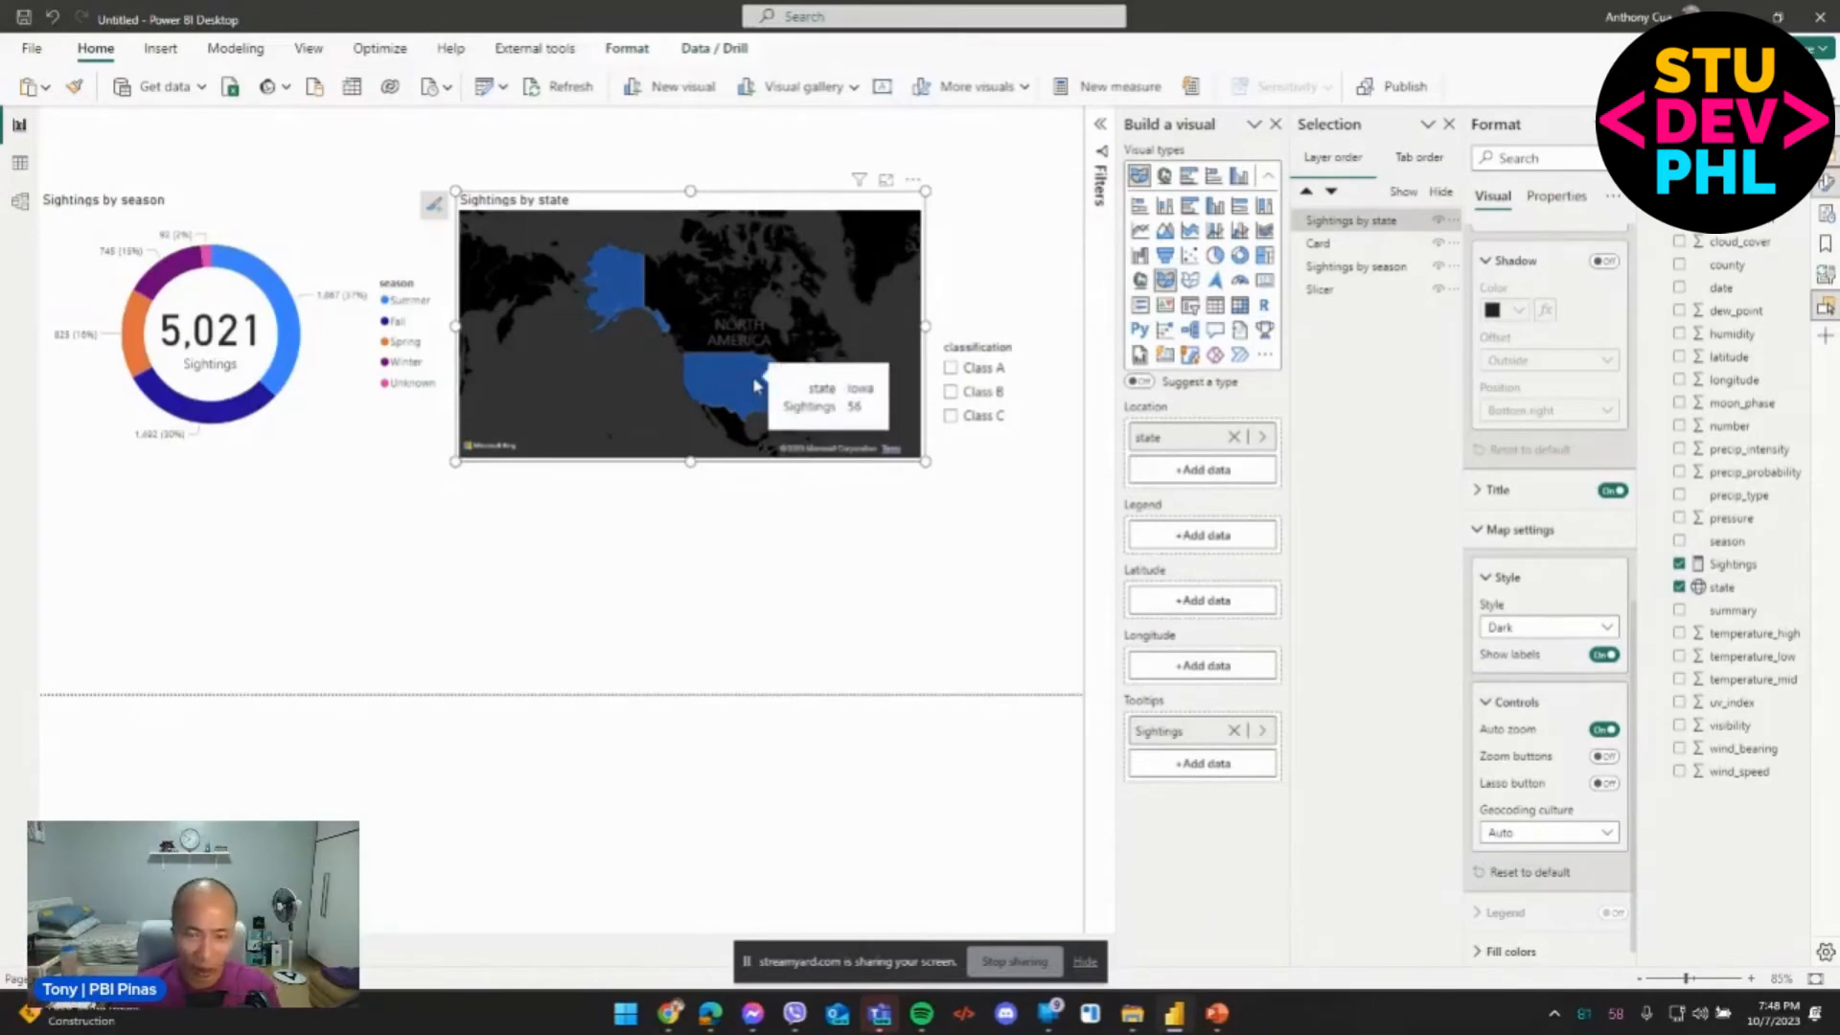
Change the Sightings by state visual to a shape map, and review its map type and projection choices.
{"action": "left_click", "coordinate": [1190, 282]}
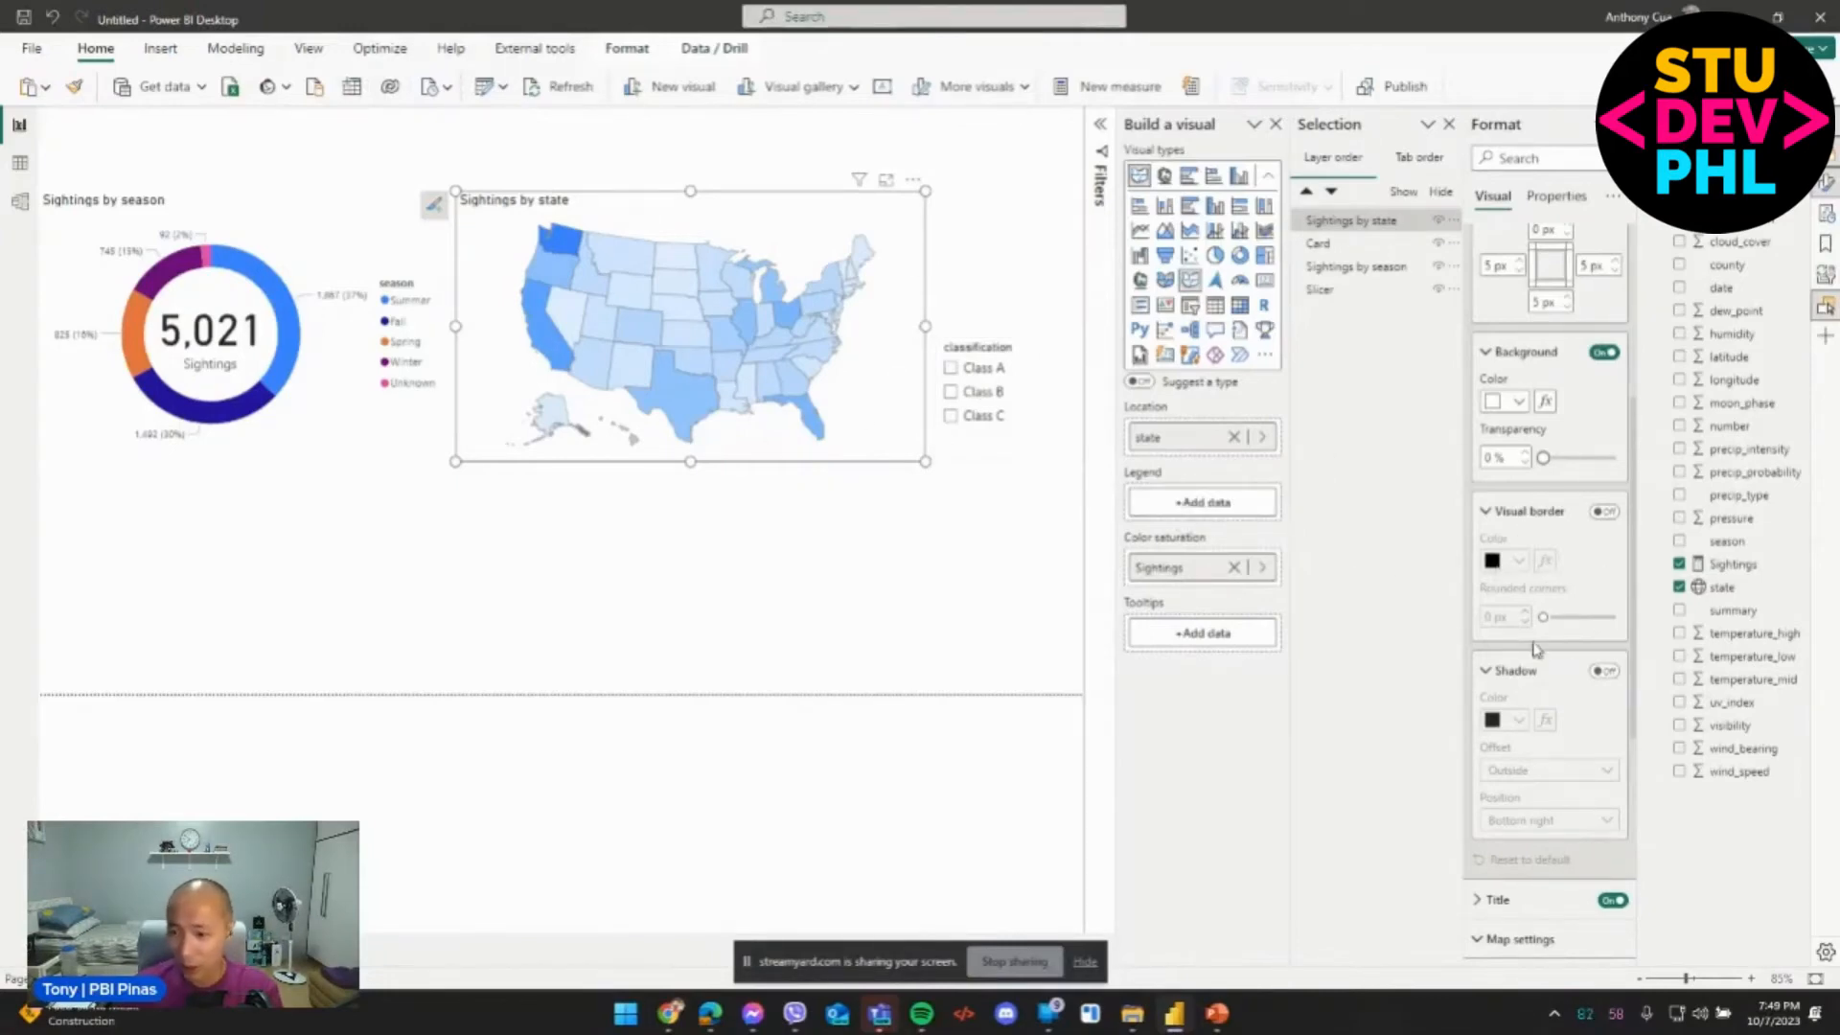
{"action": "scroll", "coordinate": [1553, 652], "scroll_direction": "down", "scroll_amount": 2}
{"action": "scroll", "coordinate": [1562, 671], "scroll_direction": "down", "scroll_amount": 2}
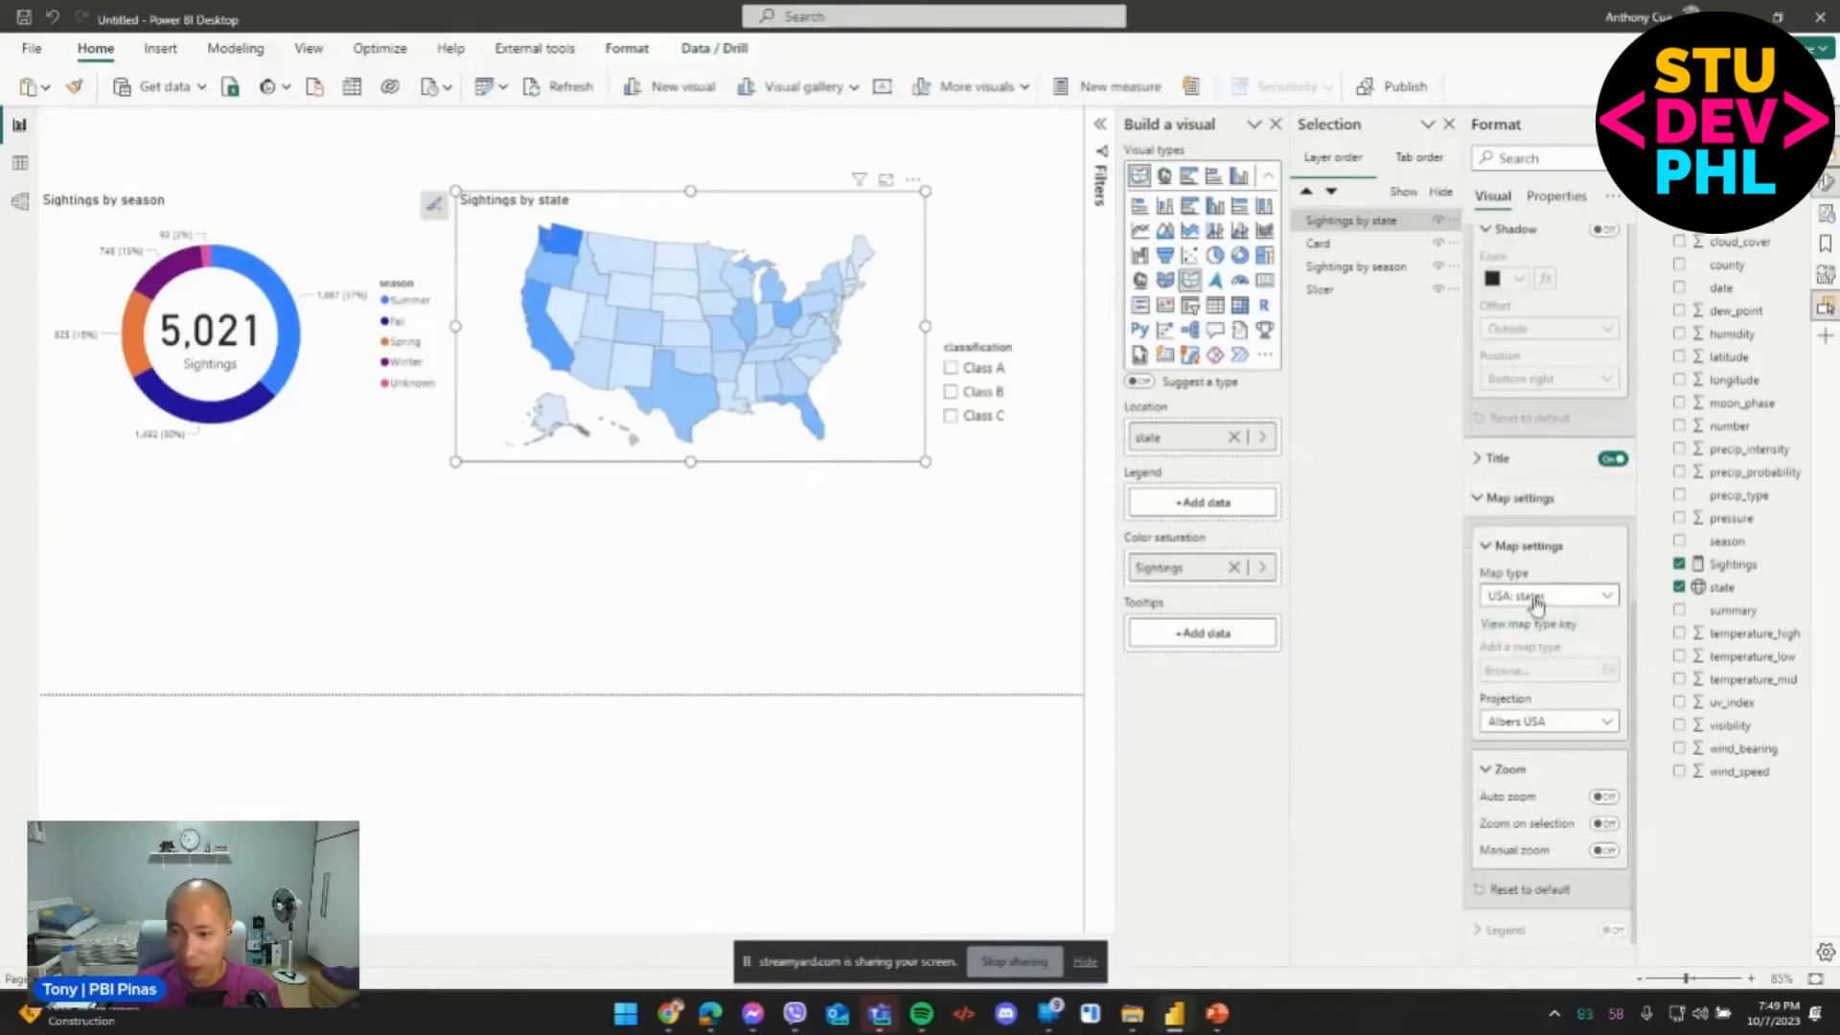
{"action": "left_click", "coordinate": [1572, 597]}
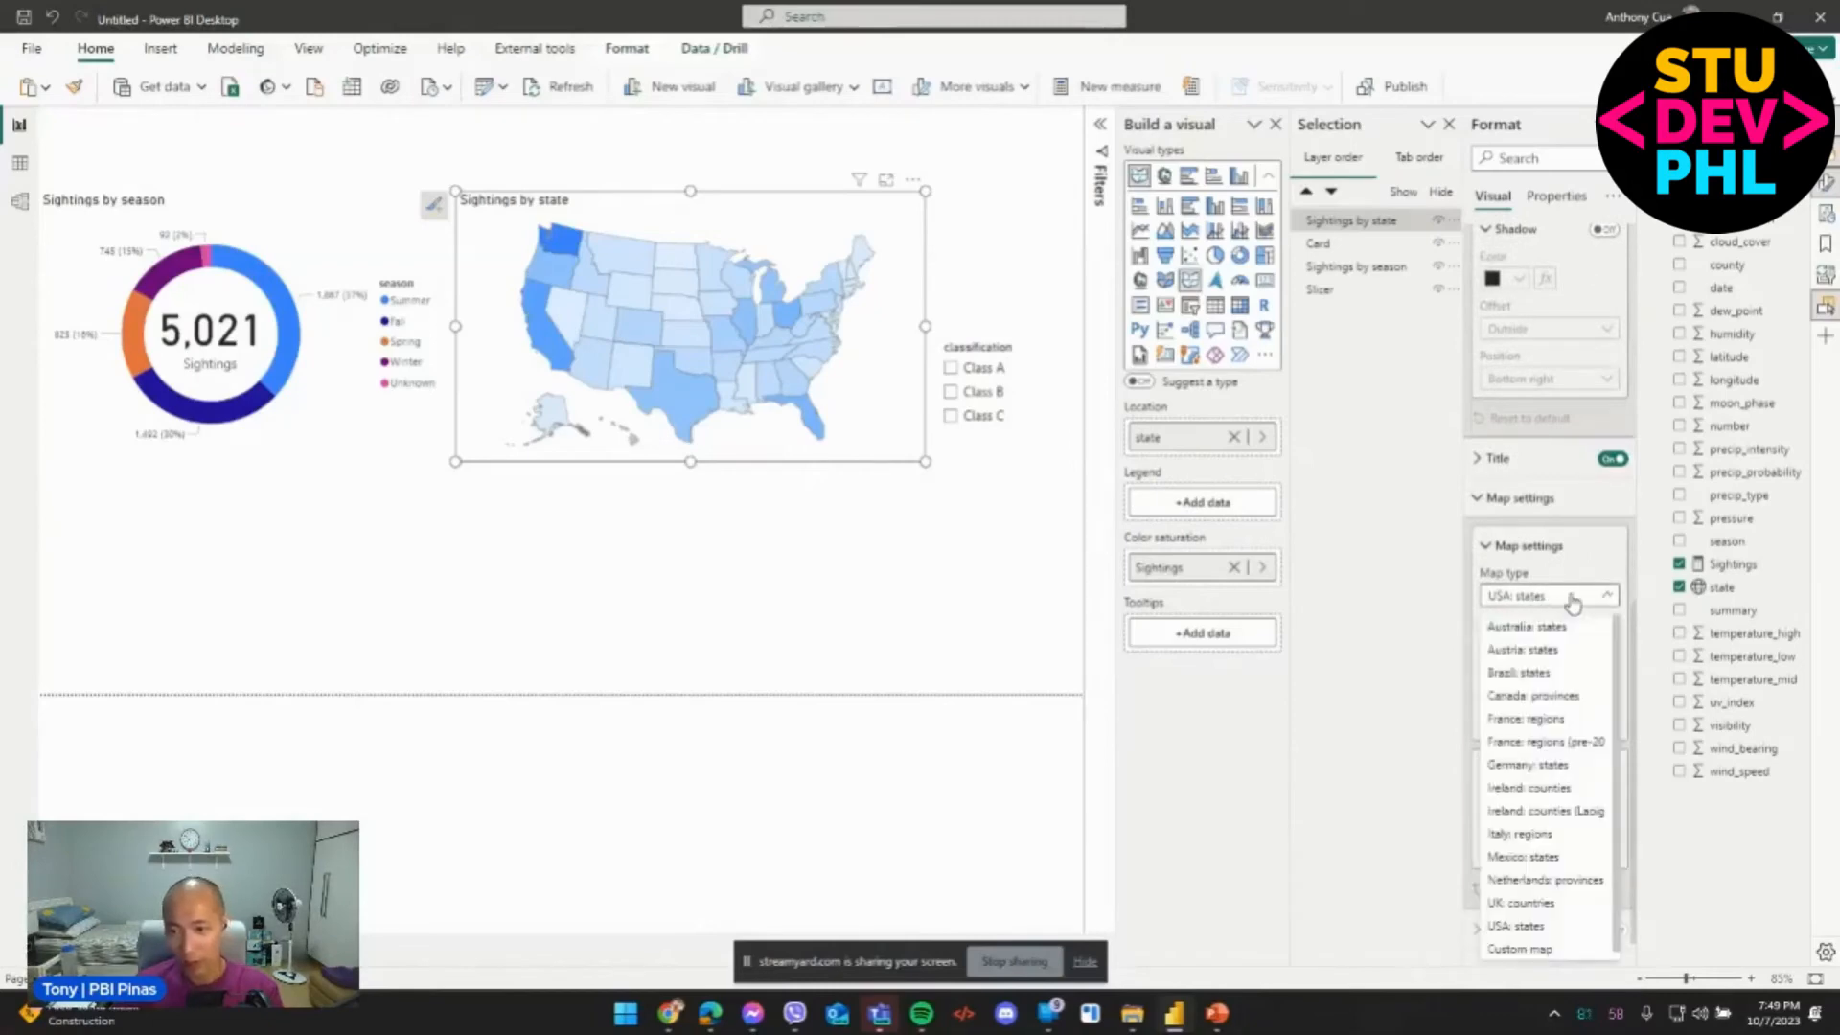
{"action": "left_click", "coordinate": [1572, 597]}
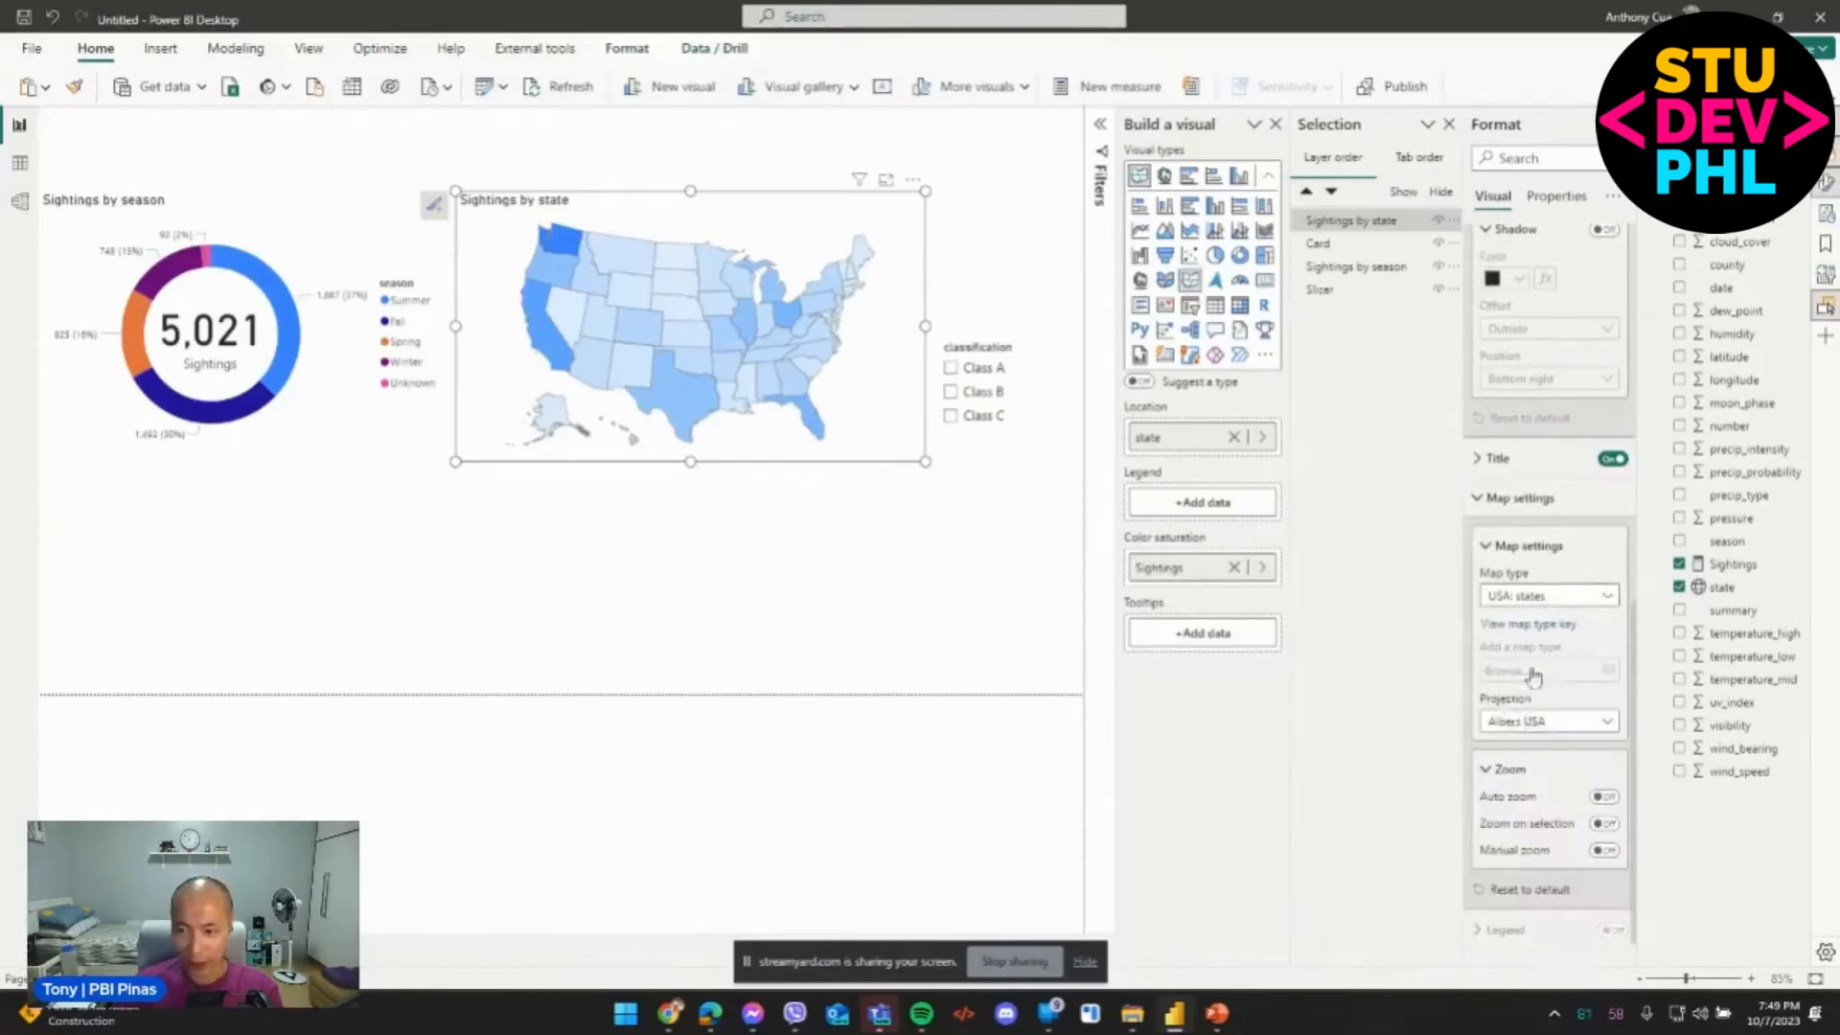
{"action": "left_click", "coordinate": [1555, 724]}
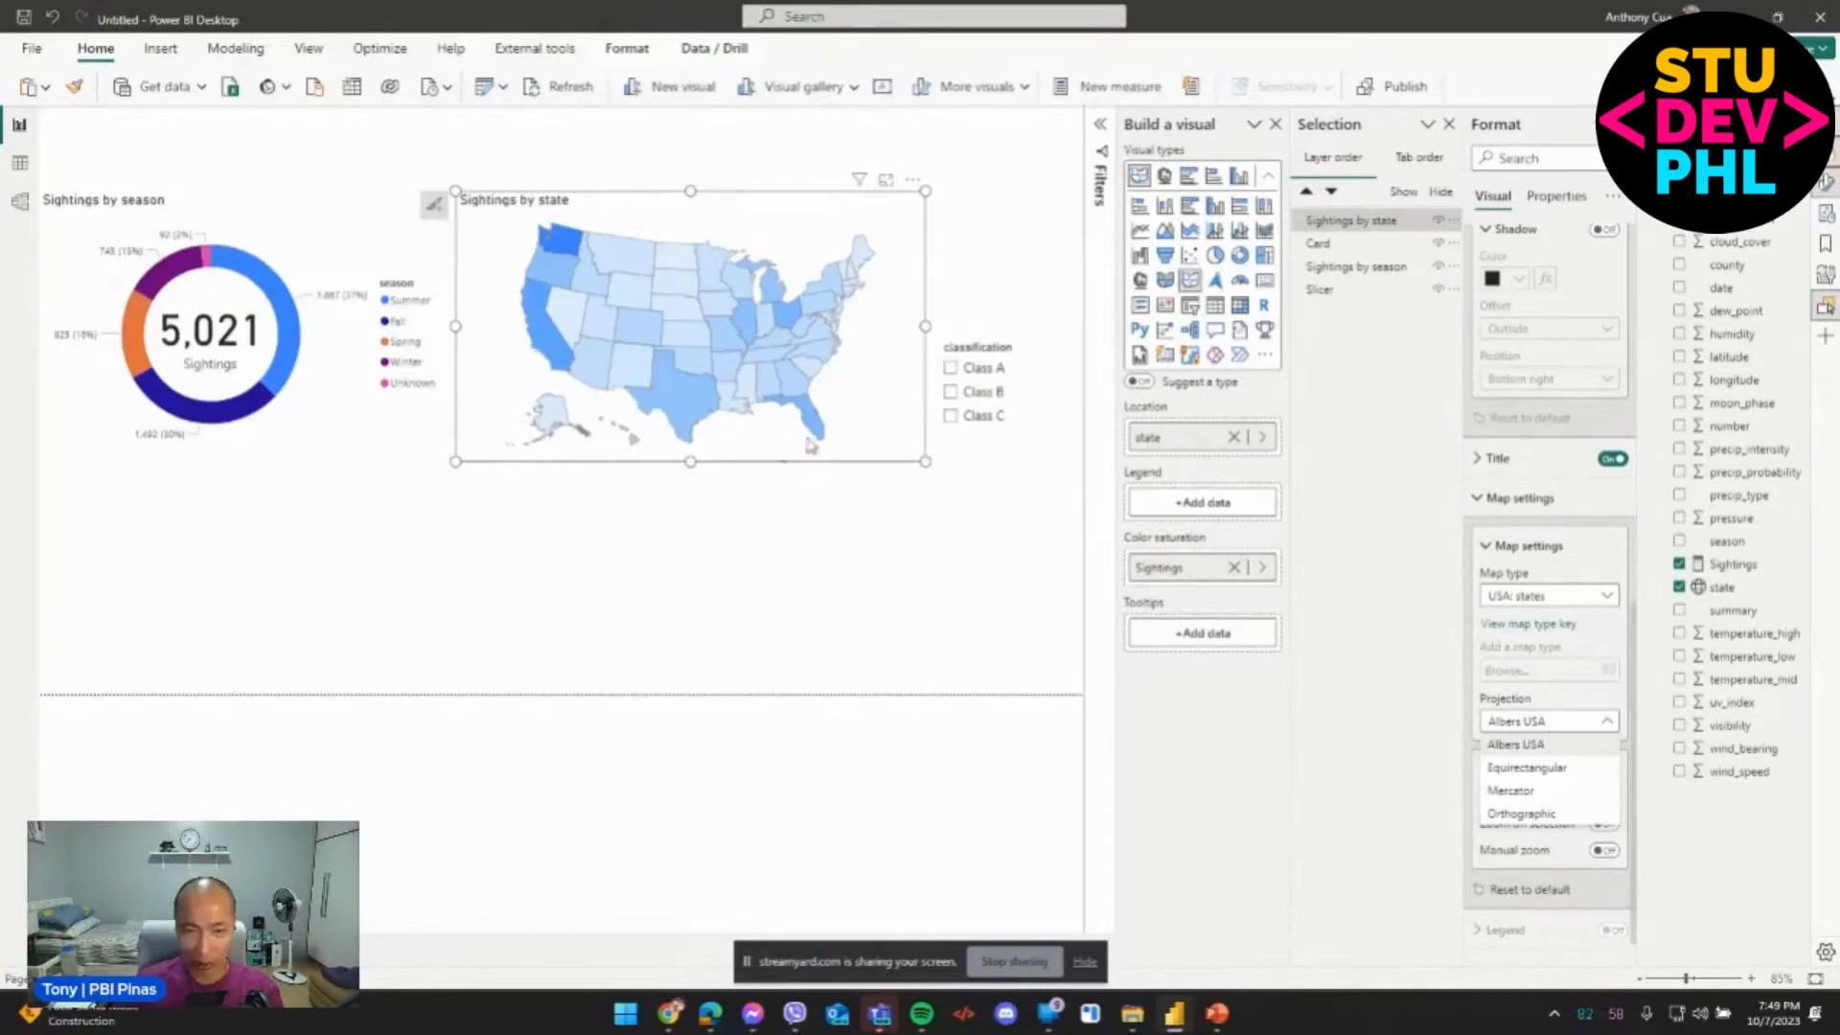
{"action": "left_click", "coordinate": [893, 544]}
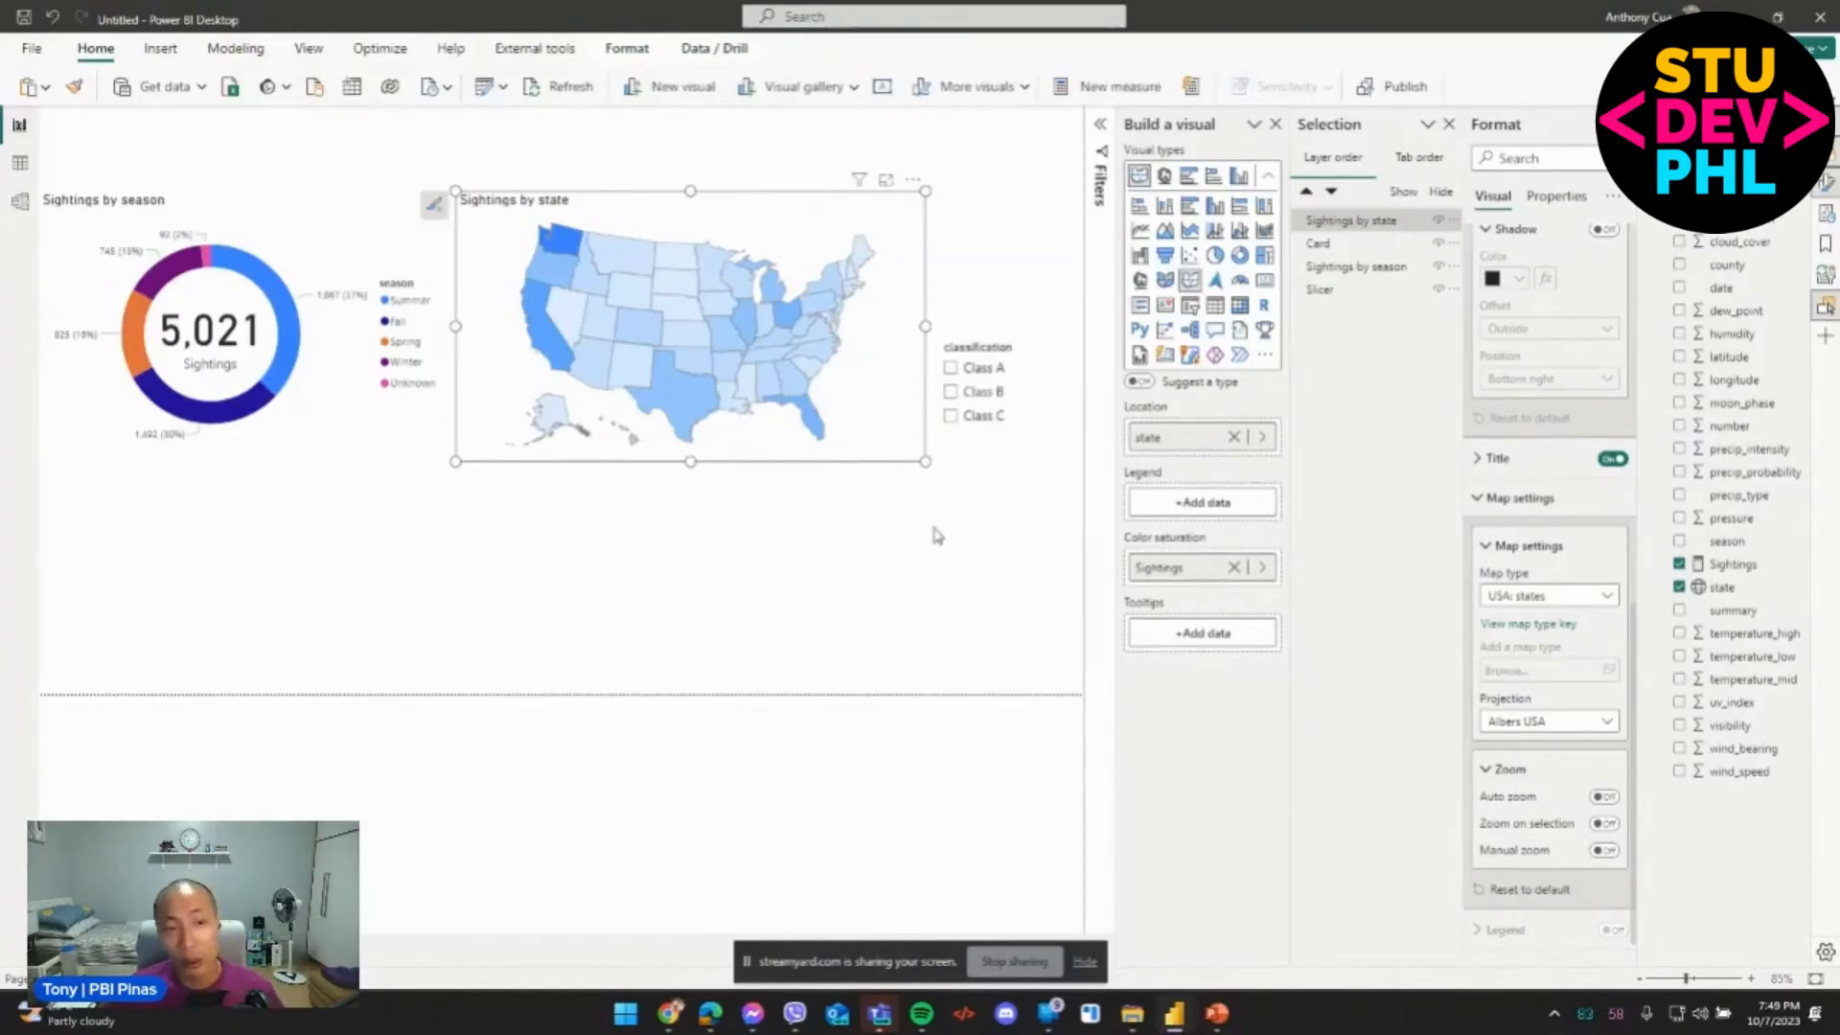
Cross-filter the report page by Washington on the state map, and clear the selection.
{"action": "left_click", "coordinate": [872, 589]}
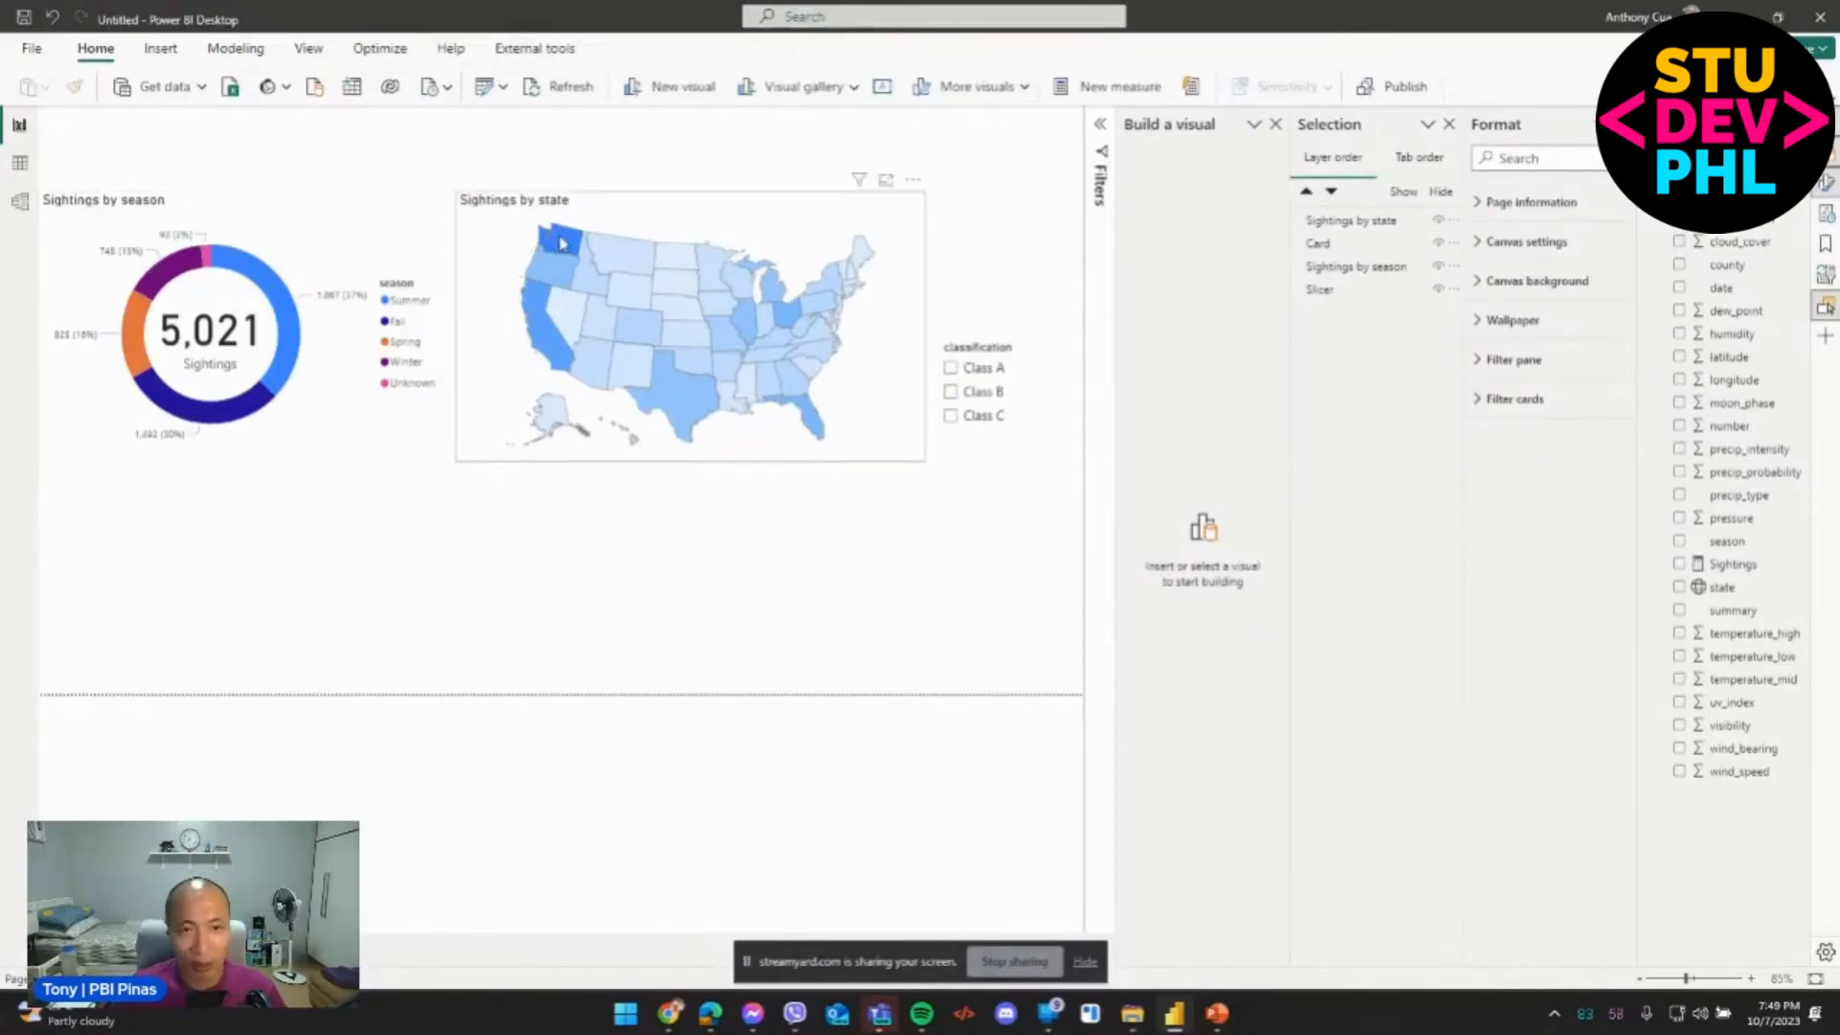
{"action": "mouse_move", "coordinate": [563, 244]}
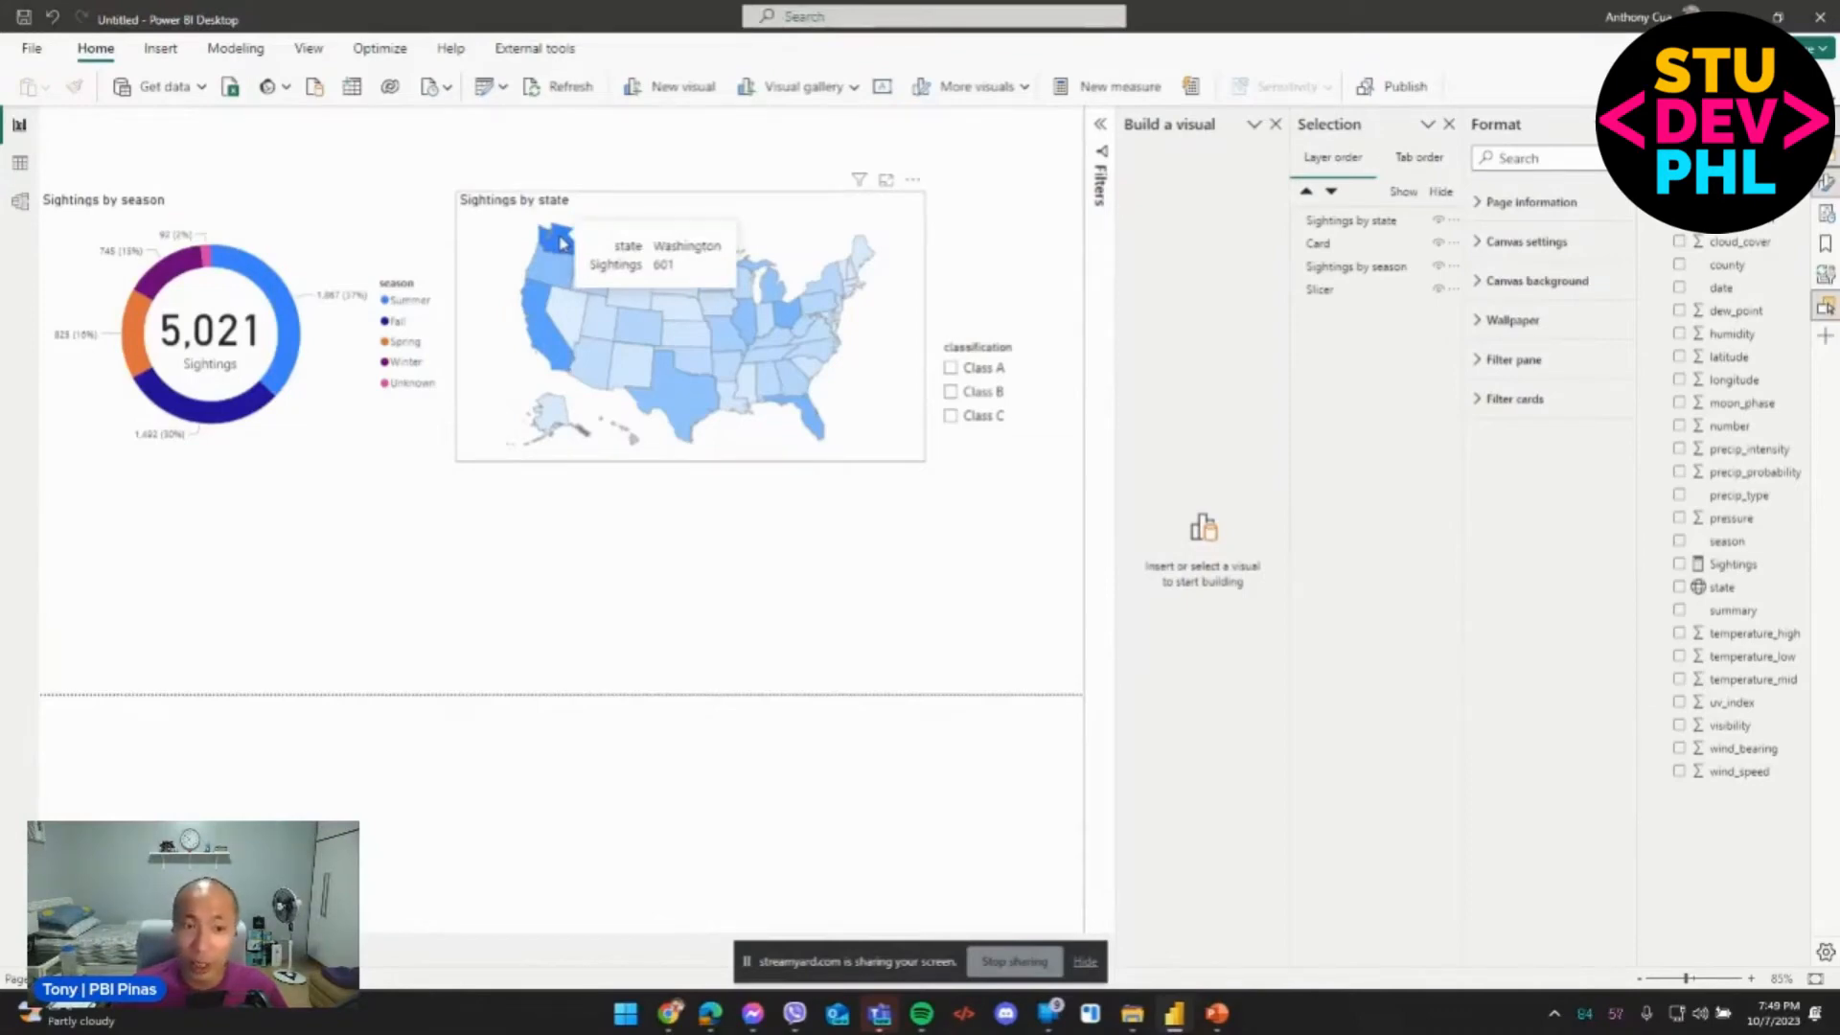
{"action": "left_click", "coordinate": [563, 243]}
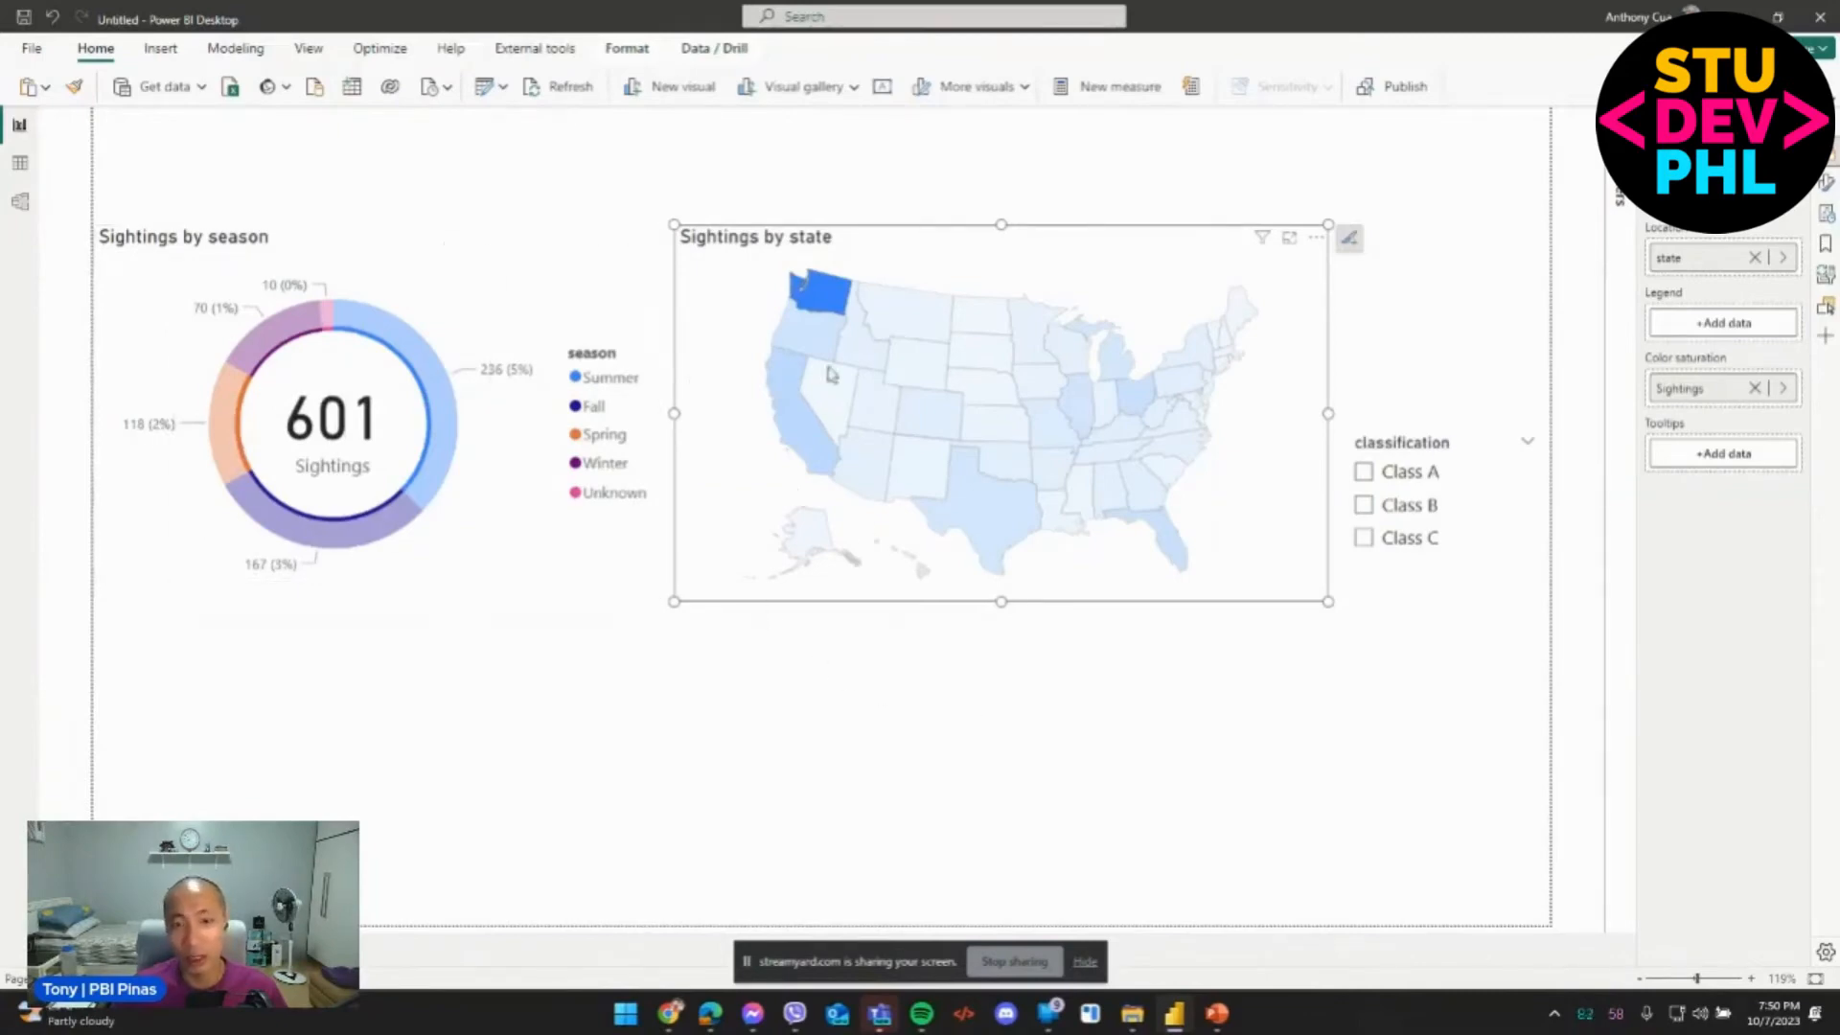
{"action": "left_click", "coordinate": [988, 763]}
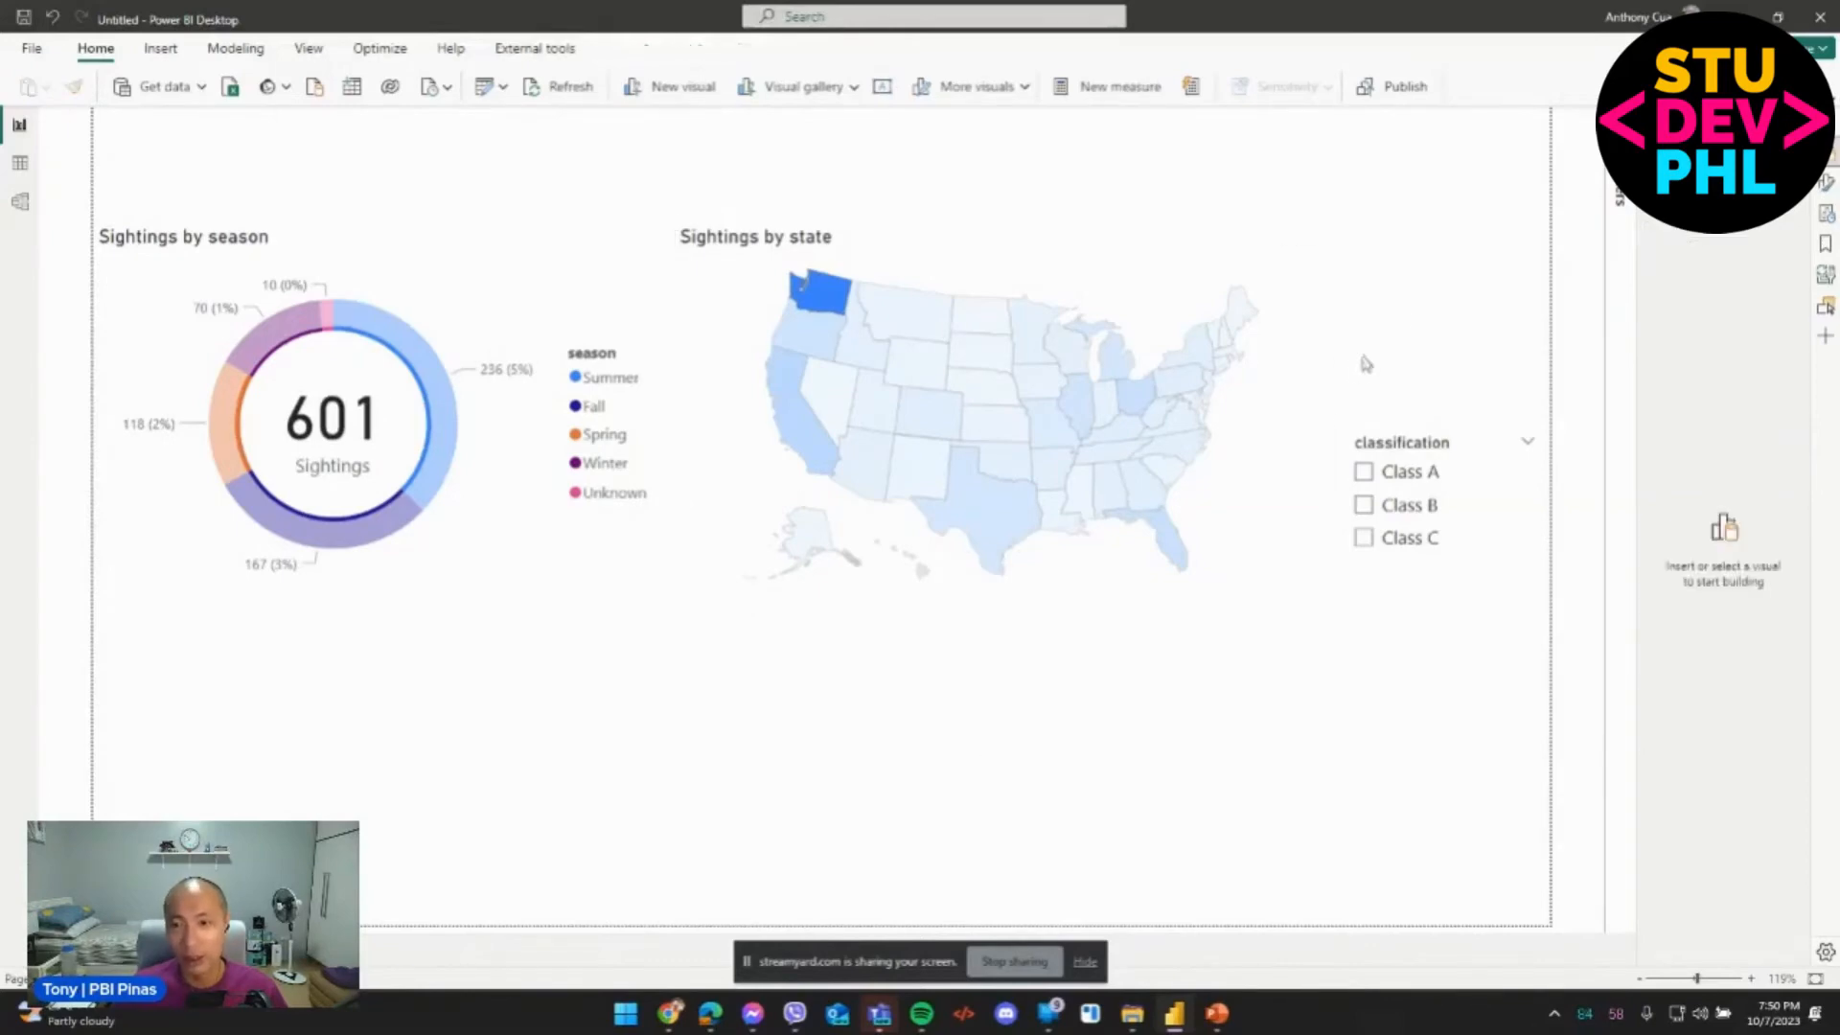
{"action": "left_click", "coordinate": [1078, 267]}
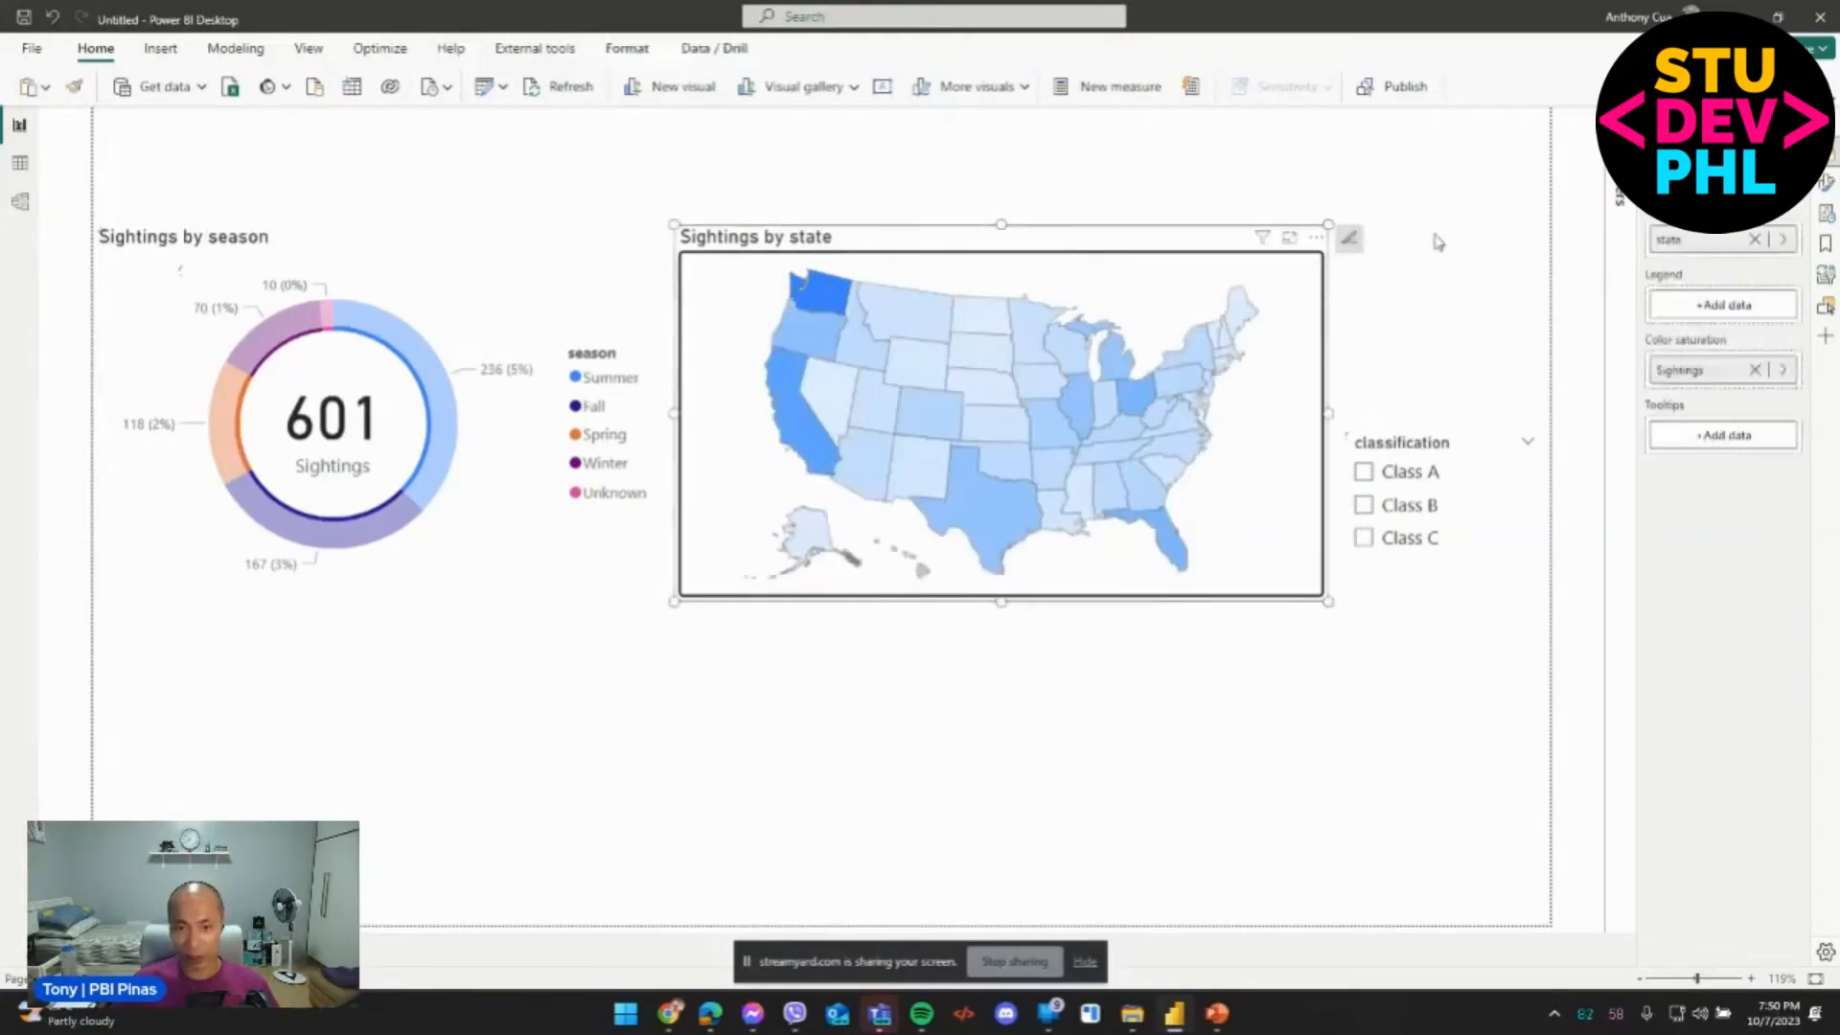
{"action": "left_click", "coordinate": [1409, 314]}
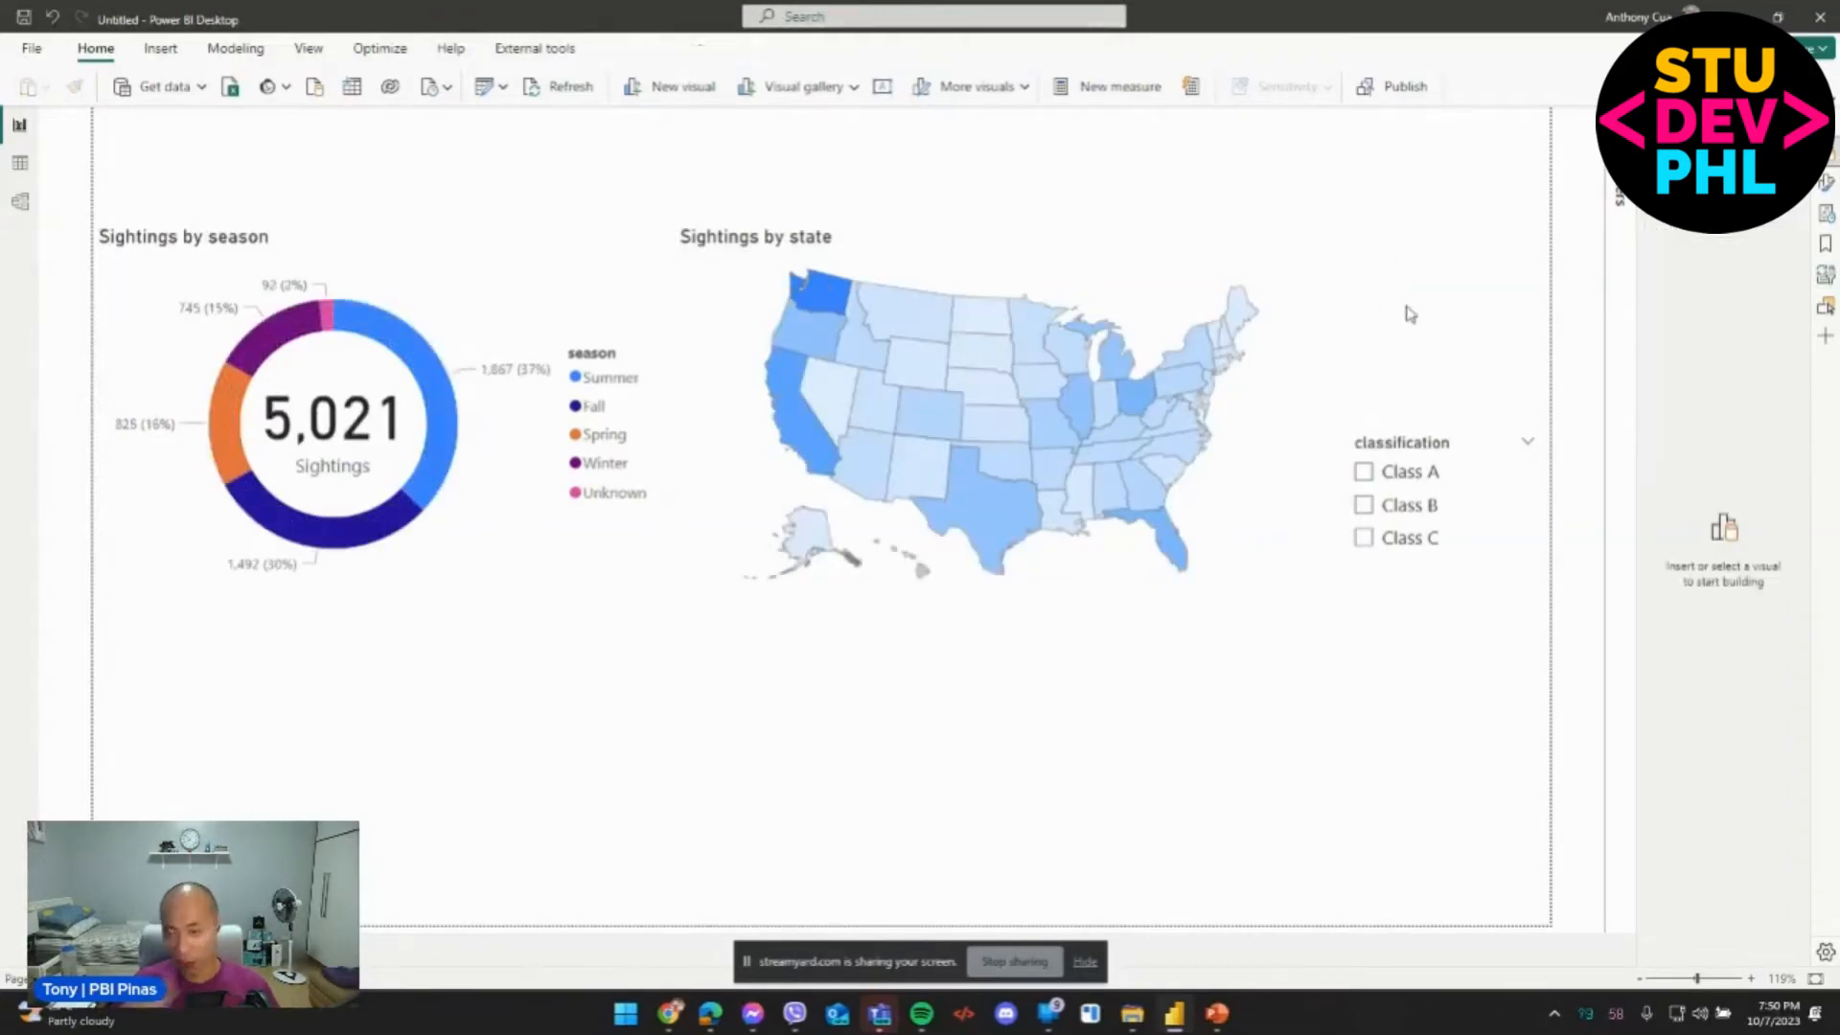
Add a second Sightings card to the page, above the classification slicer.
{"action": "key", "text": "alt"}
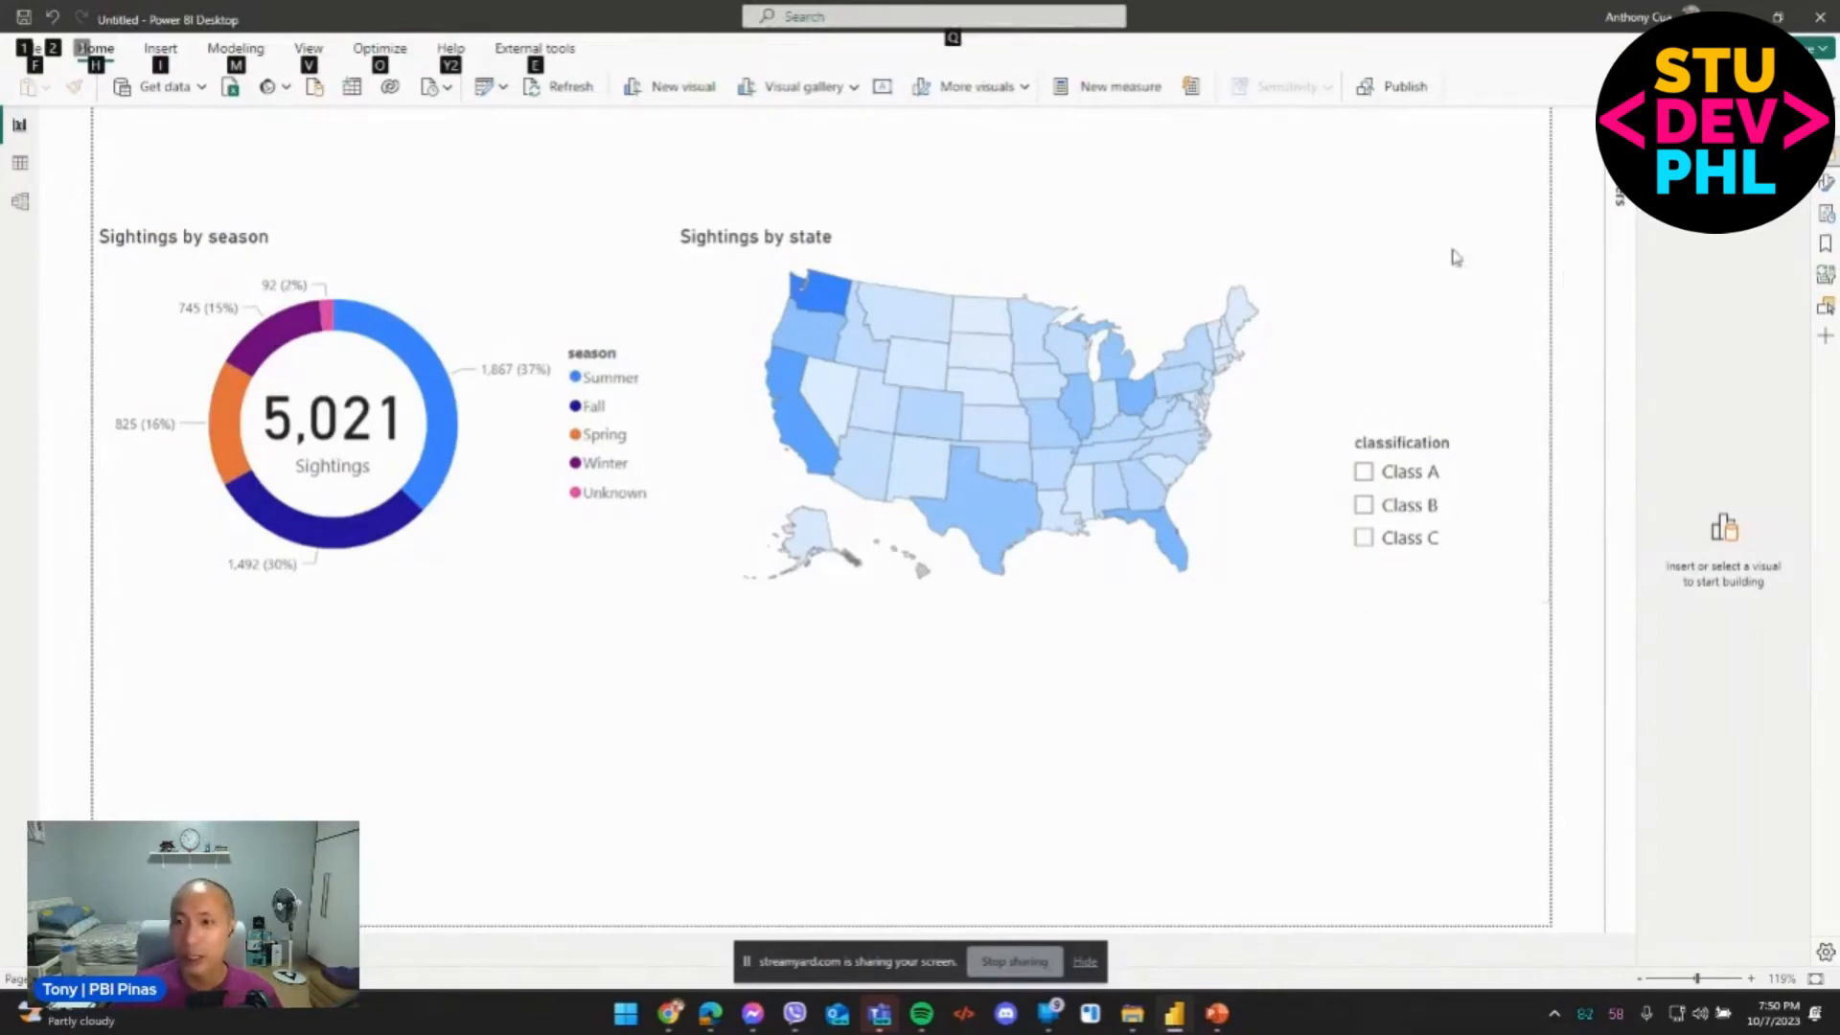
{"action": "key", "text": "Escape"}
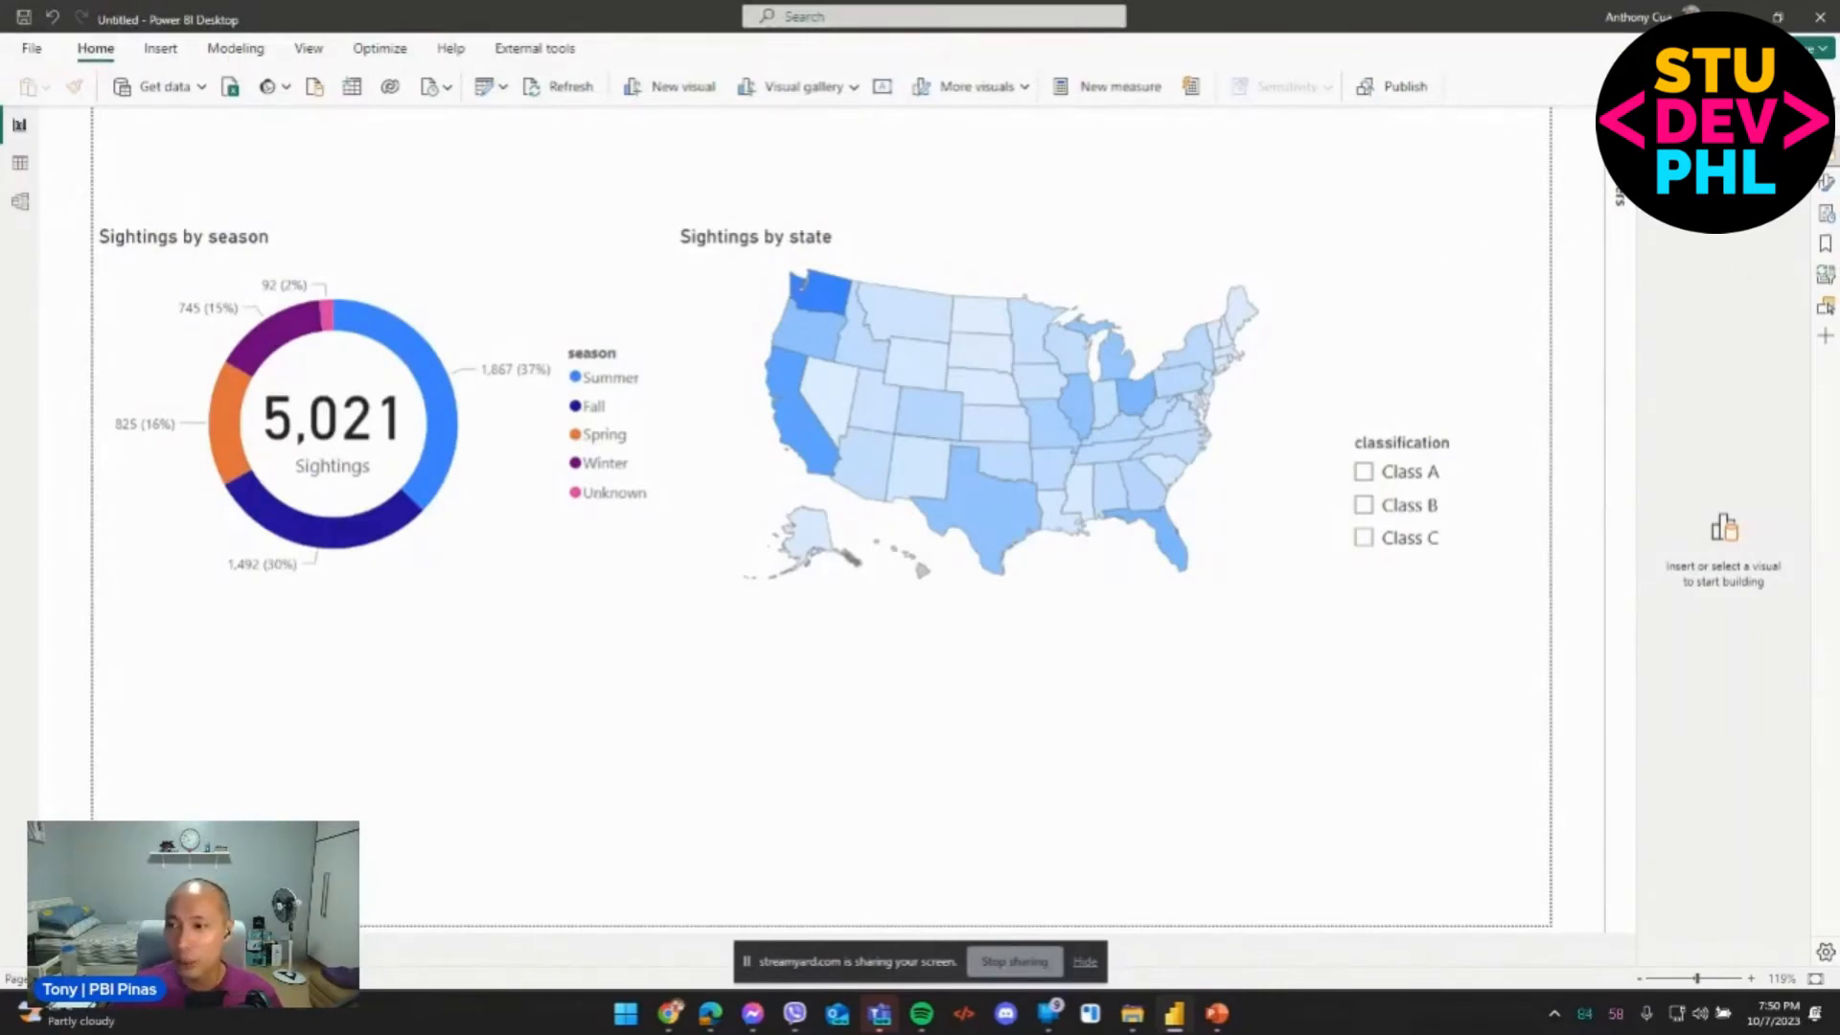
{"action": "left_click", "coordinate": [1824, 186]}
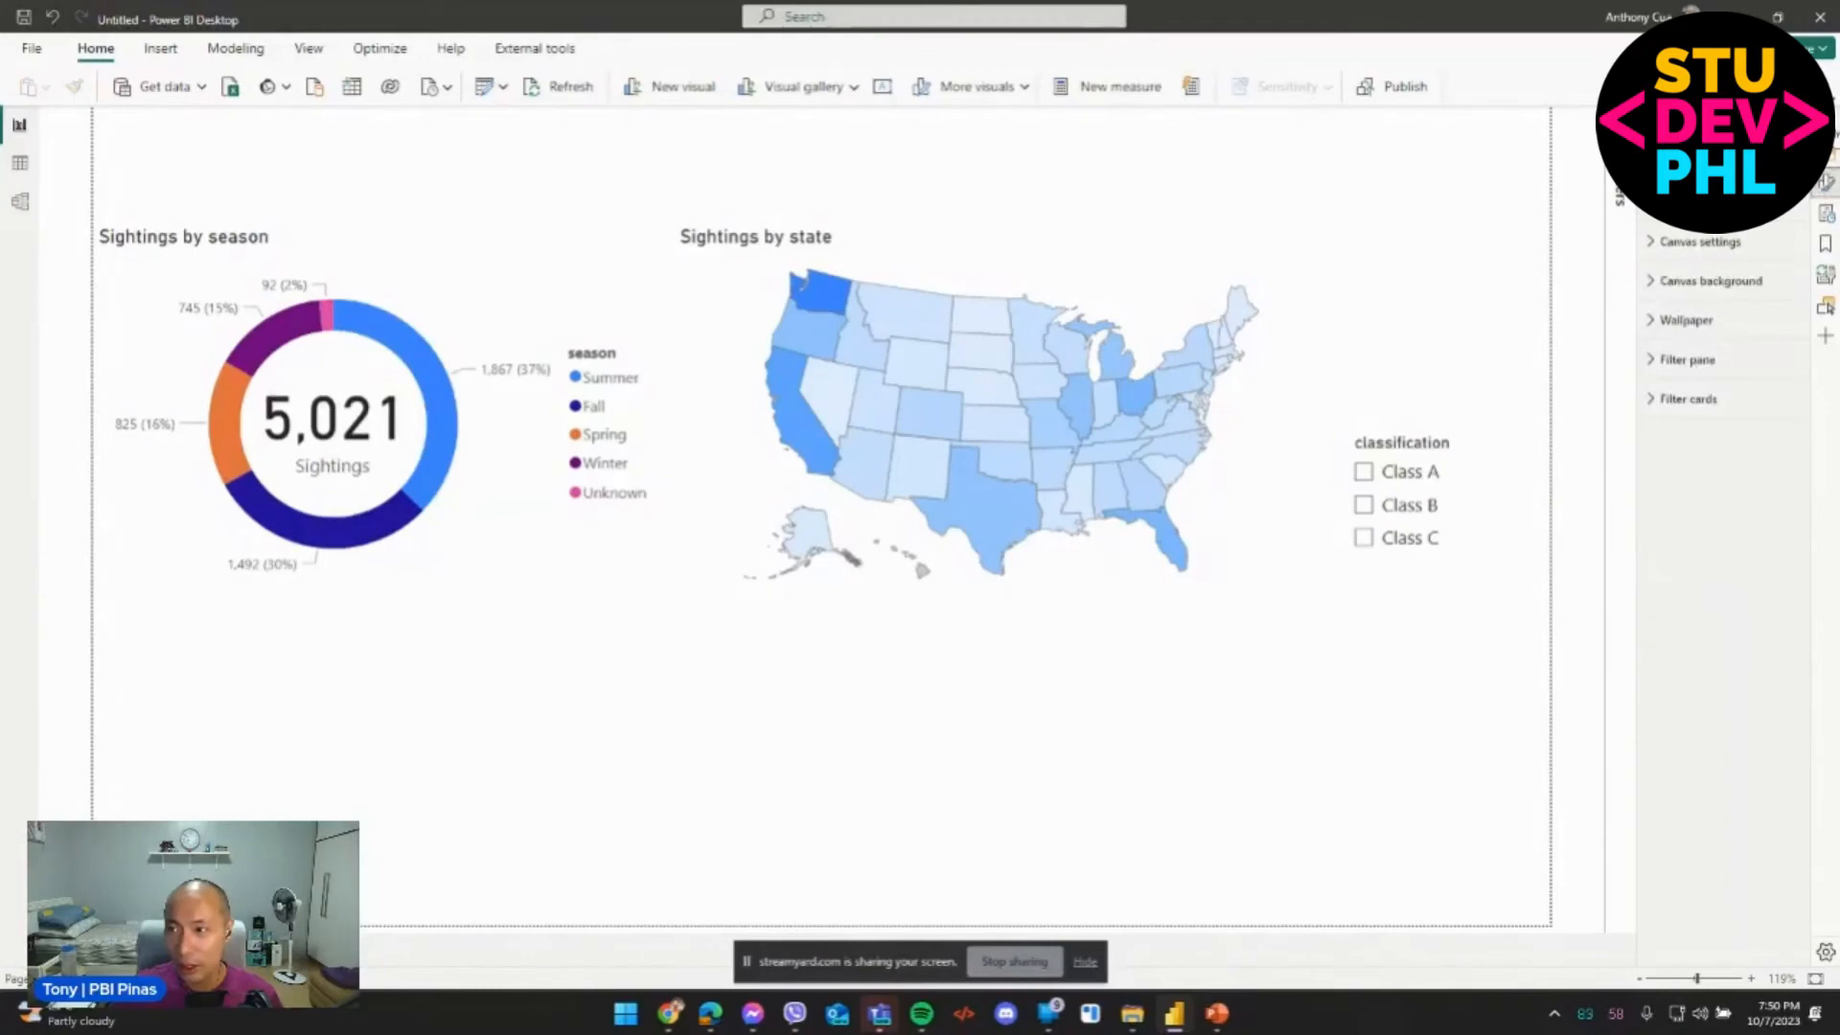
{"action": "left_click", "coordinate": [1825, 122]}
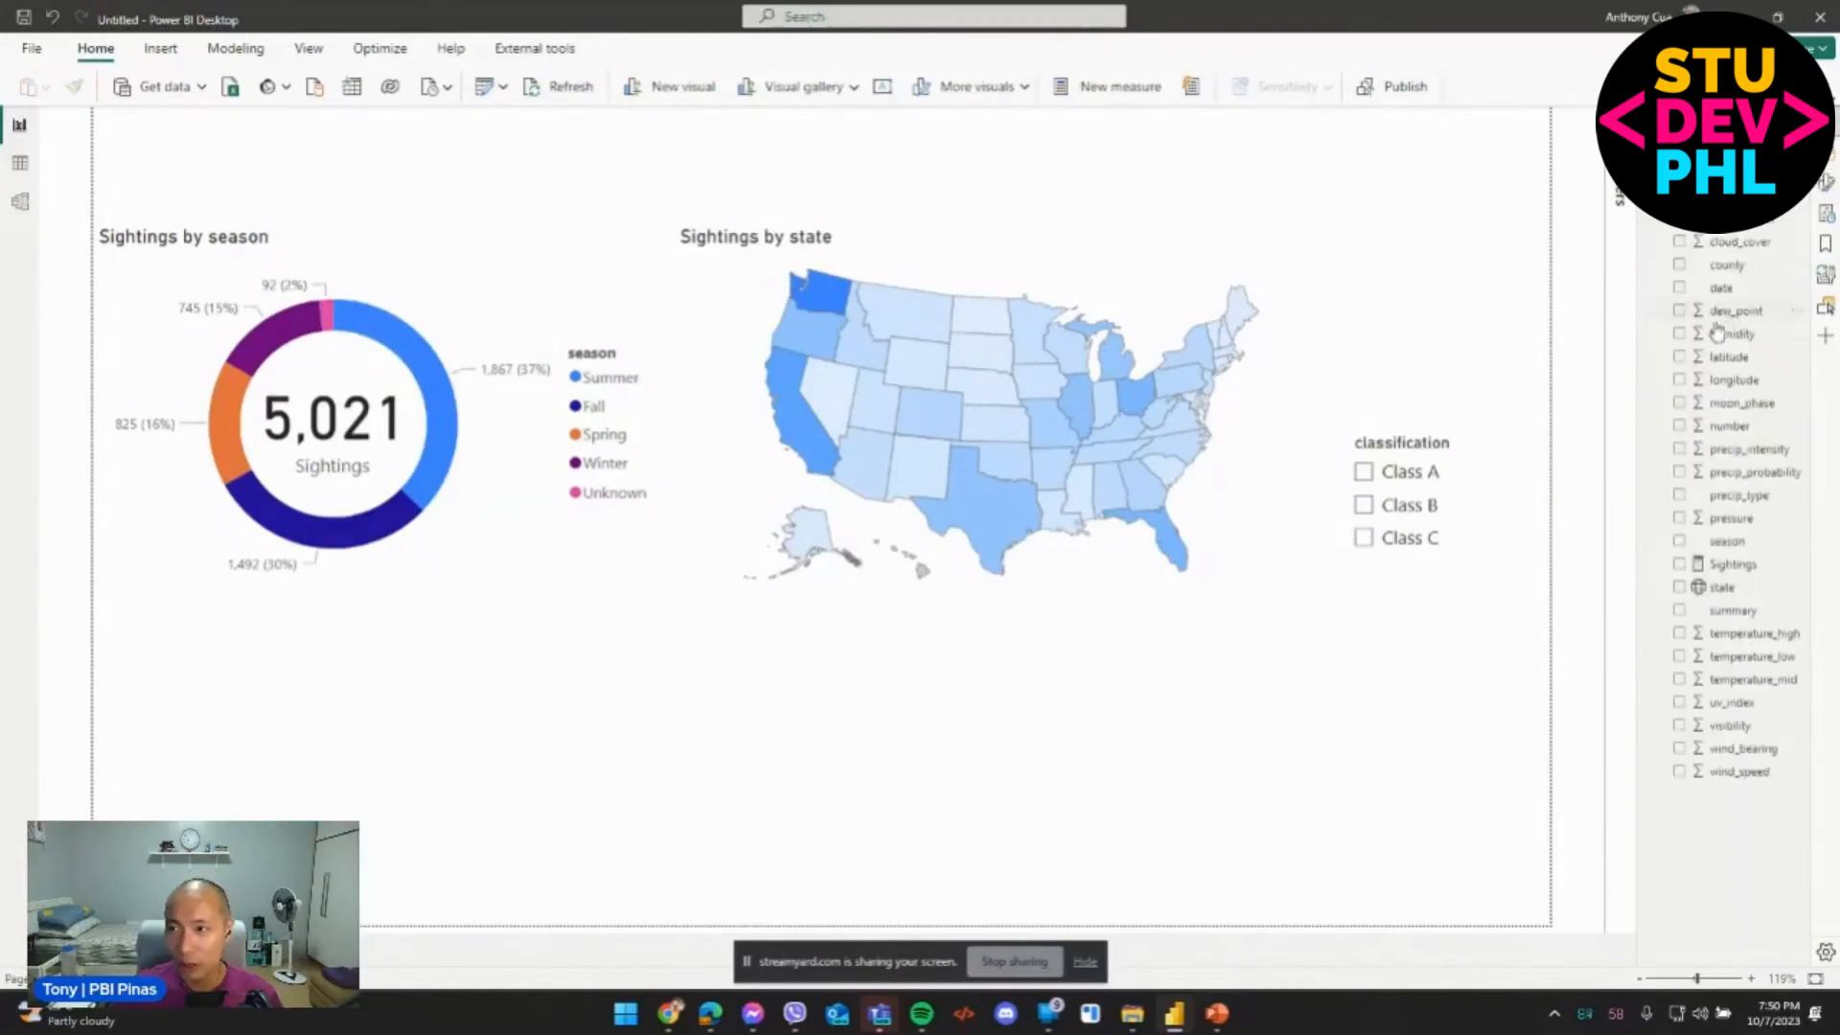
{"action": "left_click_drag", "start_coordinate": [1678, 575], "coordinate": [1536, 732]}
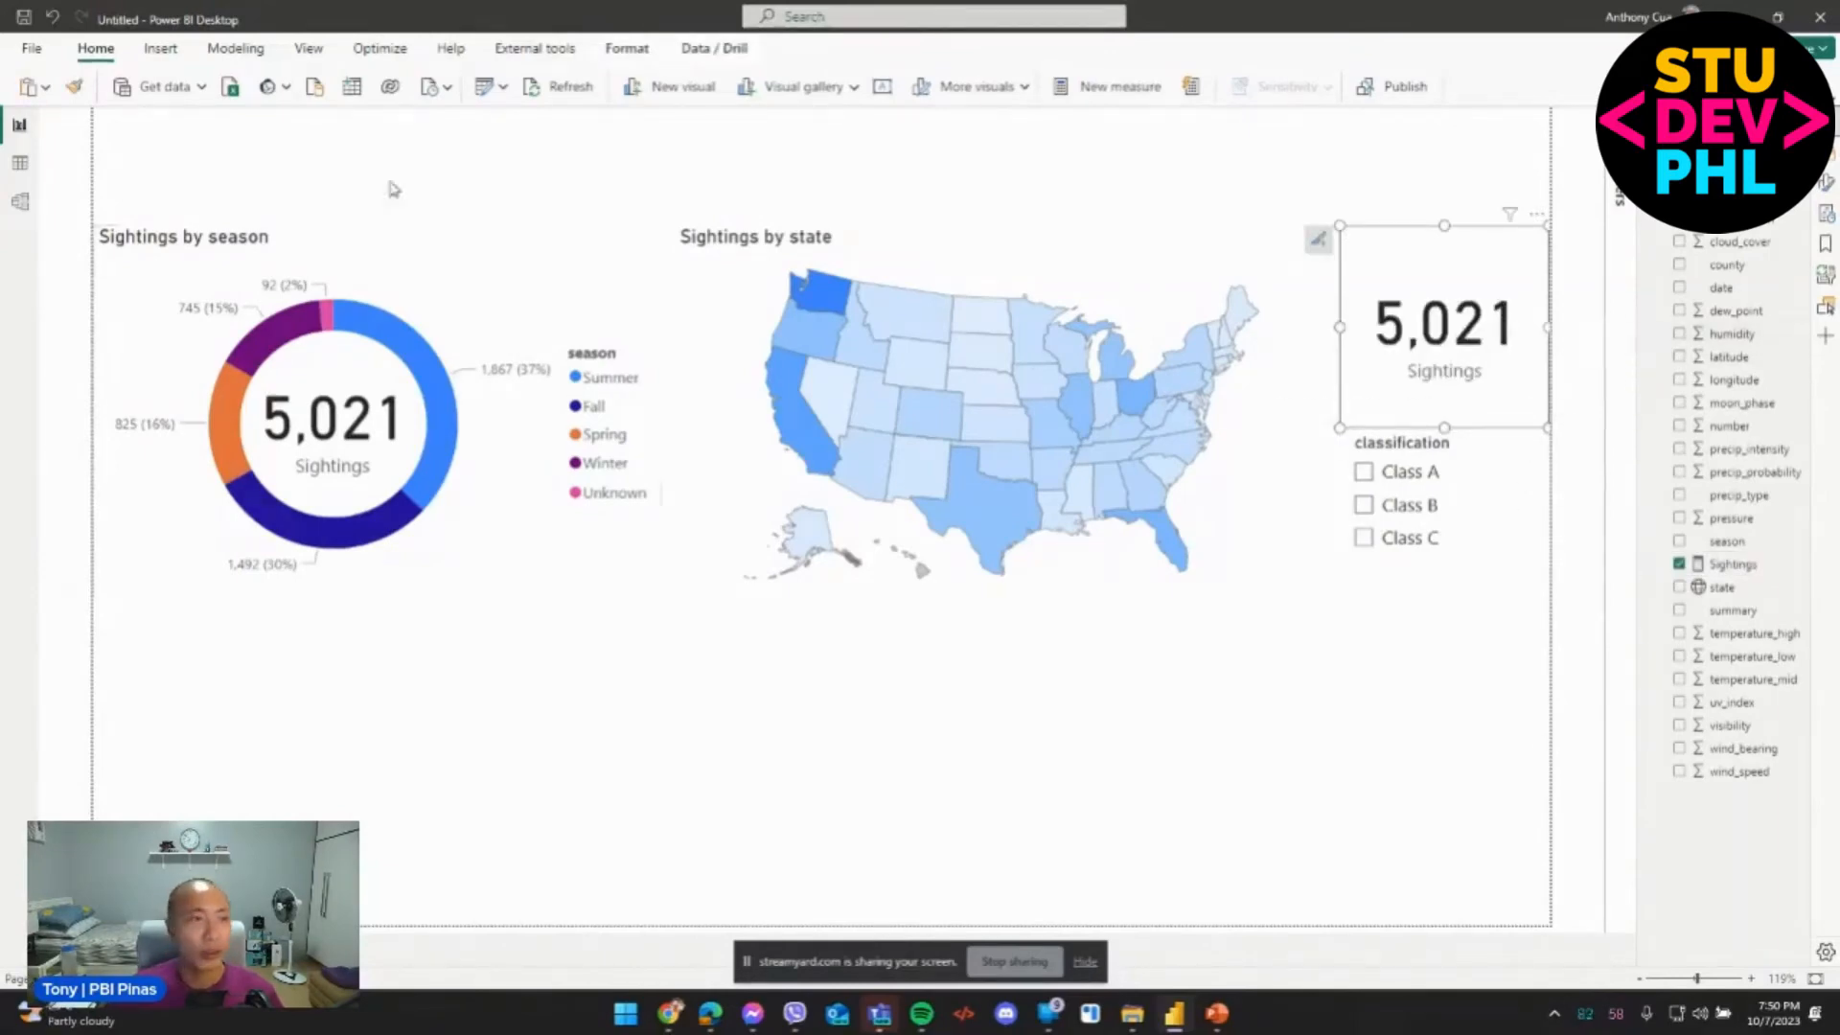
Enable Auto date/time in the current file's data load options.
{"action": "left_click", "coordinate": [32, 52]}
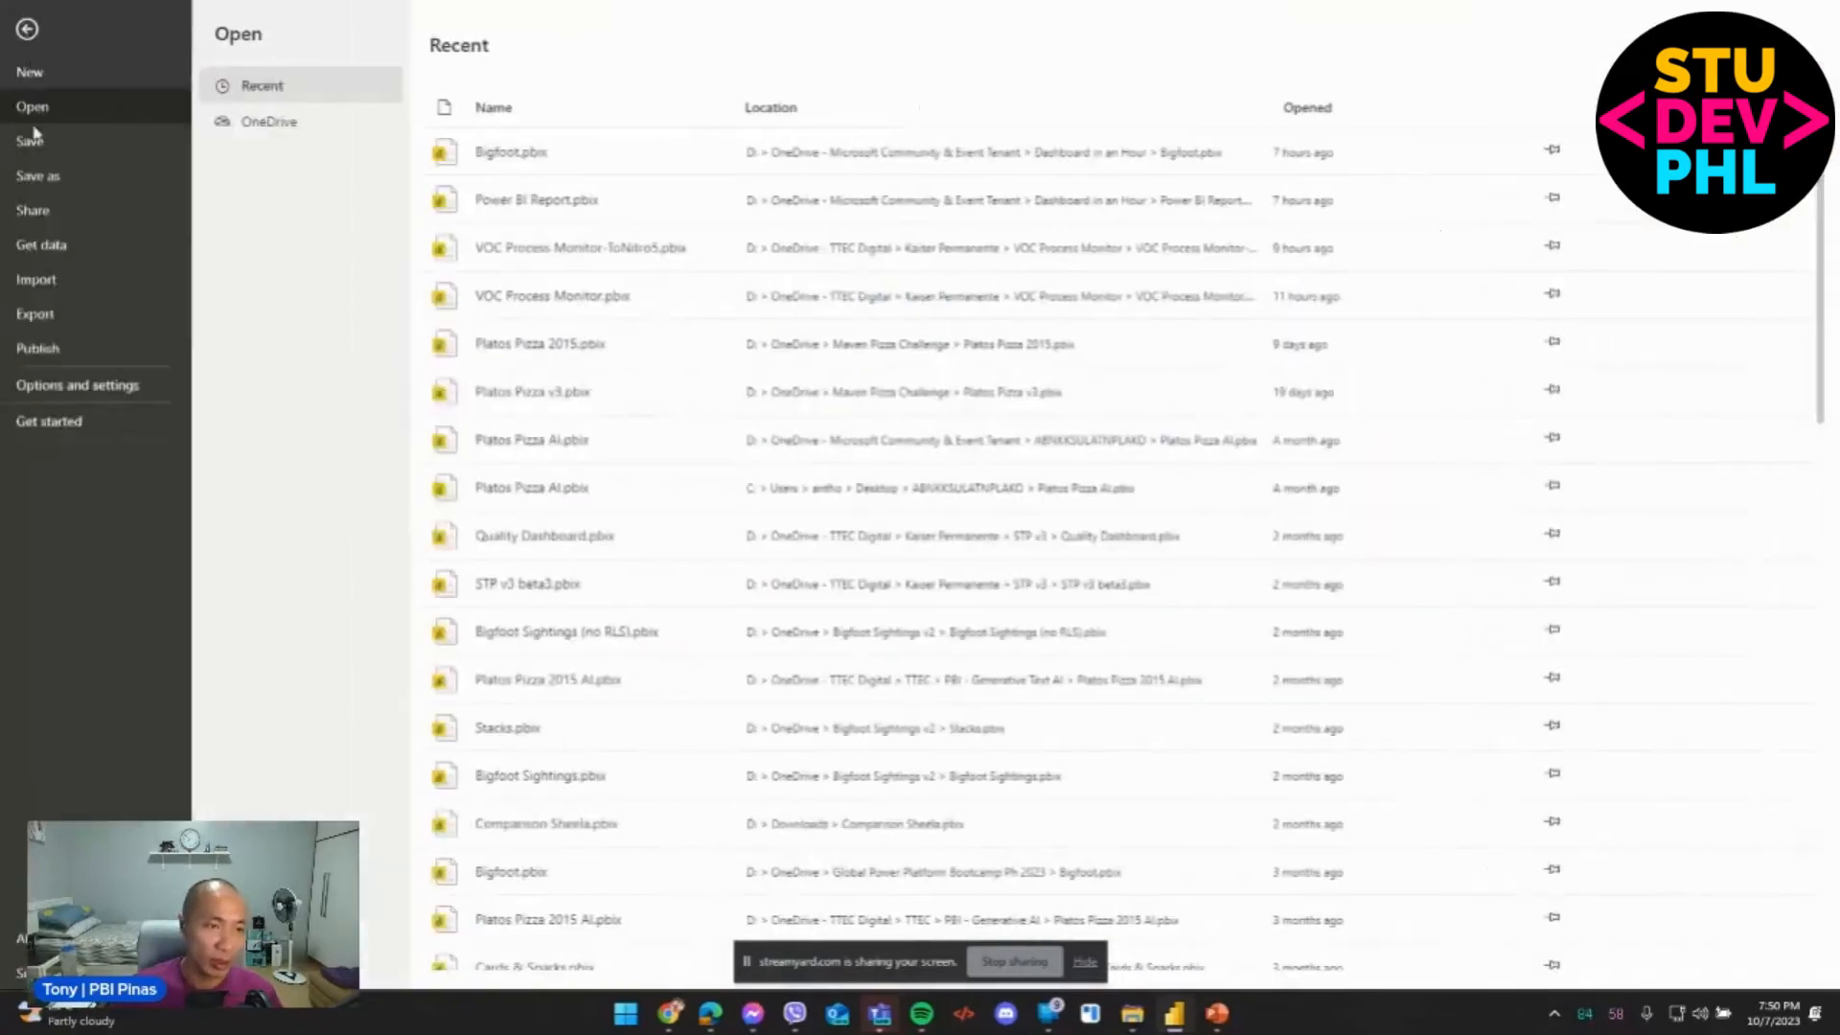
{"action": "left_click", "coordinate": [64, 393]}
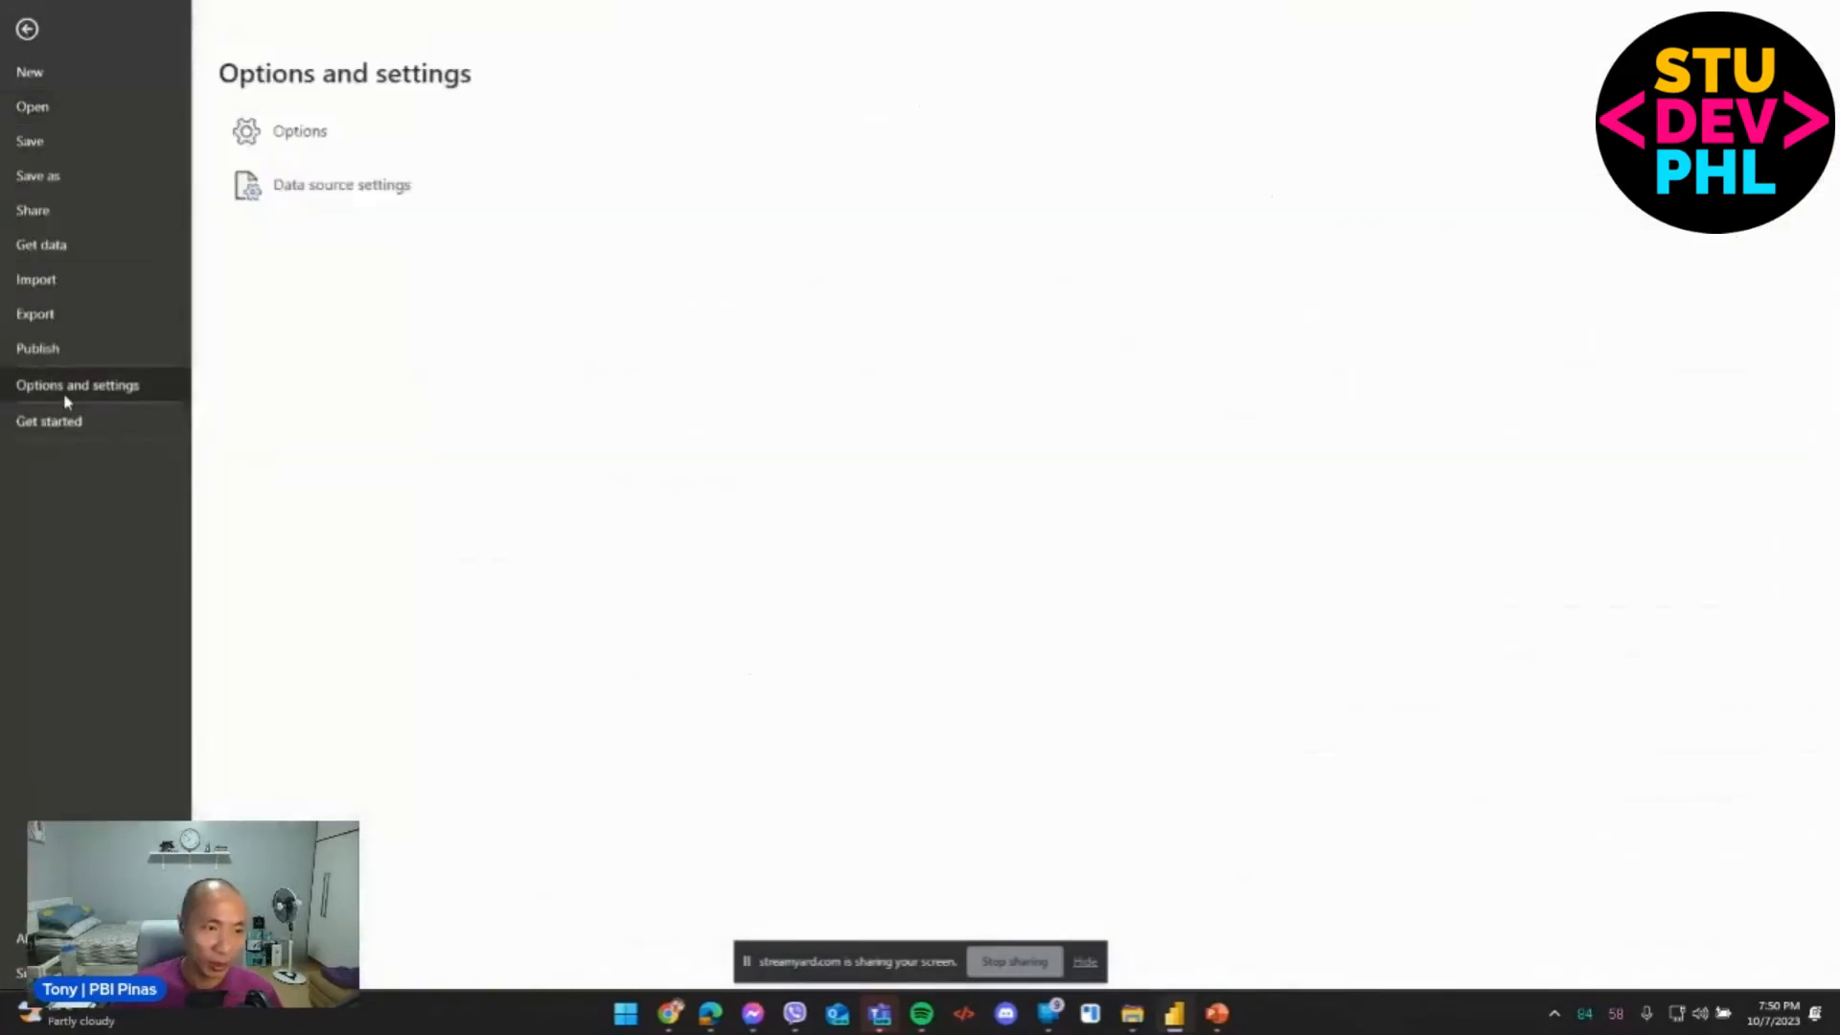
{"action": "left_click", "coordinate": [296, 132]}
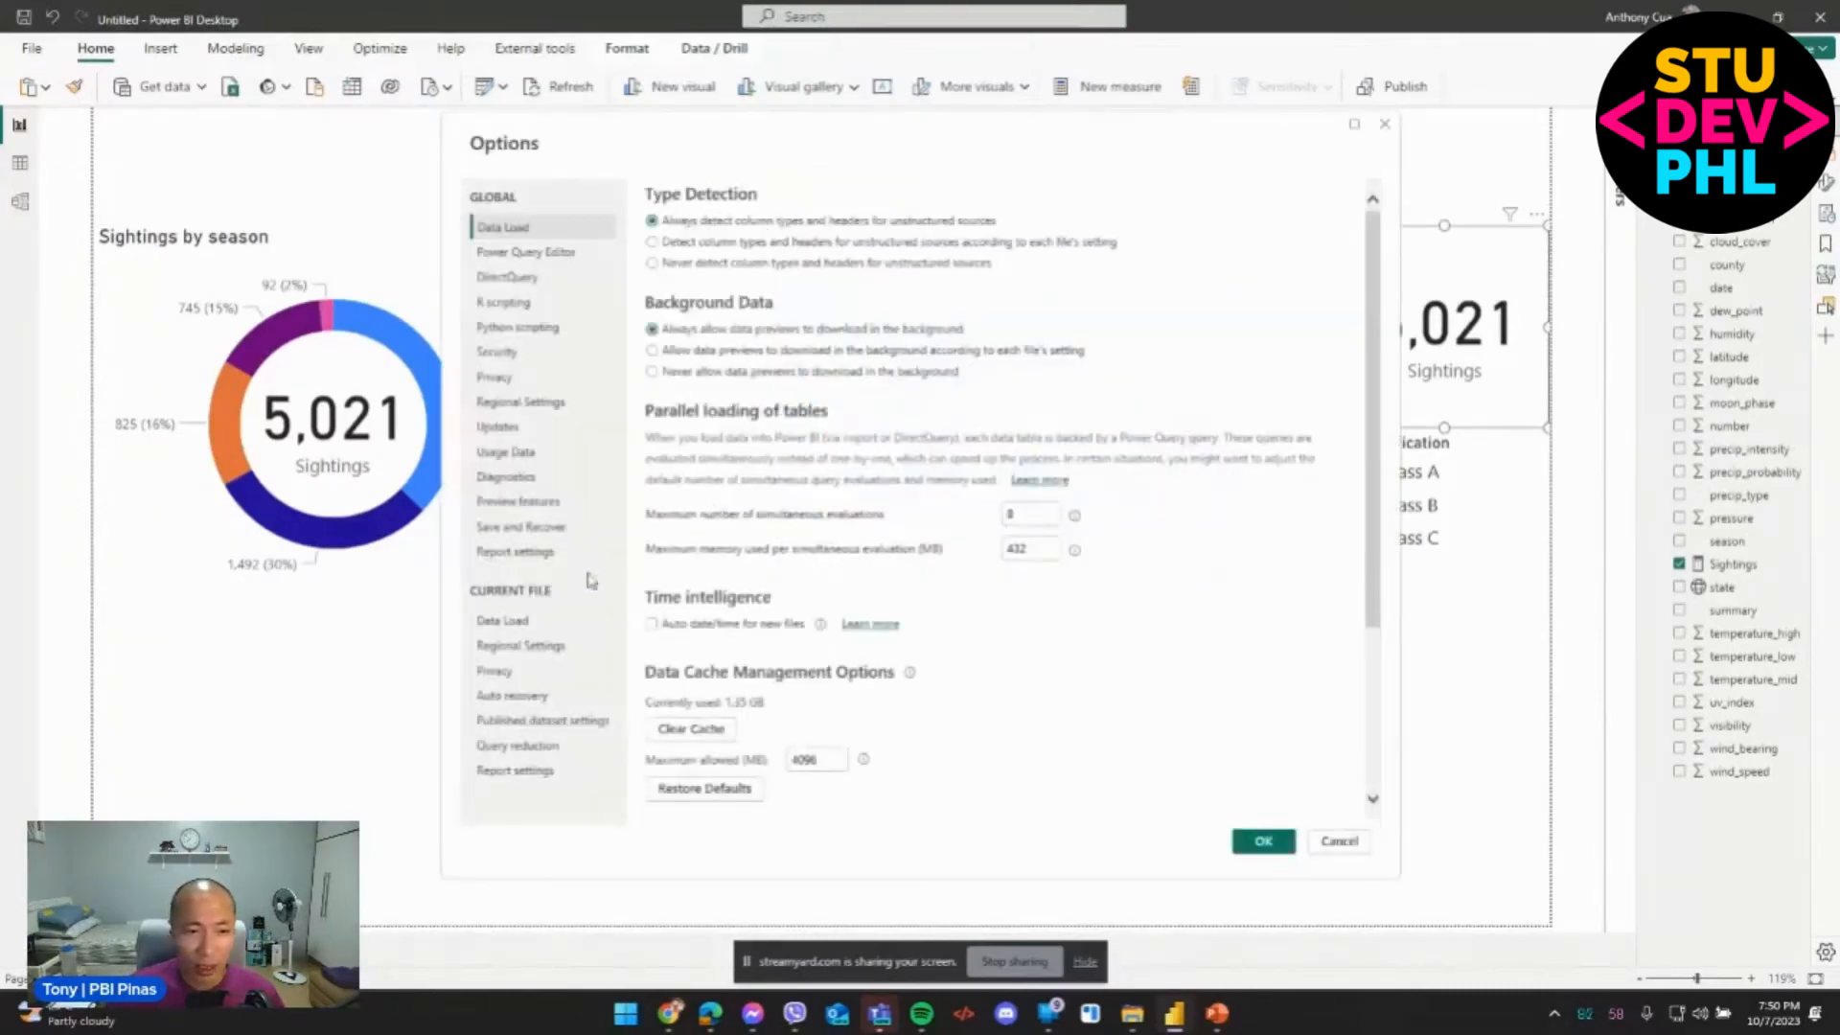
{"action": "left_click", "coordinate": [530, 620]}
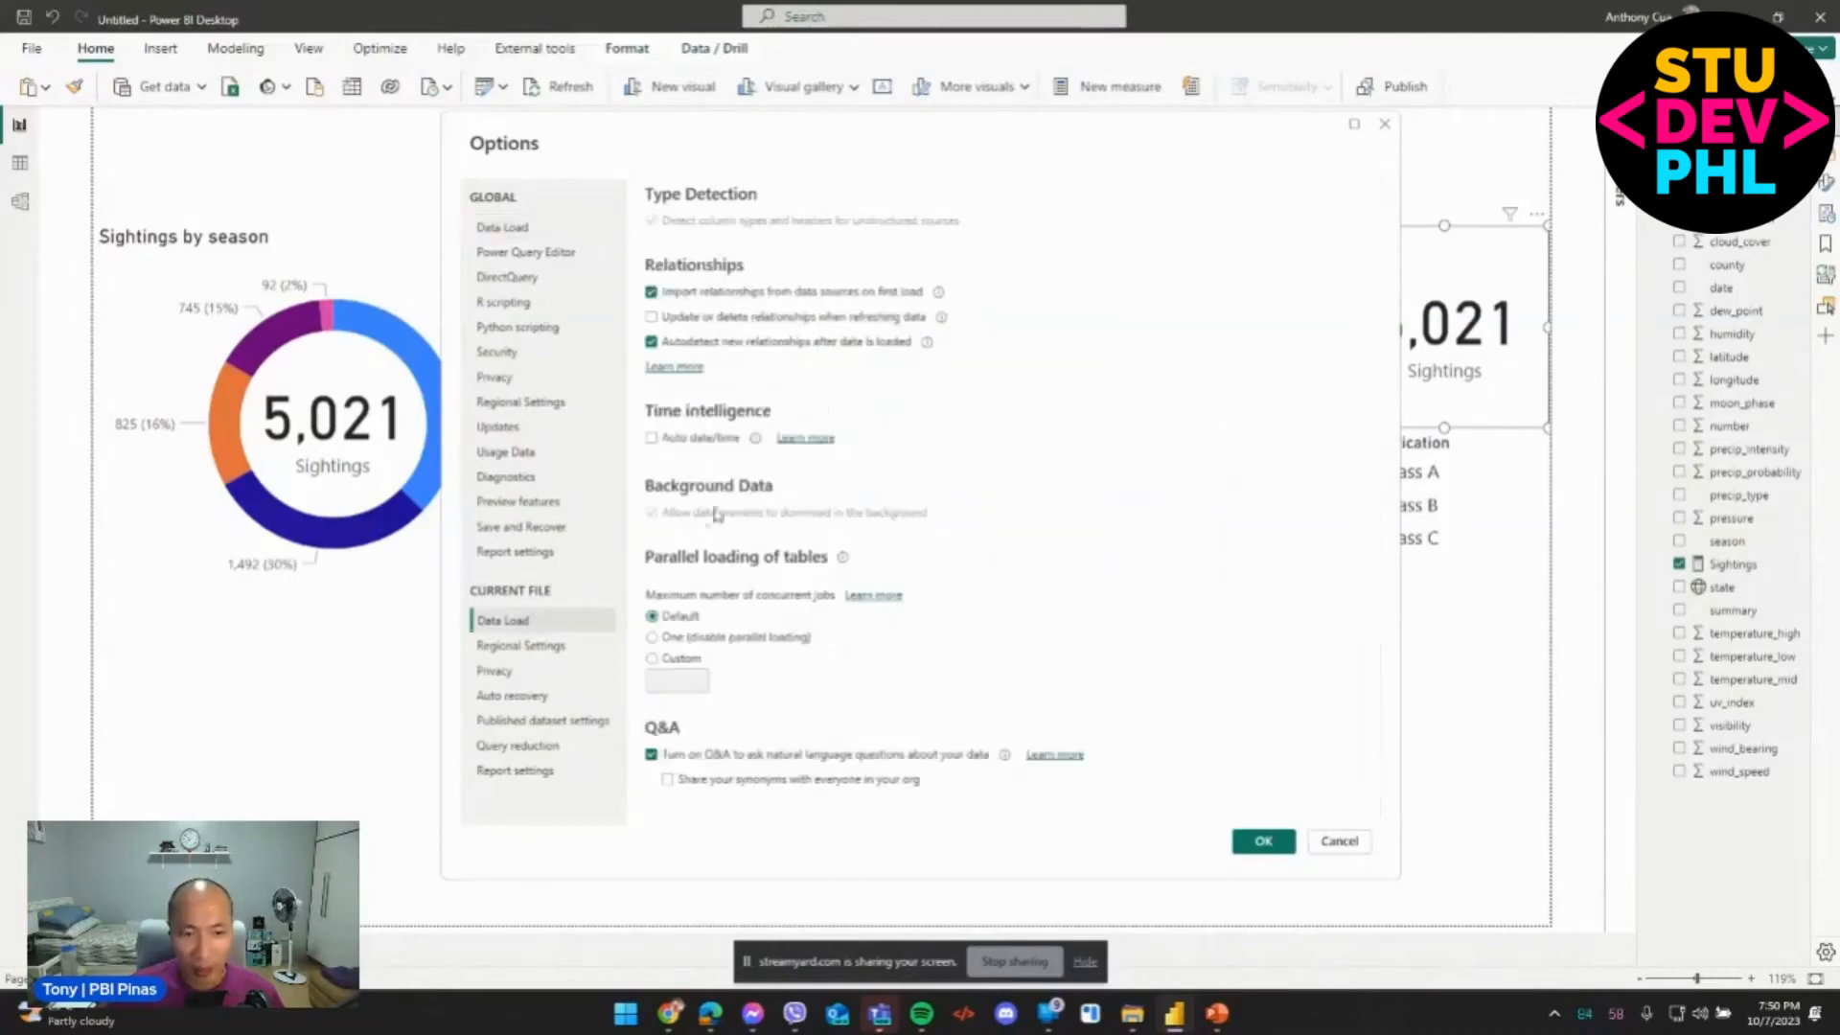
{"action": "left_click", "coordinate": [651, 439]}
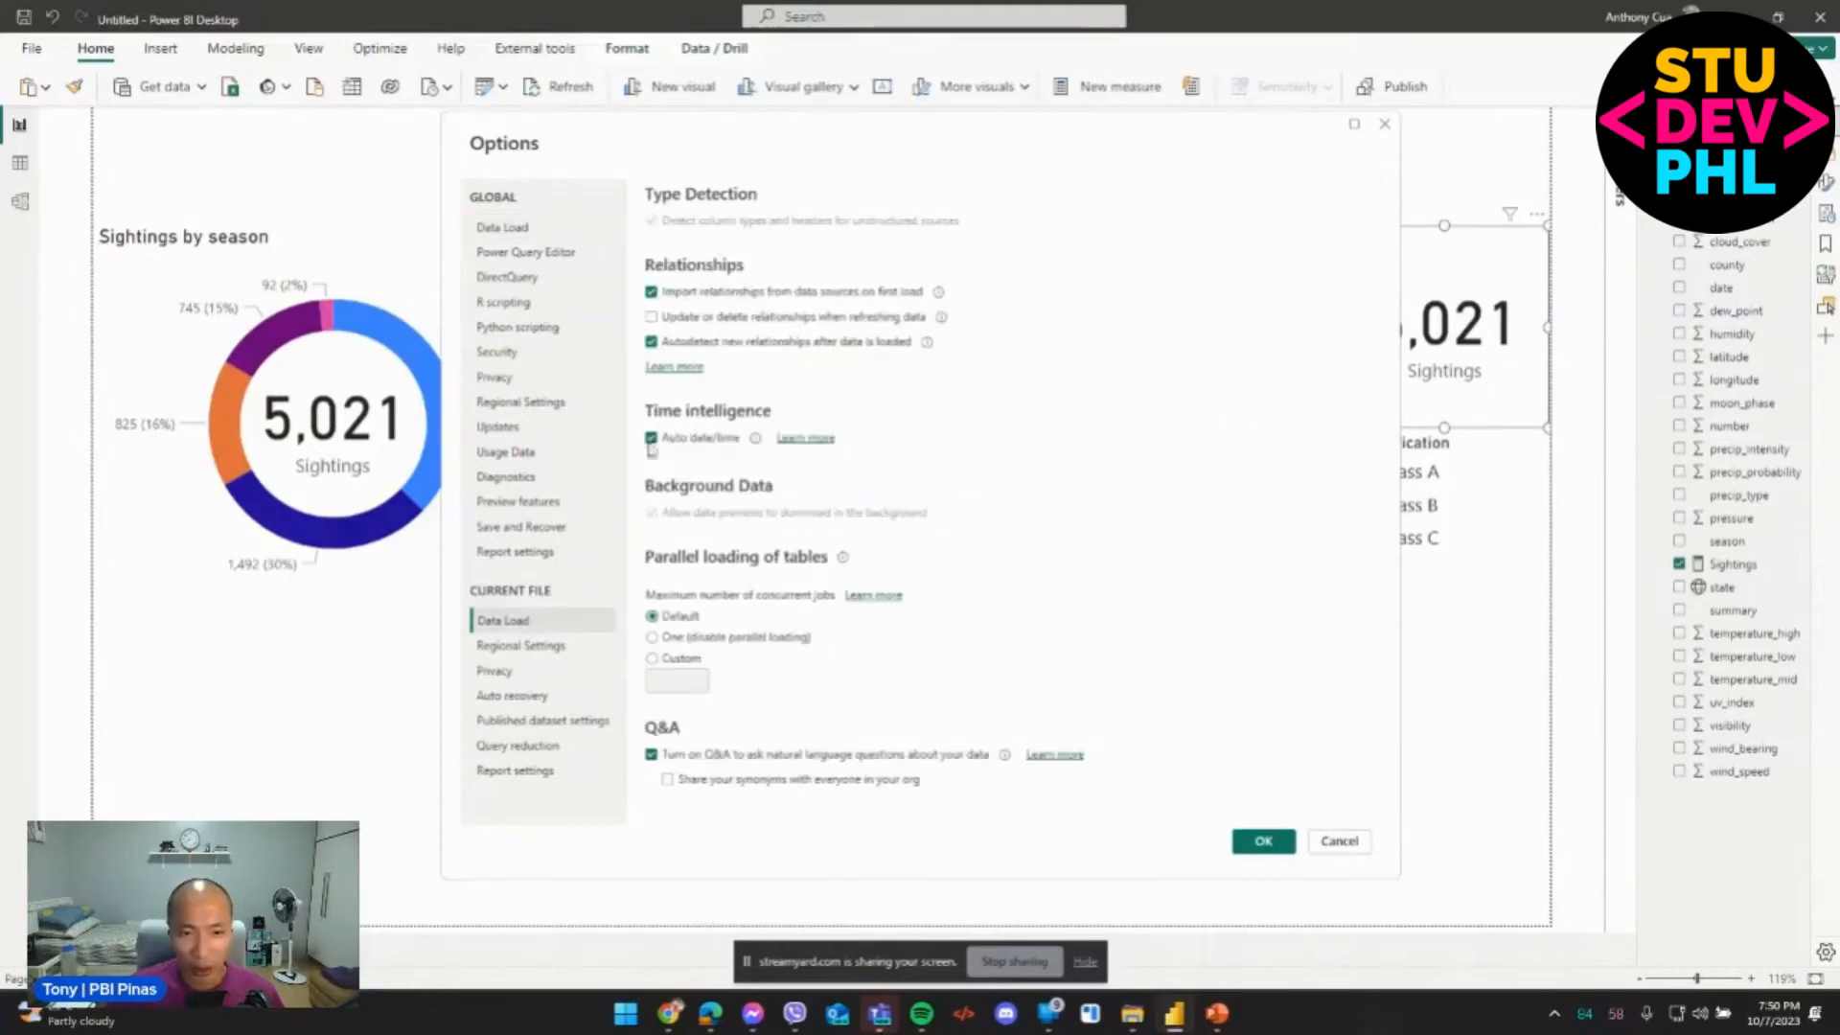
{"action": "left_click", "coordinate": [1263, 841]}
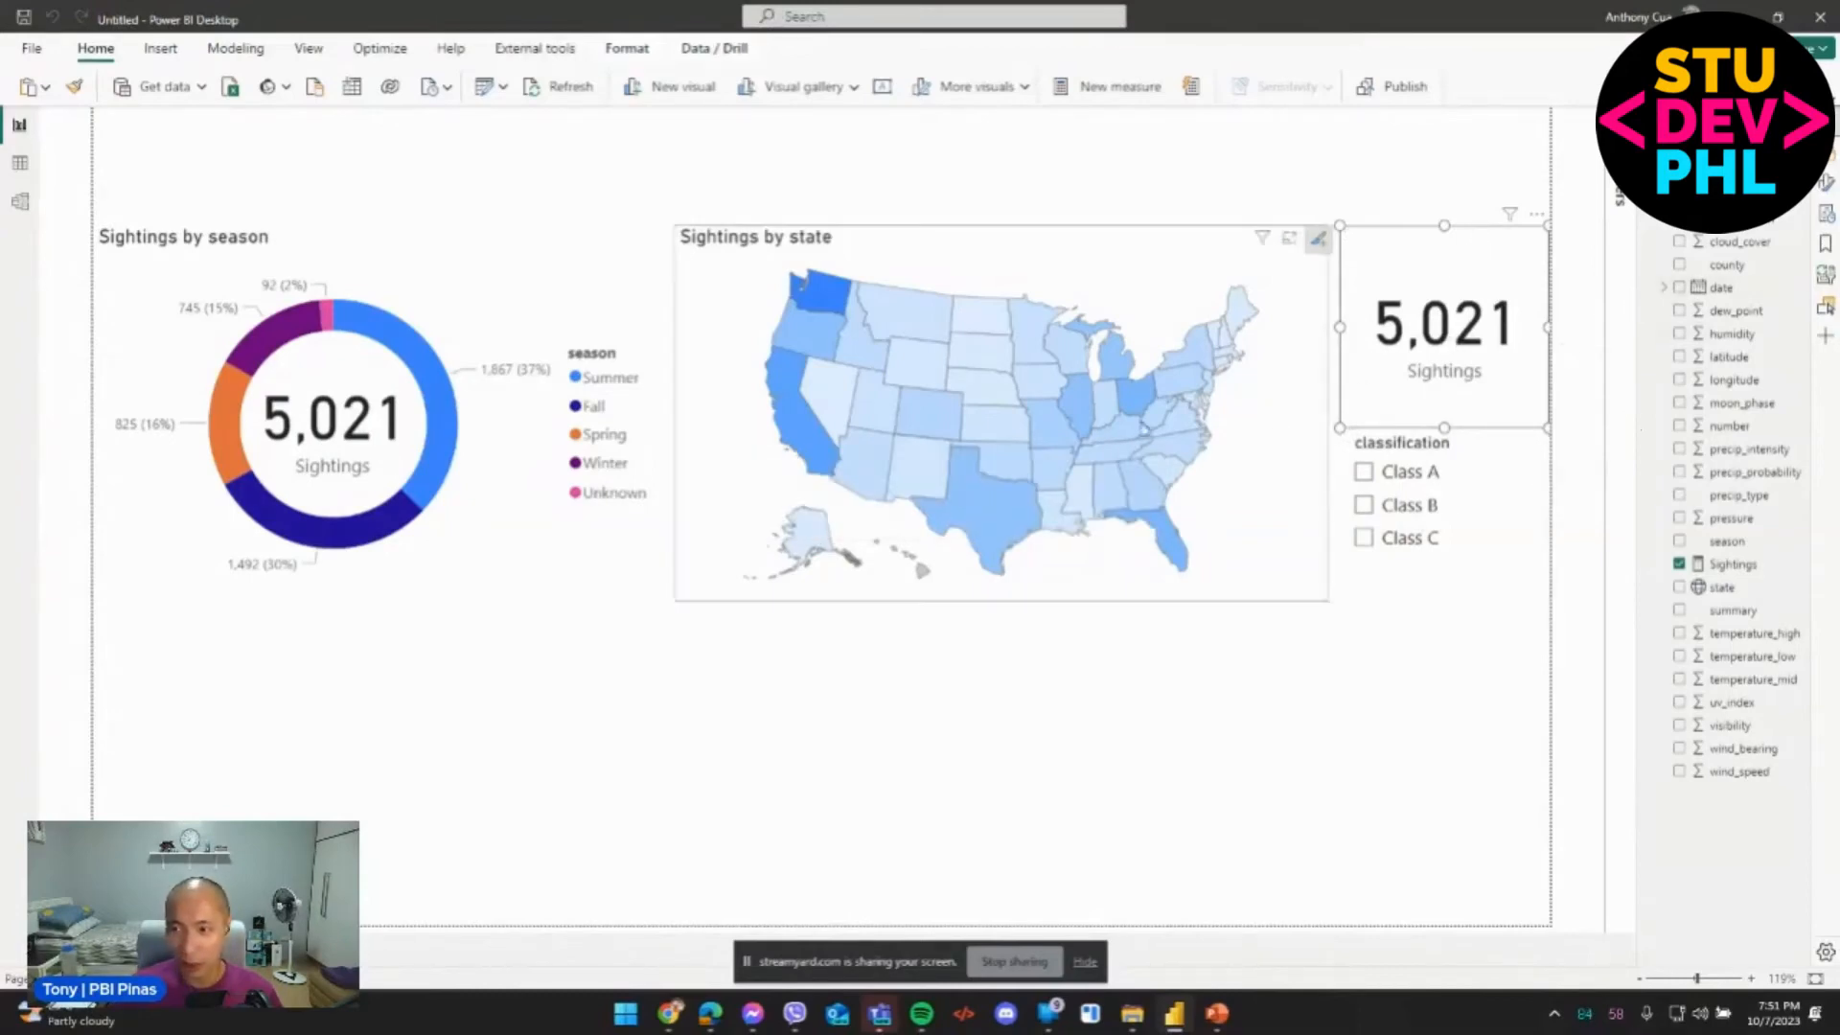
Move the second Sightings card below the state map, enlarge it, and add the Date Hierarchy to plot sightings over time.
{"action": "left_click", "coordinate": [1664, 288]}
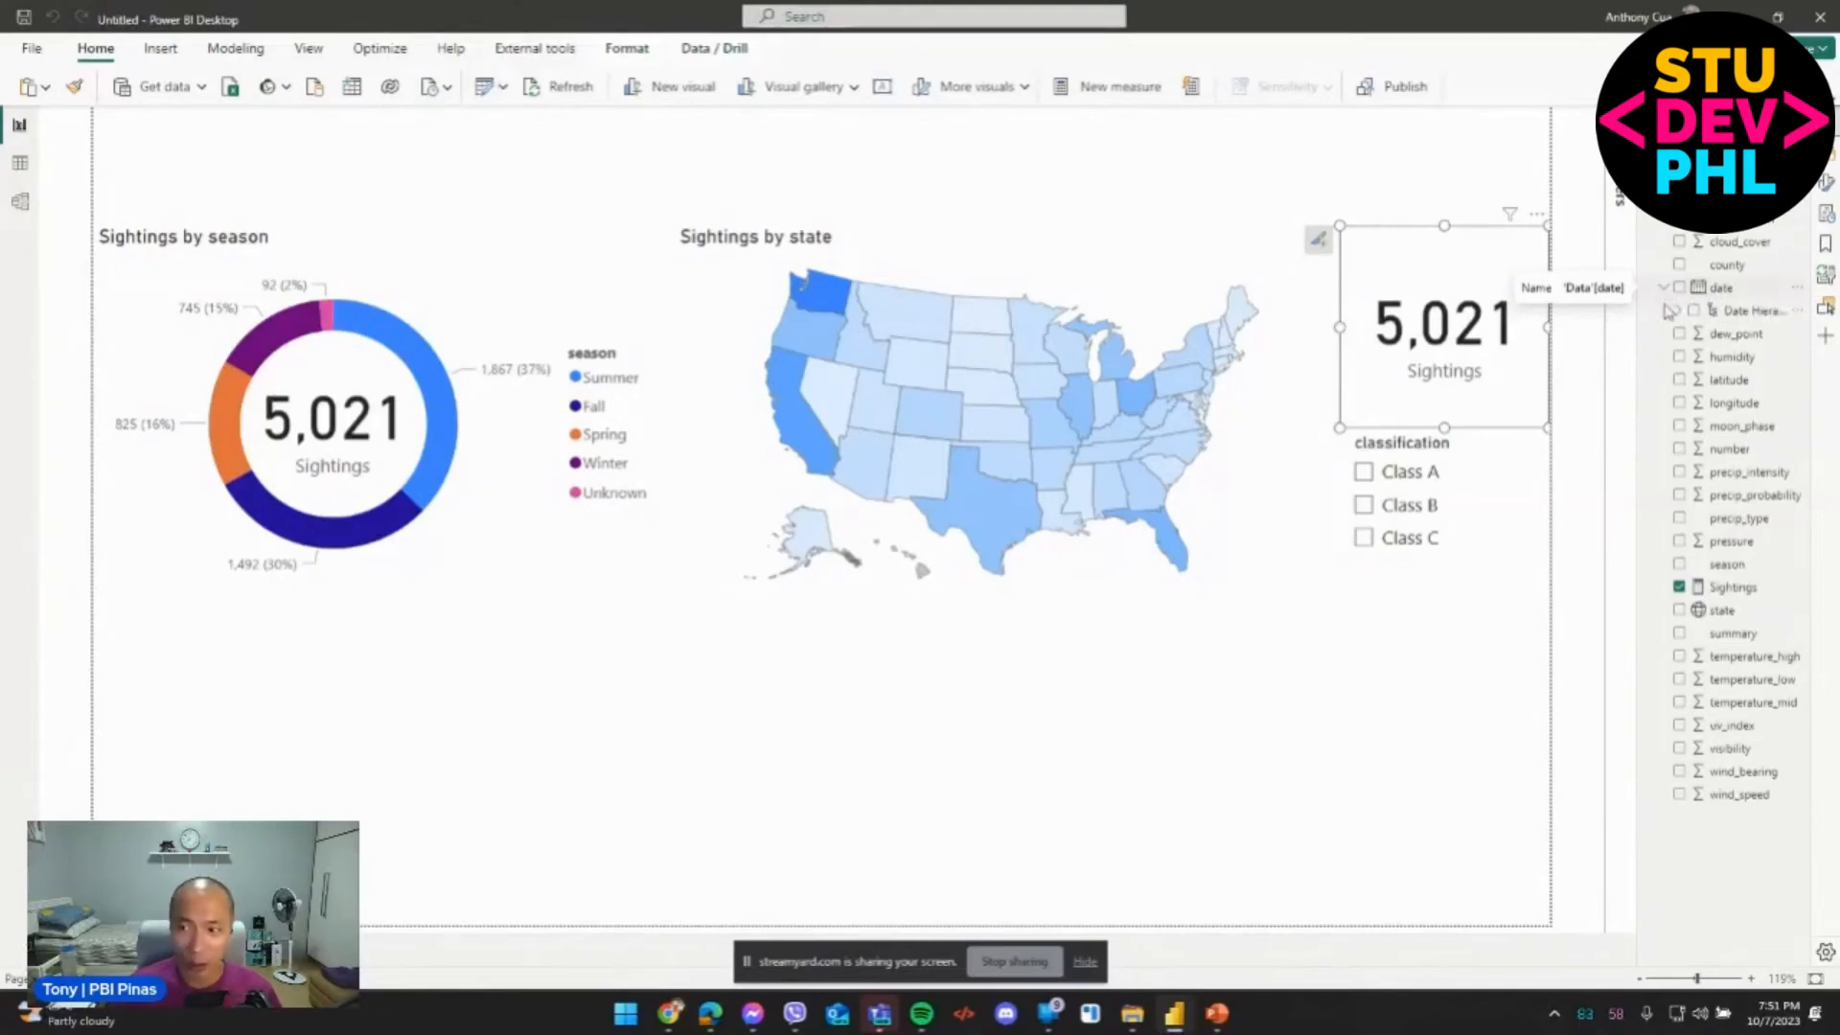
{"action": "left_click", "coordinate": [1678, 313]}
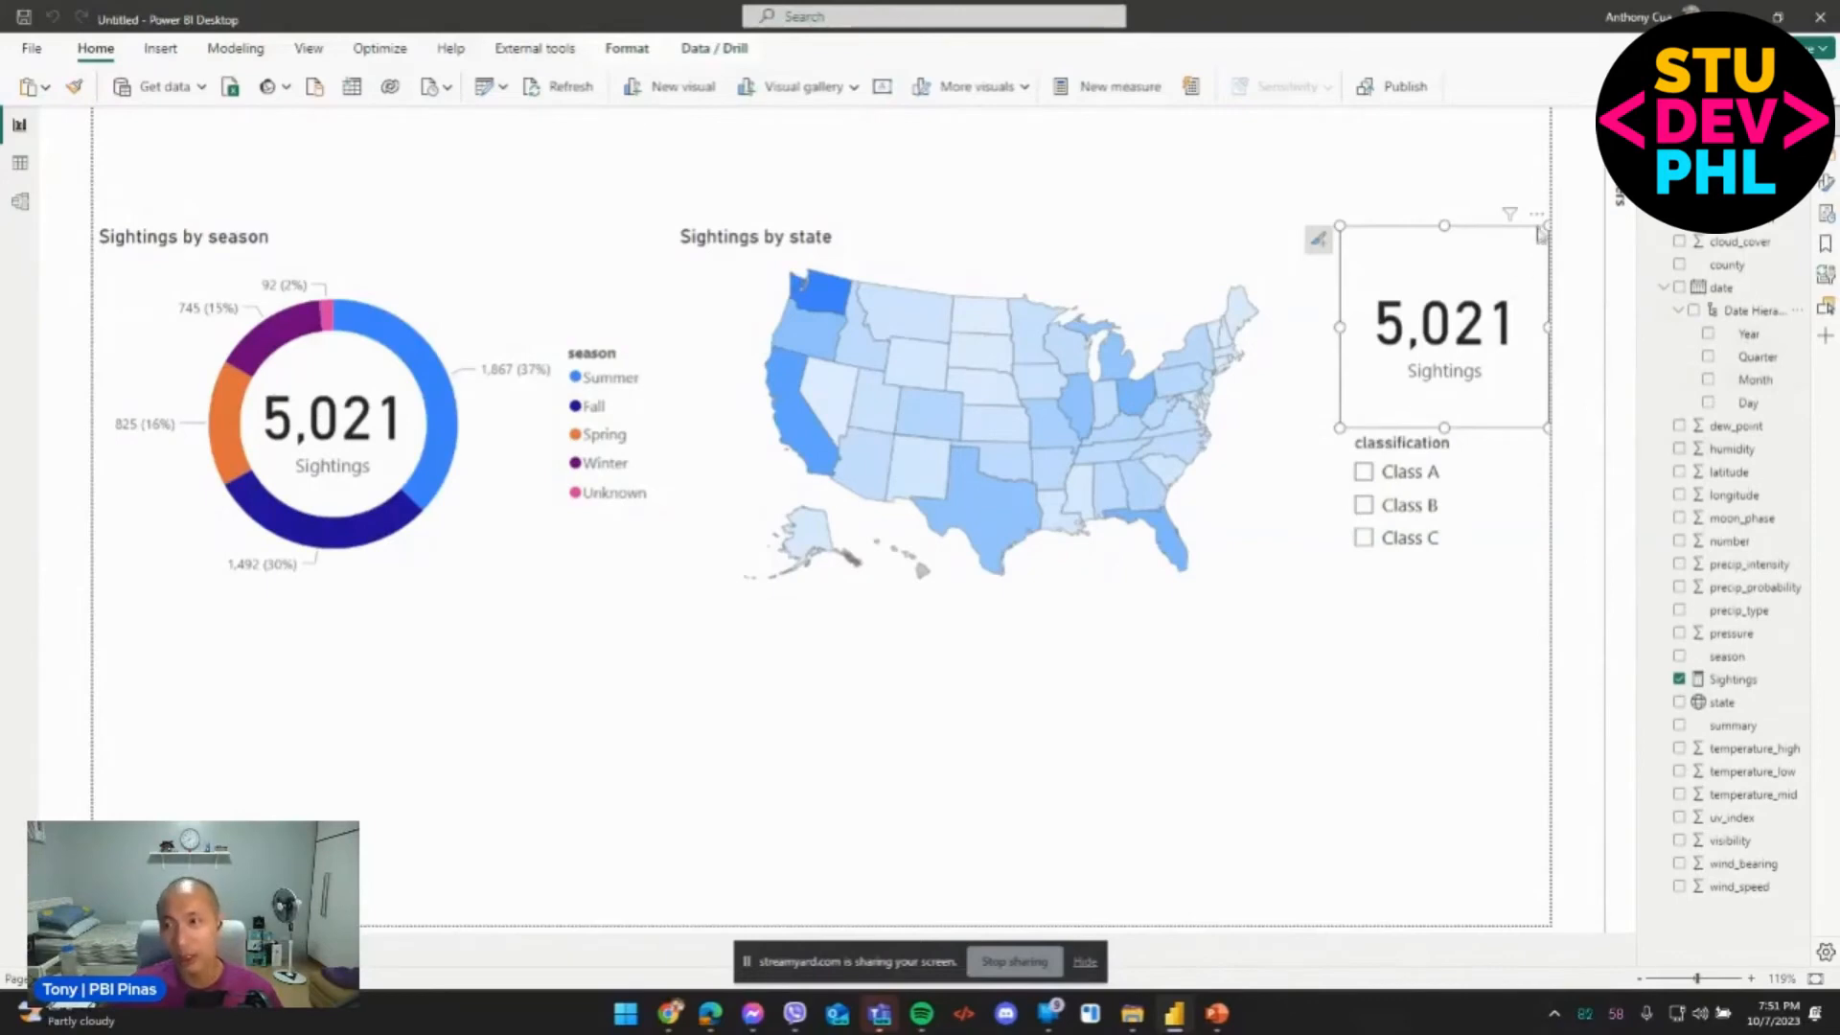
{"action": "left_click_drag", "start_coordinate": [1539, 230], "coordinate": [880, 597]}
{"action": "left_click_drag", "start_coordinate": [881, 803], "coordinate": [1444, 968]}
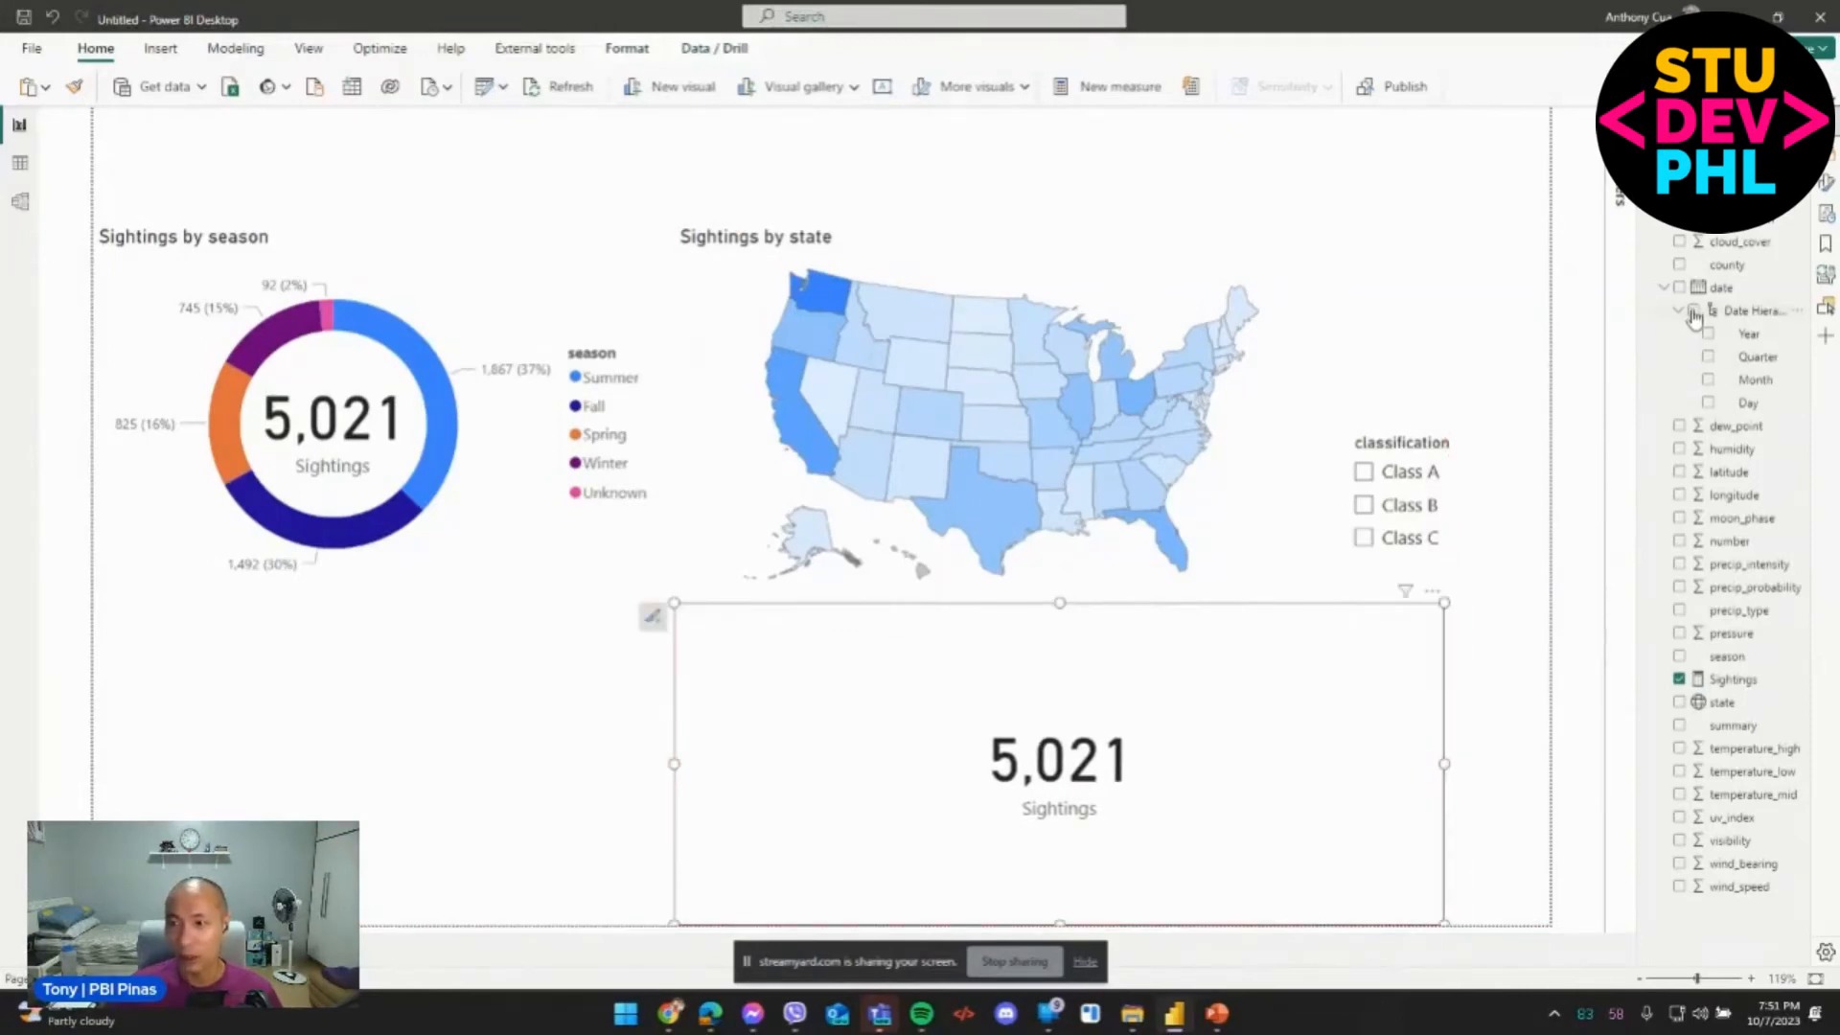
{"action": "left_click", "coordinate": [1694, 313]}
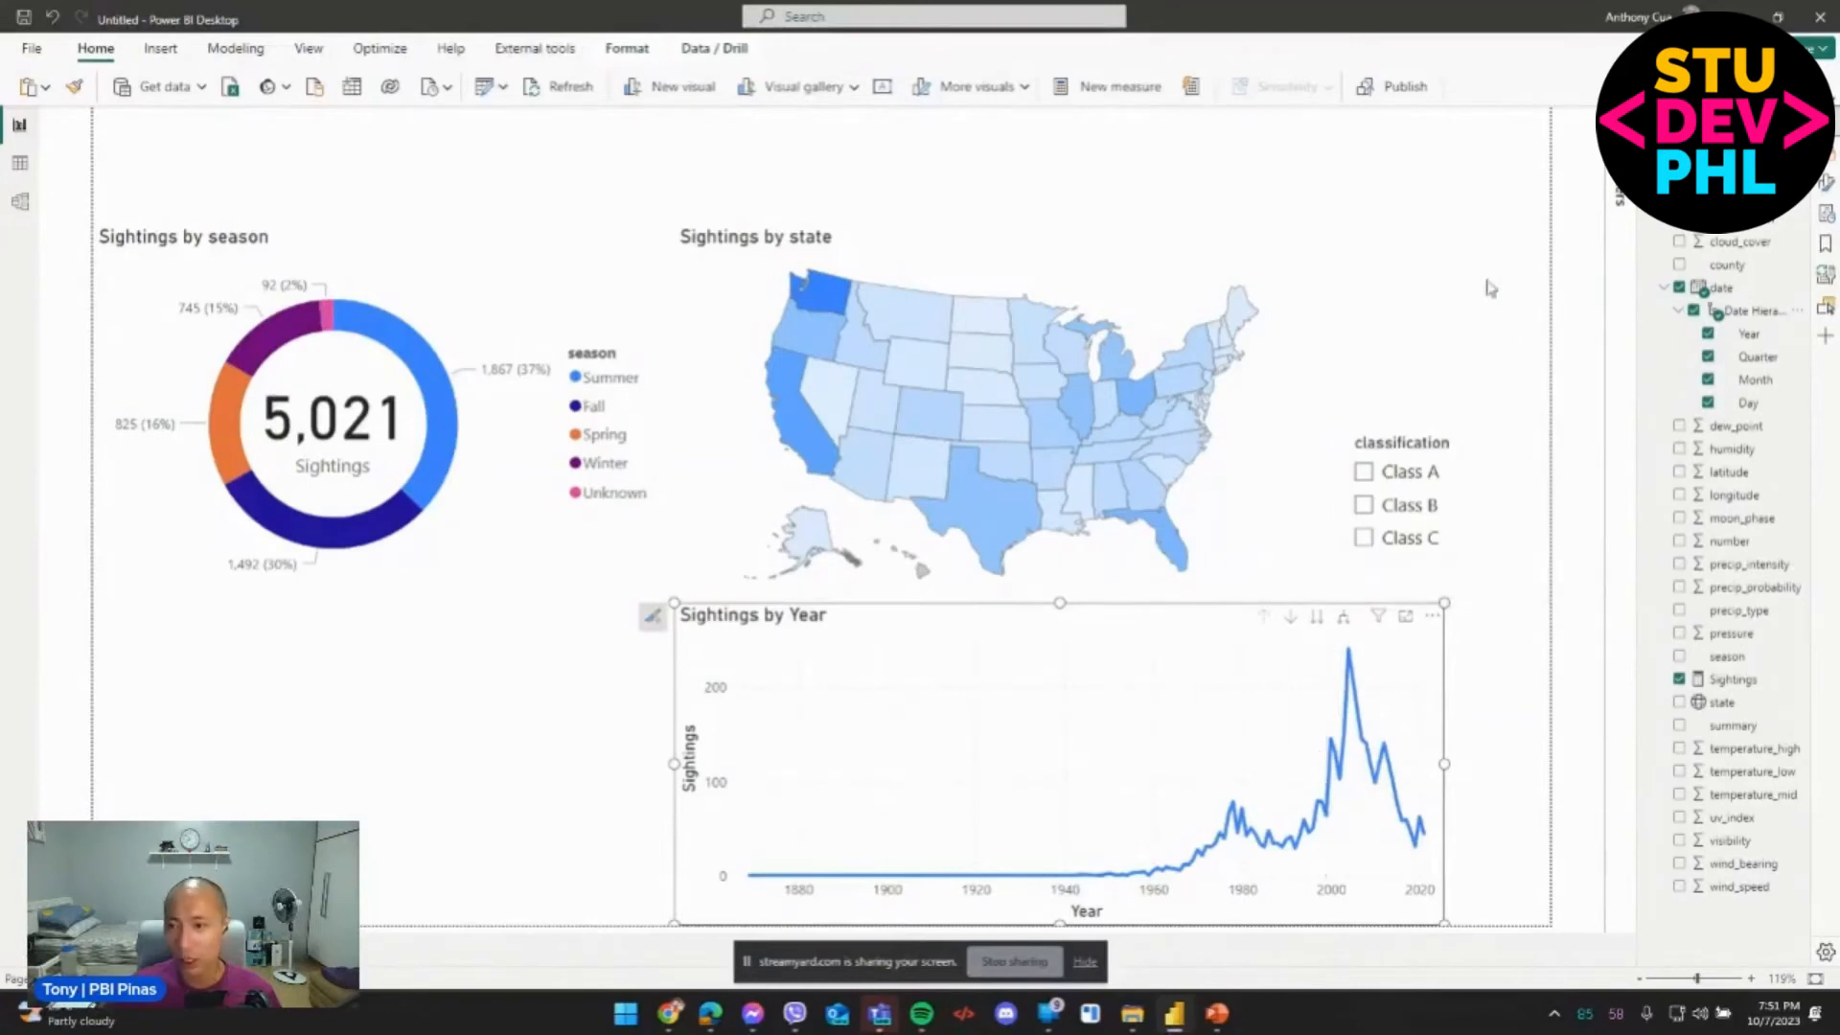
Add the date field to the empty space above the classification slicer and convert the new visual to a slicer.
{"action": "left_click_drag", "start_coordinate": [1679, 292], "coordinate": [1466, 548]}
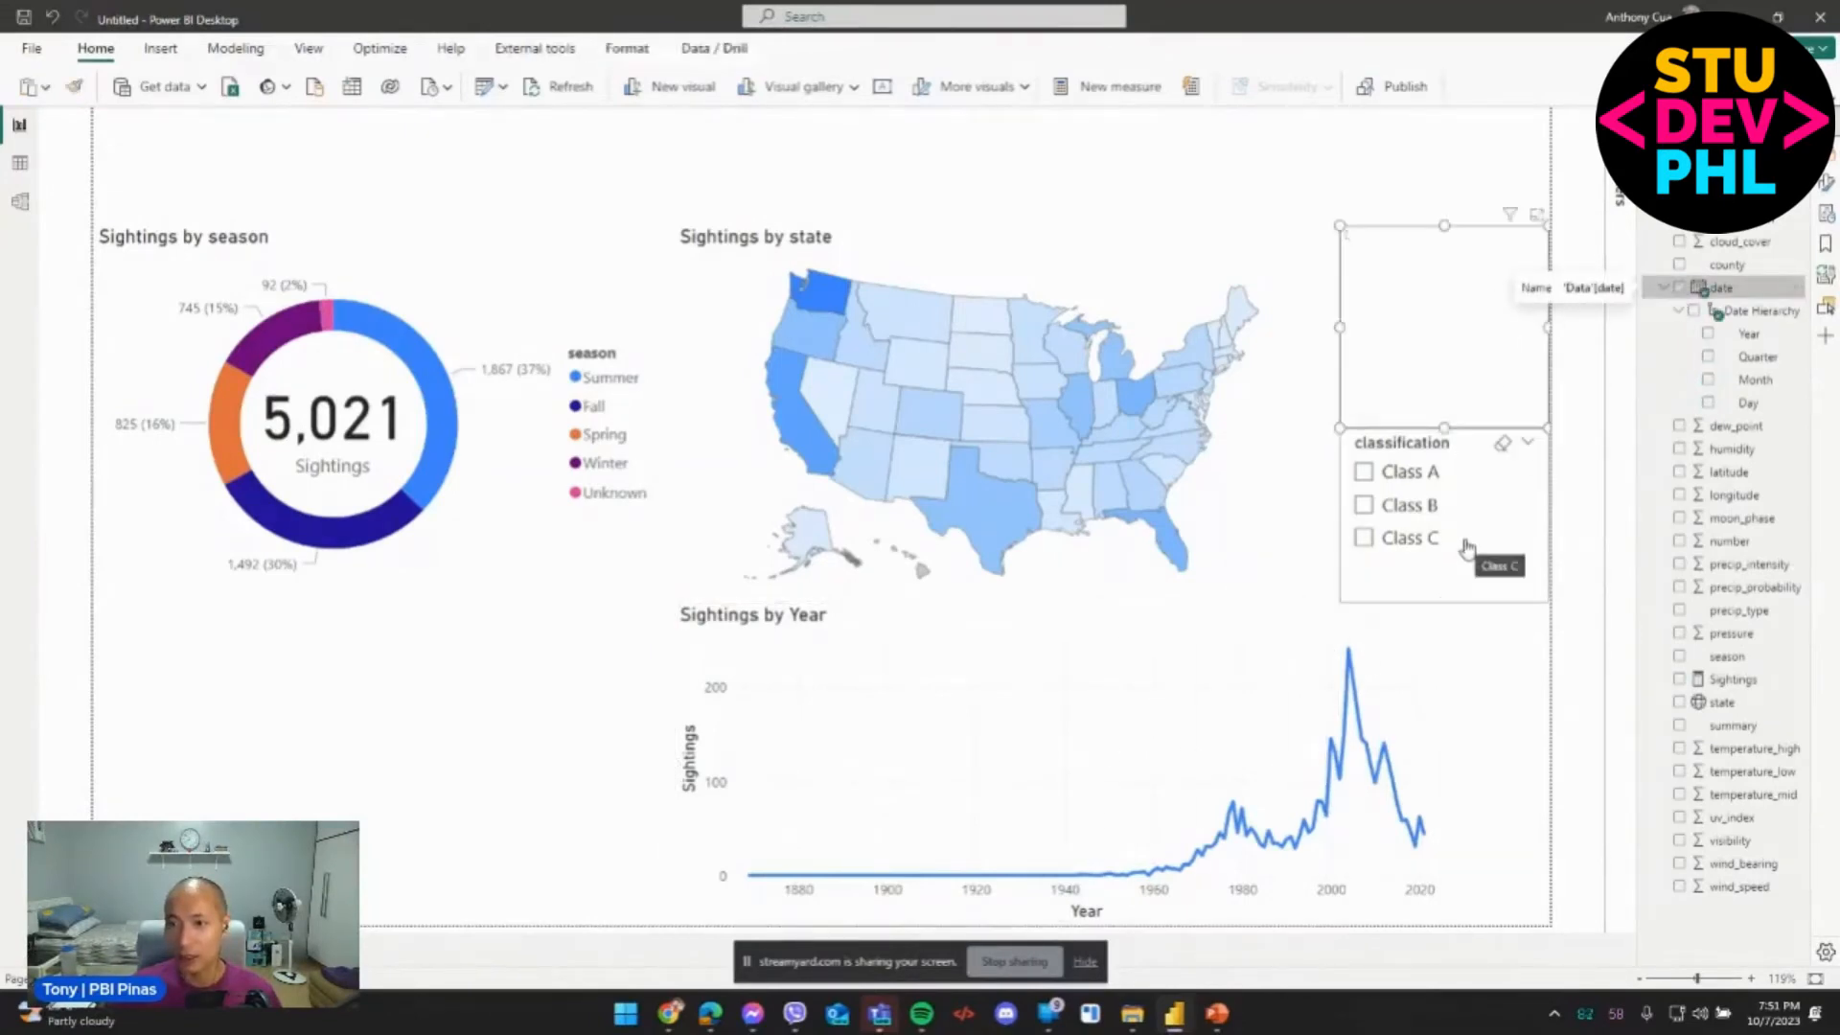
{"action": "left_click", "coordinate": [1828, 190]}
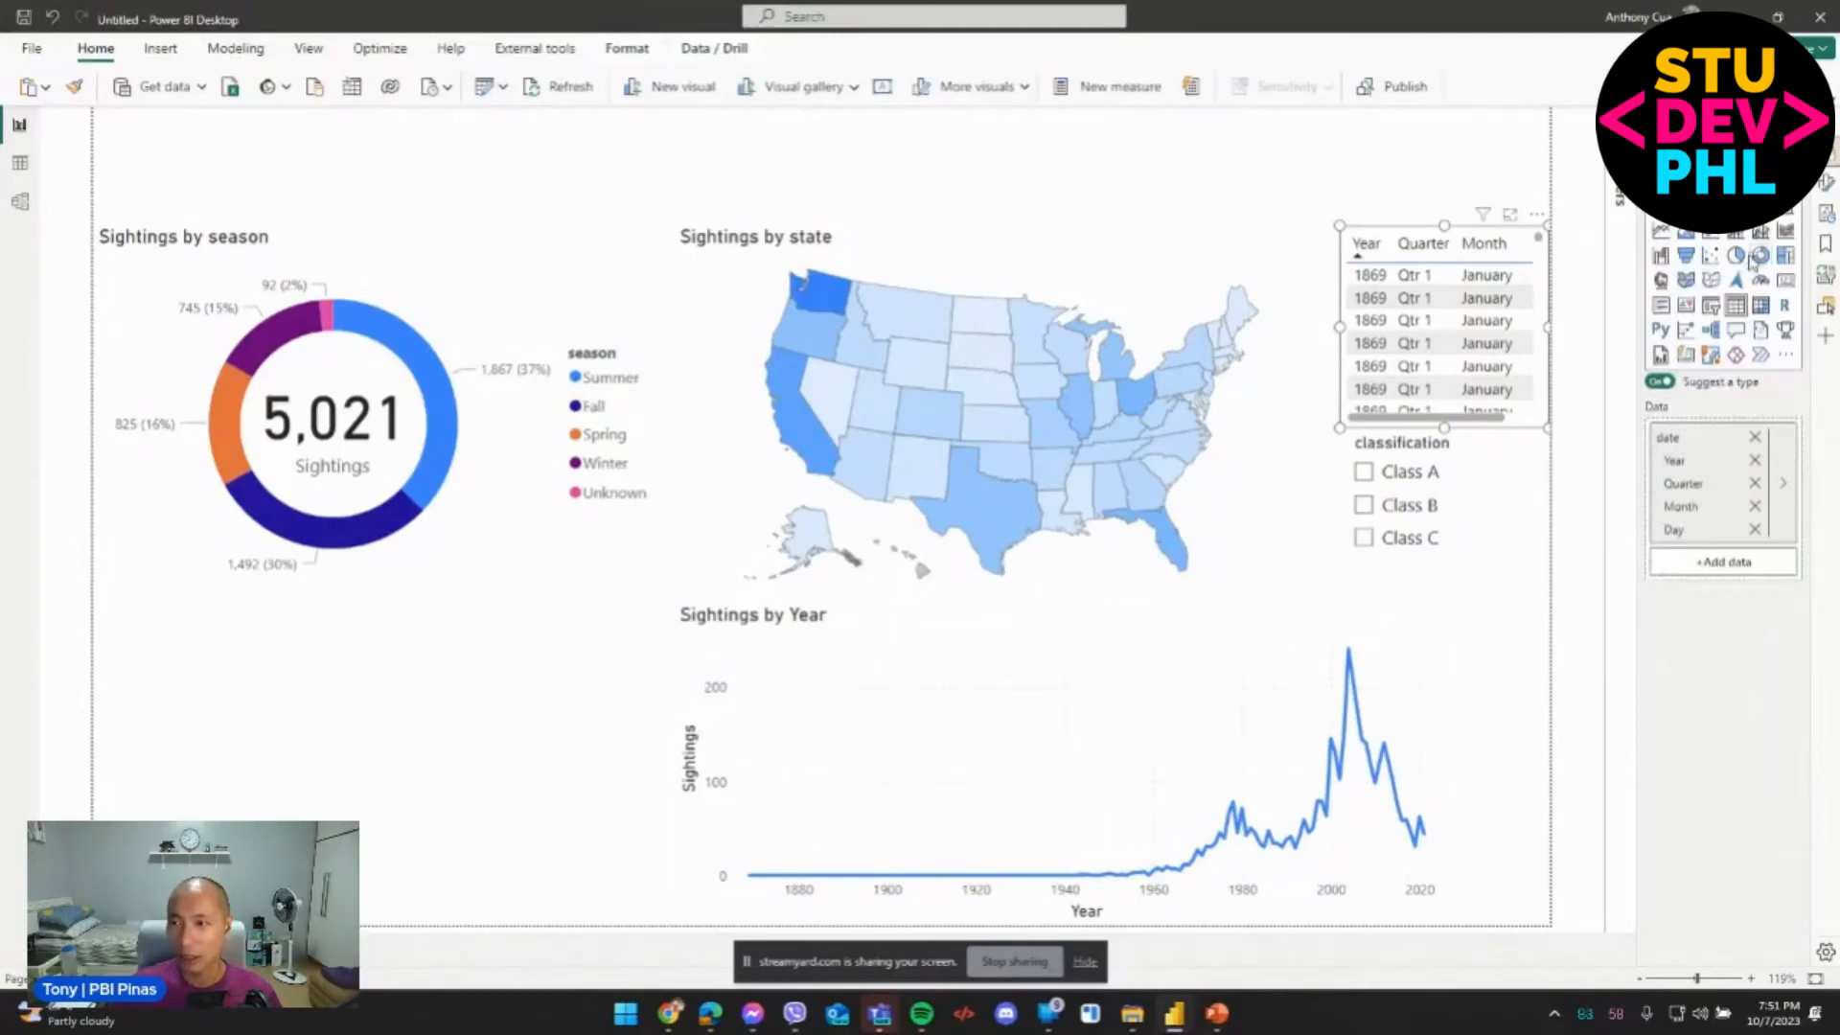
{"action": "left_click", "coordinate": [1711, 305]}
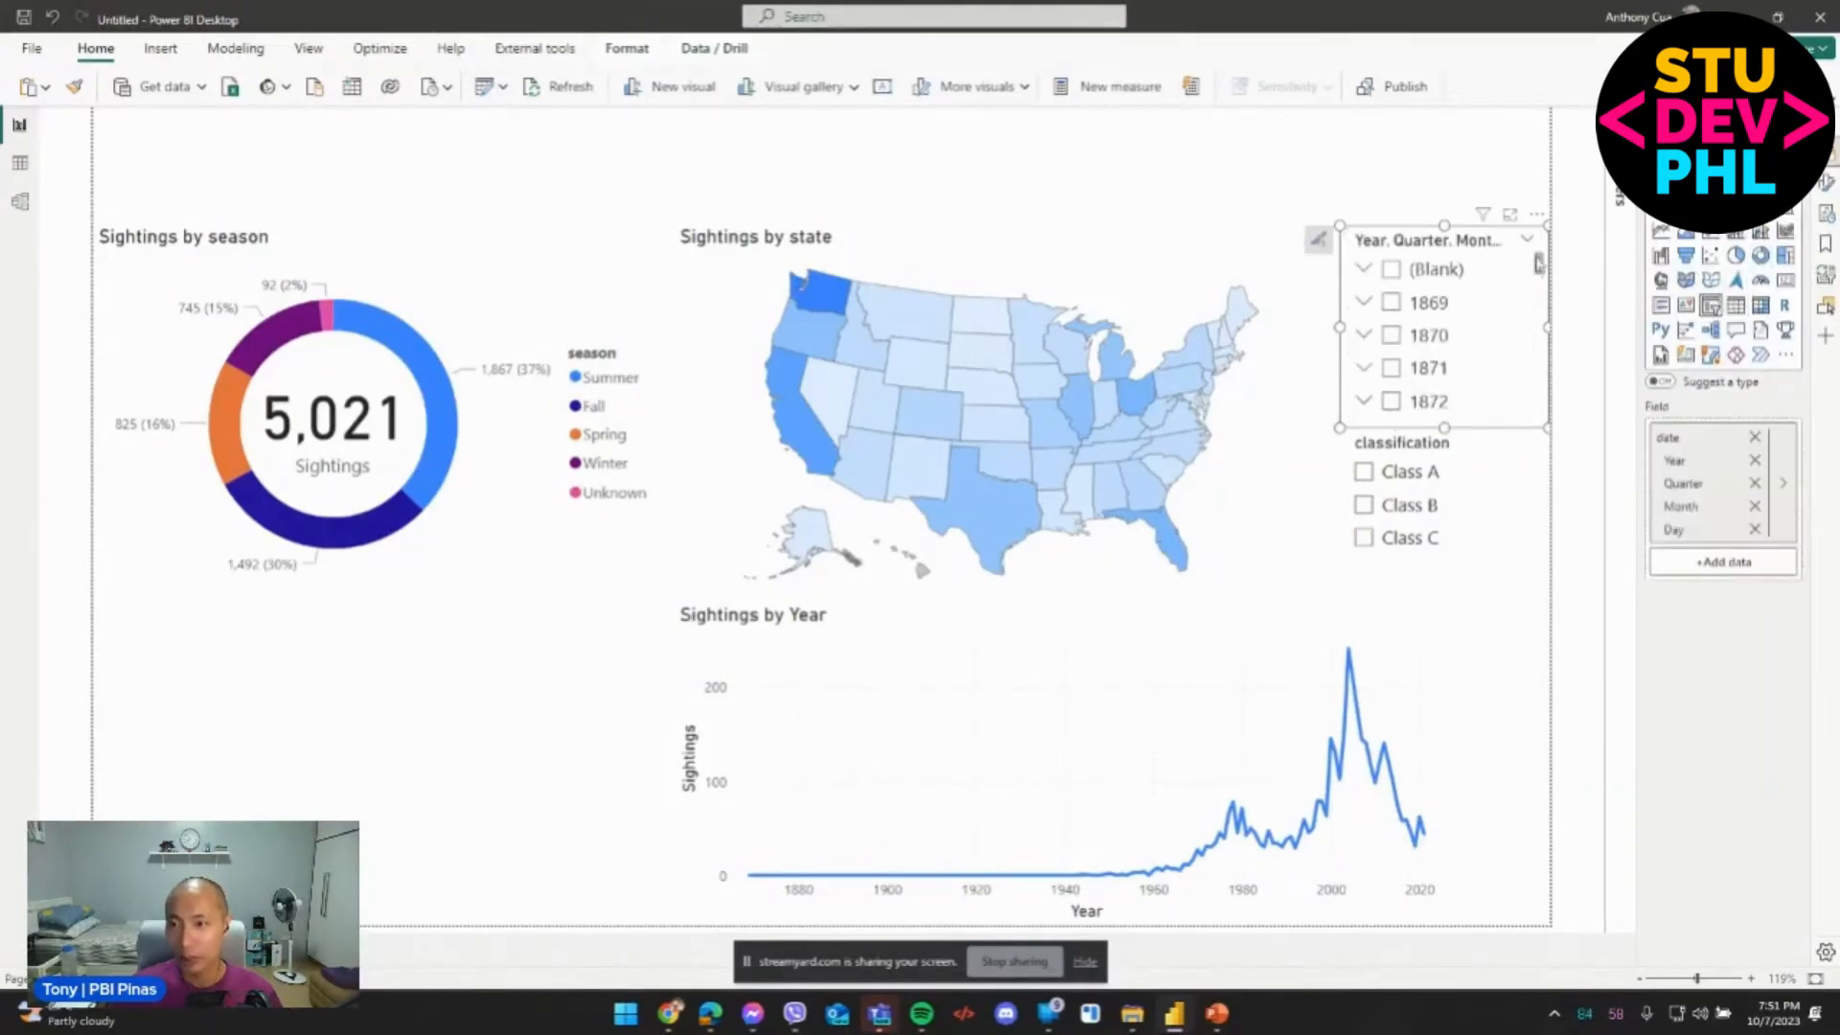
Check the date slicer's available styles, and replace its Date Hierarchy with the plain date field.
{"action": "left_click", "coordinate": [1826, 183]}
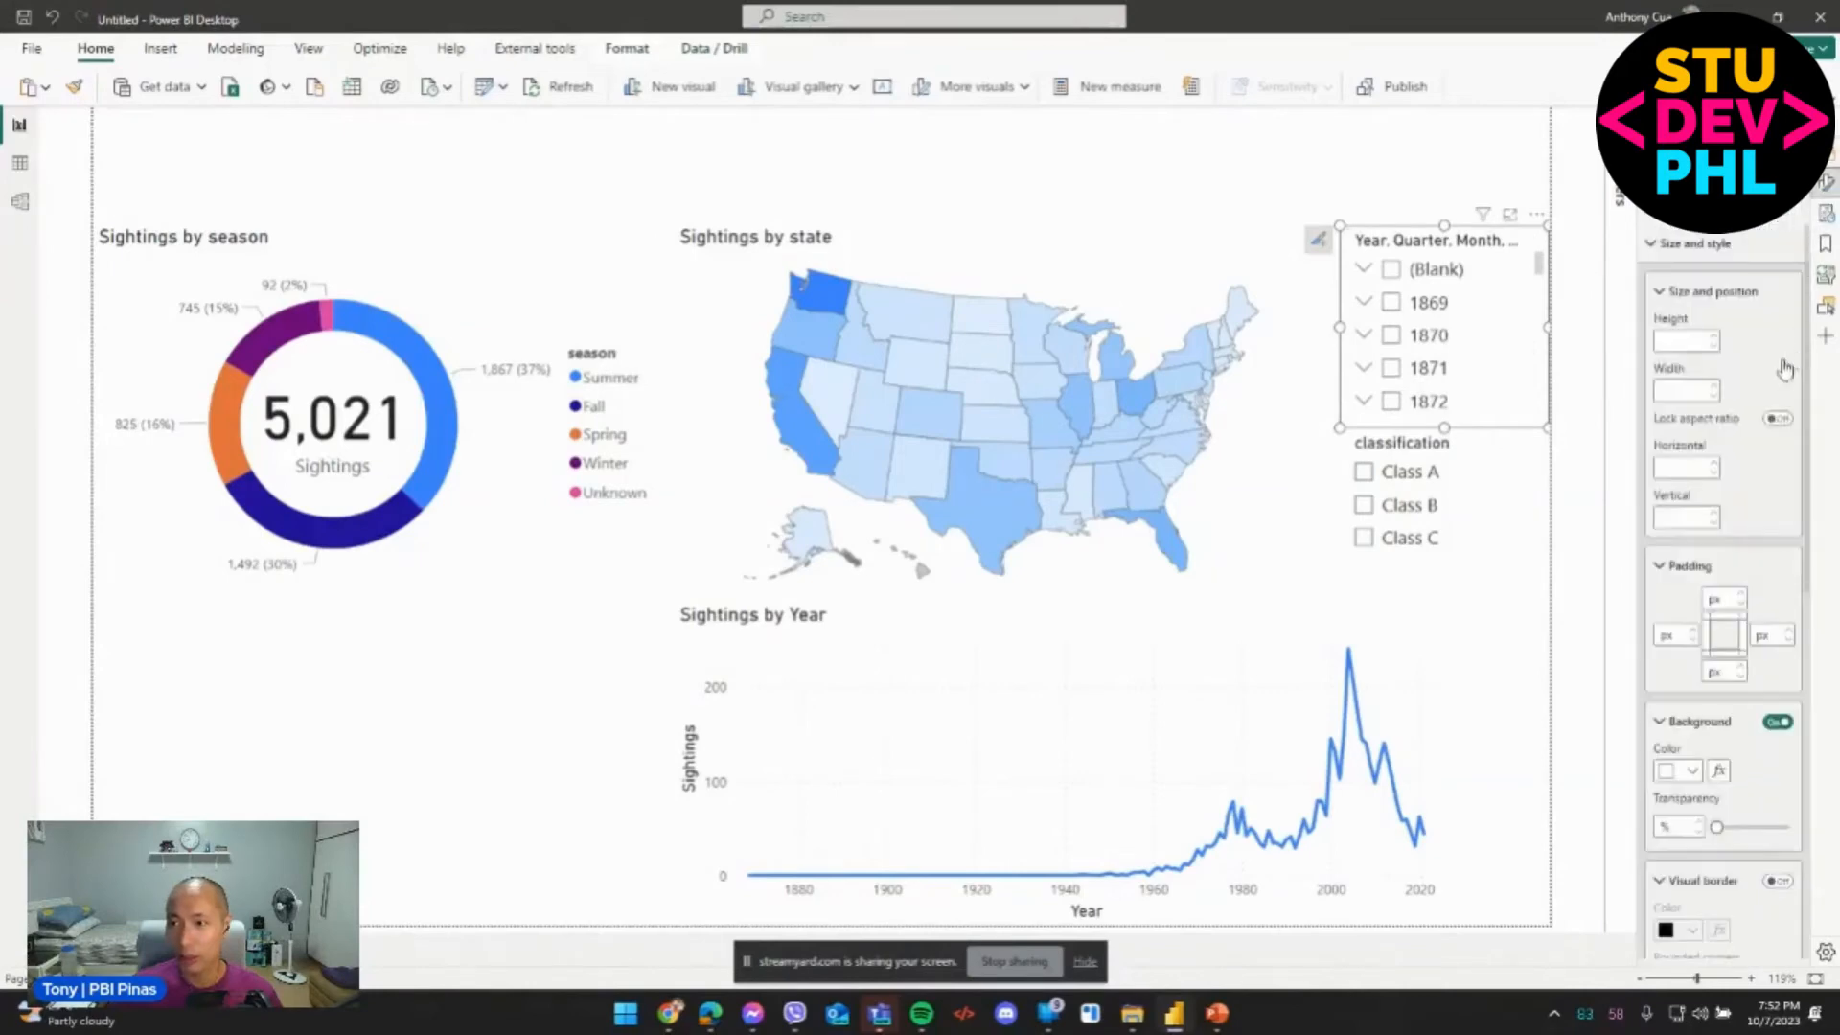
{"action": "scroll", "coordinate": [1744, 573], "scroll_direction": "down", "scroll_amount": 5}
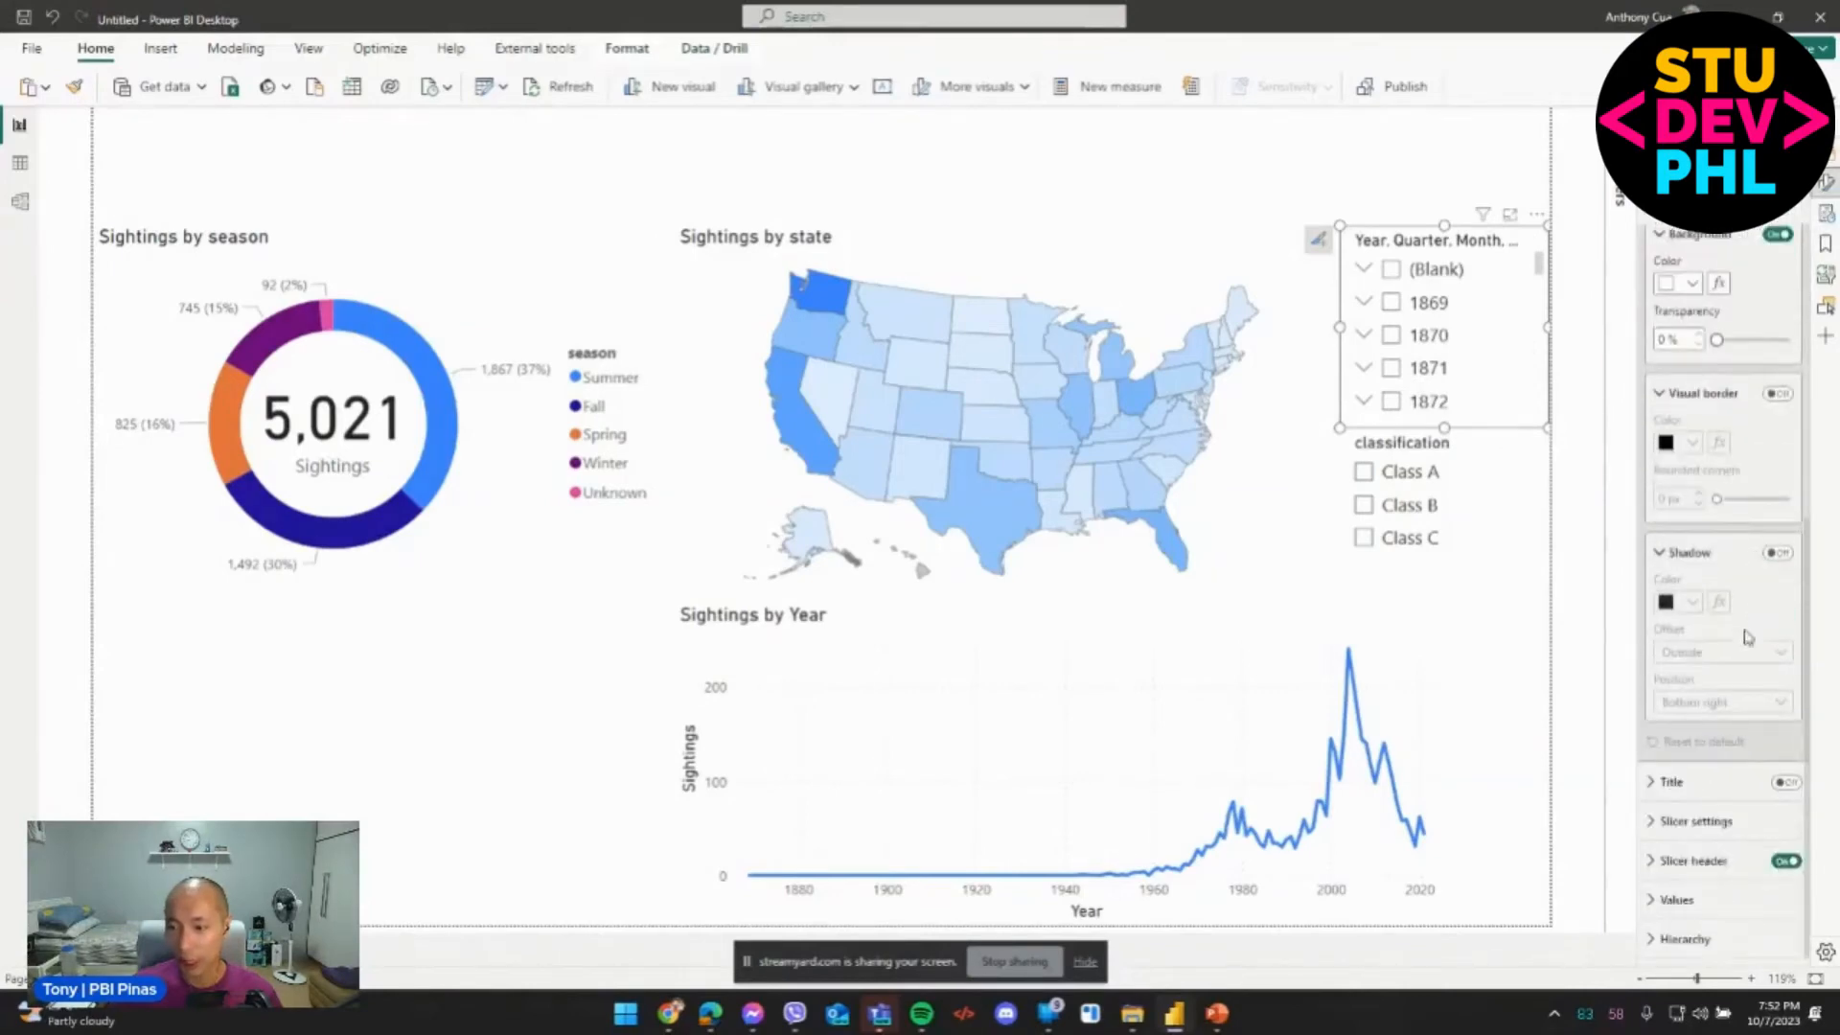
{"action": "left_click", "coordinate": [1715, 822]}
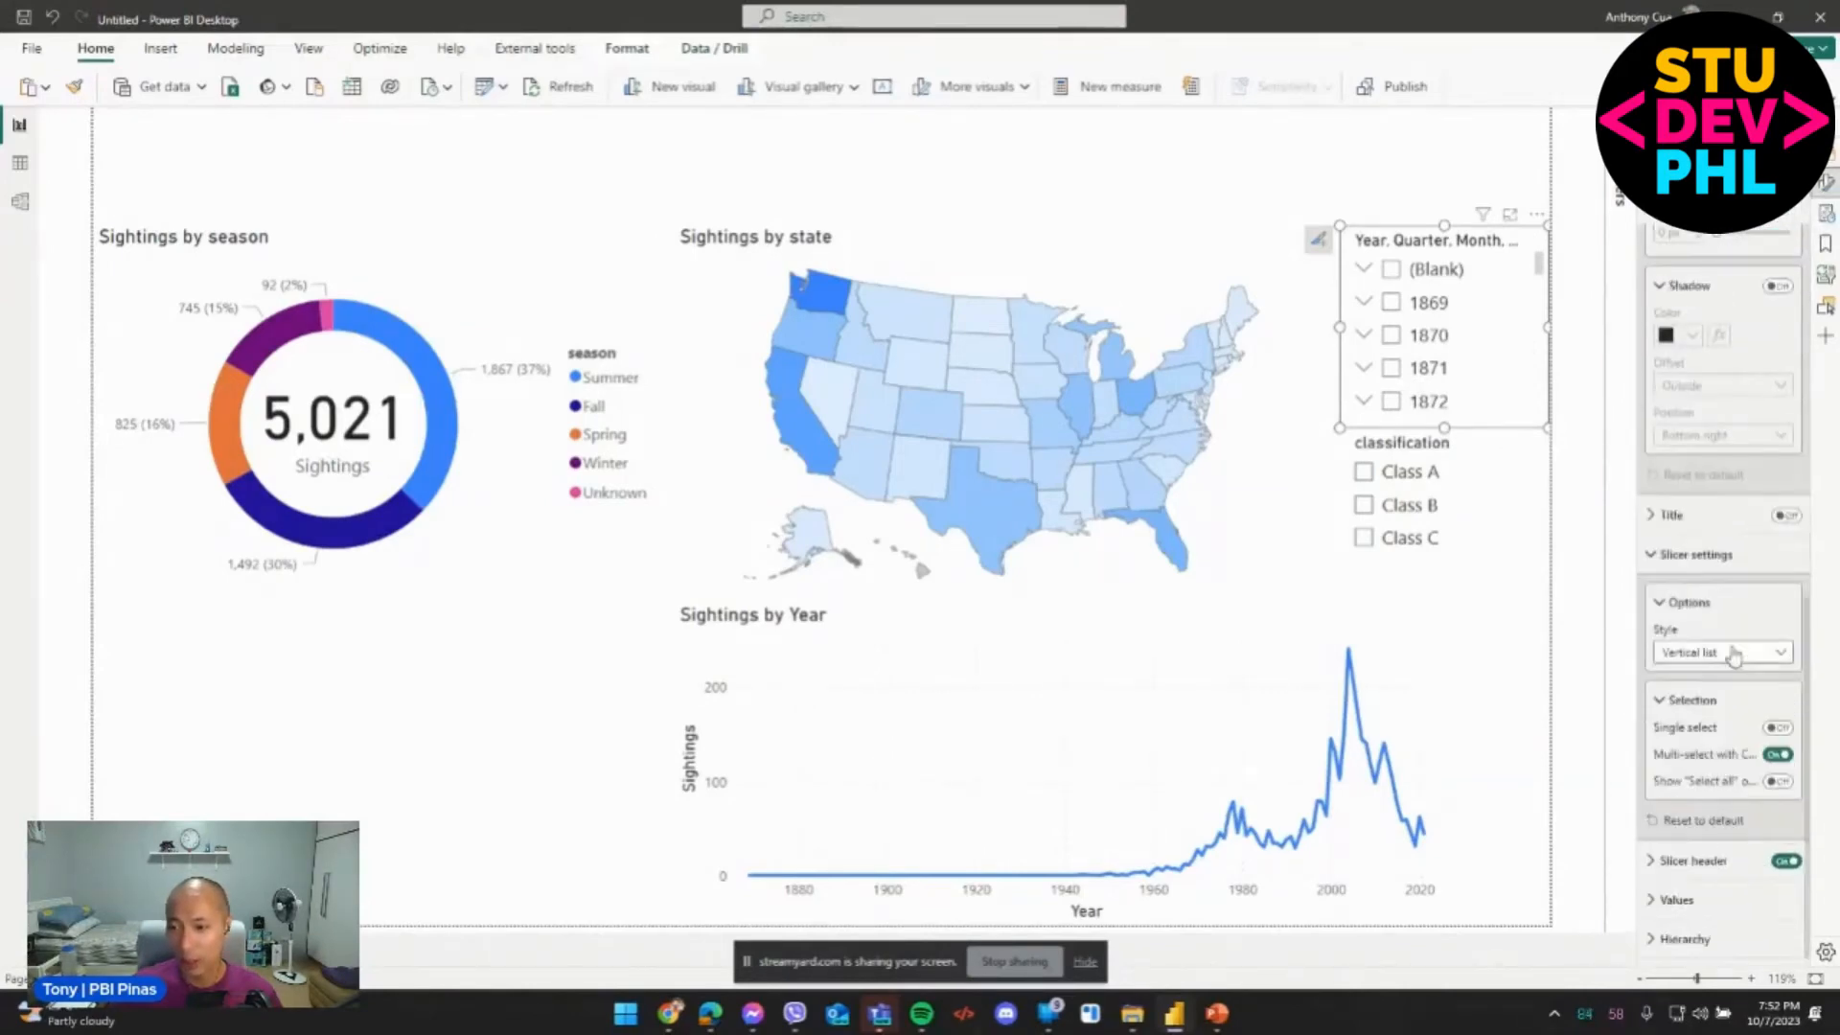
{"action": "left_click", "coordinate": [1730, 654]}
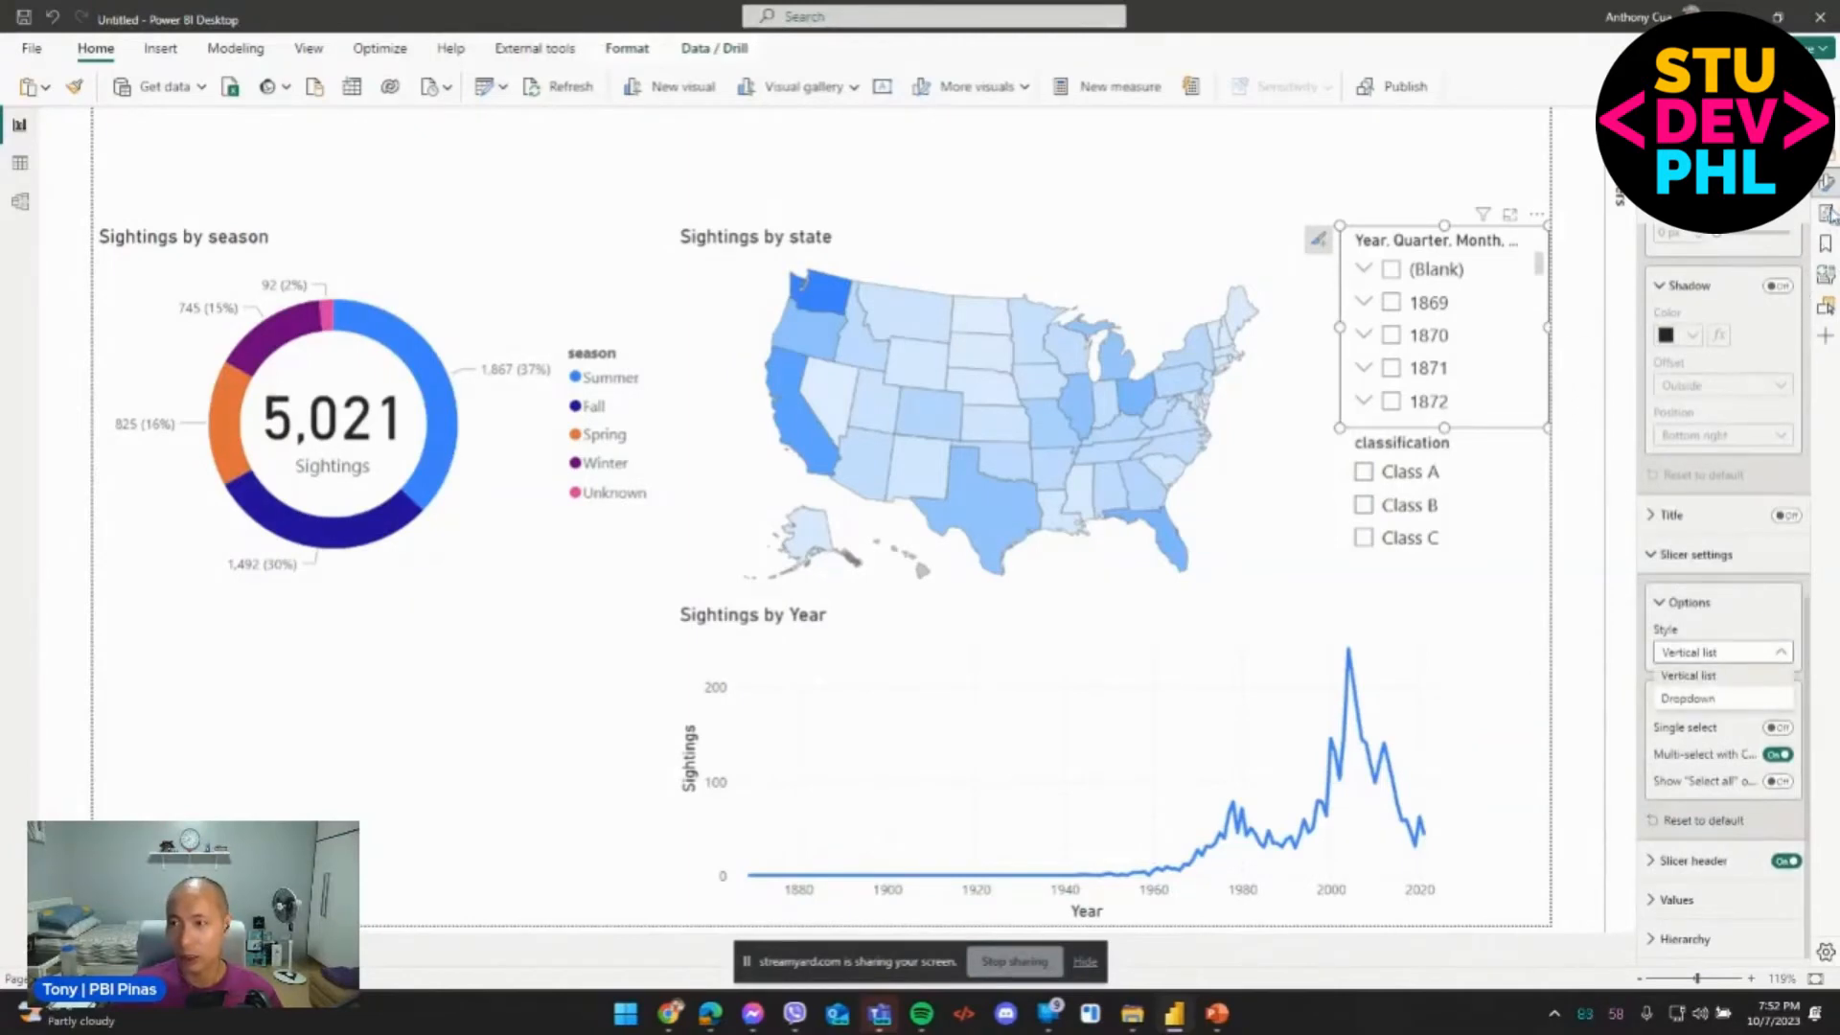
{"action": "left_click", "coordinate": [1826, 120]}
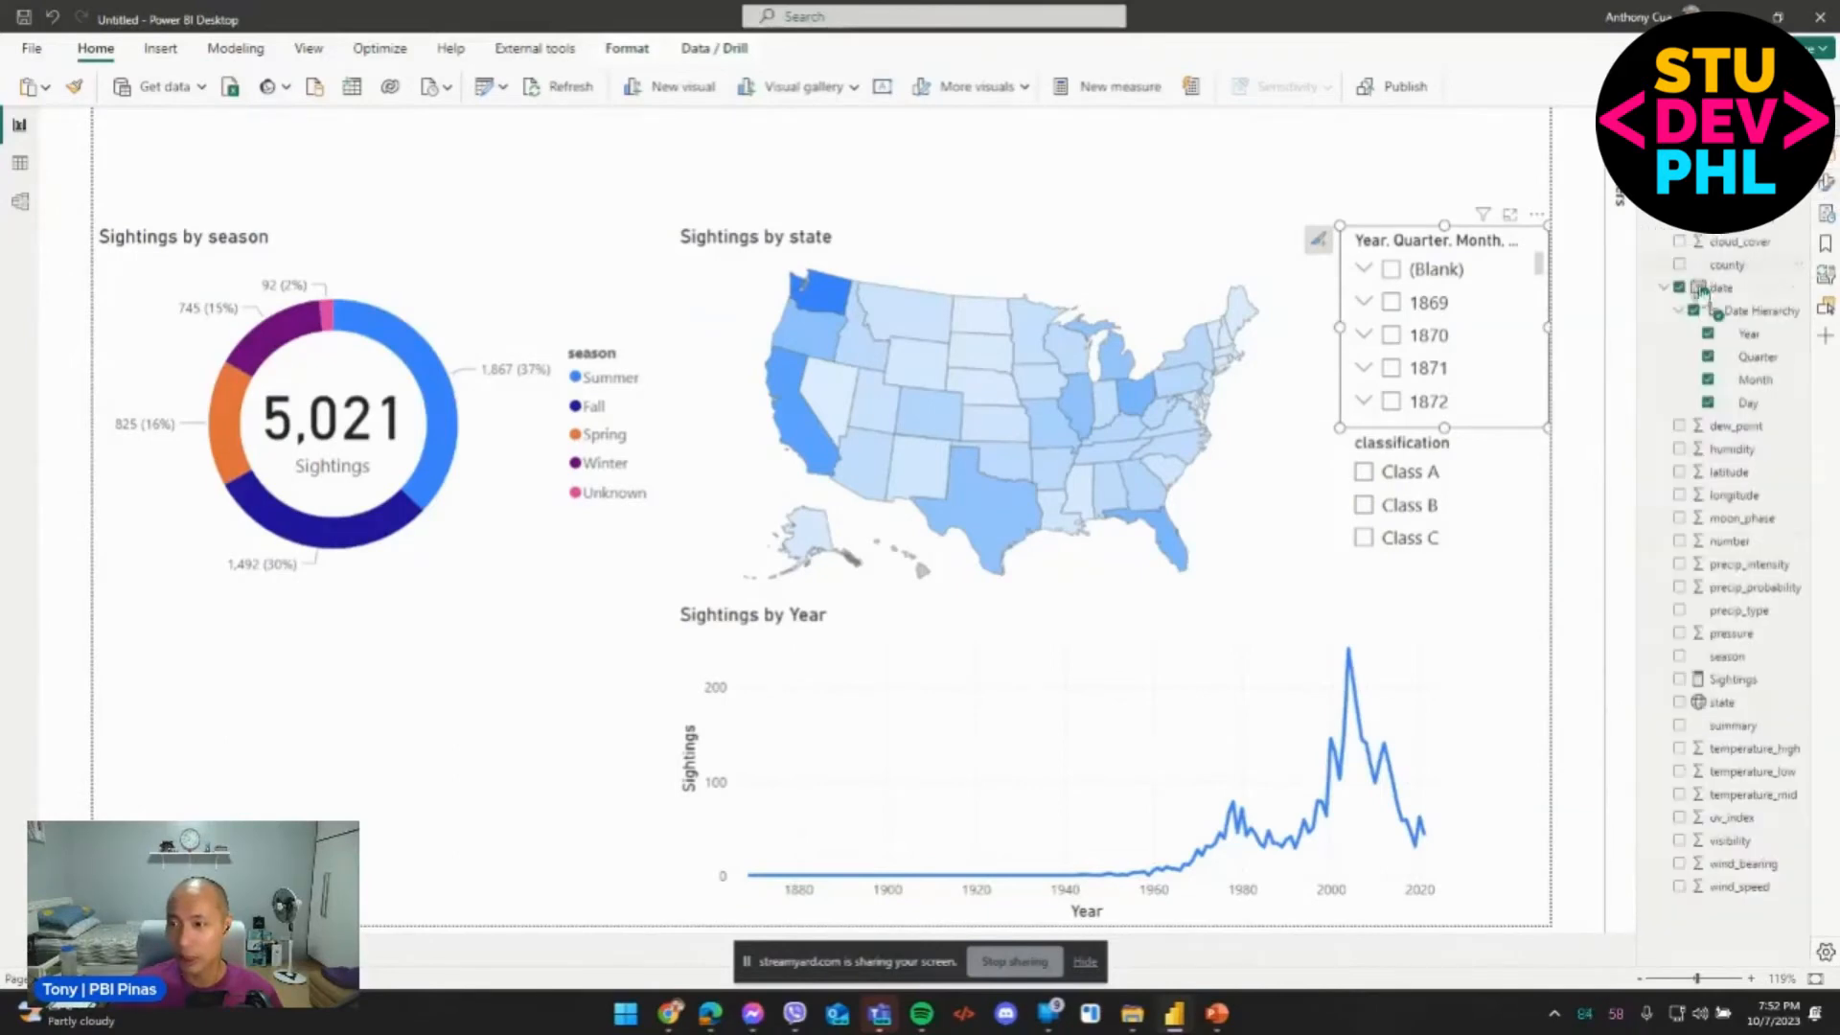
{"action": "left_click", "coordinate": [1711, 312]}
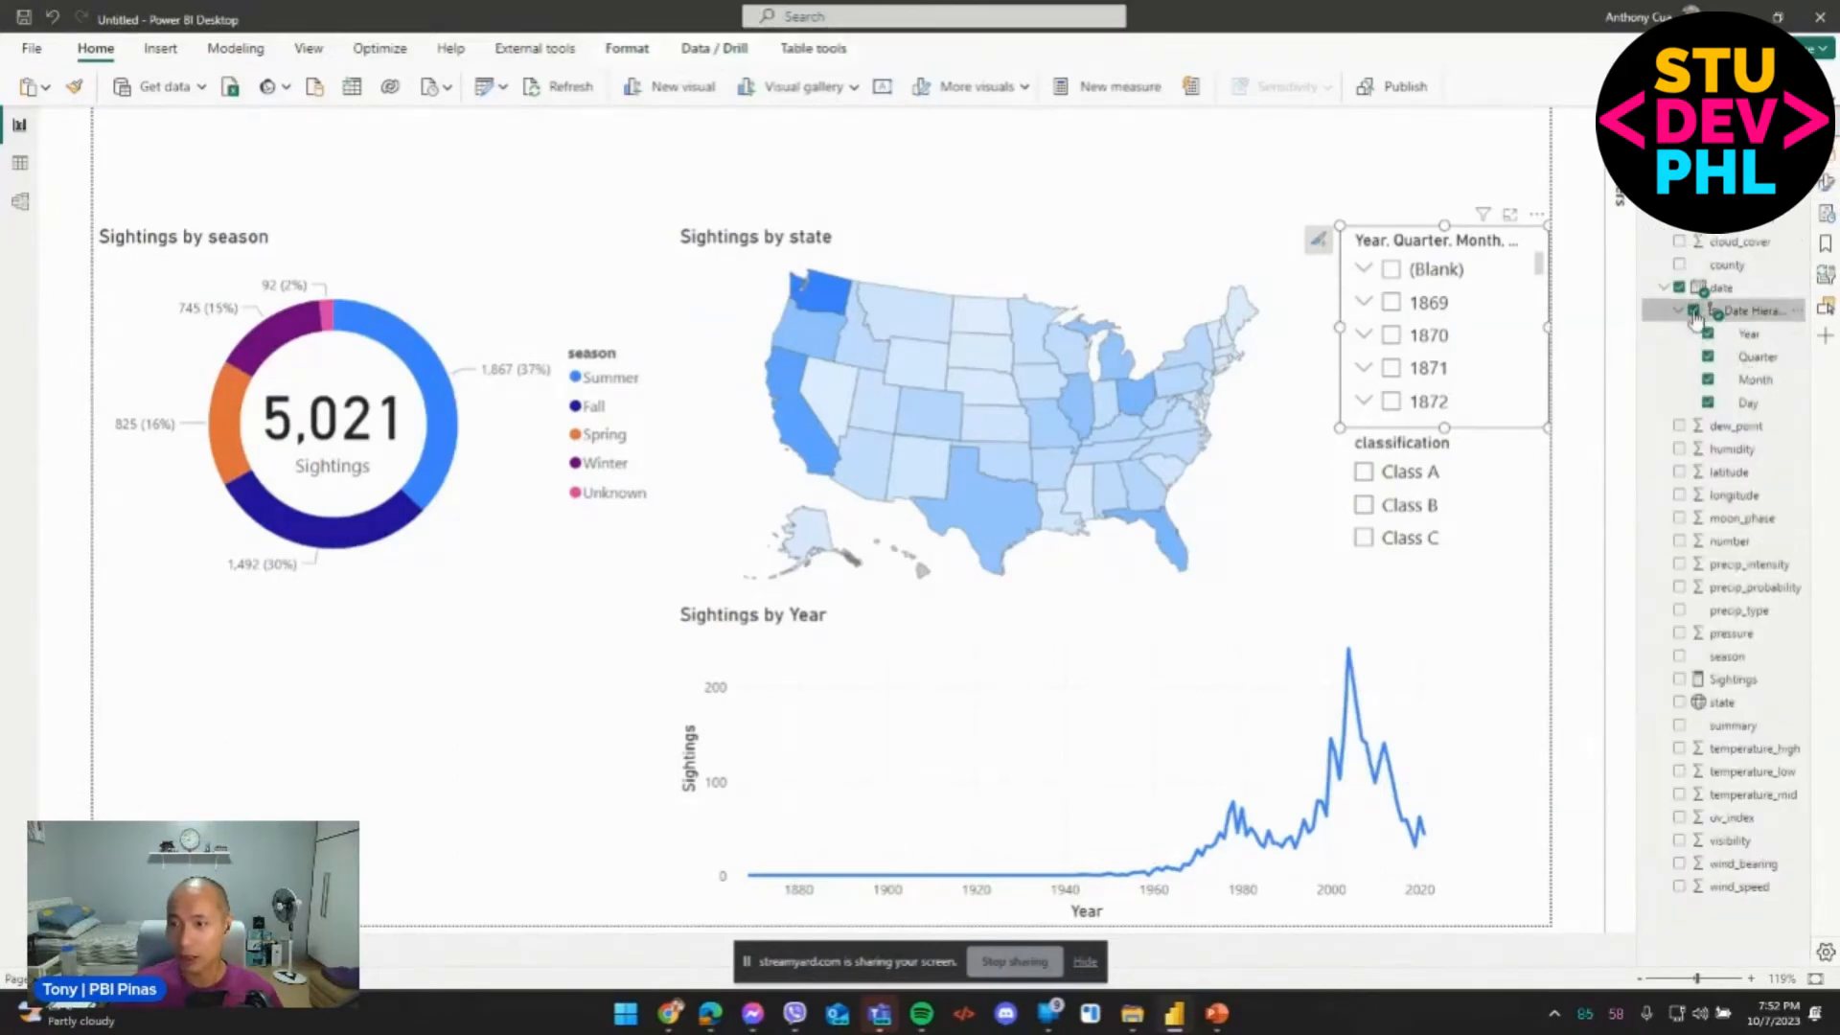
{"action": "left_click", "coordinate": [1693, 313]}
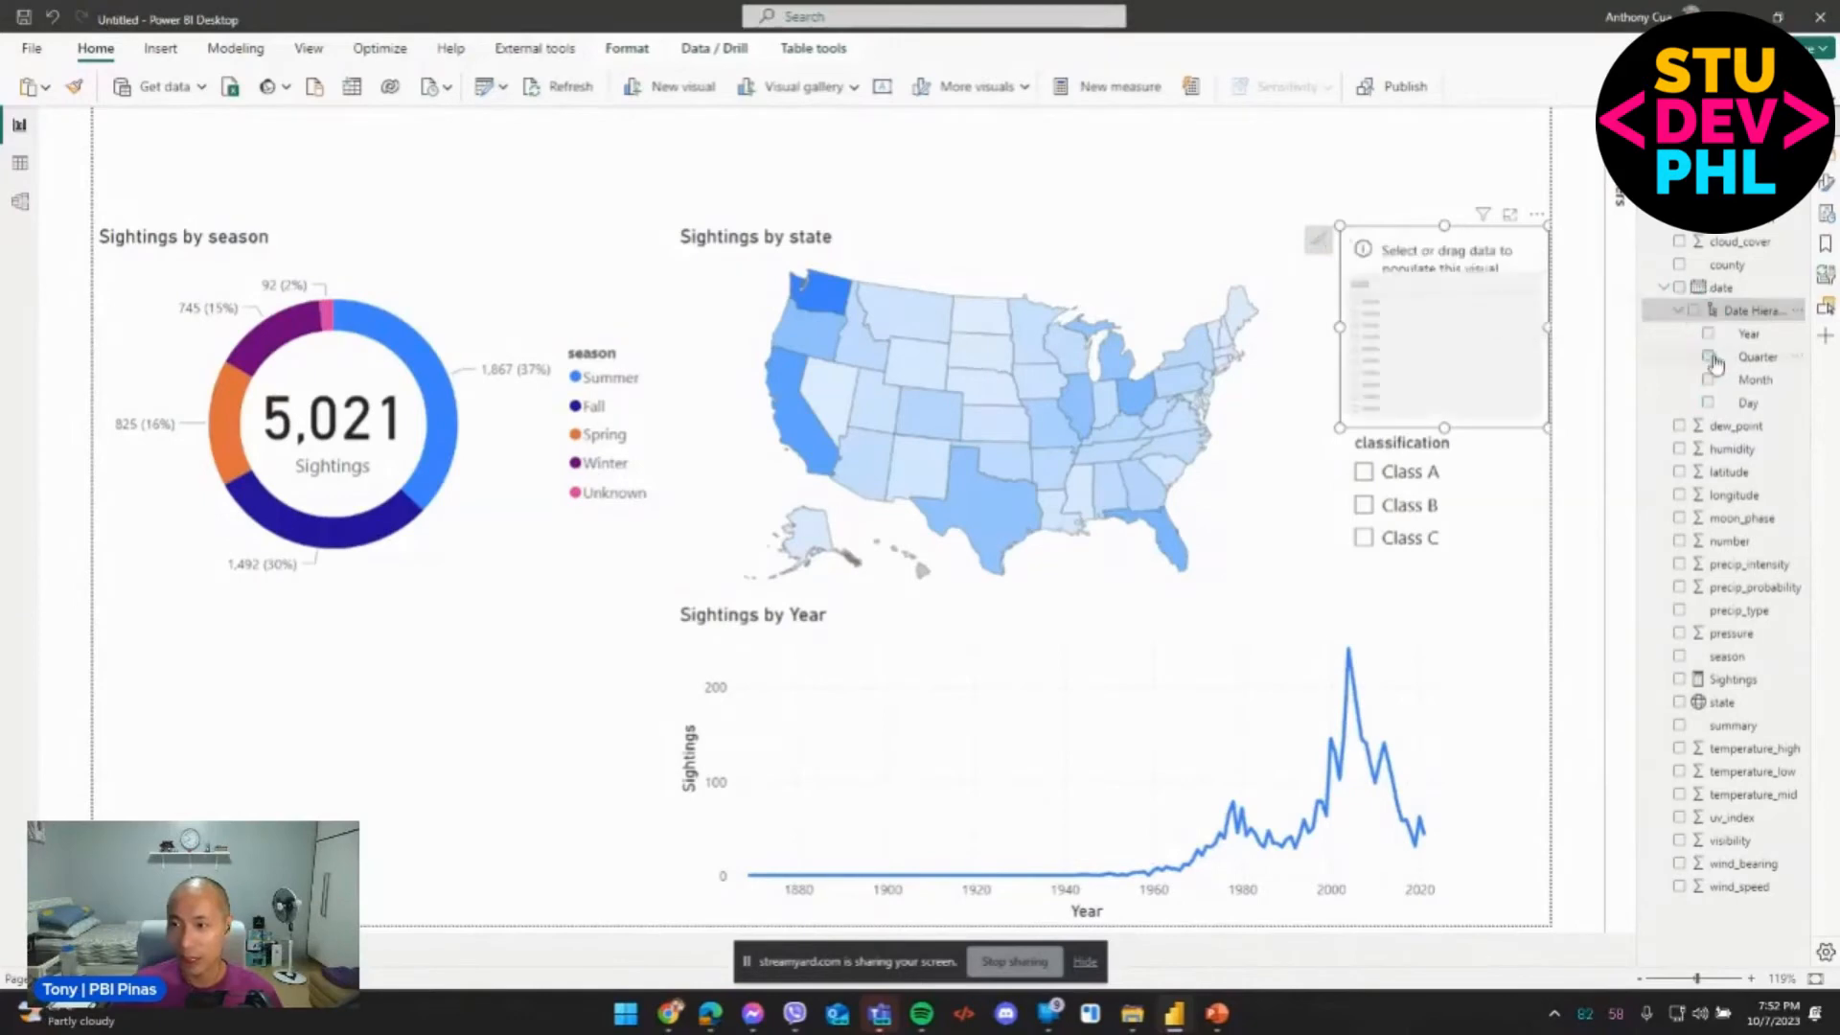
{"action": "left_click", "coordinate": [1679, 287]}
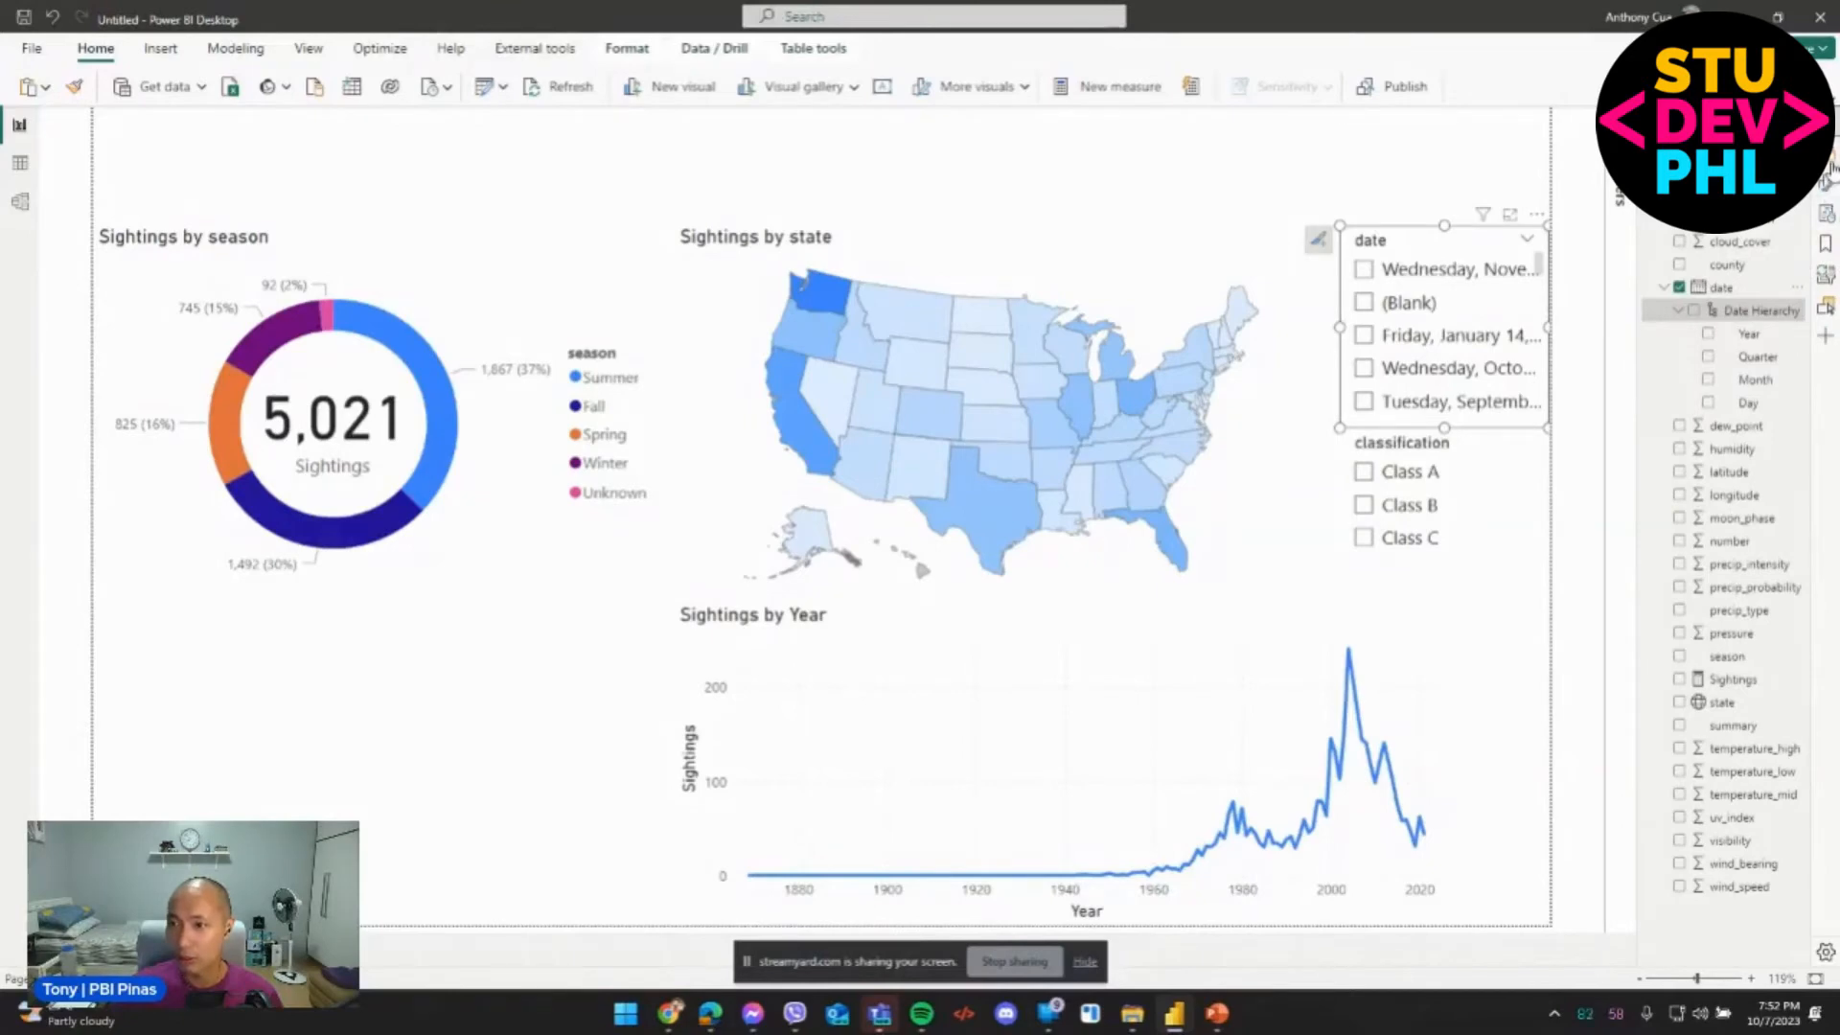
Set the date slicer's style to Between.
{"action": "left_click", "coordinate": [1828, 196]}
{"action": "scroll", "coordinate": [1732, 616], "scroll_direction": "down", "scroll_amount": 5}
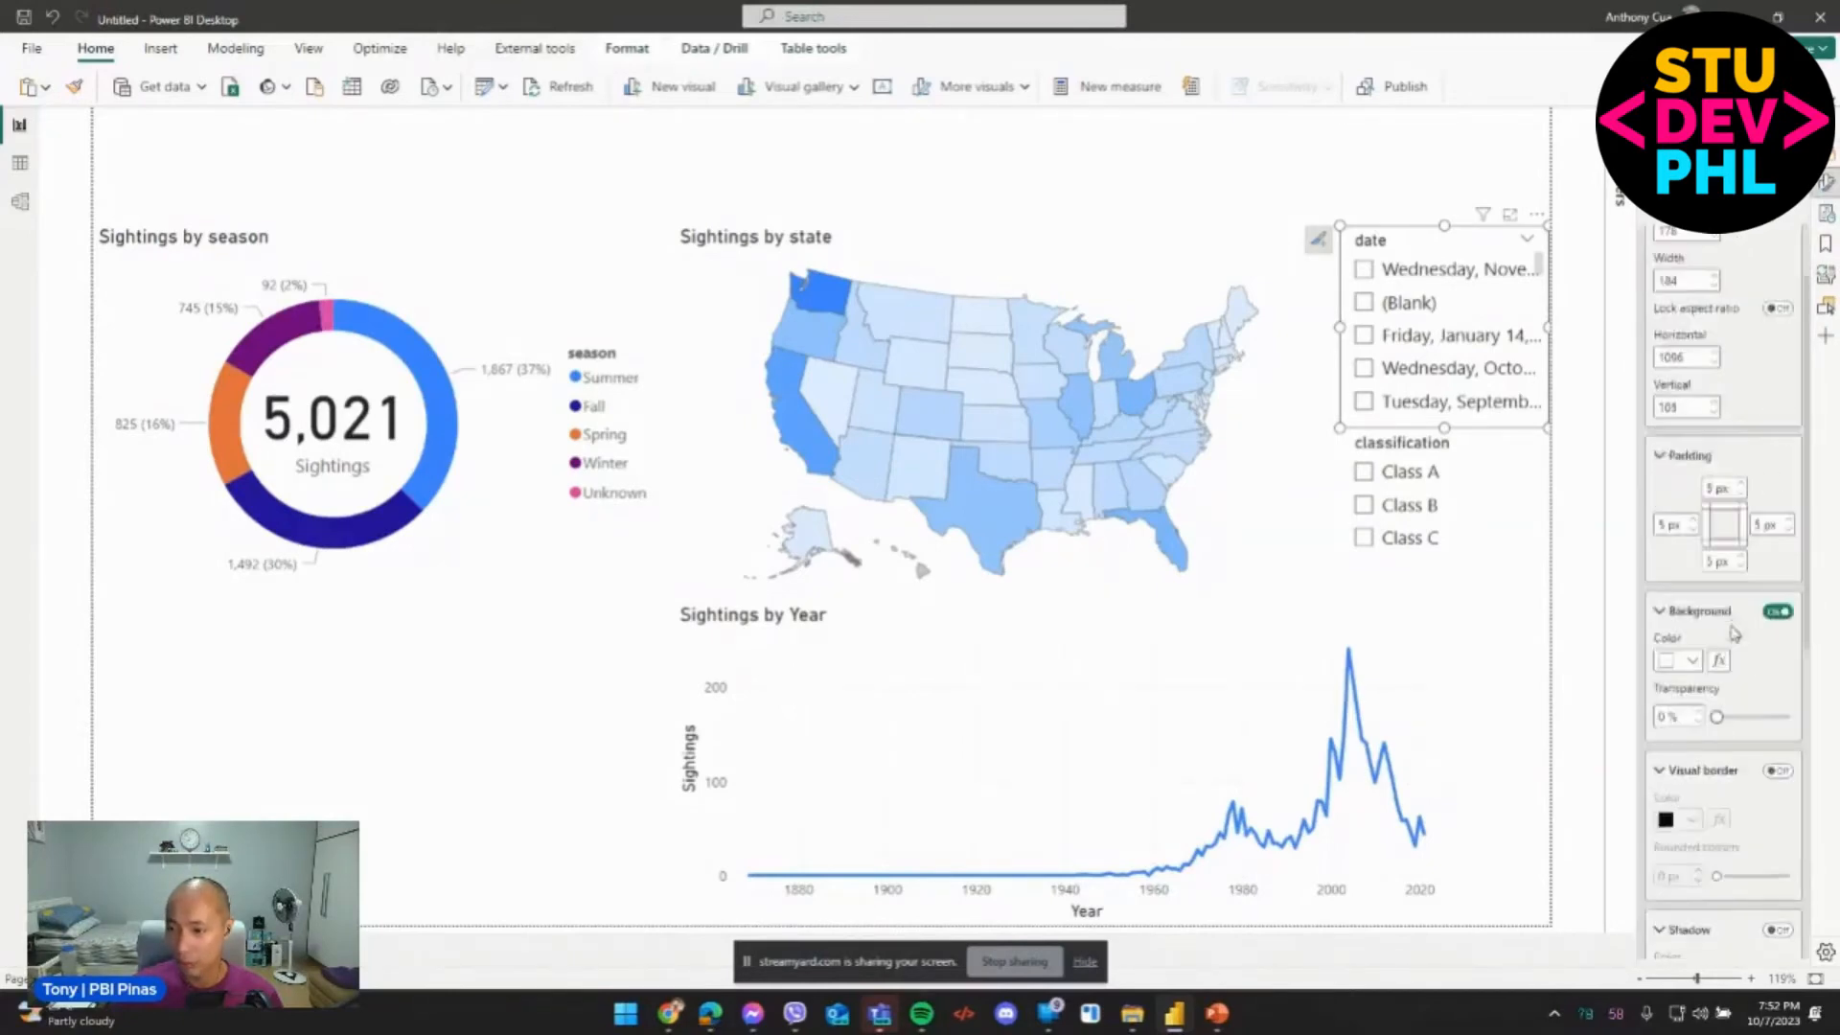
{"action": "scroll", "coordinate": [1733, 626], "scroll_direction": "down", "scroll_amount": 3}
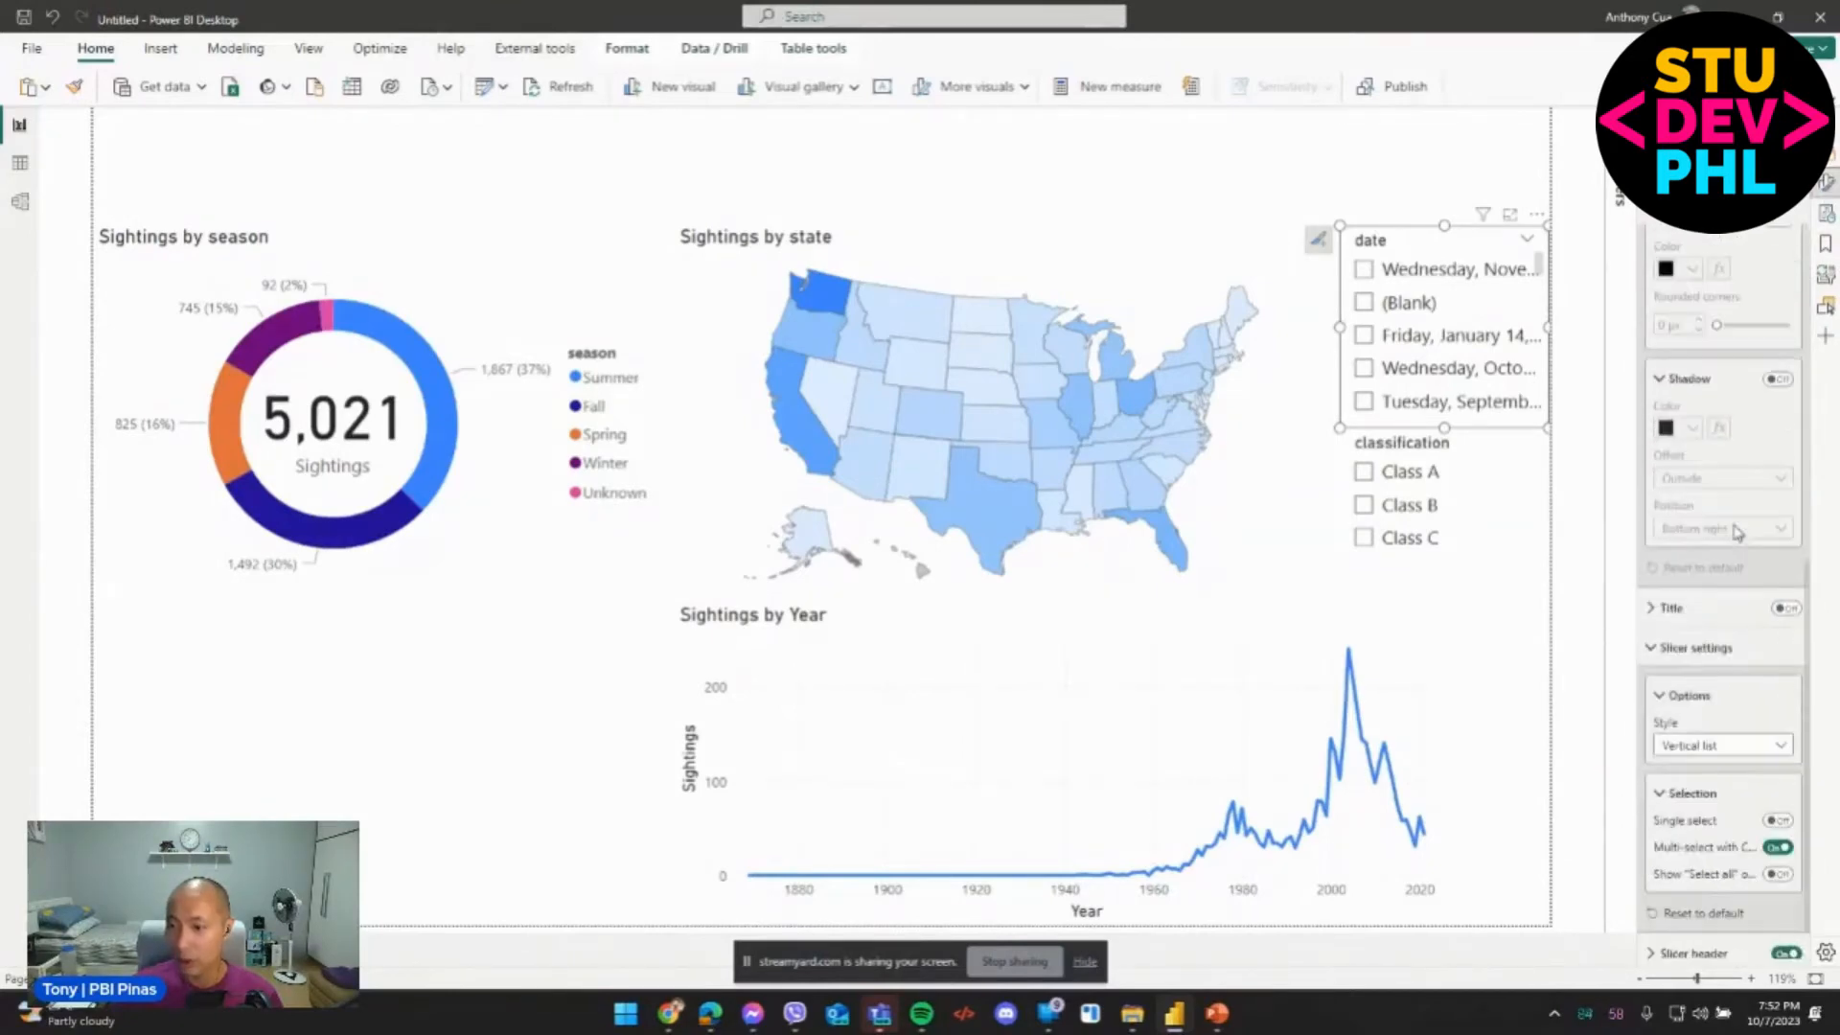
{"action": "left_click", "coordinate": [1732, 745]}
{"action": "left_click", "coordinate": [1683, 814]}
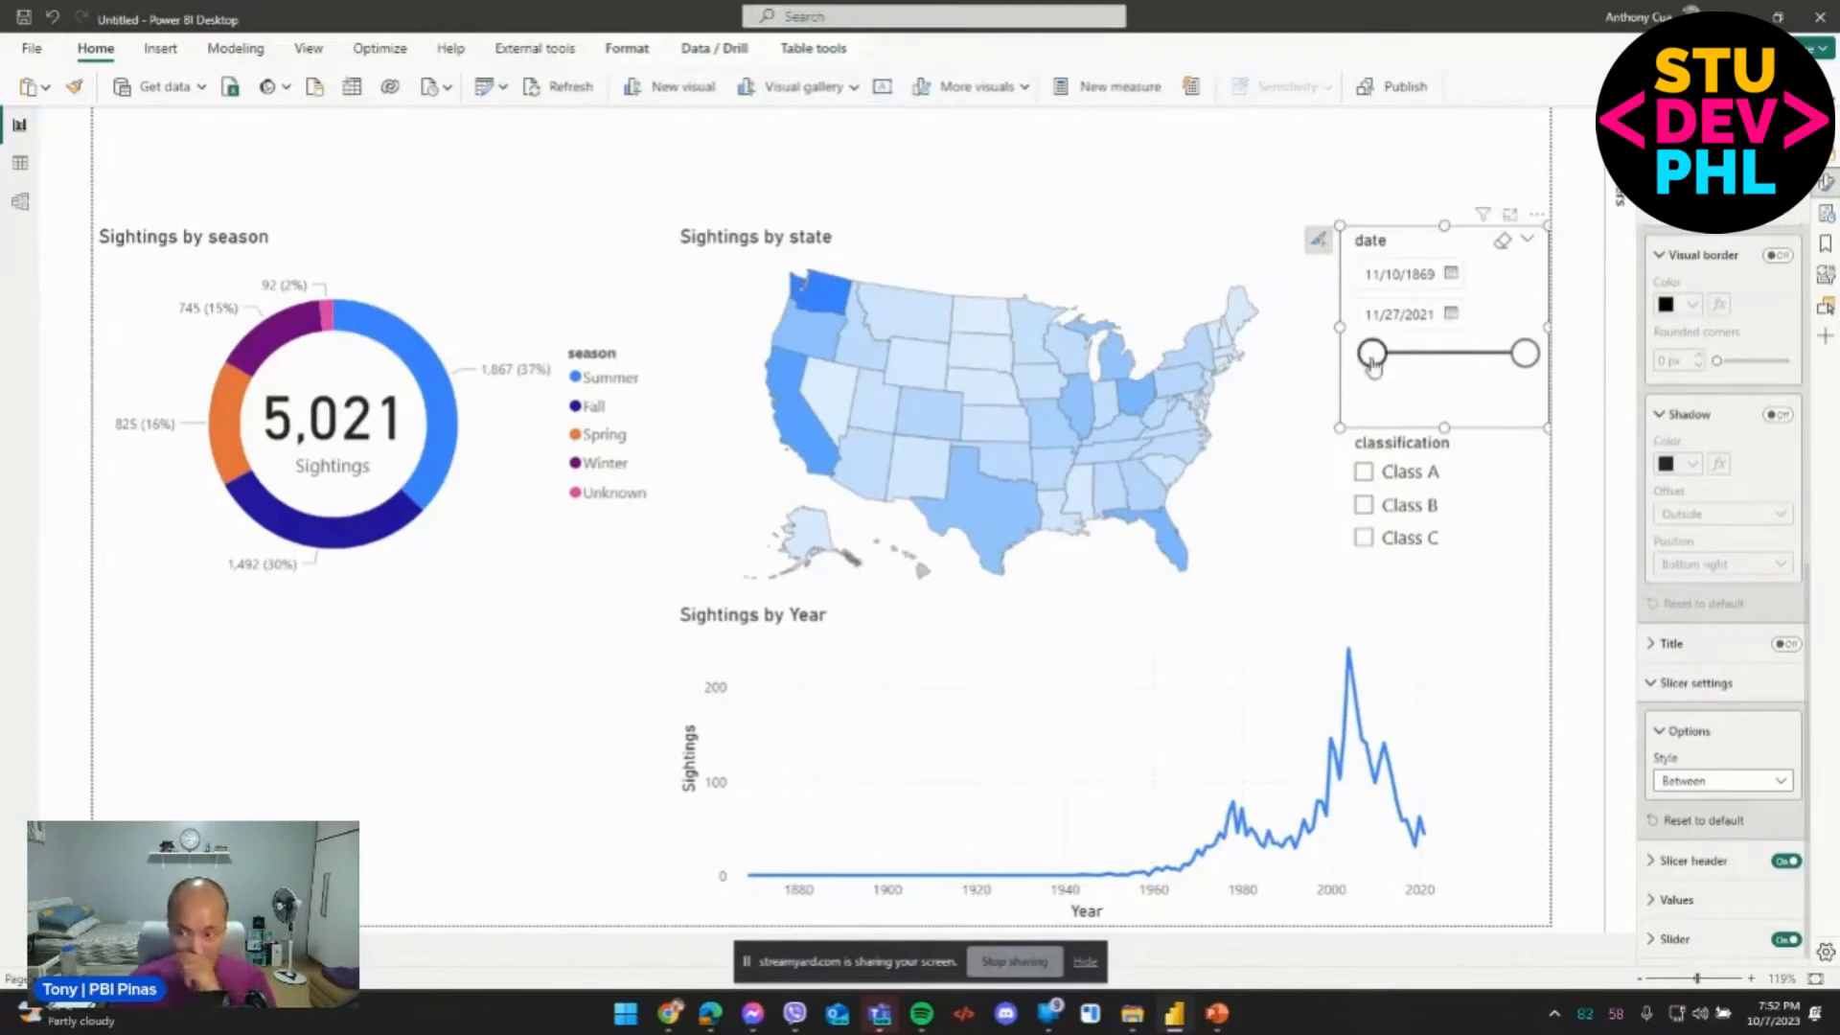
Explore the date slicer's start-date calendar, and narrow the range to start at 8/31/1995.
{"action": "left_click", "coordinate": [1449, 280]}
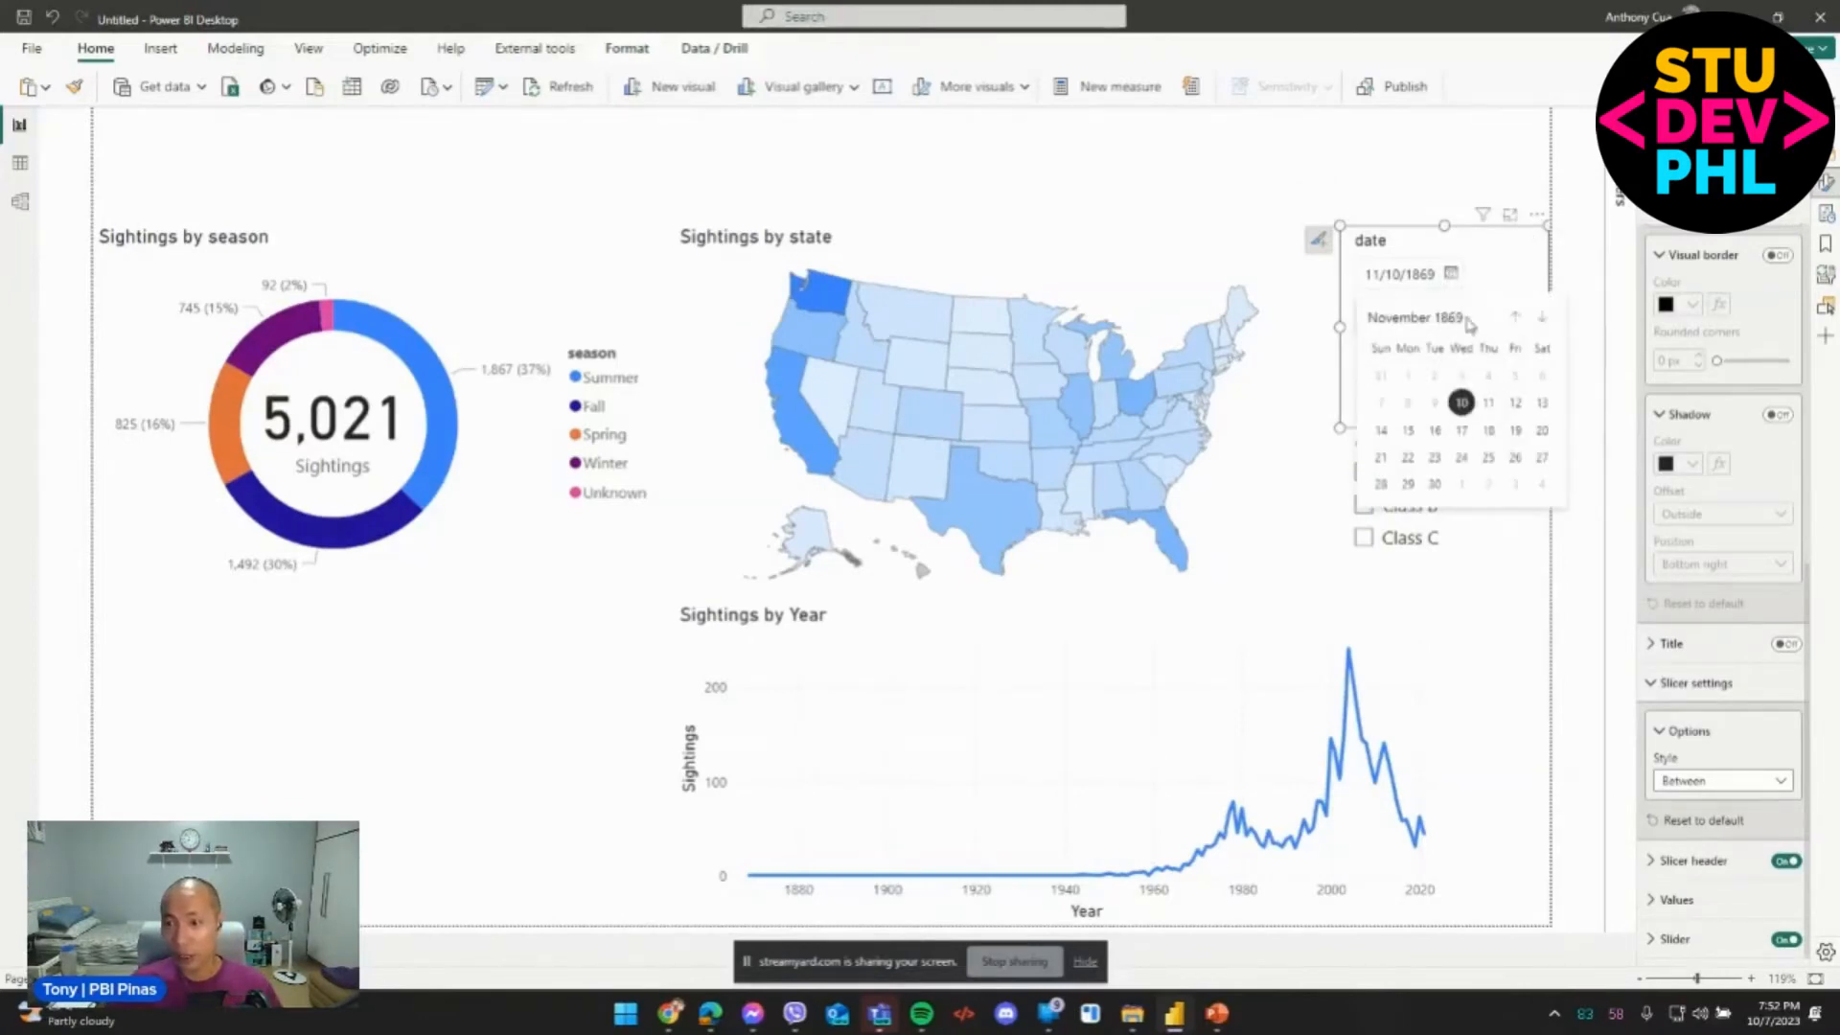
{"action": "left_click", "coordinate": [1416, 318]}
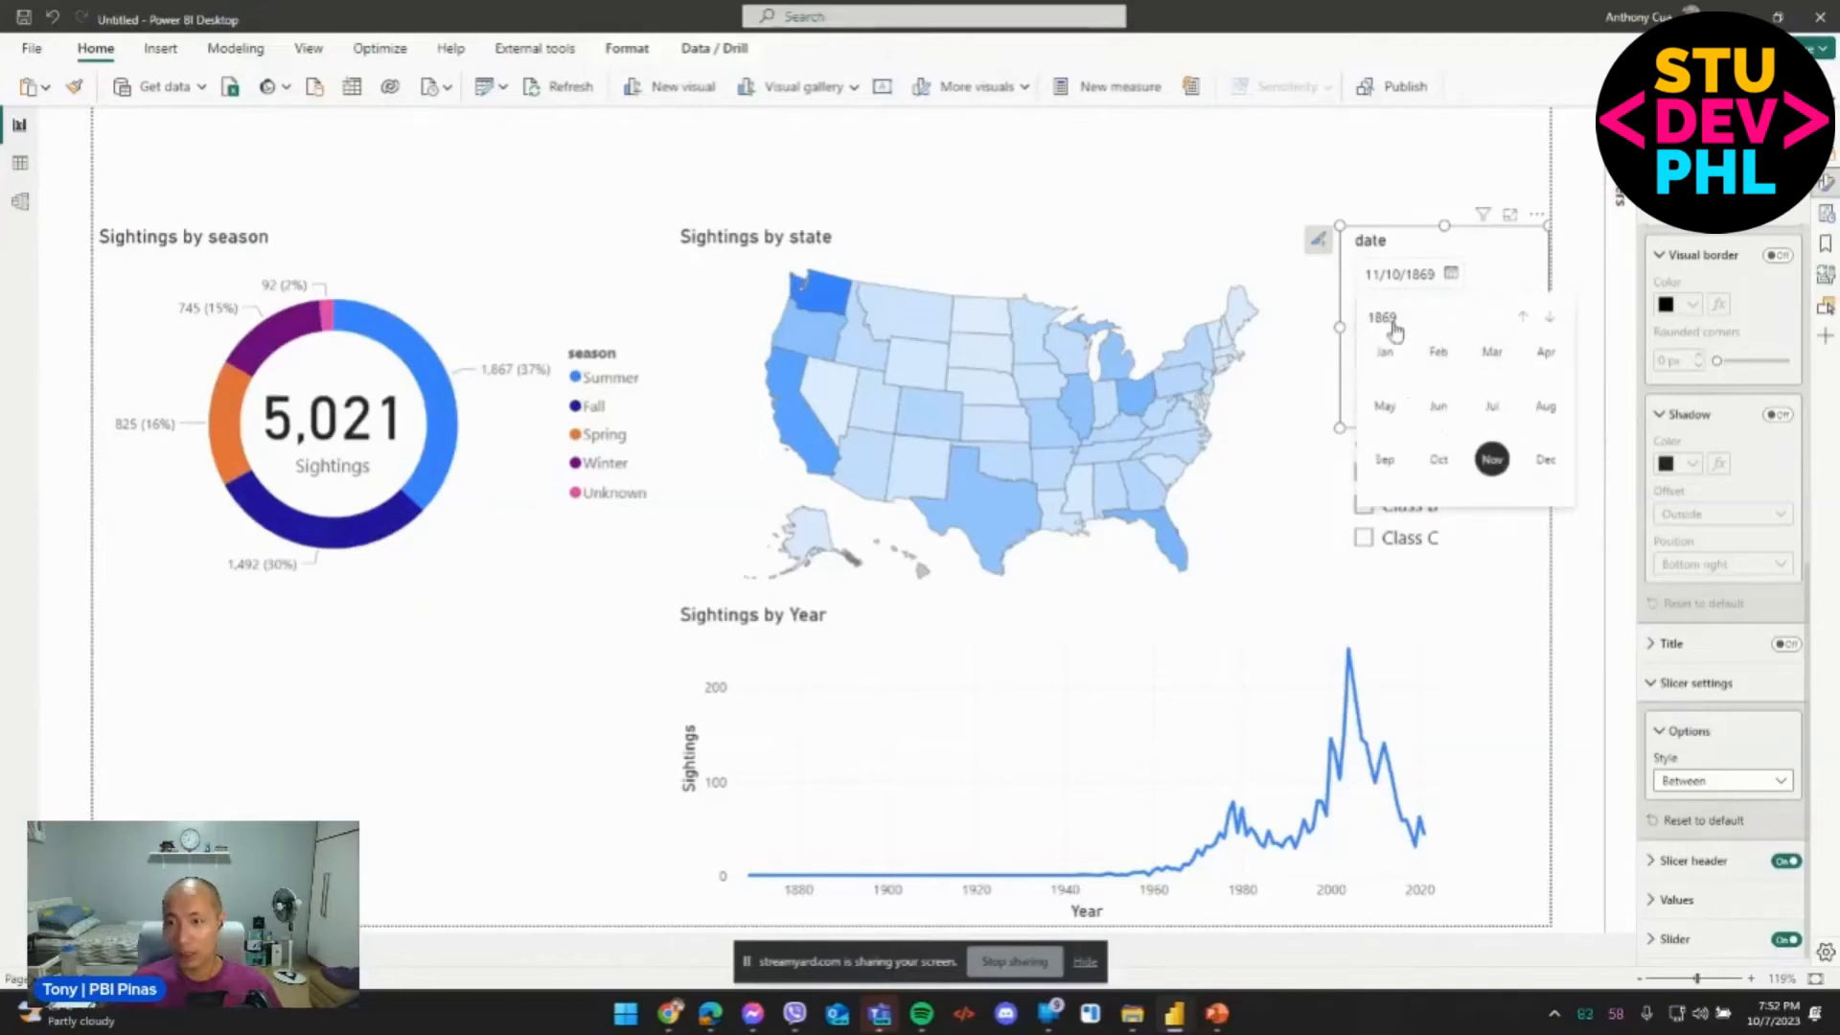
{"action": "double_click", "coordinate": [1550, 318]}
{"action": "left_click", "coordinate": [1549, 319]}
{"action": "left_click", "coordinate": [1478, 279]}
{"action": "left_click_drag", "start_coordinate": [1372, 353], "coordinate": [1503, 370]}
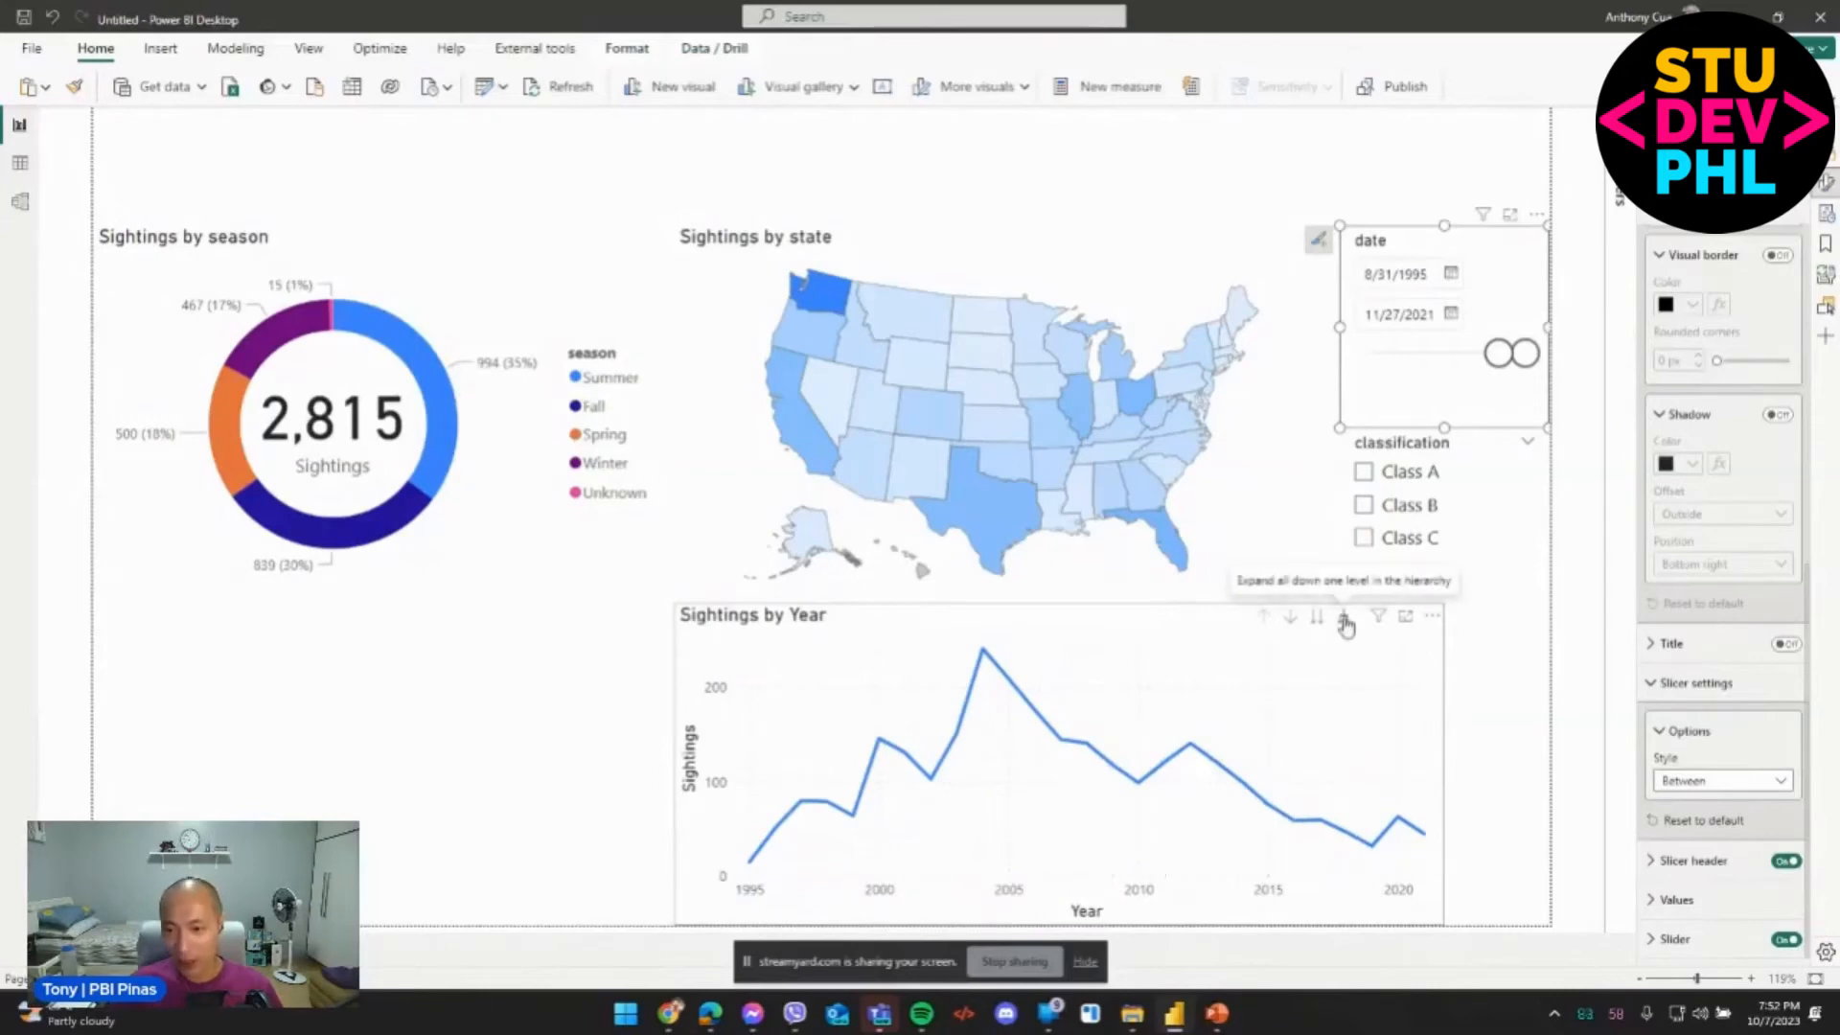
Expand the Sightings by Year line chart through the quarter and month levels down to day.
{"action": "left_click", "coordinate": [1345, 621]}
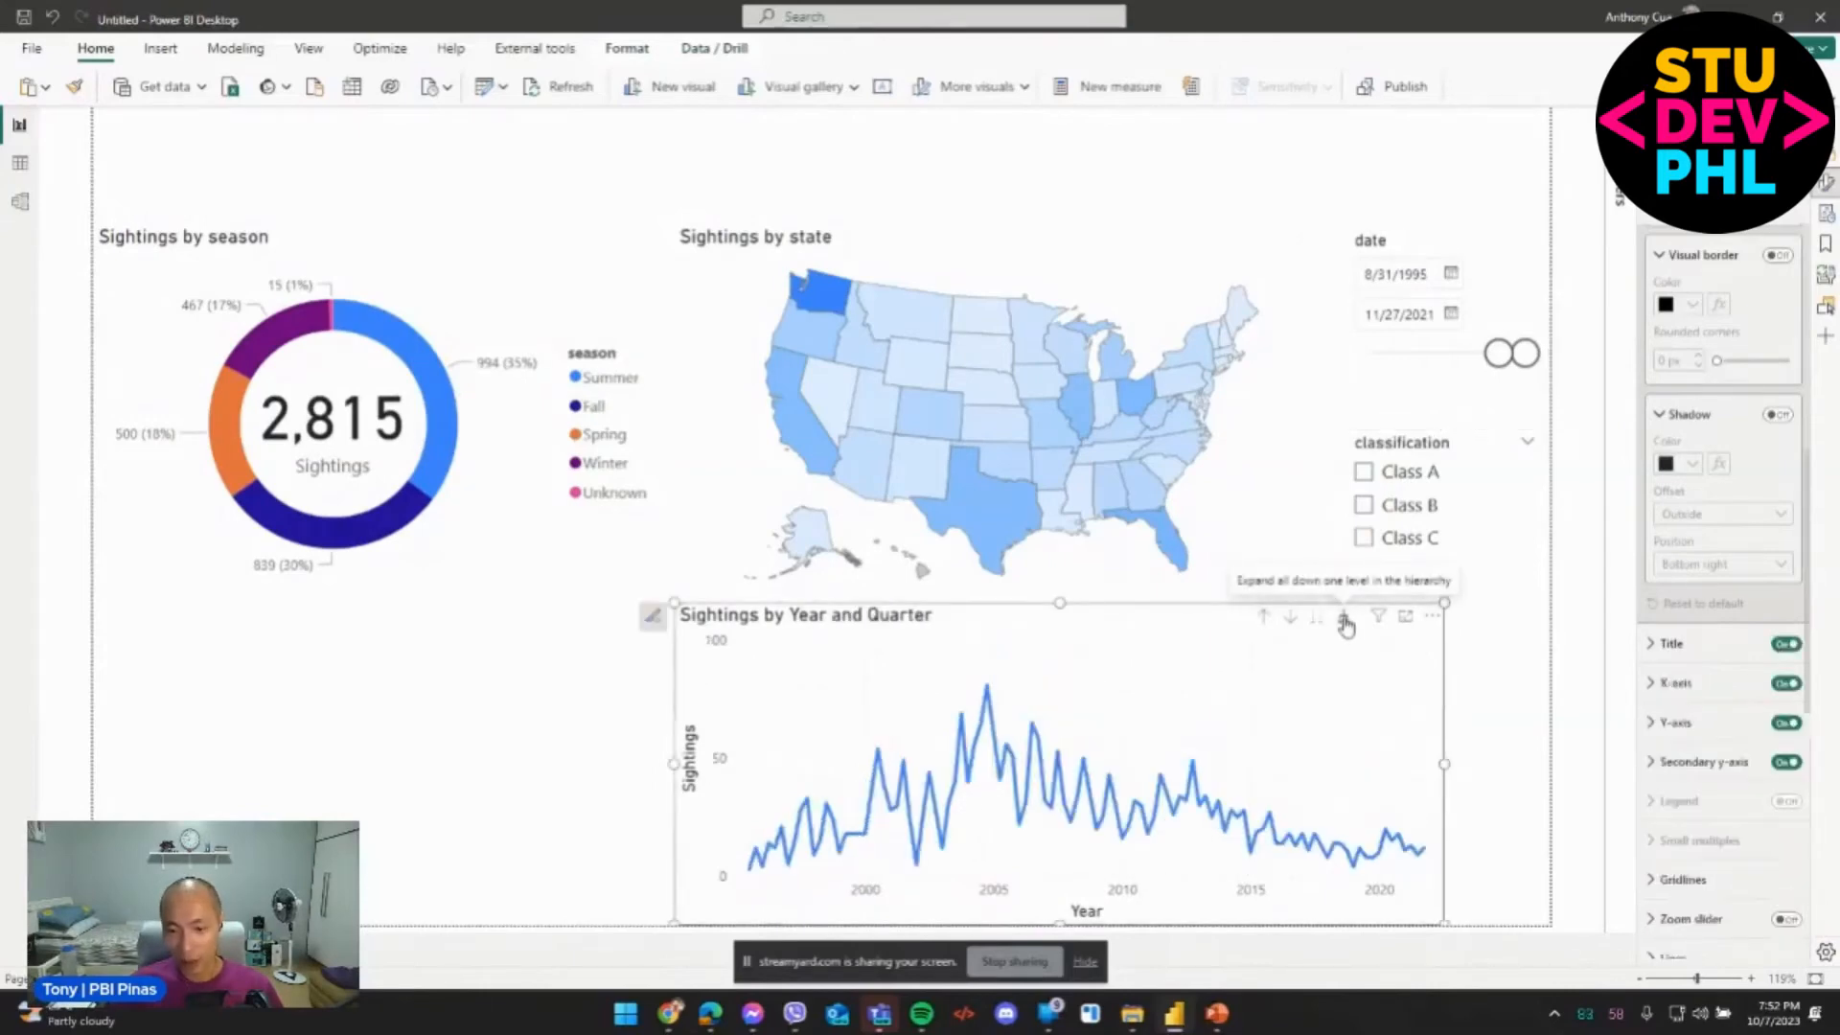
{"action": "left_click", "coordinate": [1263, 618]}
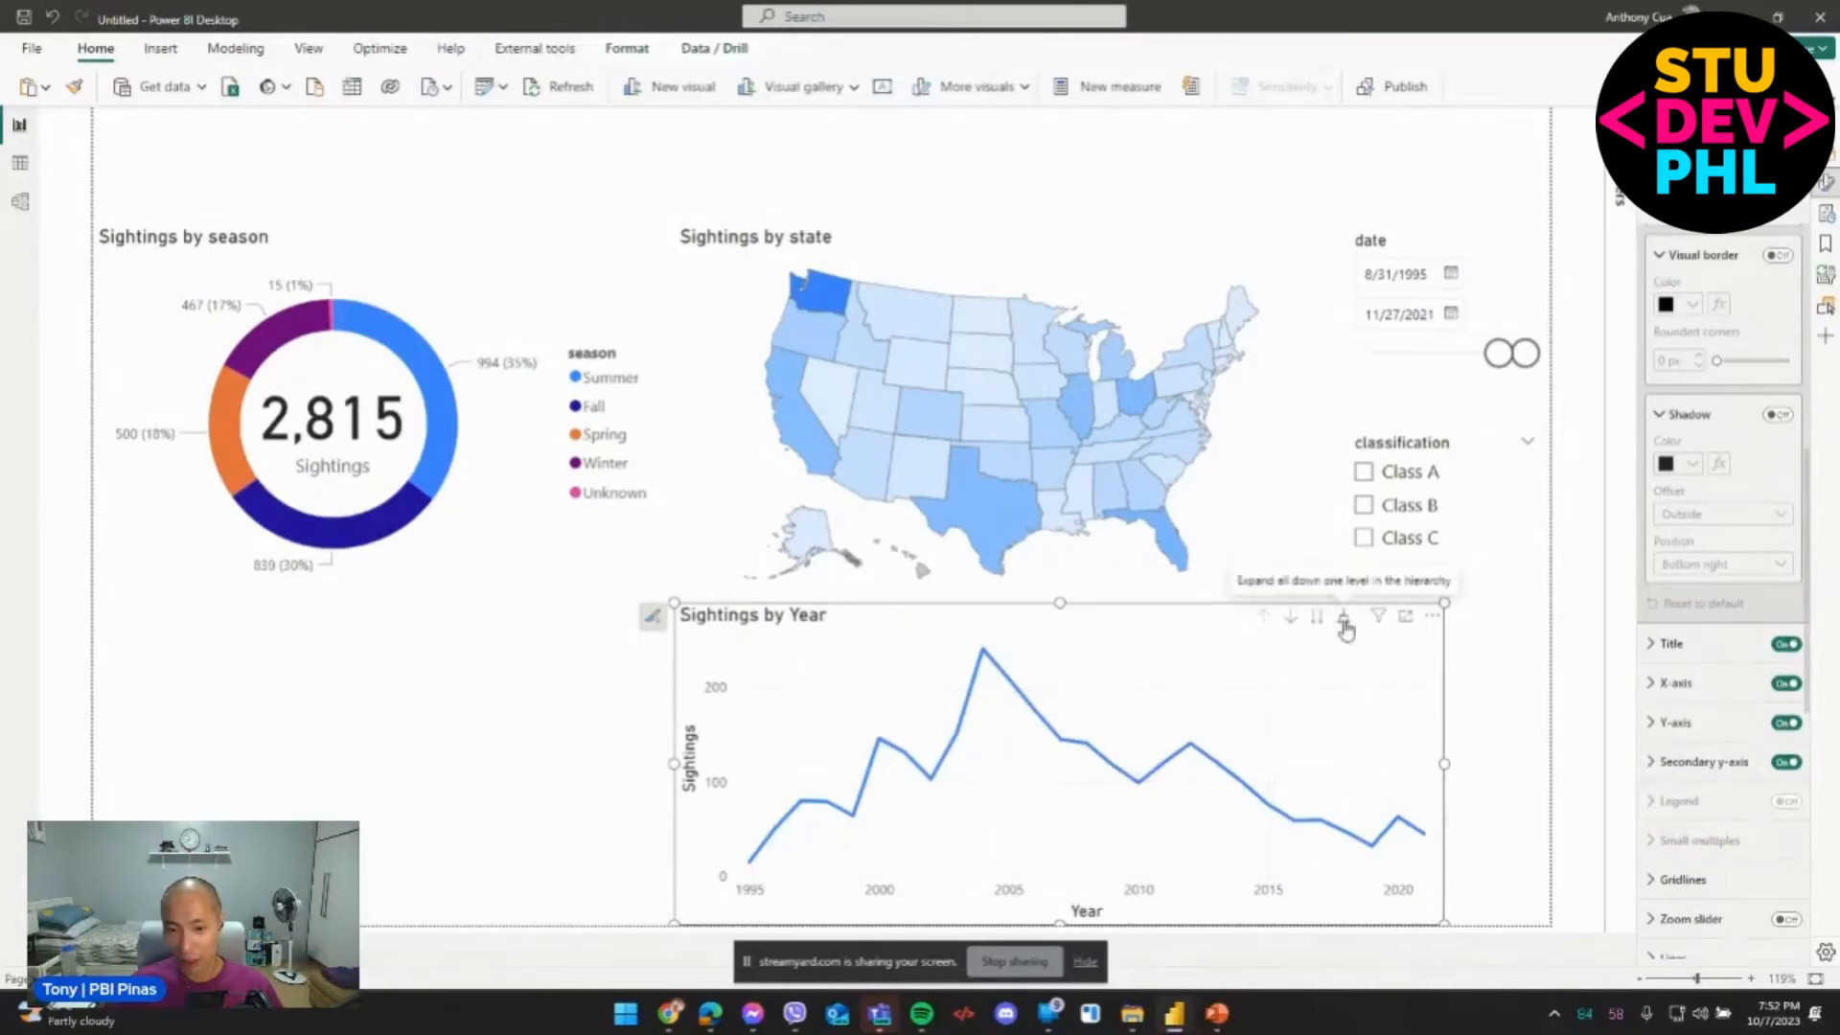
{"action": "left_click", "coordinate": [1344, 621]}
{"action": "left_click", "coordinate": [1344, 621]}
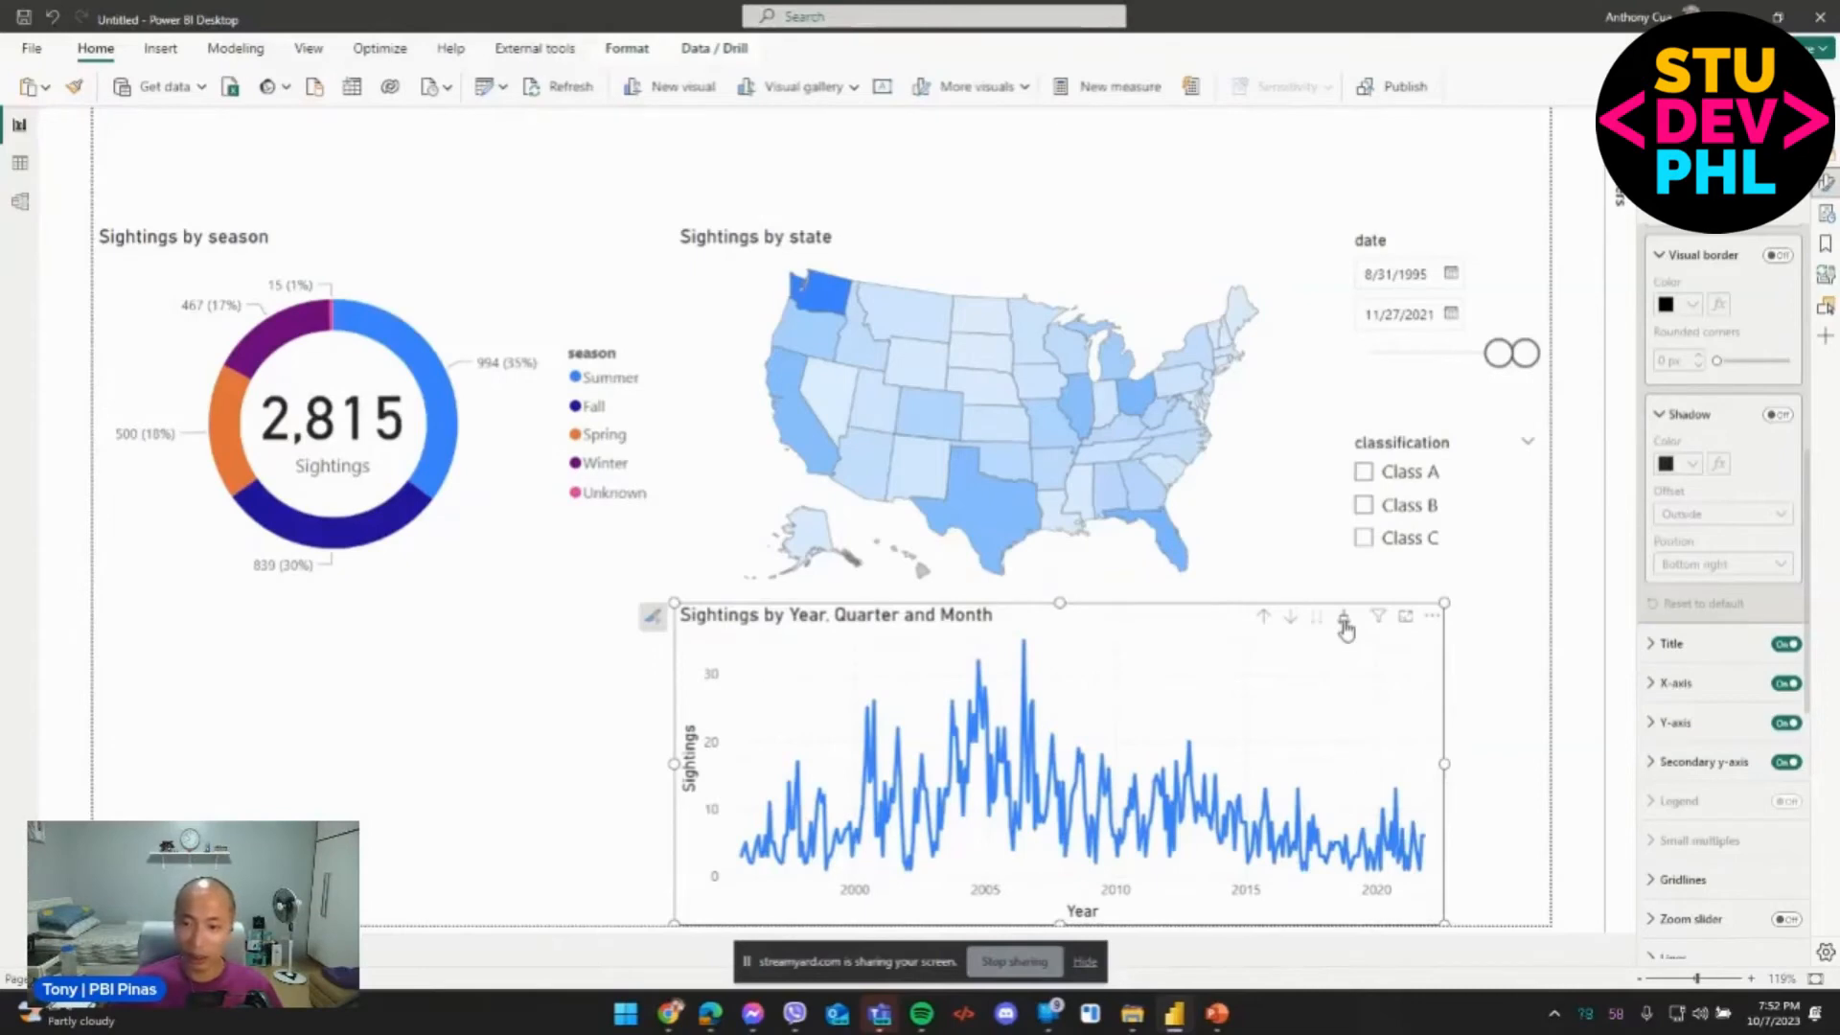
{"action": "left_click", "coordinate": [1345, 621]}
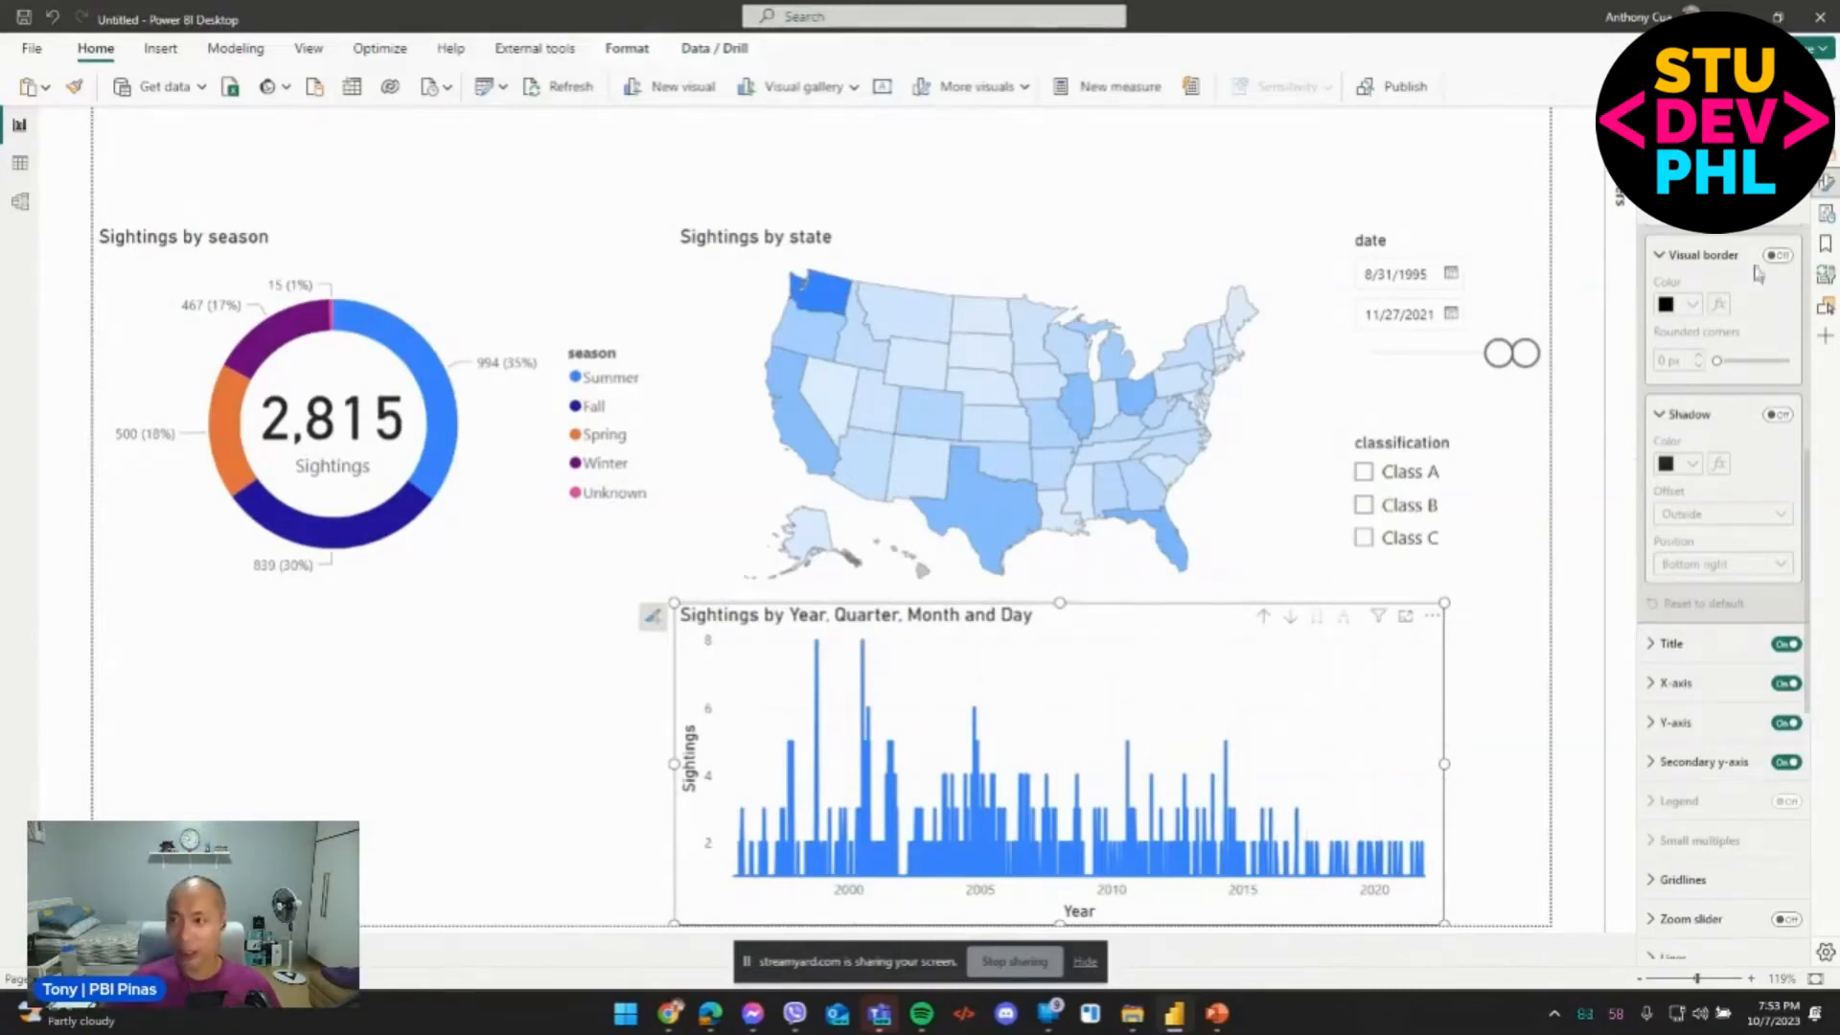
{"action": "left_click", "coordinate": [1829, 158]}
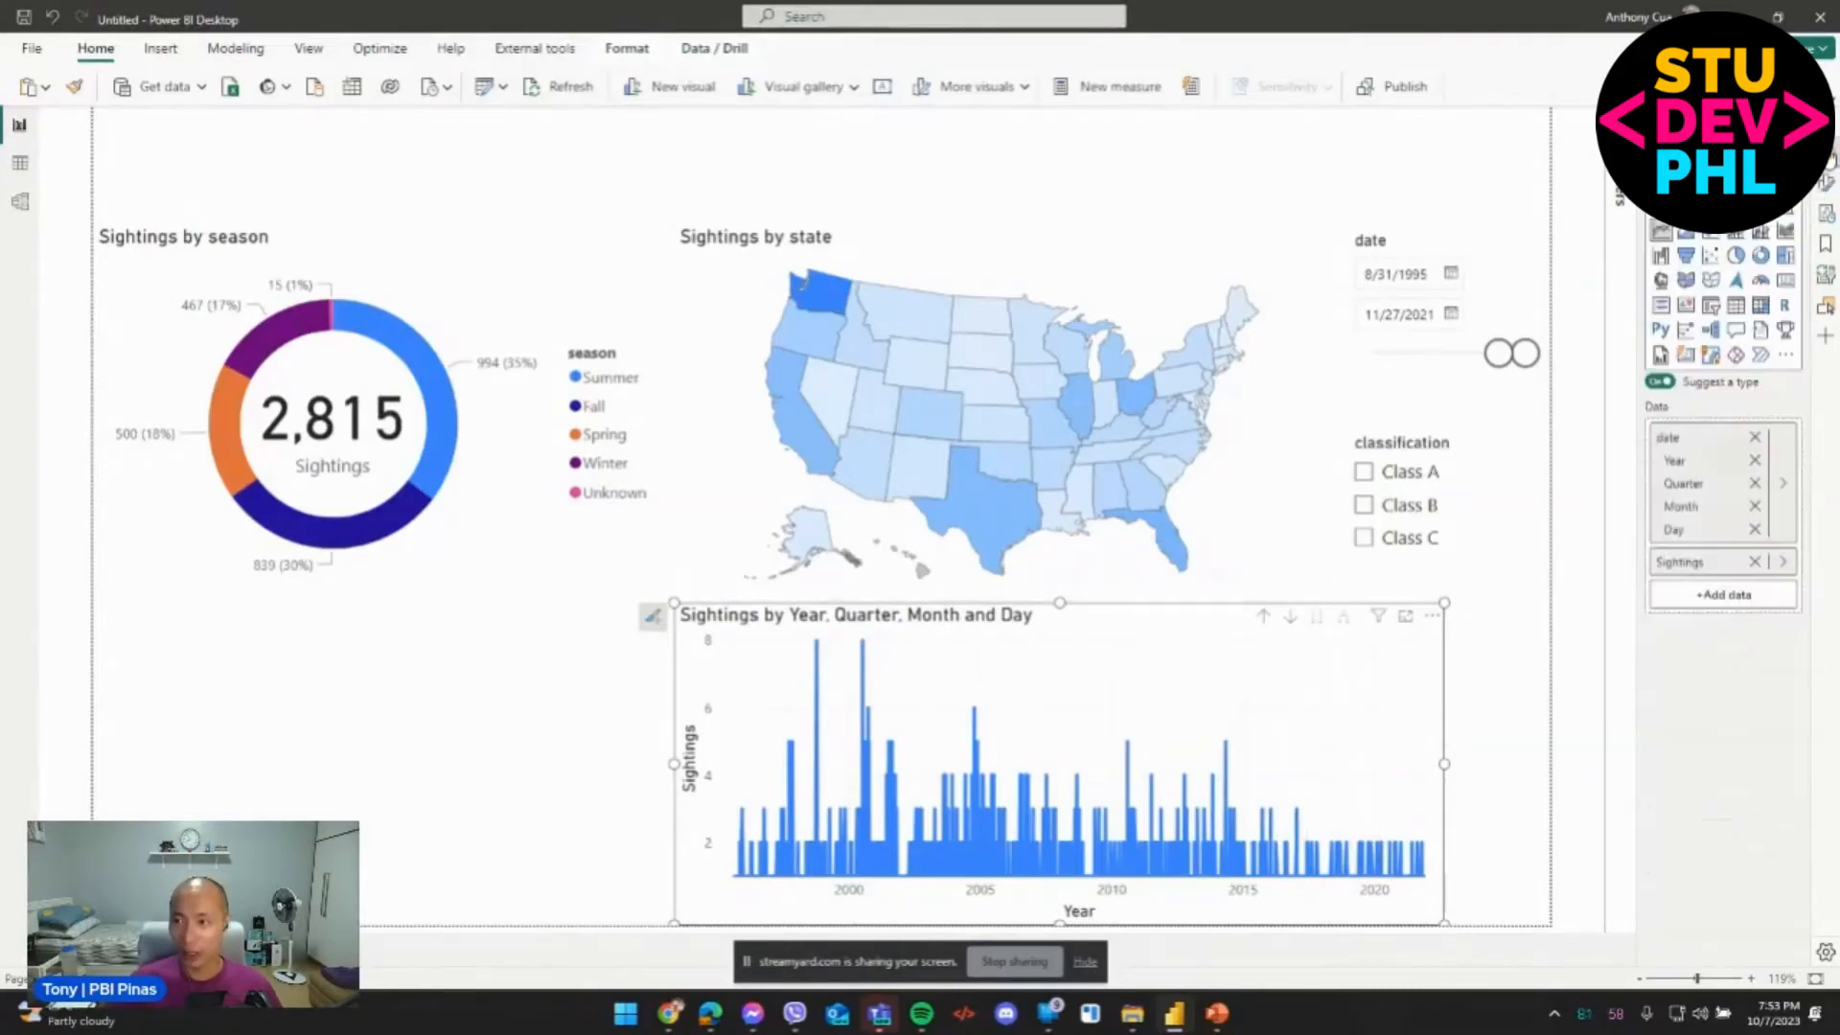
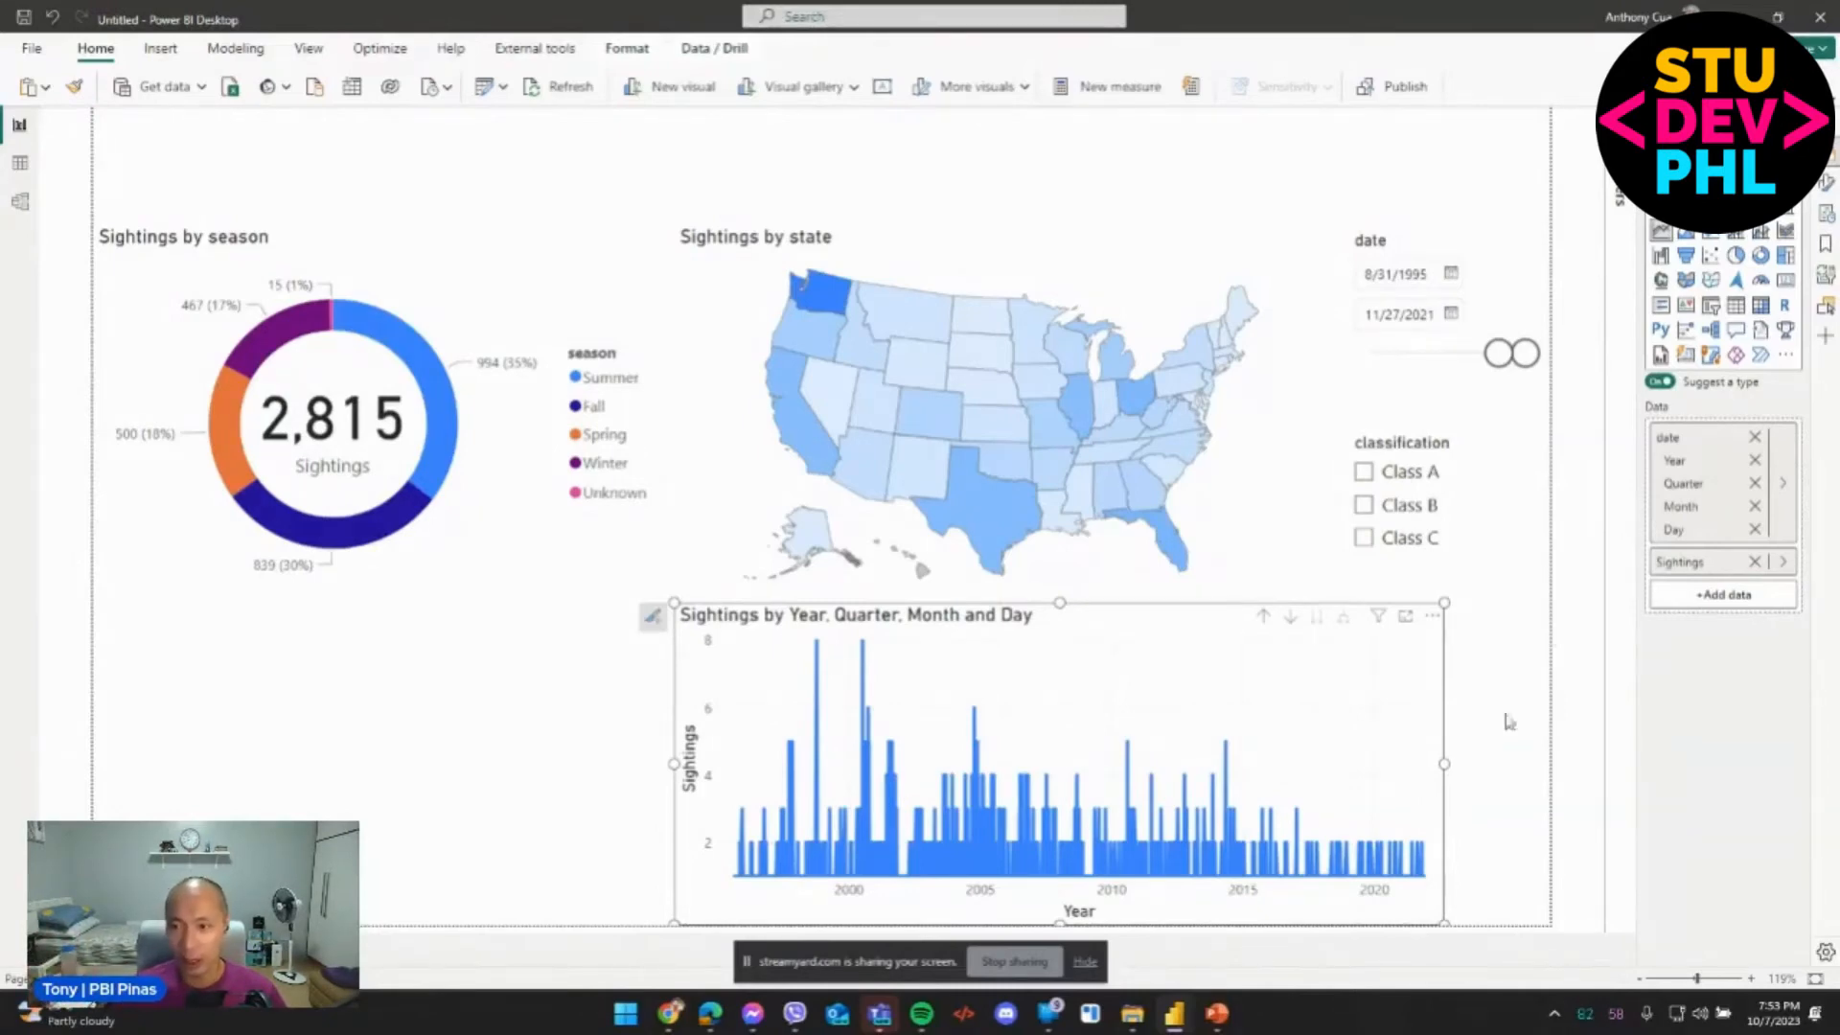
Restore the date slicer's start date to 11/10/1869, and deselect the line chart.
{"action": "left_click_drag", "start_coordinate": [1500, 354], "coordinate": [1285, 374]}
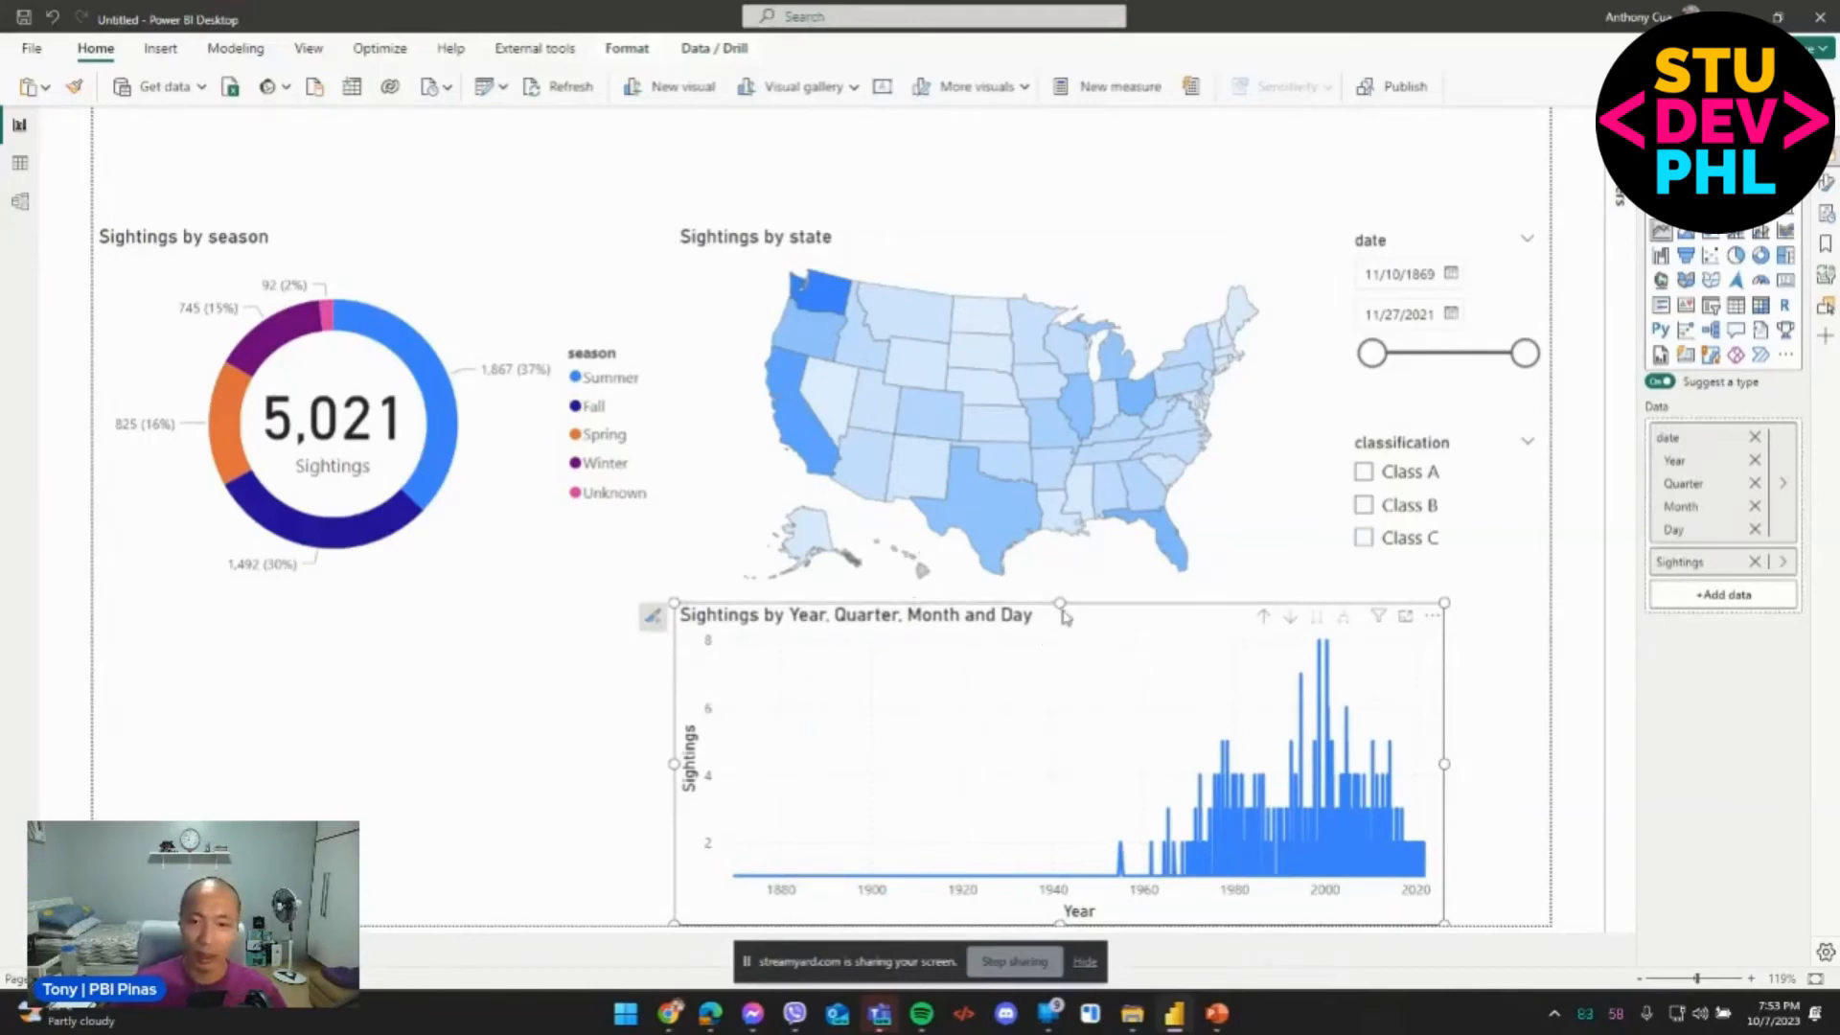
{"action": "left_click", "coordinate": [518, 724]}
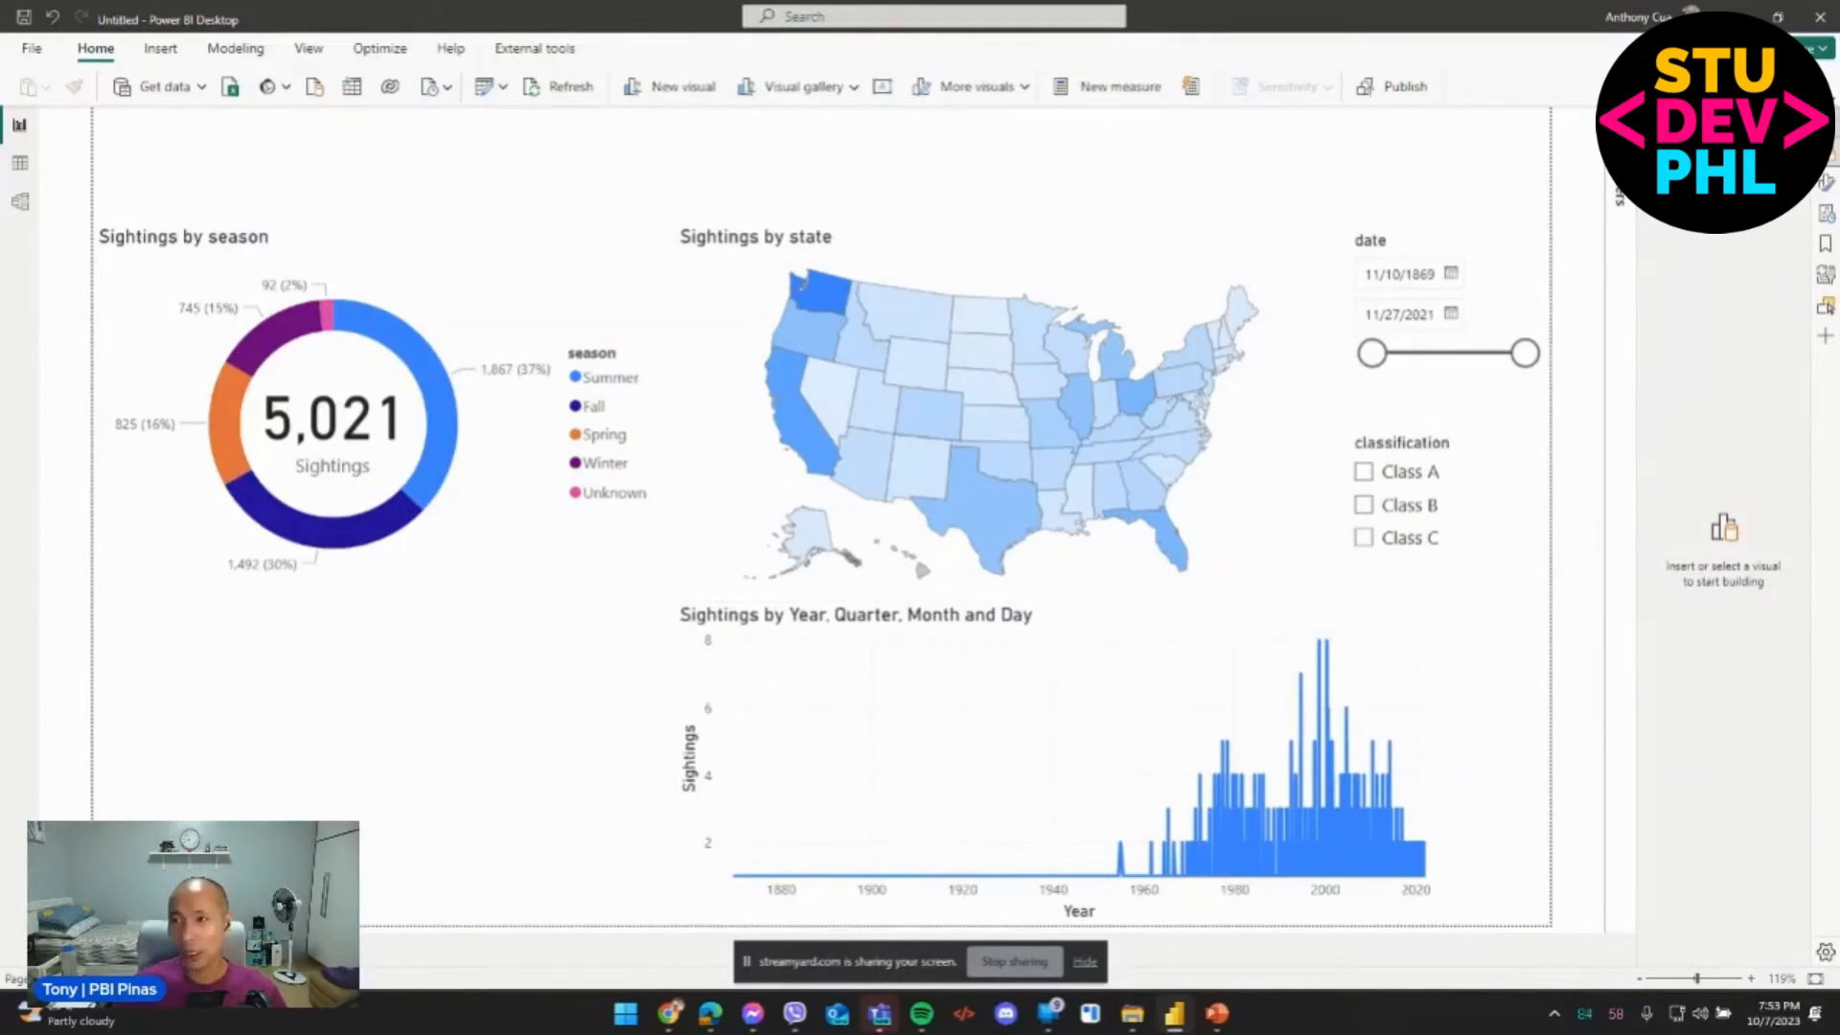
Create a clustered column chart in the empty area below the donut, with humidity on the X-axis and Sightings on the Y-axis.
{"action": "left_click", "coordinate": [1827, 121]}
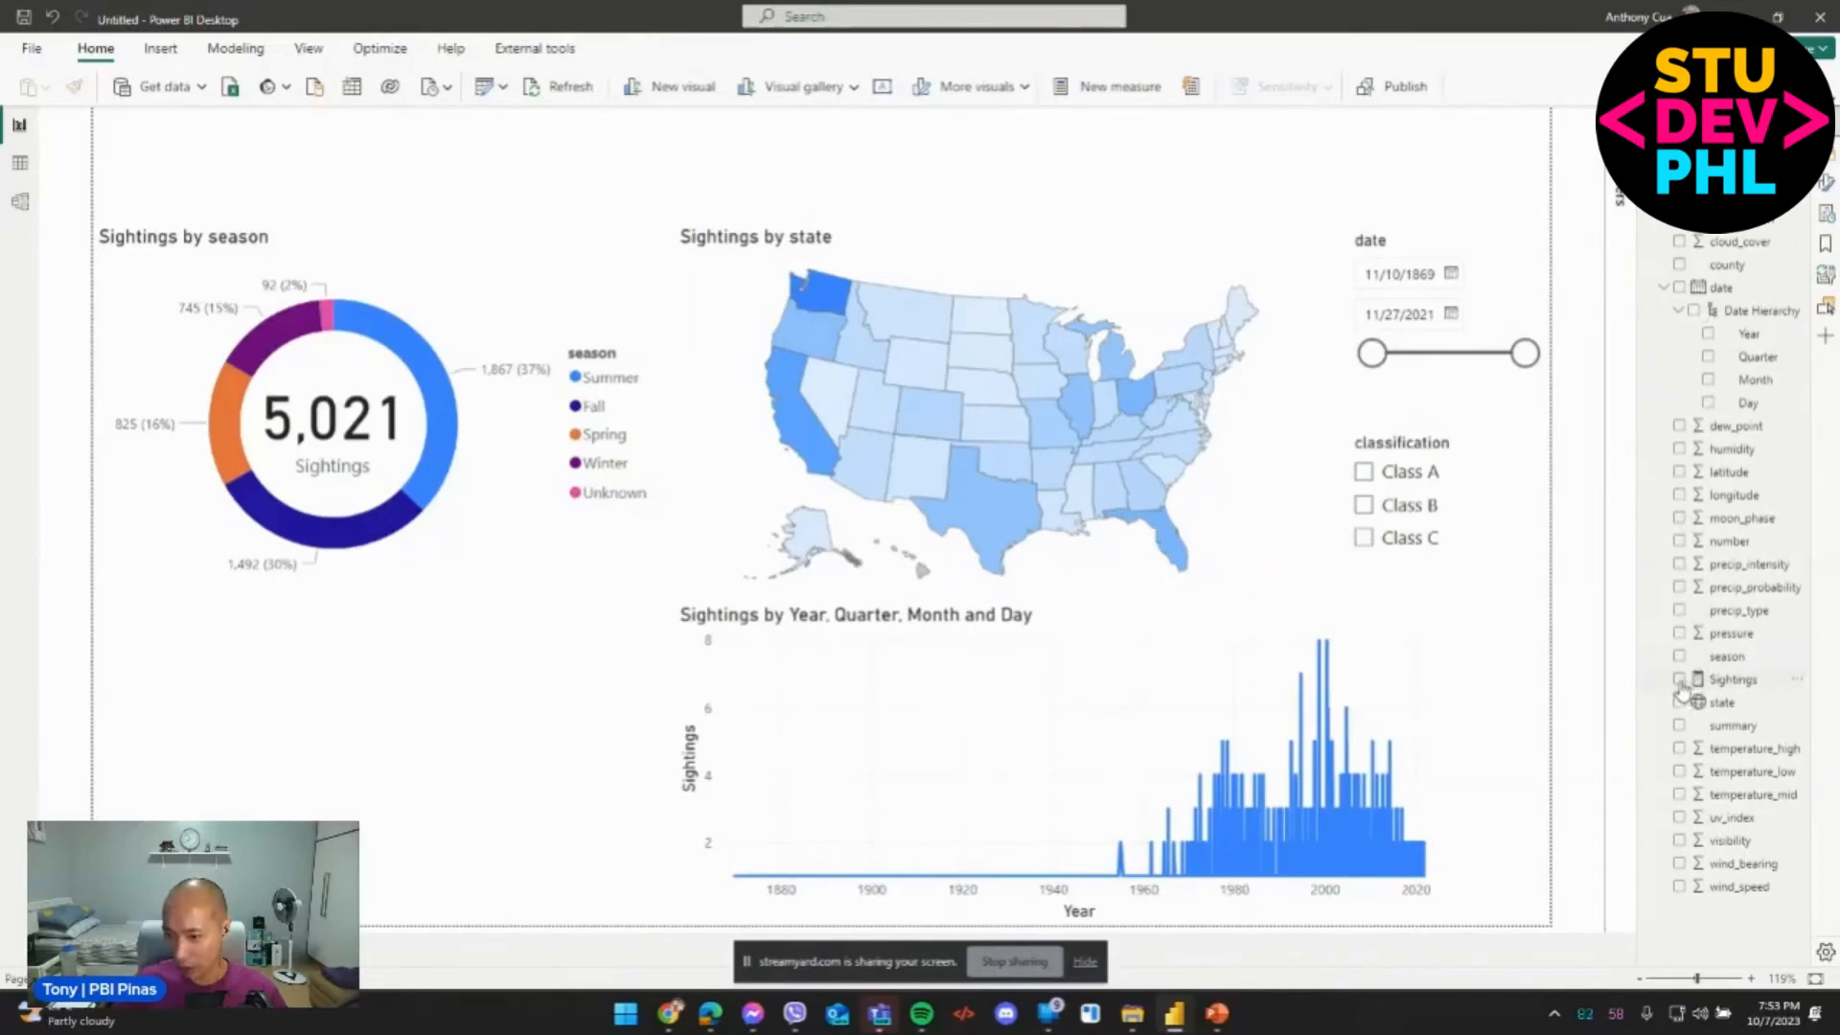
{"action": "left_click", "coordinate": [1680, 680]}
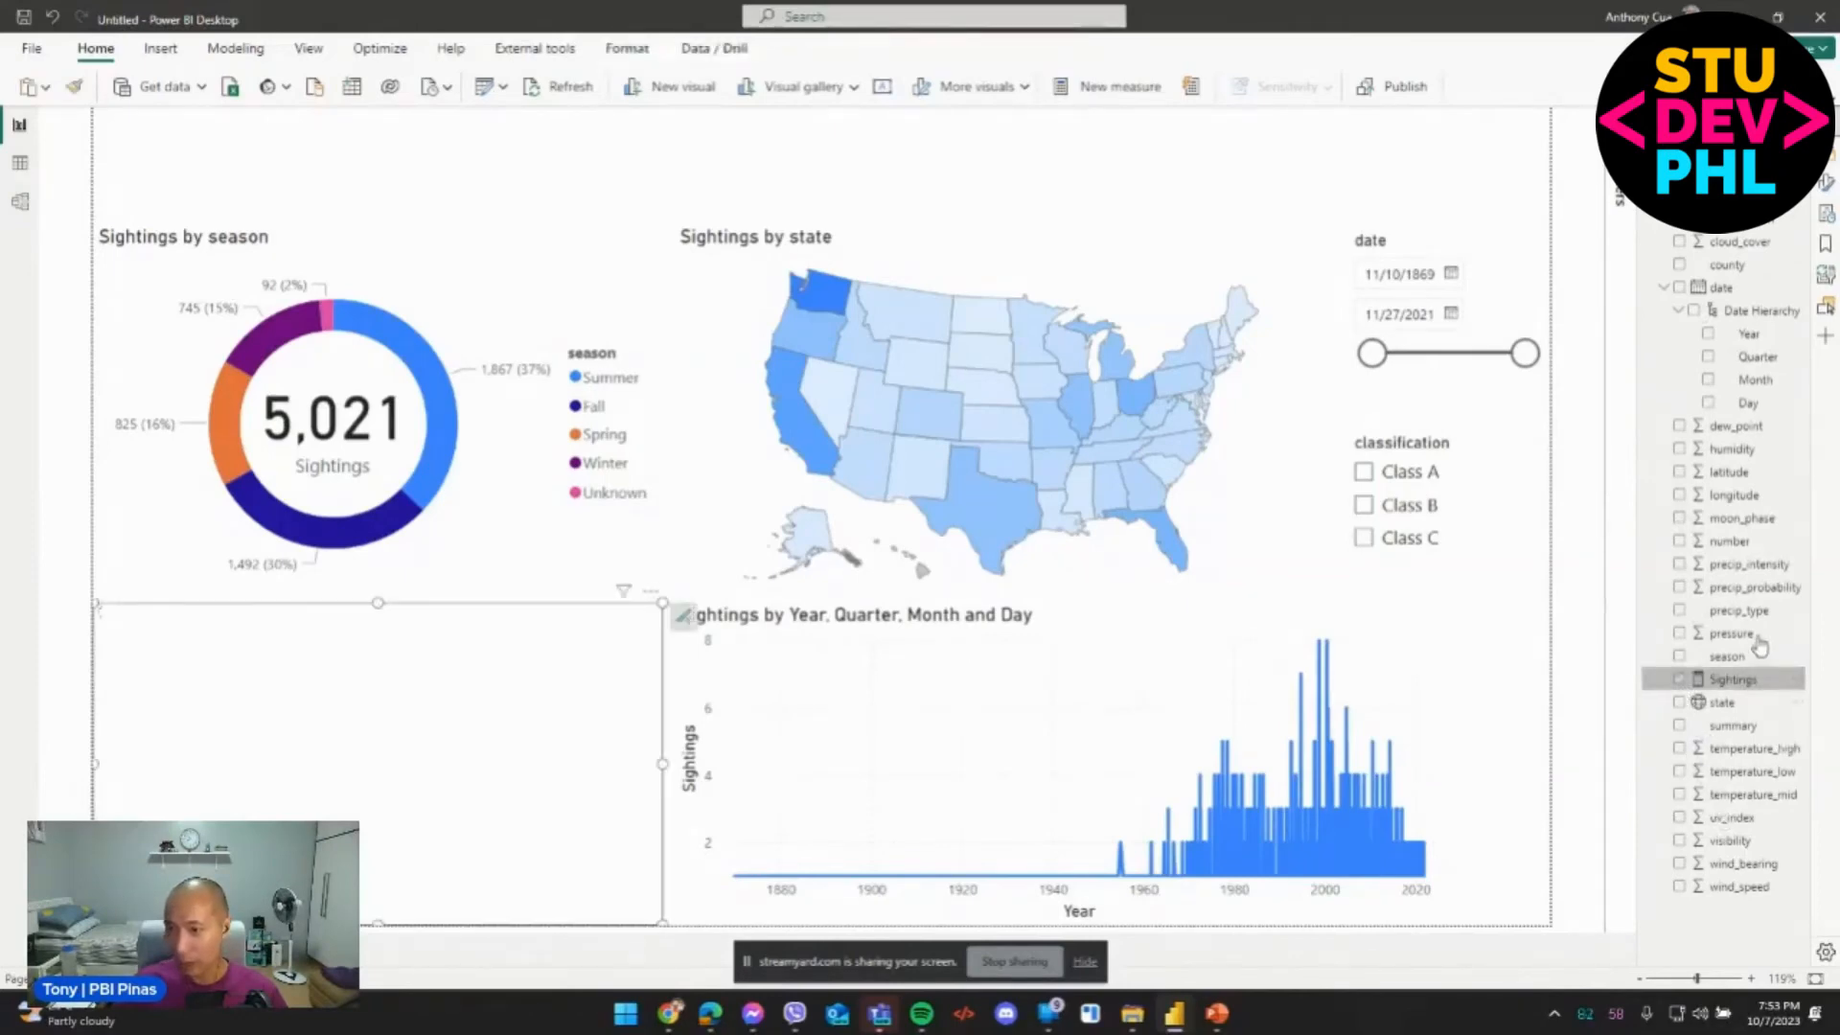
{"action": "left_click", "coordinate": [1679, 450]}
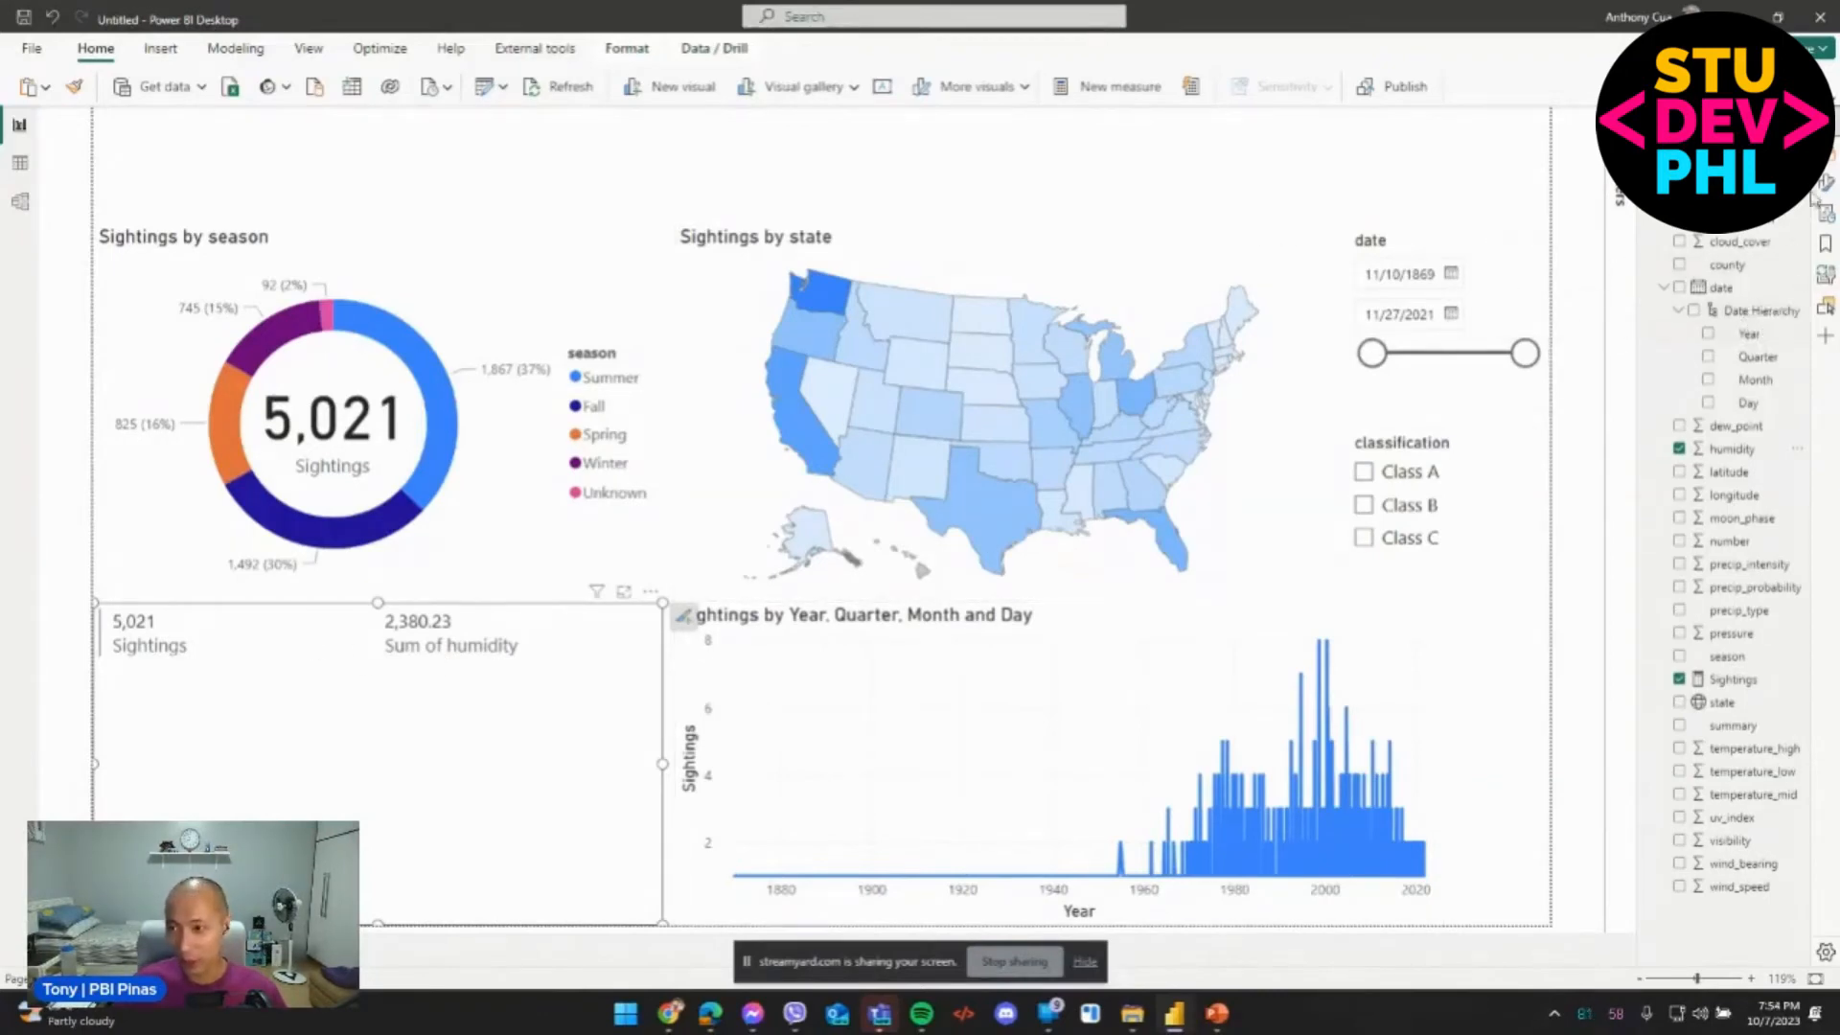
{"action": "left_click", "coordinate": [1831, 159]}
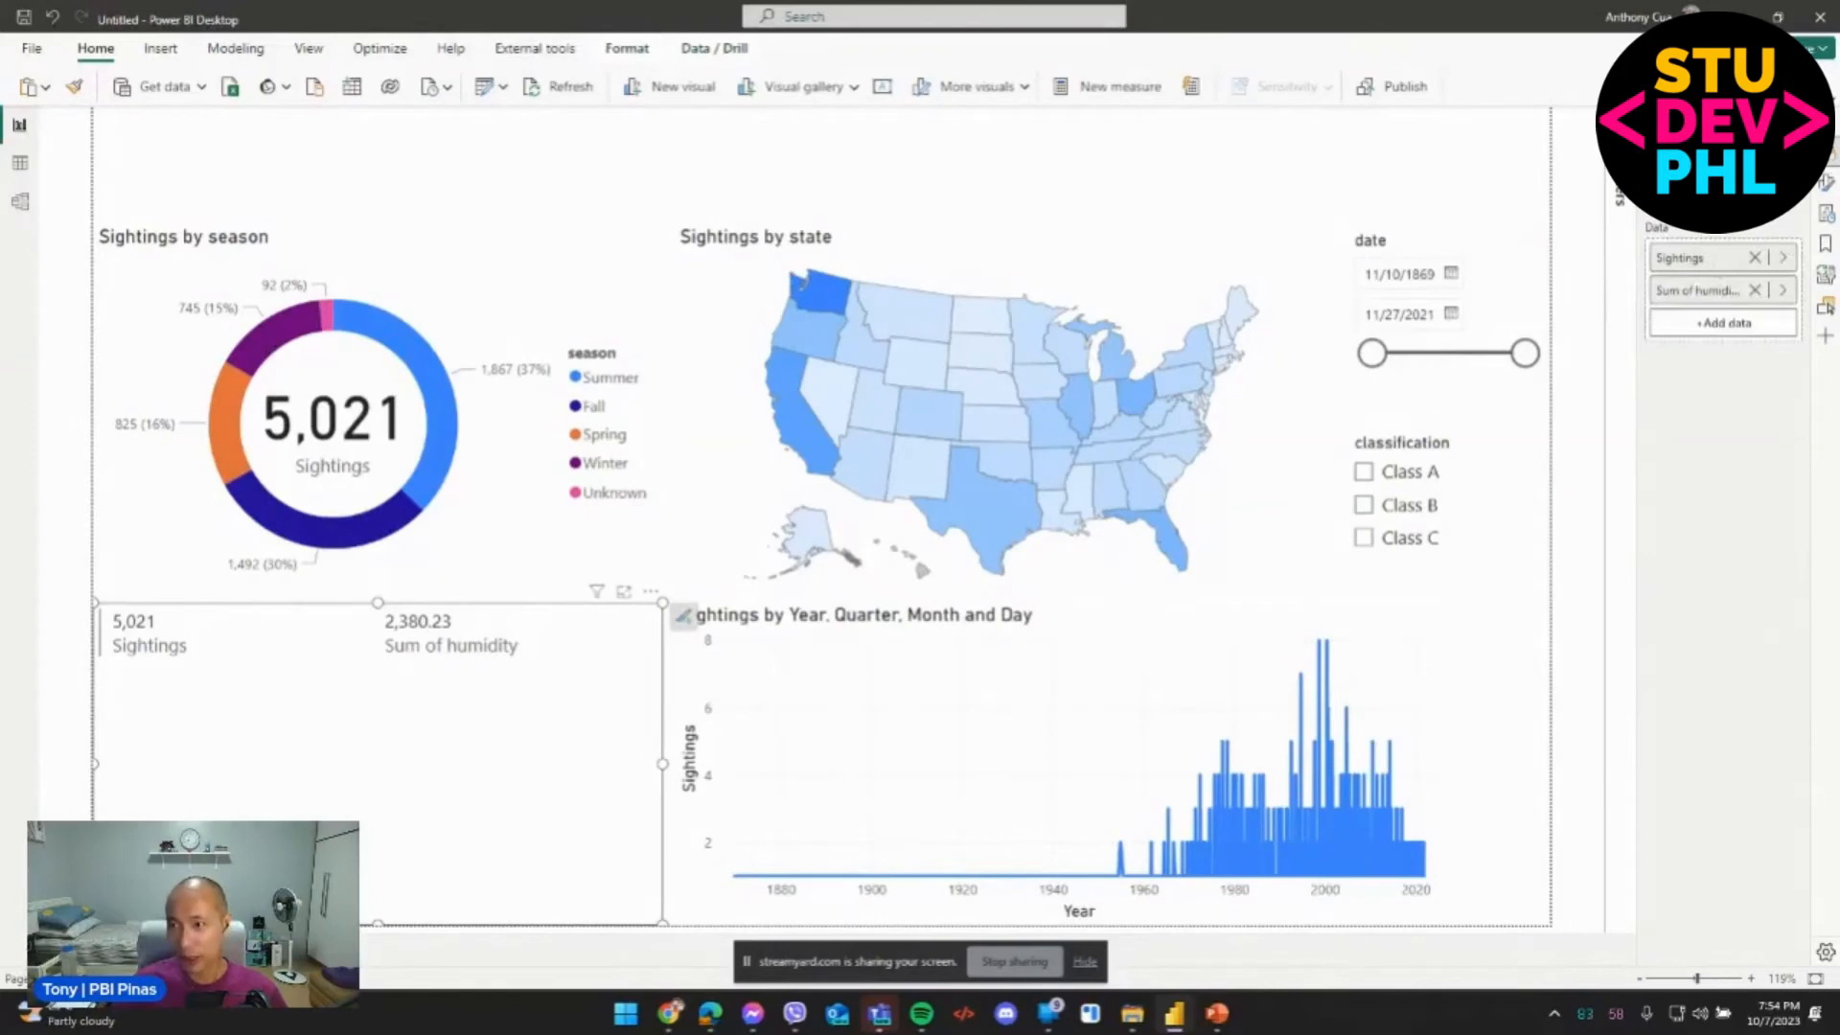
{"action": "left_click", "coordinate": [1724, 180]}
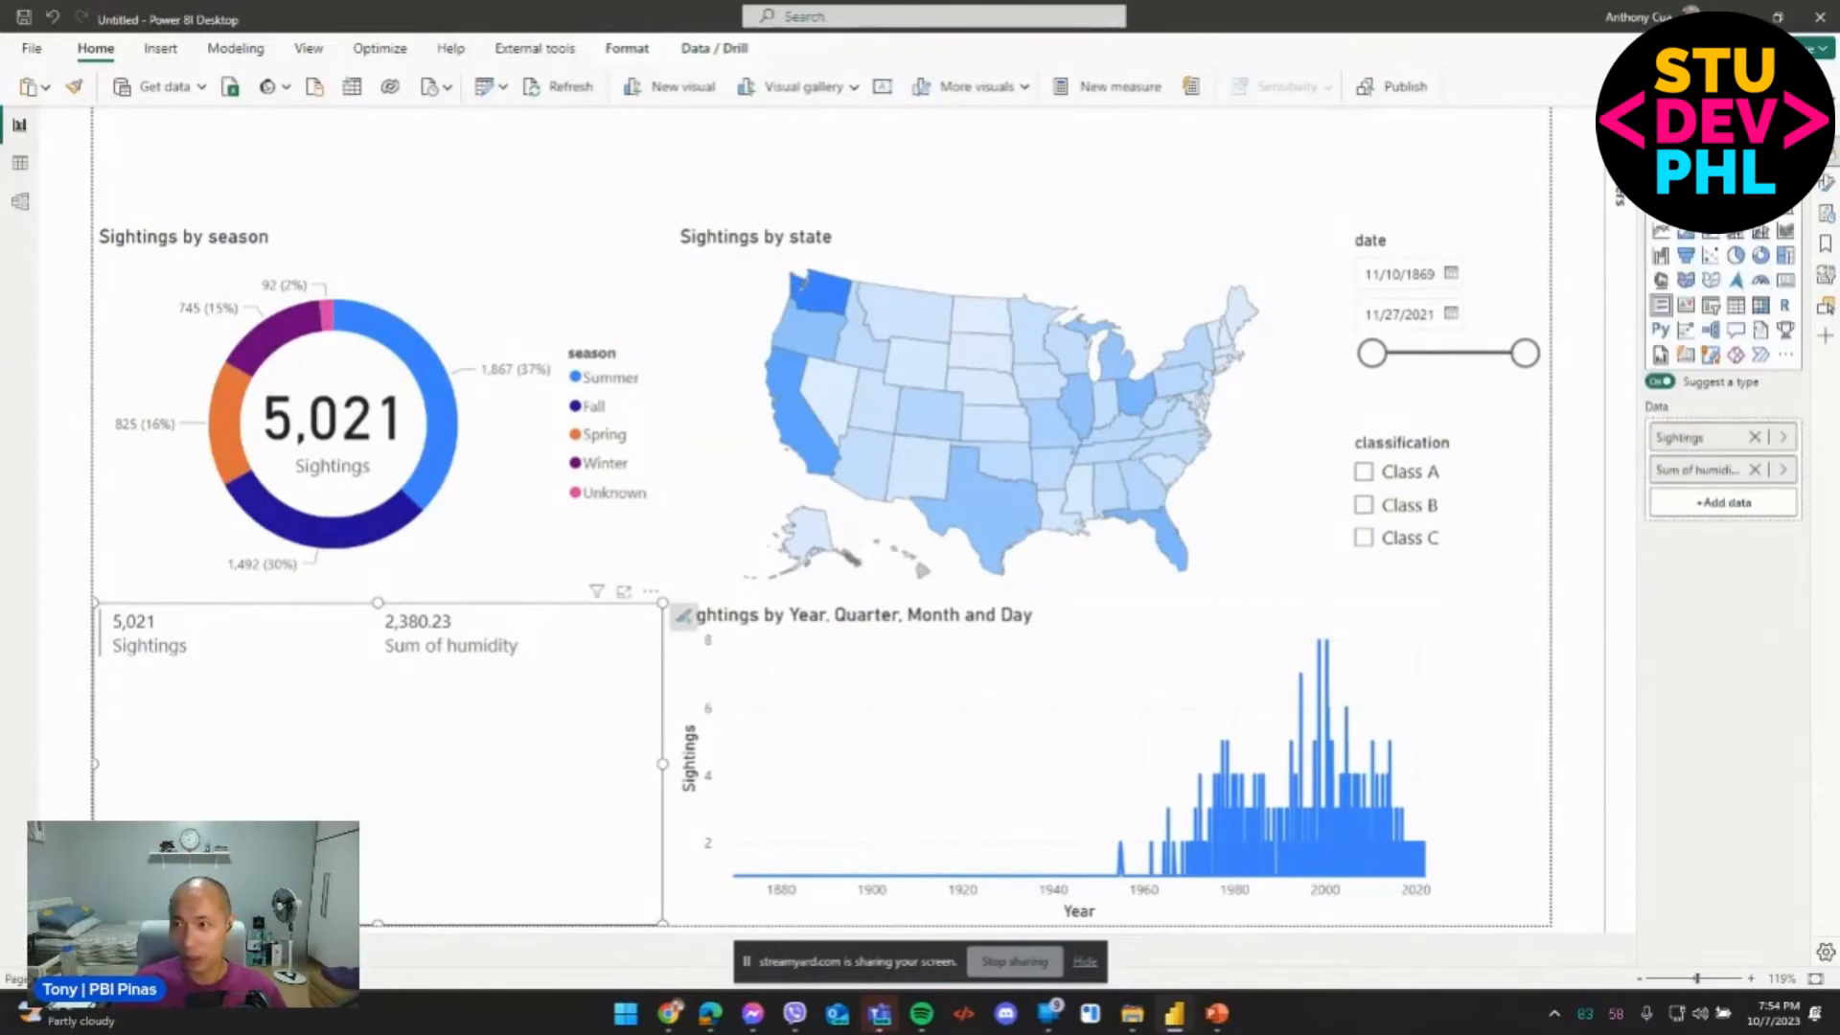
{"action": "left_click", "coordinate": [1735, 206]}
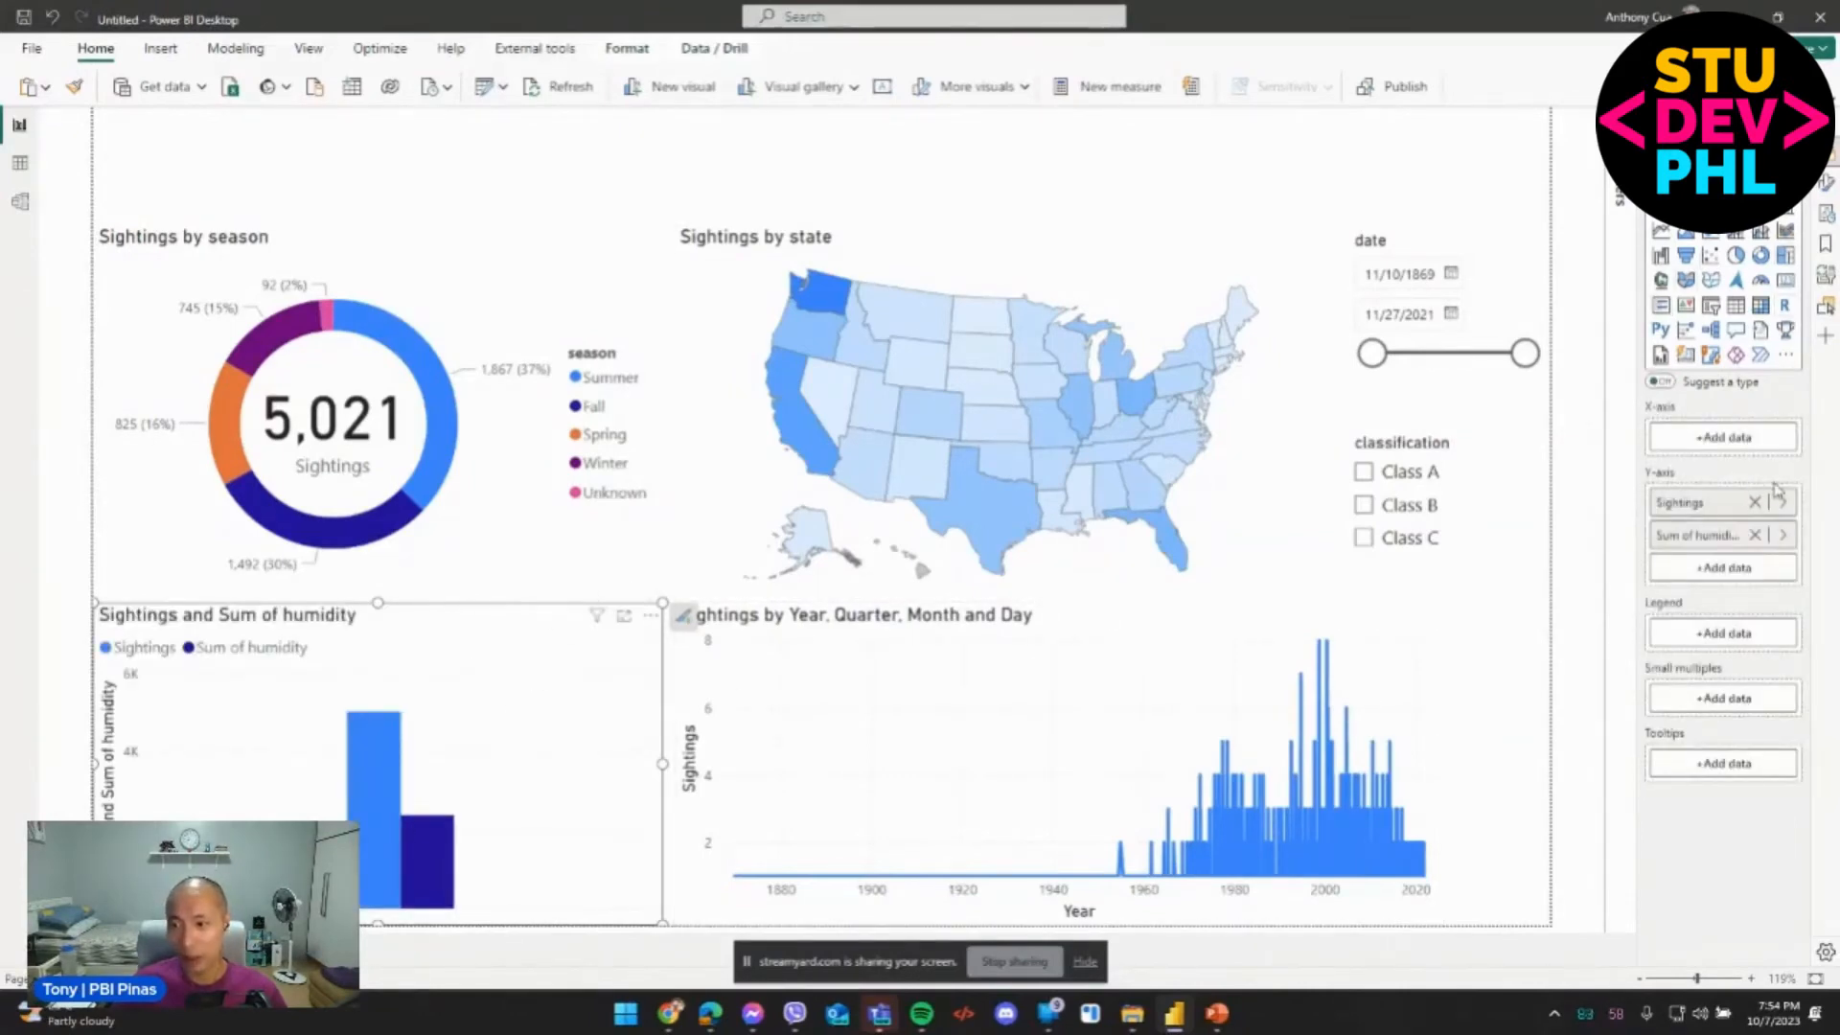
{"action": "left_click_drag", "start_coordinate": [1715, 535], "coordinate": [1736, 439]}
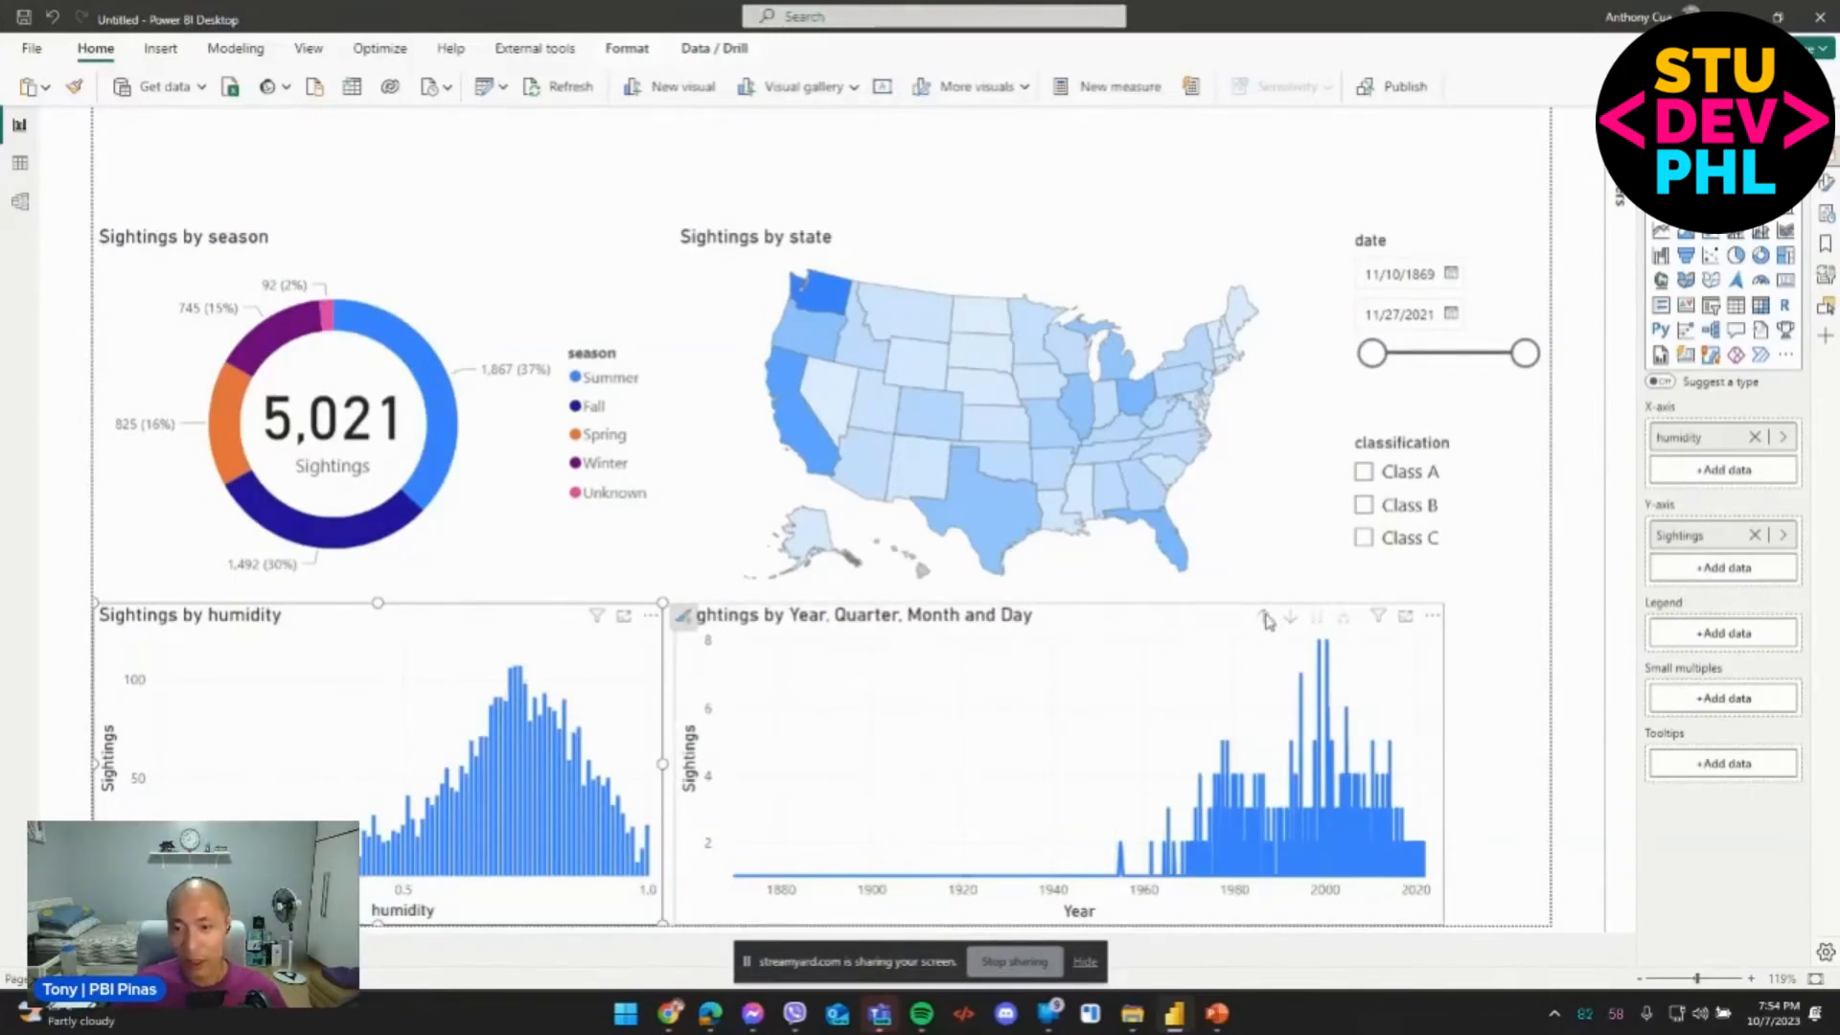
Drill the Sightings line chart back up to the Year level, and reposition and shrink it to about 663 wide by 274 high.
{"action": "left_click", "coordinate": [1265, 619]}
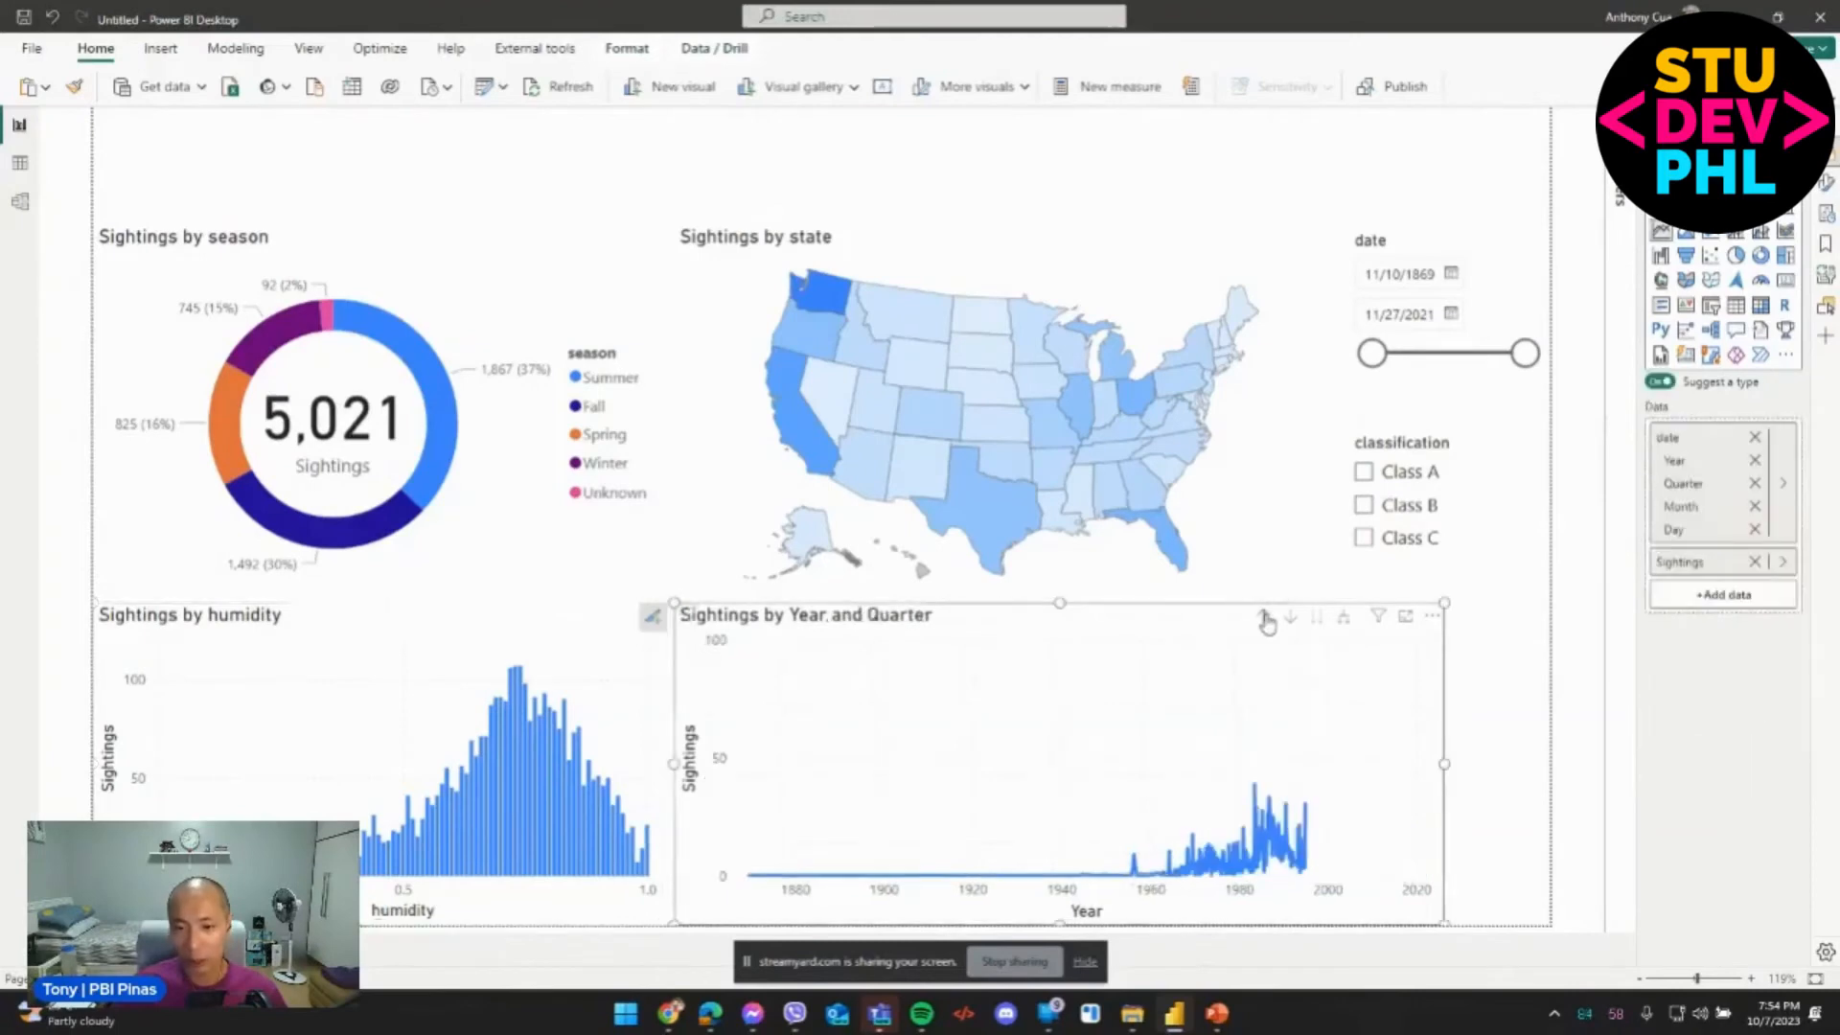
{"action": "left_click", "coordinate": [1264, 619]}
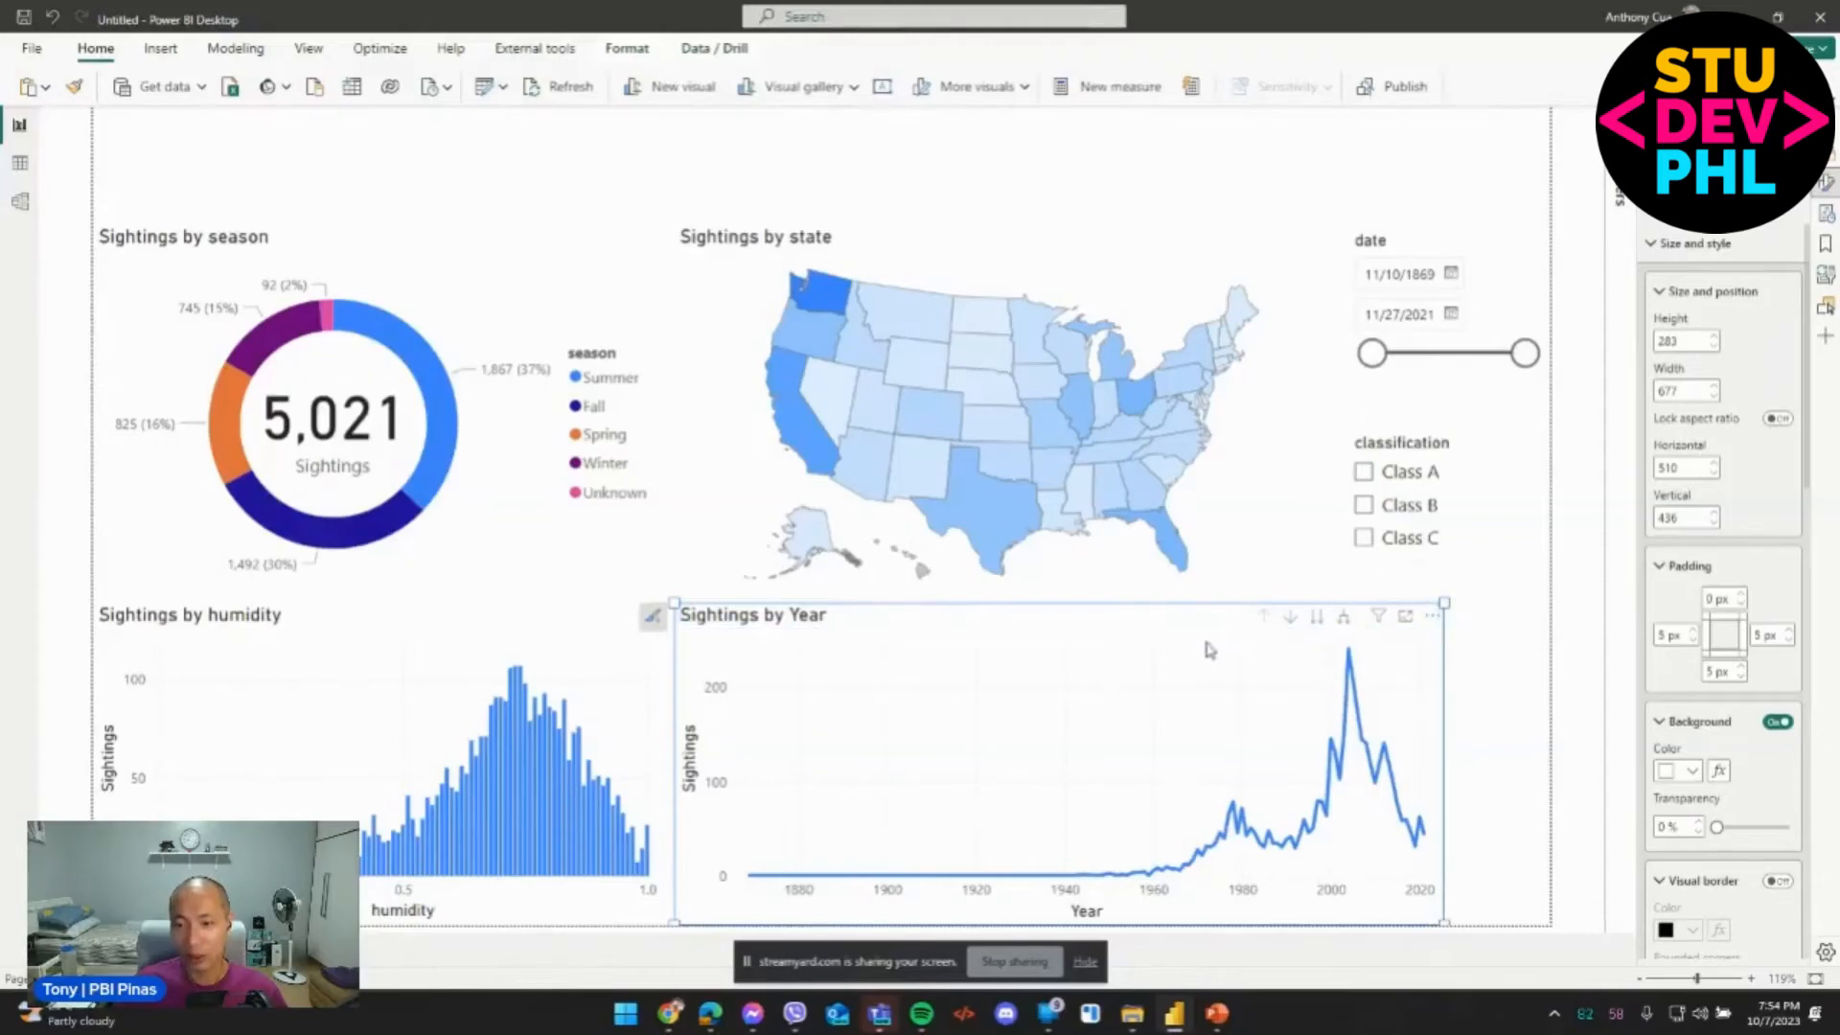
{"action": "left_click_drag", "start_coordinate": [1193, 652], "coordinate": [1278, 643]}
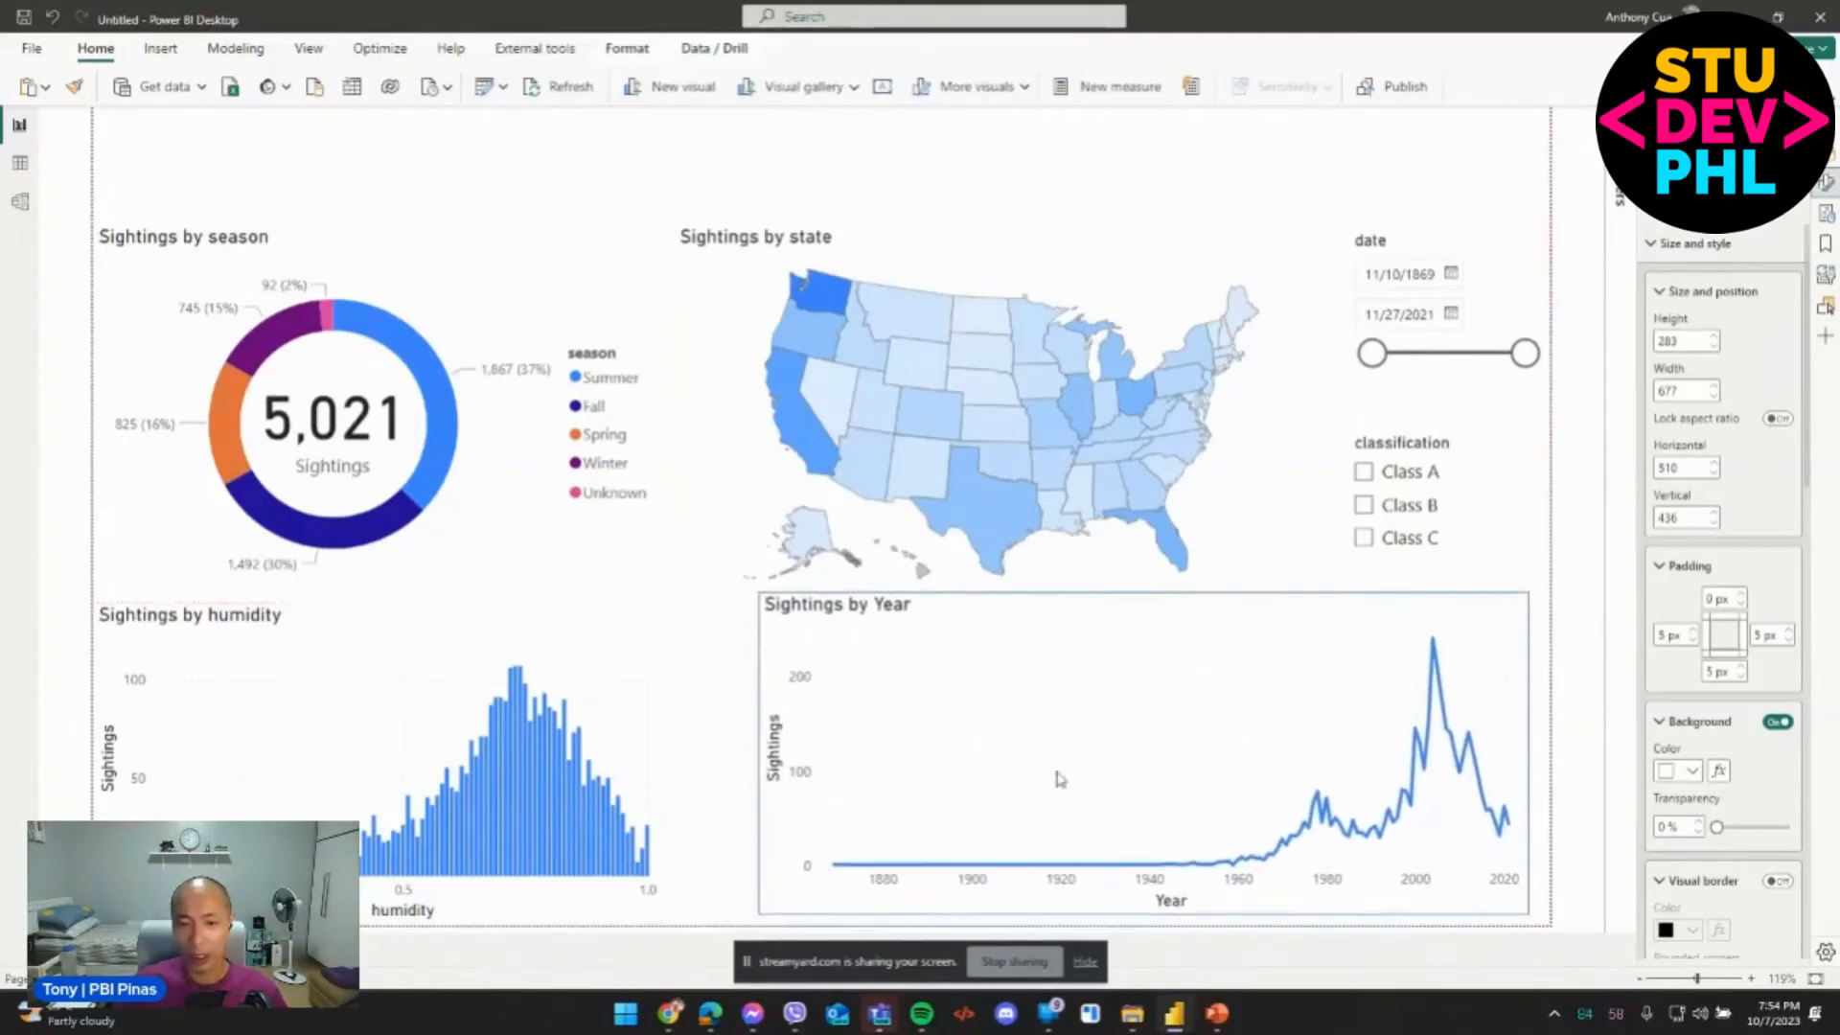
{"action": "left_click_drag", "start_coordinate": [1526, 915], "coordinate": [1514, 905]}
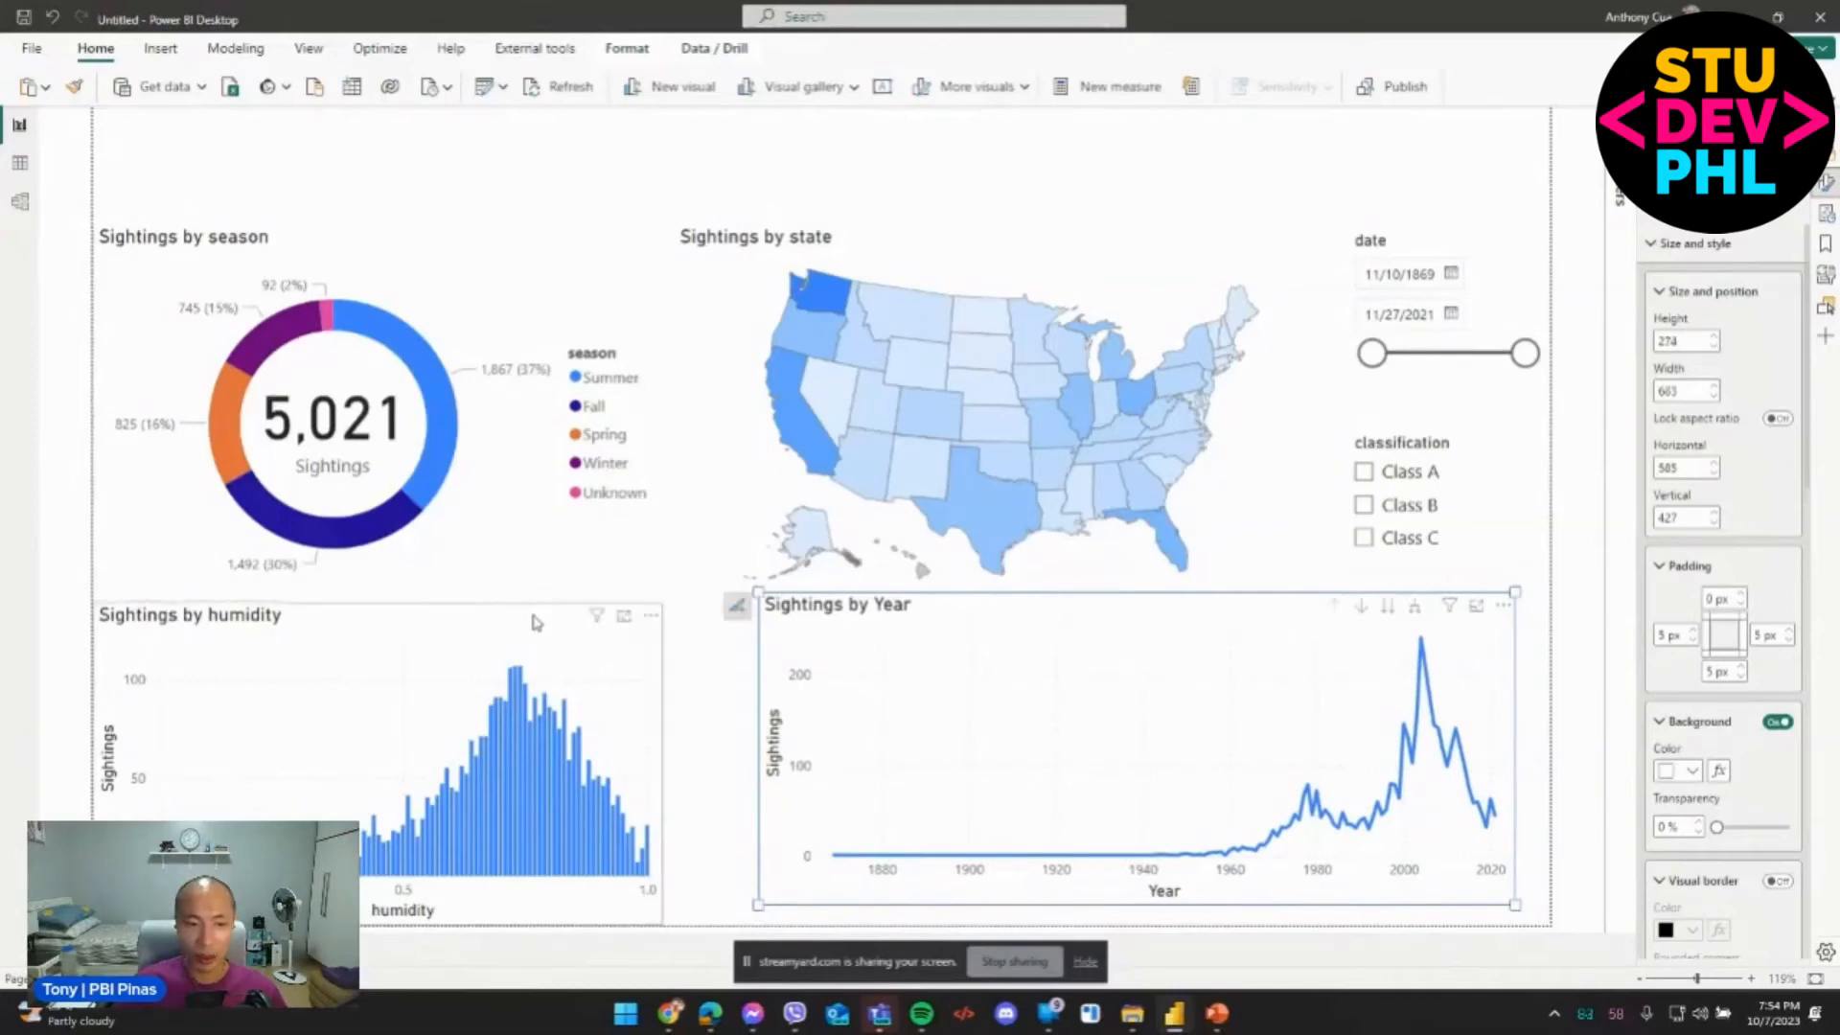
Reposition and slightly shrink the humidity column chart and the year line chart so they sit side by side with a gap between them.
{"action": "left_click_drag", "start_coordinate": [569, 618], "coordinate": [548, 615]}
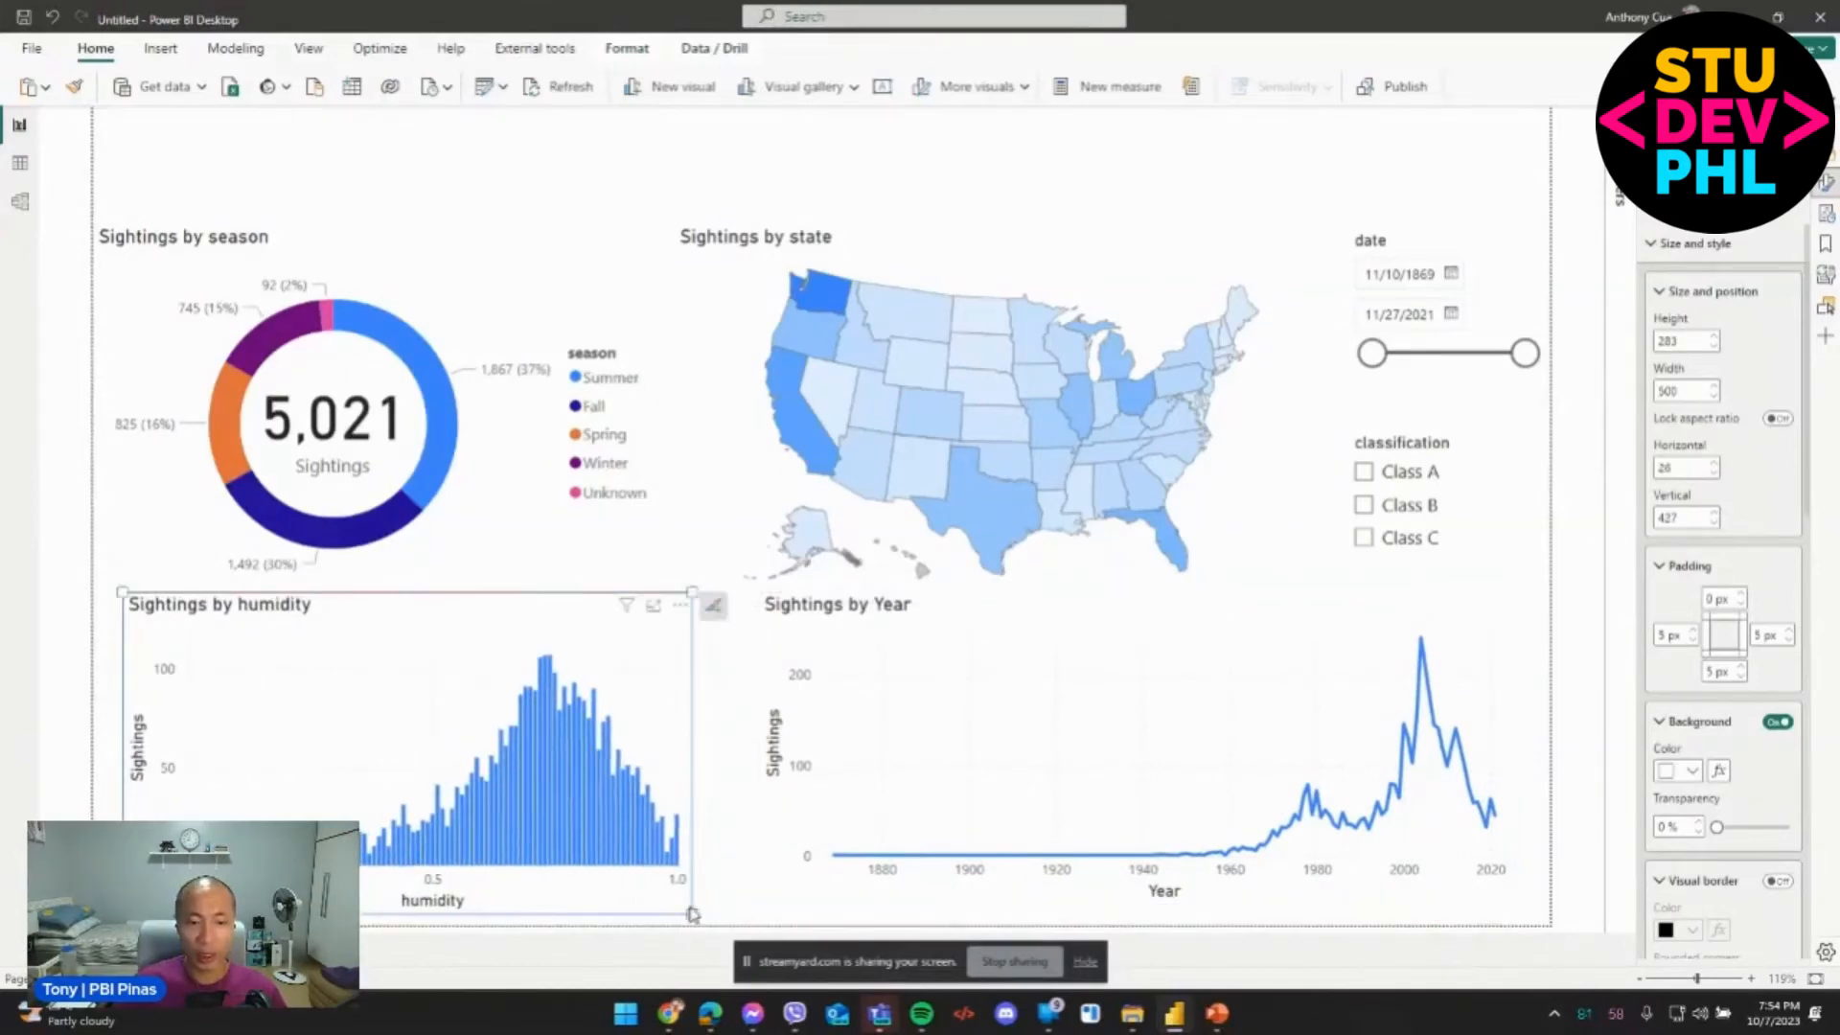
{"action": "left_click_drag", "start_coordinate": [691, 914], "coordinate": [680, 905]}
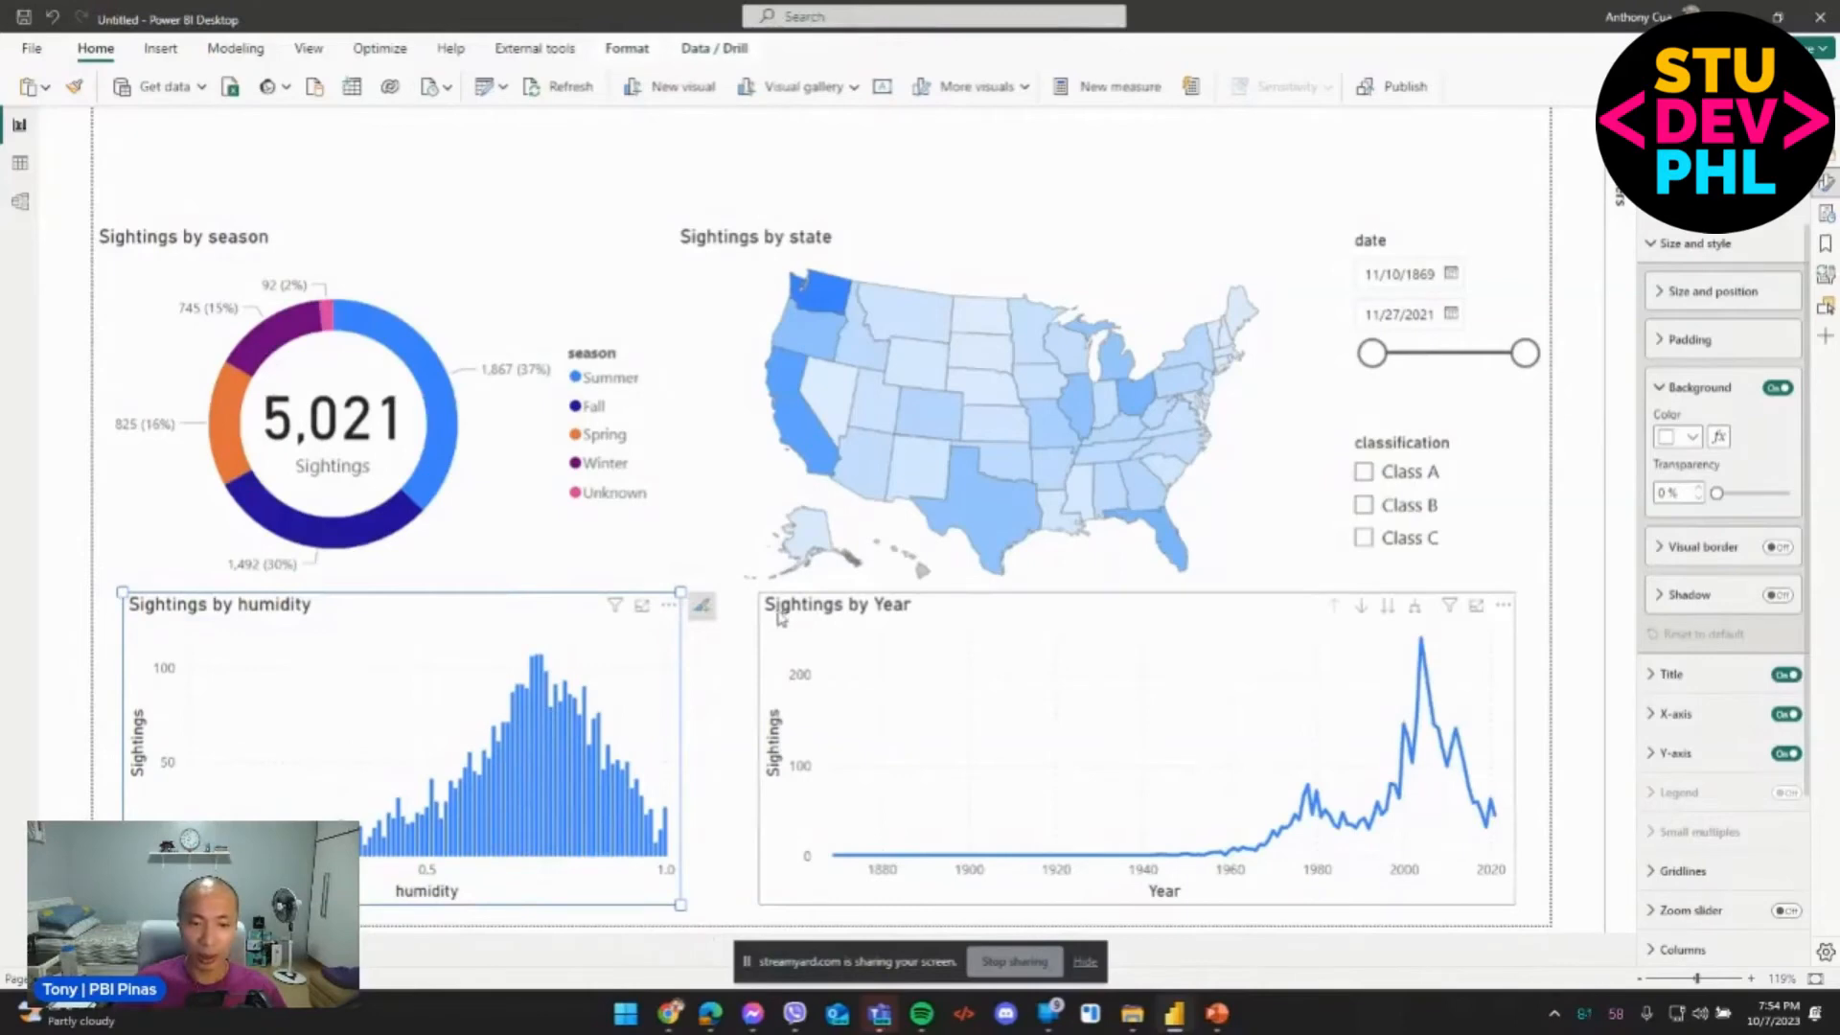
{"action": "left_click_drag", "start_coordinate": [798, 613], "coordinate": [765, 614]}
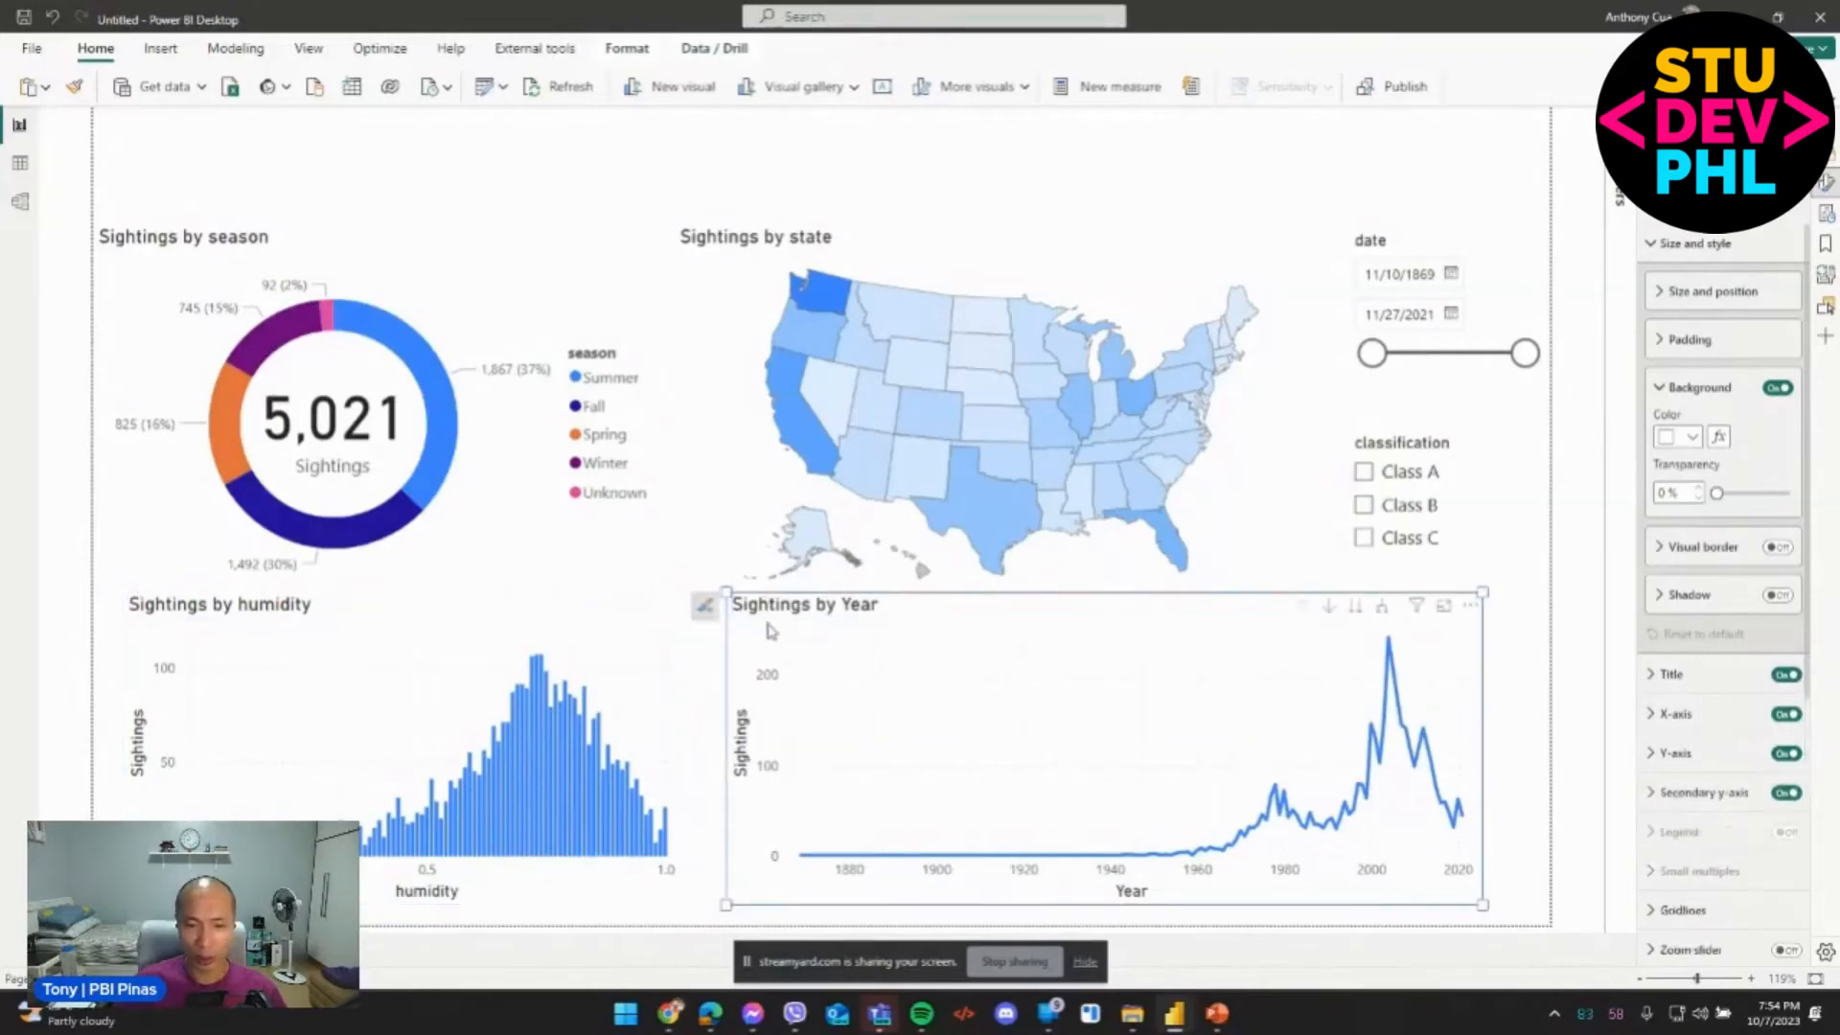
{"action": "left_click_drag", "start_coordinate": [727, 904], "coordinate": [768, 903]}
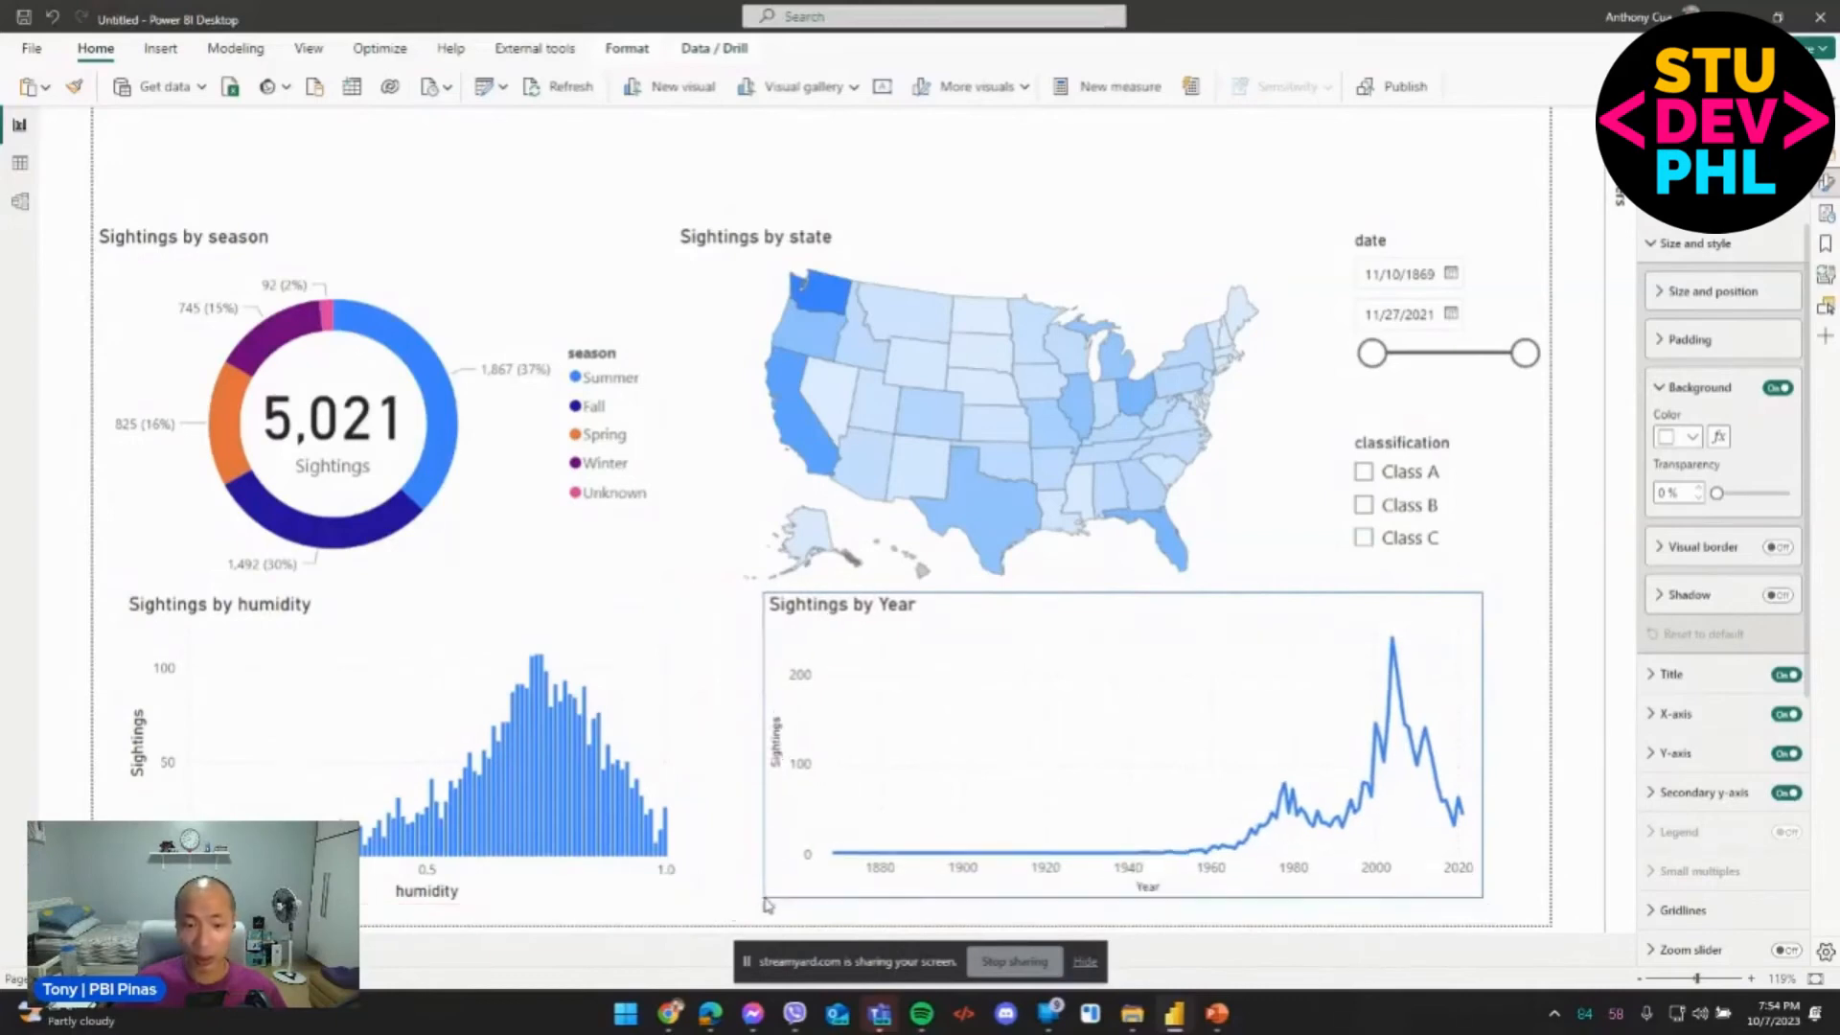
{"action": "left_click", "coordinate": [600, 890]}
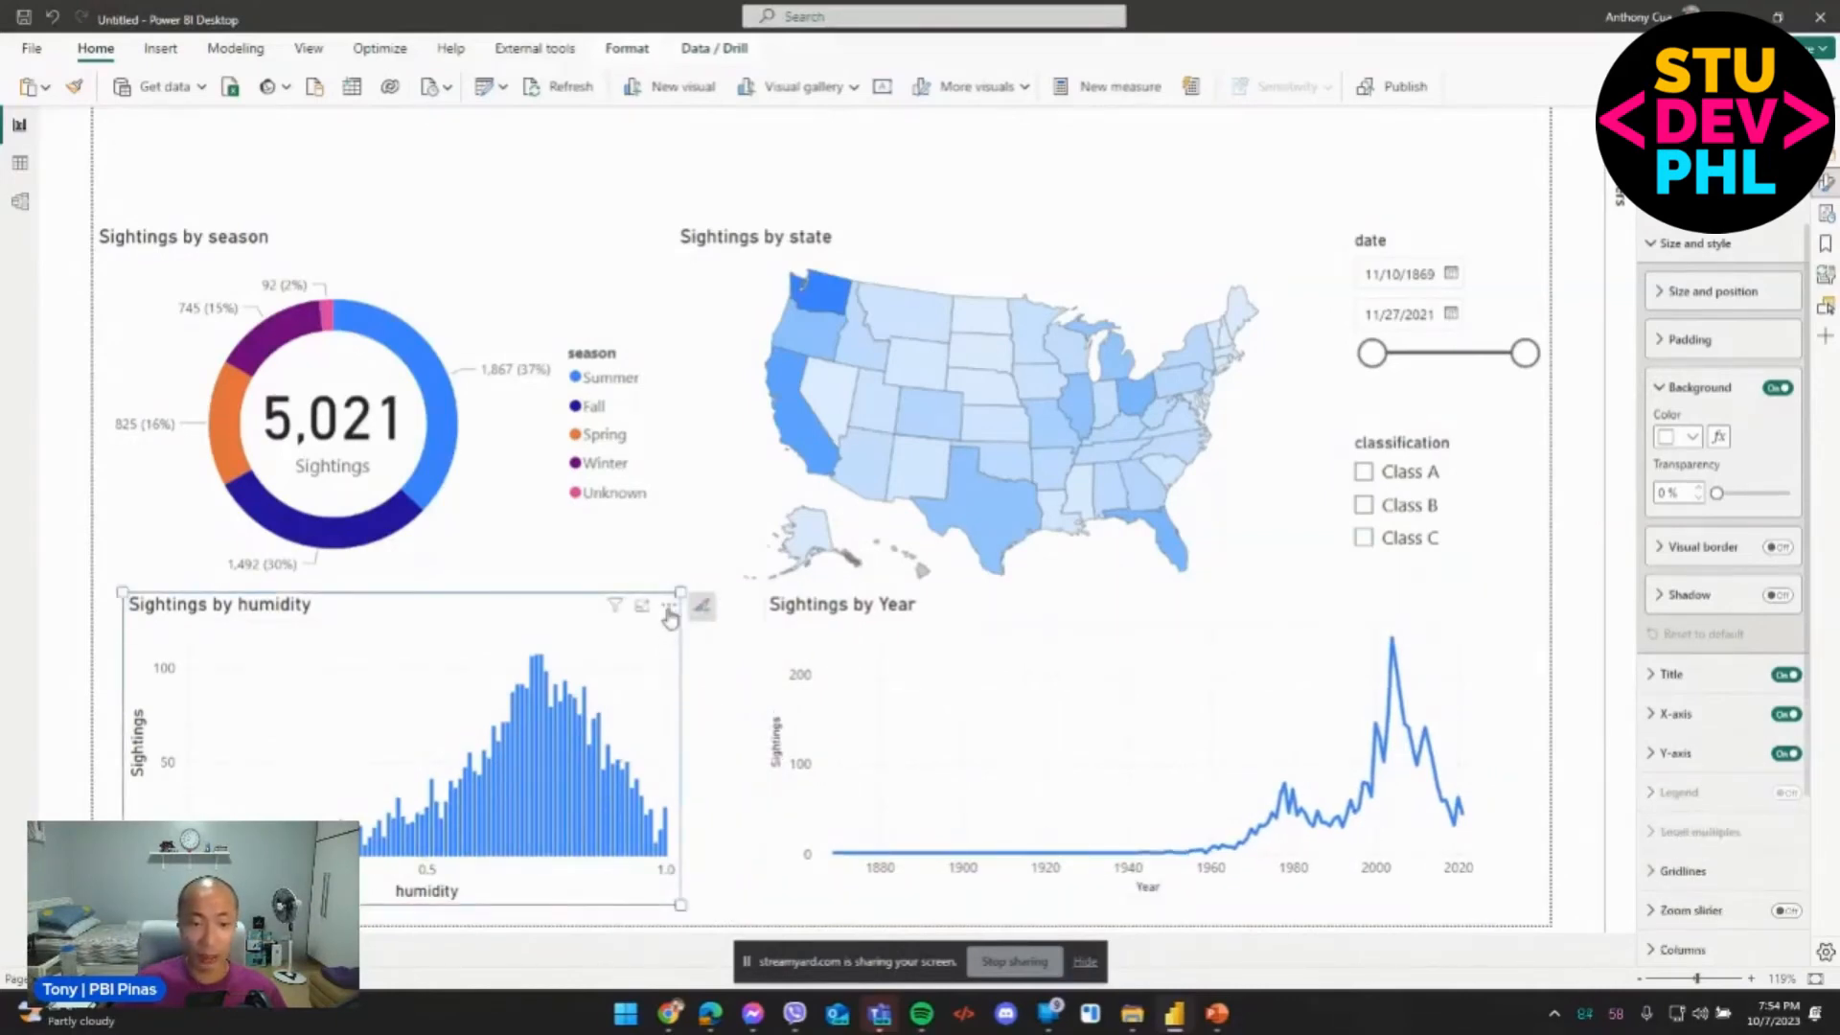
{"action": "left_click_drag", "start_coordinate": [669, 616], "coordinate": [682, 616]}
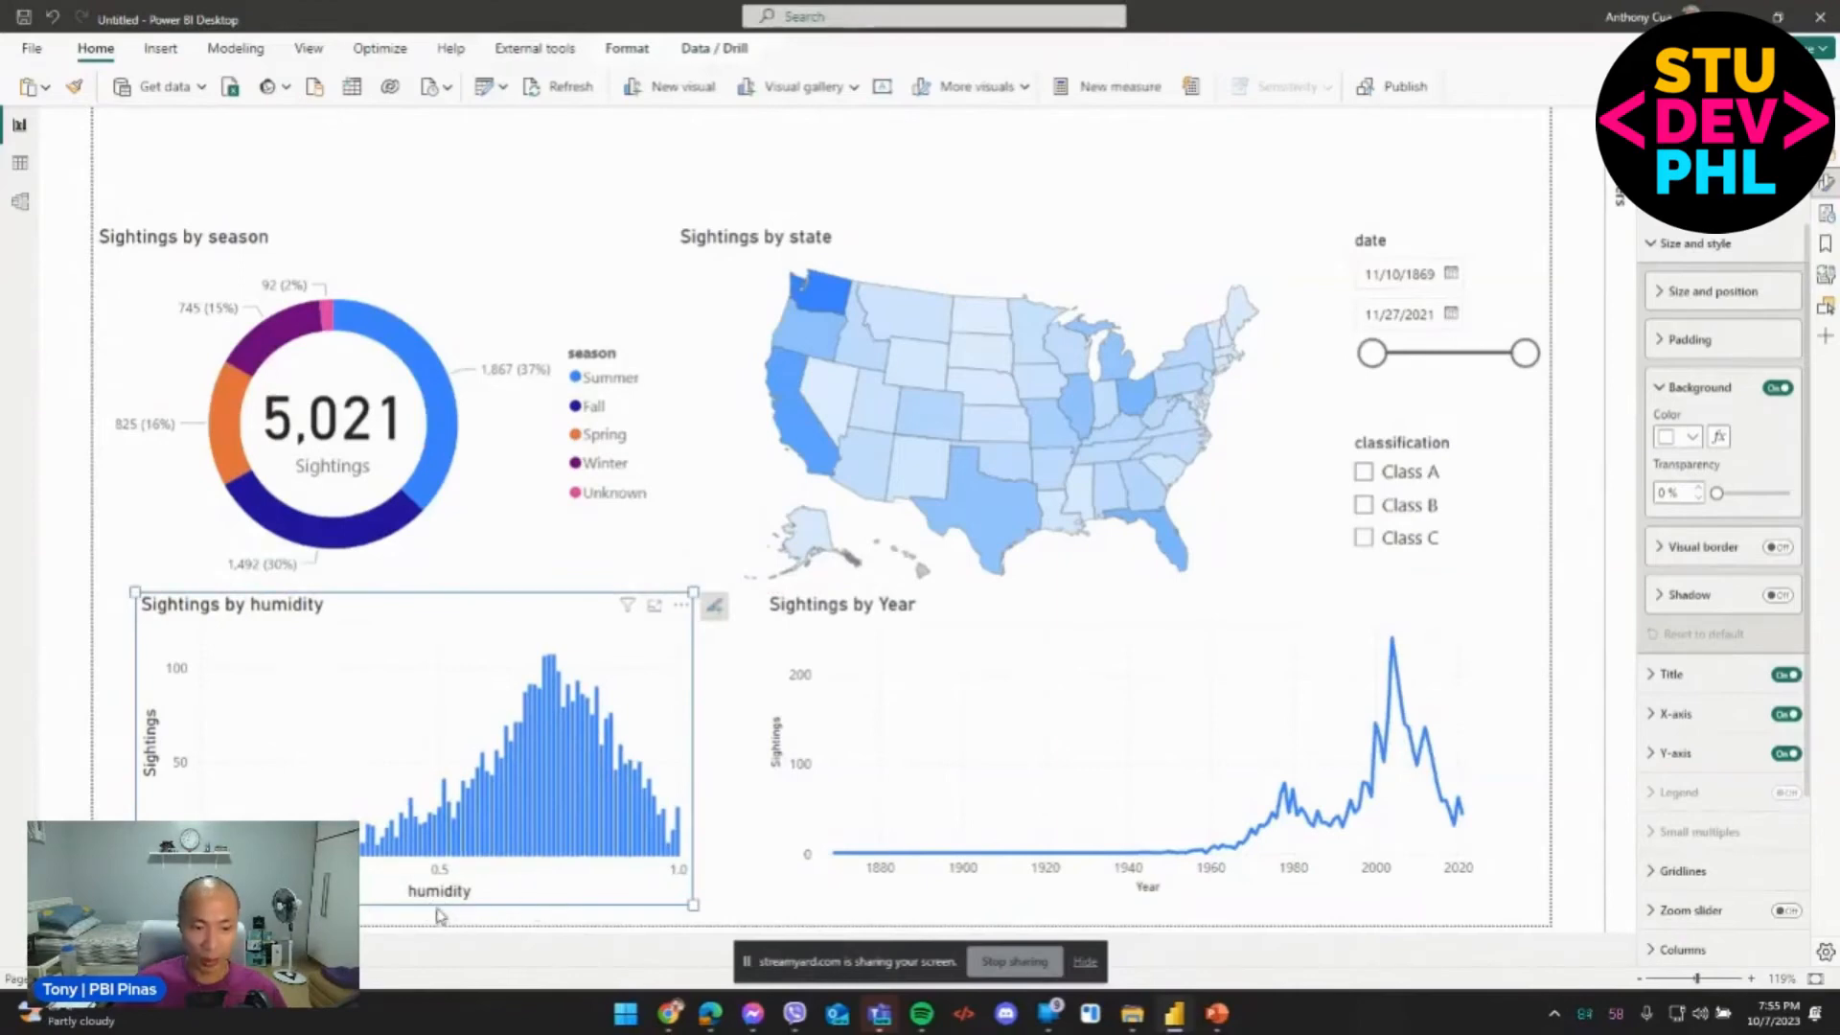
{"action": "left_click_drag", "start_coordinate": [693, 904], "coordinate": [701, 903]}
{"action": "left_click", "coordinate": [548, 611]}
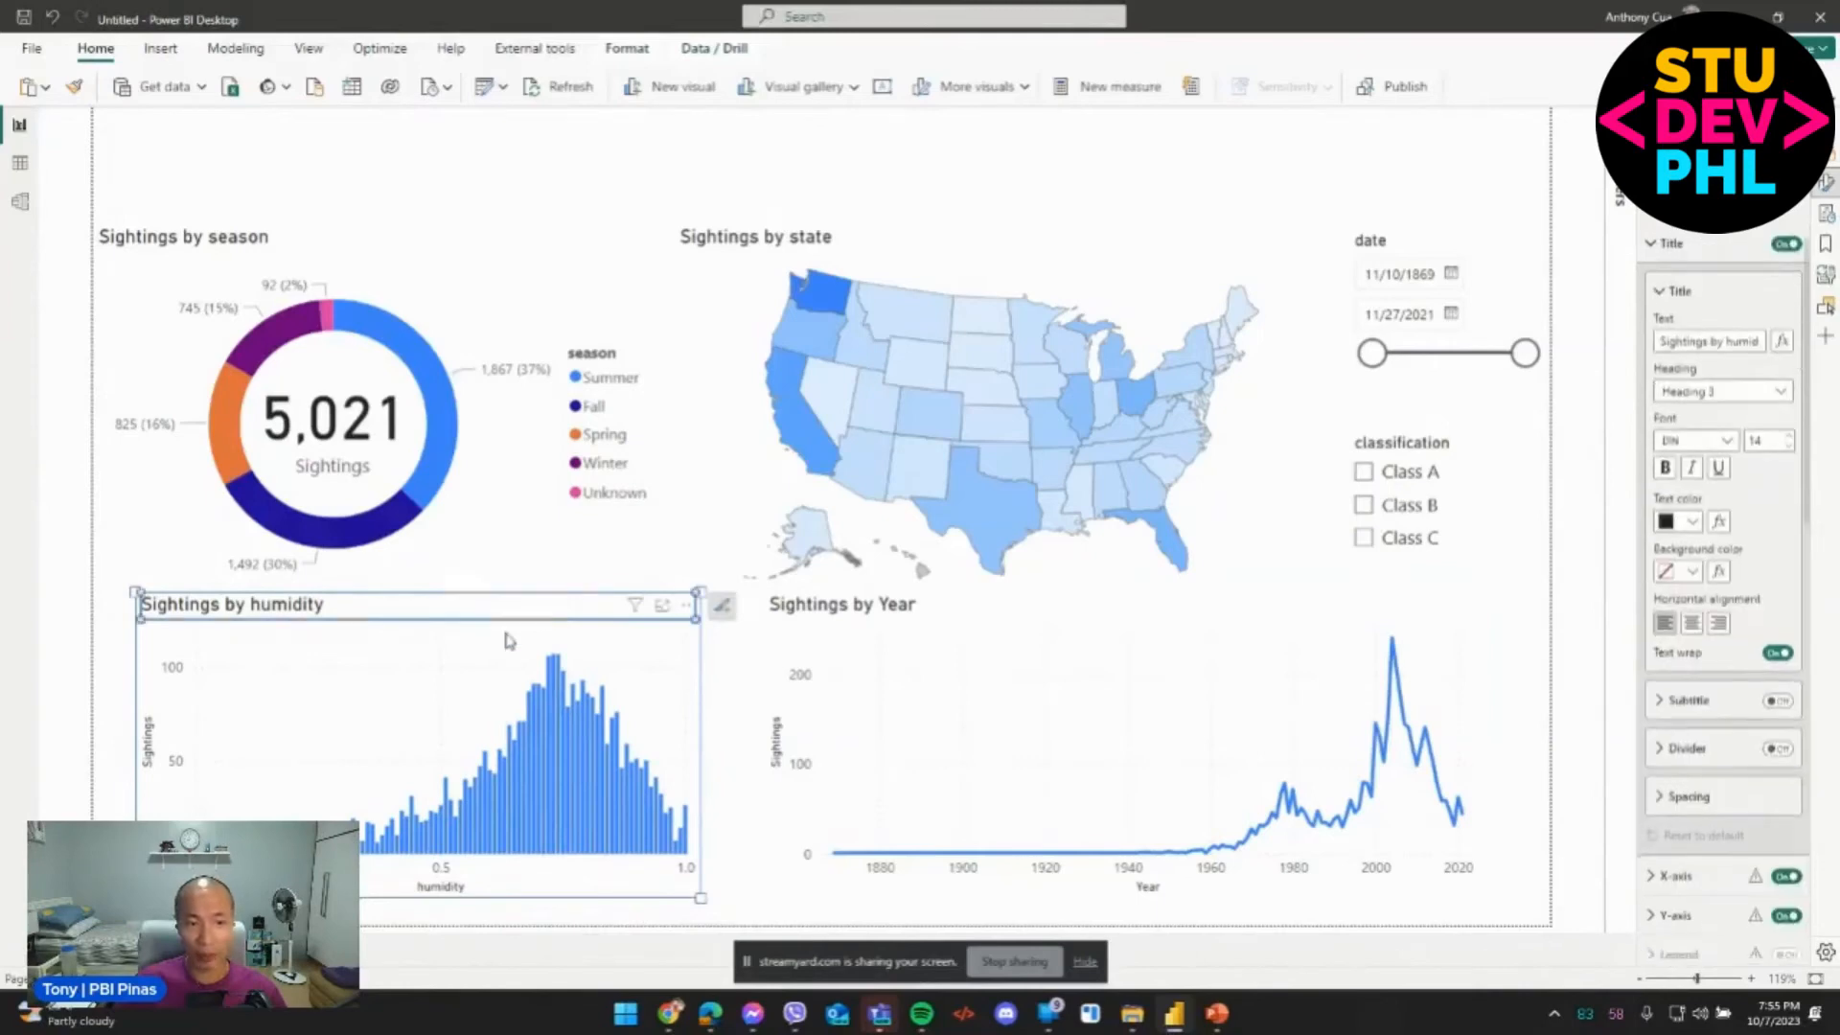
Shrink the season donut so its left edge aligns with the humidity chart, and recentre the Sightings card inside the ring.
{"action": "left_click", "coordinate": [690, 530]}
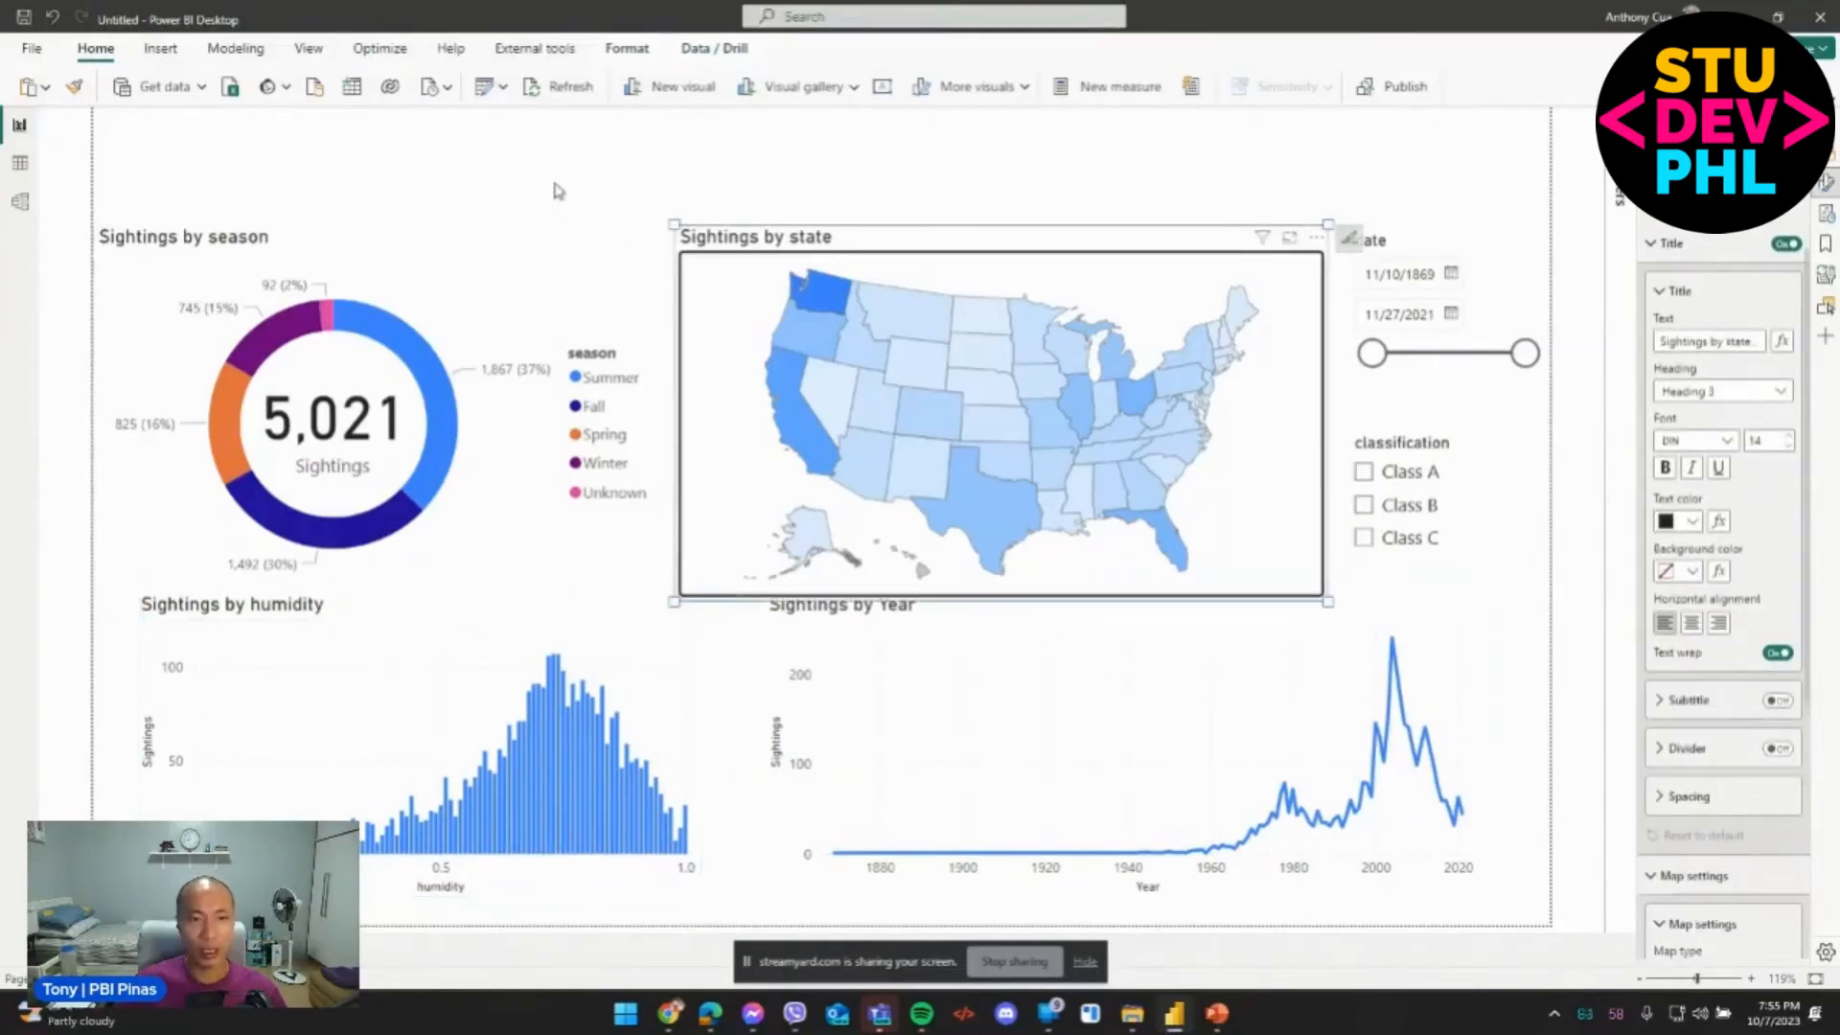
{"action": "key", "text": "Escape"}
{"action": "left_click", "coordinate": [642, 256]}
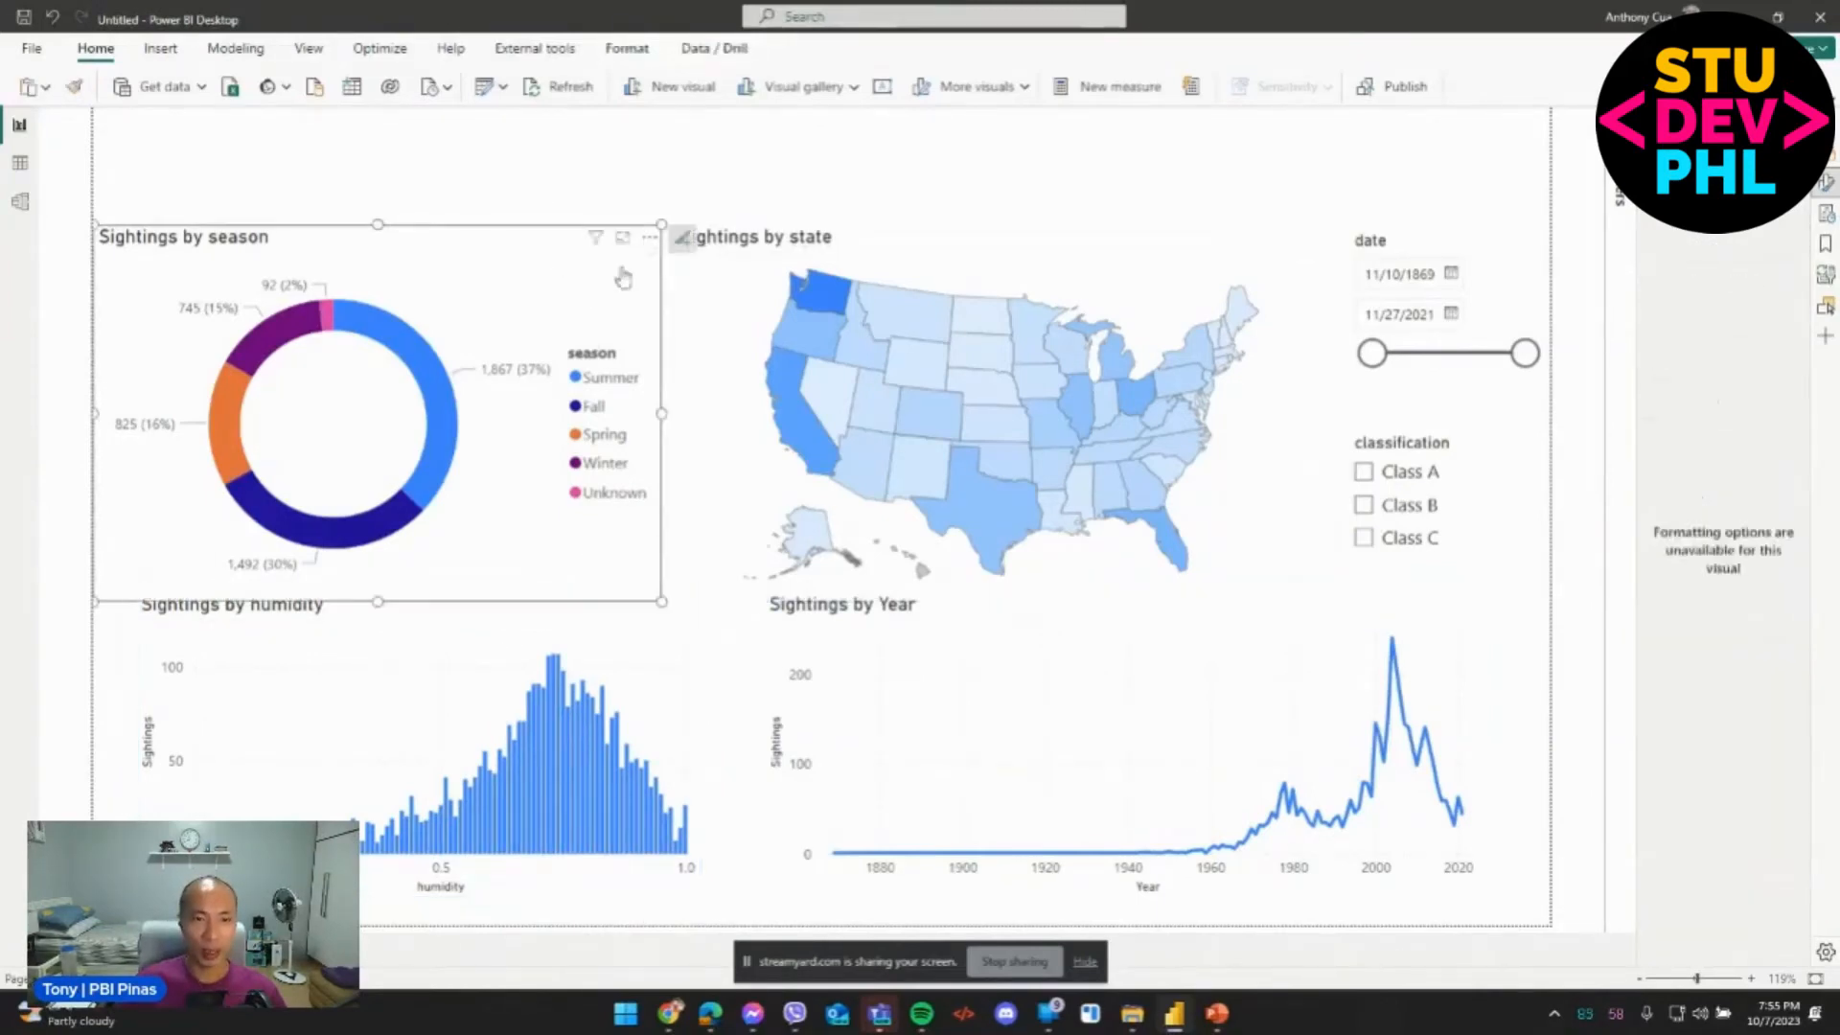
{"action": "left_click_drag", "start_coordinate": [95, 596], "coordinate": [135, 569]}
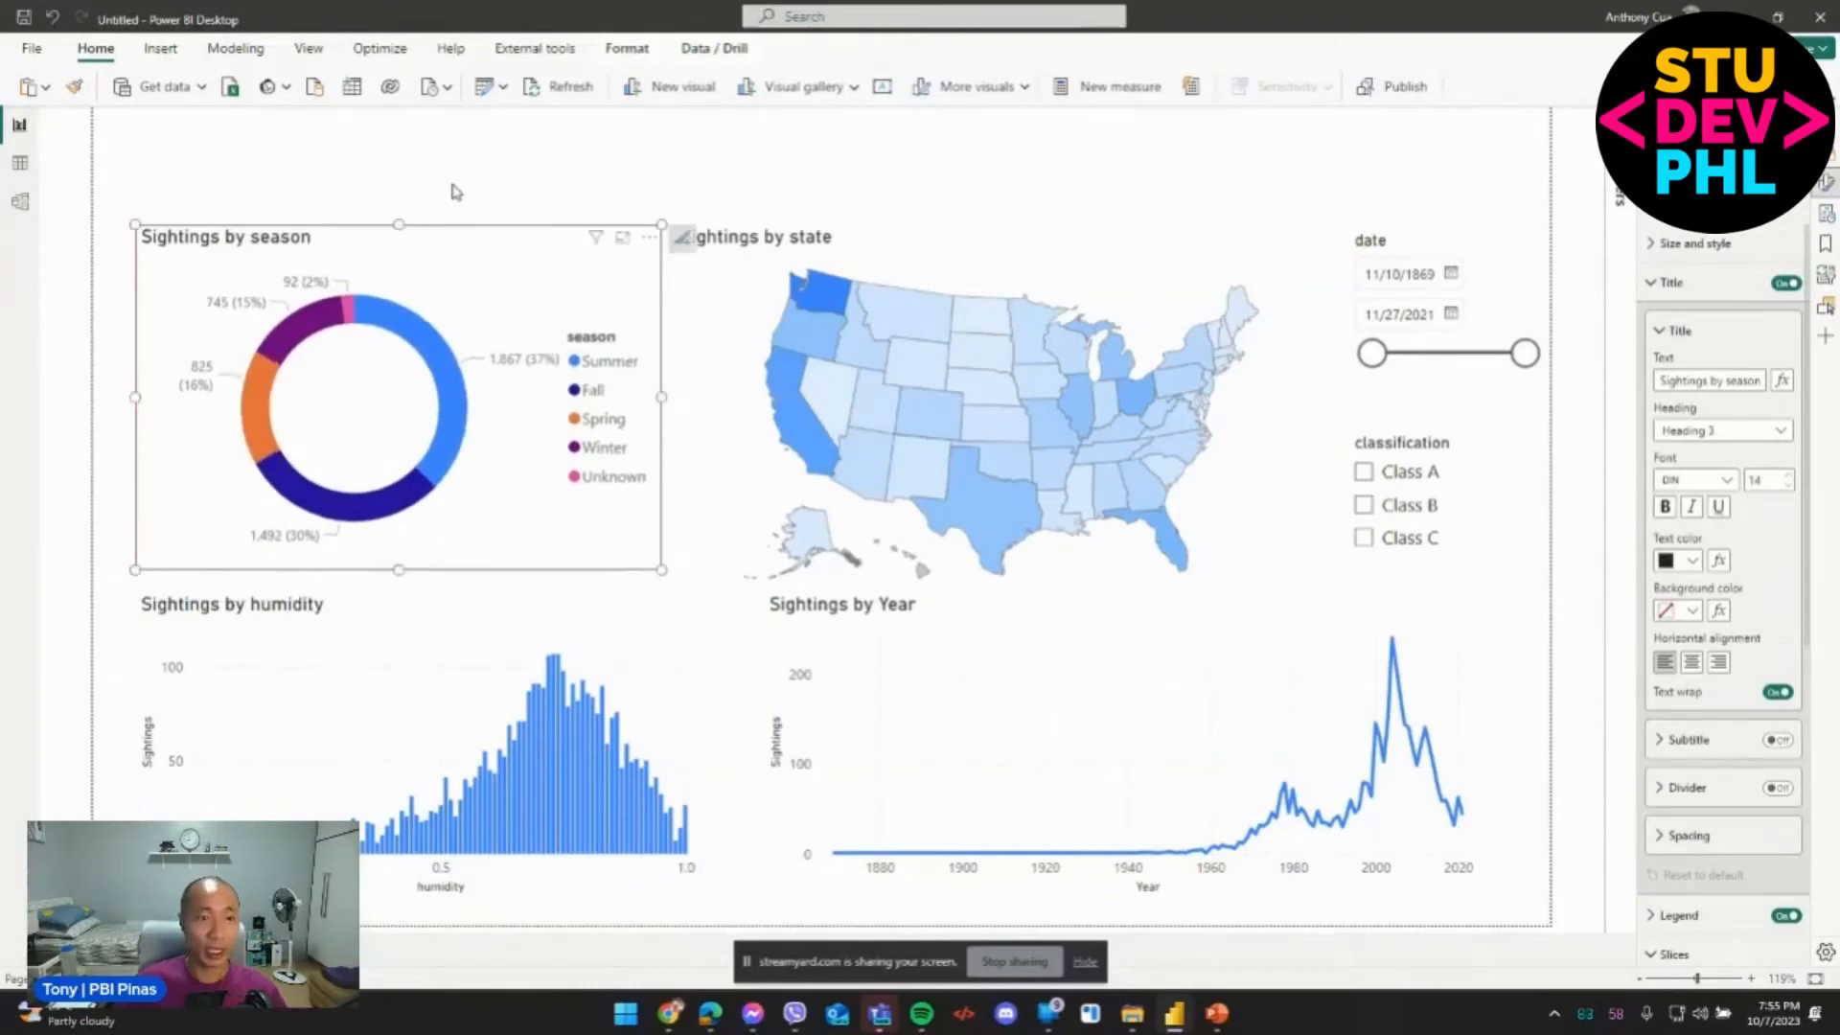
{"action": "key", "text": "Escape"}
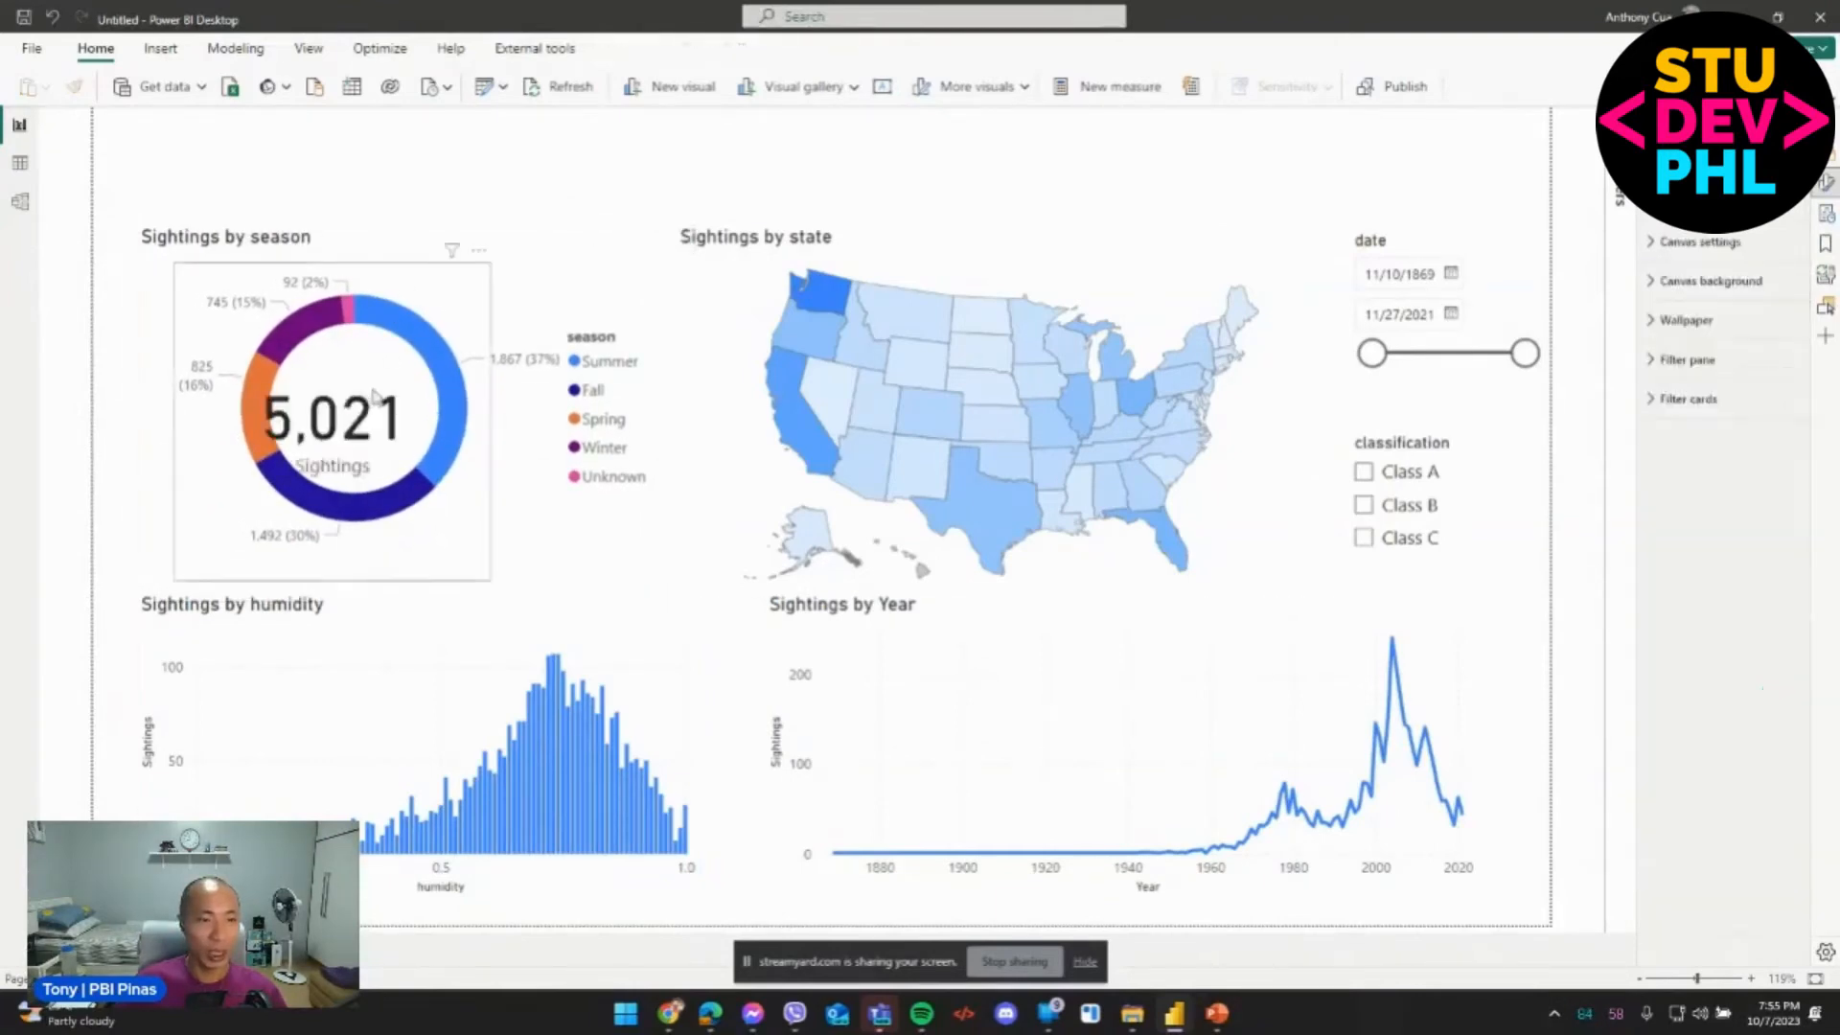
{"action": "left_click", "coordinate": [370, 412]}
{"action": "left_click_drag", "start_coordinate": [479, 250], "coordinate": [507, 239]}
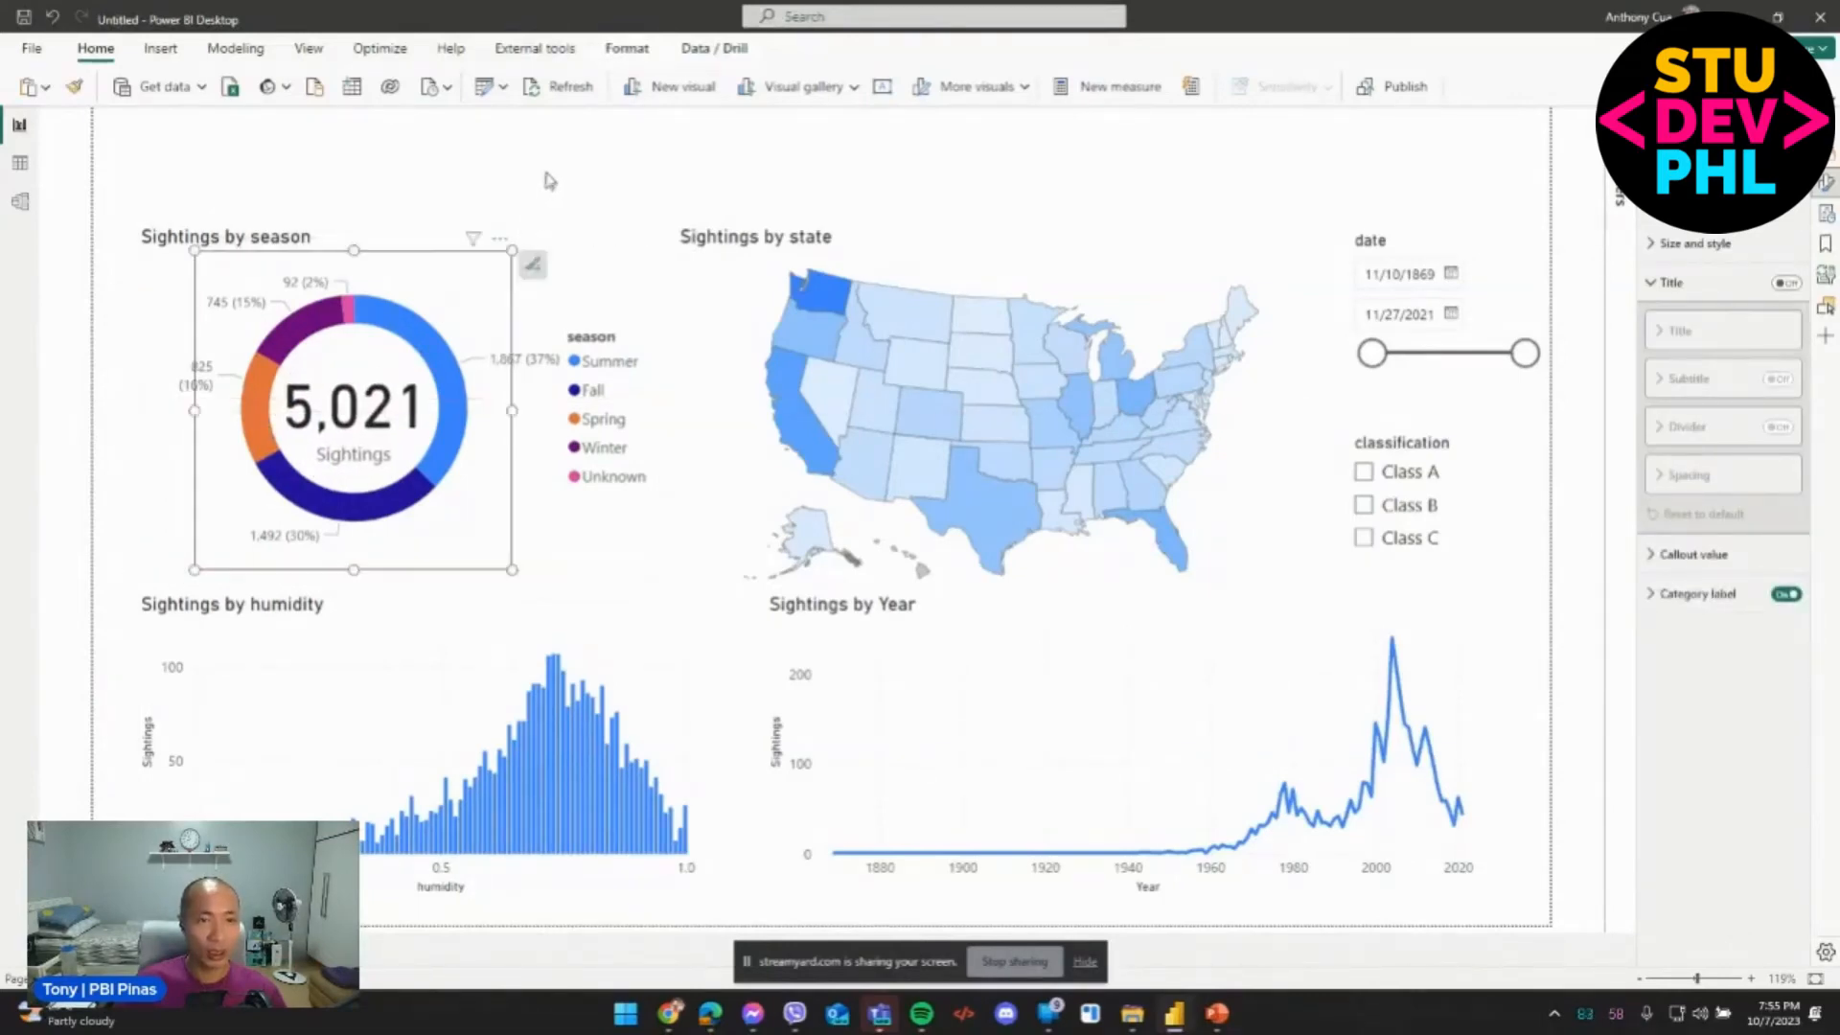
{"action": "left_click", "coordinate": [567, 238]}
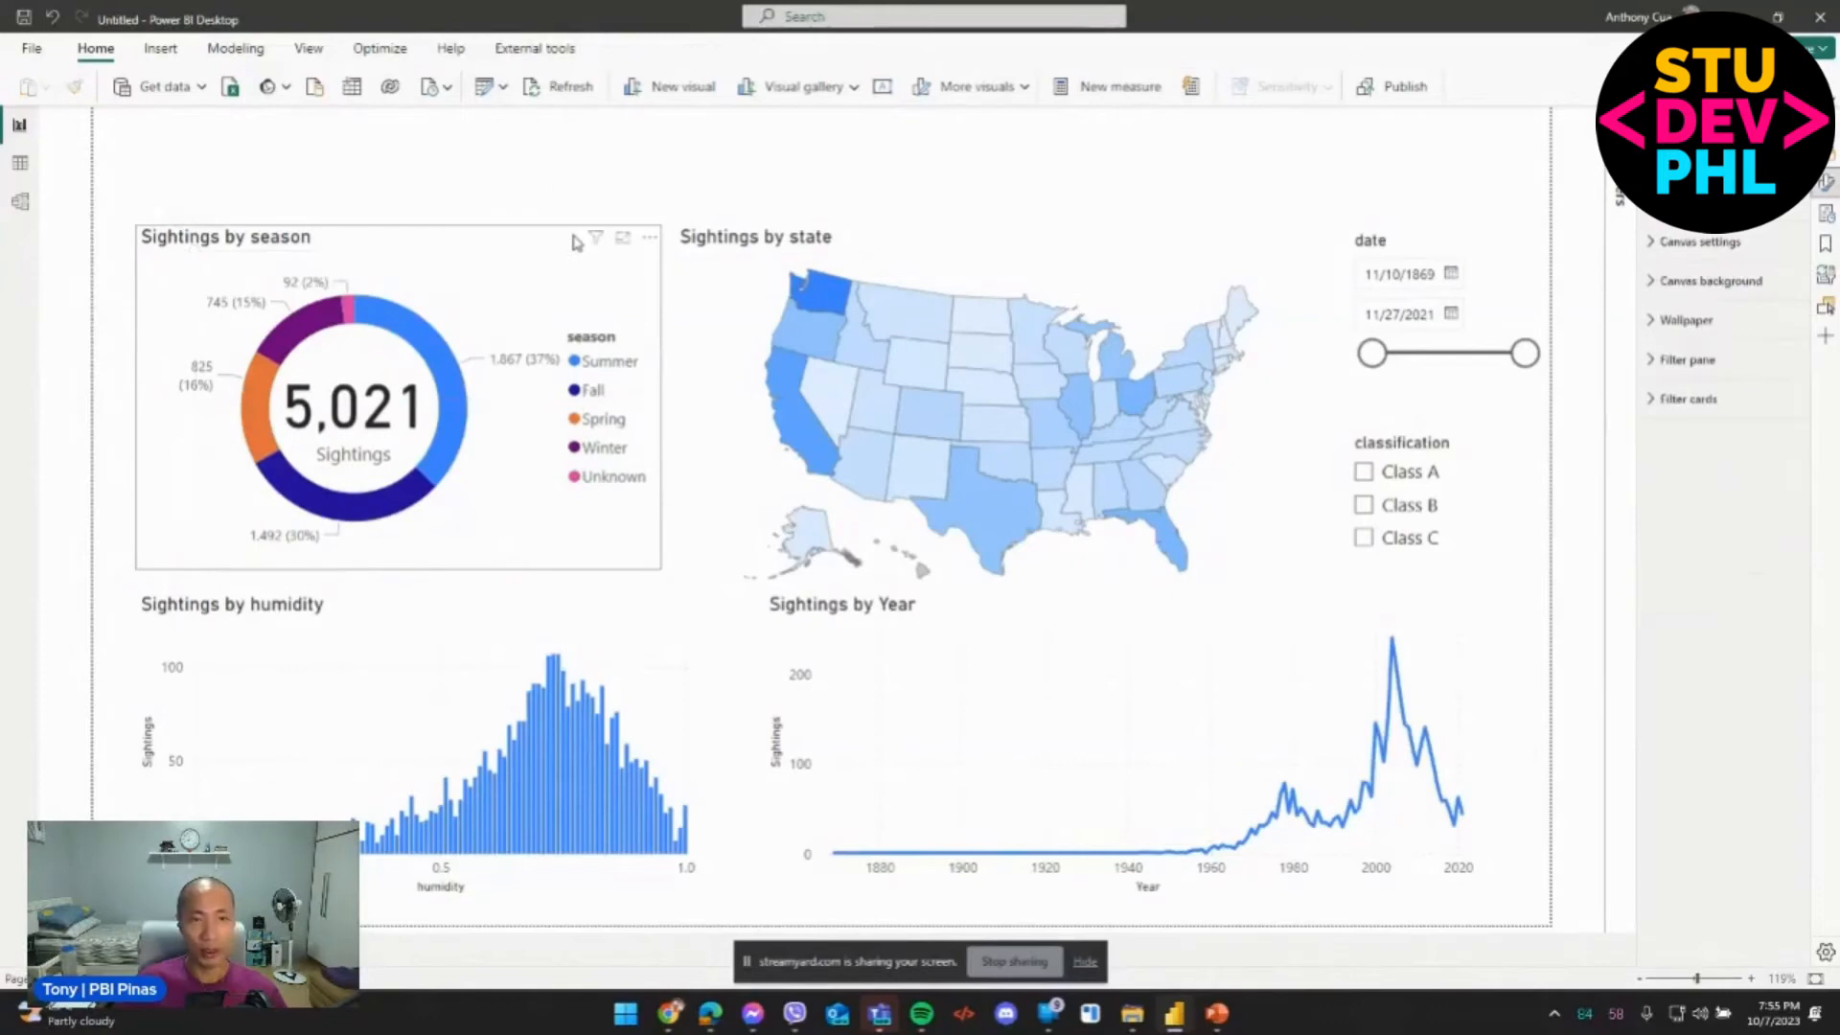
Find the border setting for the season donut, turn on its visual border and colour it grey.
{"action": "left_click", "coordinate": [575, 242]}
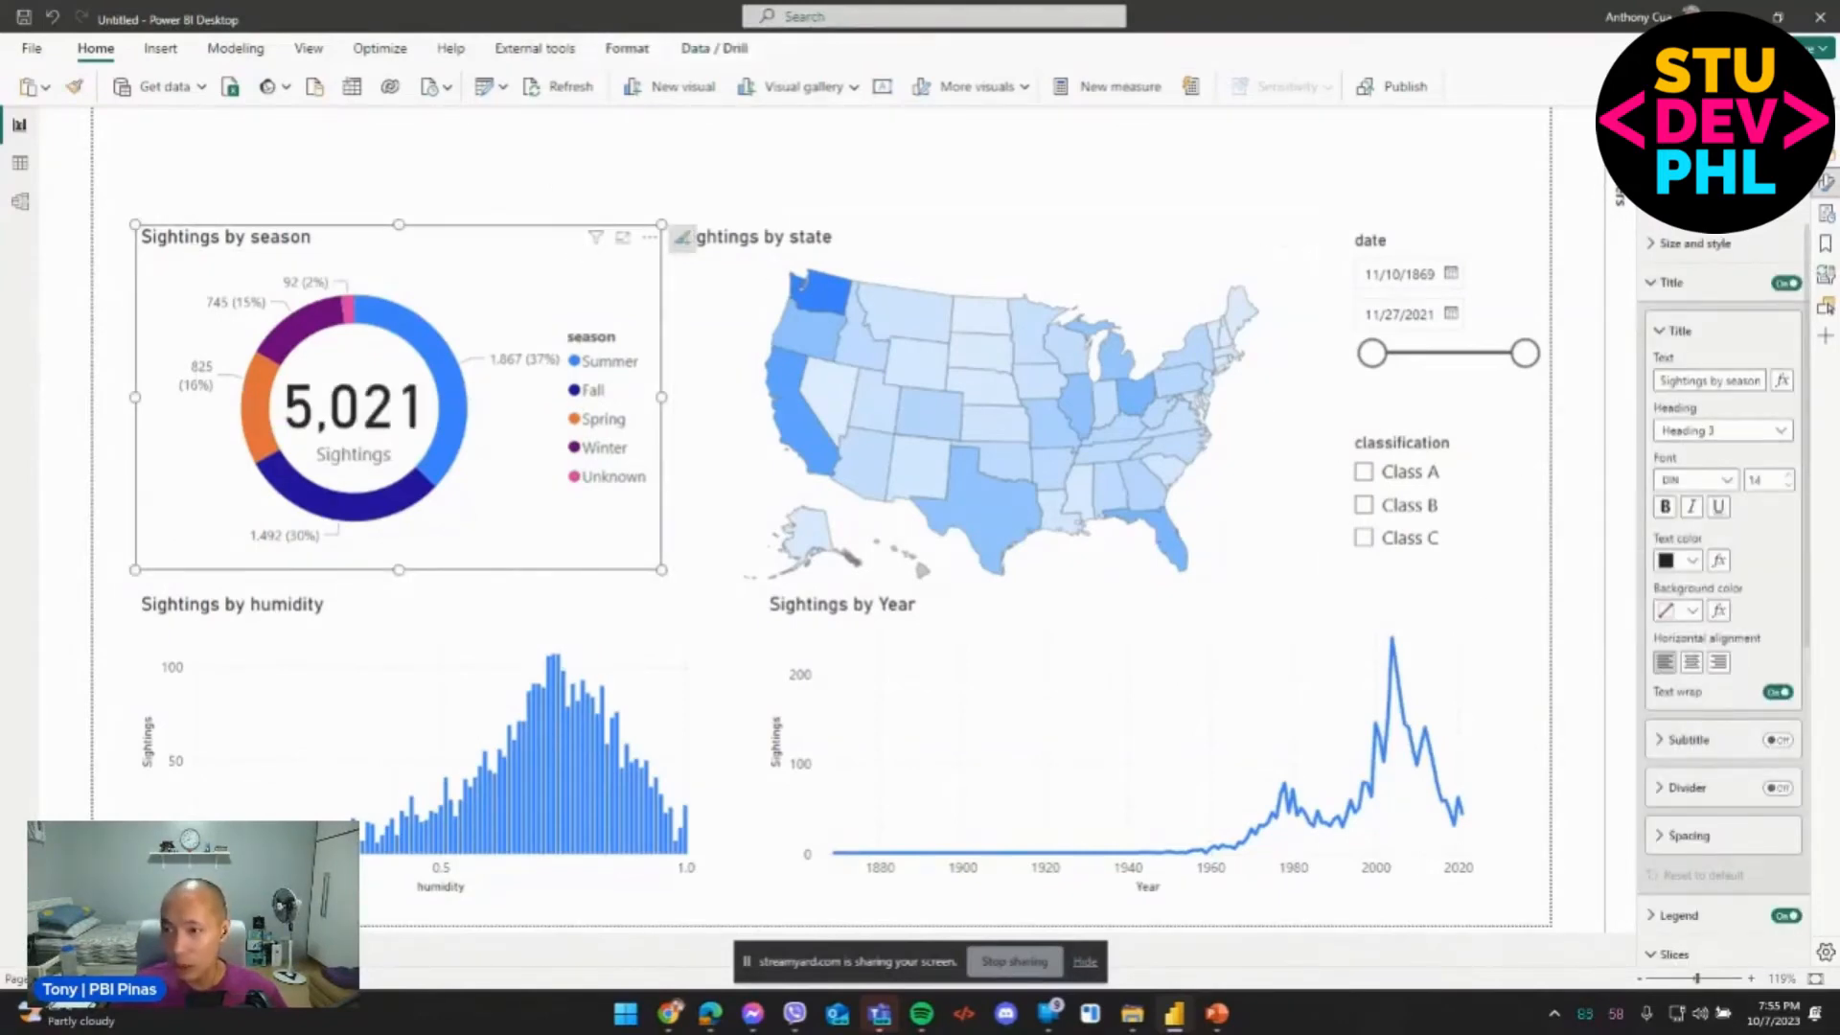
{"action": "left_click", "coordinate": [1721, 199]}
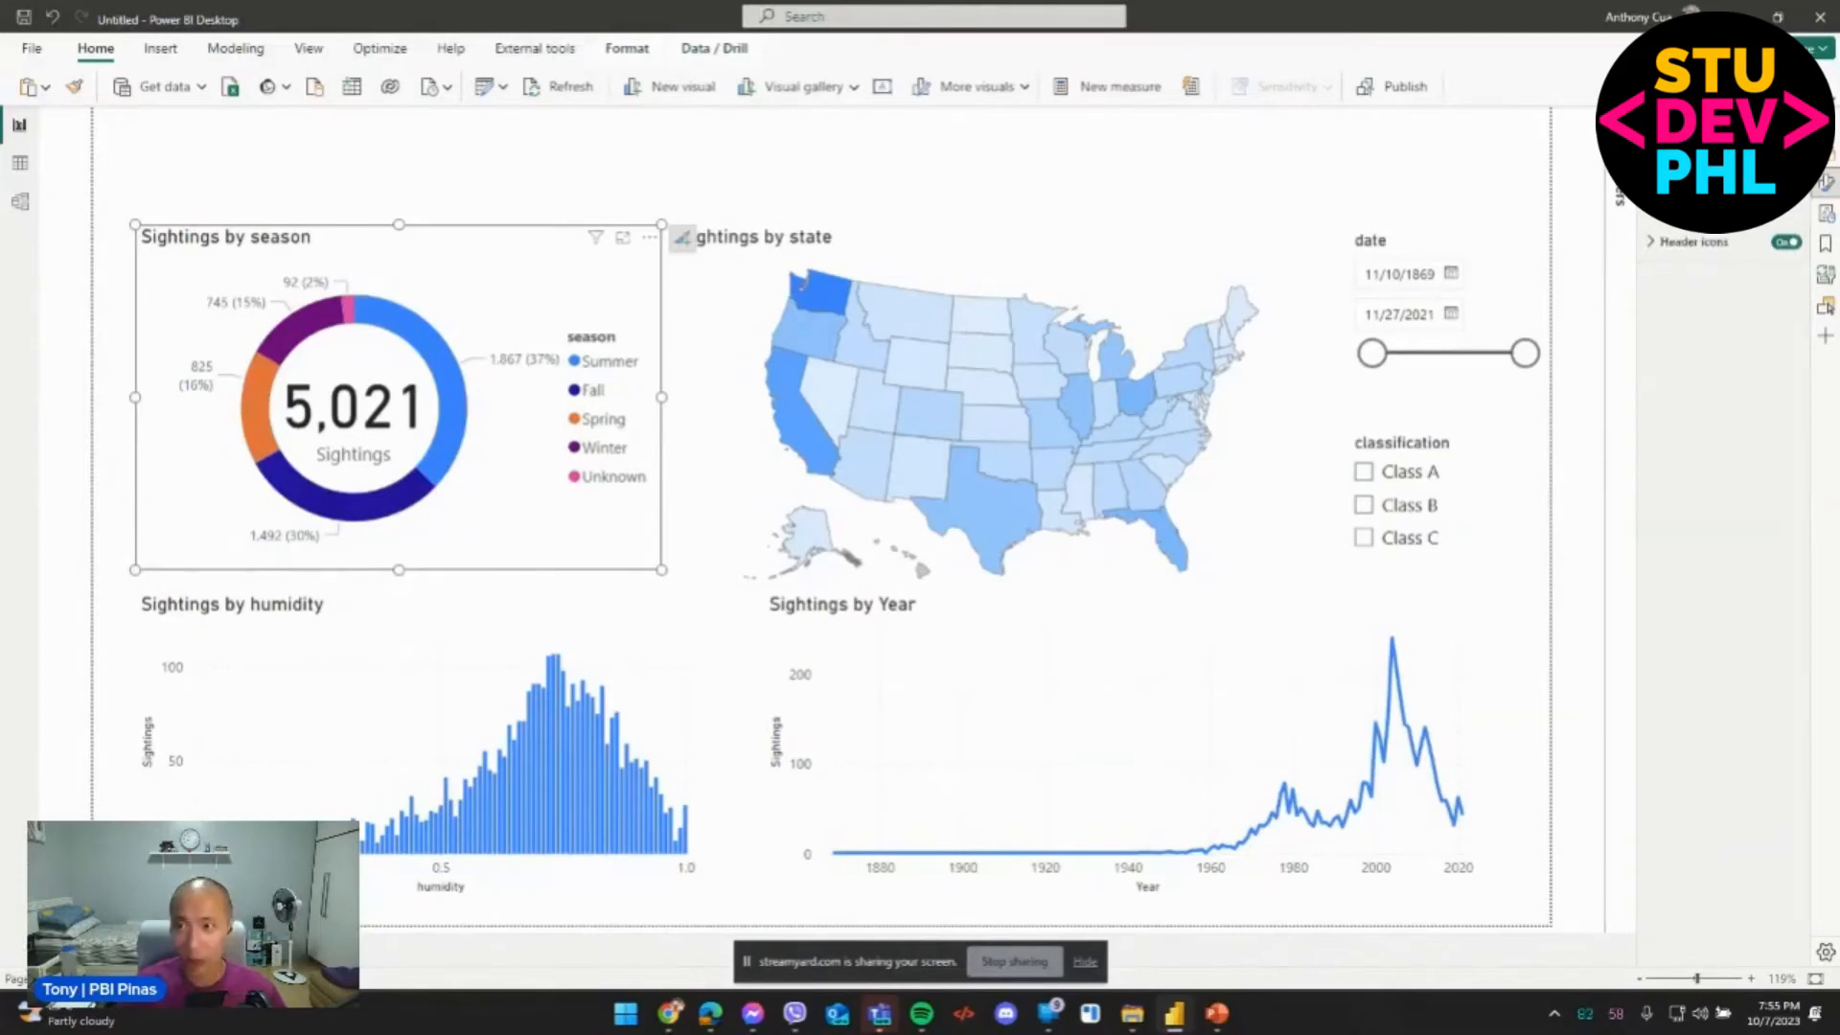
{"action": "left_click", "coordinate": [1715, 201]}
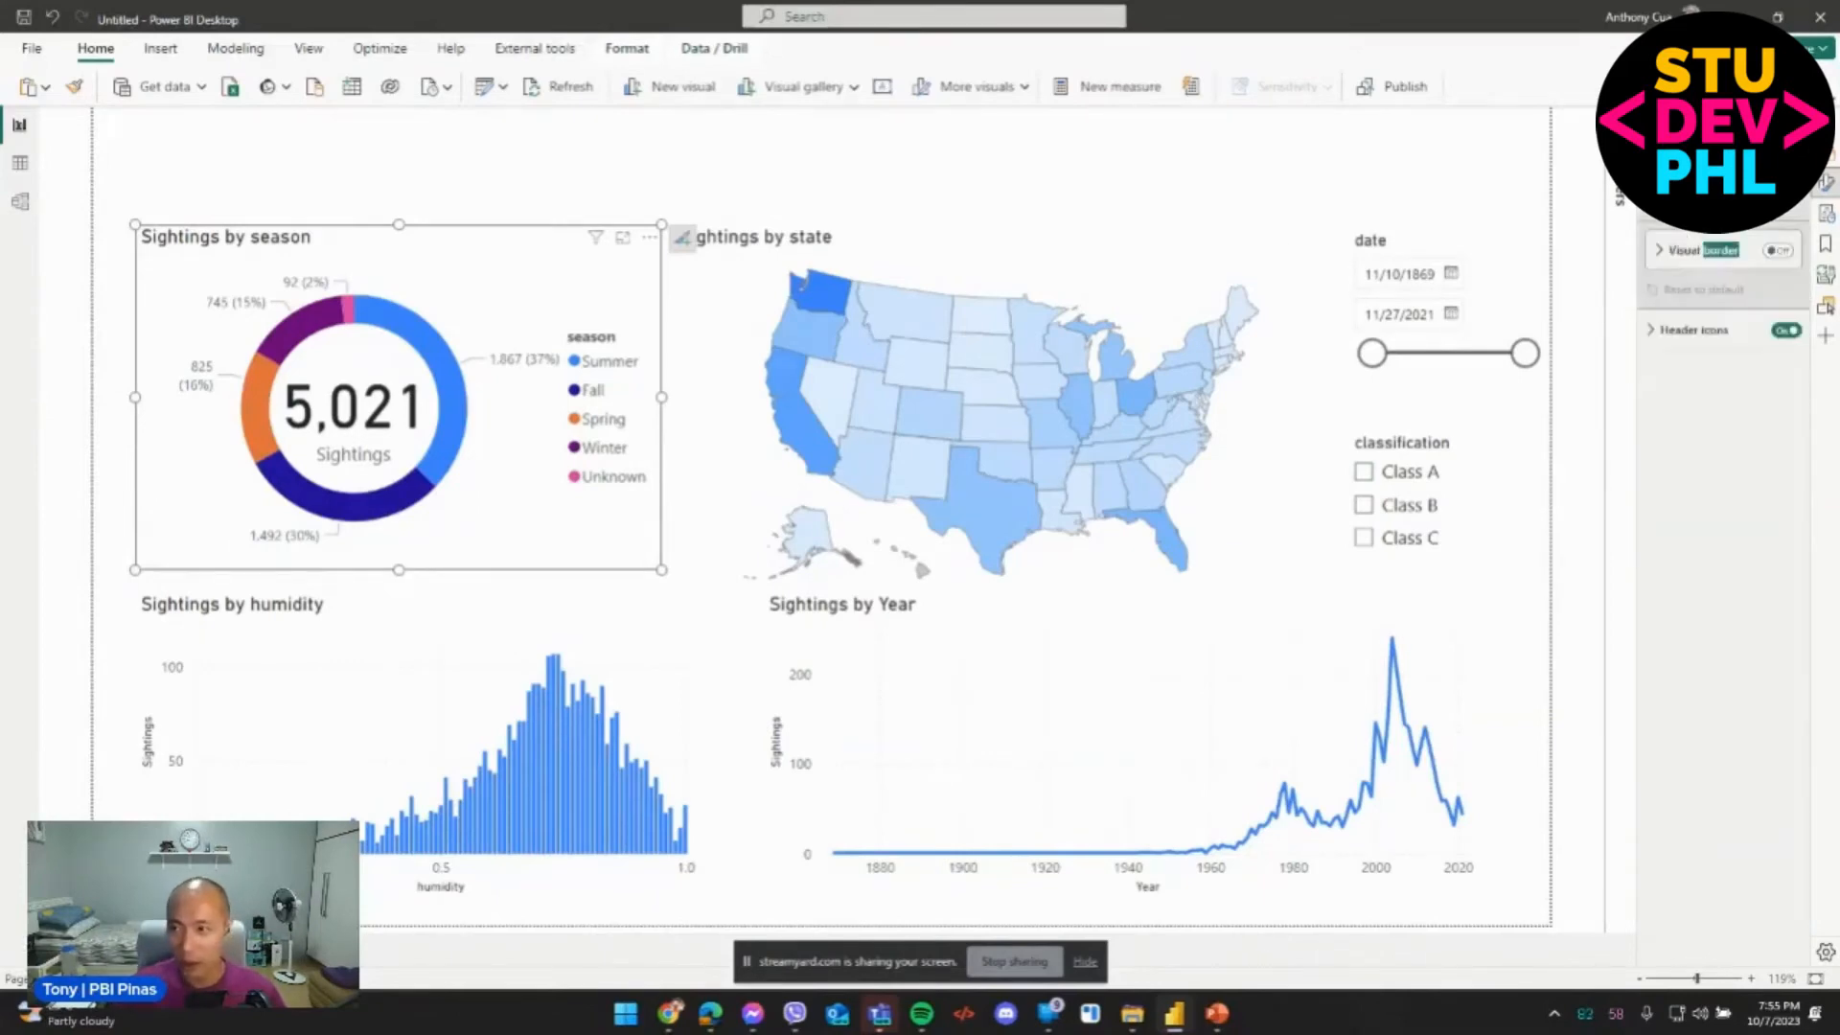
{"action": "left_click", "coordinate": [1775, 253]}
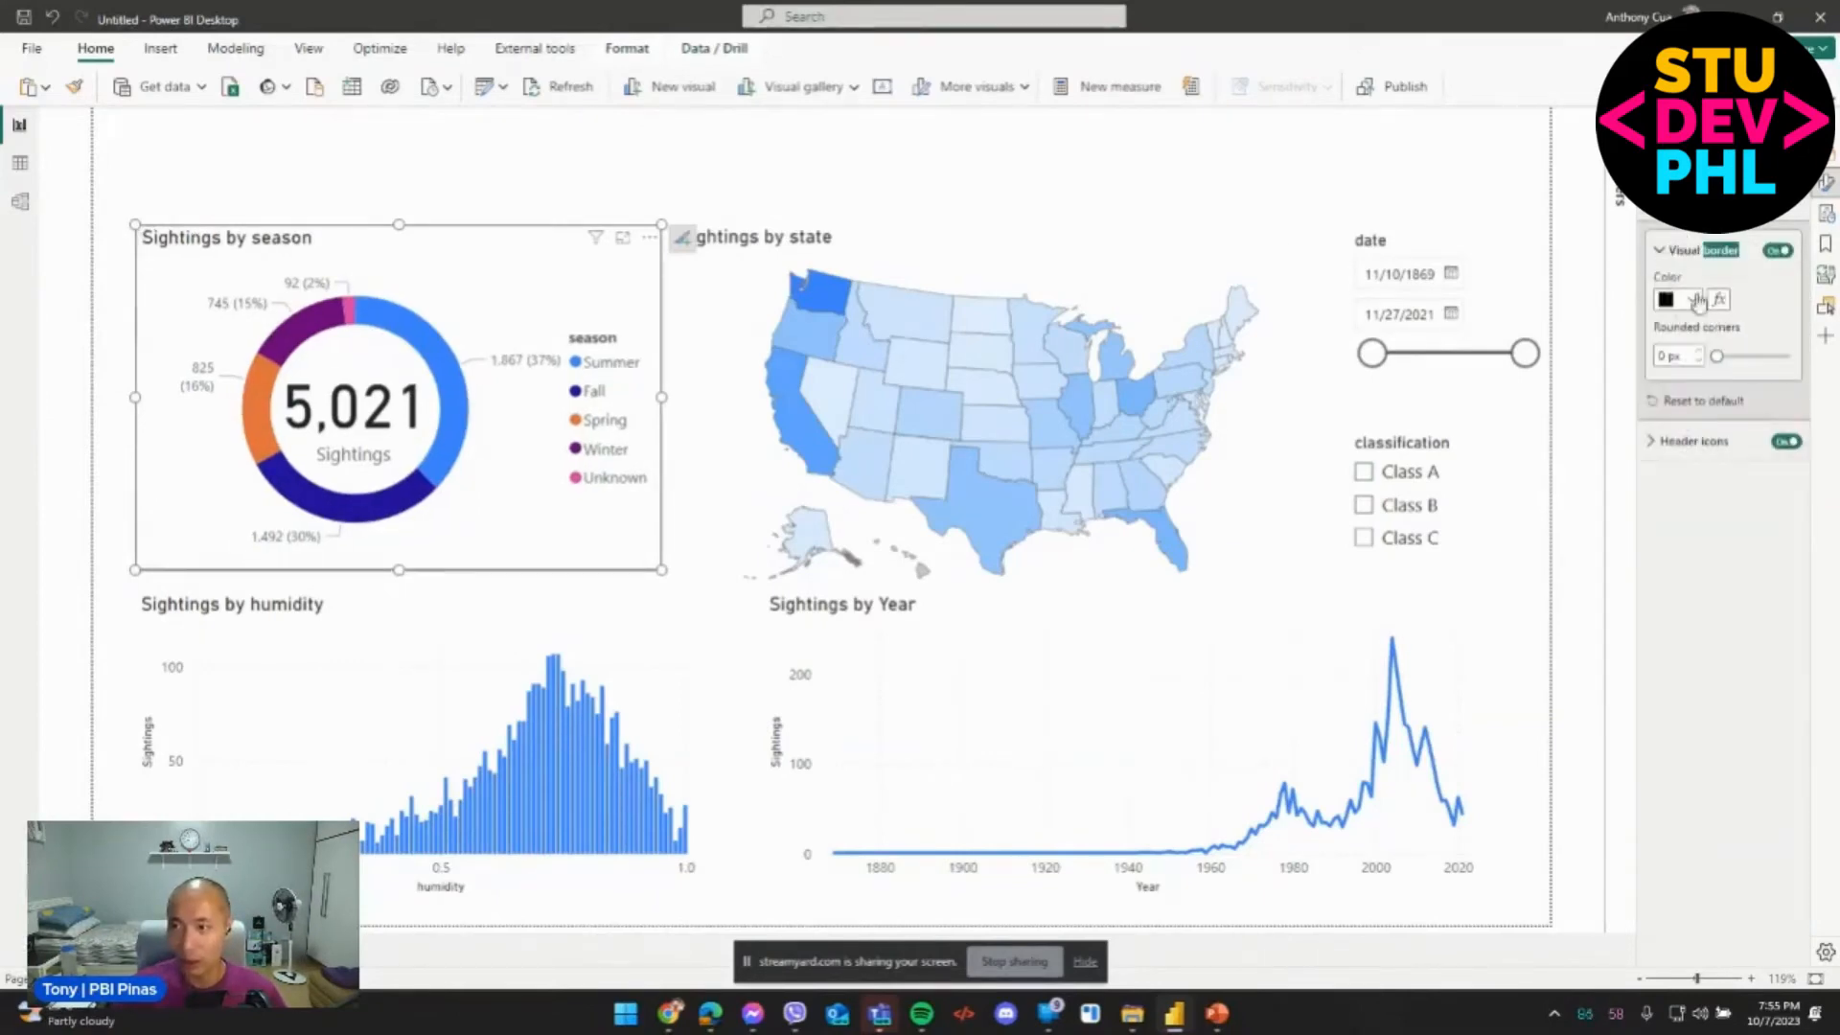
{"action": "left_click", "coordinate": [1693, 300]}
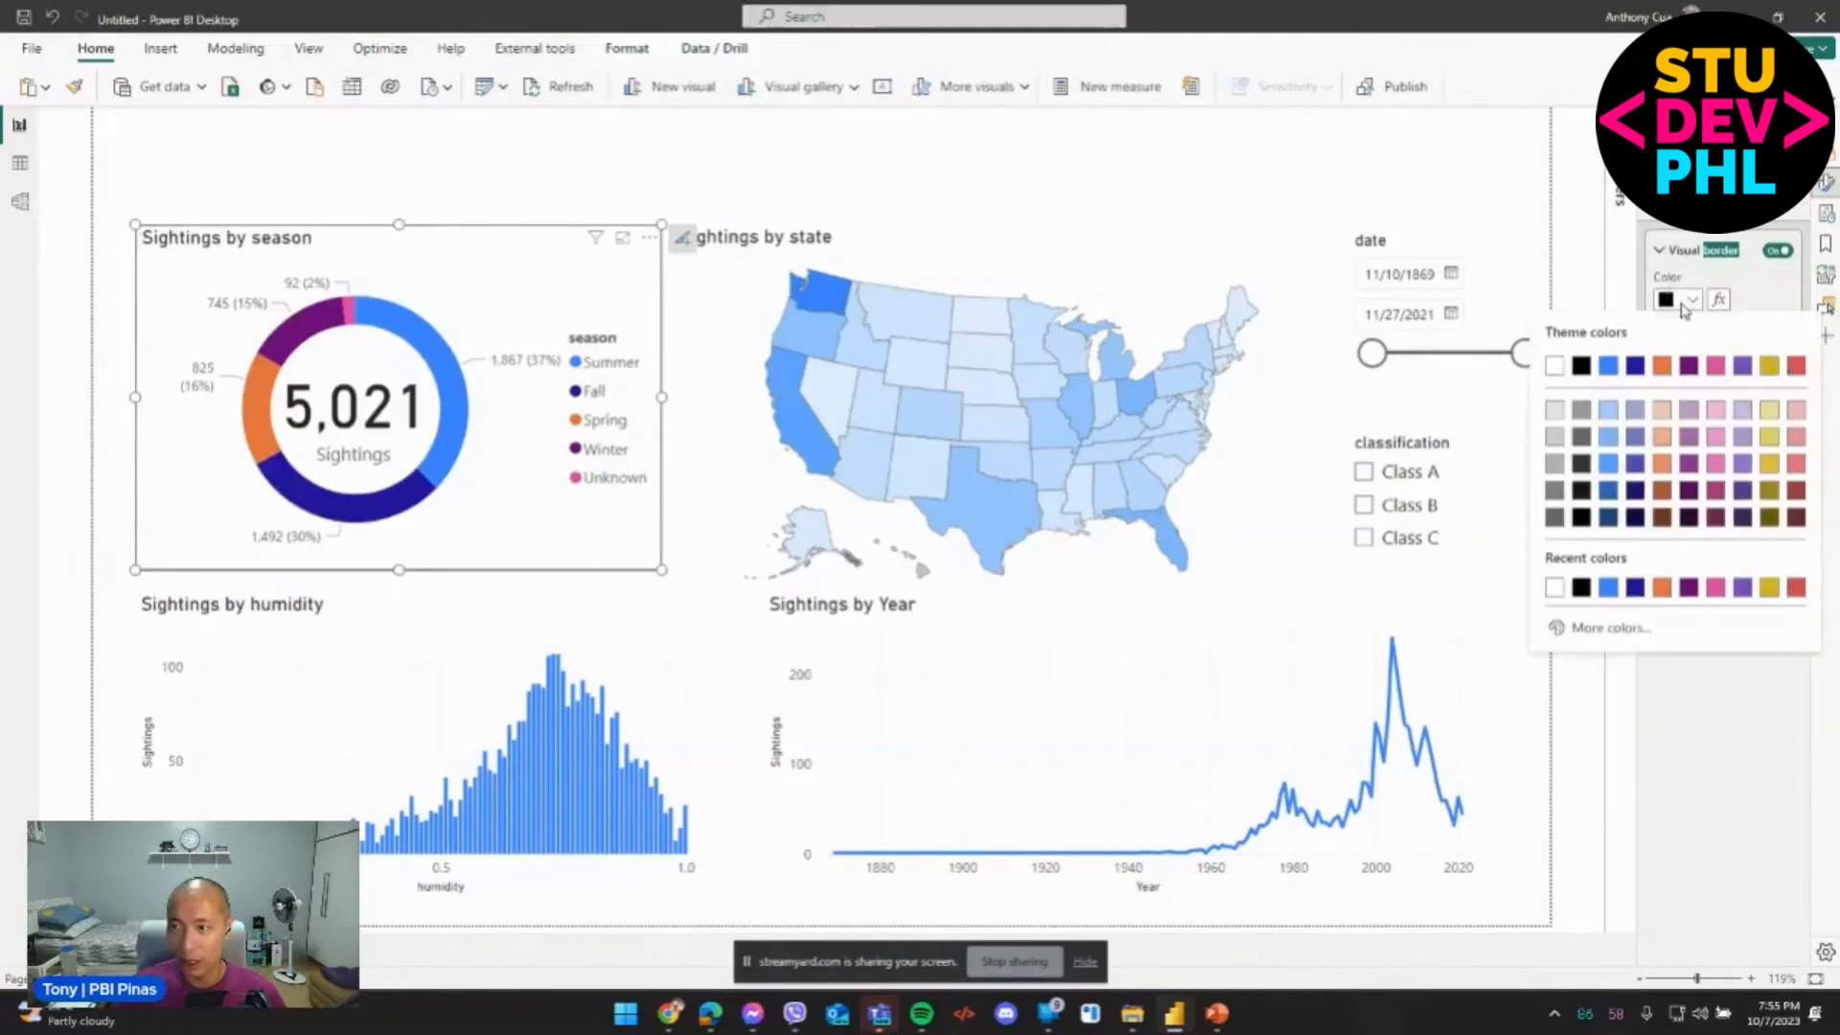
{"action": "left_click", "coordinate": [1554, 463]}
Reduce the state map's height to match the donut's bottom edge, and give the map a grey visual border.
{"action": "left_click", "coordinate": [997, 593]}
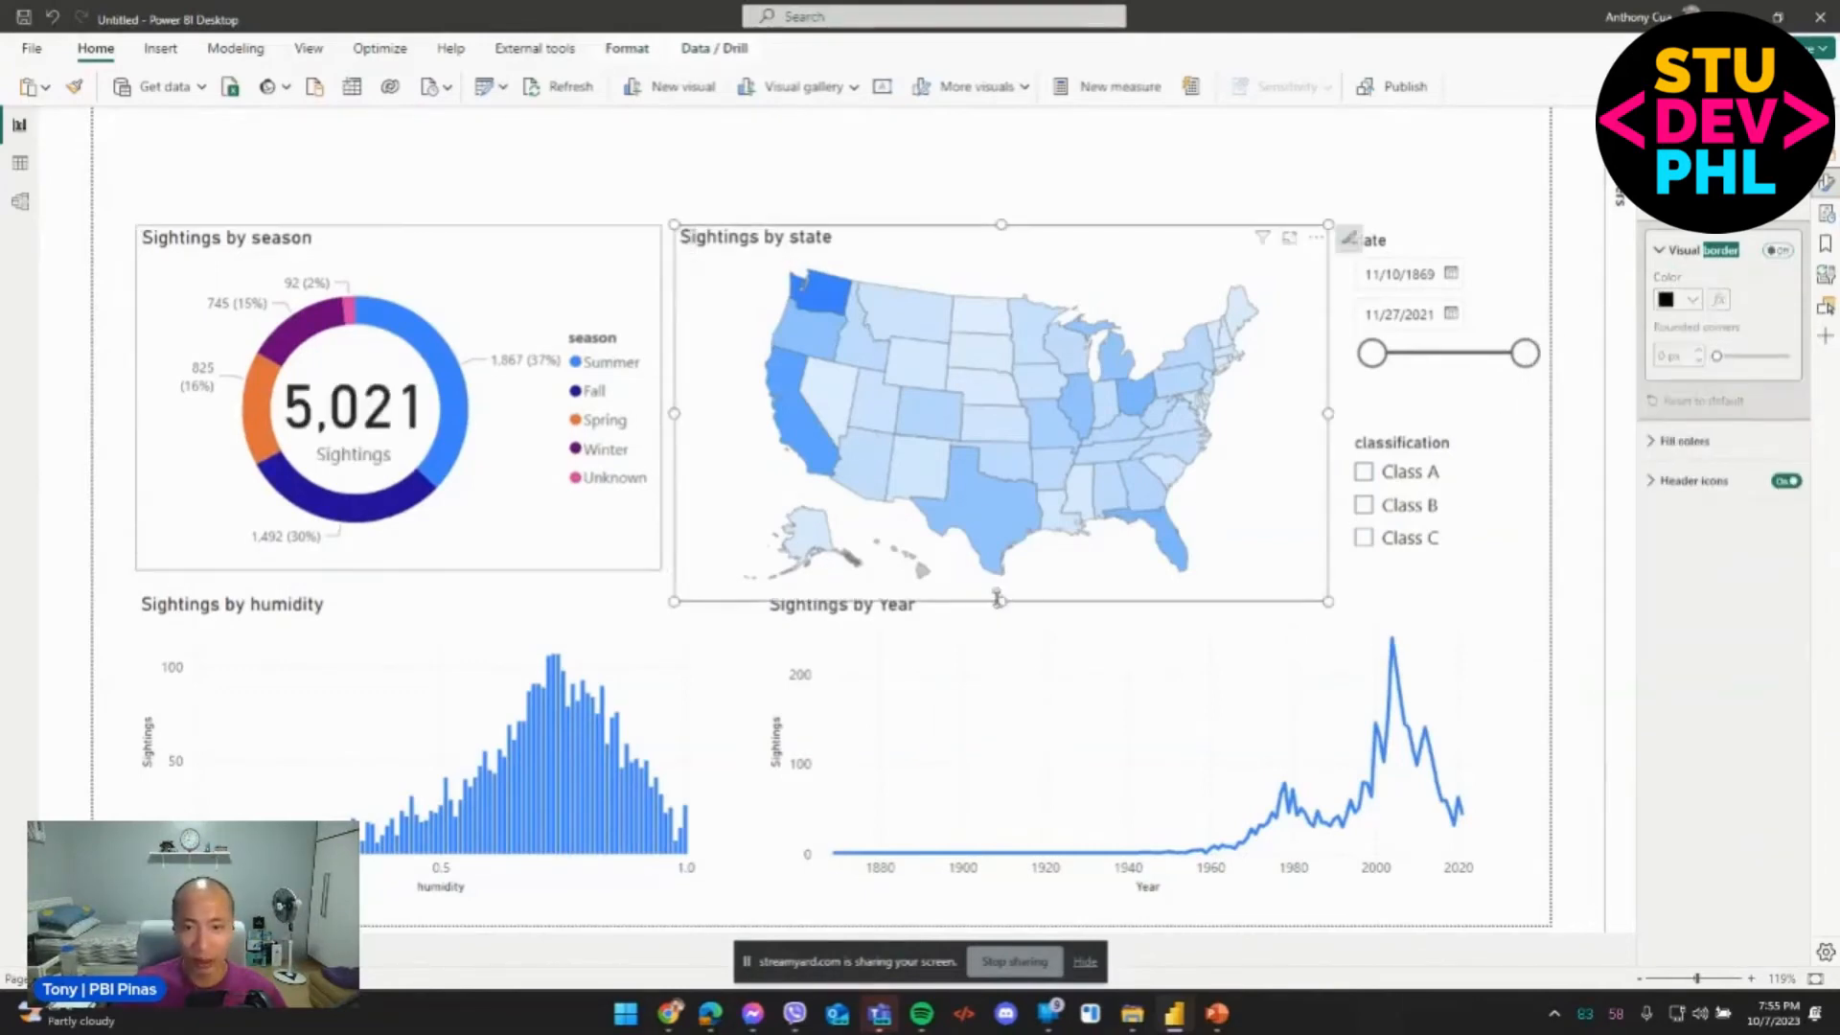
{"action": "left_click_drag", "start_coordinate": [1005, 601], "coordinate": [1000, 569]}
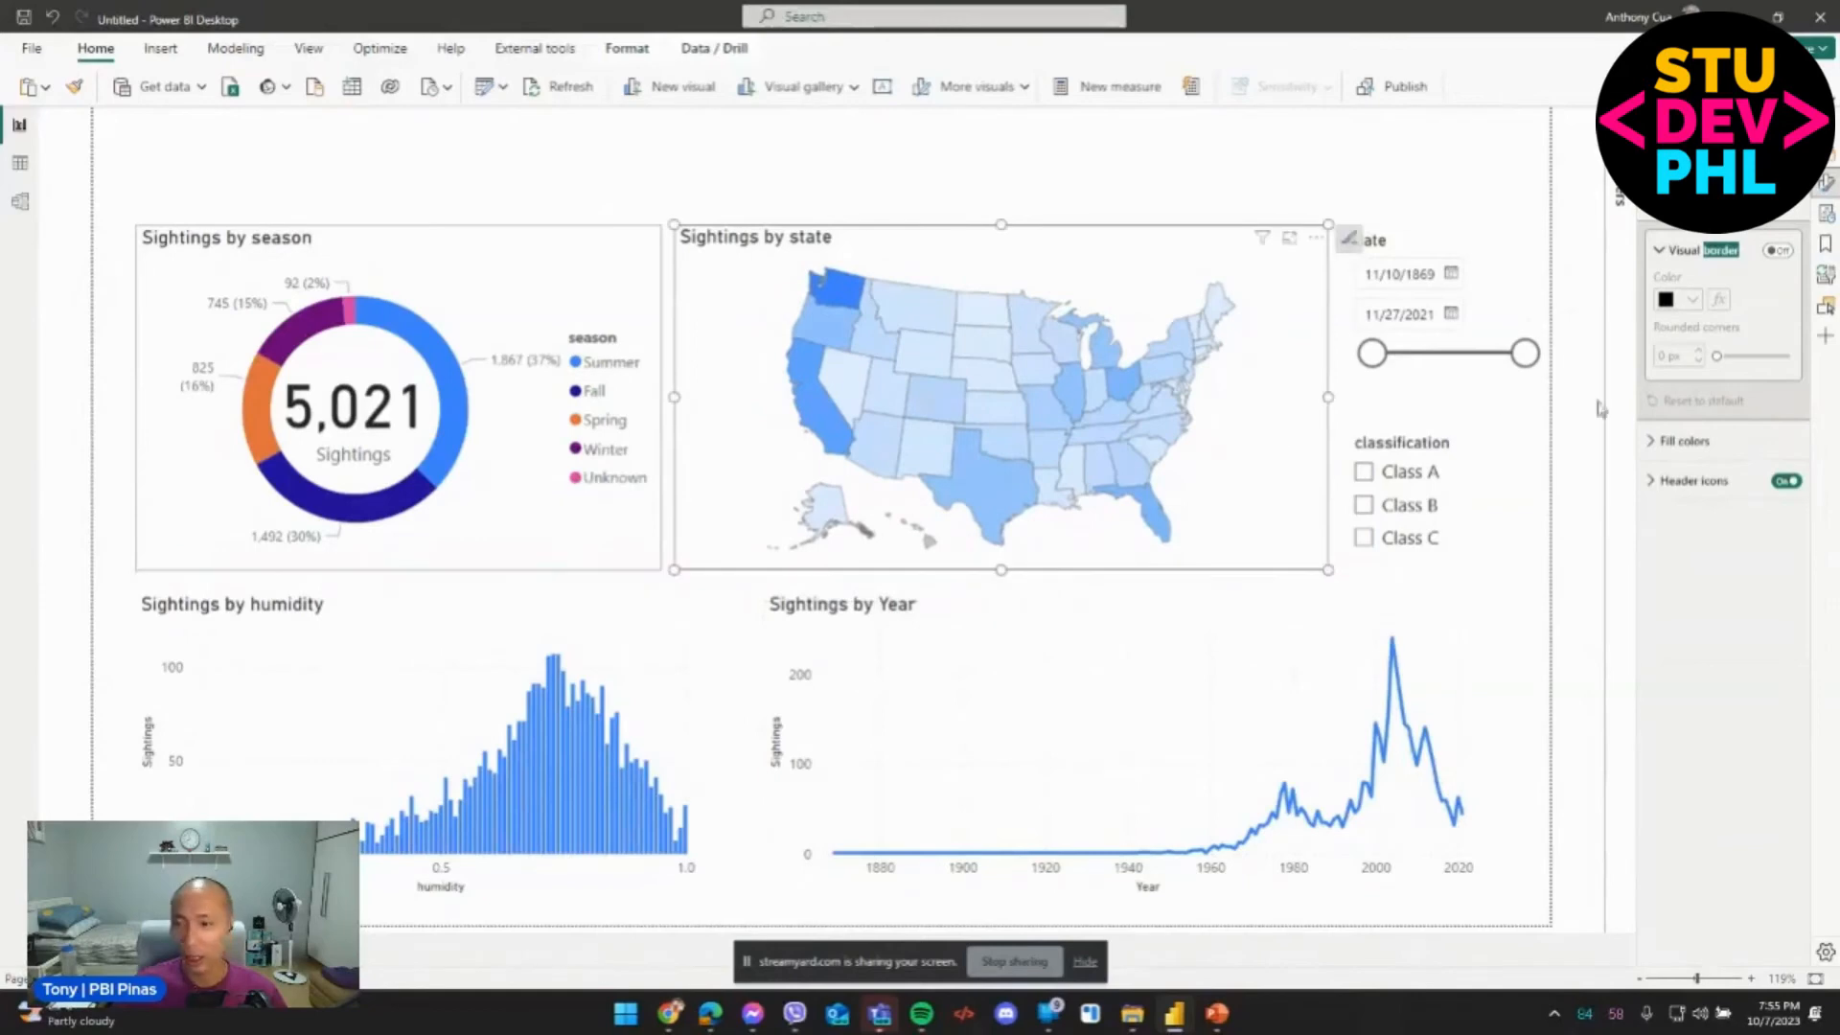
{"action": "left_click", "coordinate": [1778, 250]}
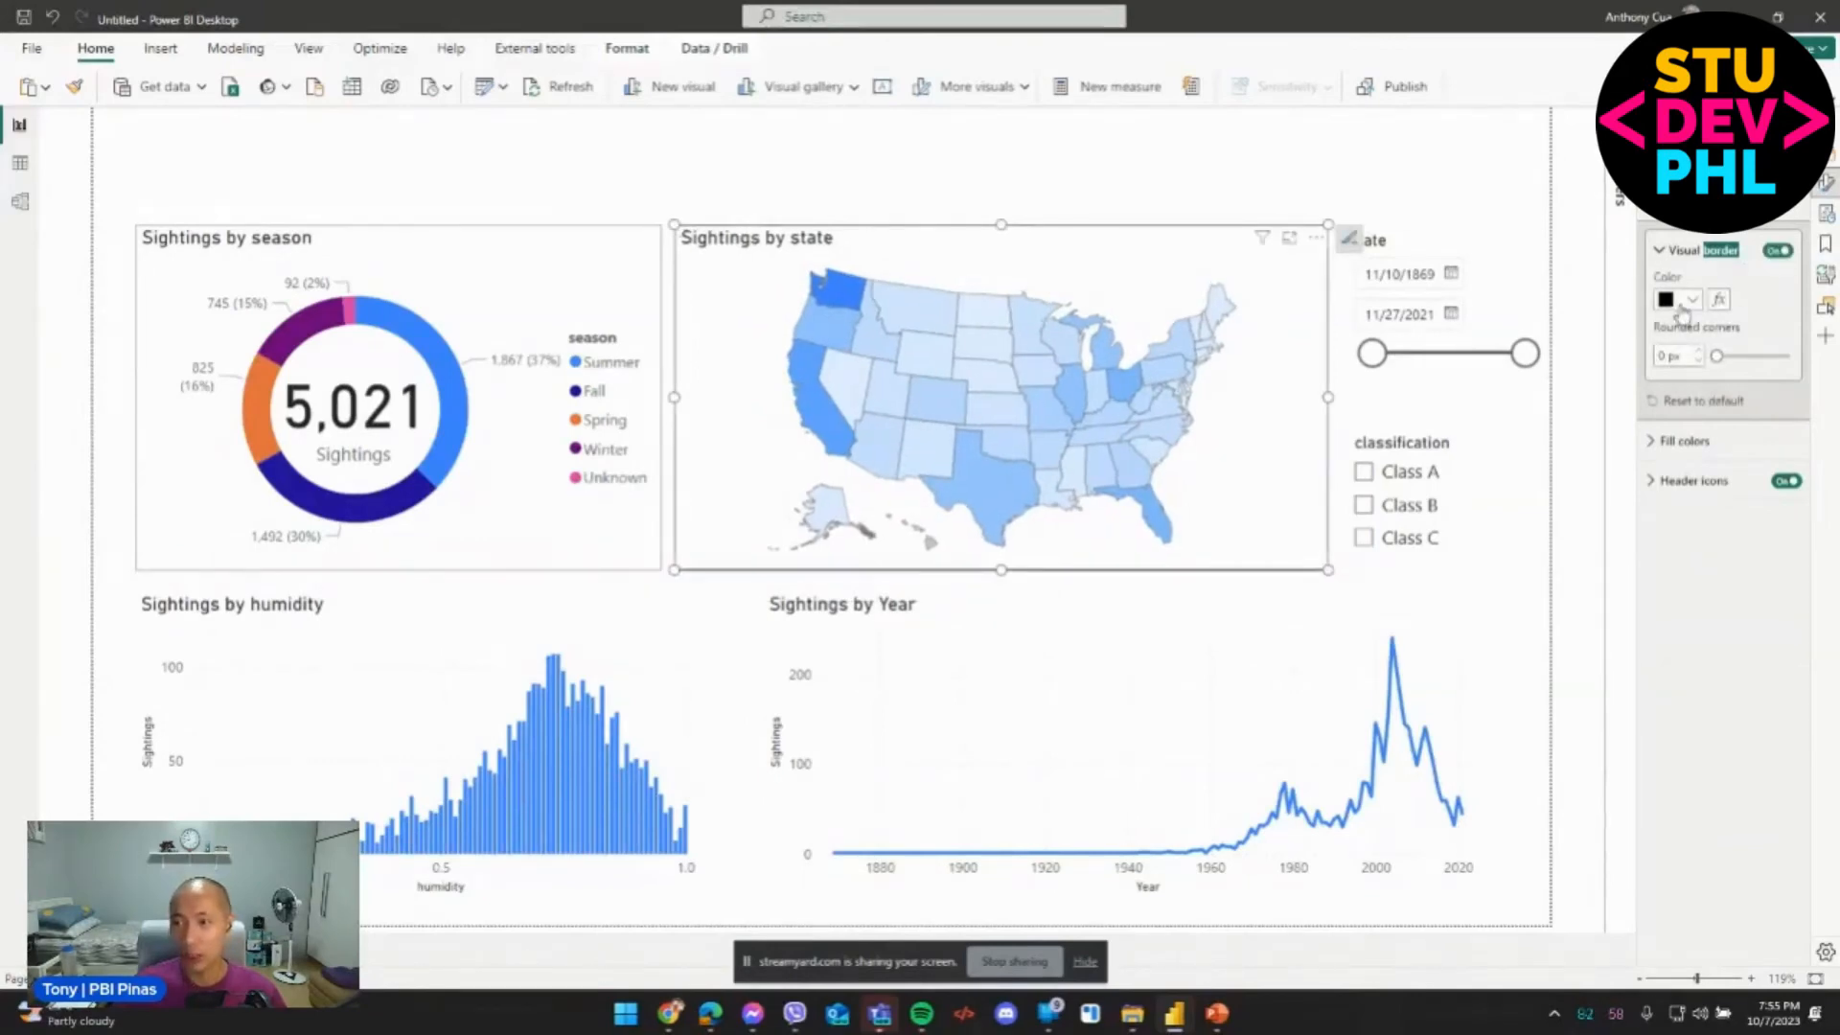
{"action": "left_click", "coordinate": [1689, 301]}
{"action": "left_click", "coordinate": [1554, 464]}
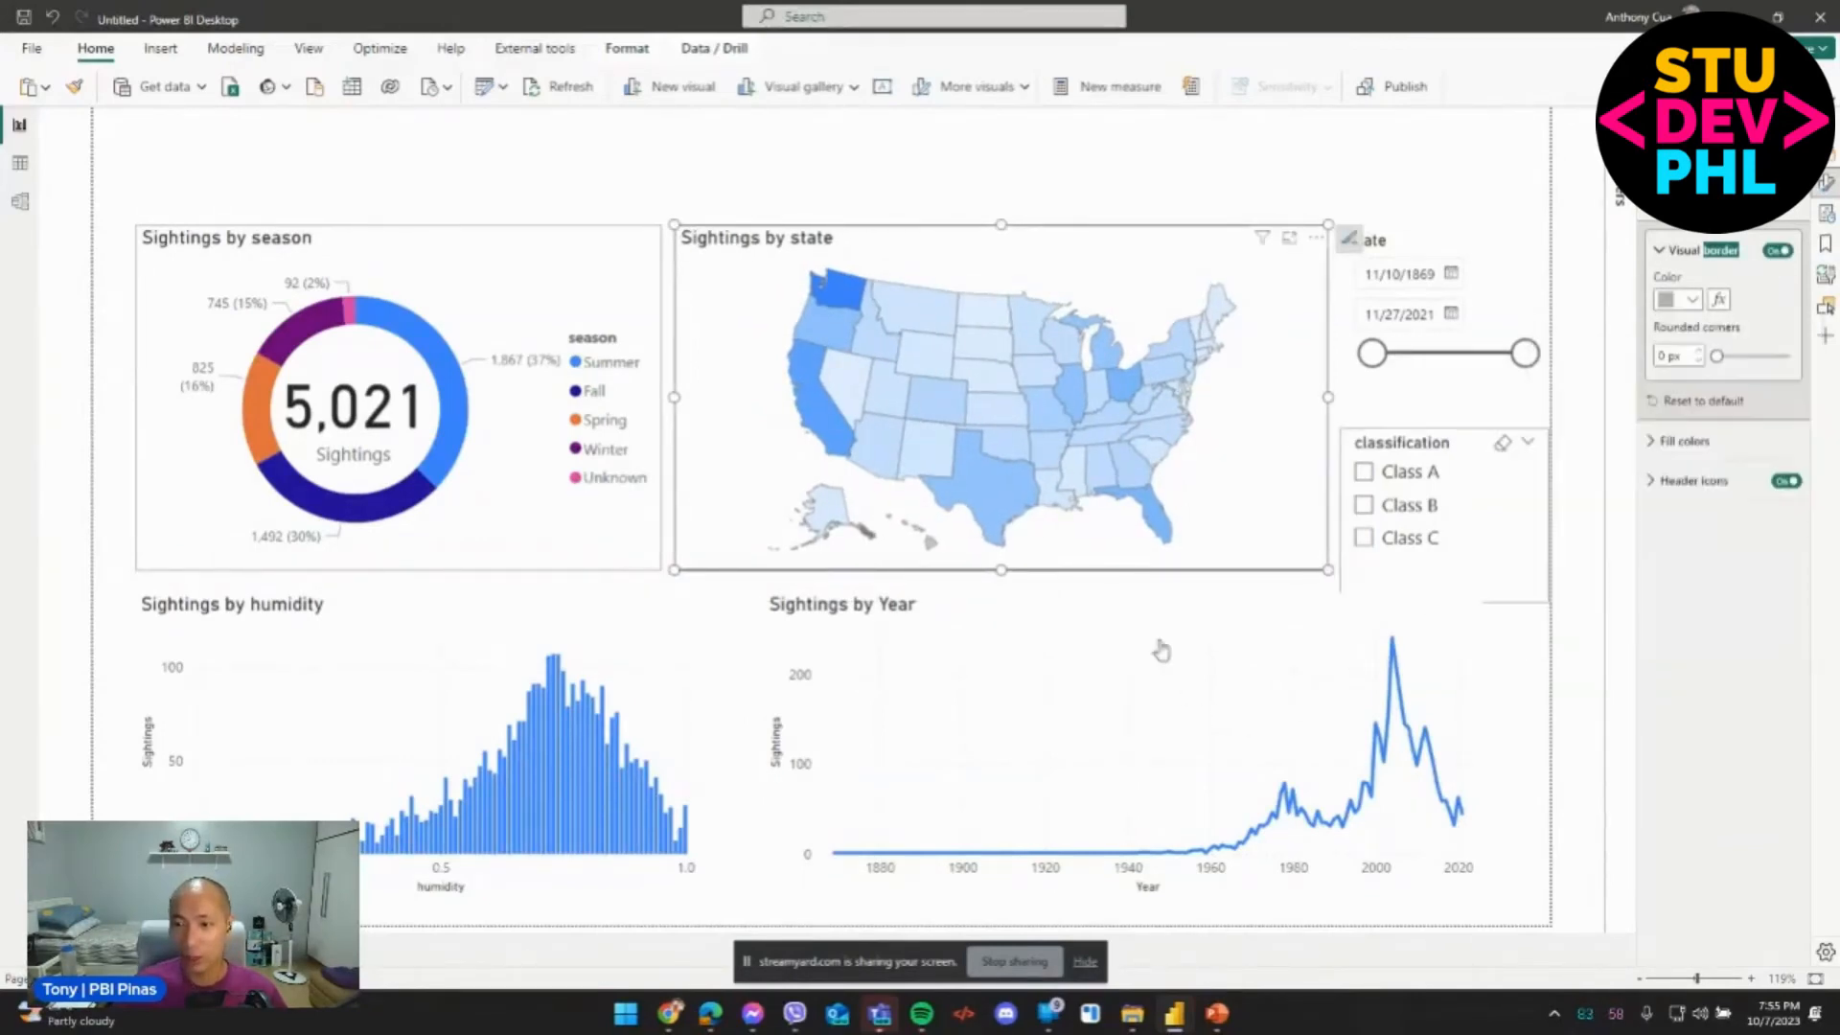
Turn on the visual border of the Sightings by Year line chart and colour it grey.
{"action": "left_click", "coordinate": [1061, 623]}
{"action": "left_click", "coordinate": [1774, 252]}
{"action": "left_click", "coordinate": [1776, 251]}
{"action": "left_click", "coordinate": [1690, 300]}
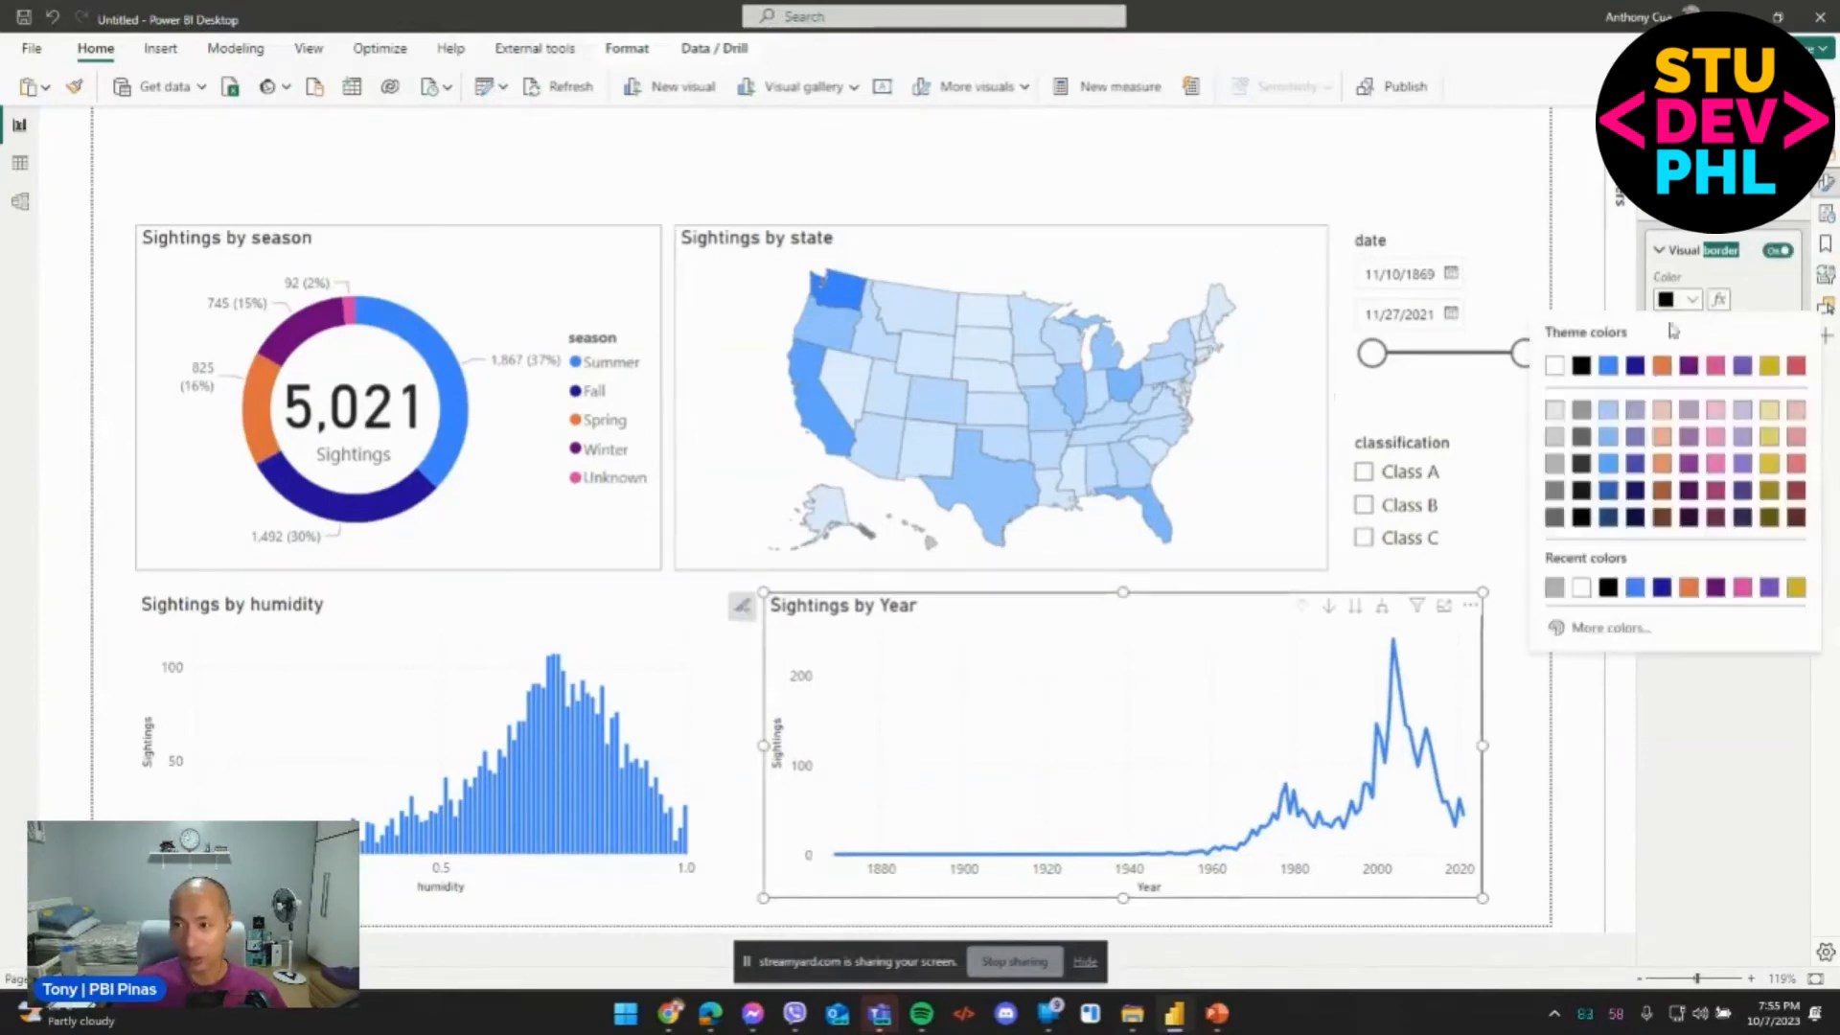
{"action": "left_click", "coordinate": [514, 624]}
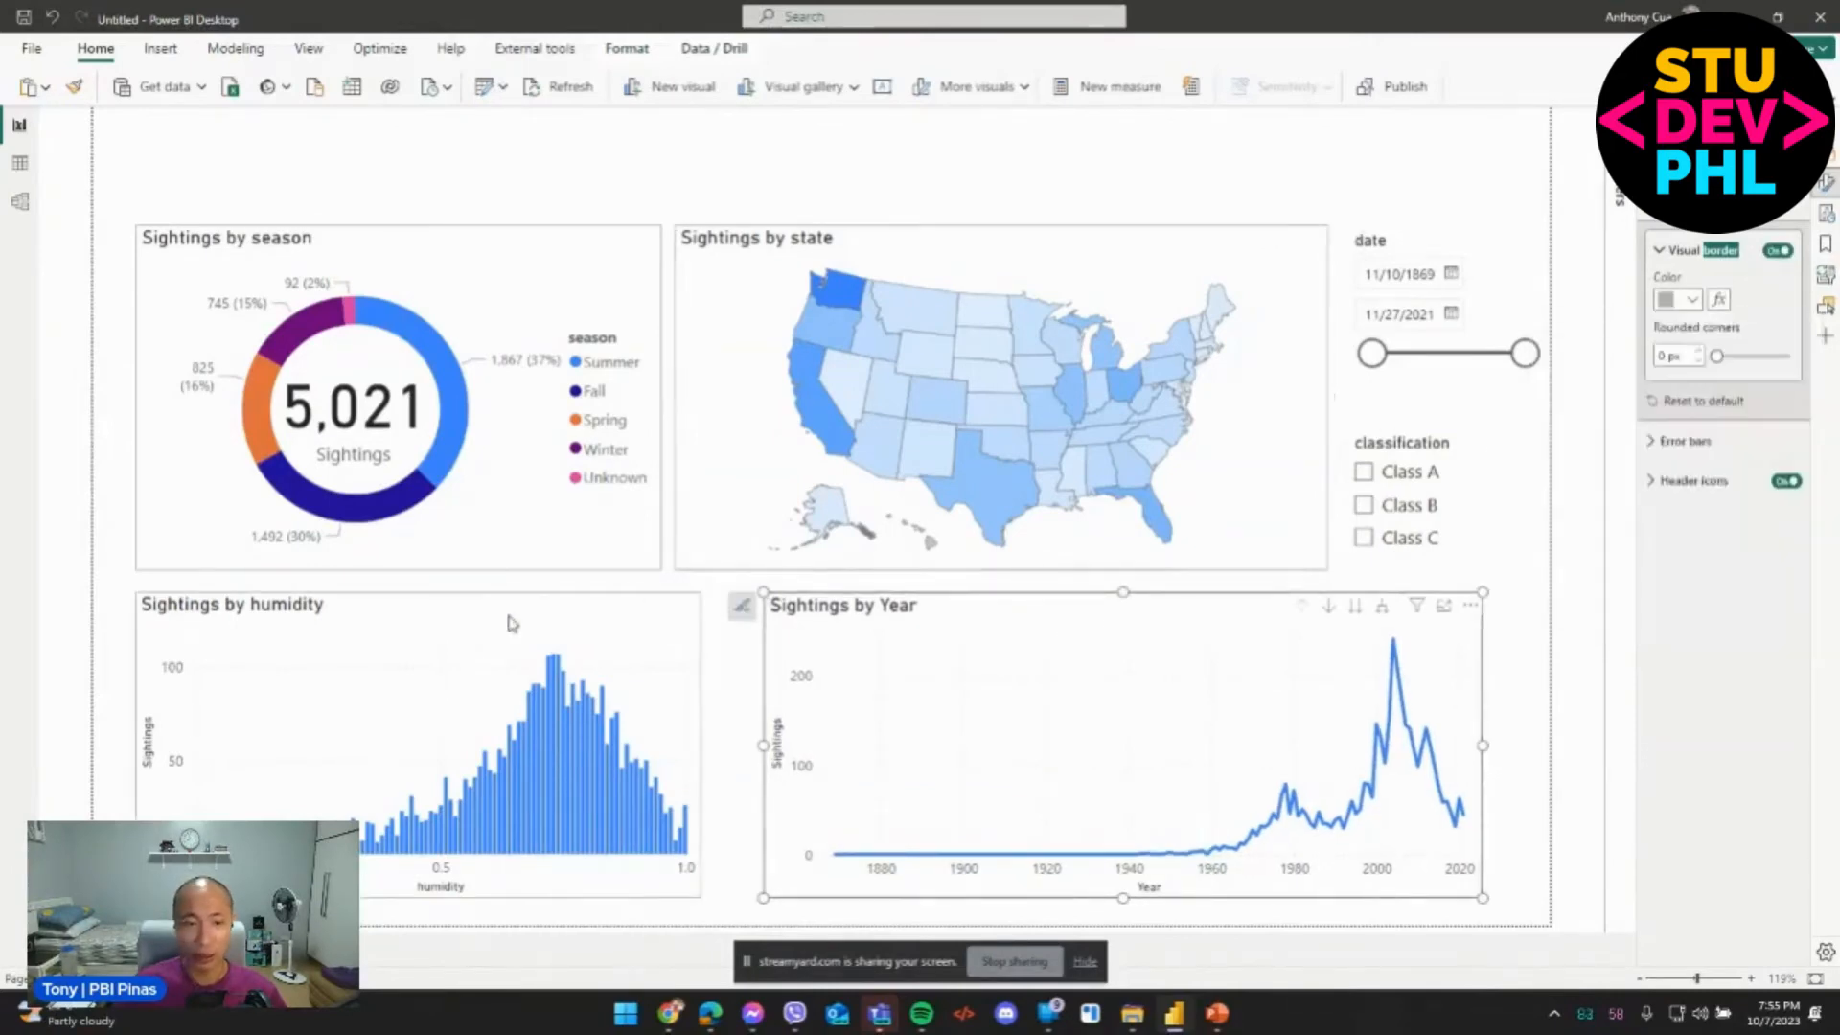
Turn on the visual border of the Sightings by humidity column chart and colour it grey.
{"action": "left_click", "coordinate": [1778, 252]}
{"action": "left_click", "coordinate": [1778, 252]}
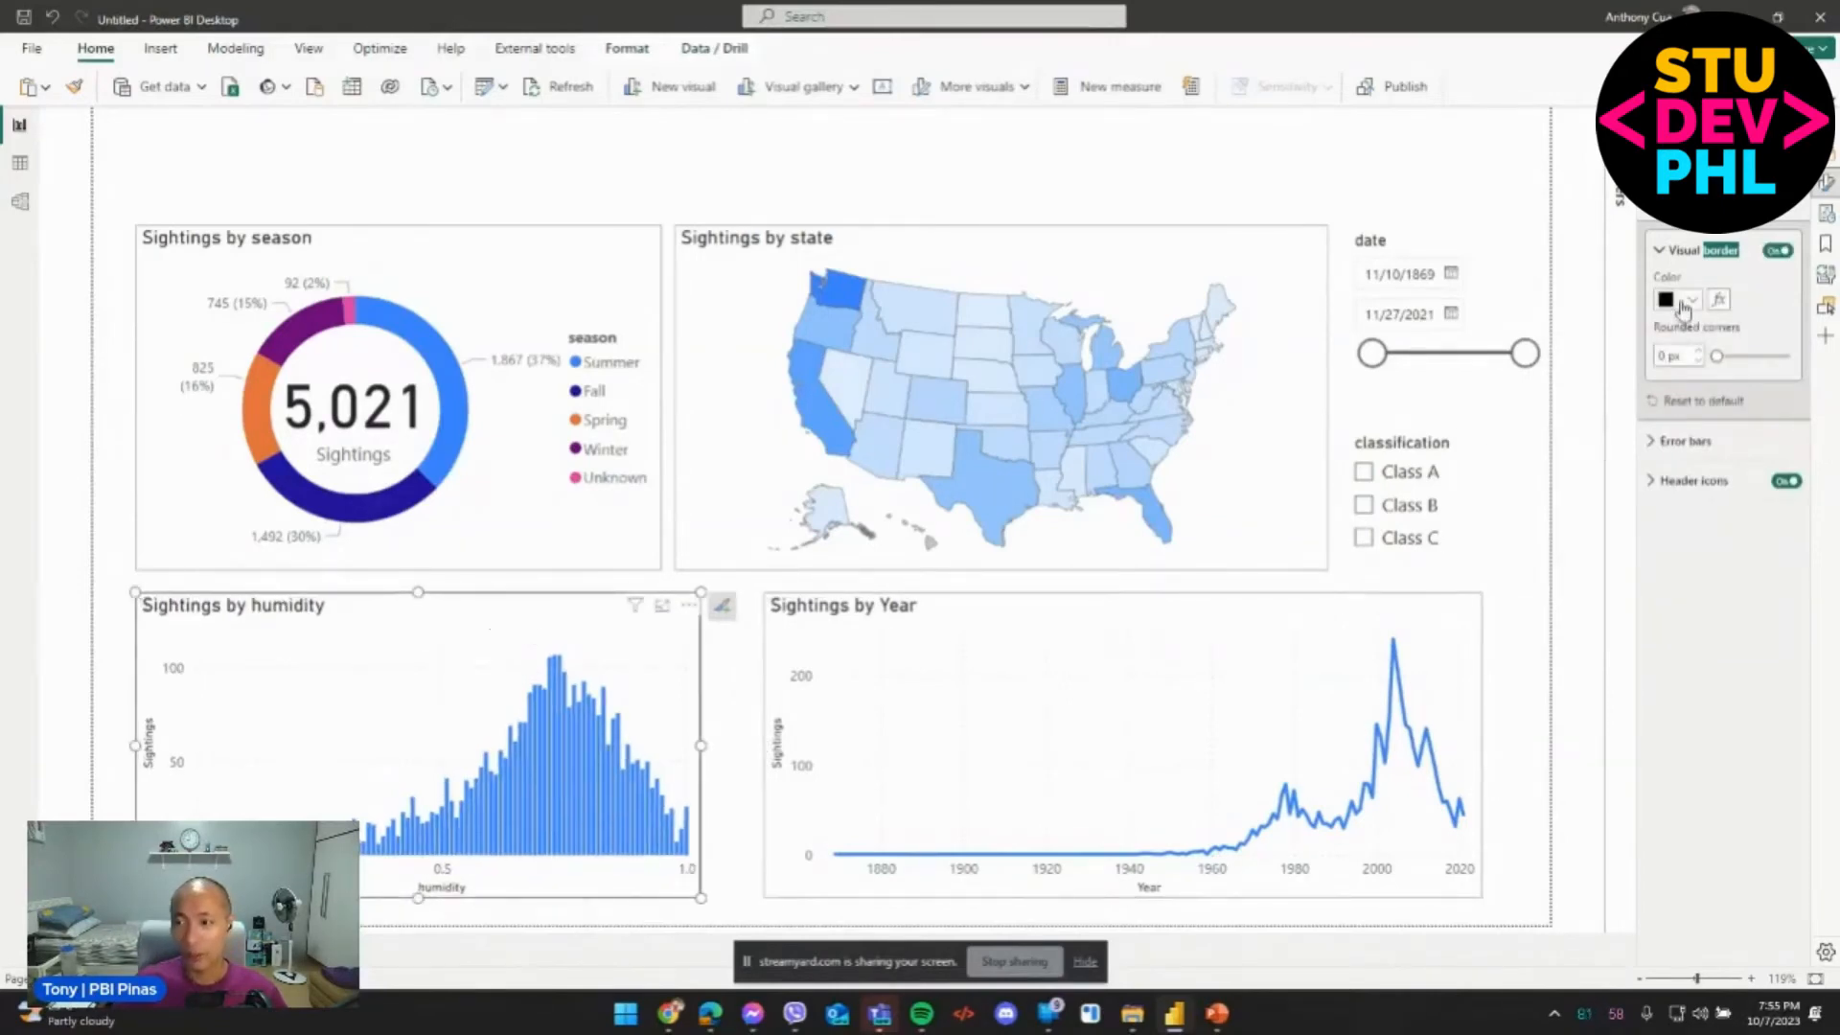
{"action": "left_click", "coordinate": [1682, 300]}
{"action": "left_click", "coordinate": [1553, 466]}
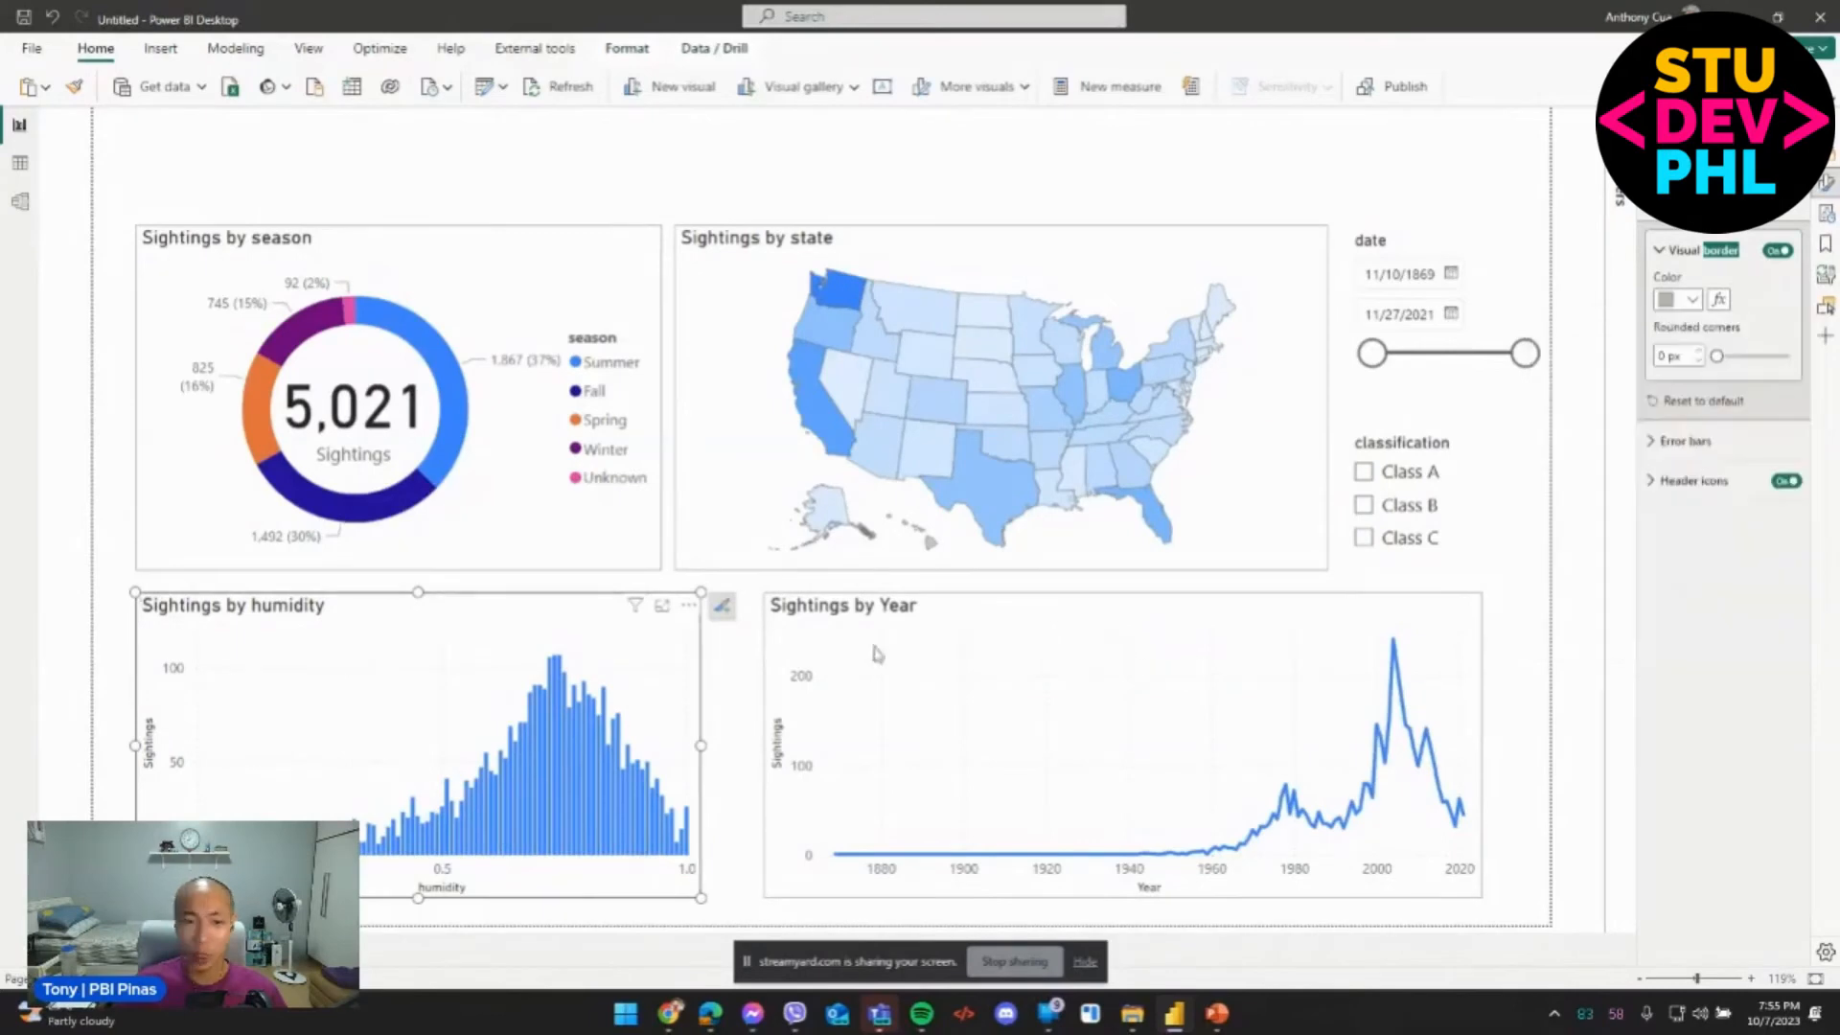
Widen the humidity chart until it nearly meets the Sightings by Year chart, and trim the state map's left edge slightly inward.
{"action": "left_click_drag", "start_coordinate": [702, 745], "coordinate": [751, 747]}
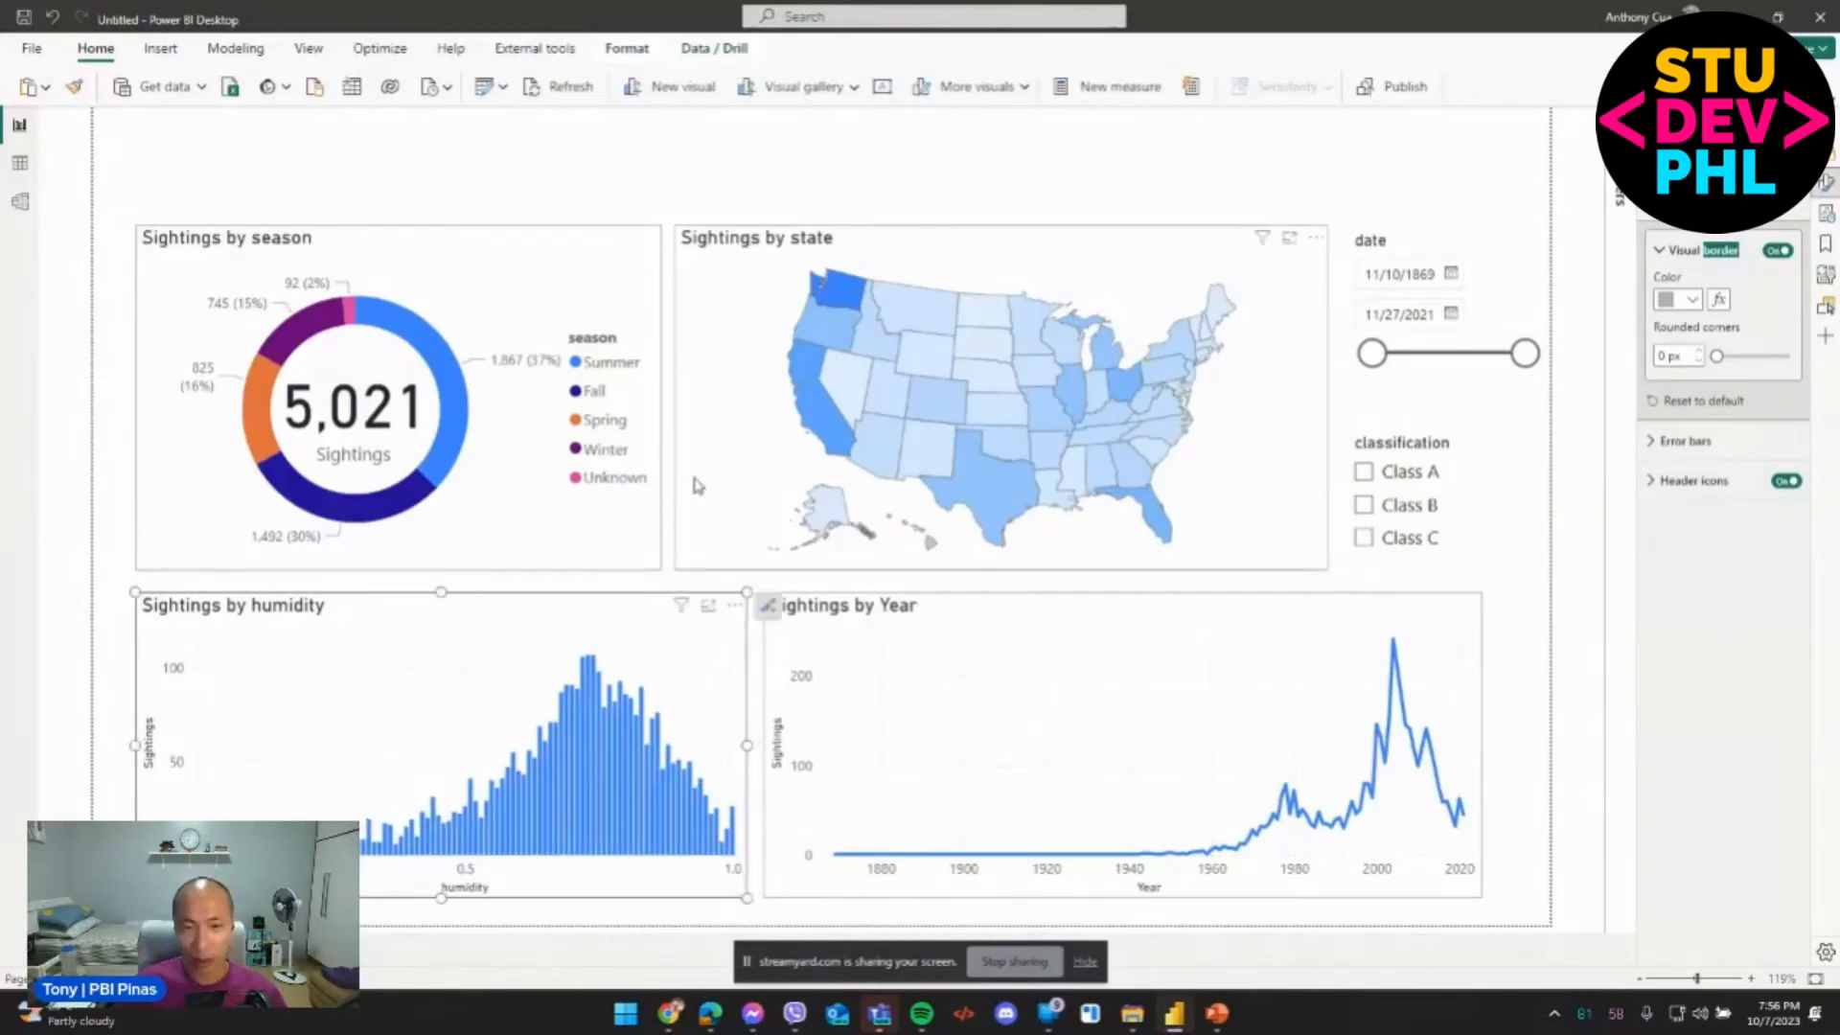
{"action": "left_click", "coordinate": [688, 365]}
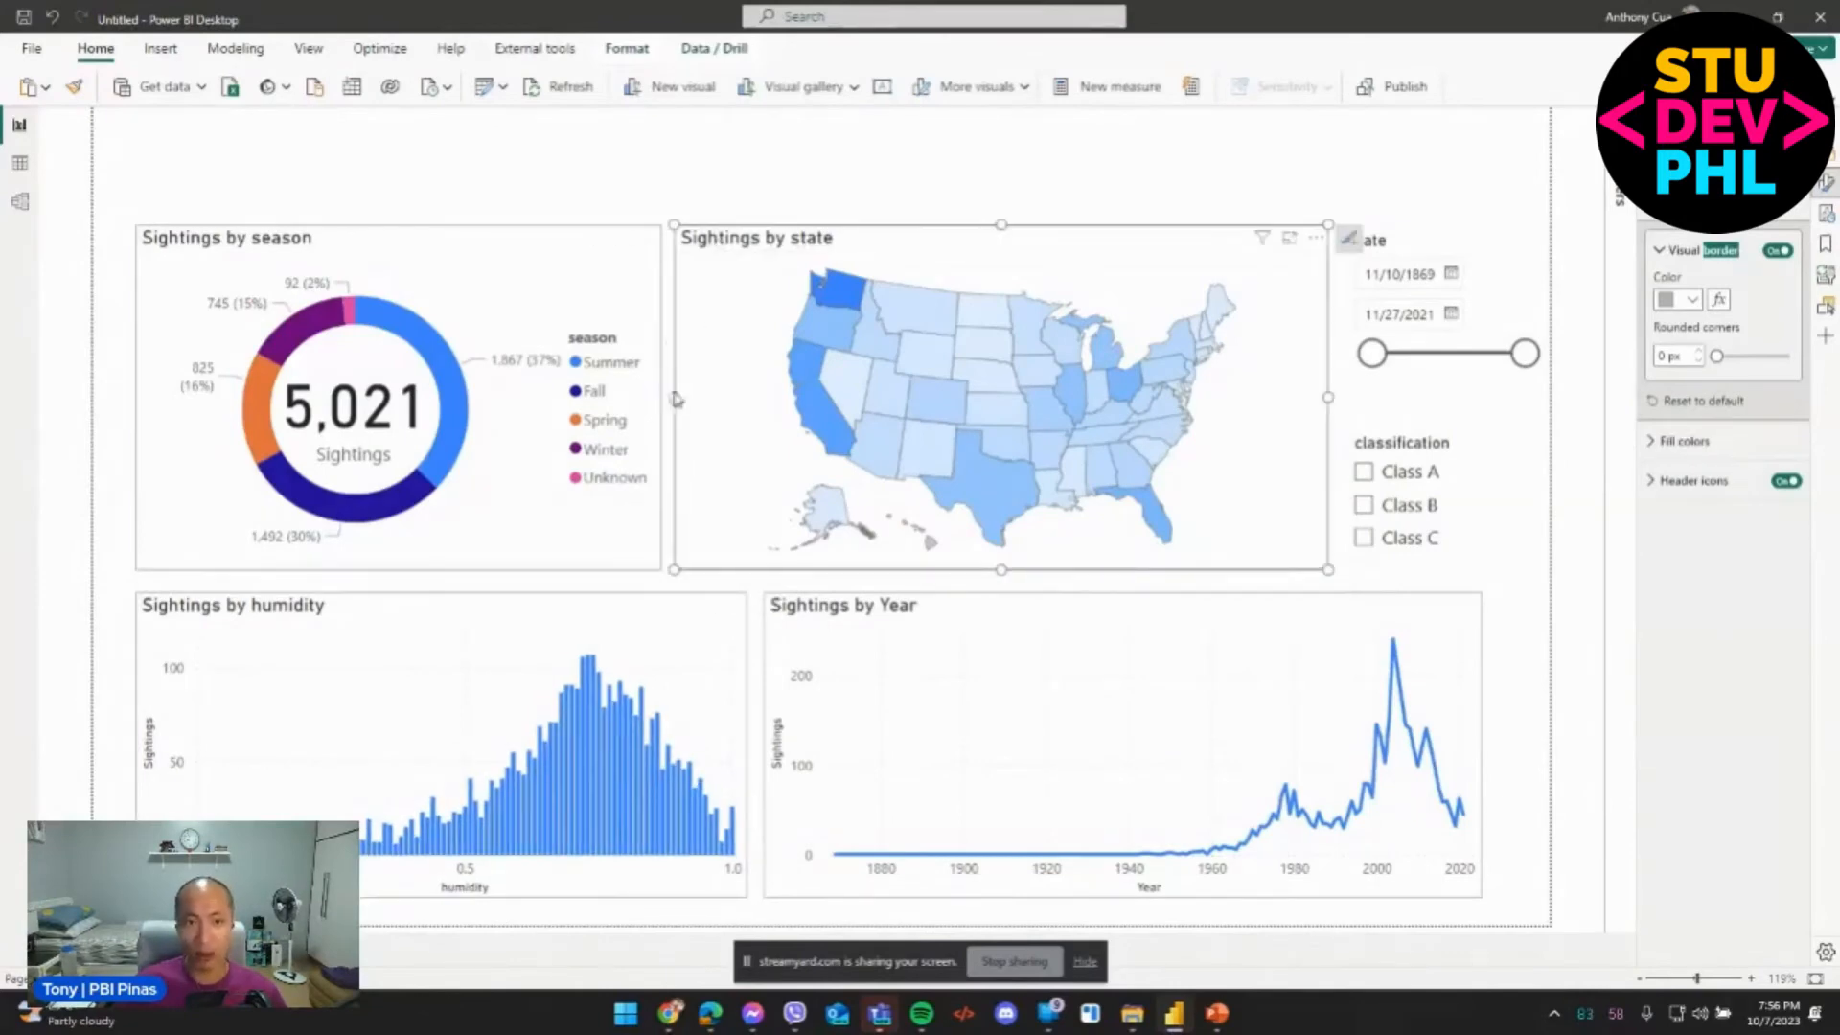
{"action": "left_click_drag", "start_coordinate": [675, 396], "coordinate": [686, 405]}
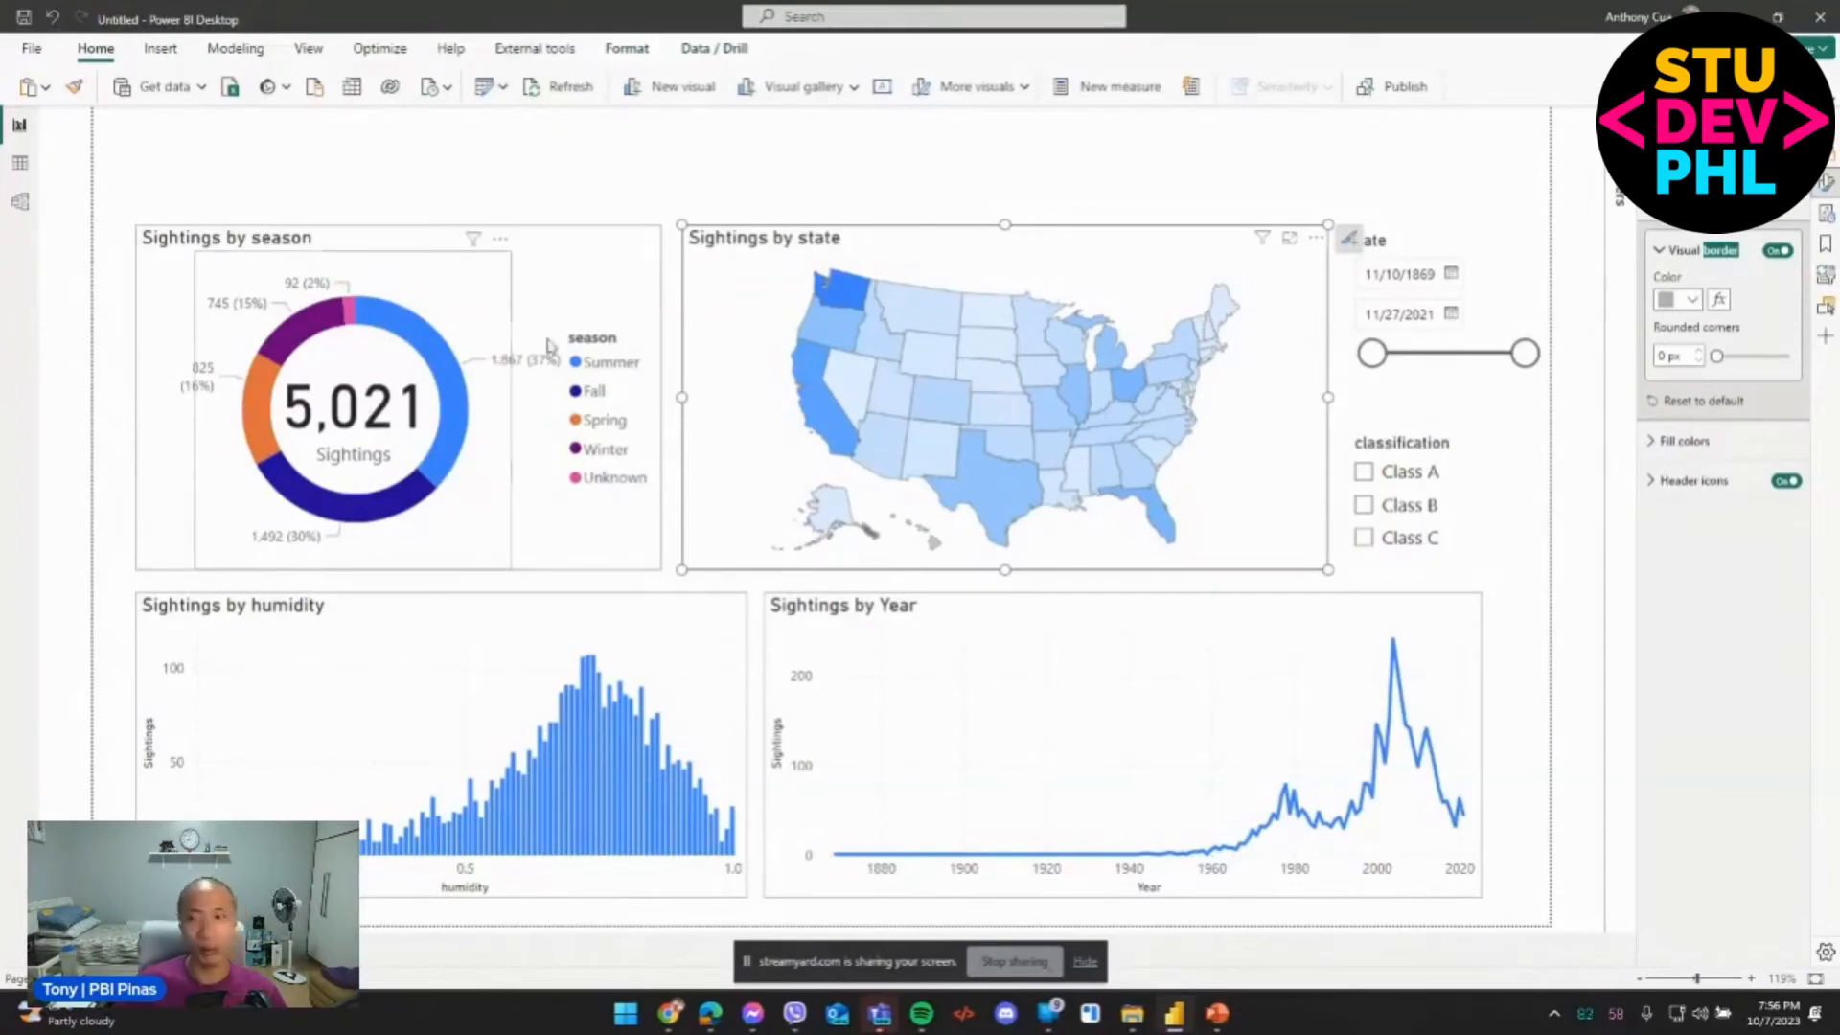
Narrow the date slicer from its right edge so it ends closer to the Sightings by Year chart's right edge.
{"action": "left_click", "coordinate": [1415, 248]}
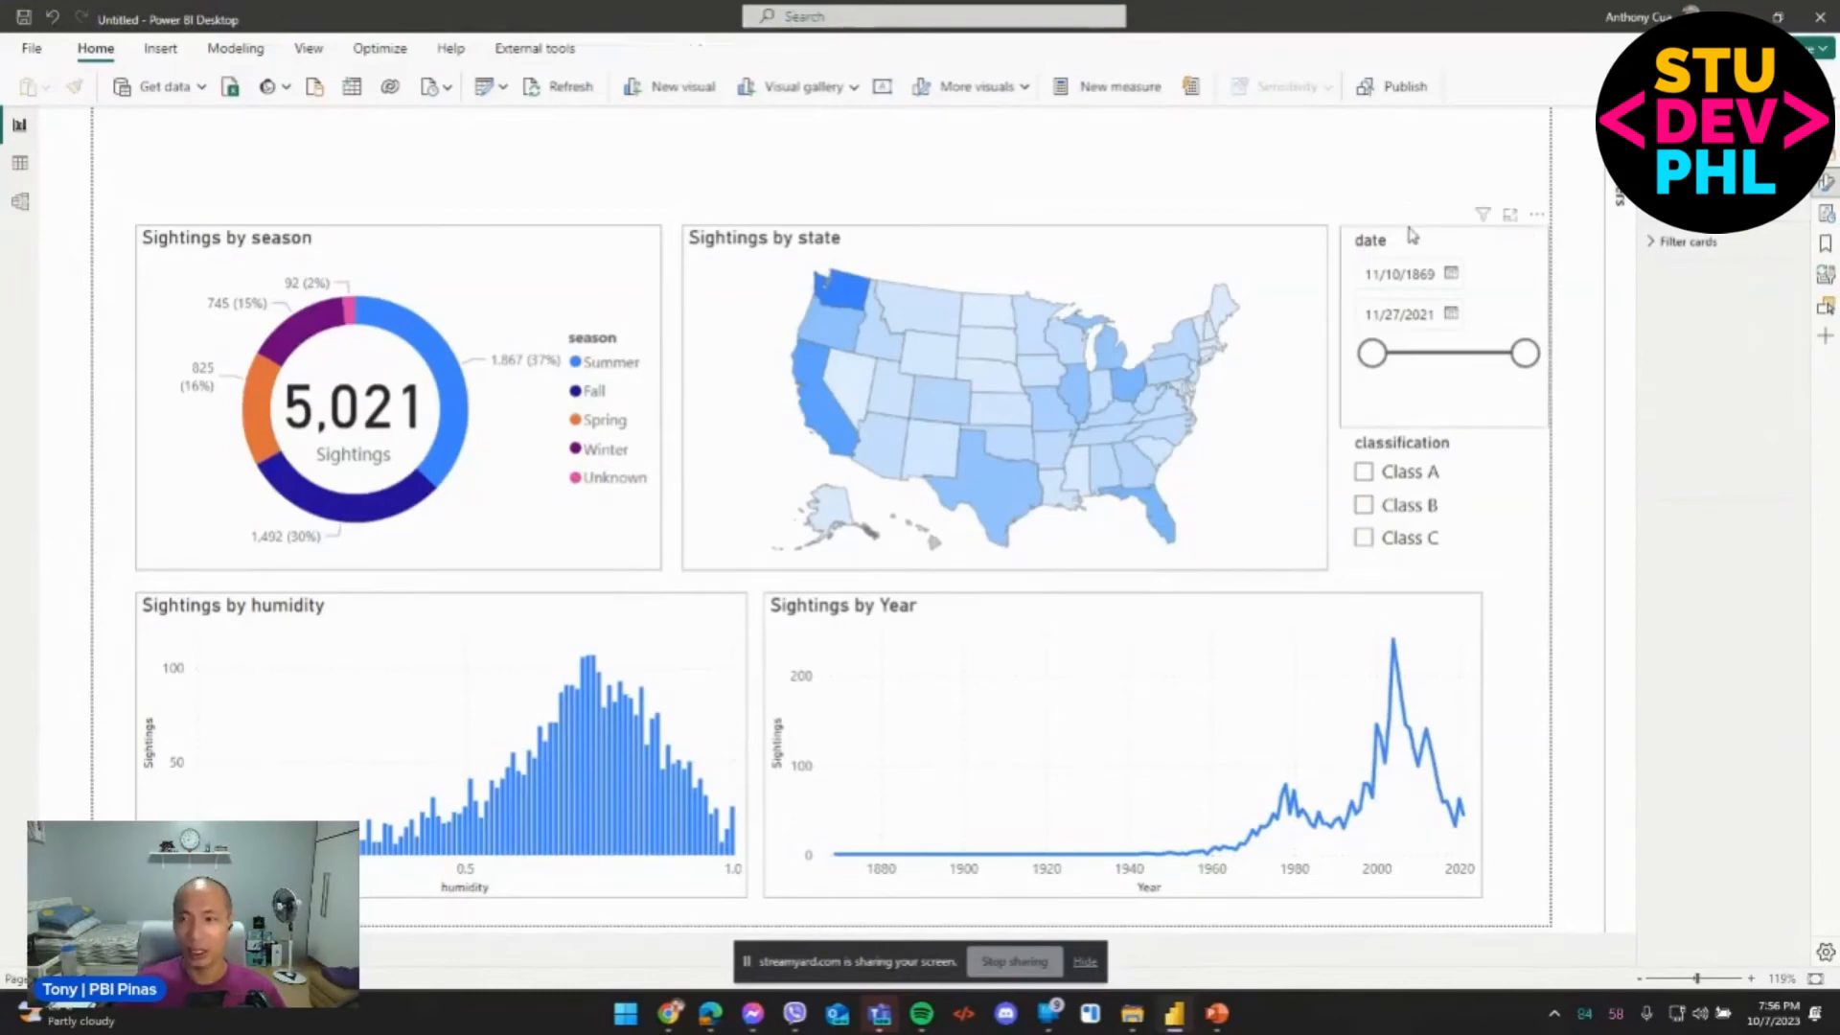
{"action": "left_click_drag", "start_coordinate": [1547, 333], "coordinate": [1509, 337]}
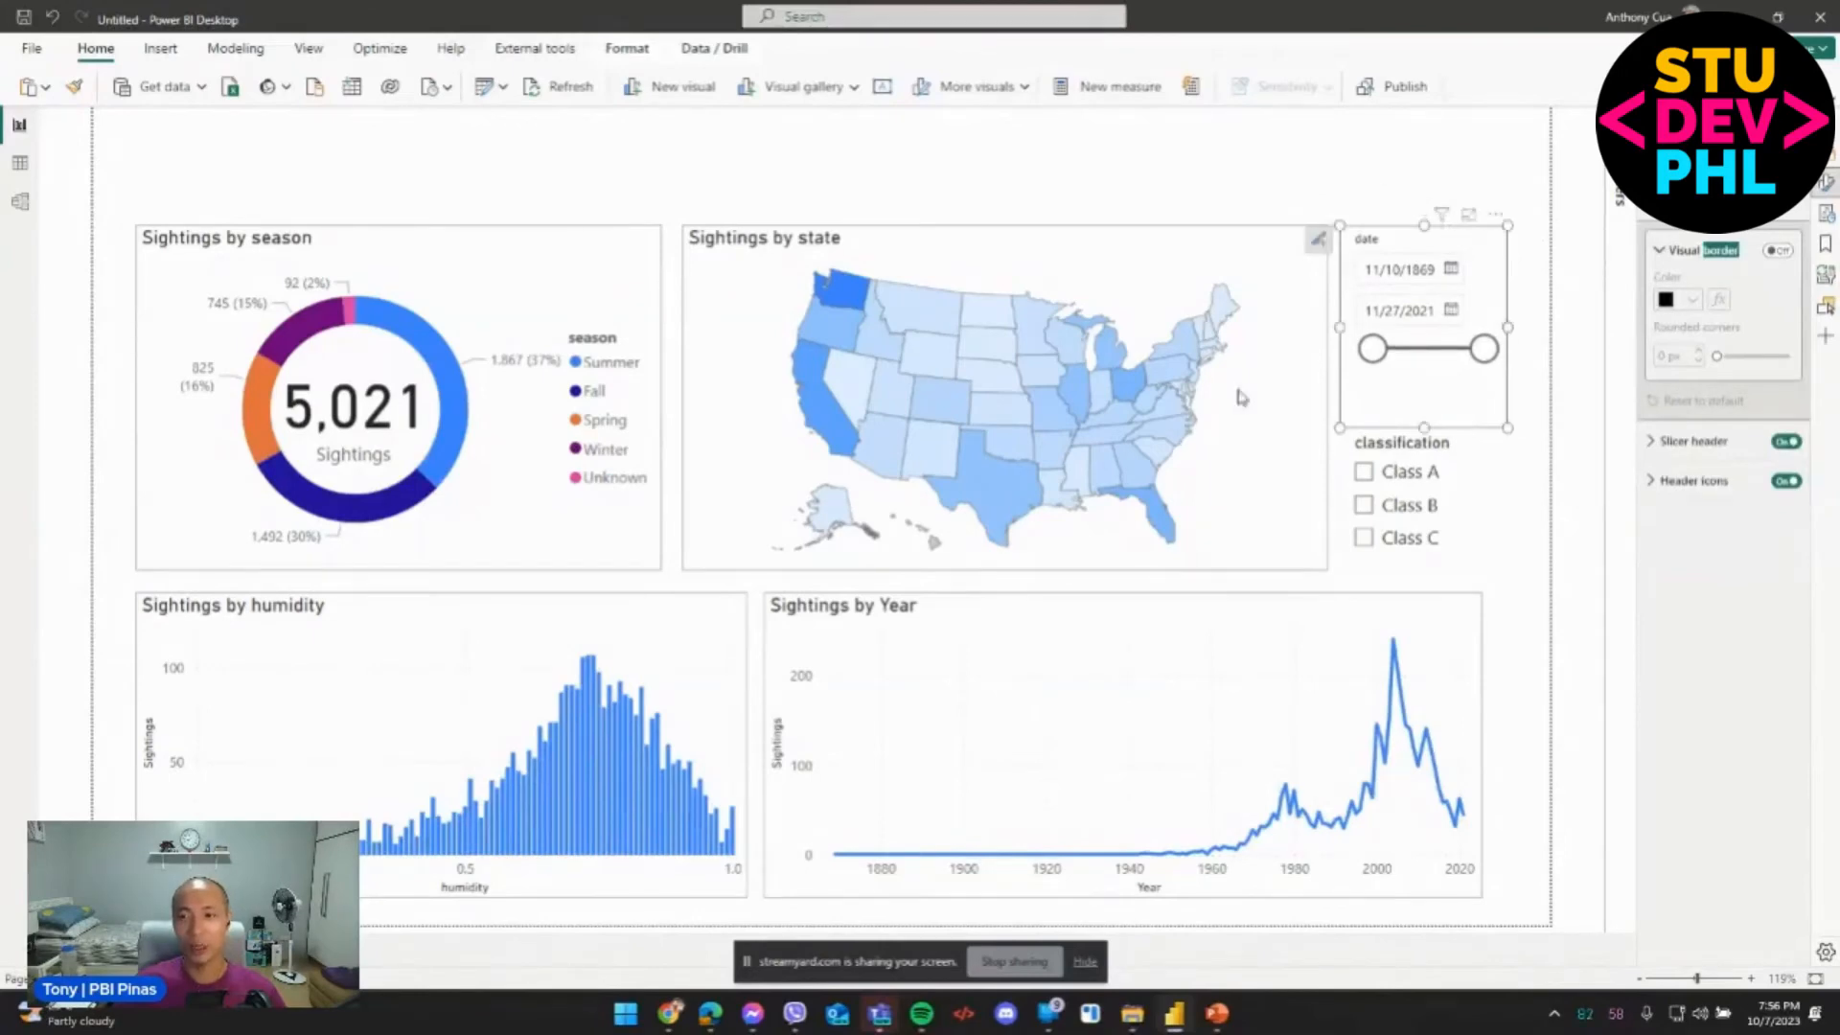
{"action": "left_click", "coordinate": [710, 579]}
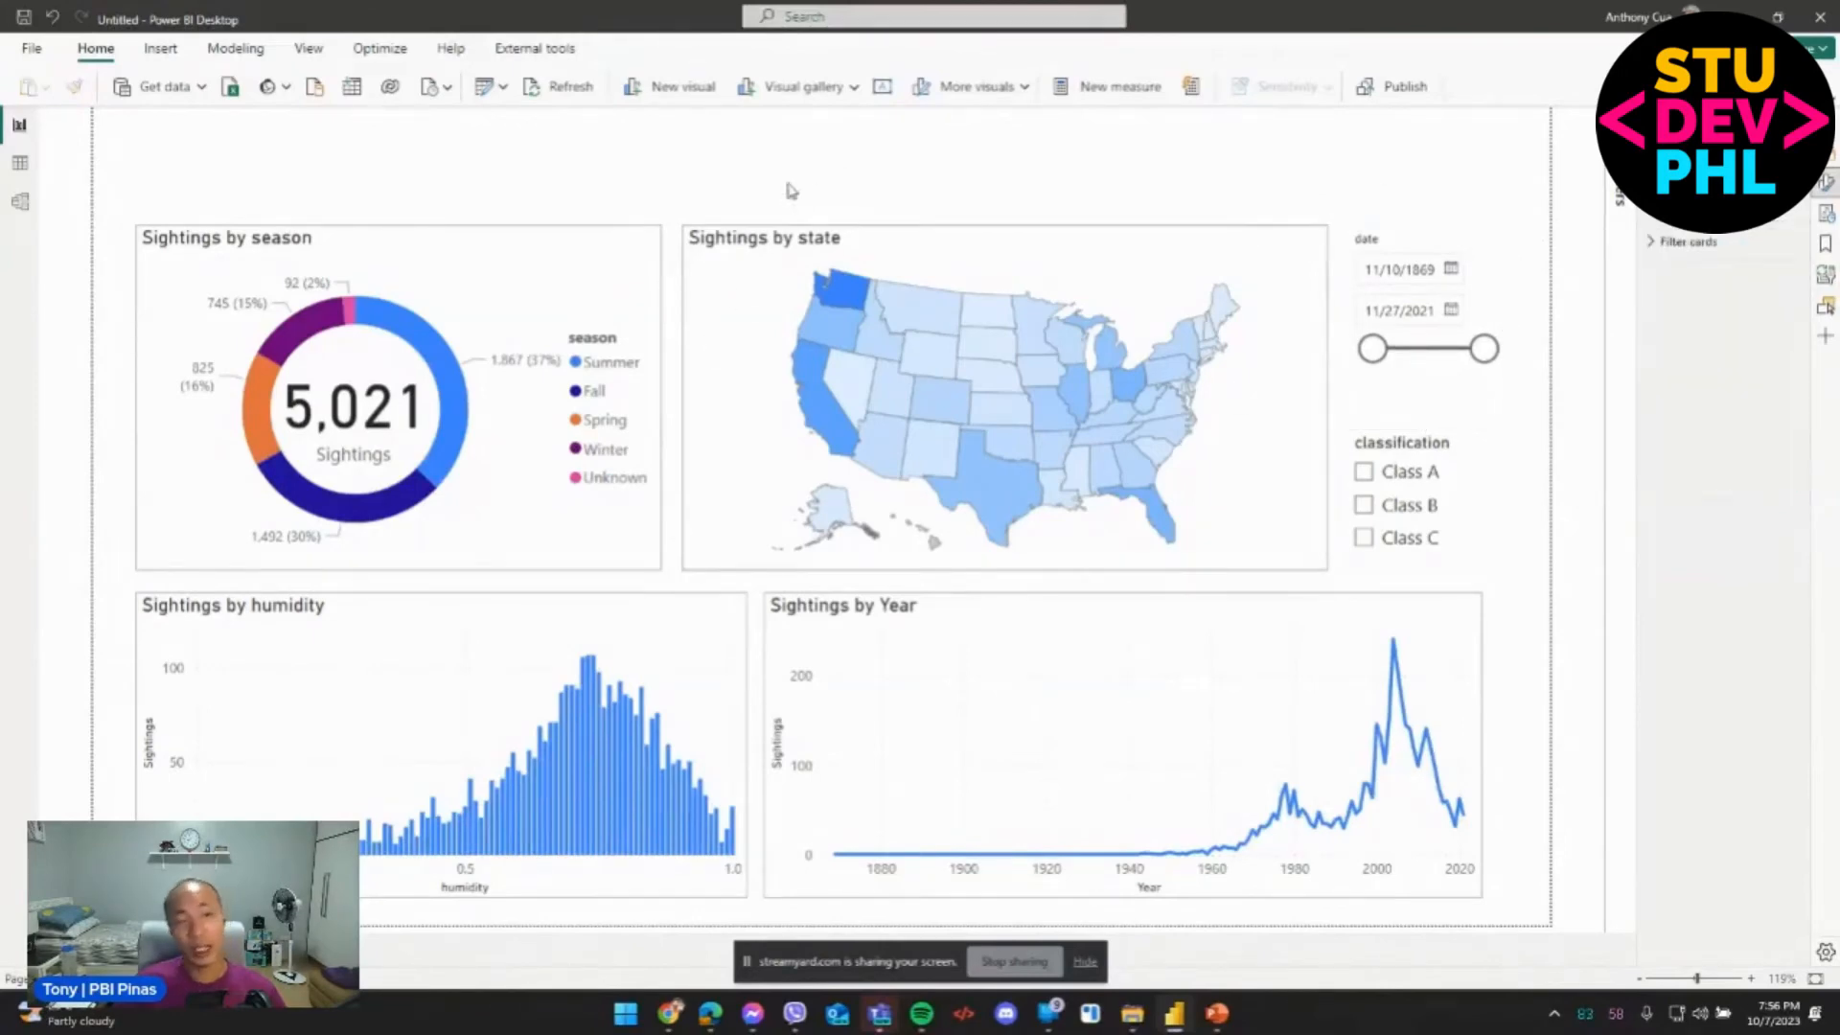
Insert a rectangle shape and stretch it across the full page width above the visuals as a header banner.
{"action": "left_click", "coordinate": [160, 48]}
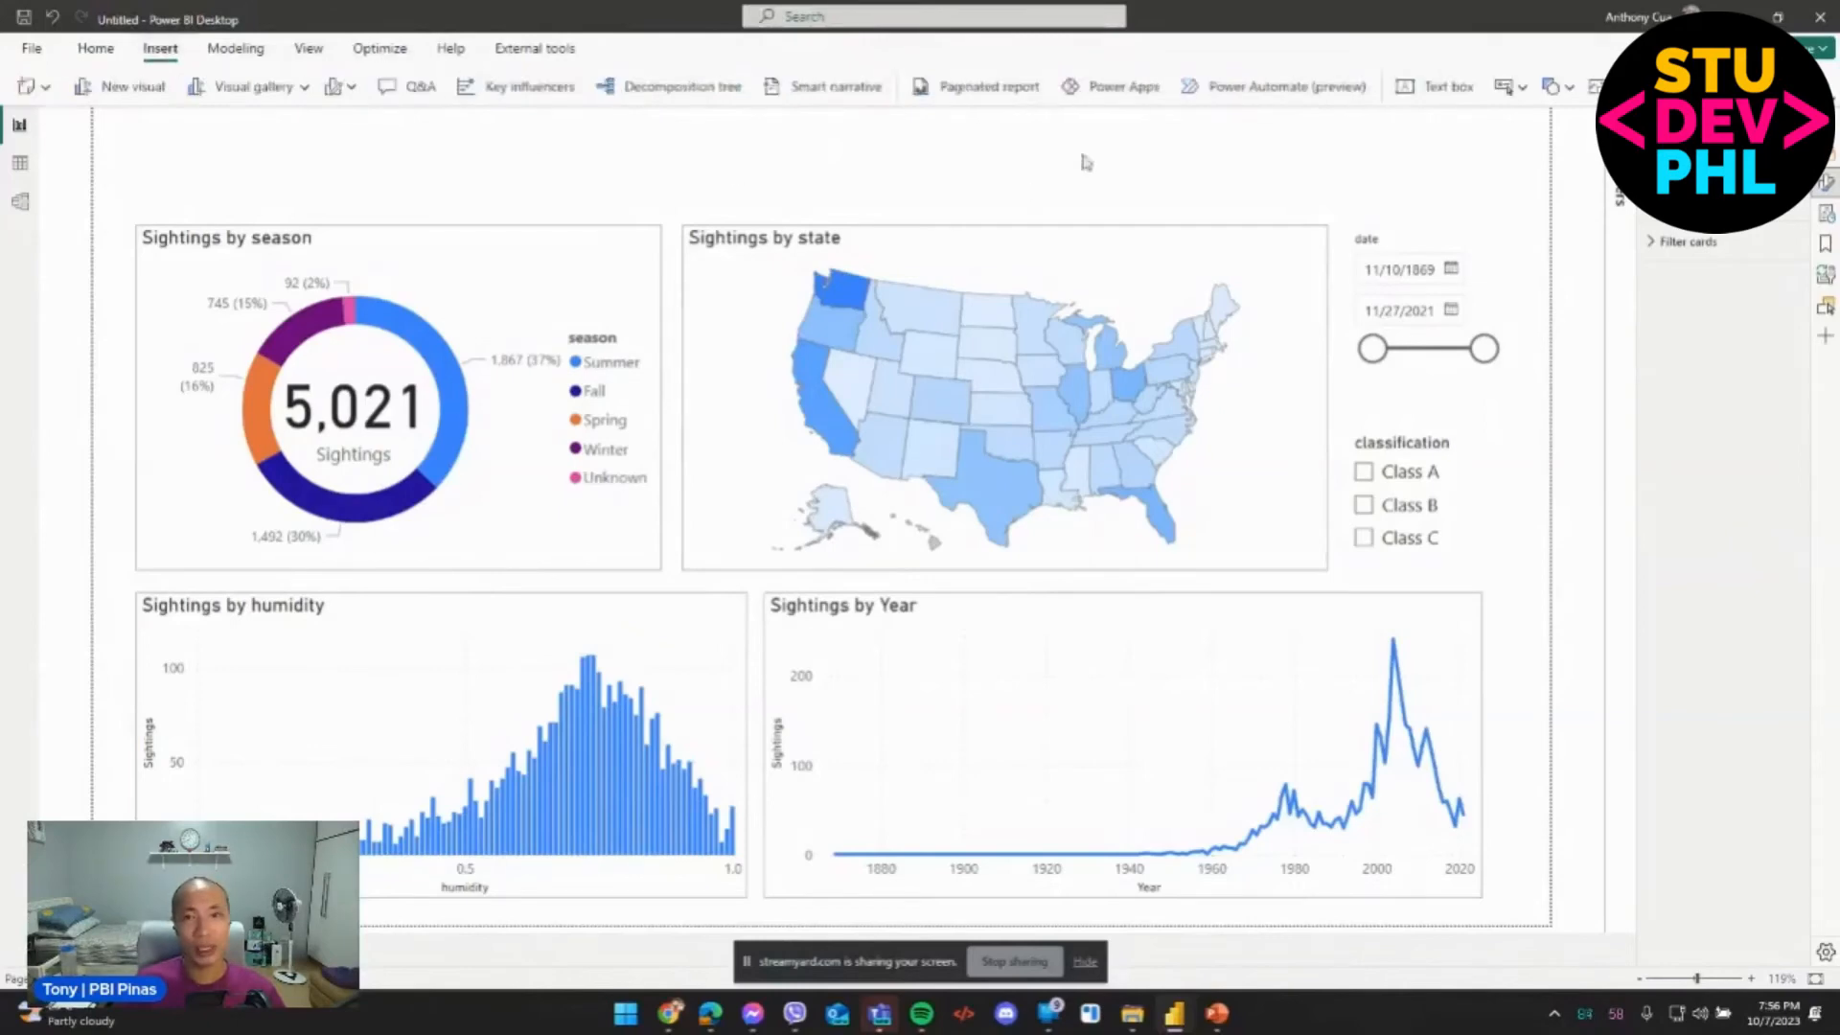
{"action": "left_click", "coordinate": [1552, 88]}
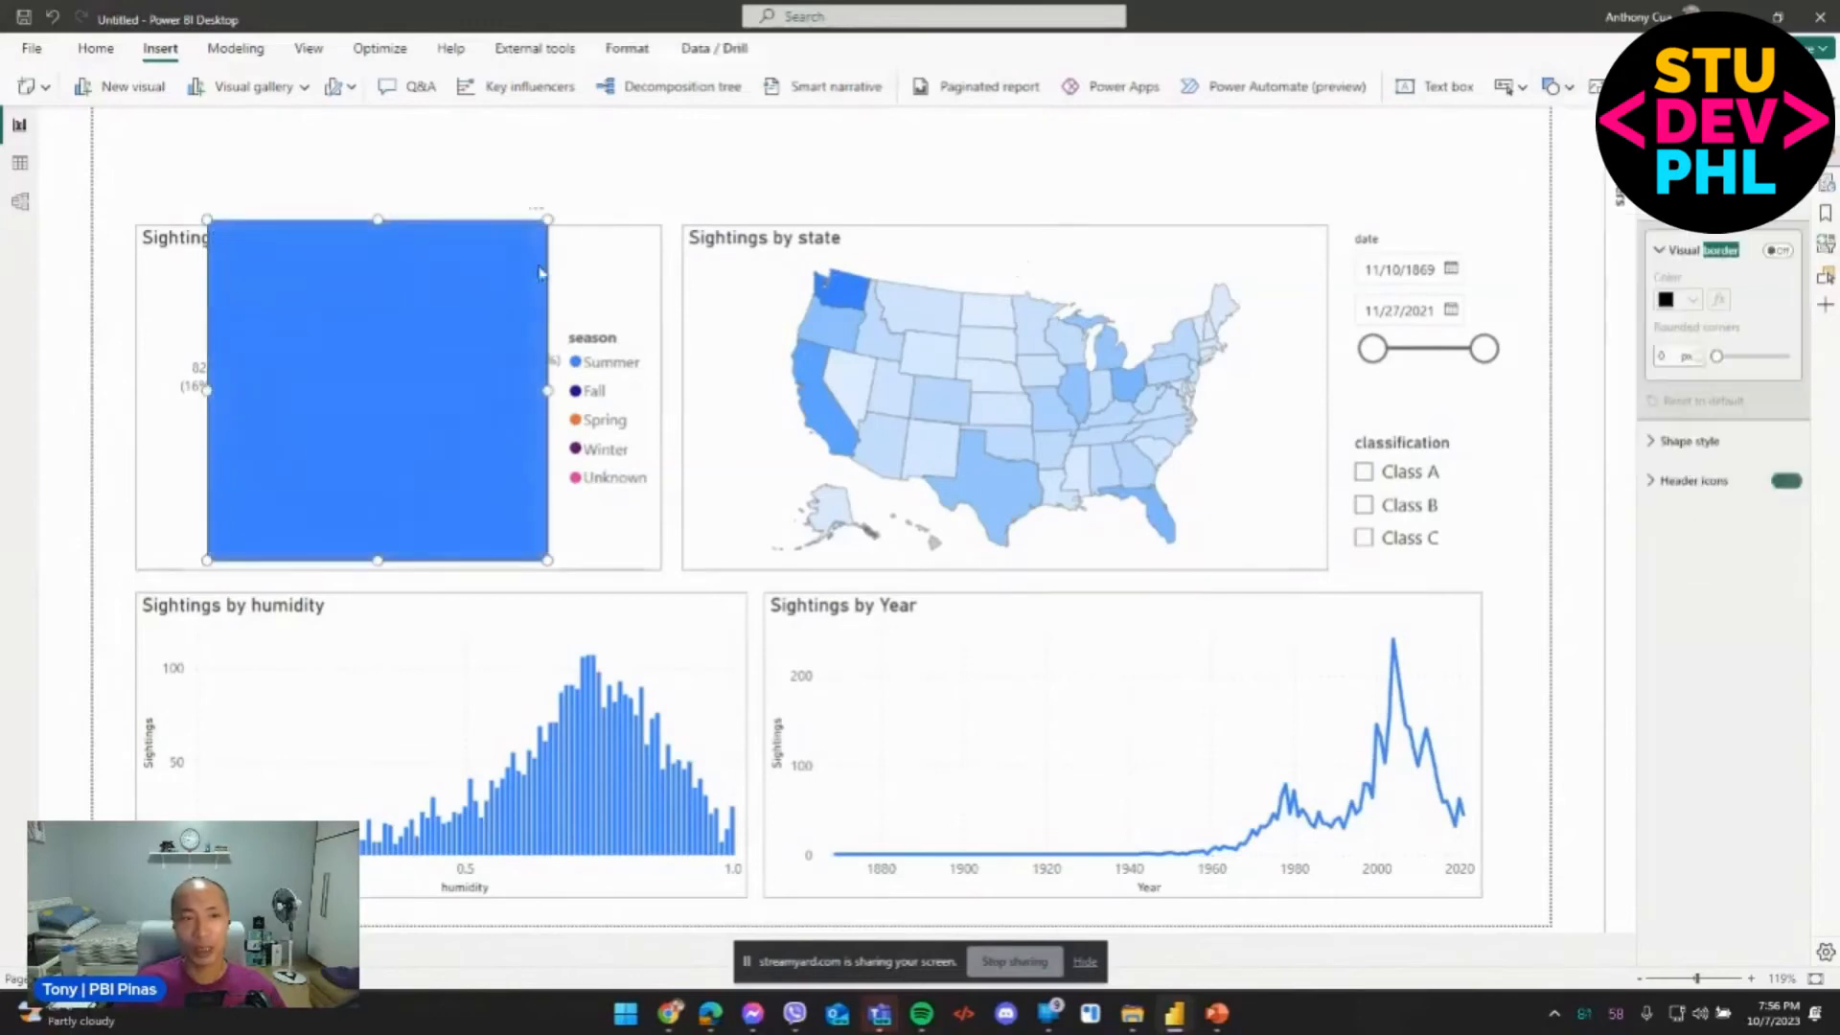
{"action": "left_click_drag", "start_coordinate": [534, 214], "coordinate": [392, 79]}
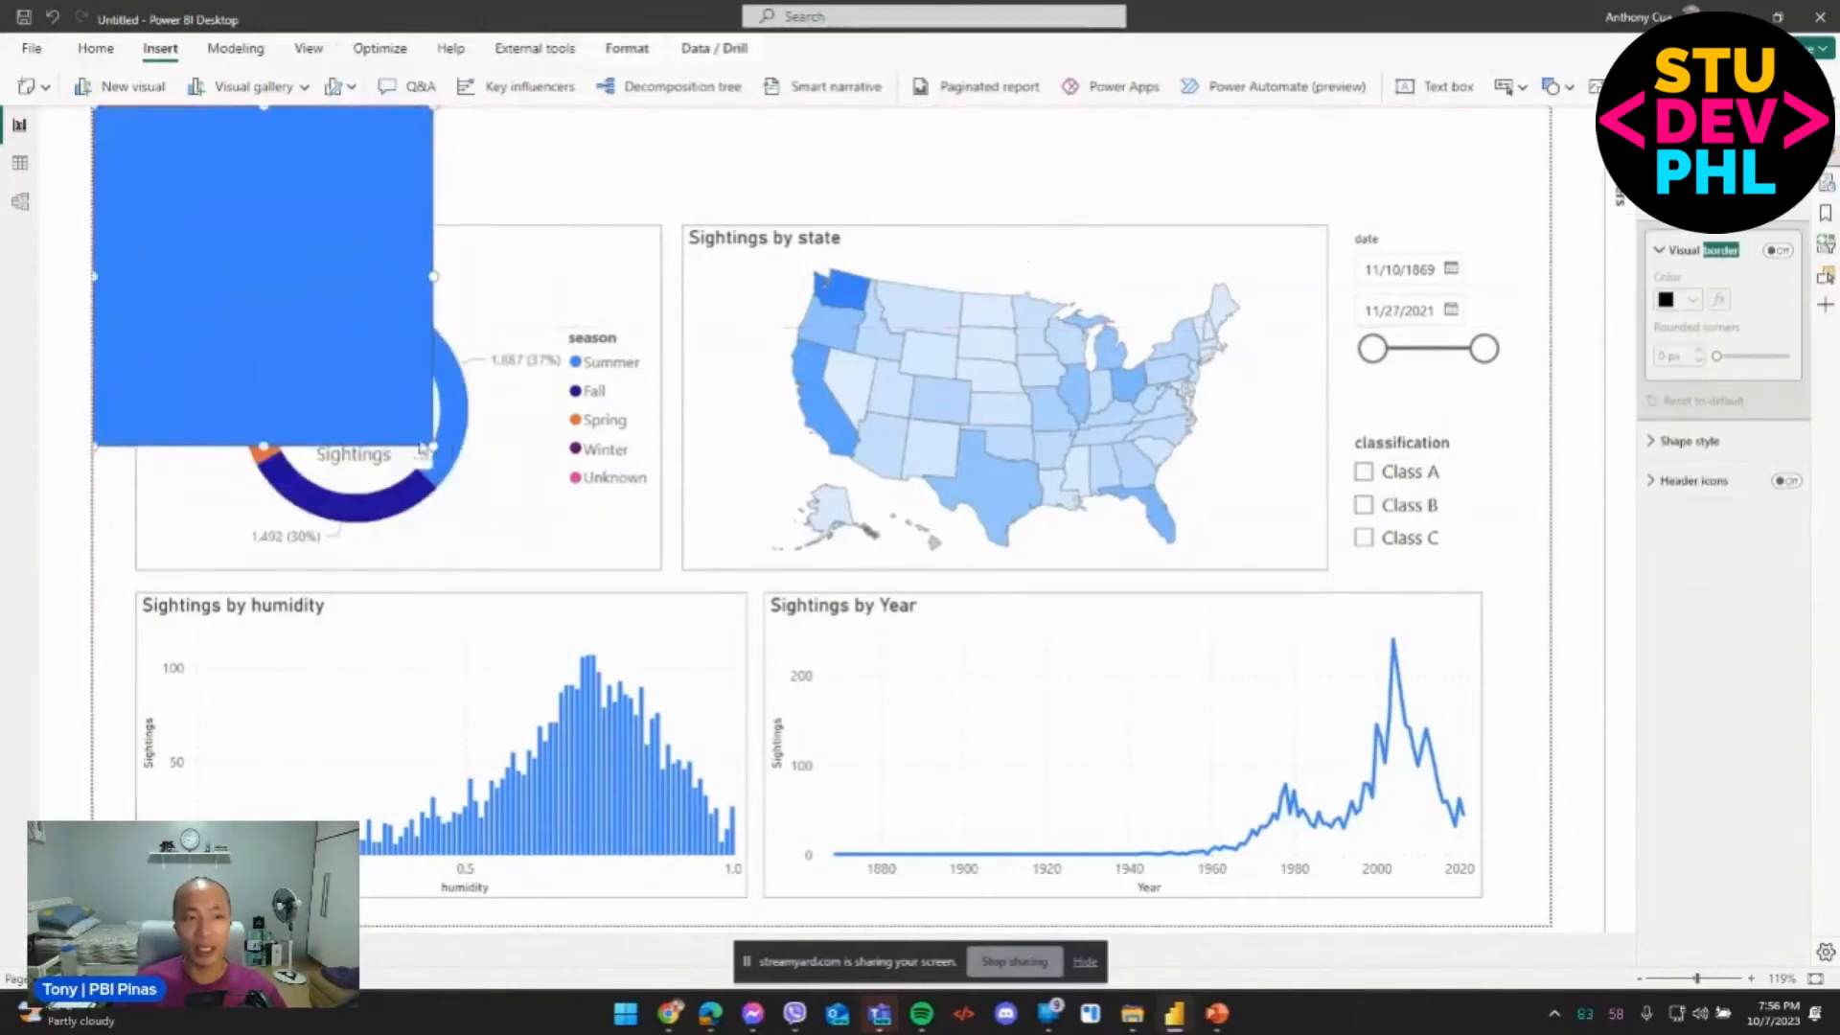
{"action": "left_click_drag", "start_coordinate": [433, 446], "coordinate": [1581, 202]}
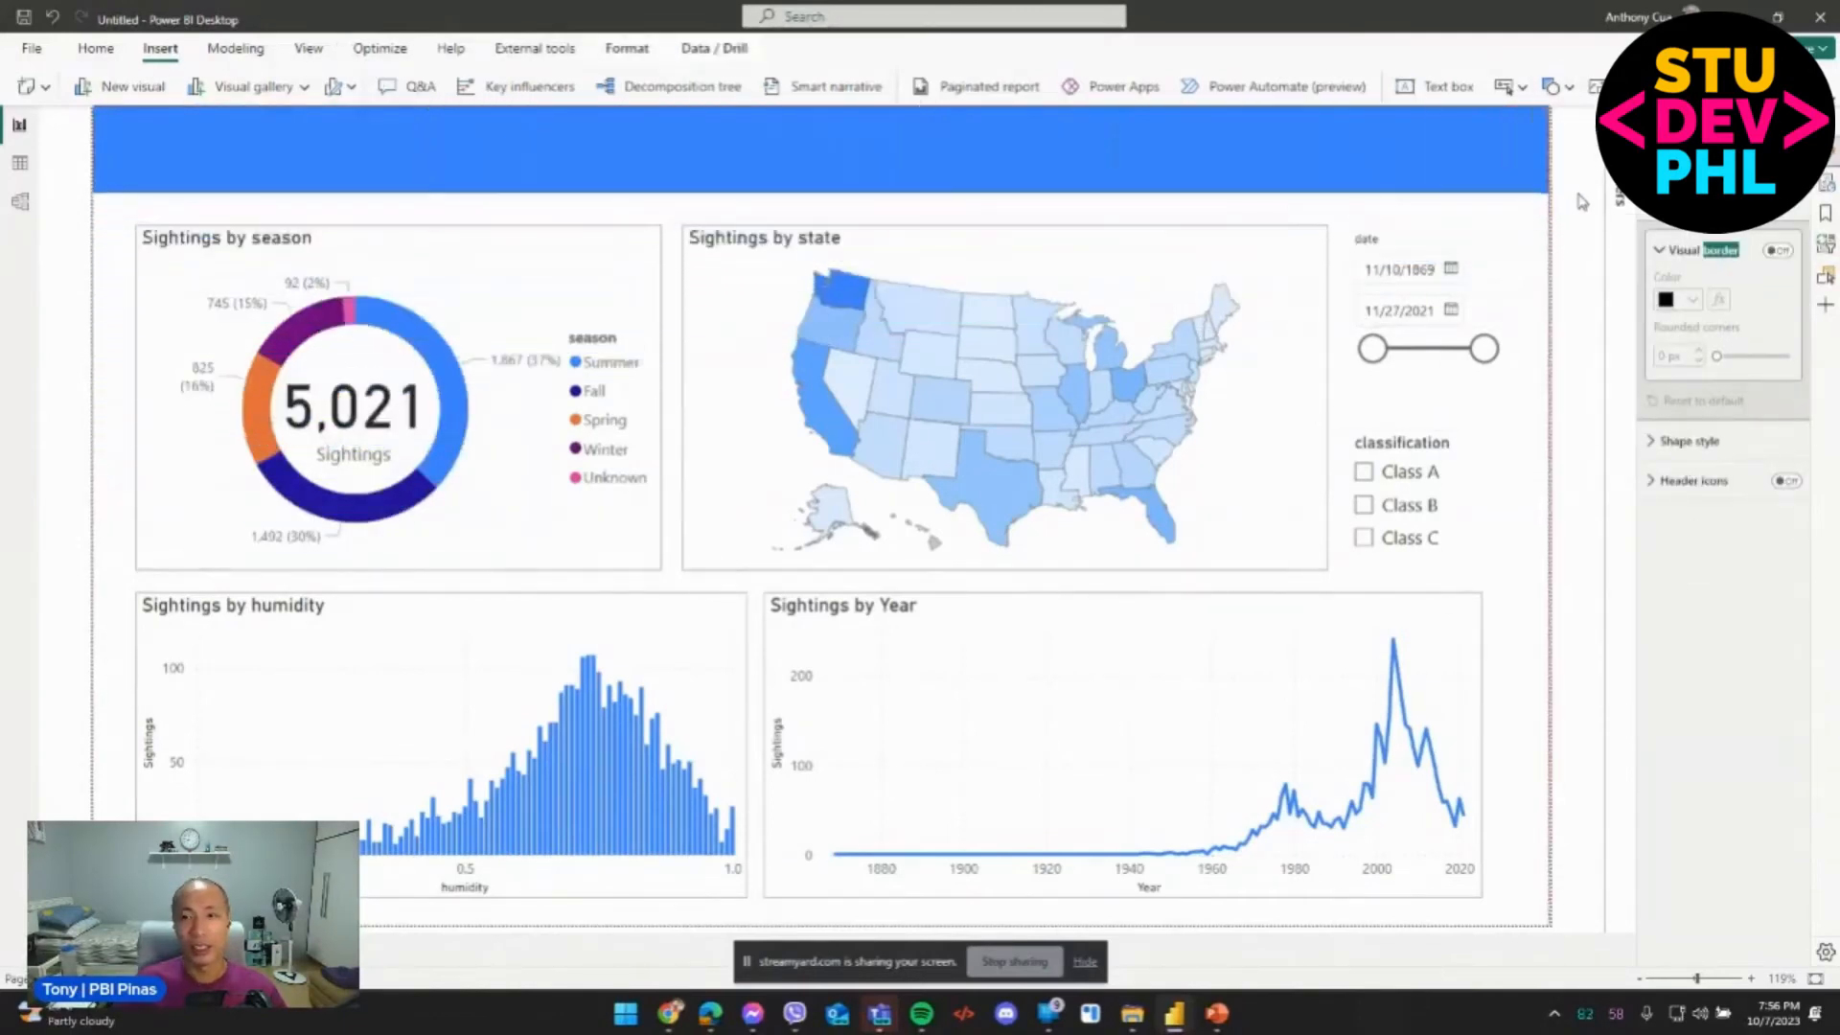
{"action": "left_click", "coordinate": [673, 215]}
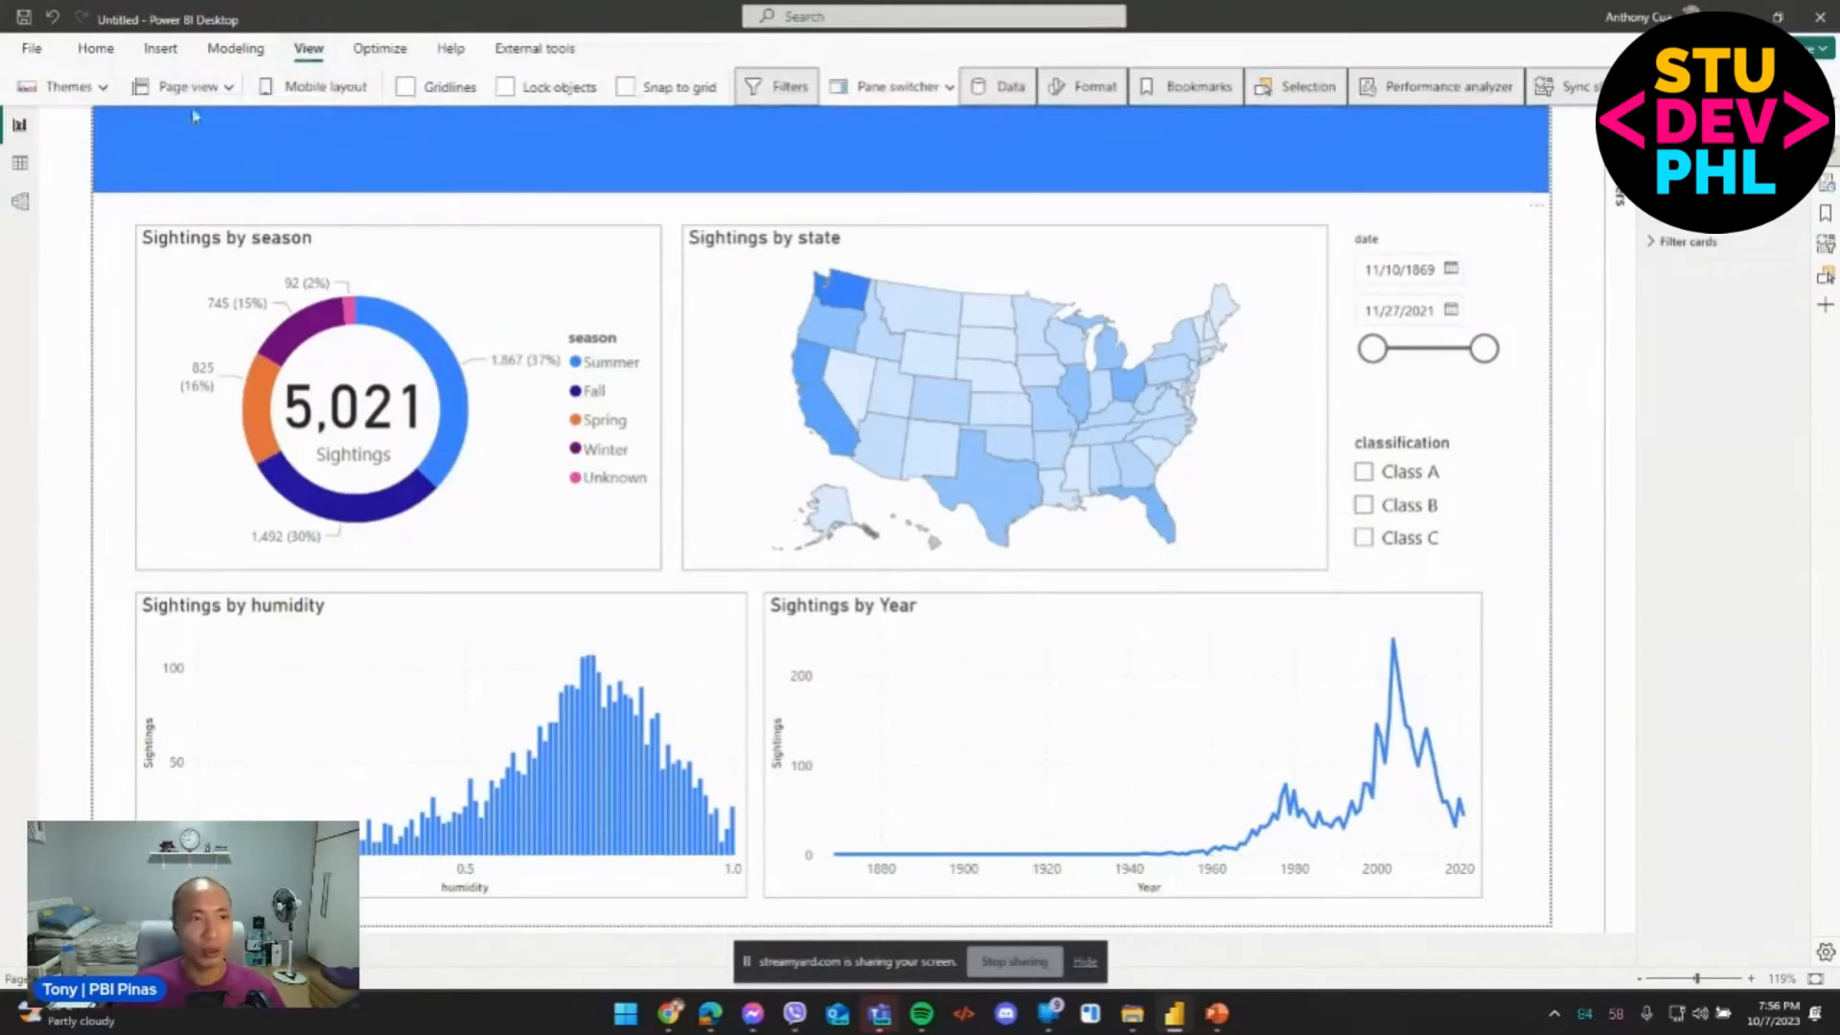
Apply the built-in dark grey theme with light blue accents to the report.
{"action": "left_click", "coordinate": [101, 88]}
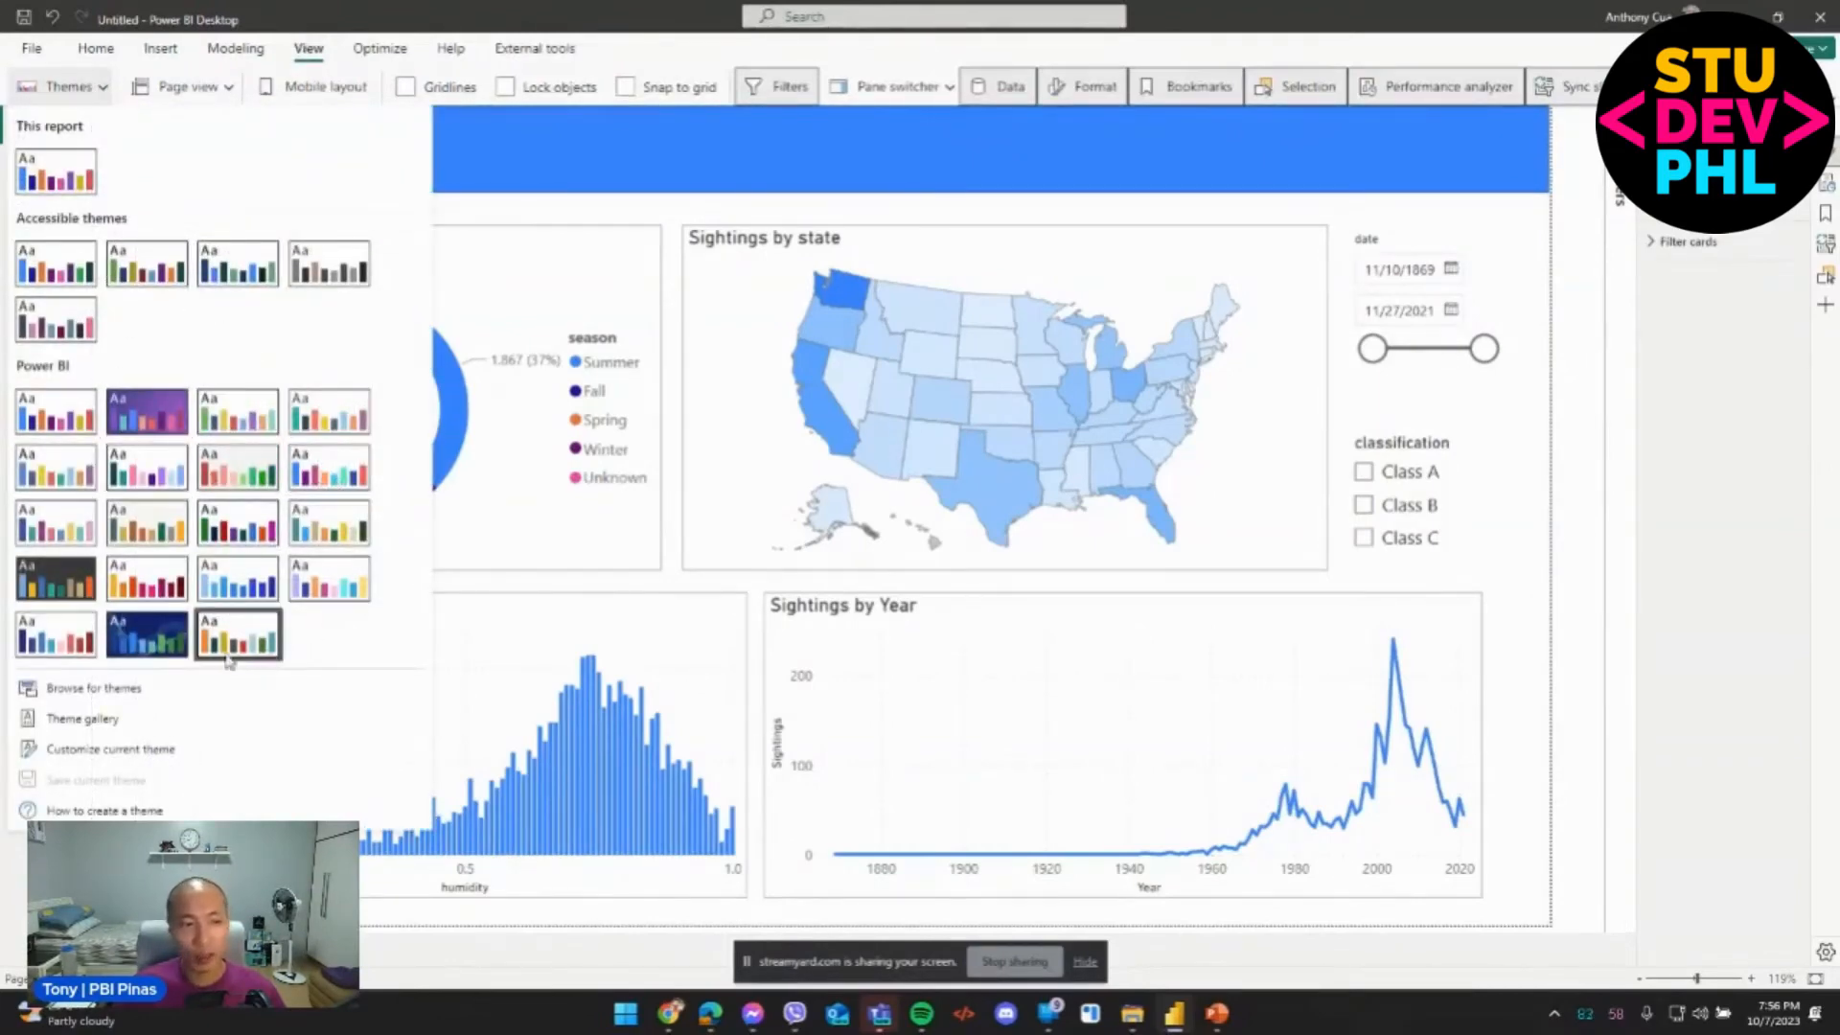
{"action": "left_click", "coordinate": [43, 591]}
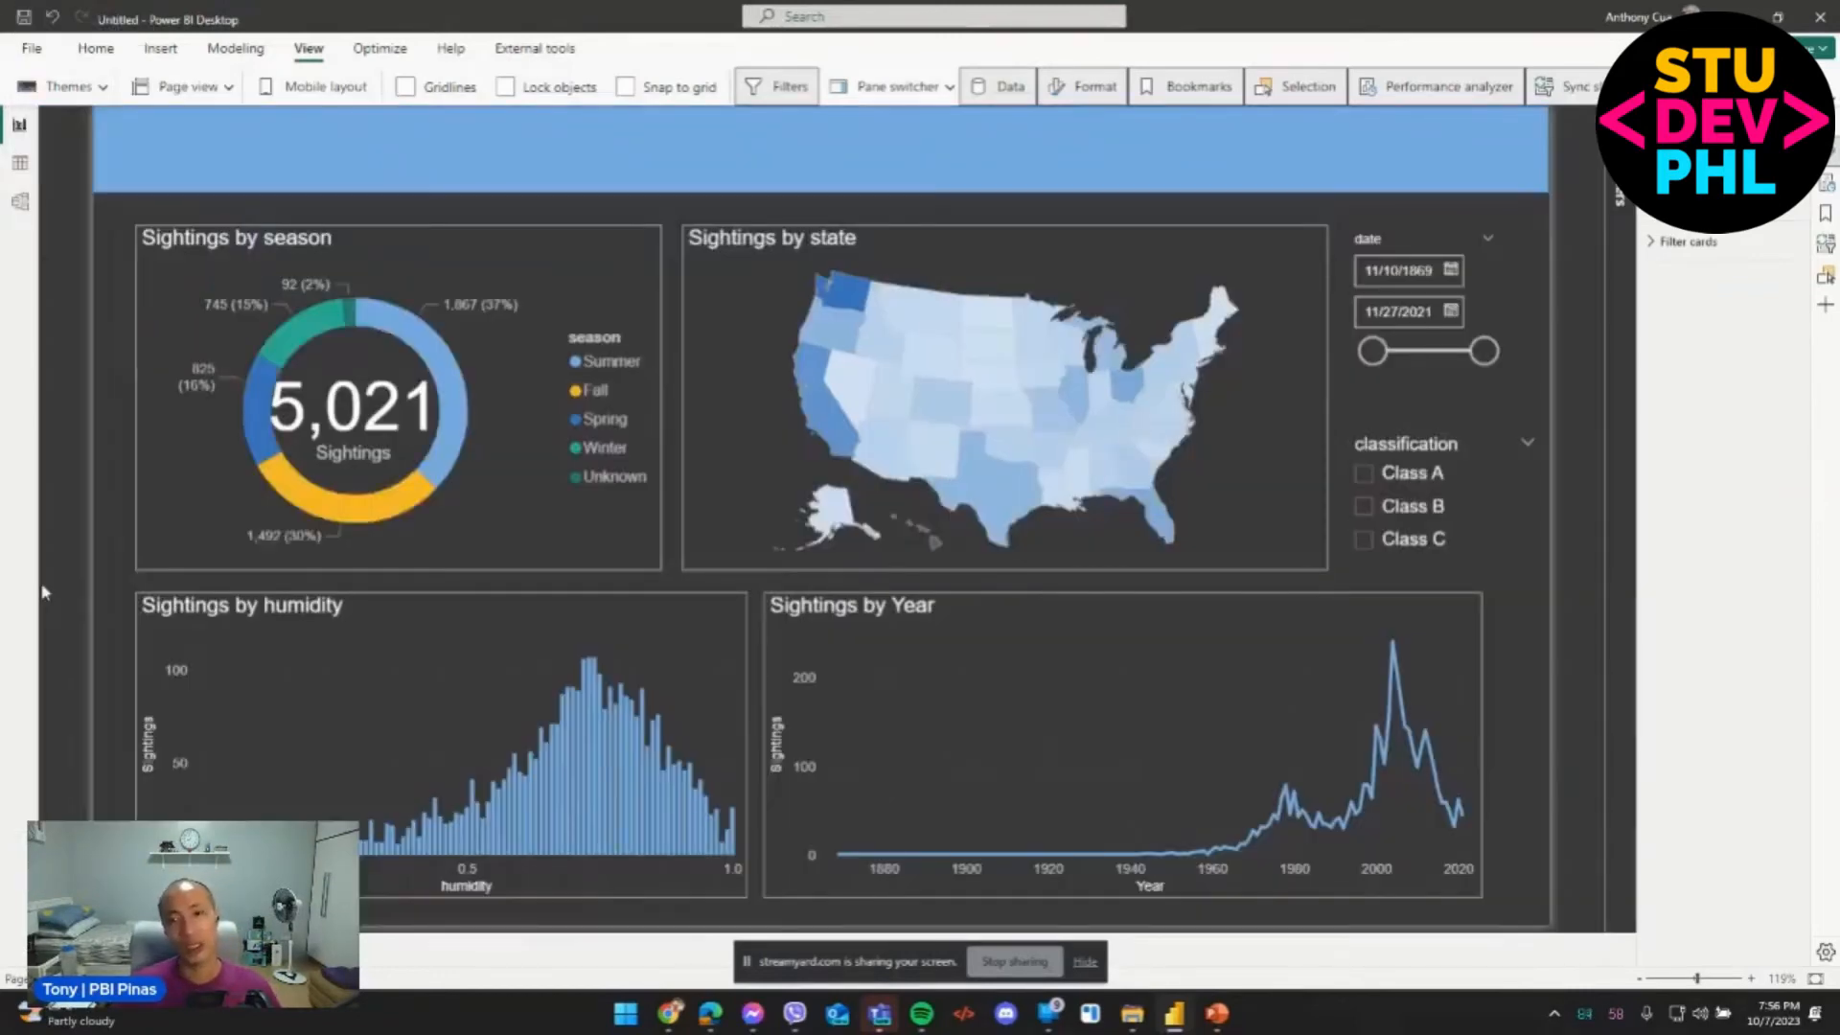
Reduce the callout value font size of the Sightings card inside the donut to 30.
{"action": "left_click", "coordinate": [381, 418]}
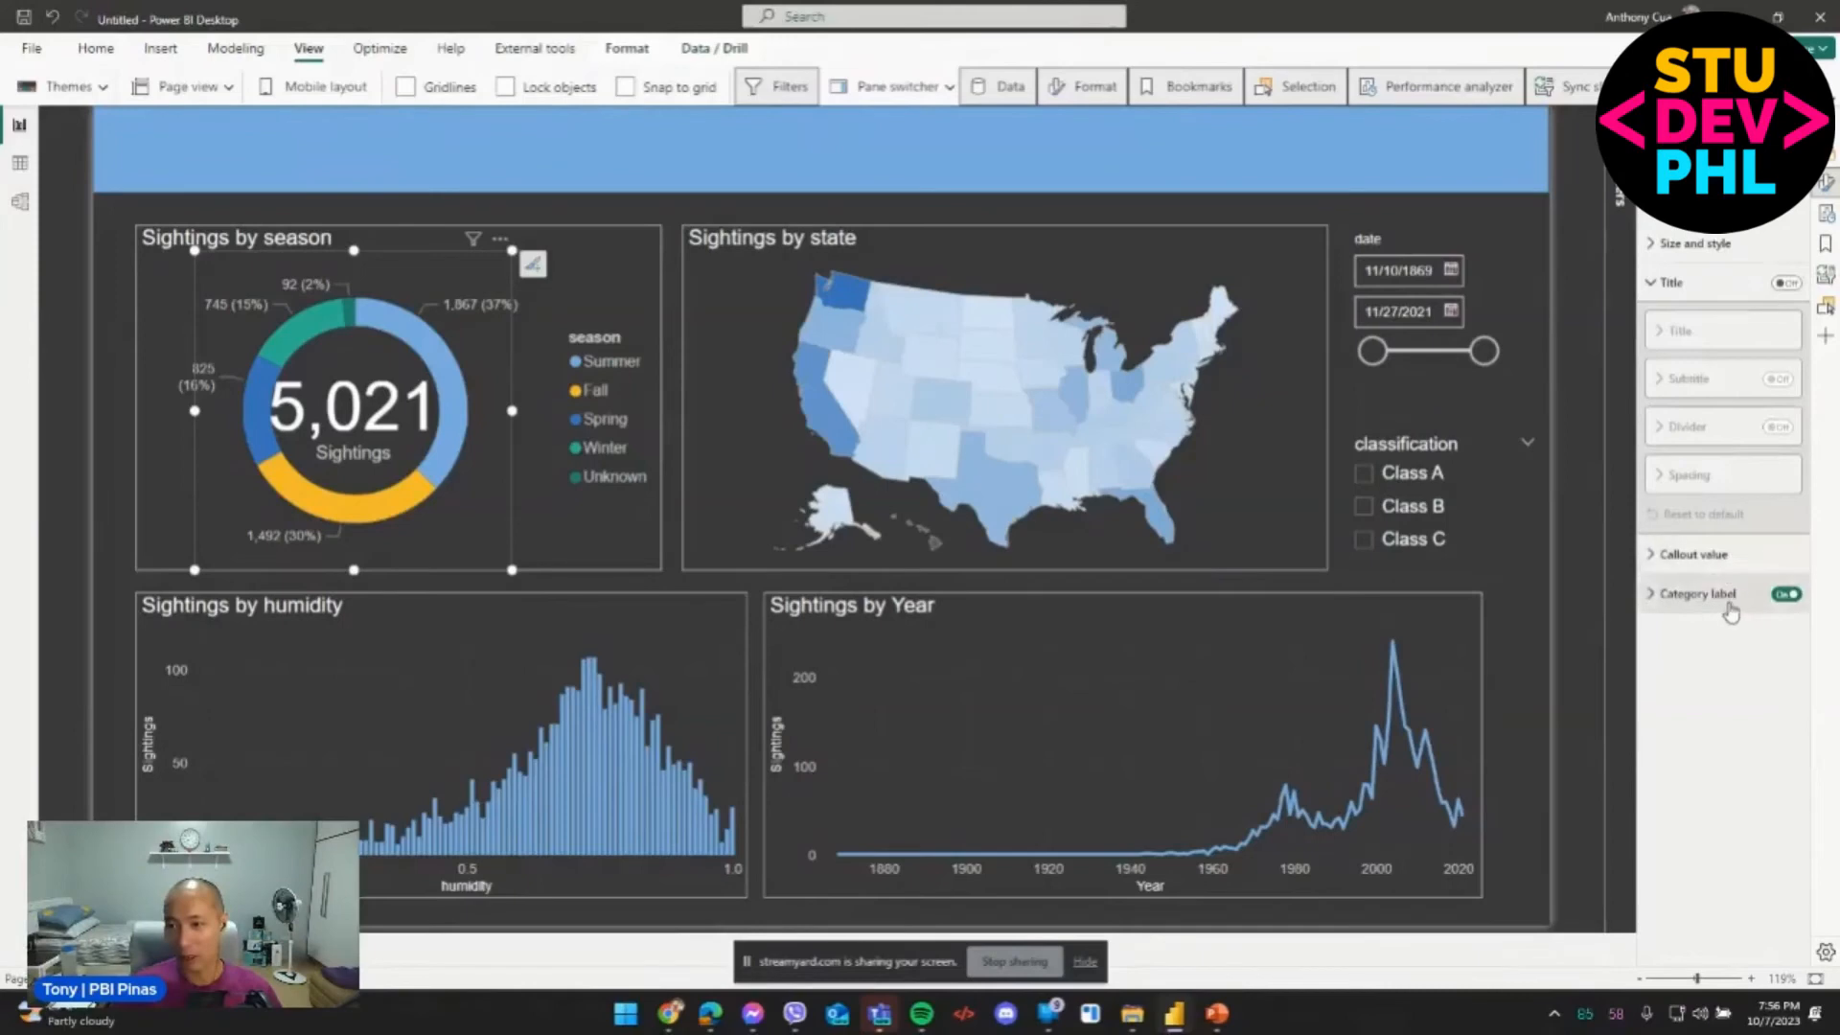
{"action": "left_click", "coordinate": [1731, 596]}
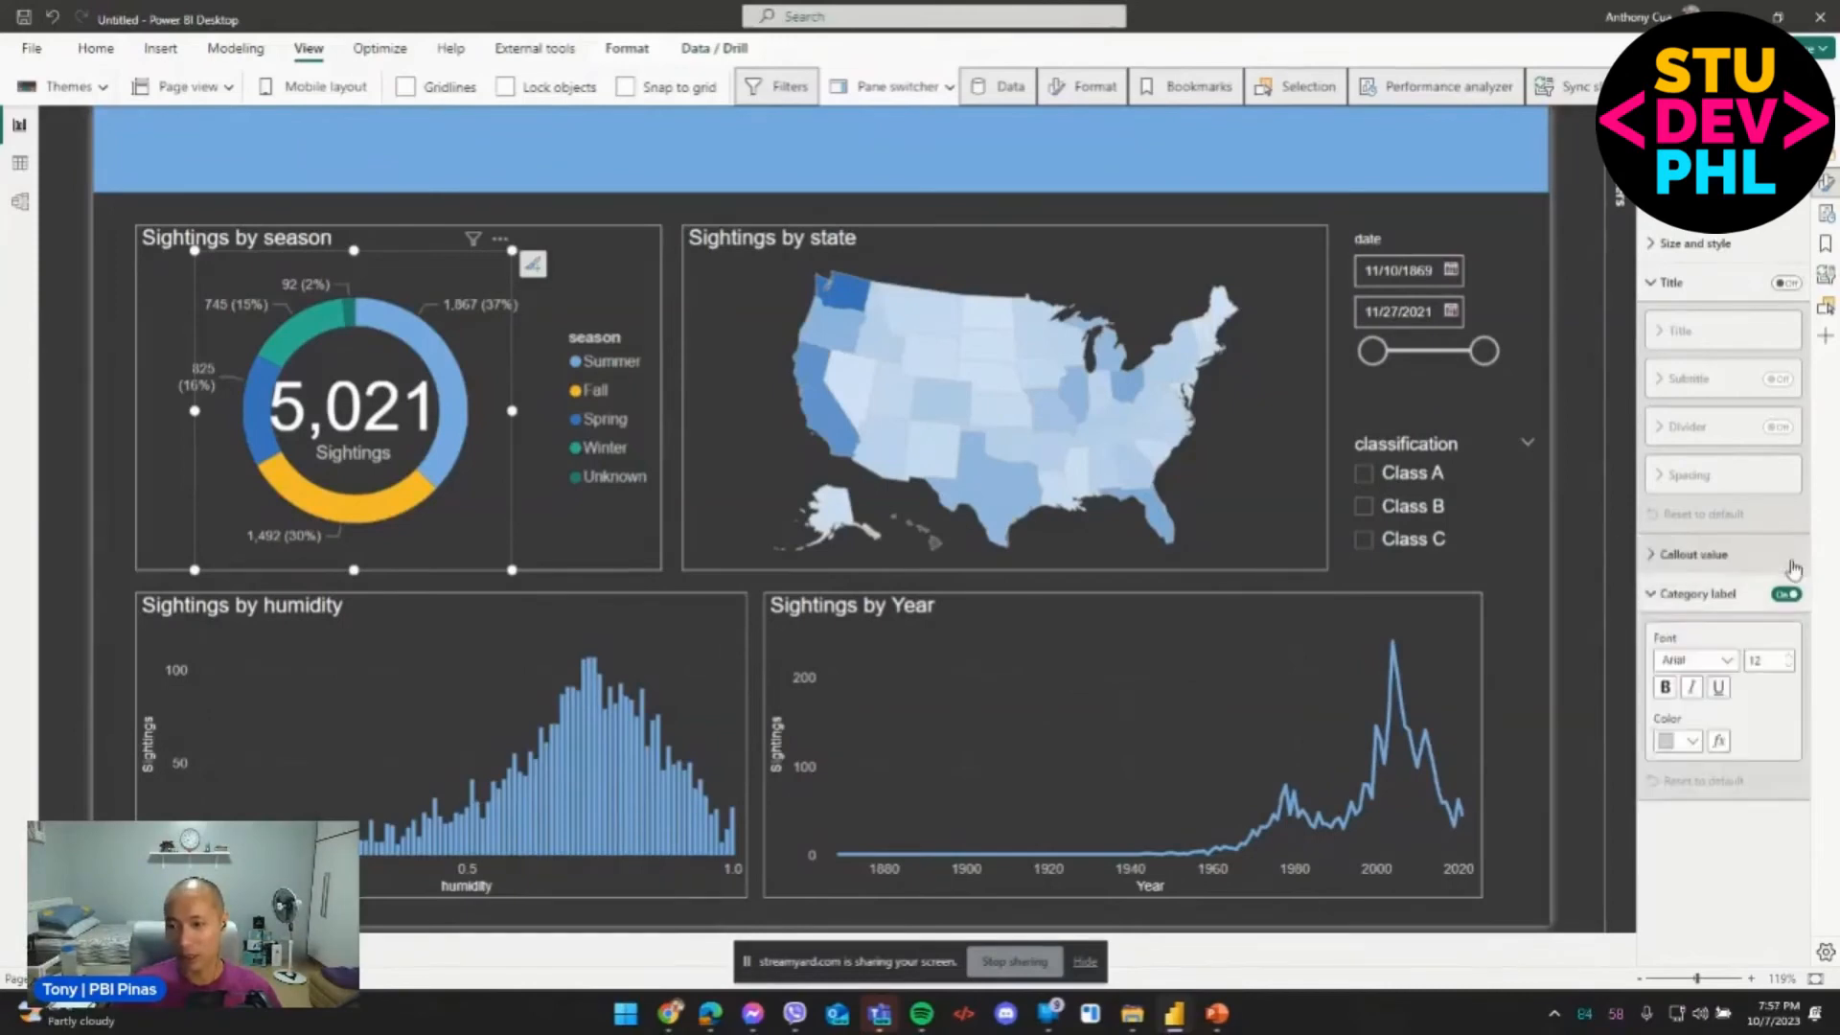
{"action": "left_click", "coordinate": [1778, 556]}
{"action": "double_click", "coordinate": [1769, 623]}
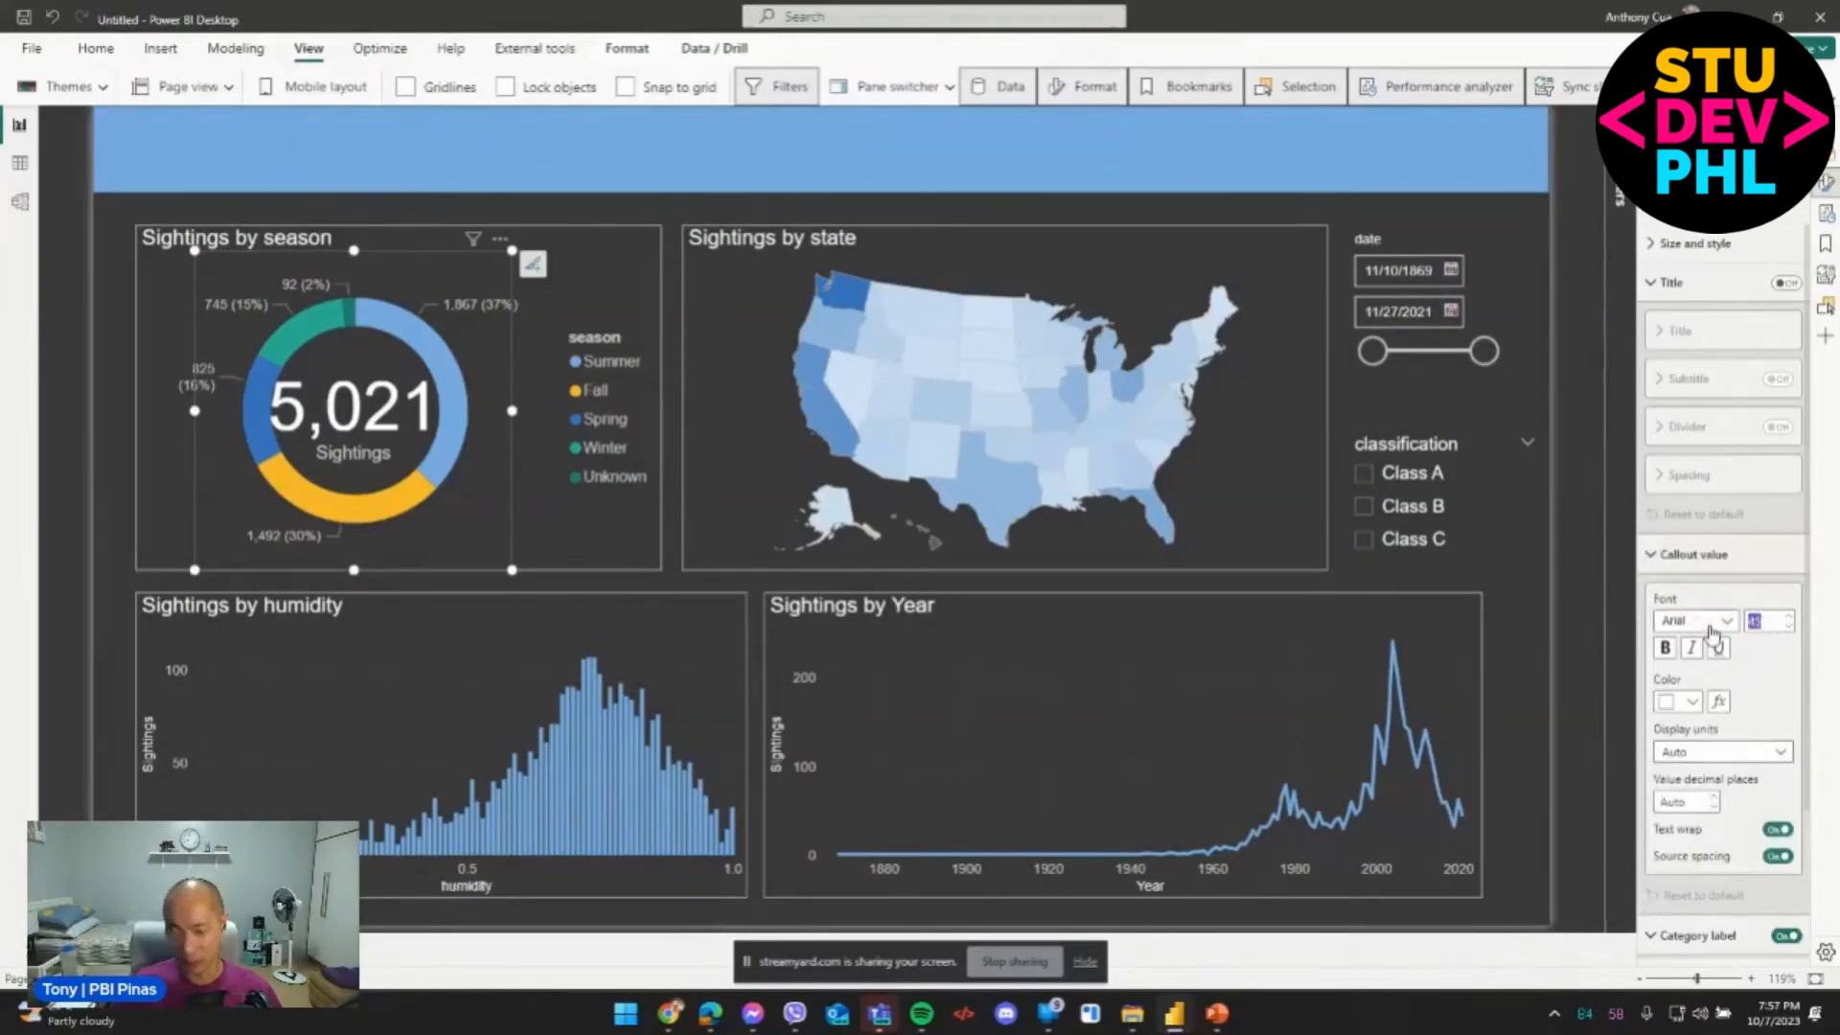
{"action": "type", "text": "34"}
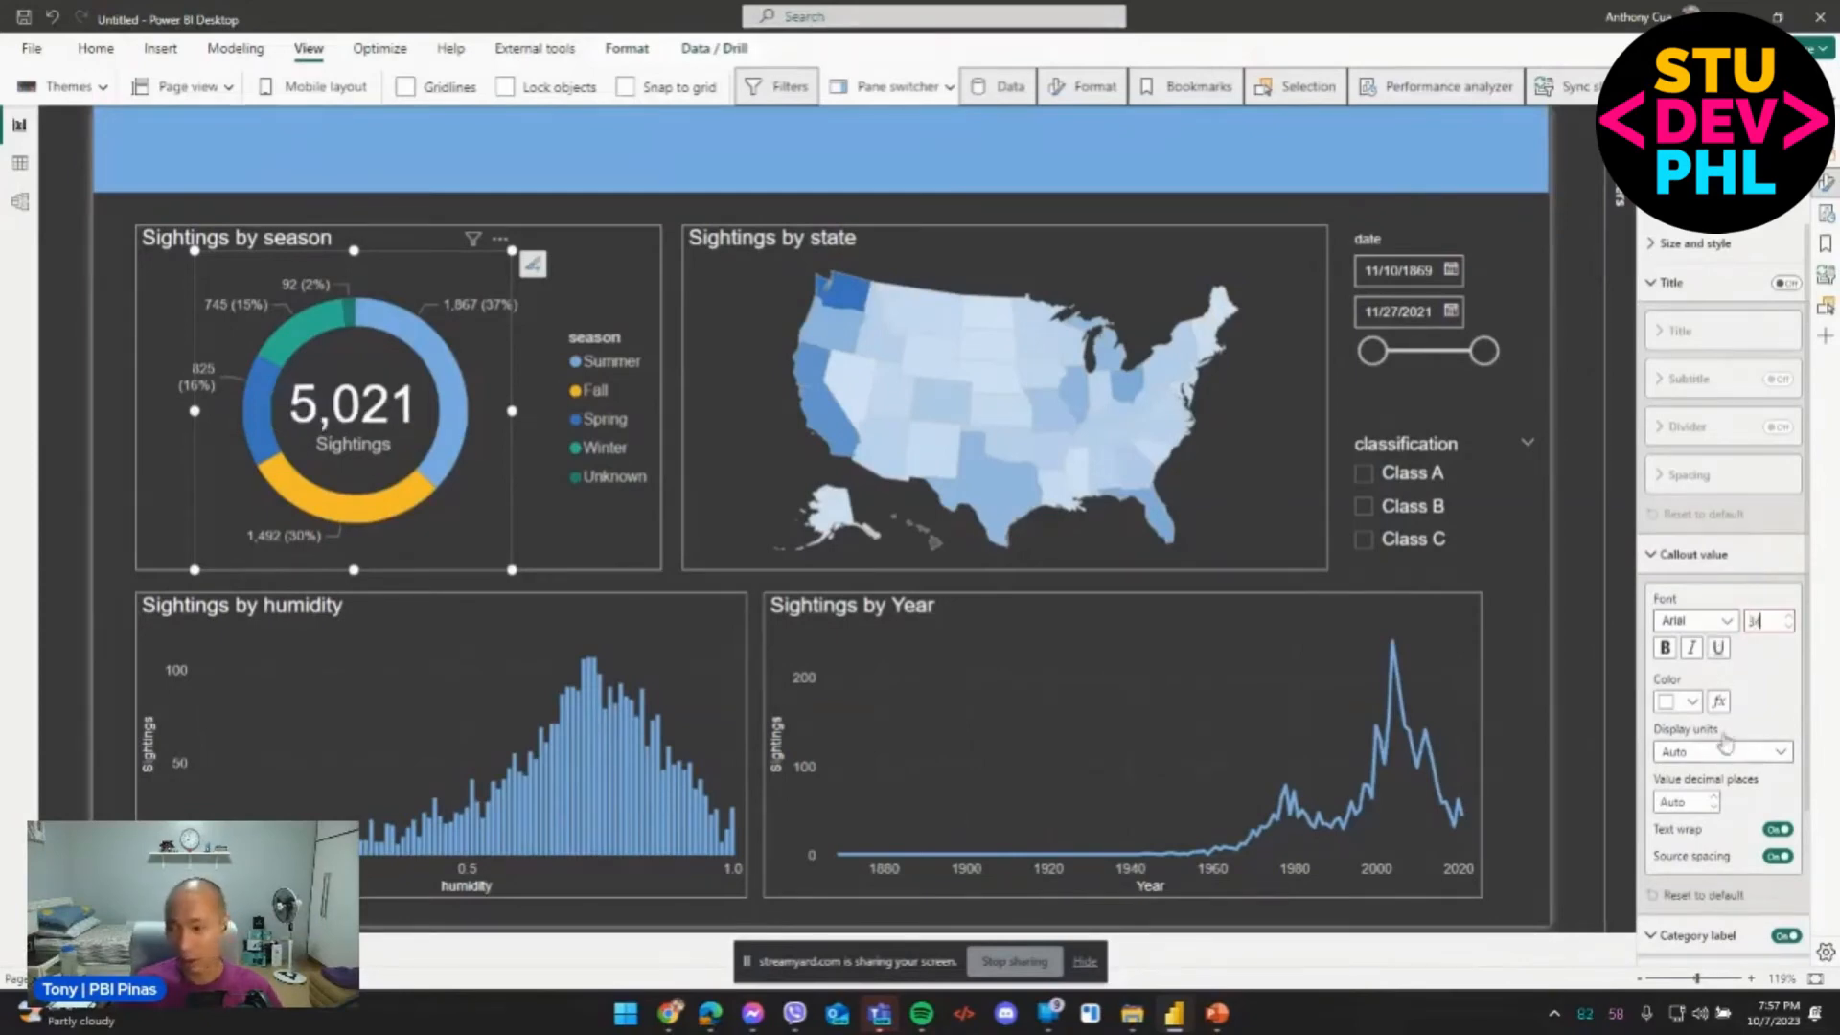
{"action": "left_click_drag", "start_coordinate": [1766, 626], "coordinate": [1724, 630]}
{"action": "type", "text": "3"}
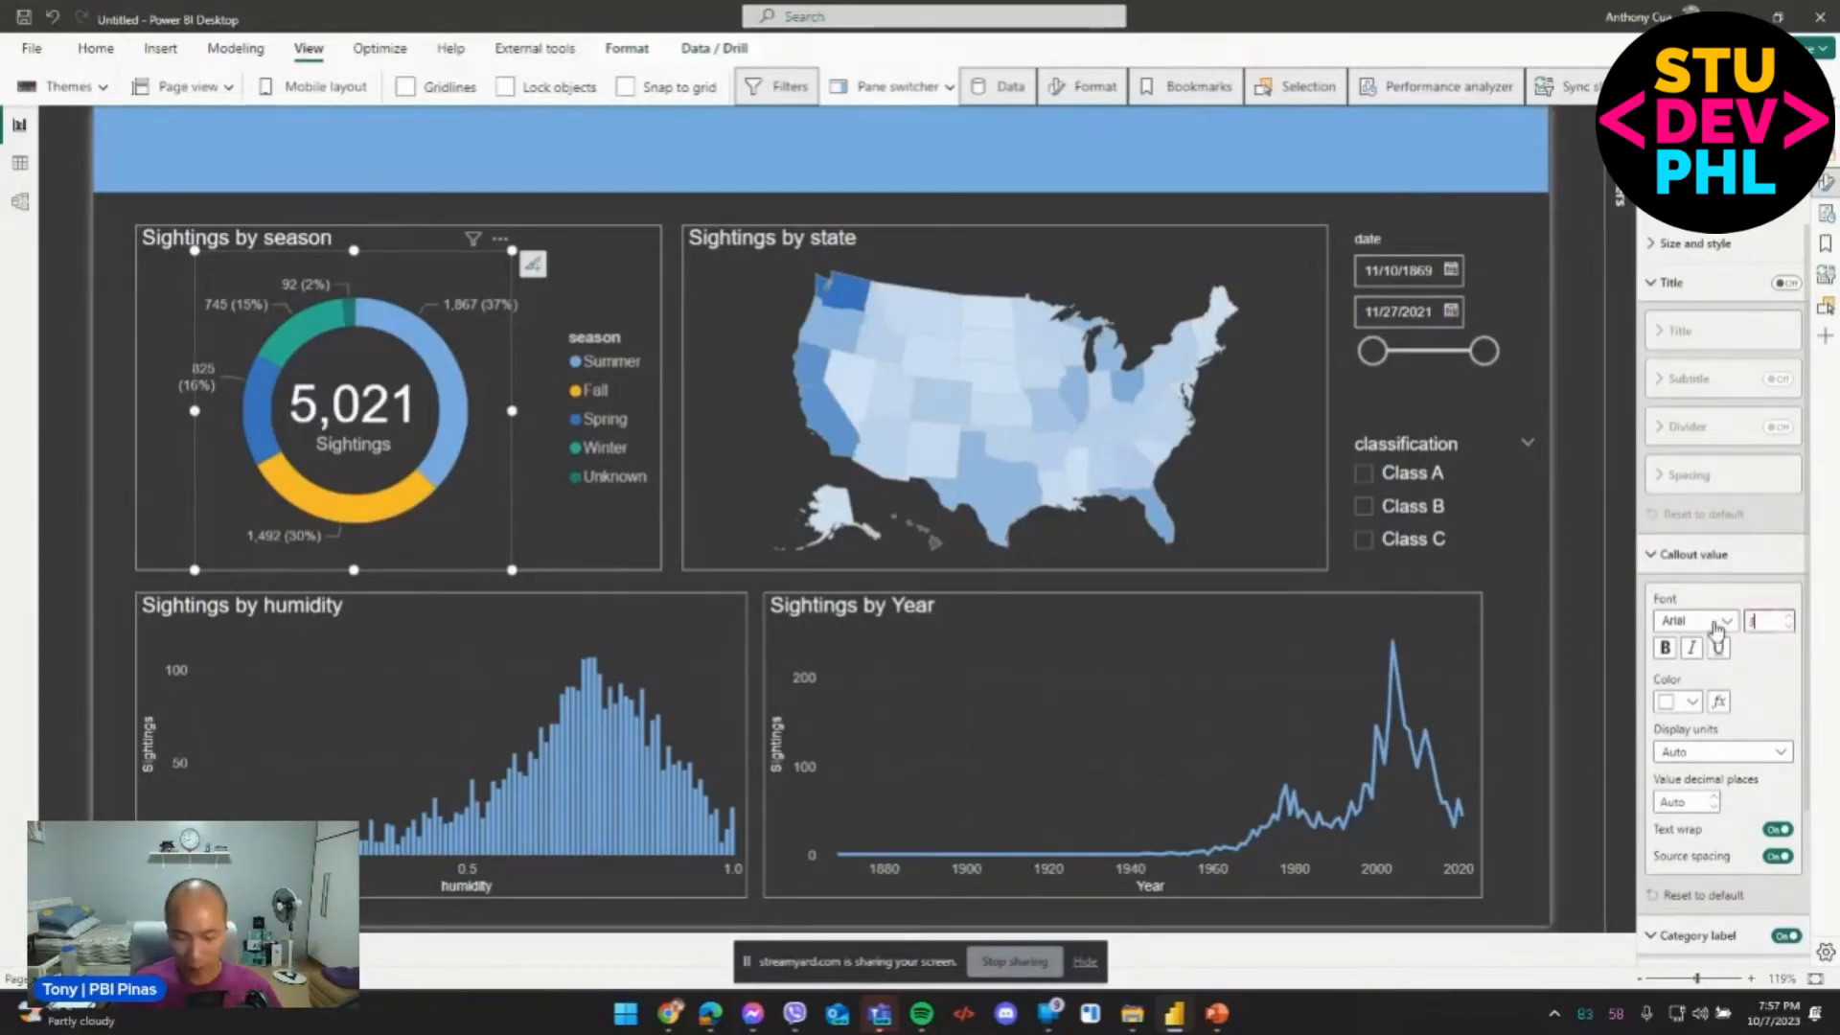
{"action": "type", "text": "0"}
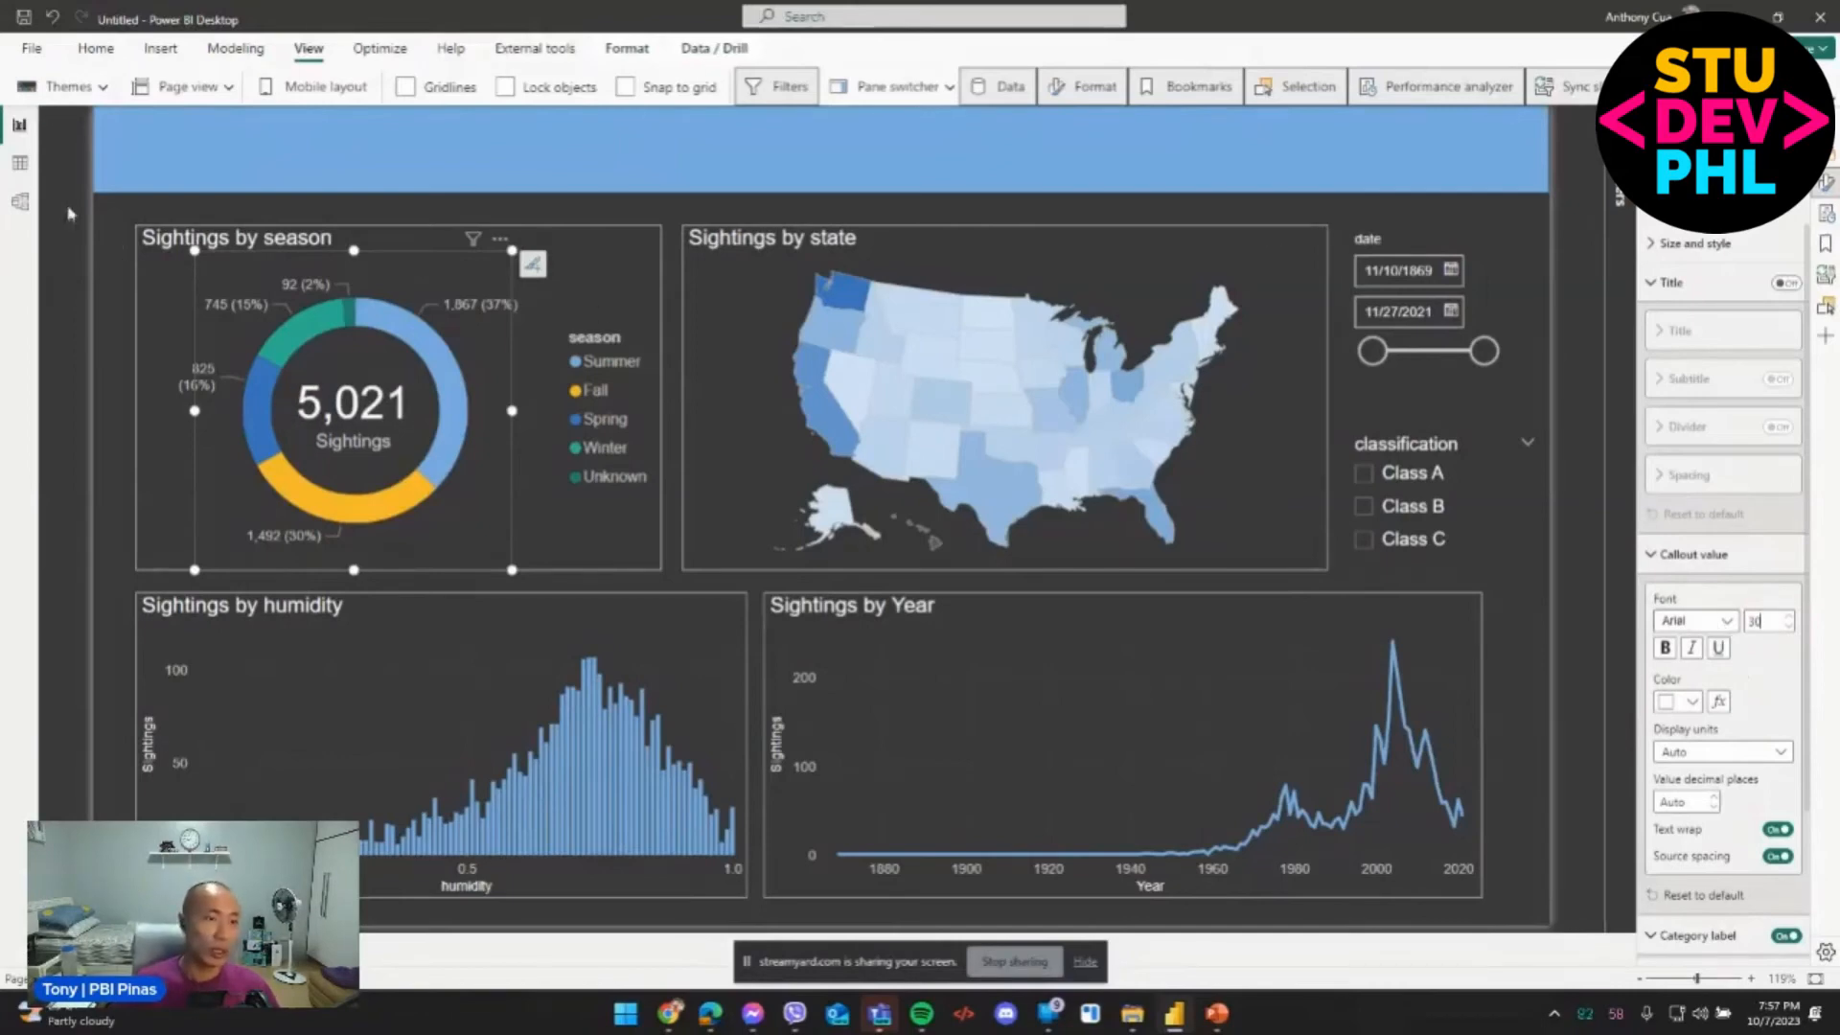
{"action": "left_click", "coordinate": [127, 220]}
Try the built-in light theme with orange accents on the report, followed by the purple gradient theme.
{"action": "left_click", "coordinate": [103, 88]}
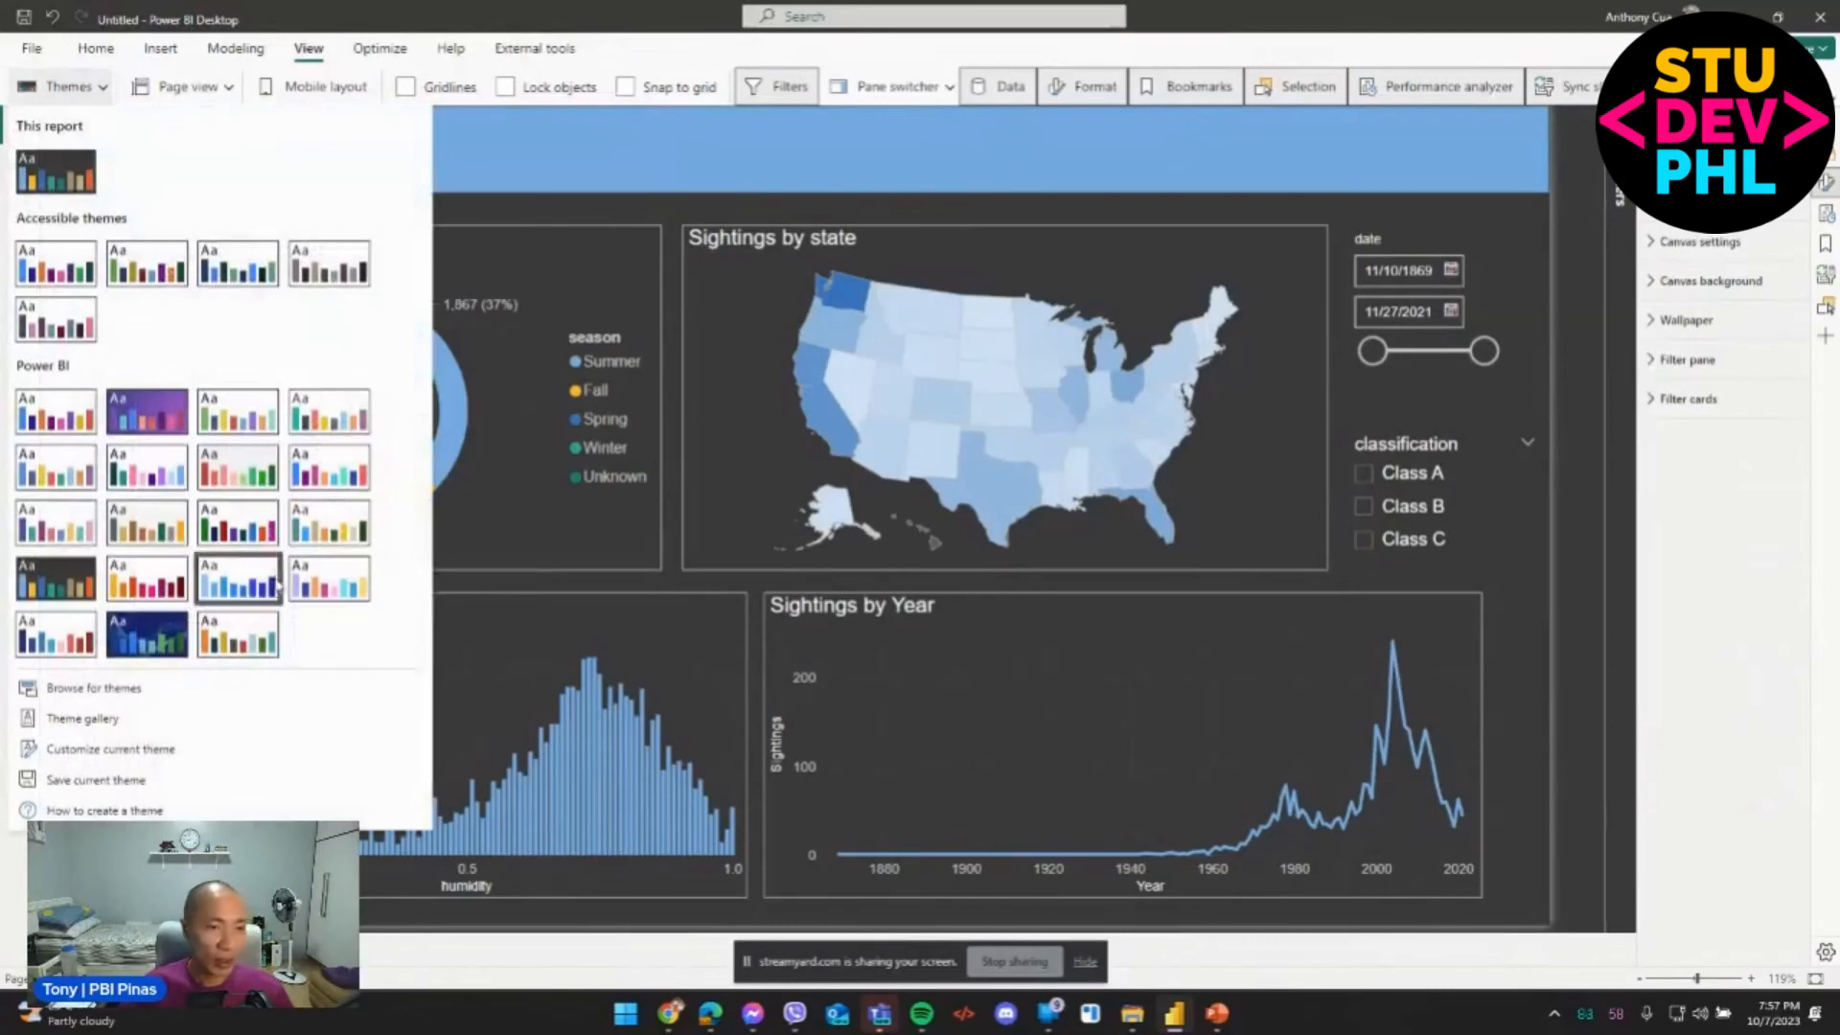
{"action": "left_click", "coordinate": [259, 637]}
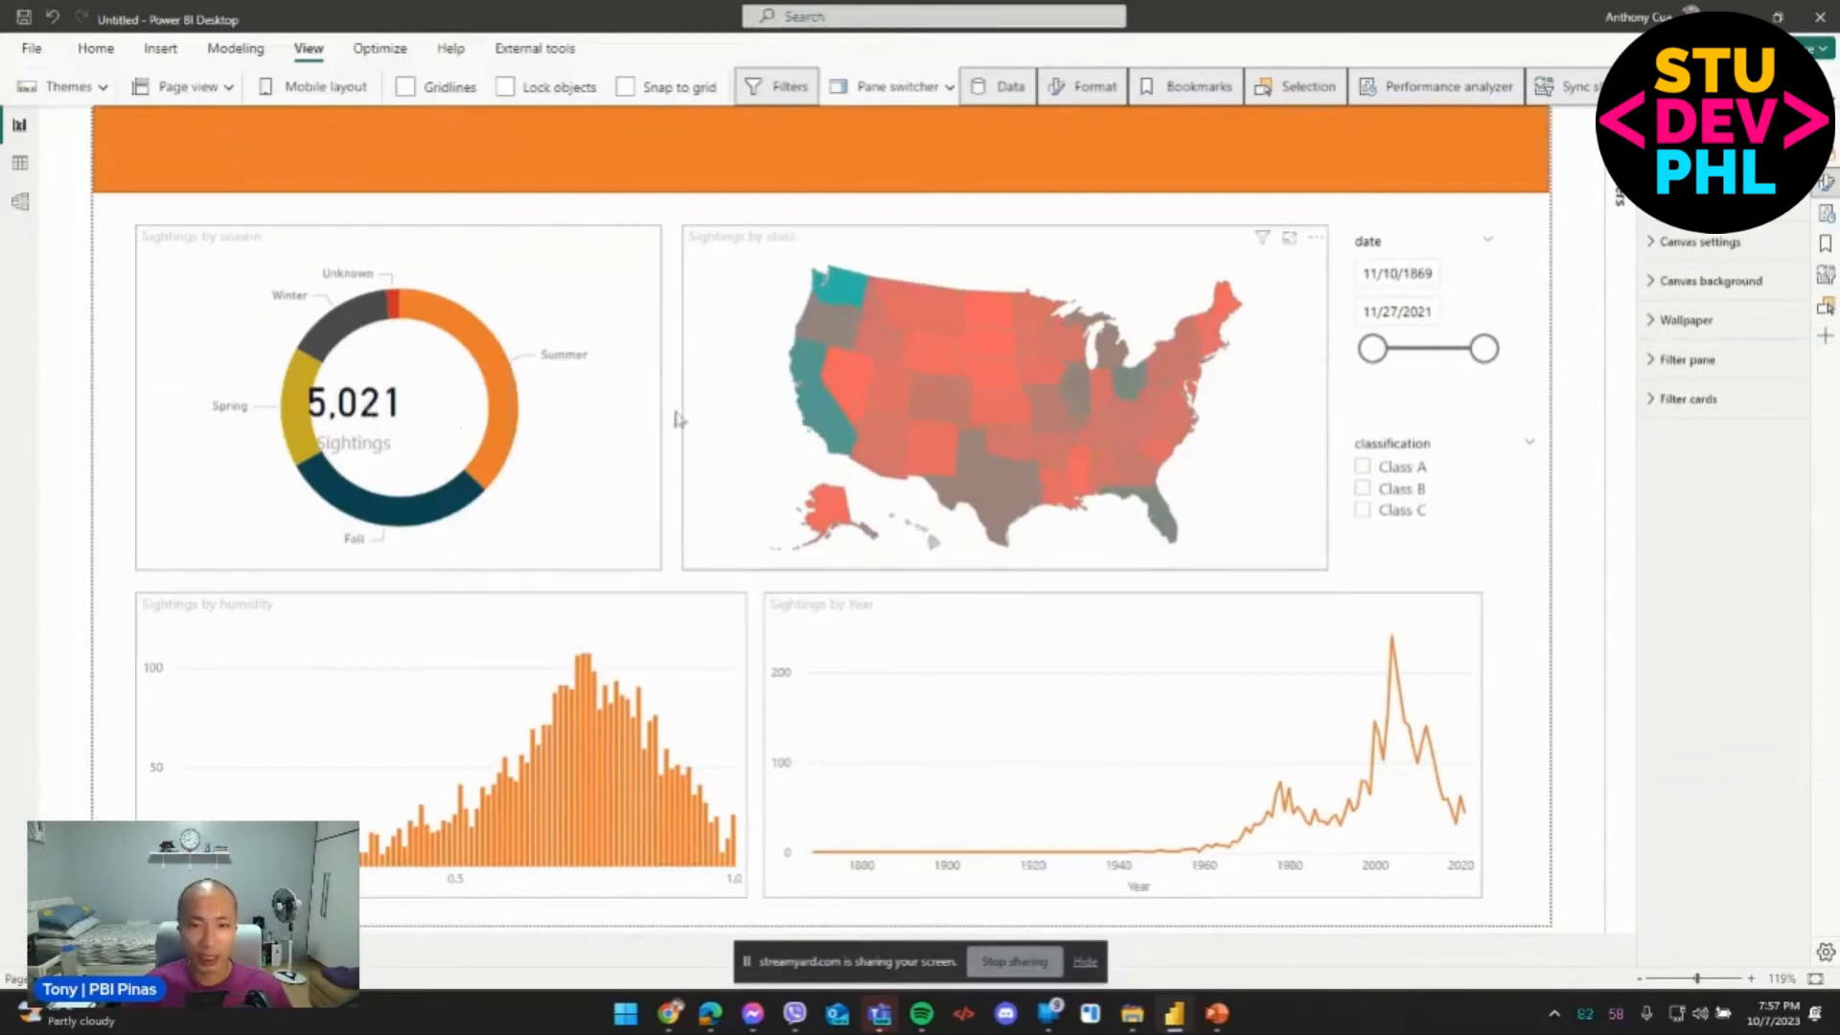
{"action": "left_click", "coordinate": [67, 86]}
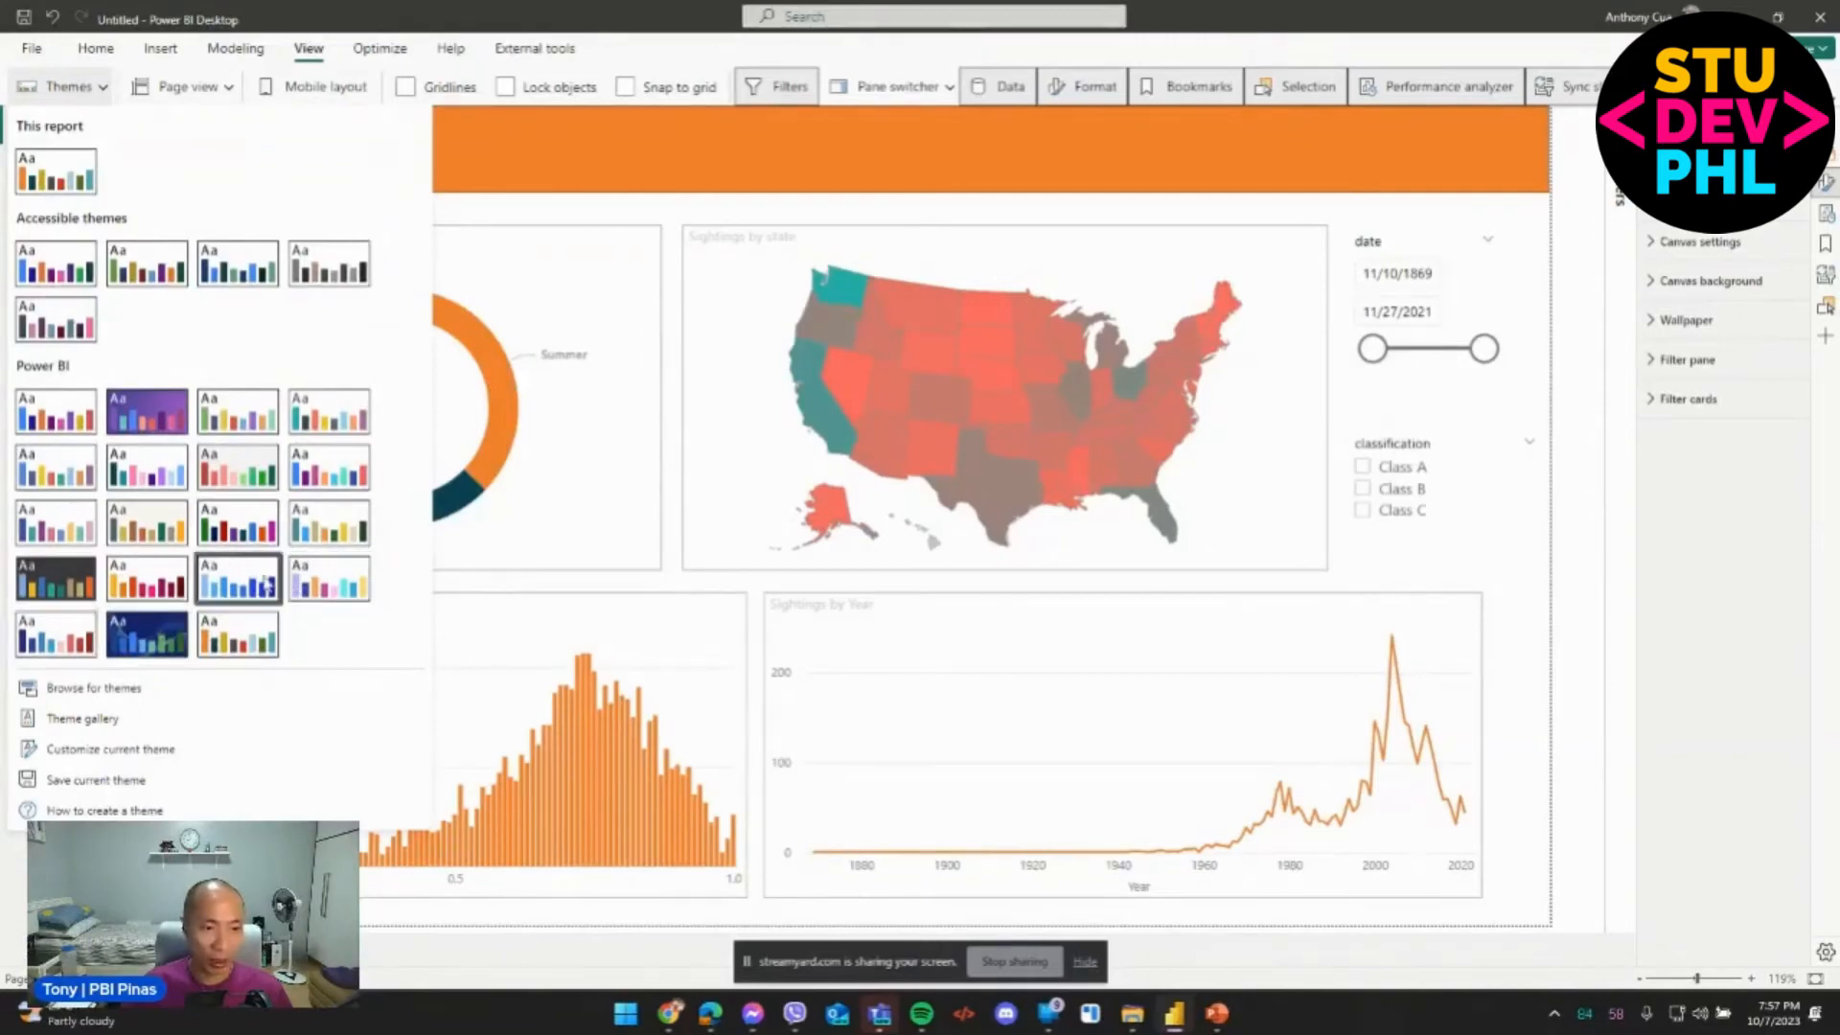
{"action": "left_click", "coordinate": [329, 575]}
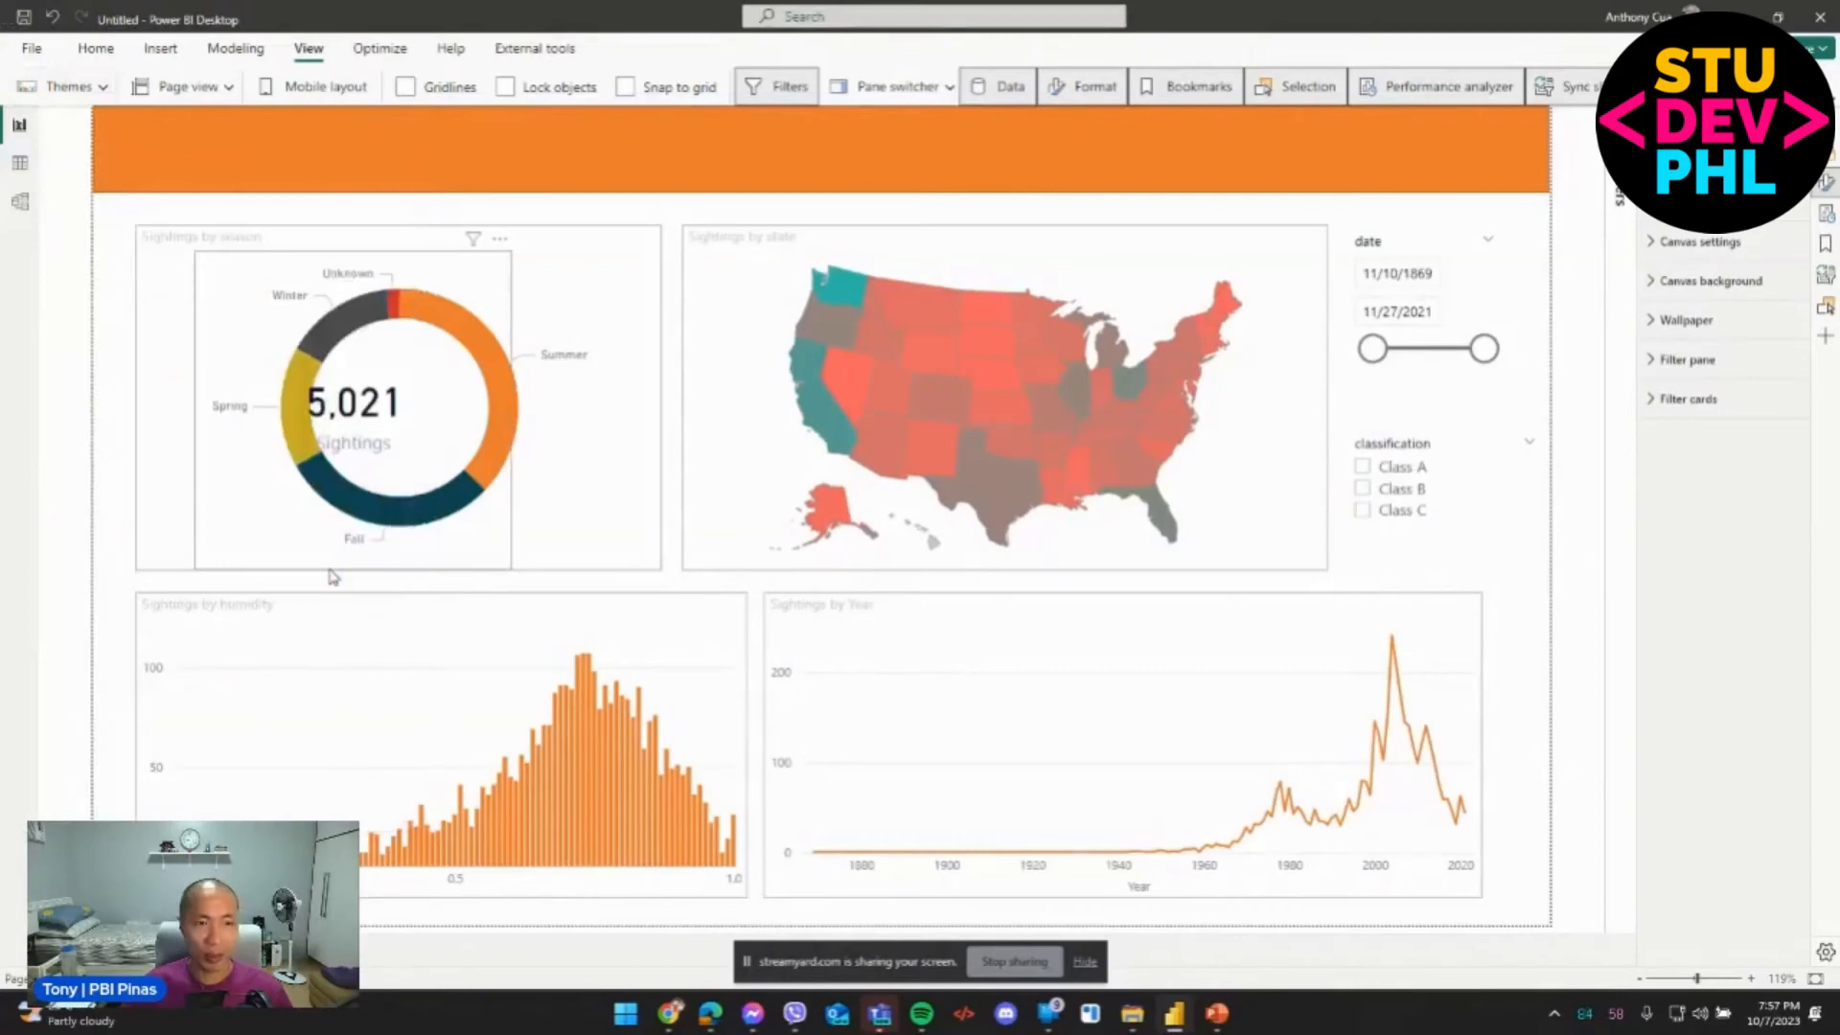
{"action": "left_click", "coordinate": [84, 84]}
{"action": "left_click", "coordinate": [121, 431]}
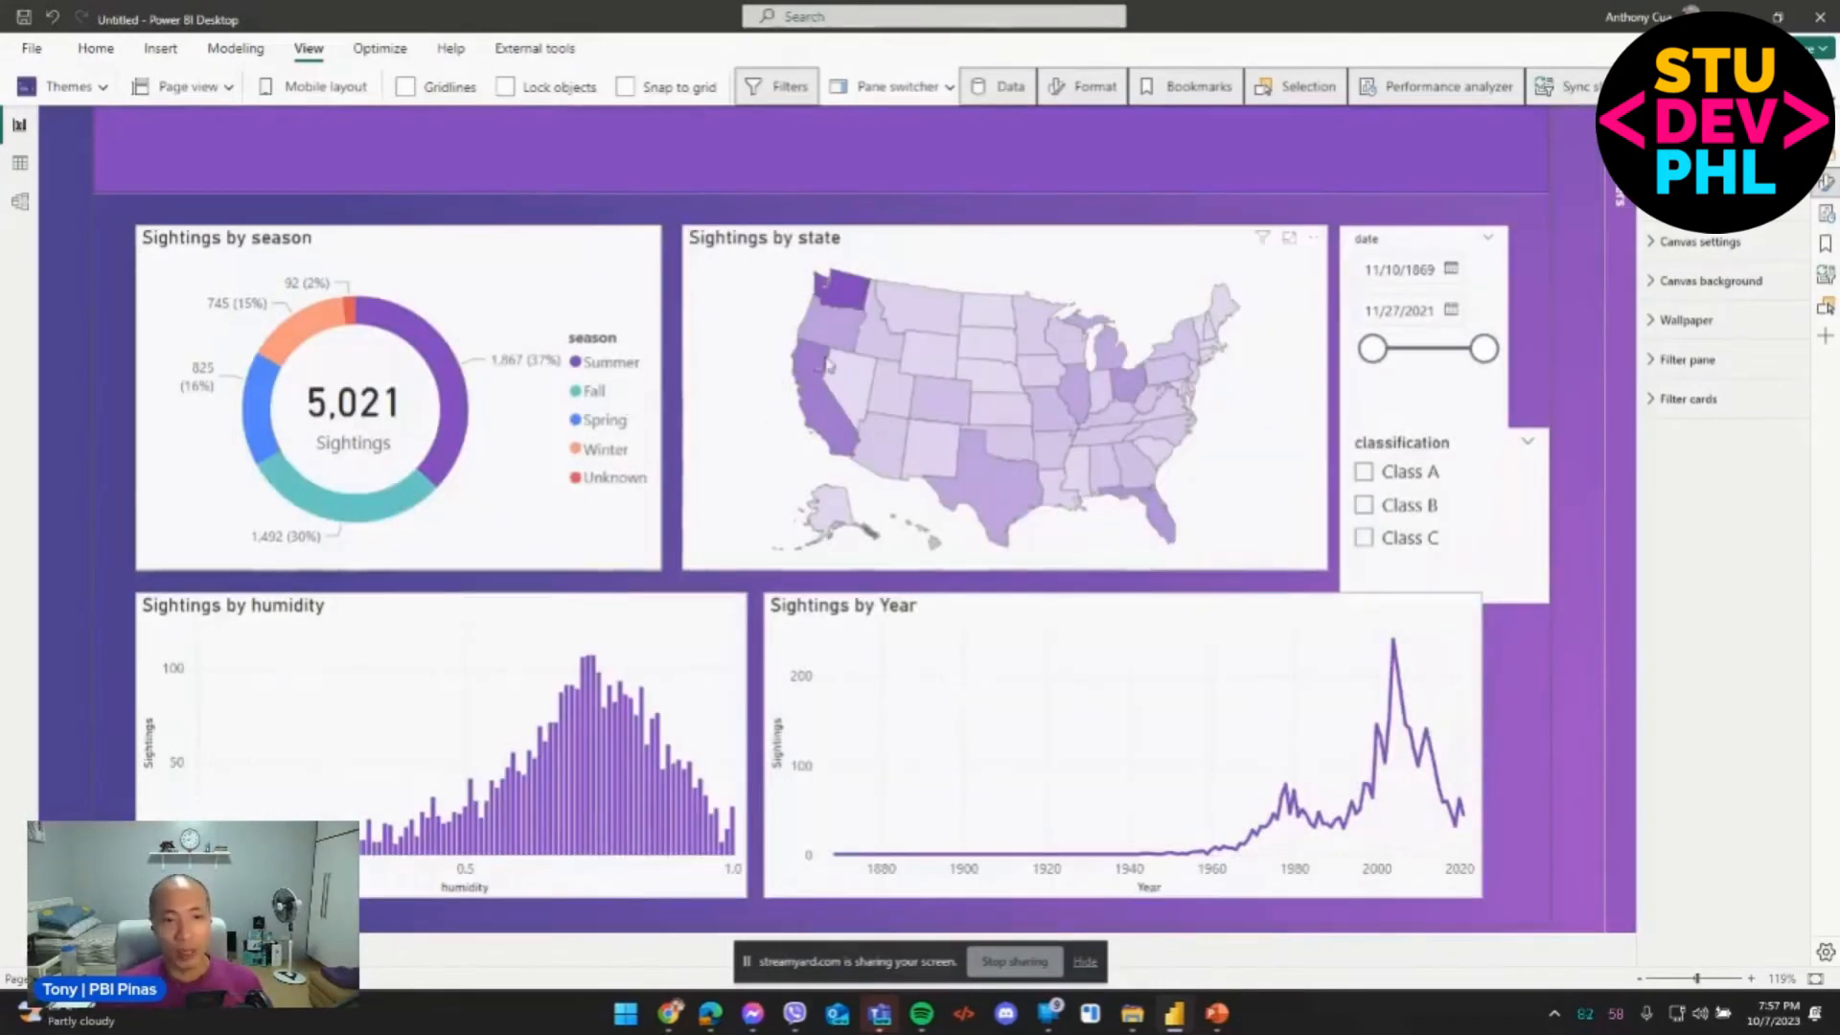
Try the date and classification slicers without their background, and restore the background on both.
{"action": "left_click", "coordinate": [1460, 448]}
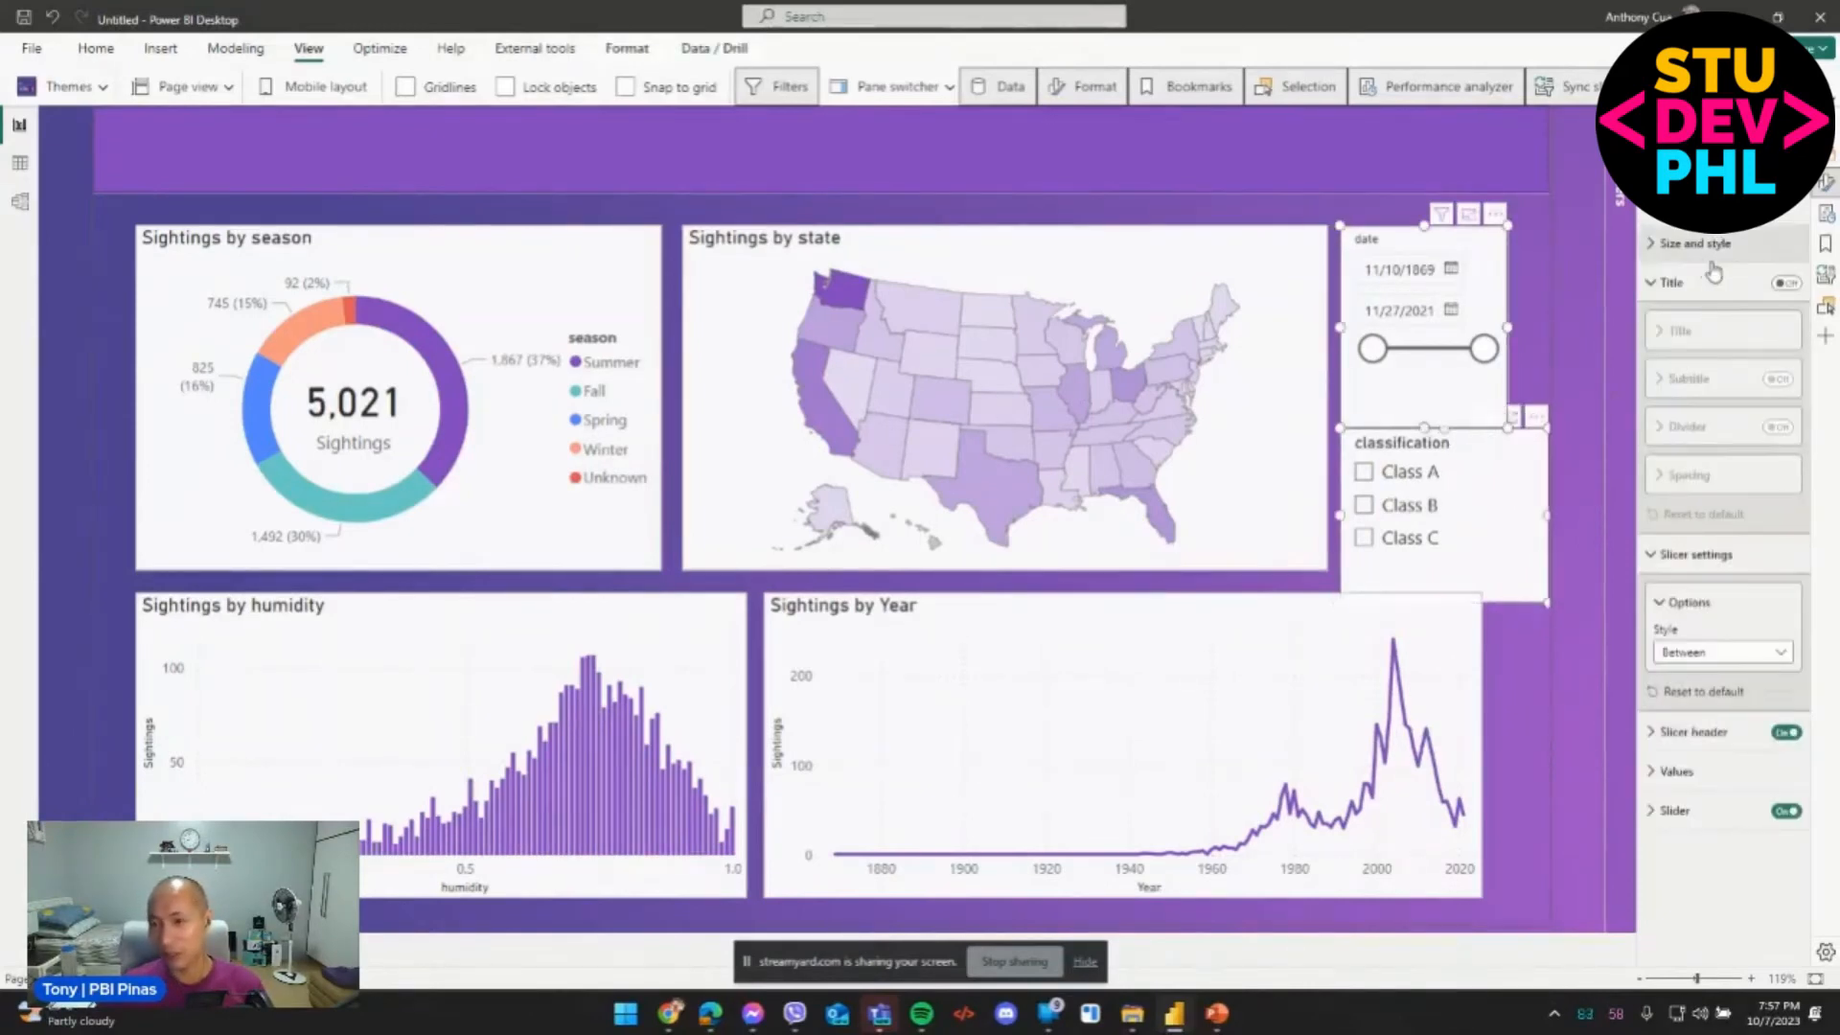
{"action": "left_click", "coordinate": [1414, 245]}
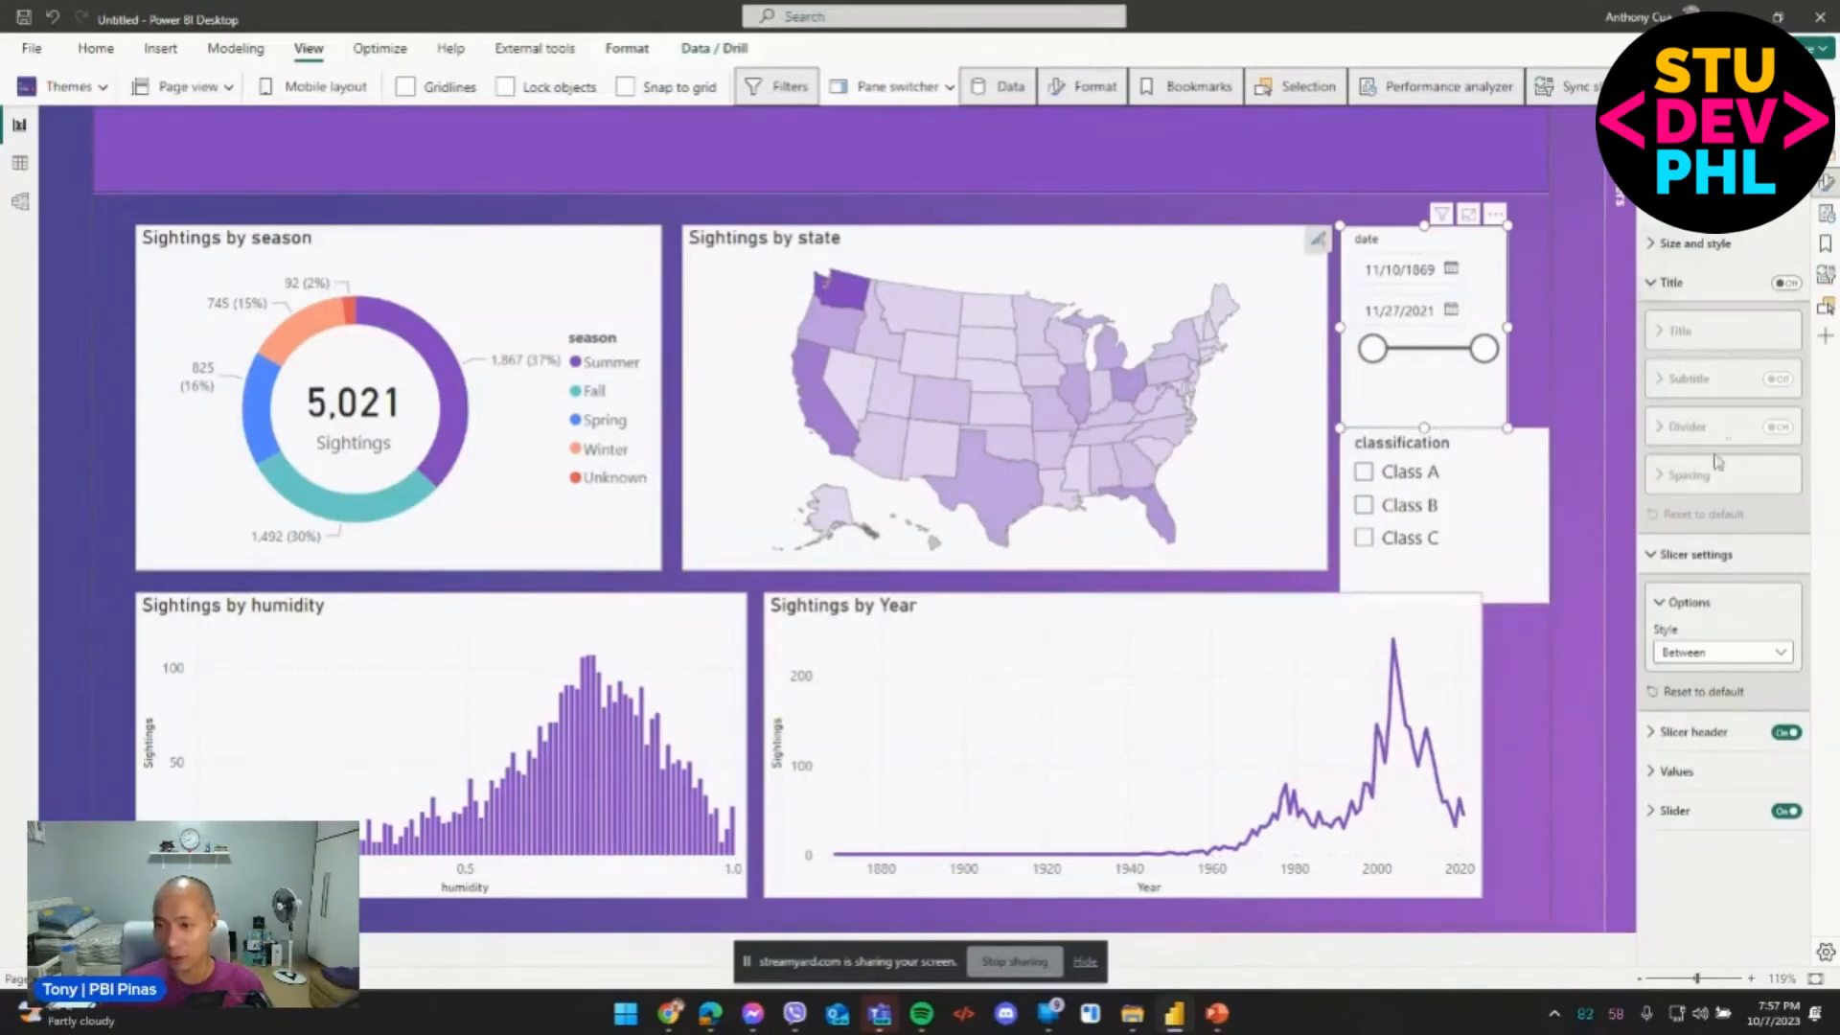
{"action": "left_click", "coordinate": [1458, 448]}
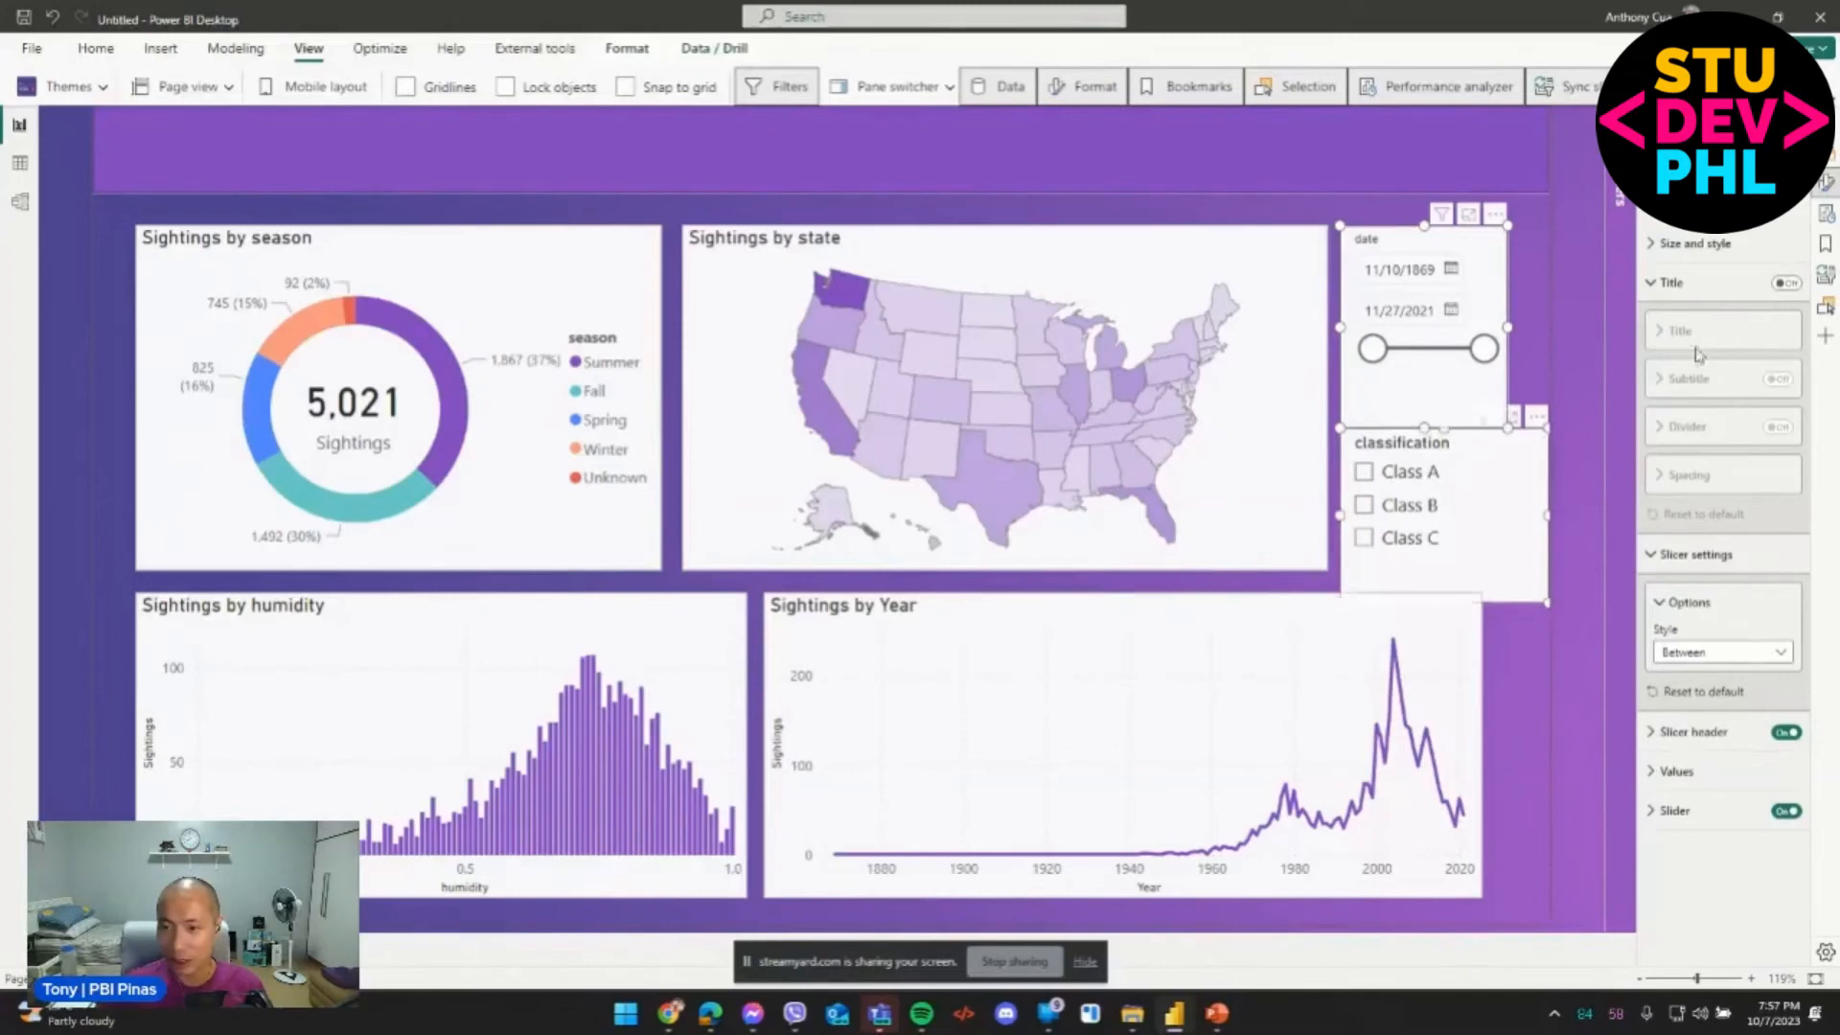
{"action": "left_click", "coordinate": [1720, 245]}
{"action": "left_click", "coordinate": [1778, 388]}
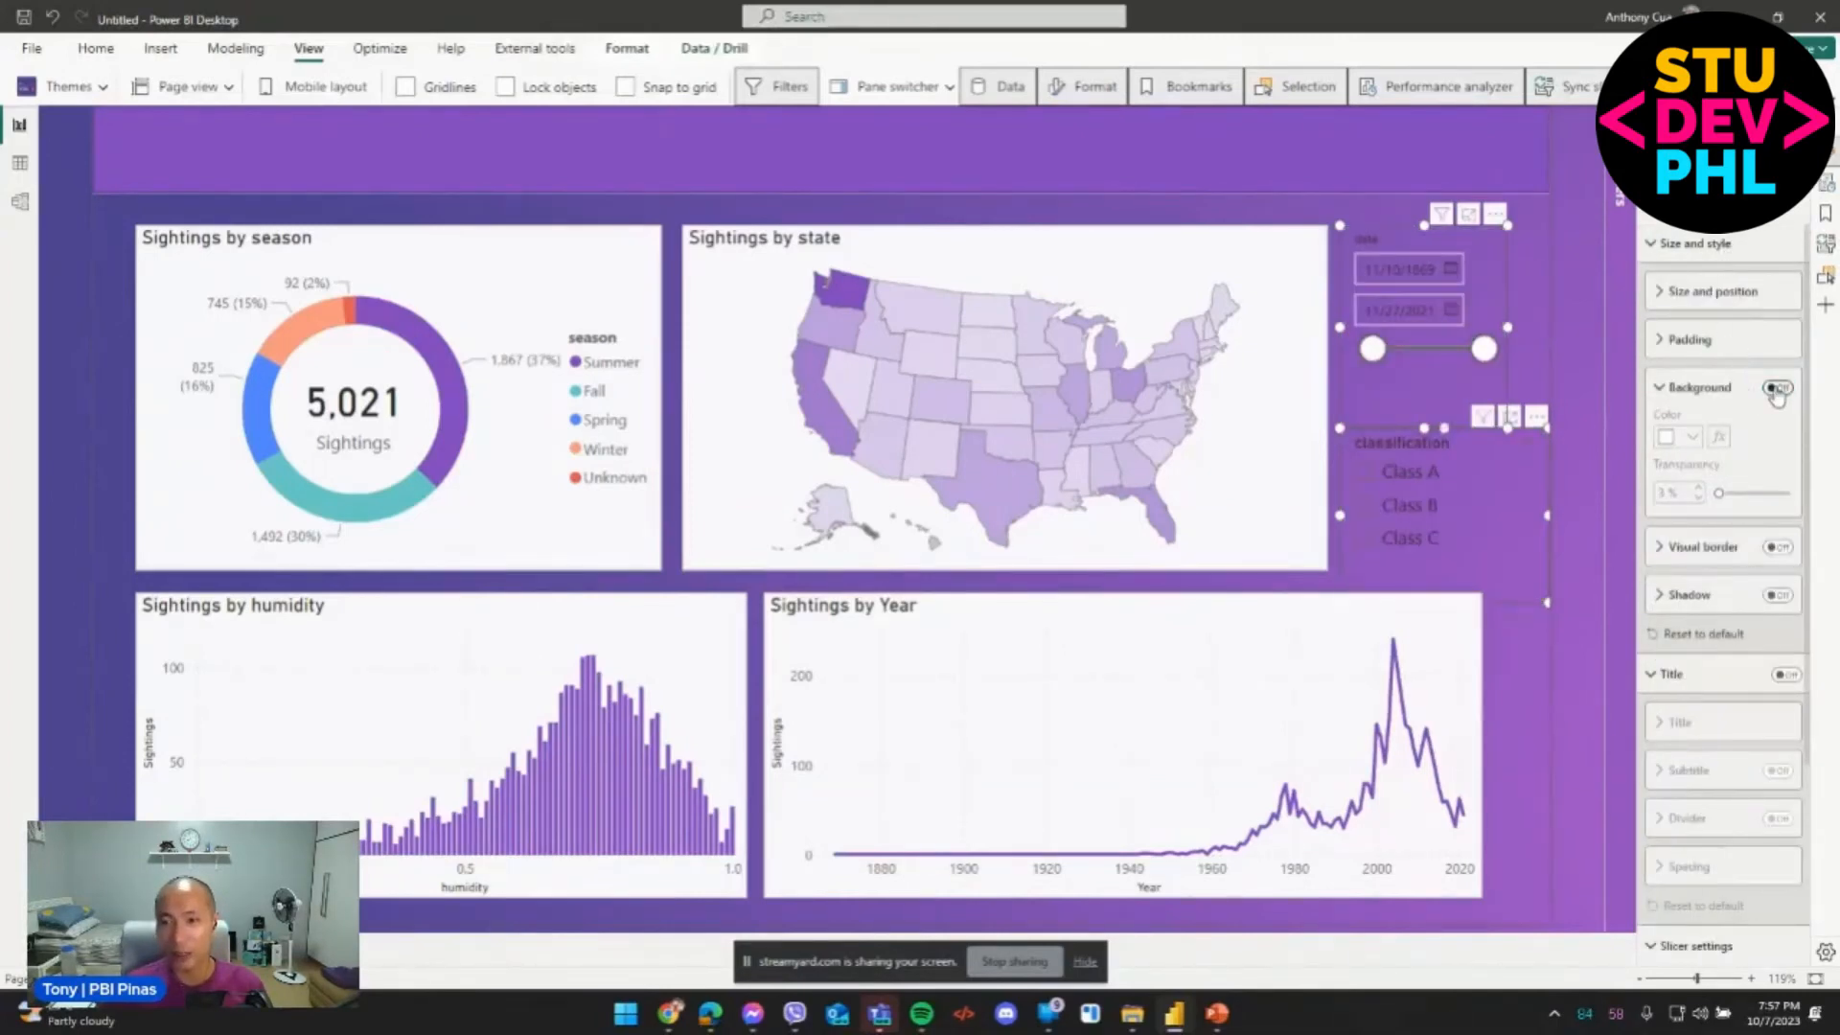
{"action": "left_click", "coordinate": [1778, 388]}
Try a light theme with a blue banner, and switch the report back to the dark grey theme with light blue accents.
{"action": "left_click", "coordinate": [67, 87]}
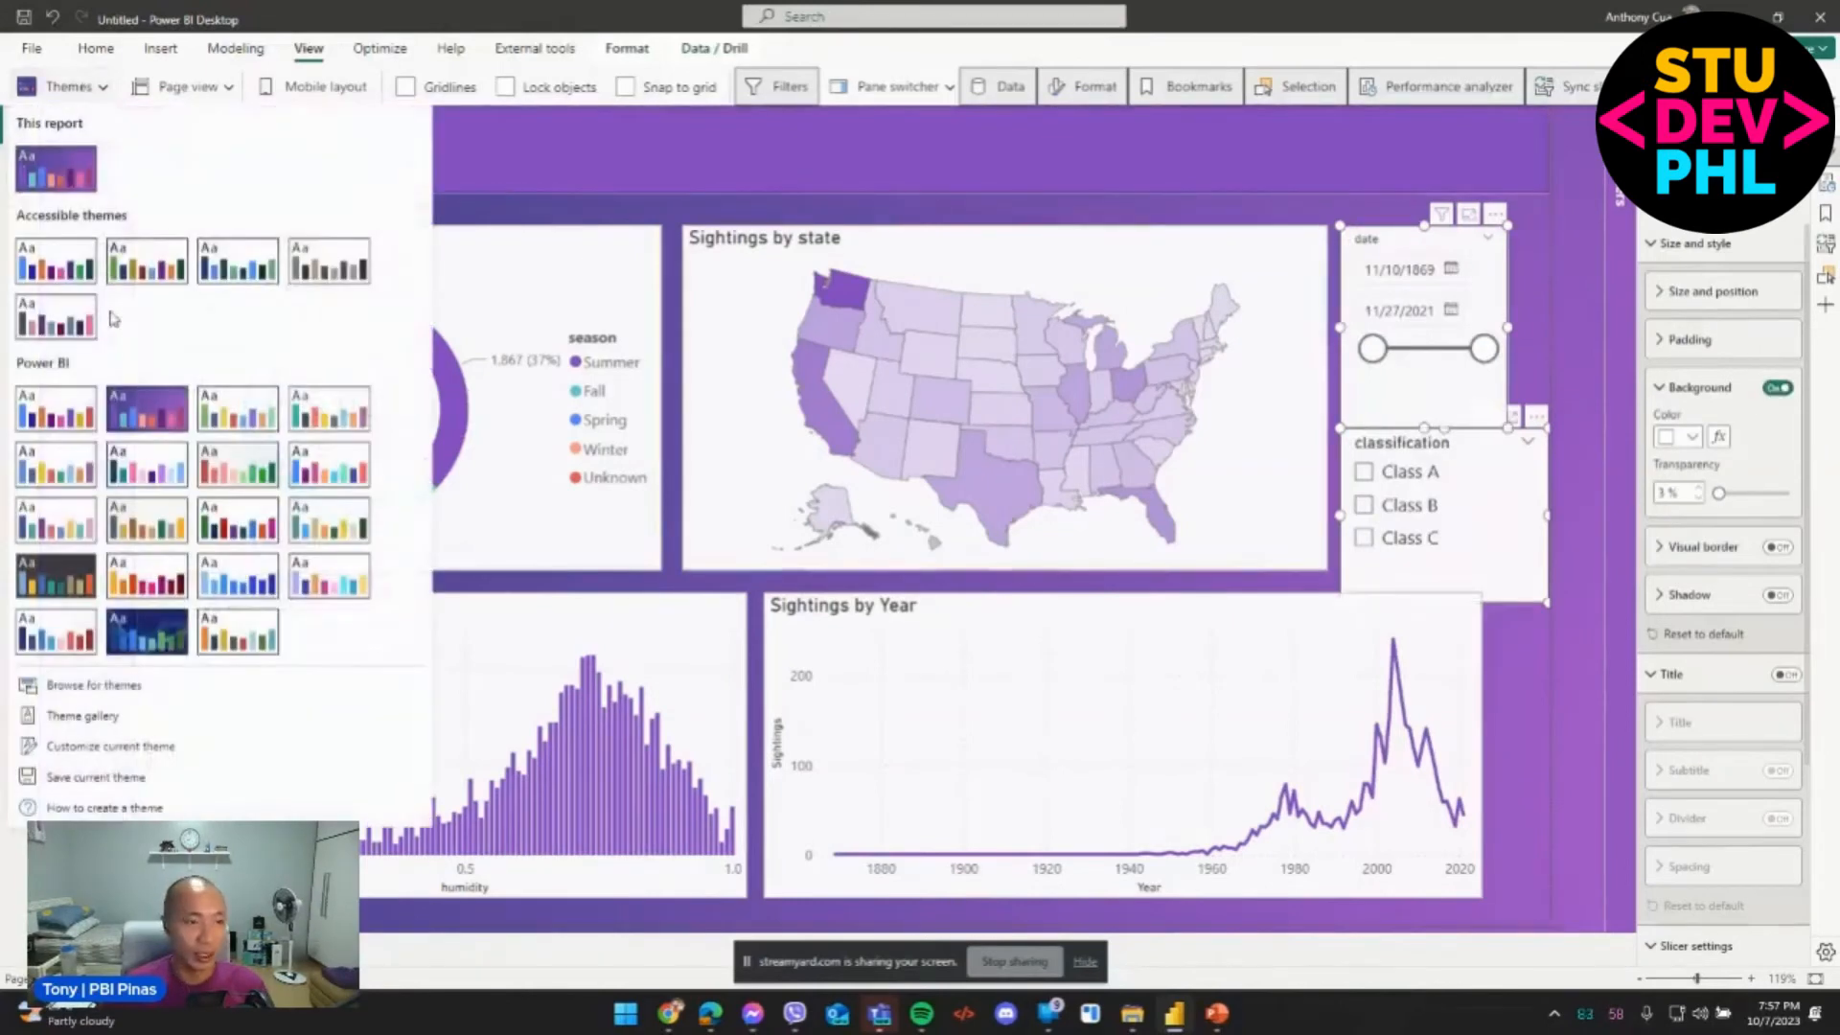
{"action": "left_click", "coordinate": [54, 482]}
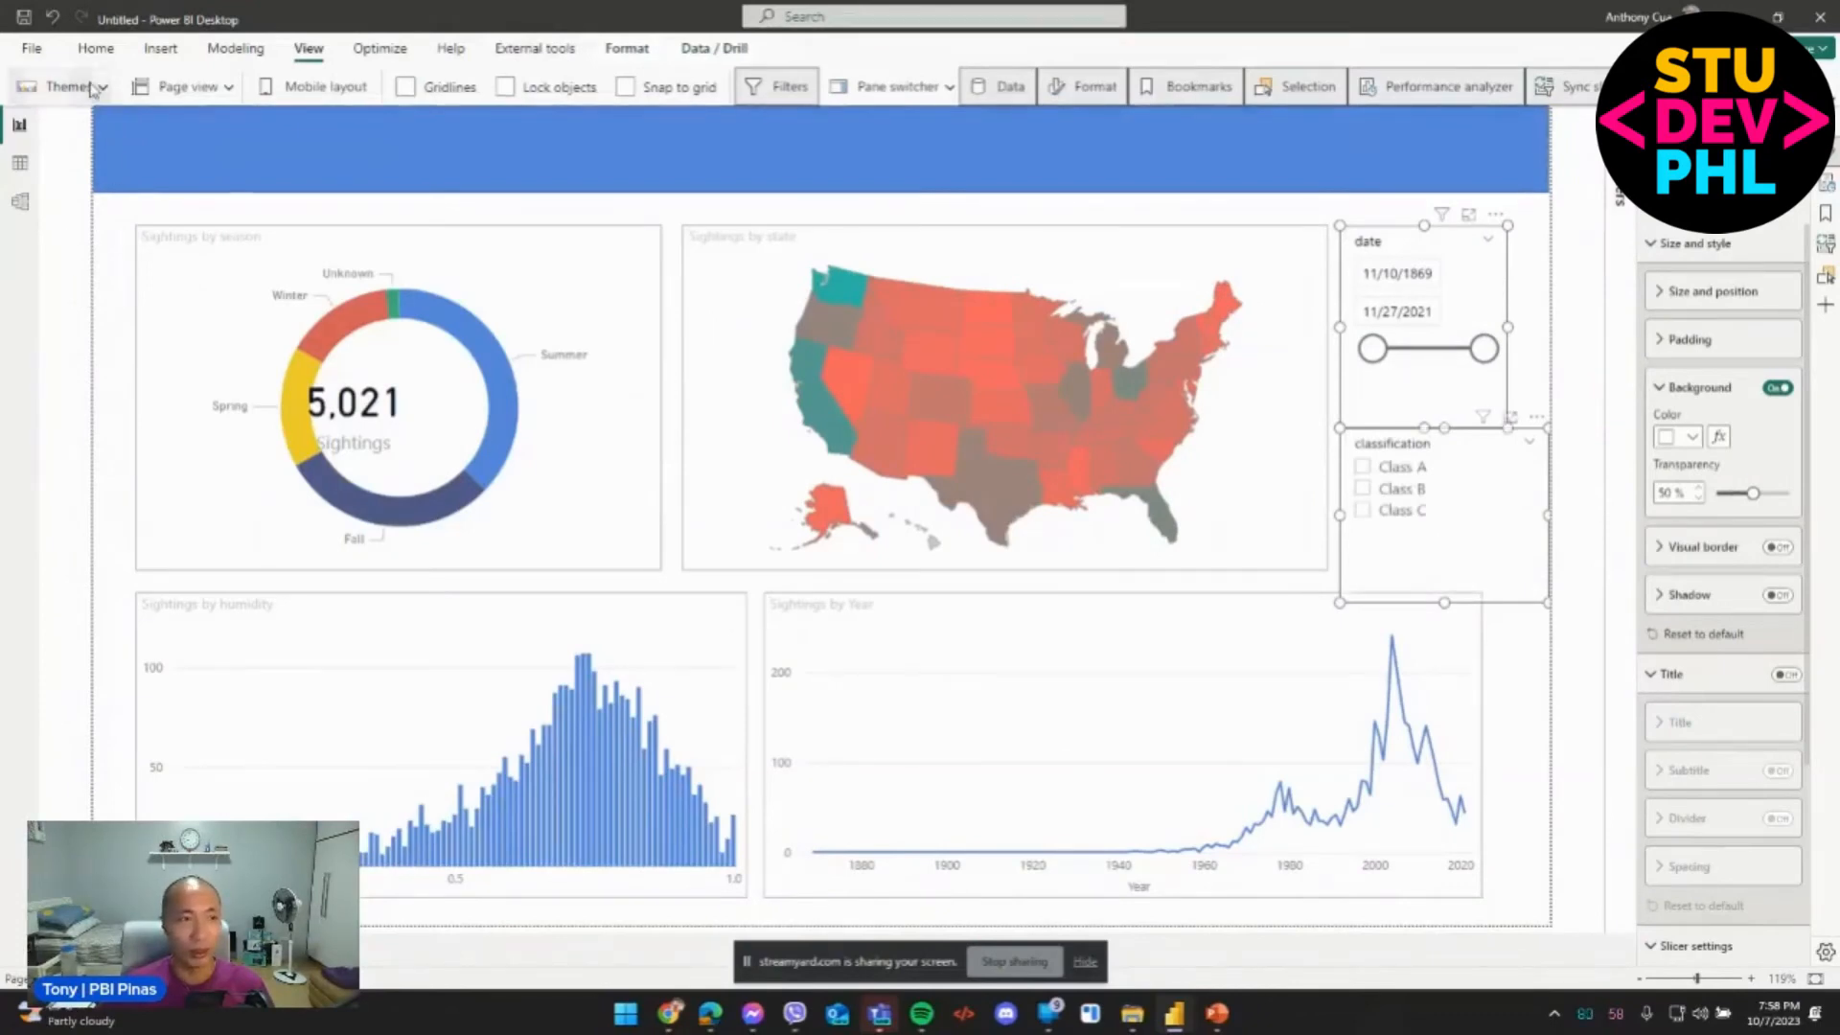
{"action": "left_click", "coordinate": [67, 86]}
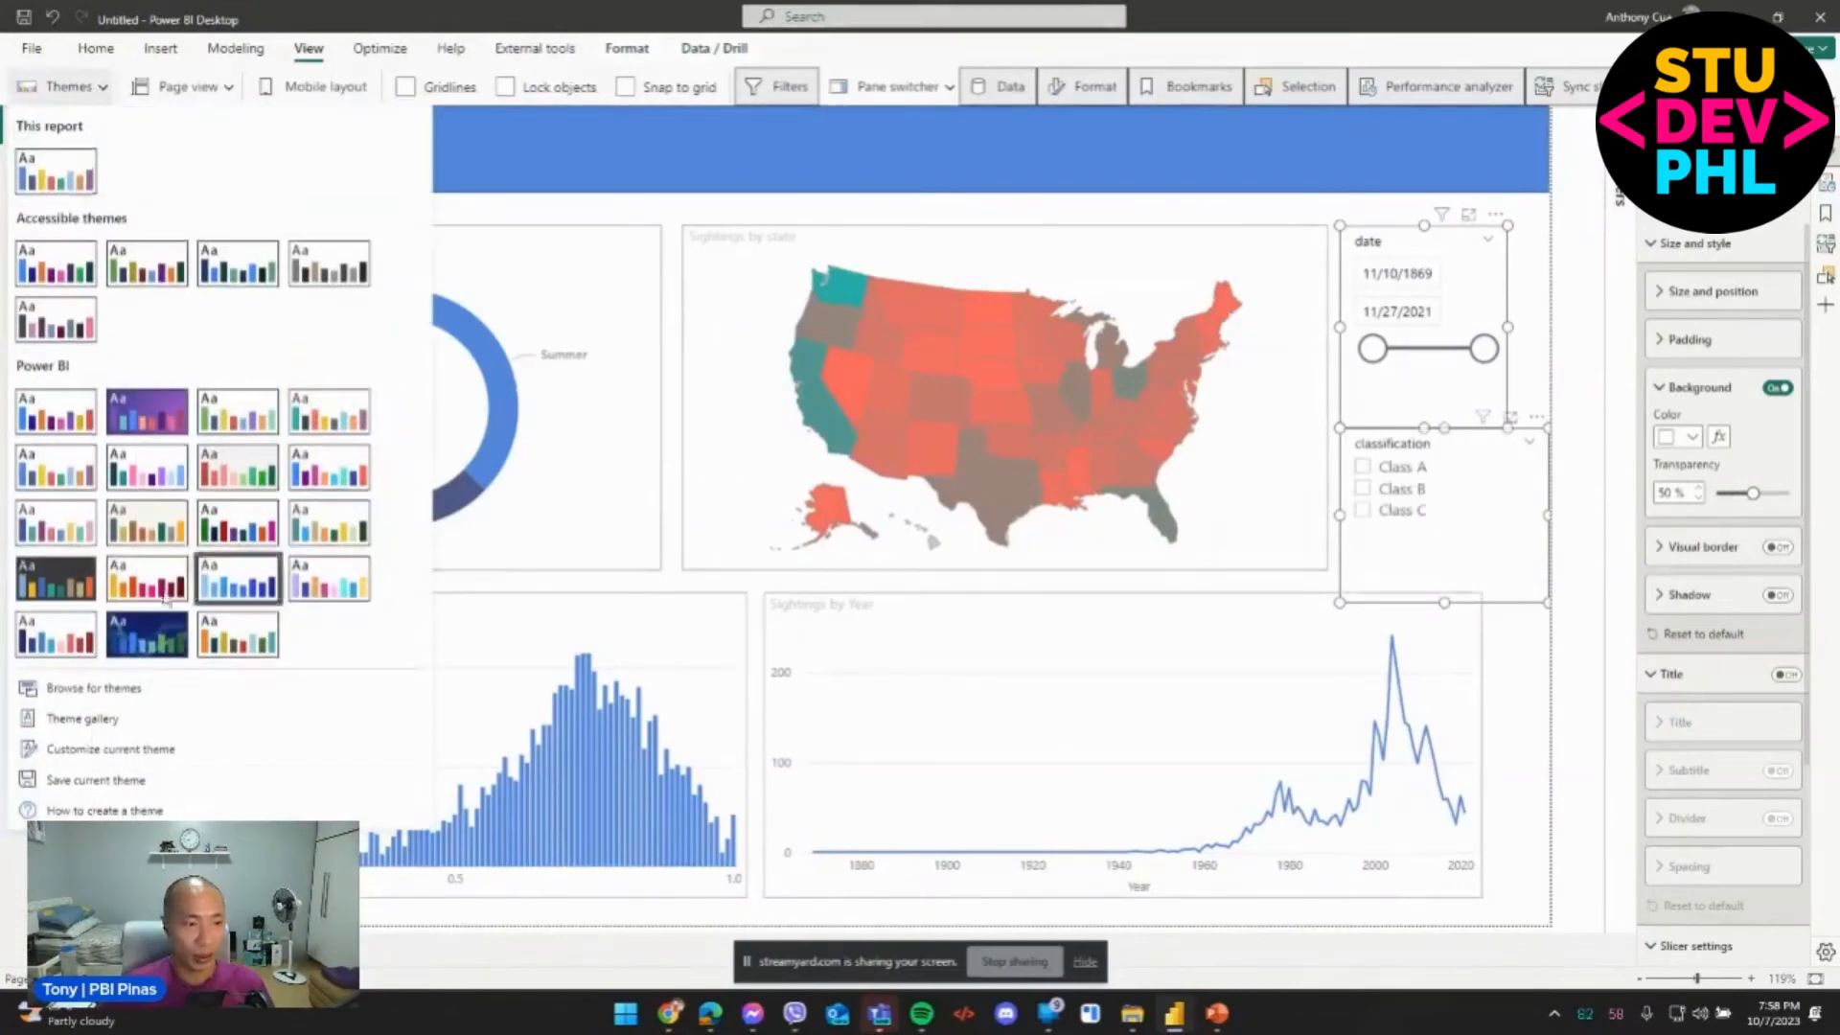
{"action": "left_click", "coordinate": [91, 575]}
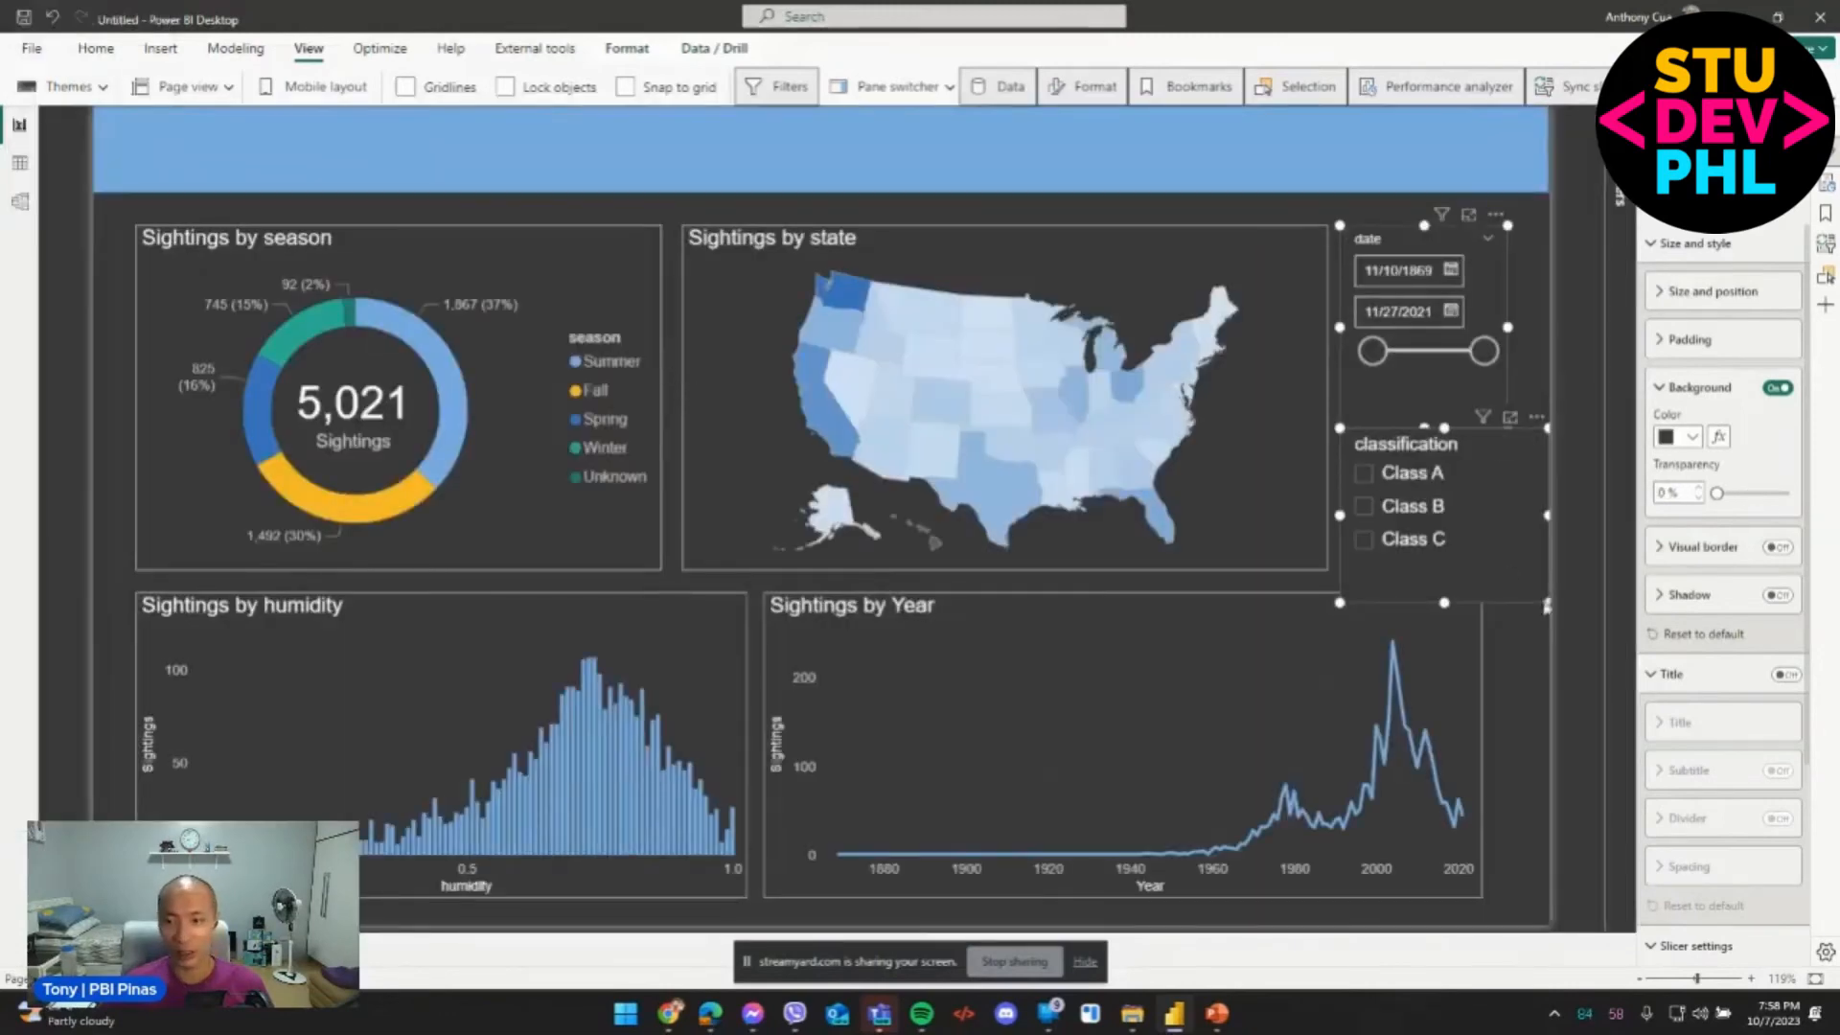
{"action": "left_click", "coordinate": [1523, 644]}
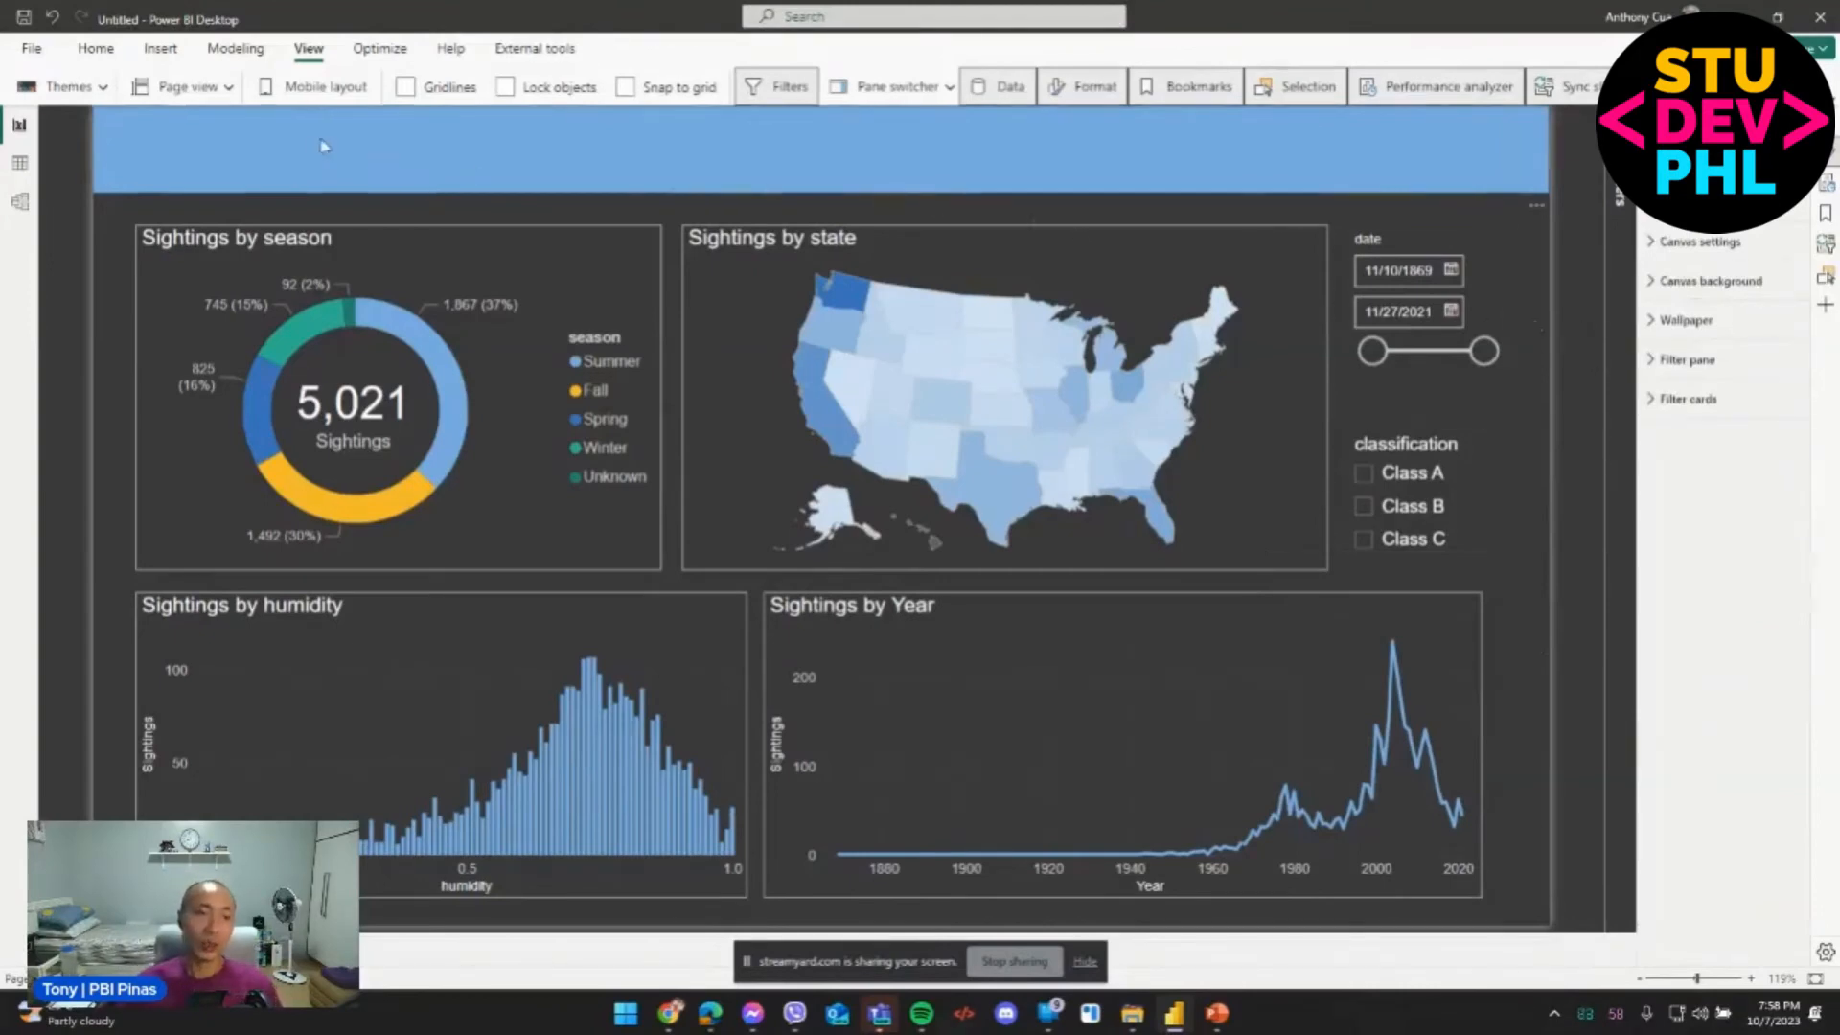
Insert a text box and fit it over the middle section of the blue header banner.
{"action": "left_click", "coordinate": [662, 139]}
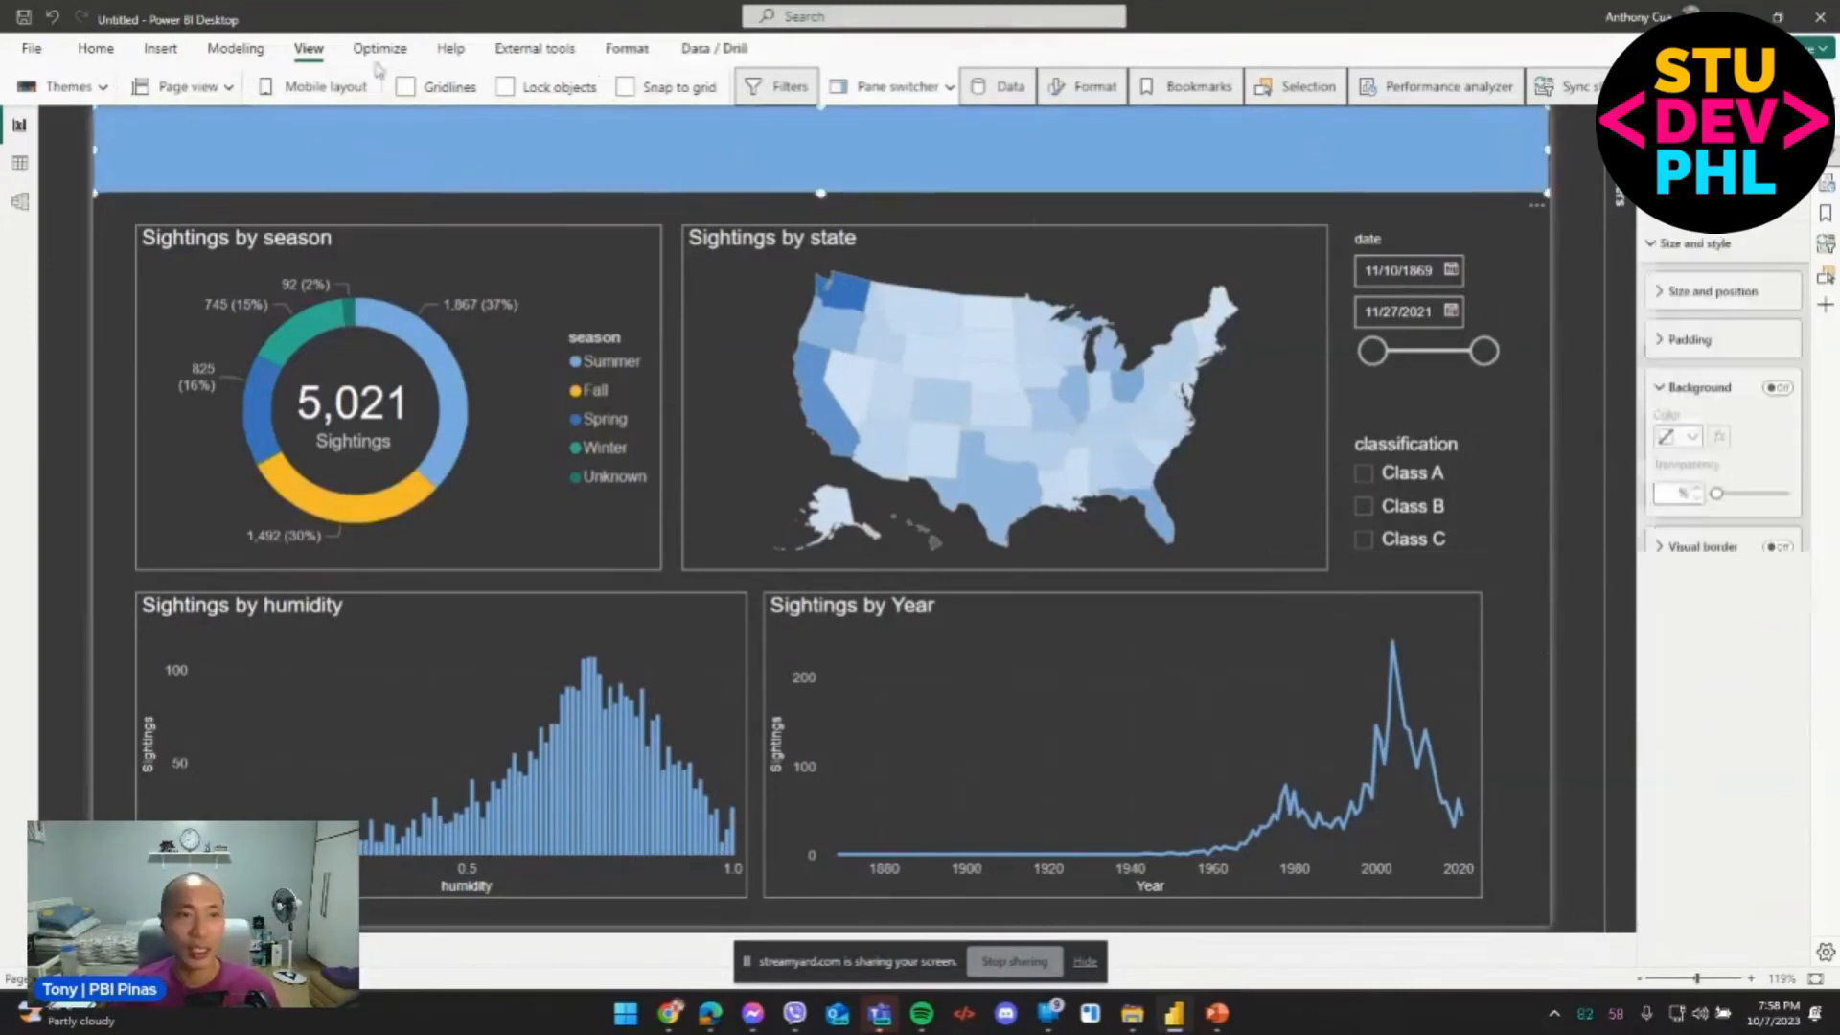
{"action": "left_click", "coordinate": [160, 48]}
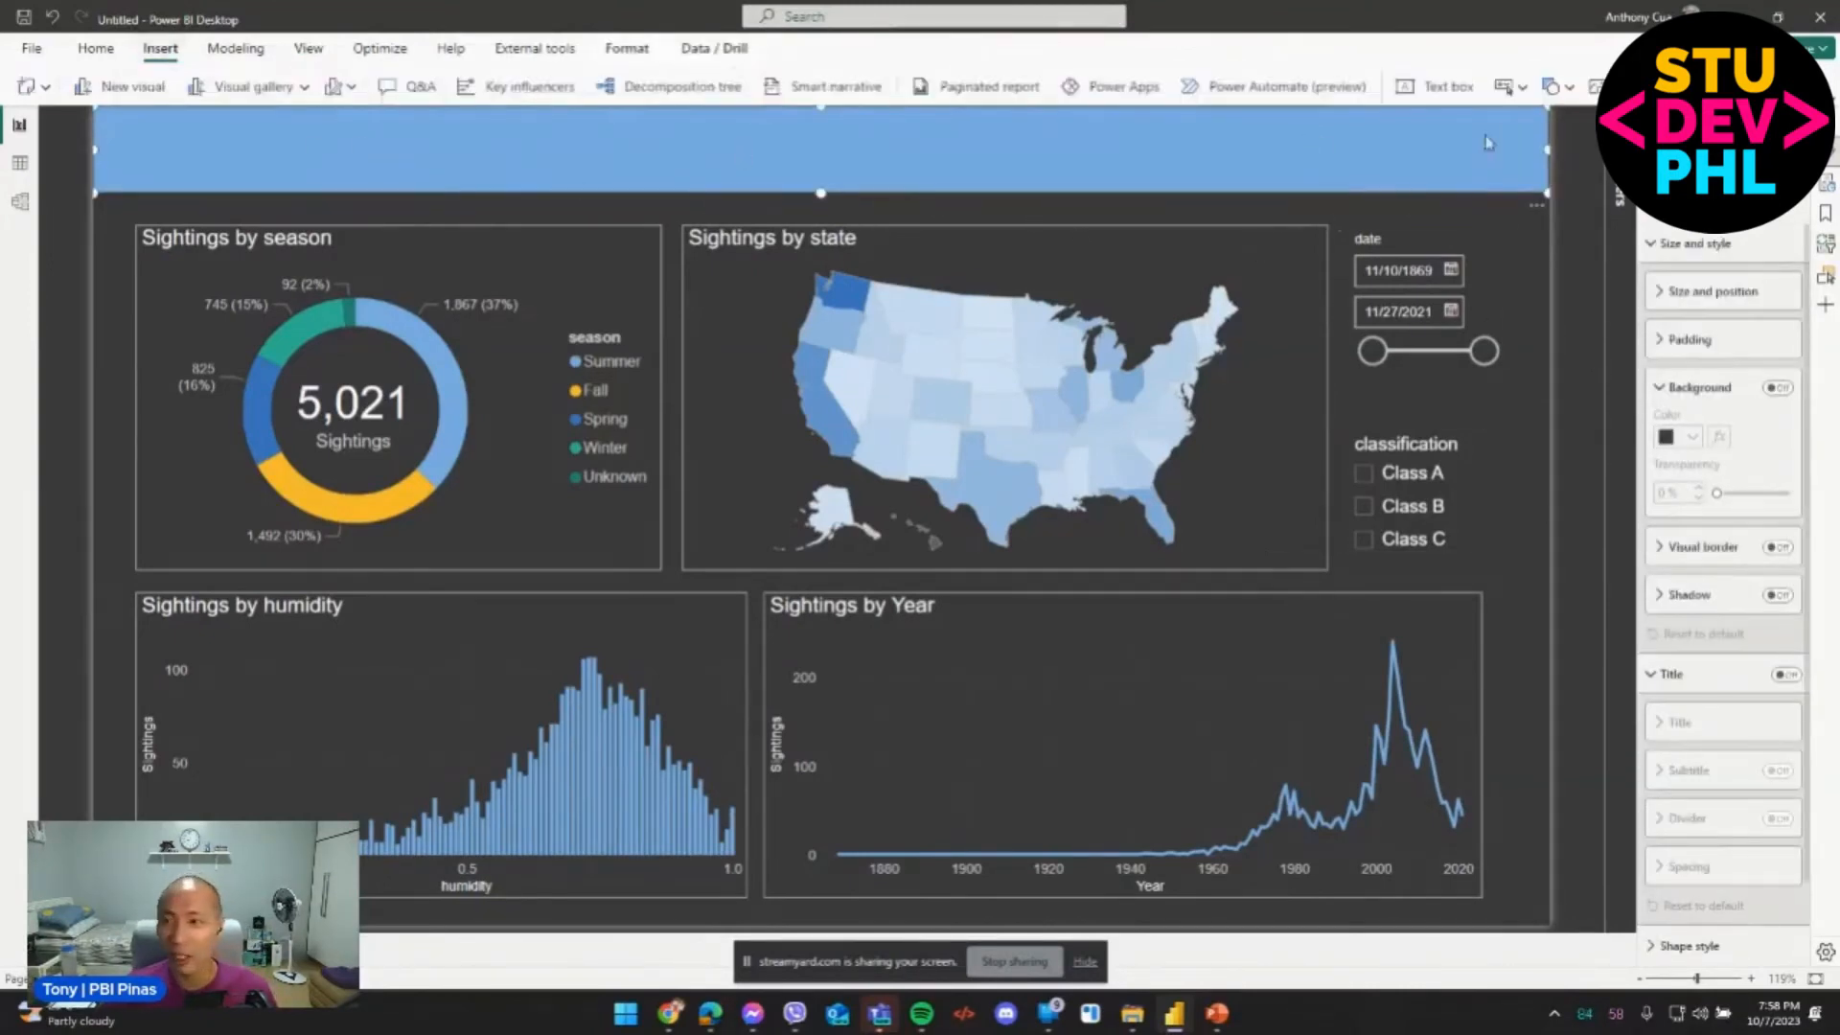
{"action": "left_click", "coordinate": [1451, 89]}
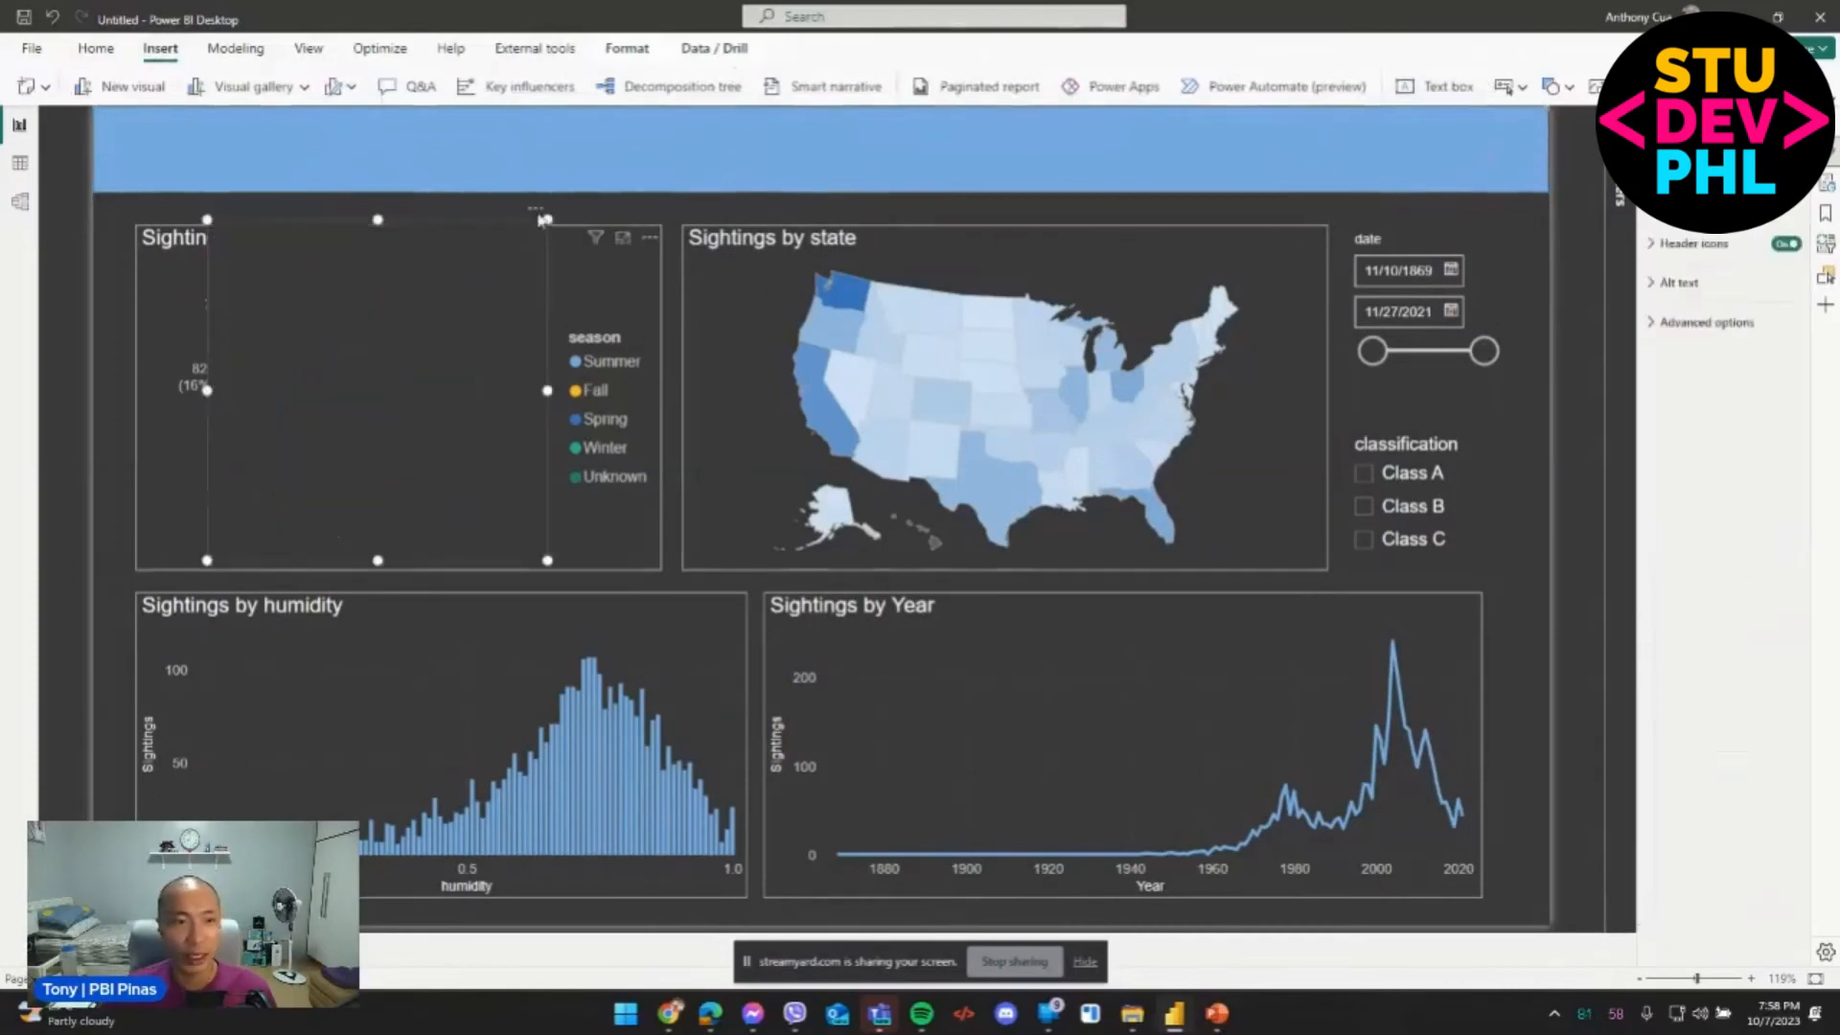
{"action": "left_click_drag", "start_coordinate": [542, 217], "coordinate": [801, 49]}
{"action": "left_click_drag", "start_coordinate": [812, 447], "coordinate": [1113, 194]}
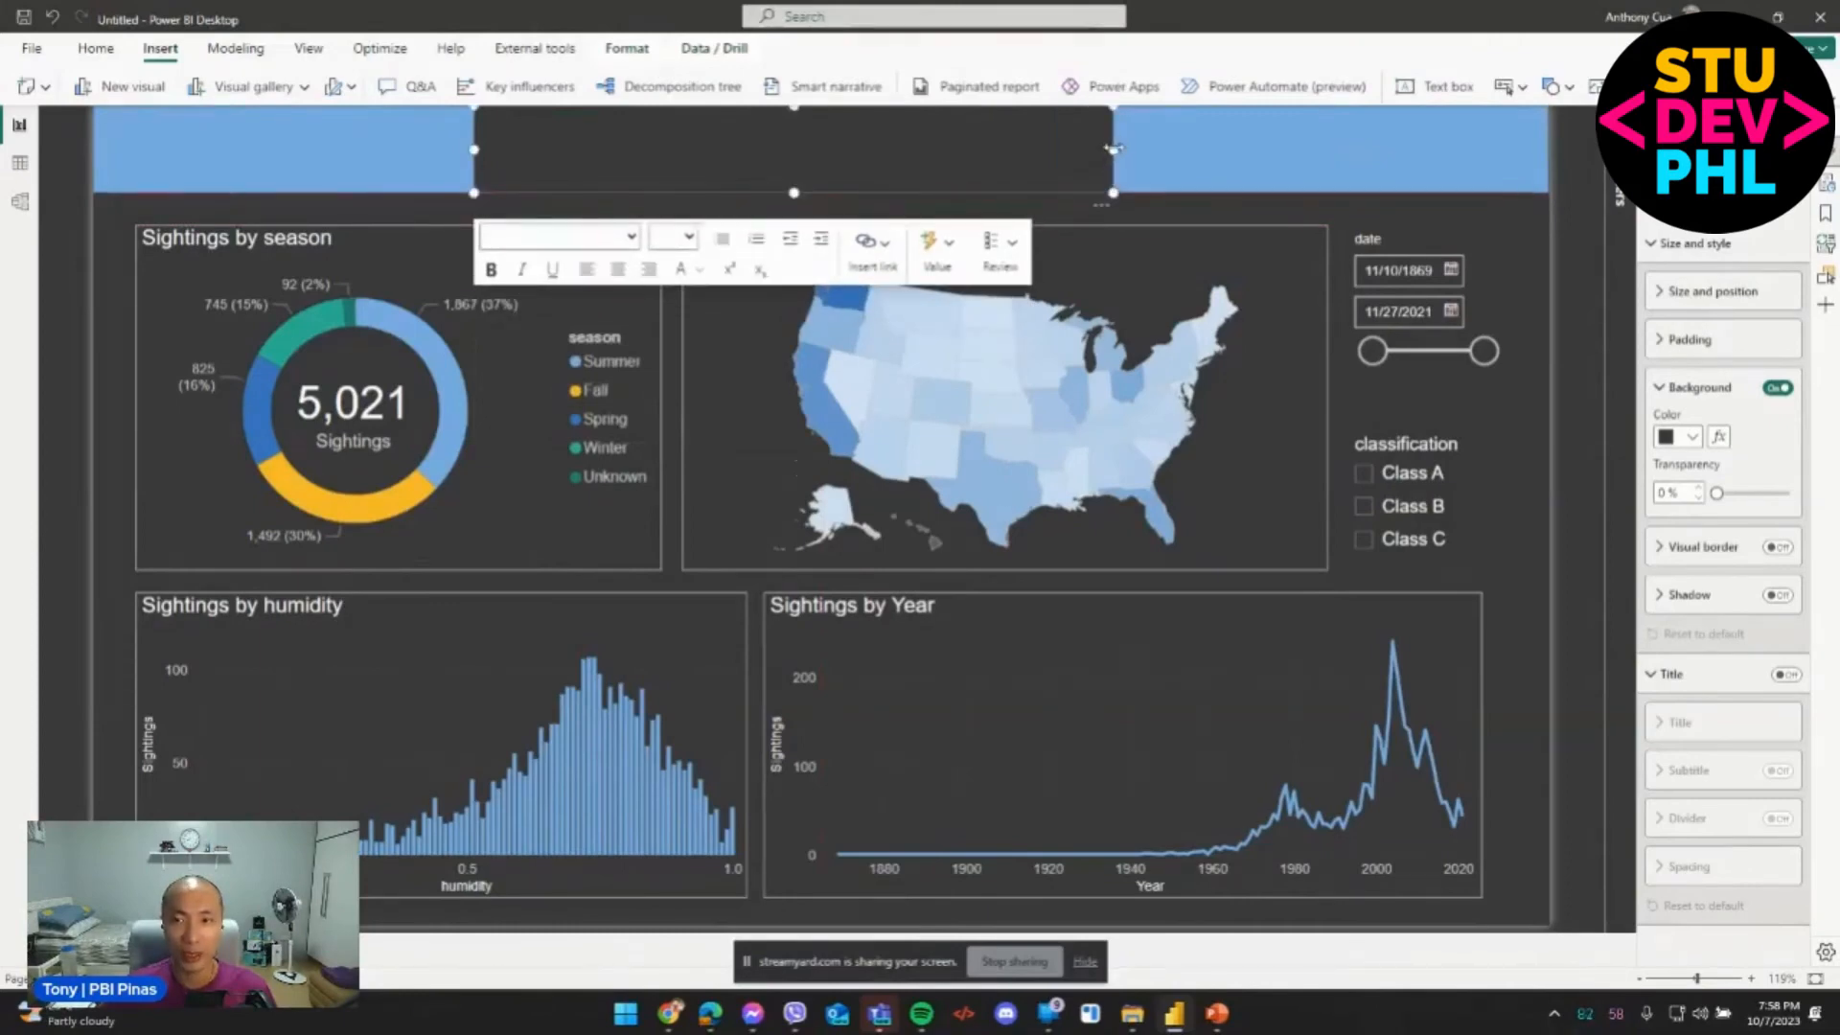
{"action": "right_click", "coordinate": [1005, 162]}
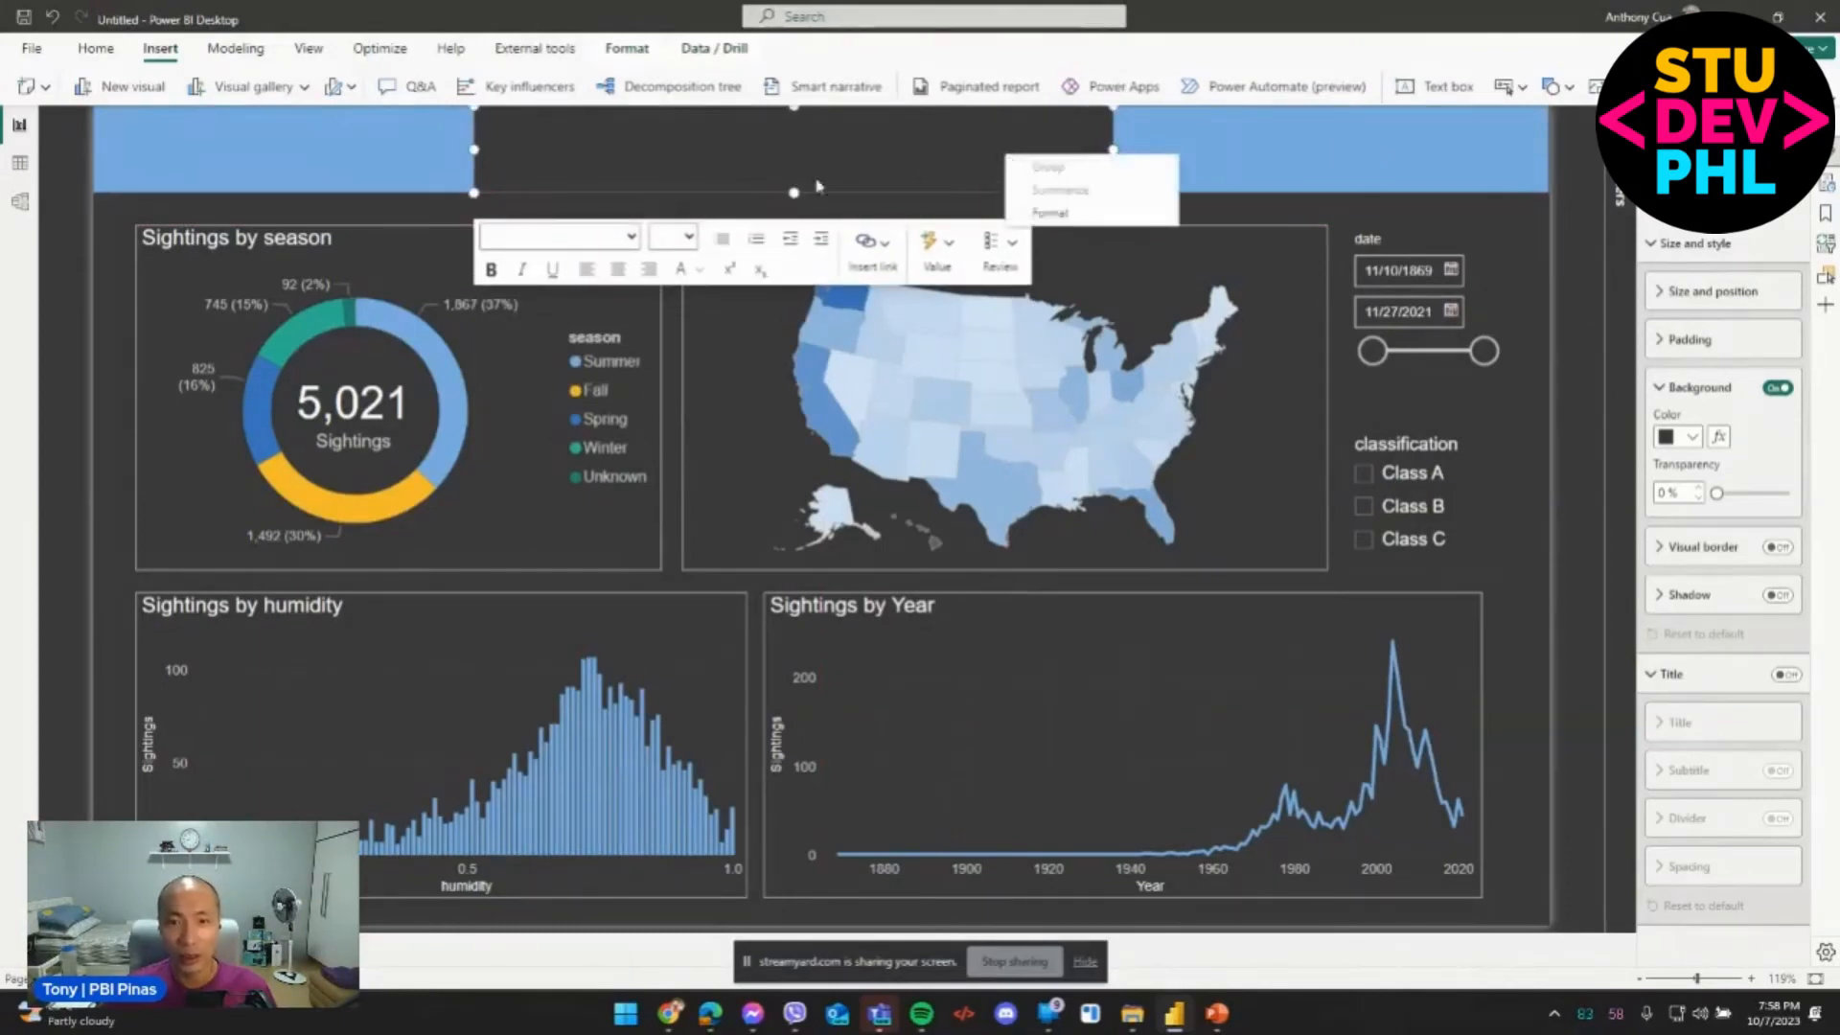
Enter the report title BIGFOOT SIGHTINGS in the banner's text box.
{"action": "left_click", "coordinate": [763, 156]}
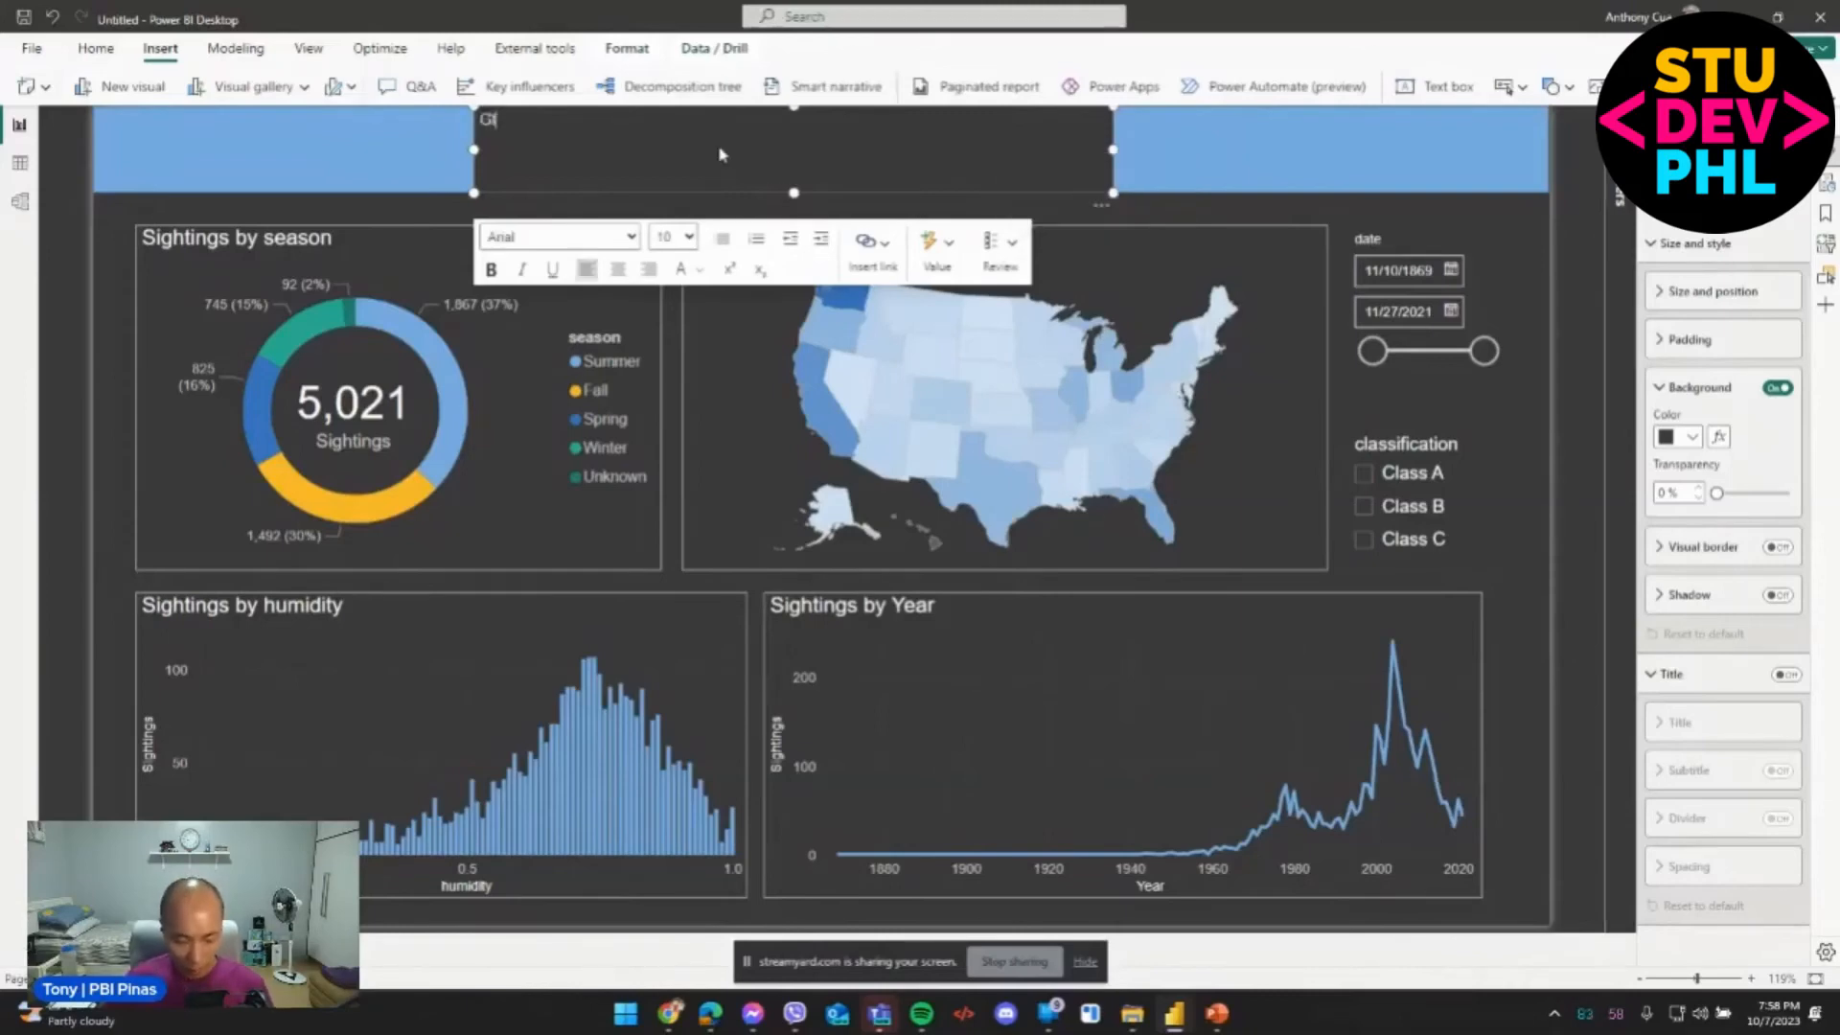
{"action": "type", "text": "GIF"}
{"action": "key", "text": "BackSpace"}
{"action": "type", "text": "GFOOT SIGHTINGS"}
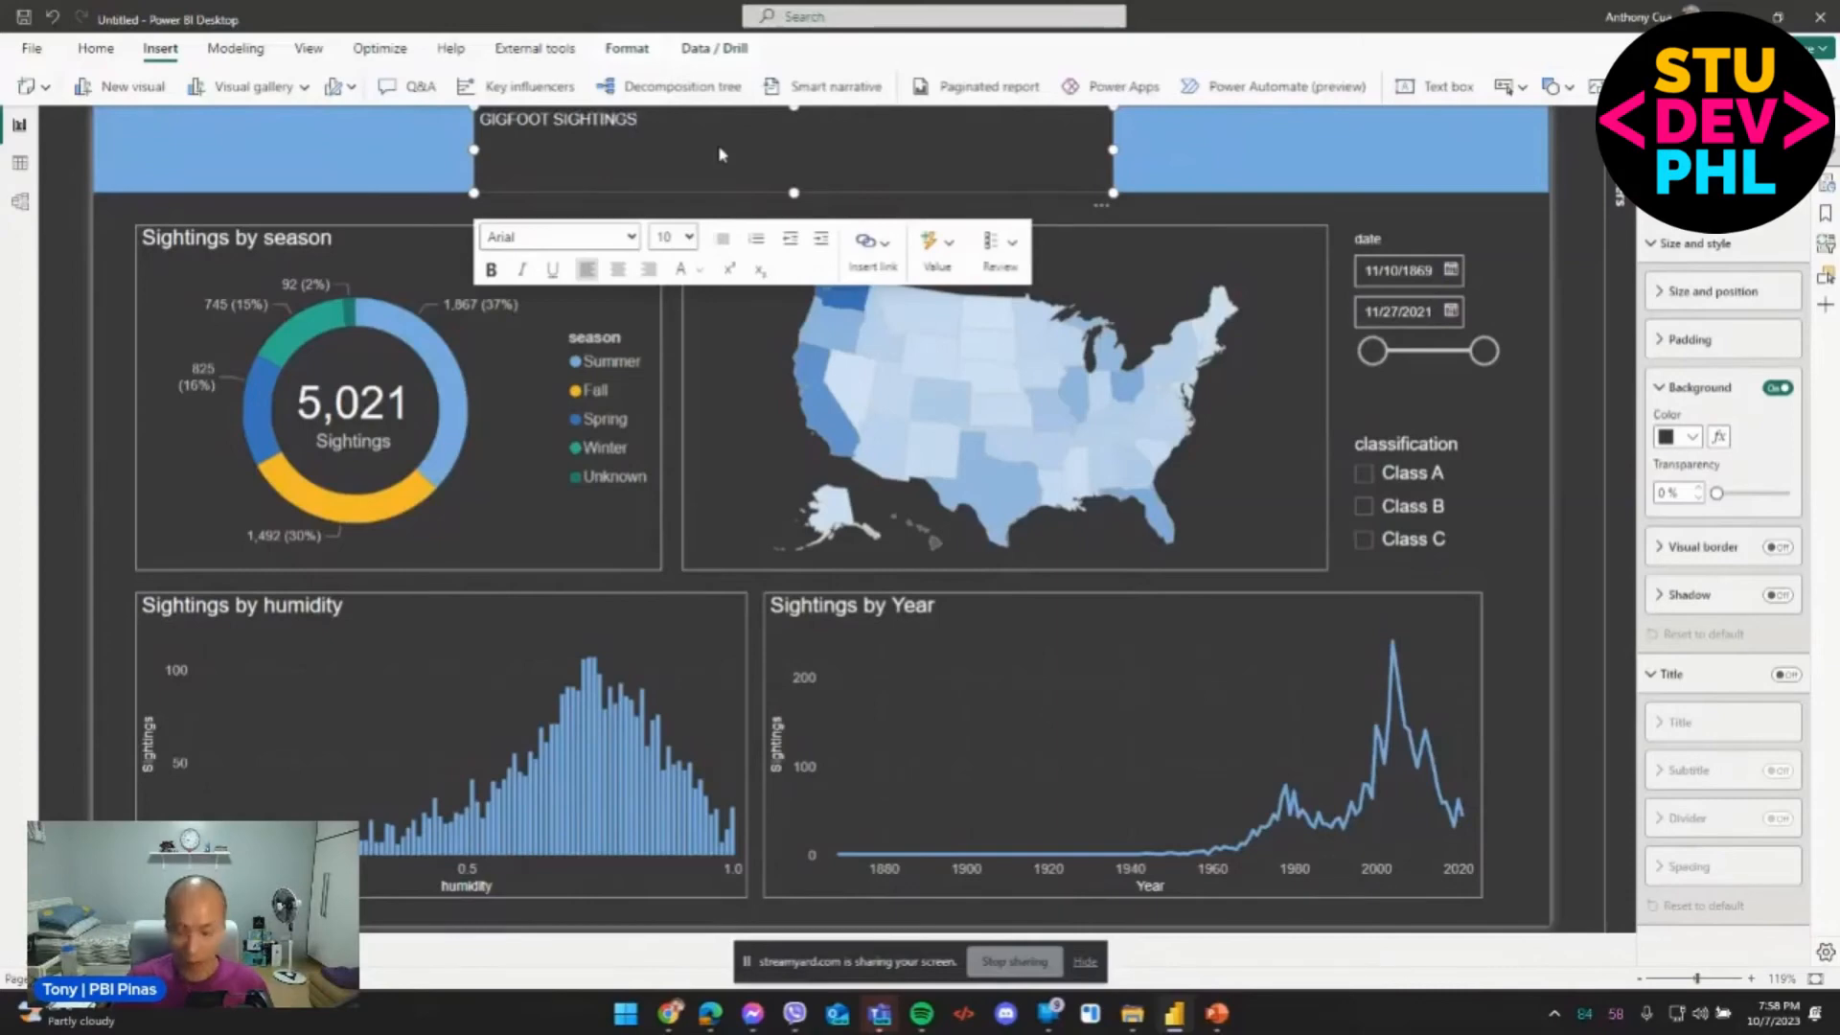
{"action": "key", "text": "Home"}
{"action": "key", "text": "Delete"}
{"action": "type", "text": "B"}
Set the title text's font size to 20 and centre it within the text box.
{"action": "left_click", "coordinate": [680, 236]}
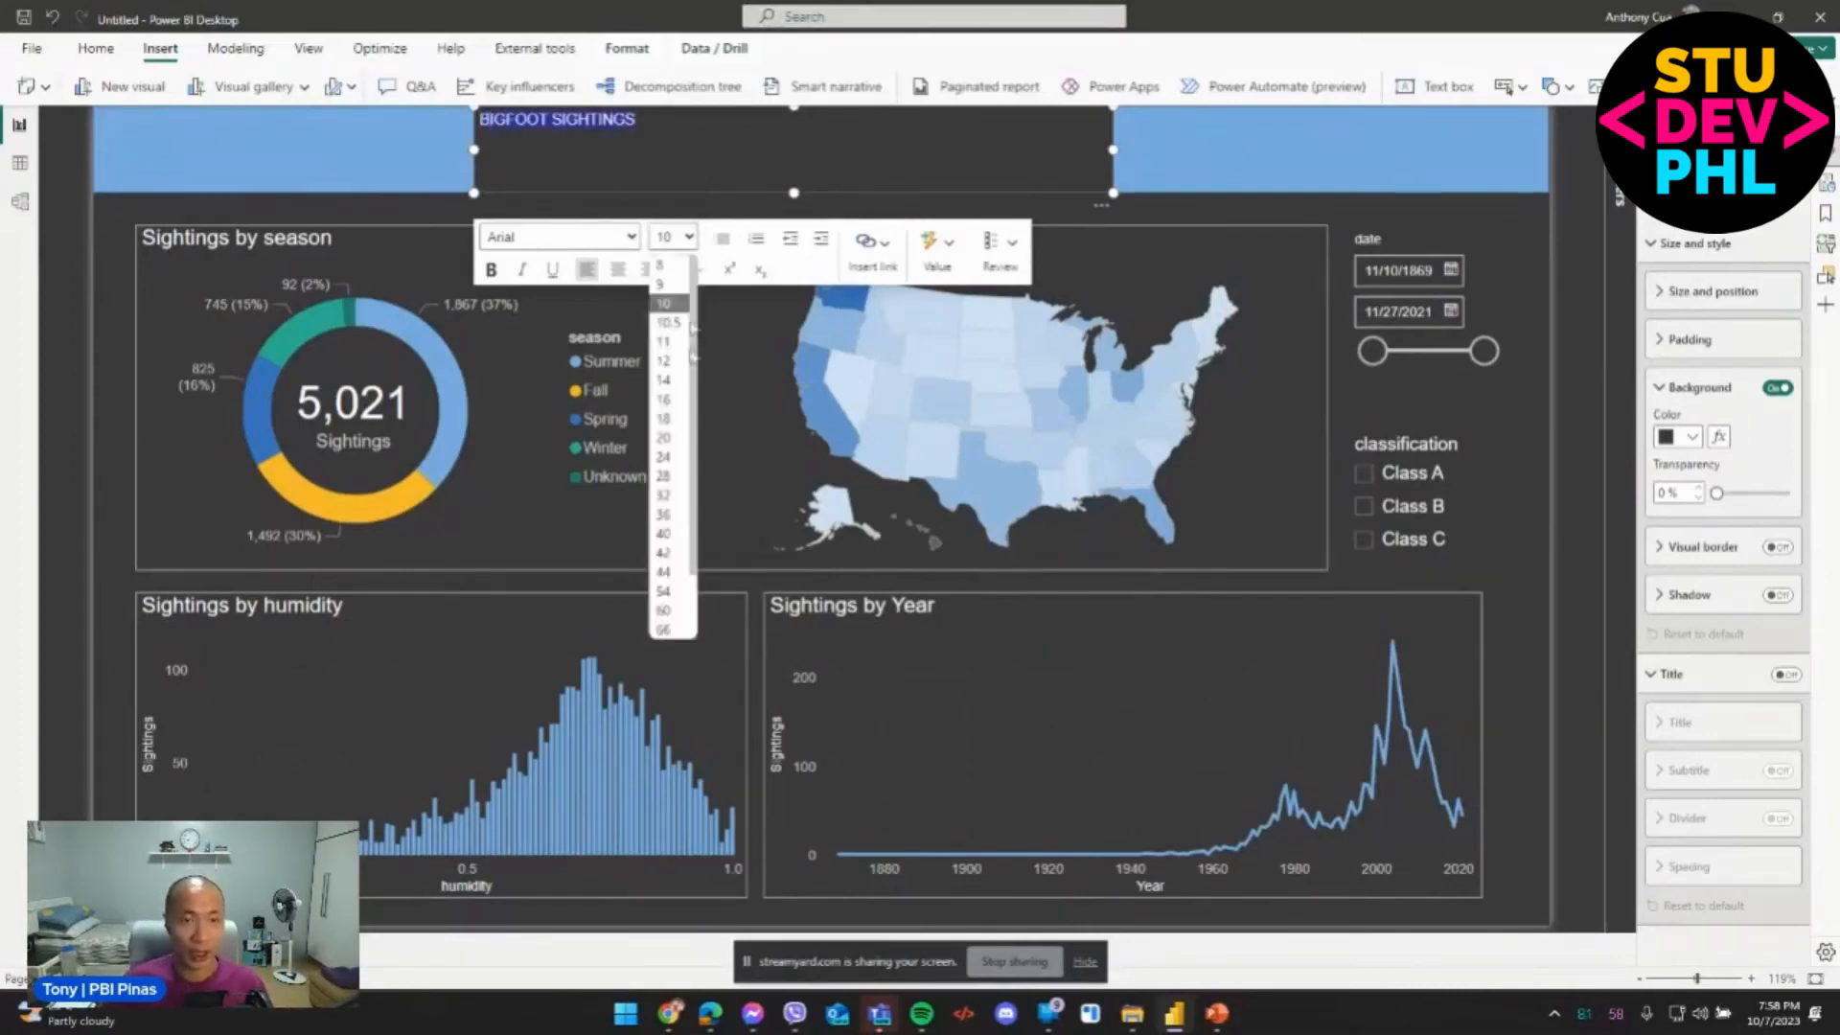
{"action": "left_click", "coordinate": [664, 437]}
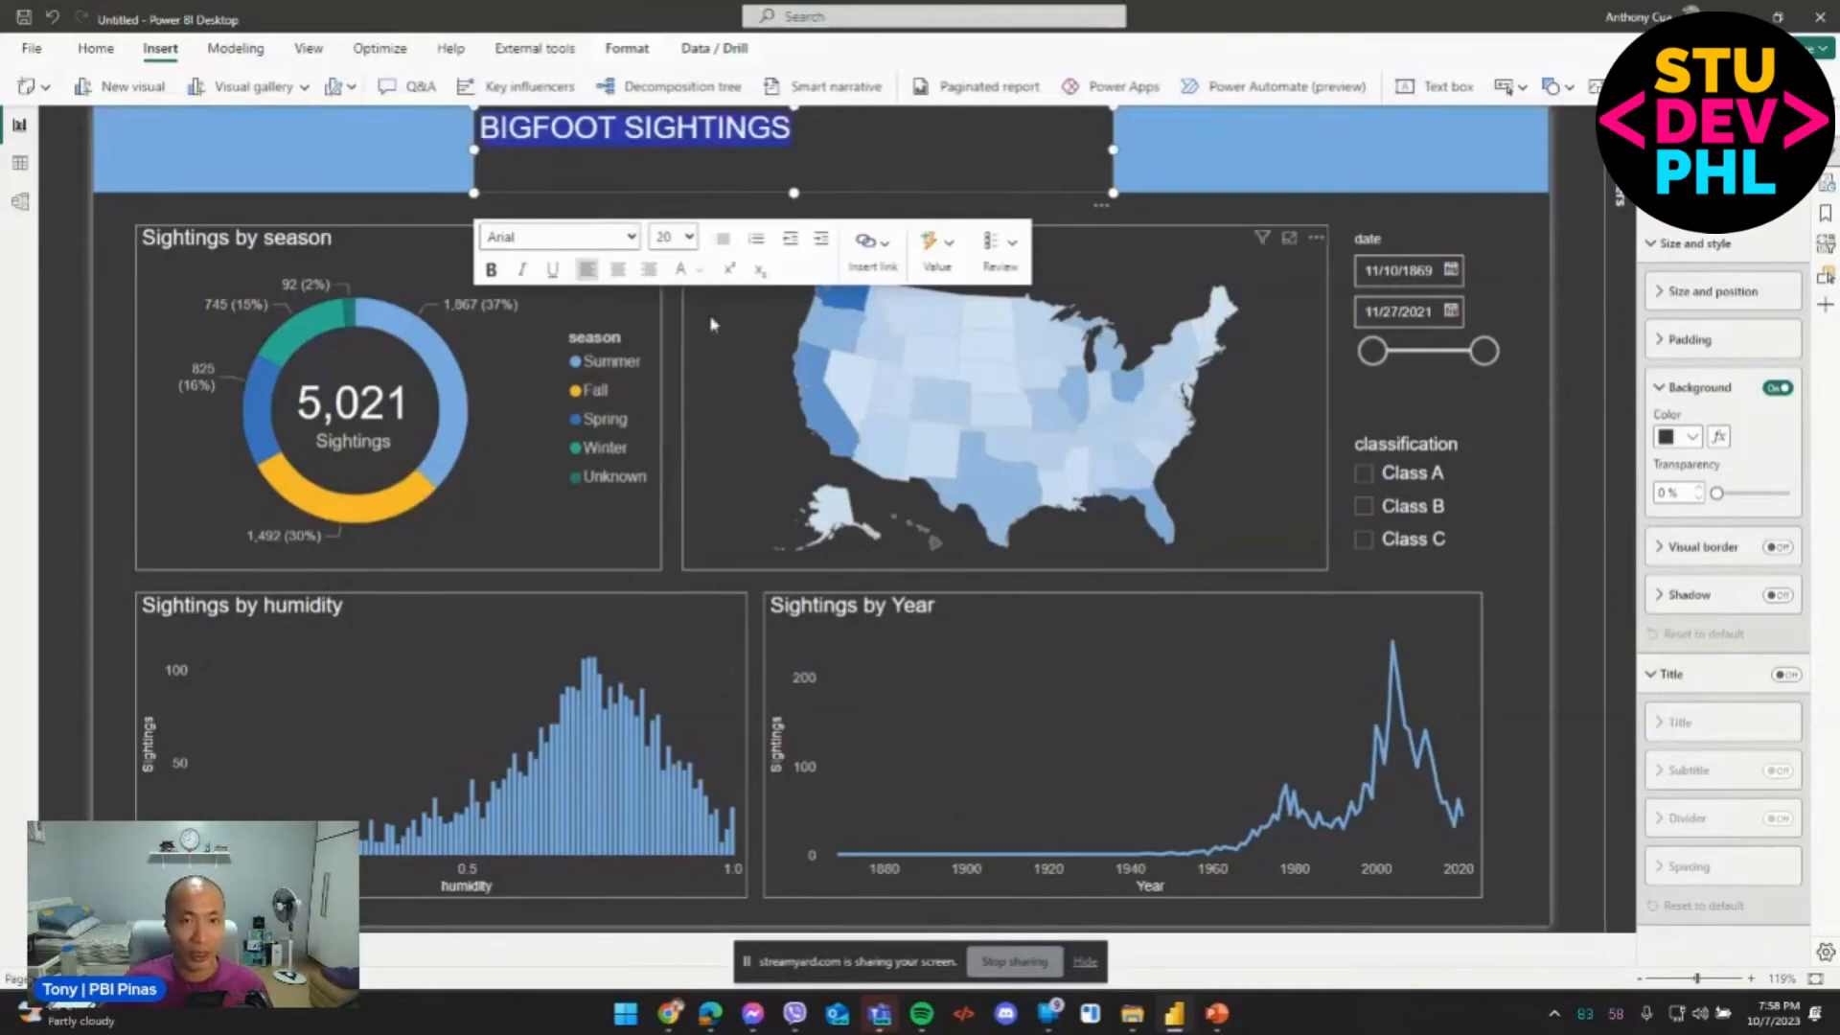
{"action": "left_click", "coordinate": [617, 272]}
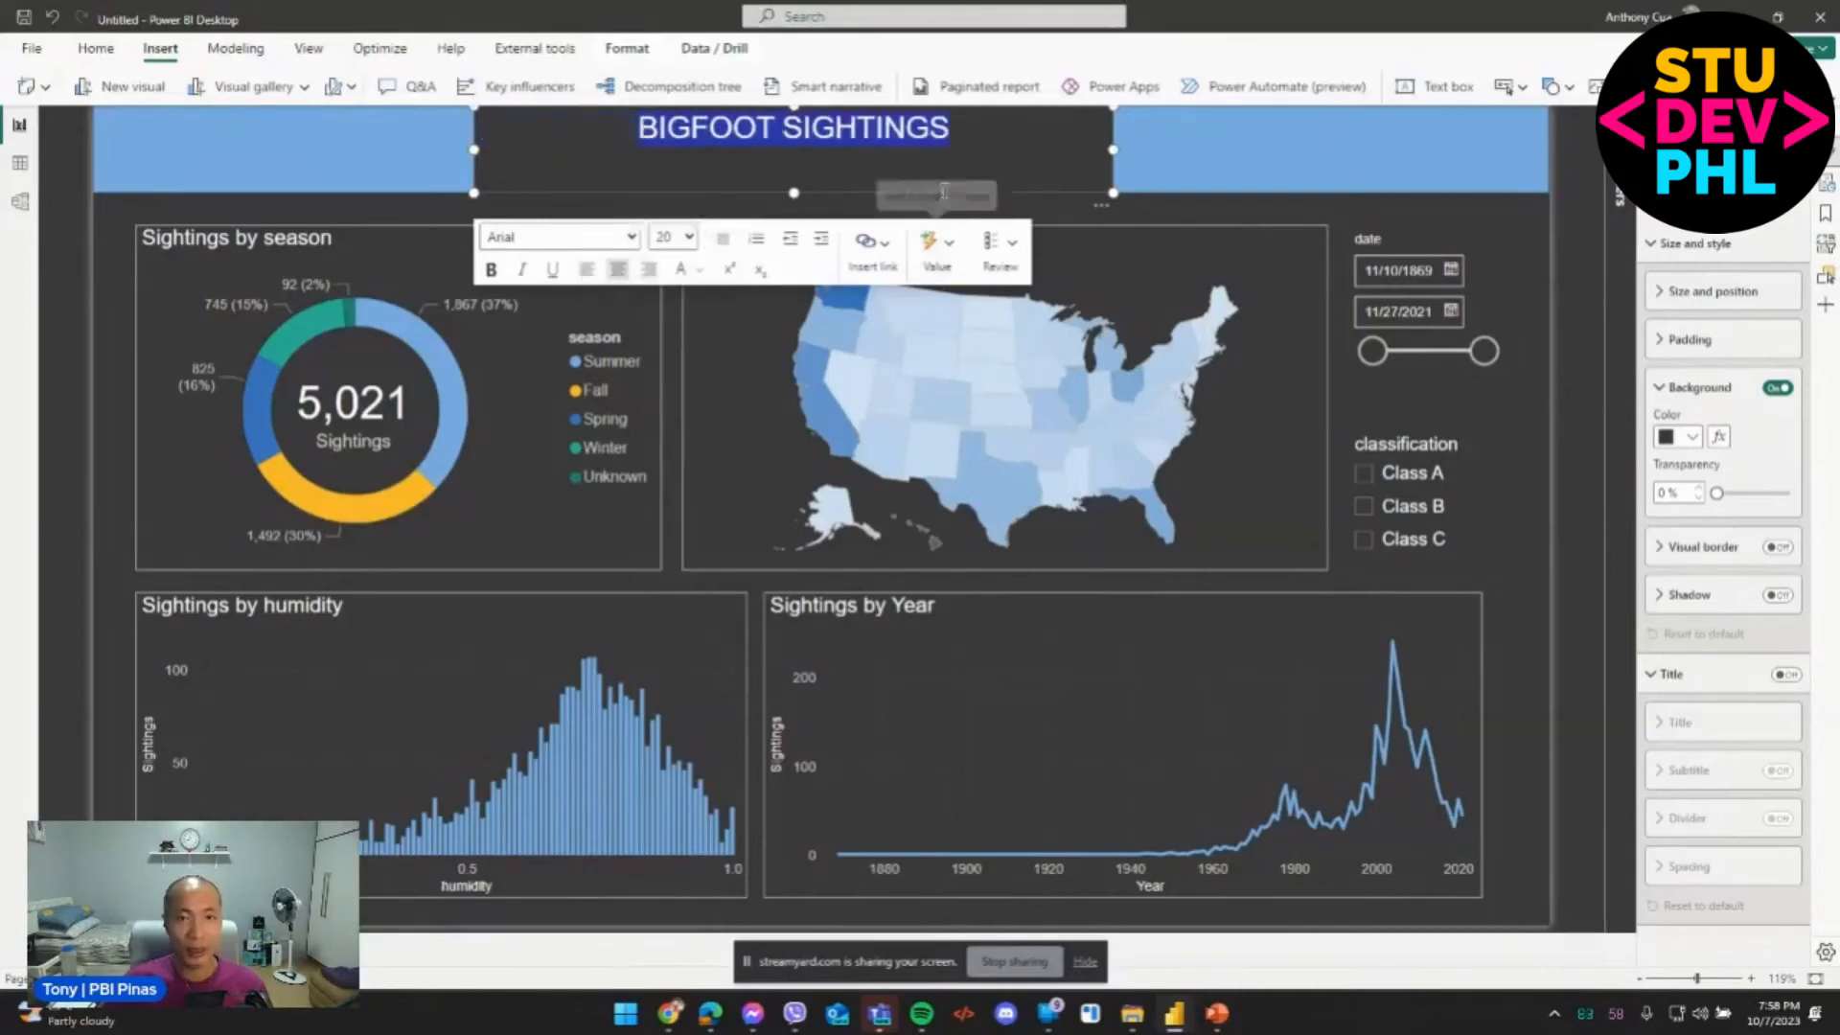
Reduce the title text box's height and turn off its background so the blue banner shows through.
{"action": "left_click_drag", "start_coordinate": [801, 193], "coordinate": [795, 157]}
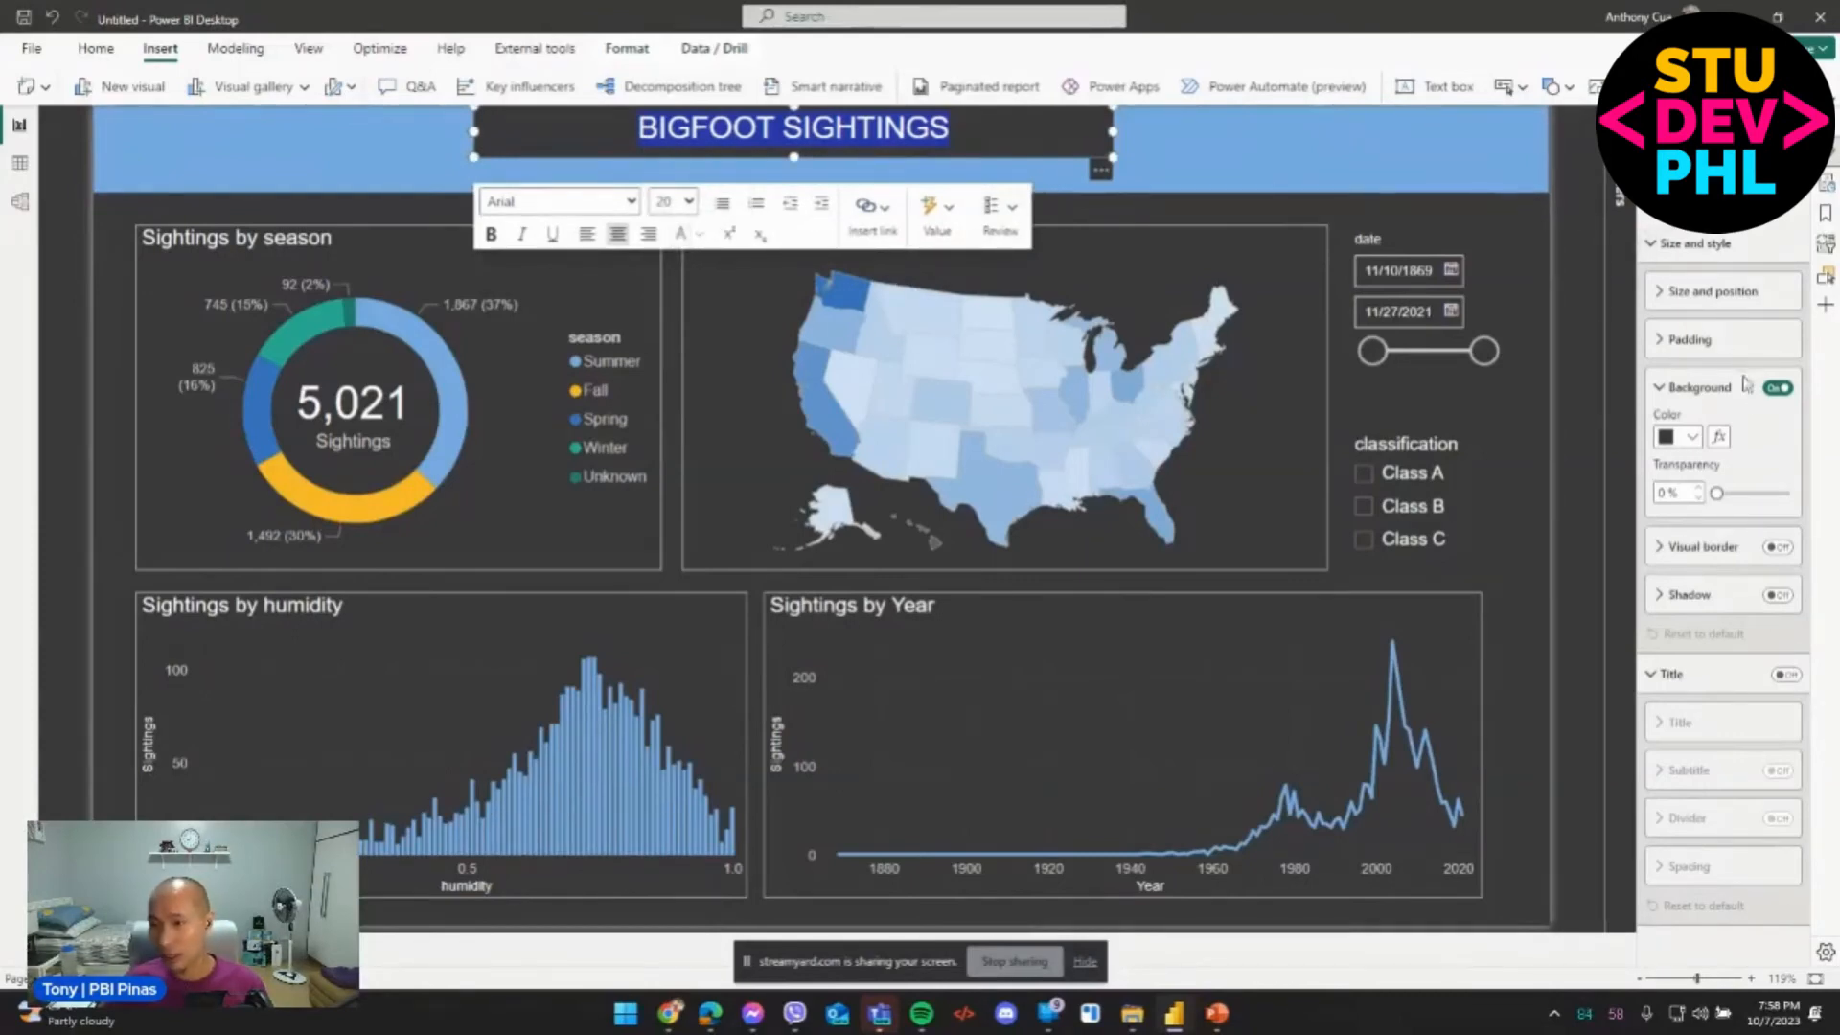
{"action": "left_click", "coordinate": [1778, 388]}
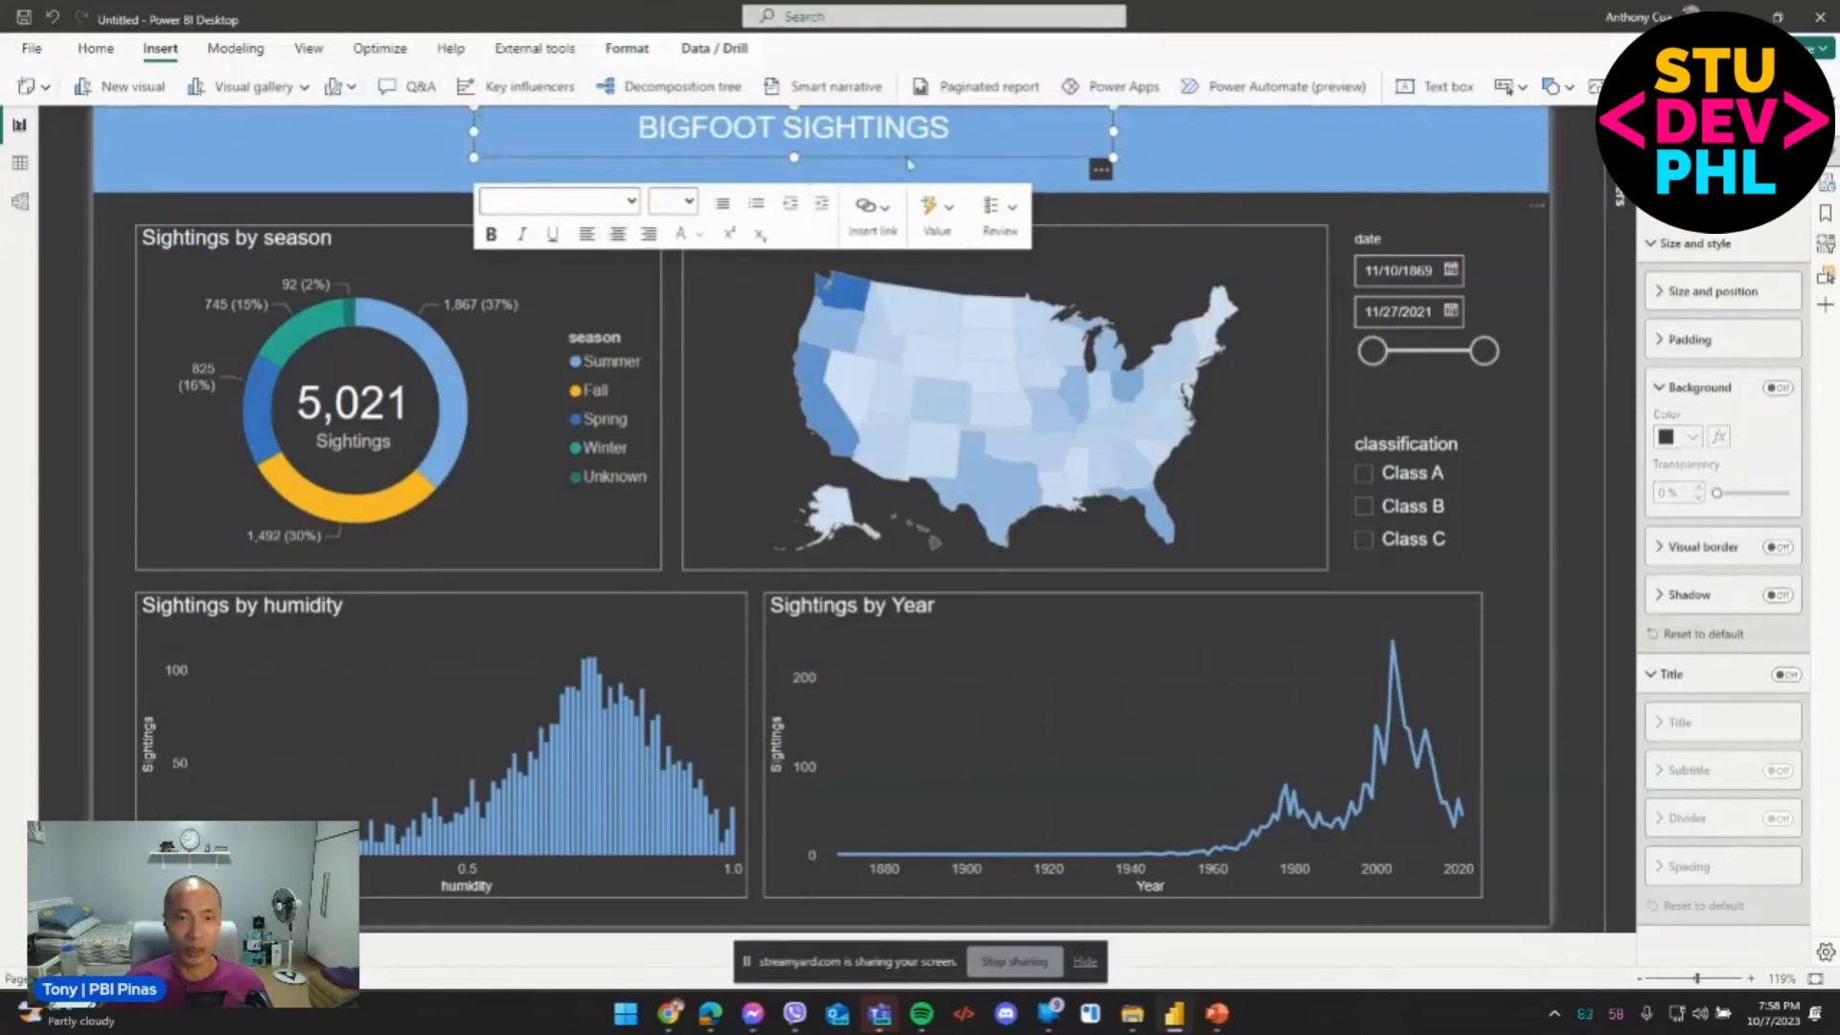
Enlarge the title text to font size 32 and increase the text box's height so the text fits.
{"action": "triple_click", "coordinate": [852, 135]}
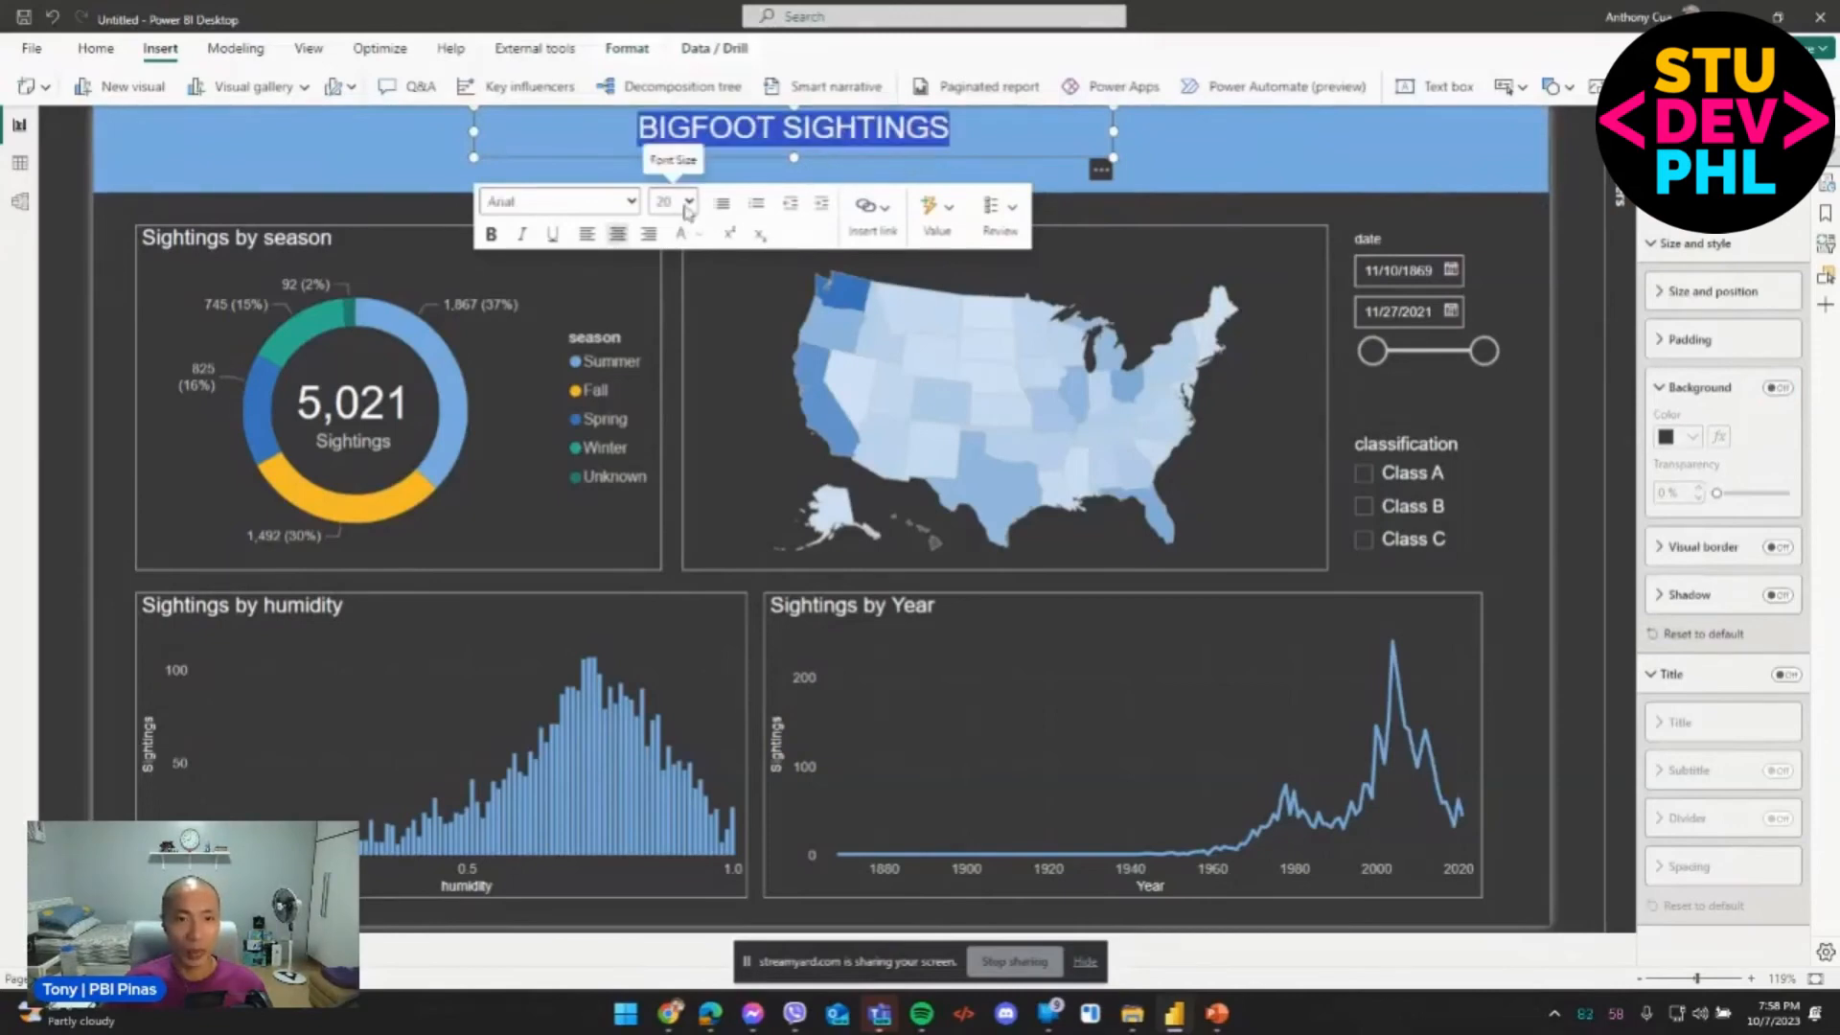
{"action": "left_click", "coordinate": [688, 202]}
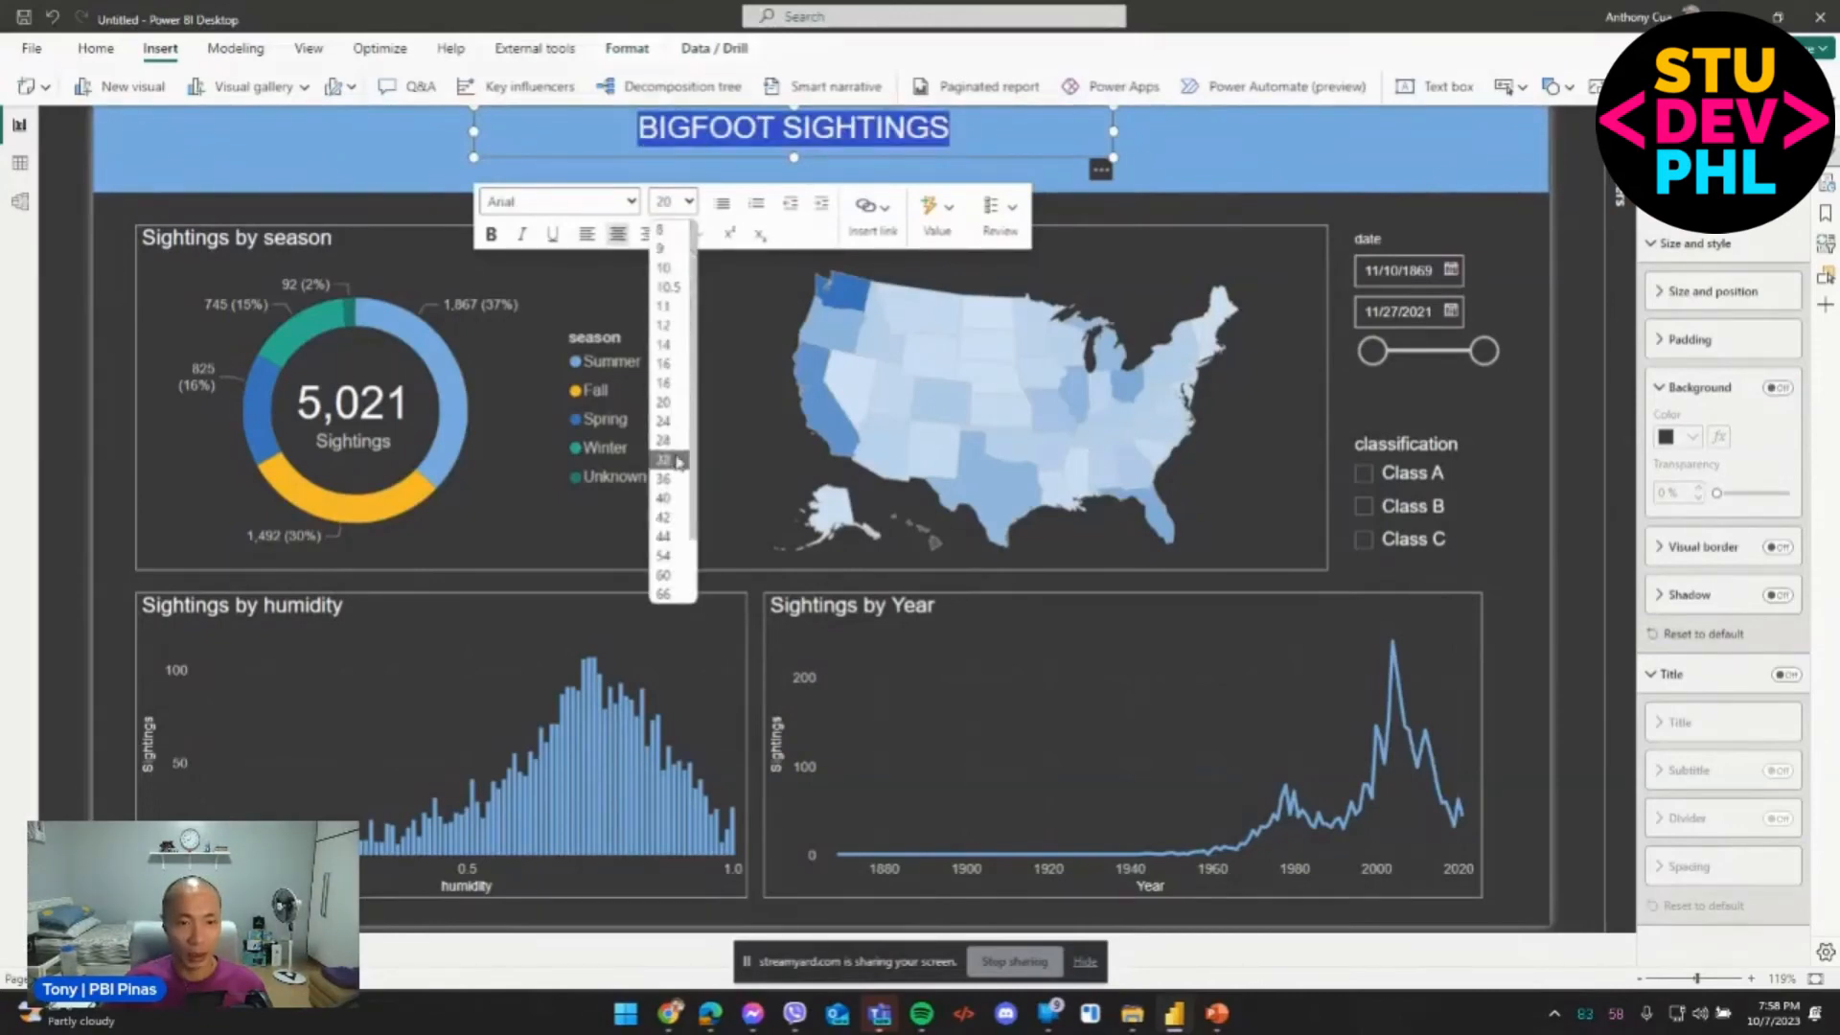
{"action": "left_click", "coordinate": [676, 461]}
{"action": "left_click", "coordinate": [796, 156]}
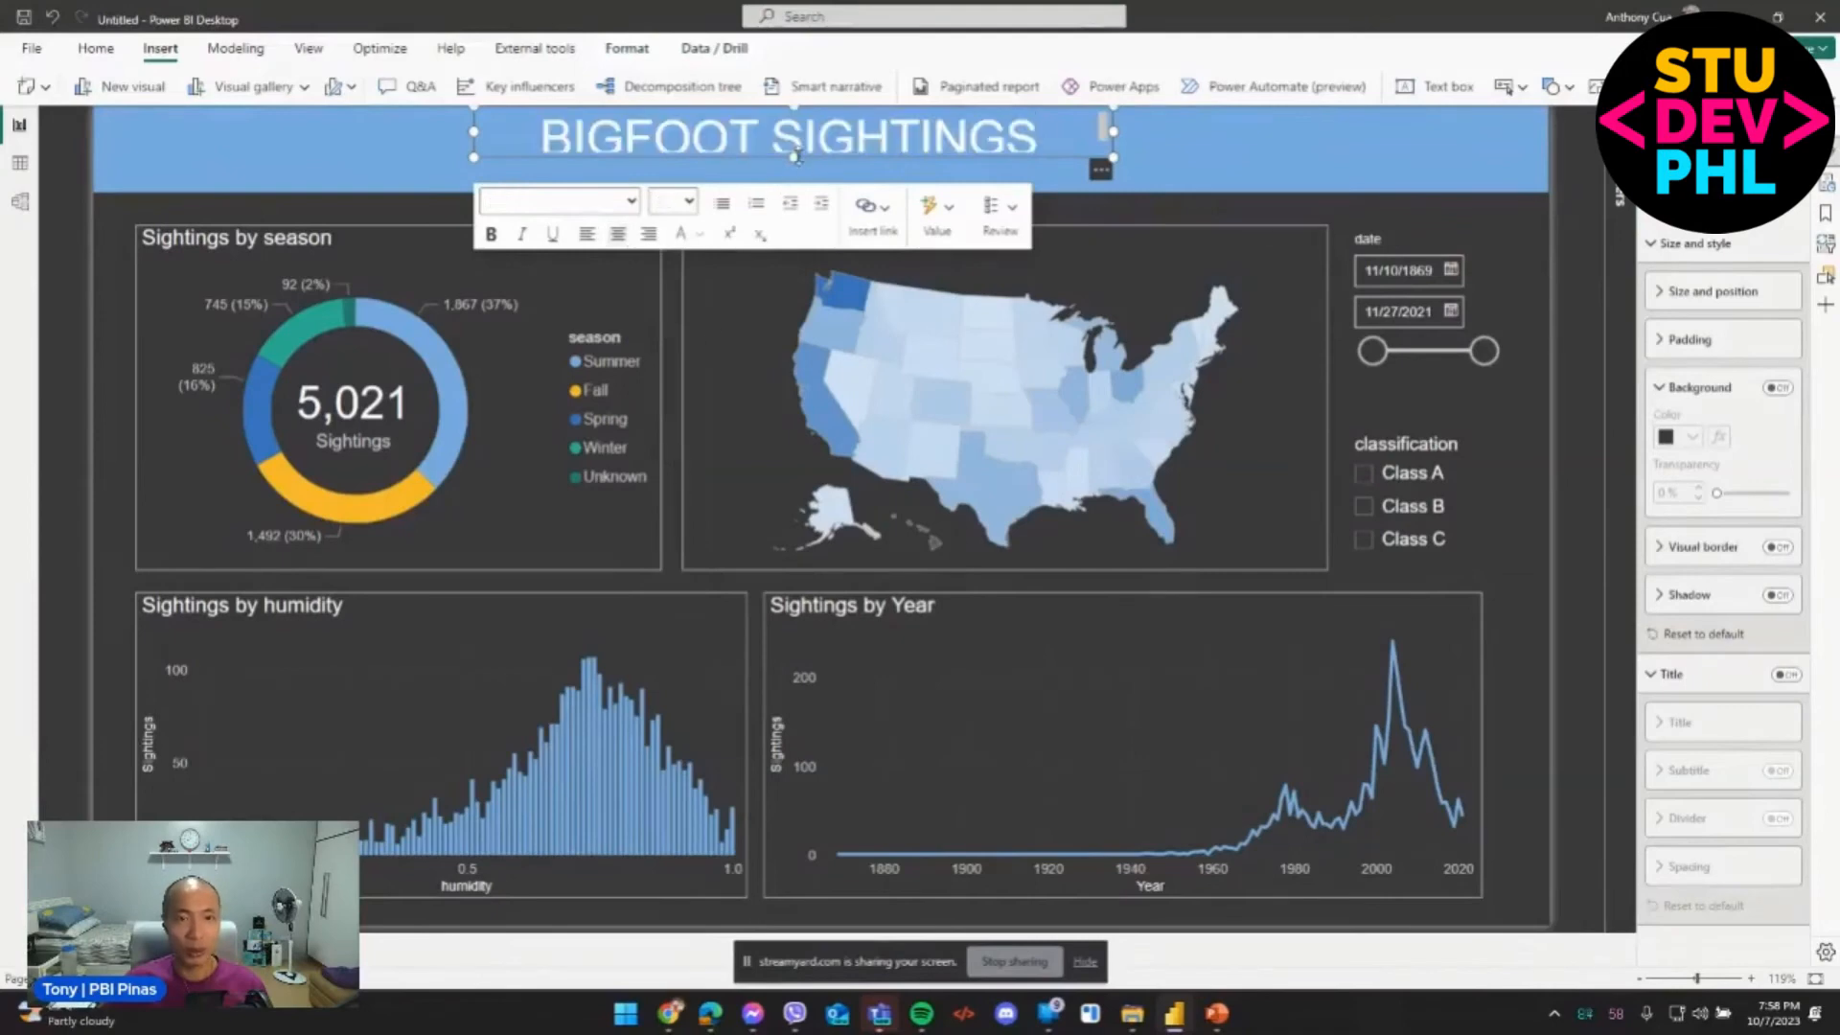
{"action": "left_click_drag", "start_coordinate": [793, 157], "coordinate": [794, 175]}
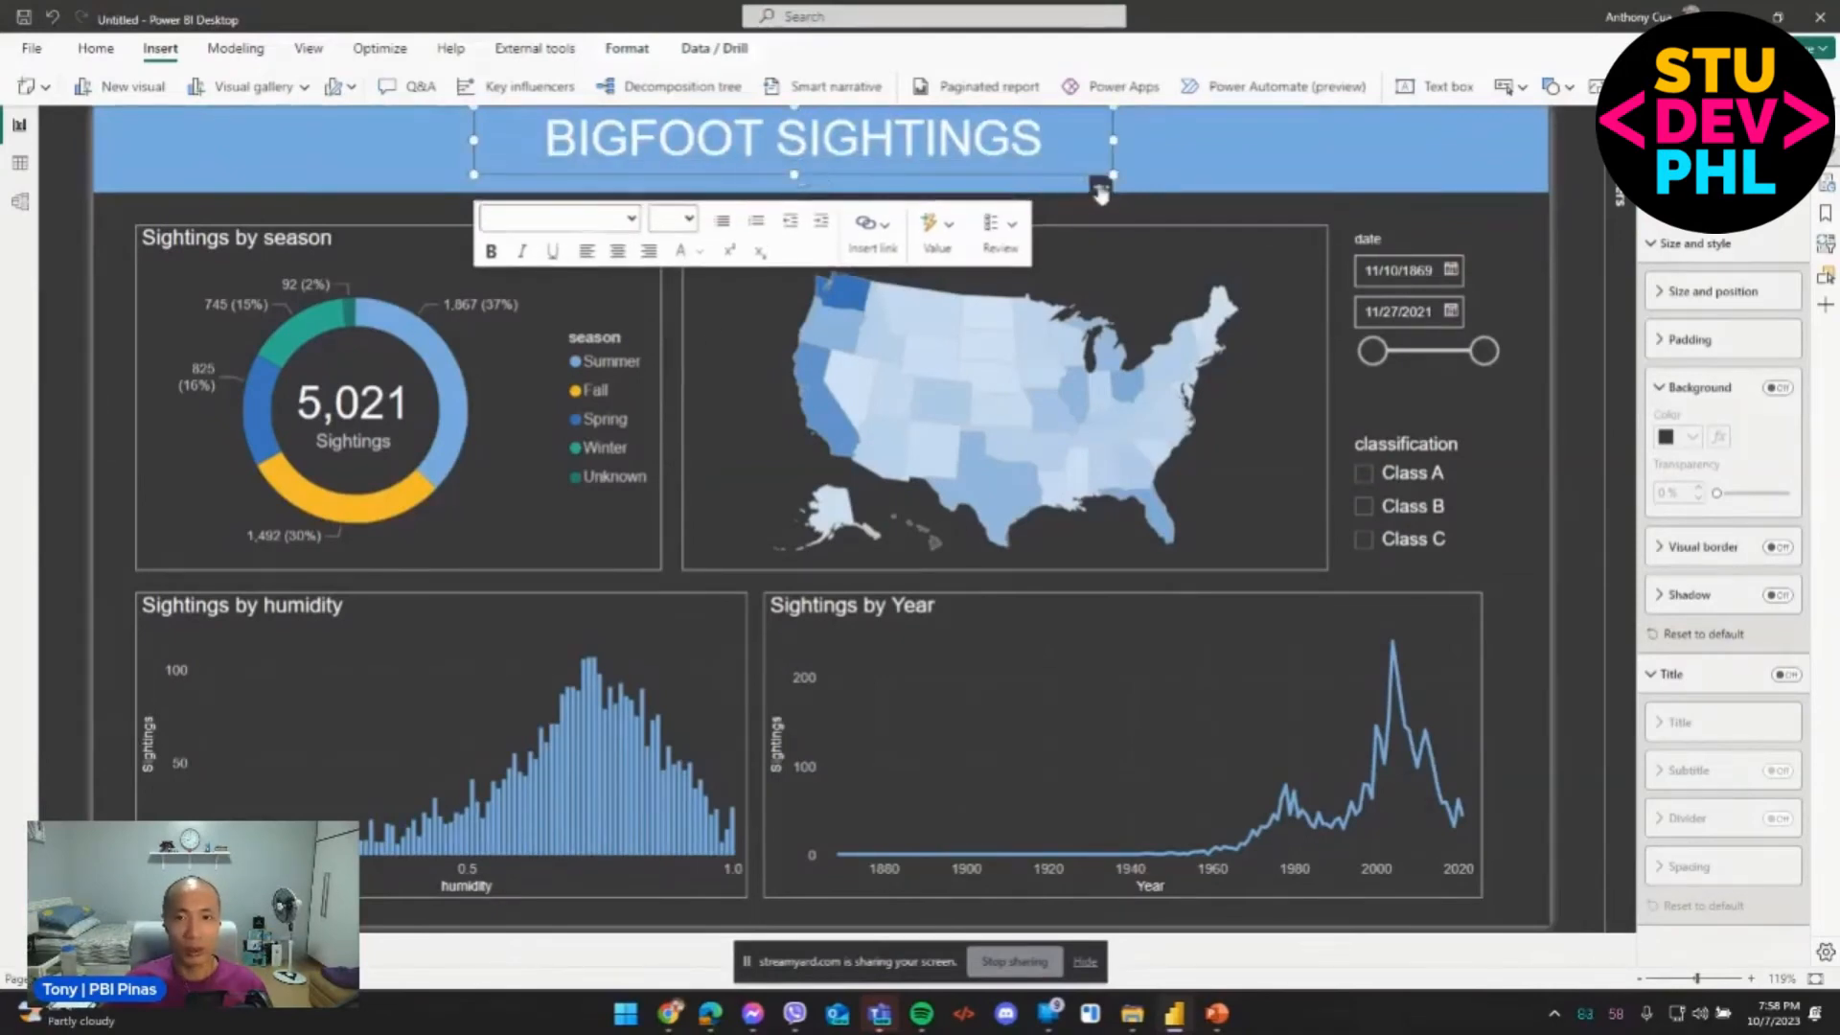
Move the title text box so it is vertically centred within the header banner, and deselect it.
{"action": "left_click_drag", "start_coordinate": [1104, 196], "coordinate": [1074, 202]}
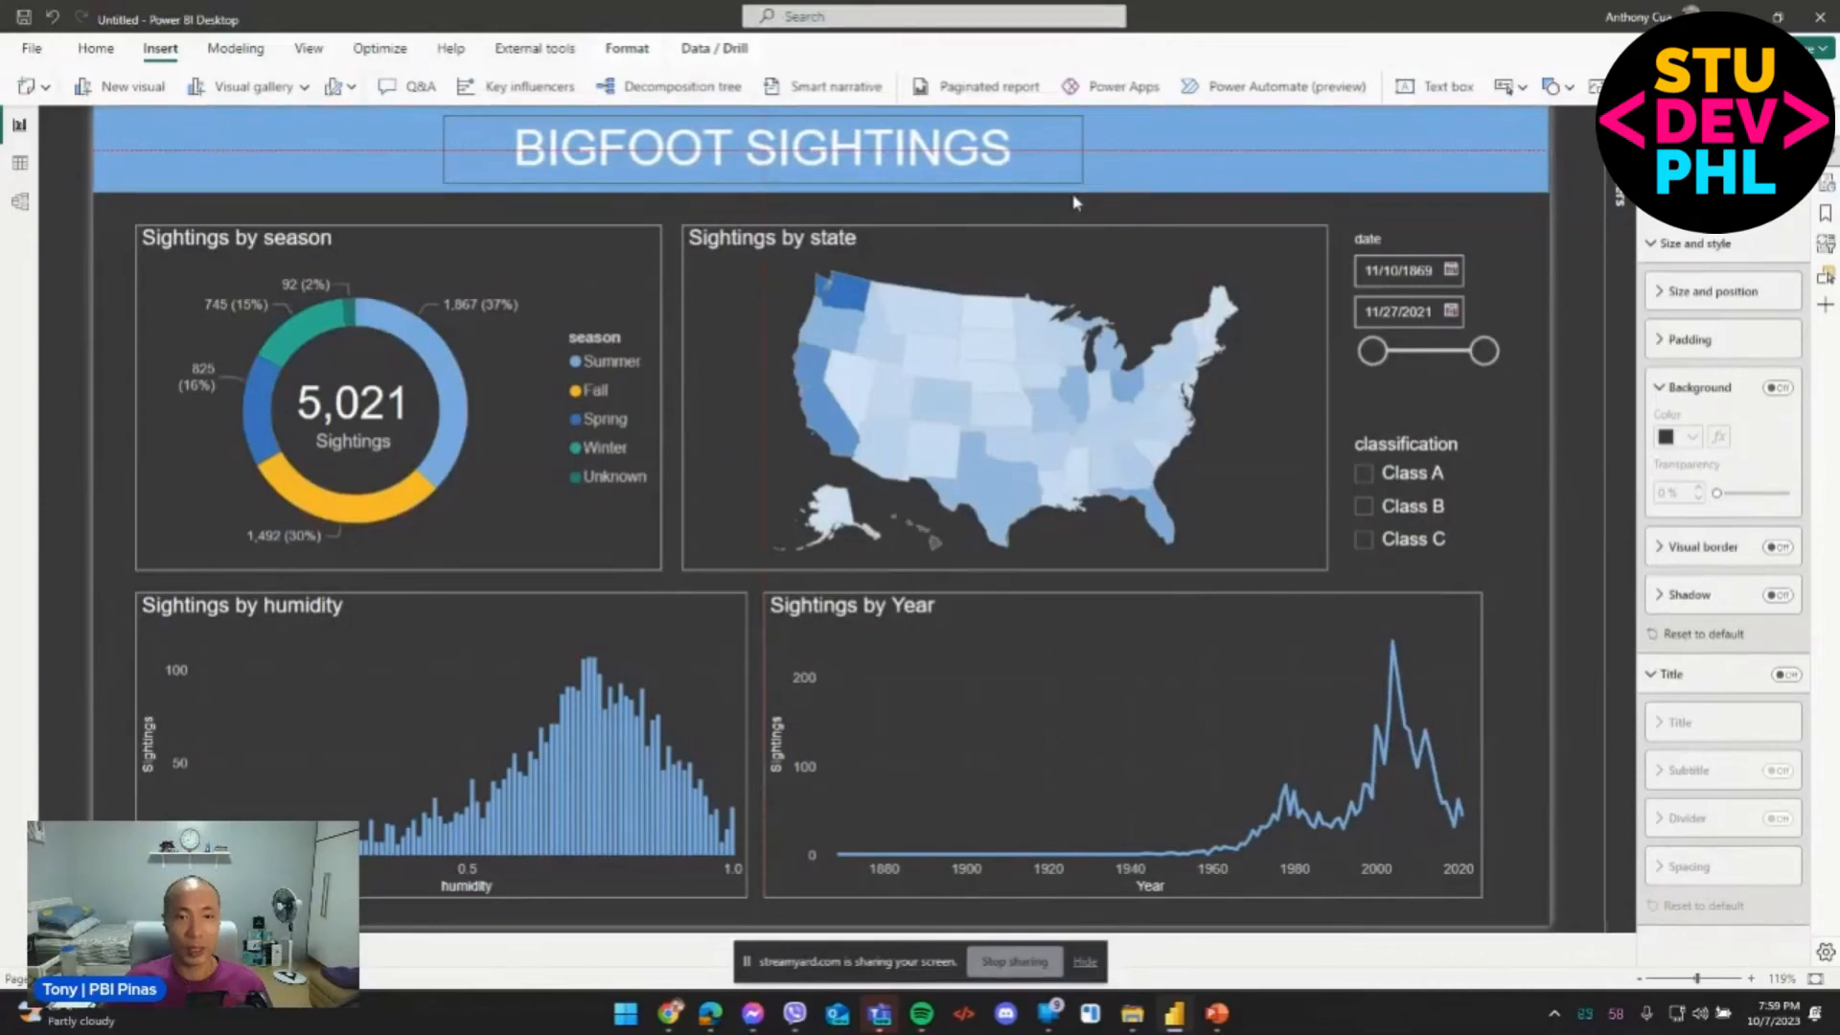
{"action": "left_click_drag", "start_coordinate": [1074, 202], "coordinate": [1074, 202]}
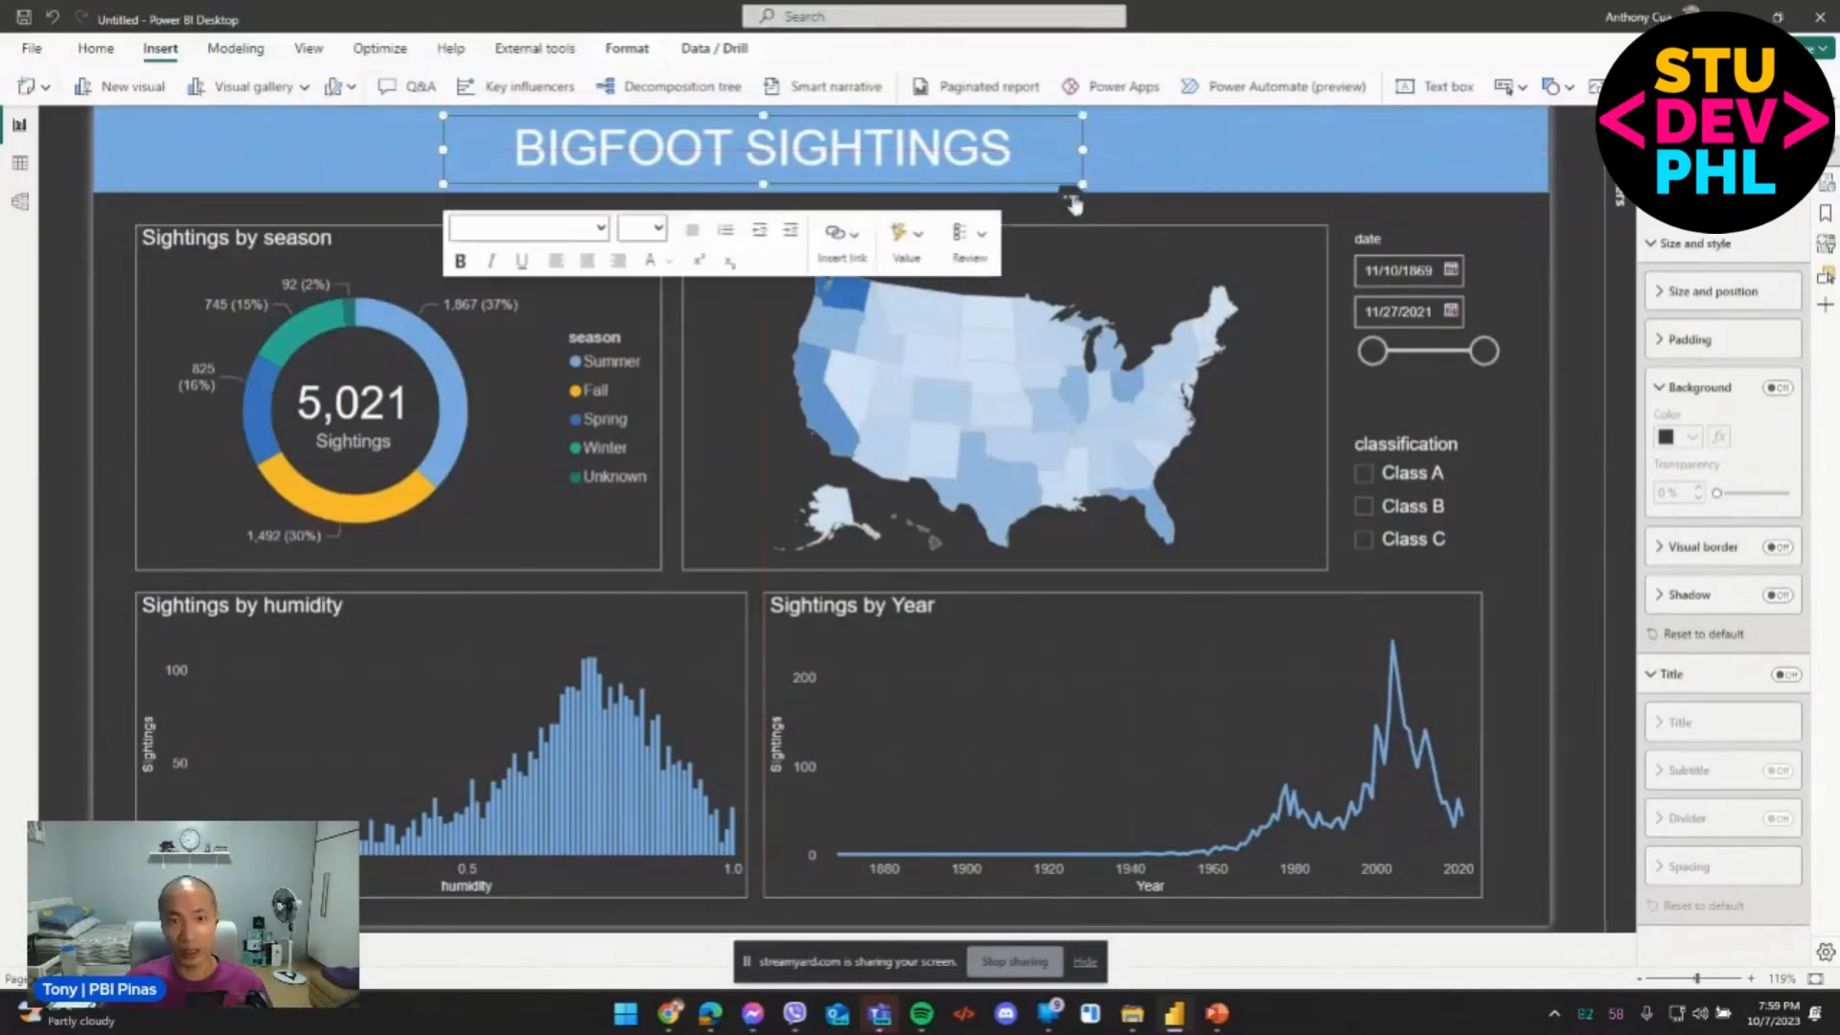
{"action": "left_click", "coordinate": [1316, 216]}
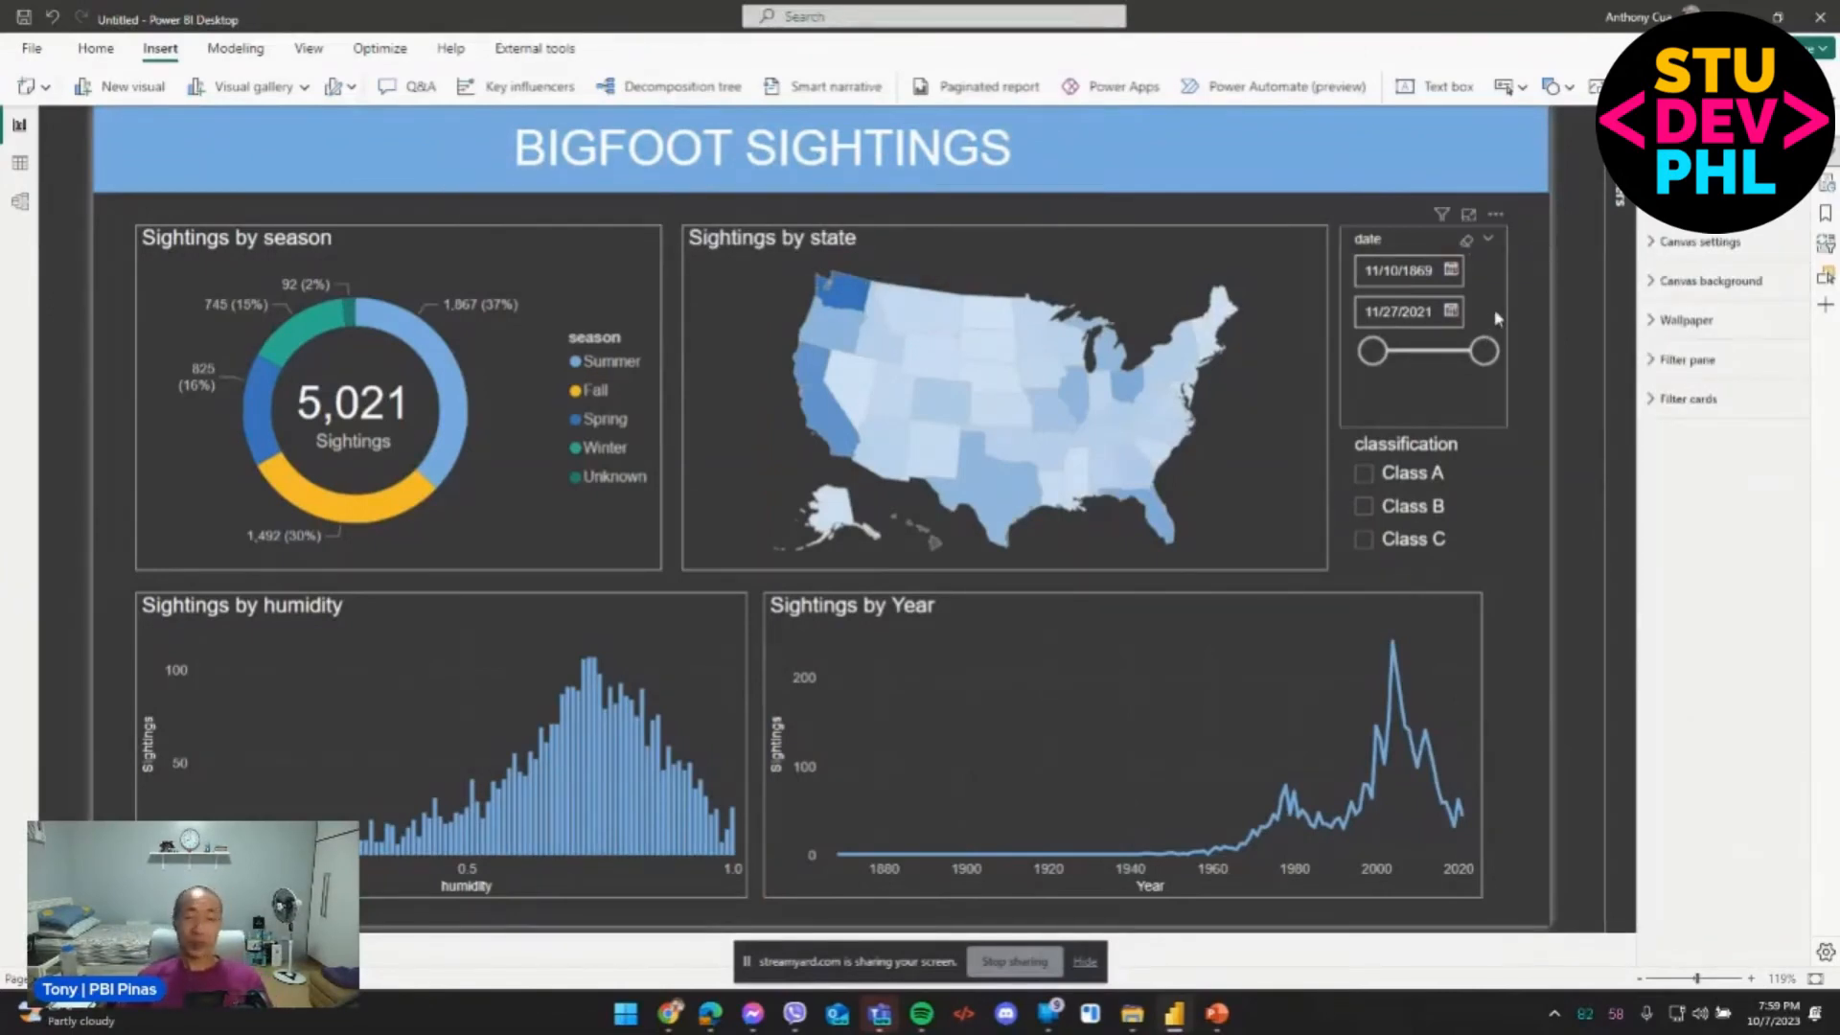
{"action": "key", "text": "alt"}
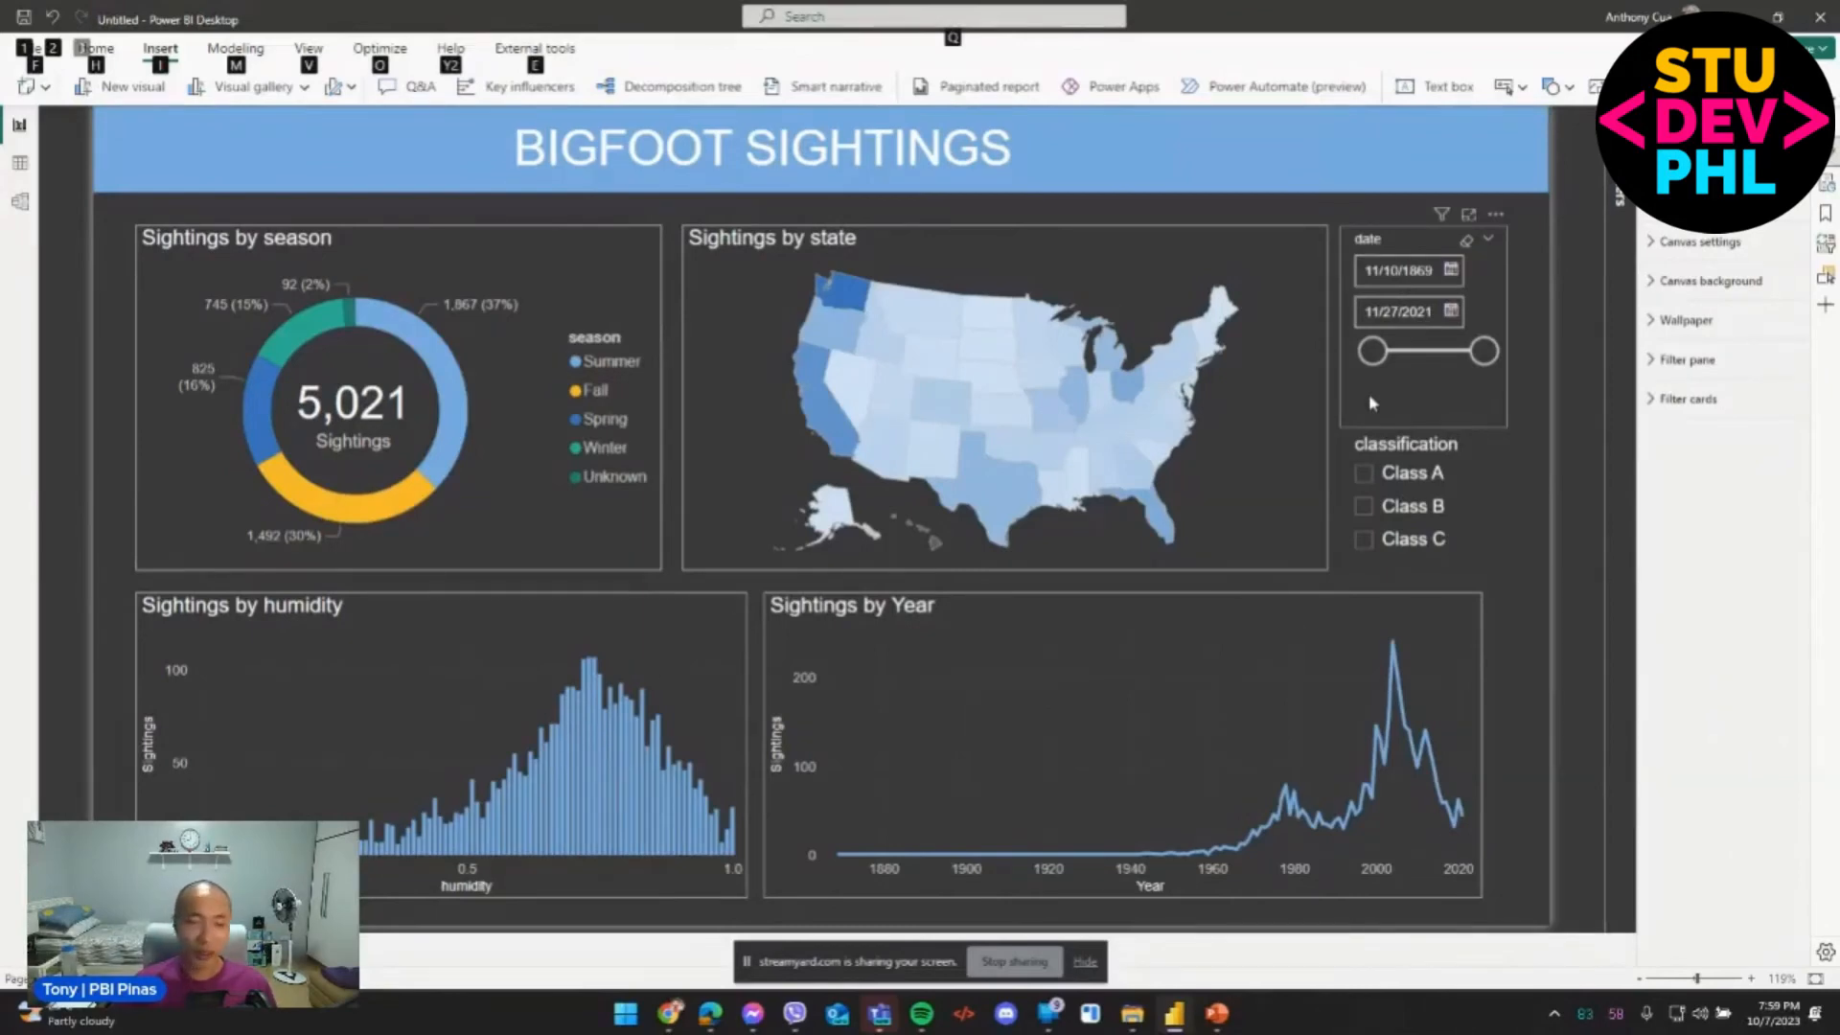
{"action": "key", "text": "alt+Tab"}
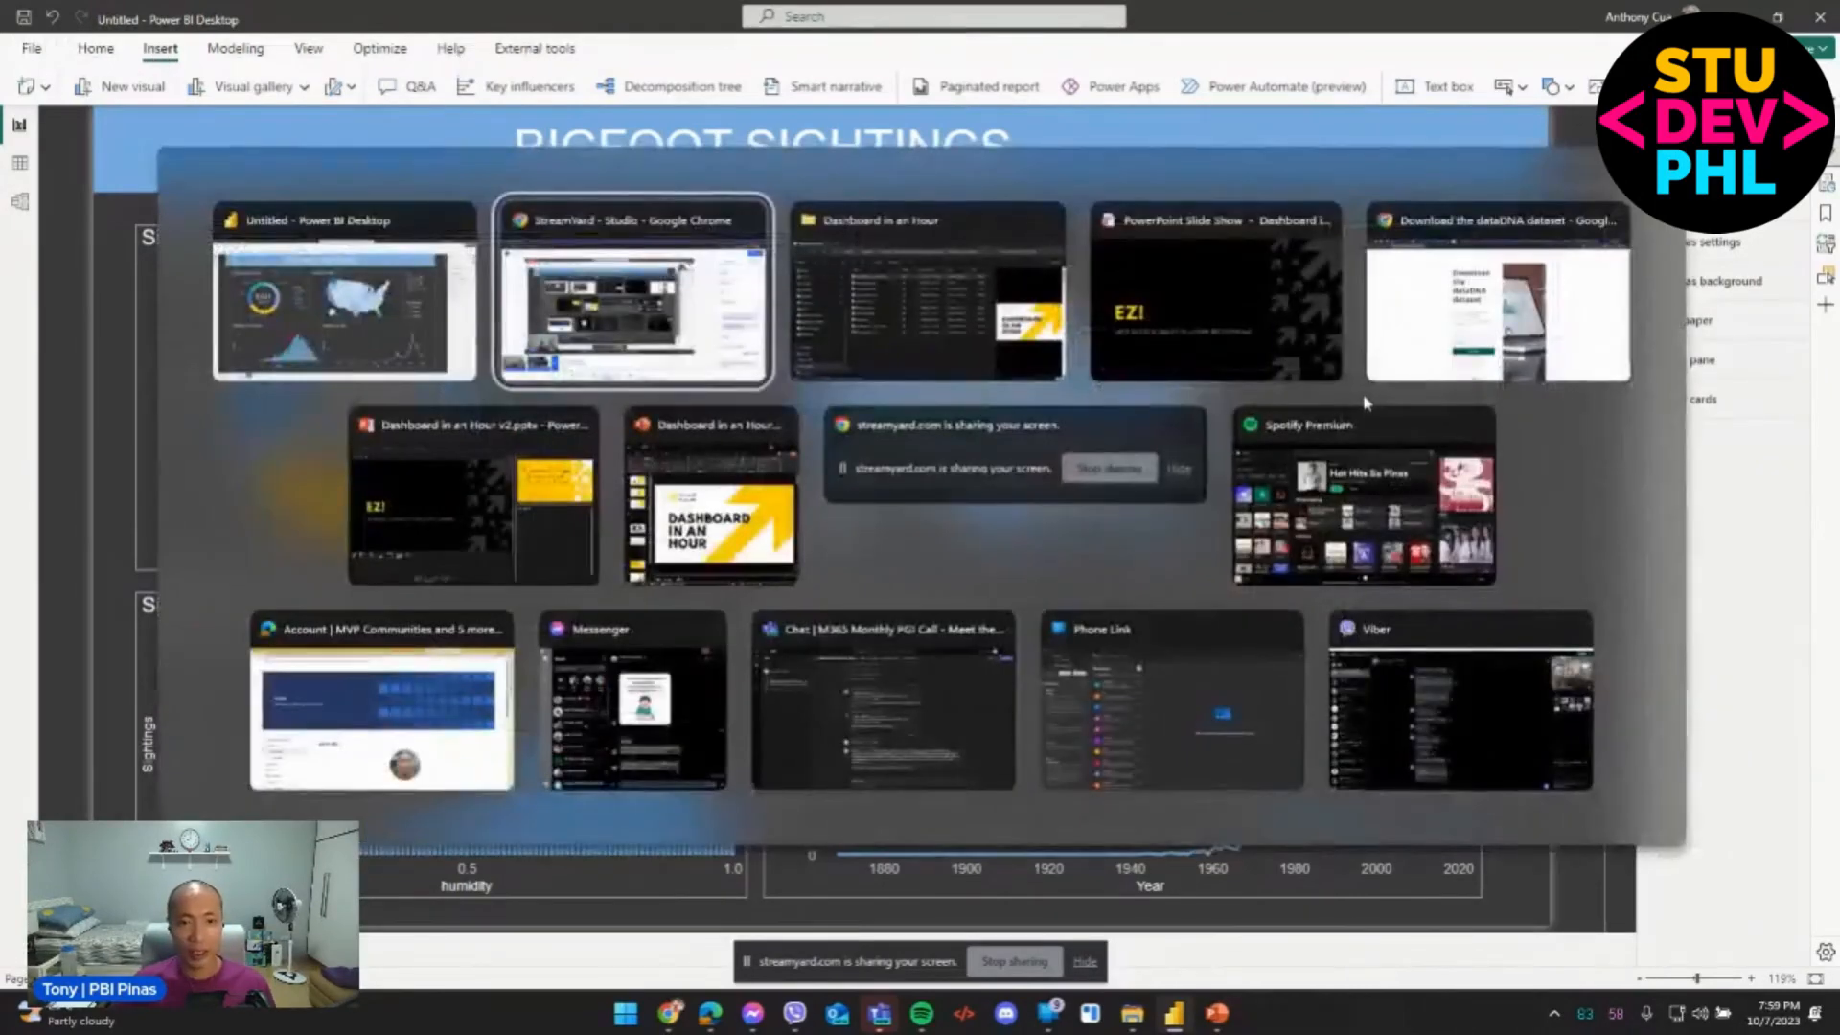
{"action": "mouse_move", "coordinate": [771, 503]}
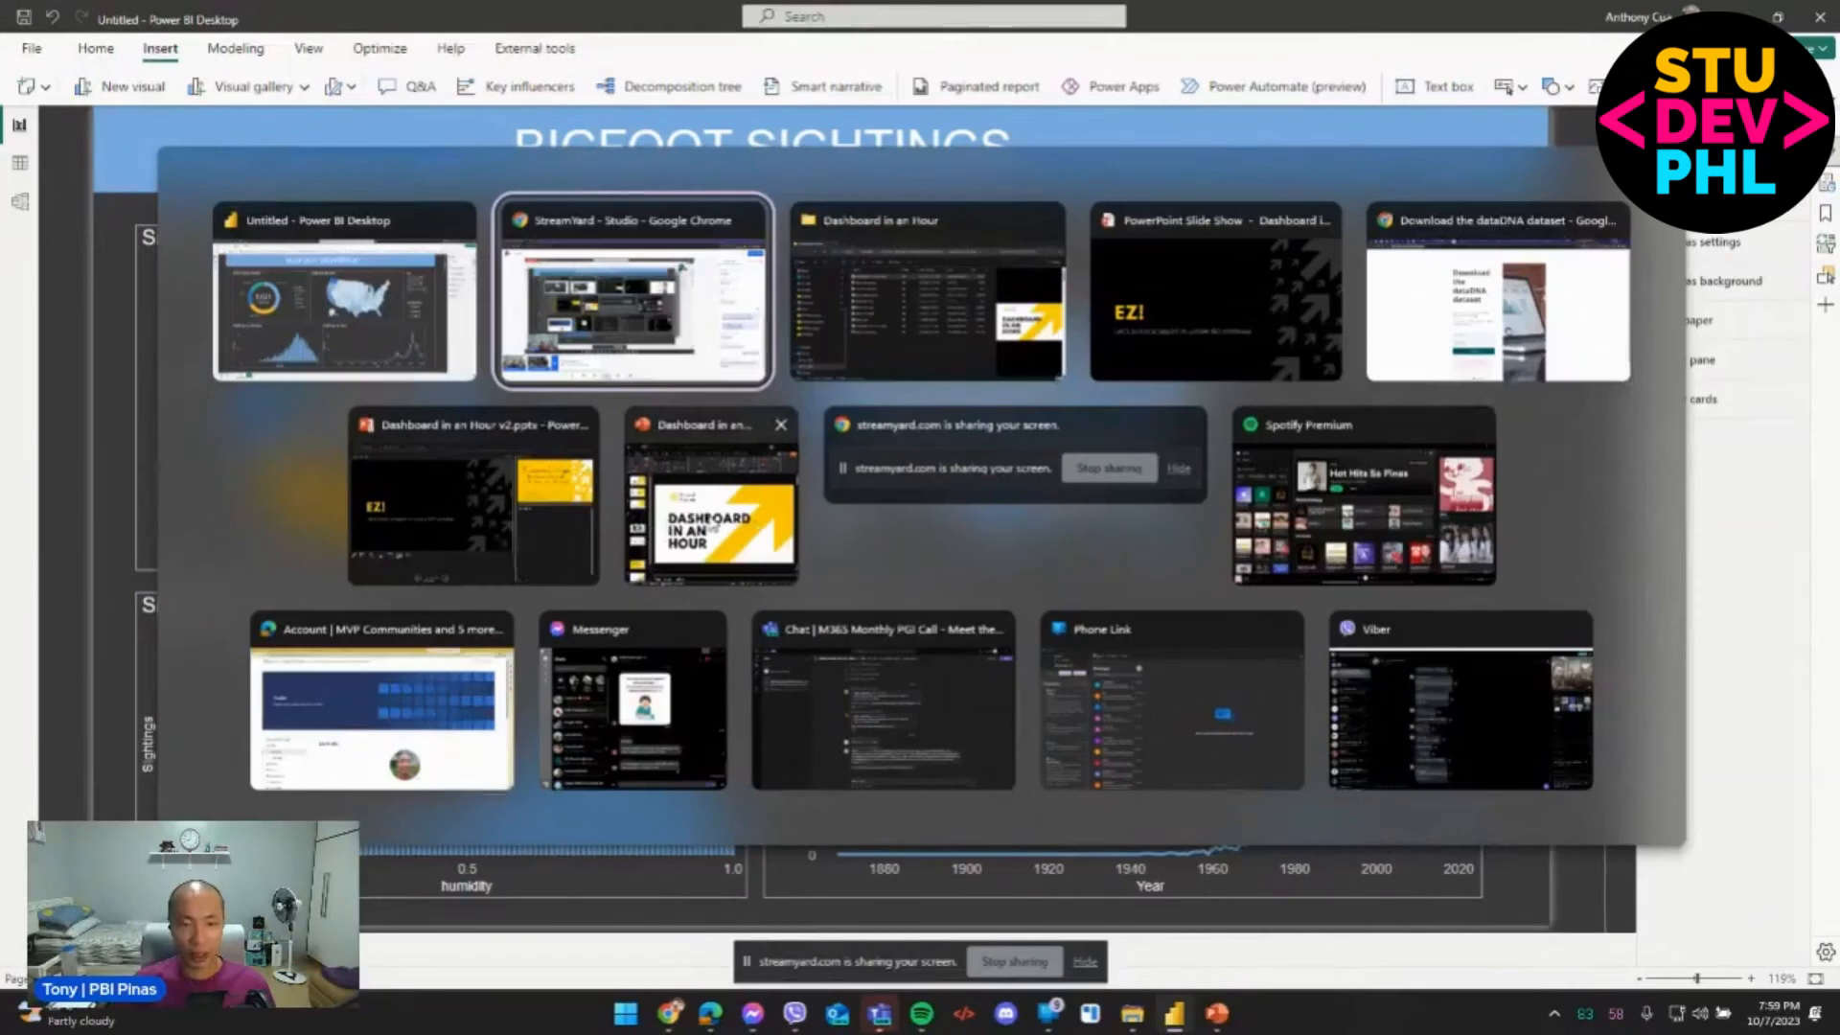
{"action": "key", "text": "Escape"}
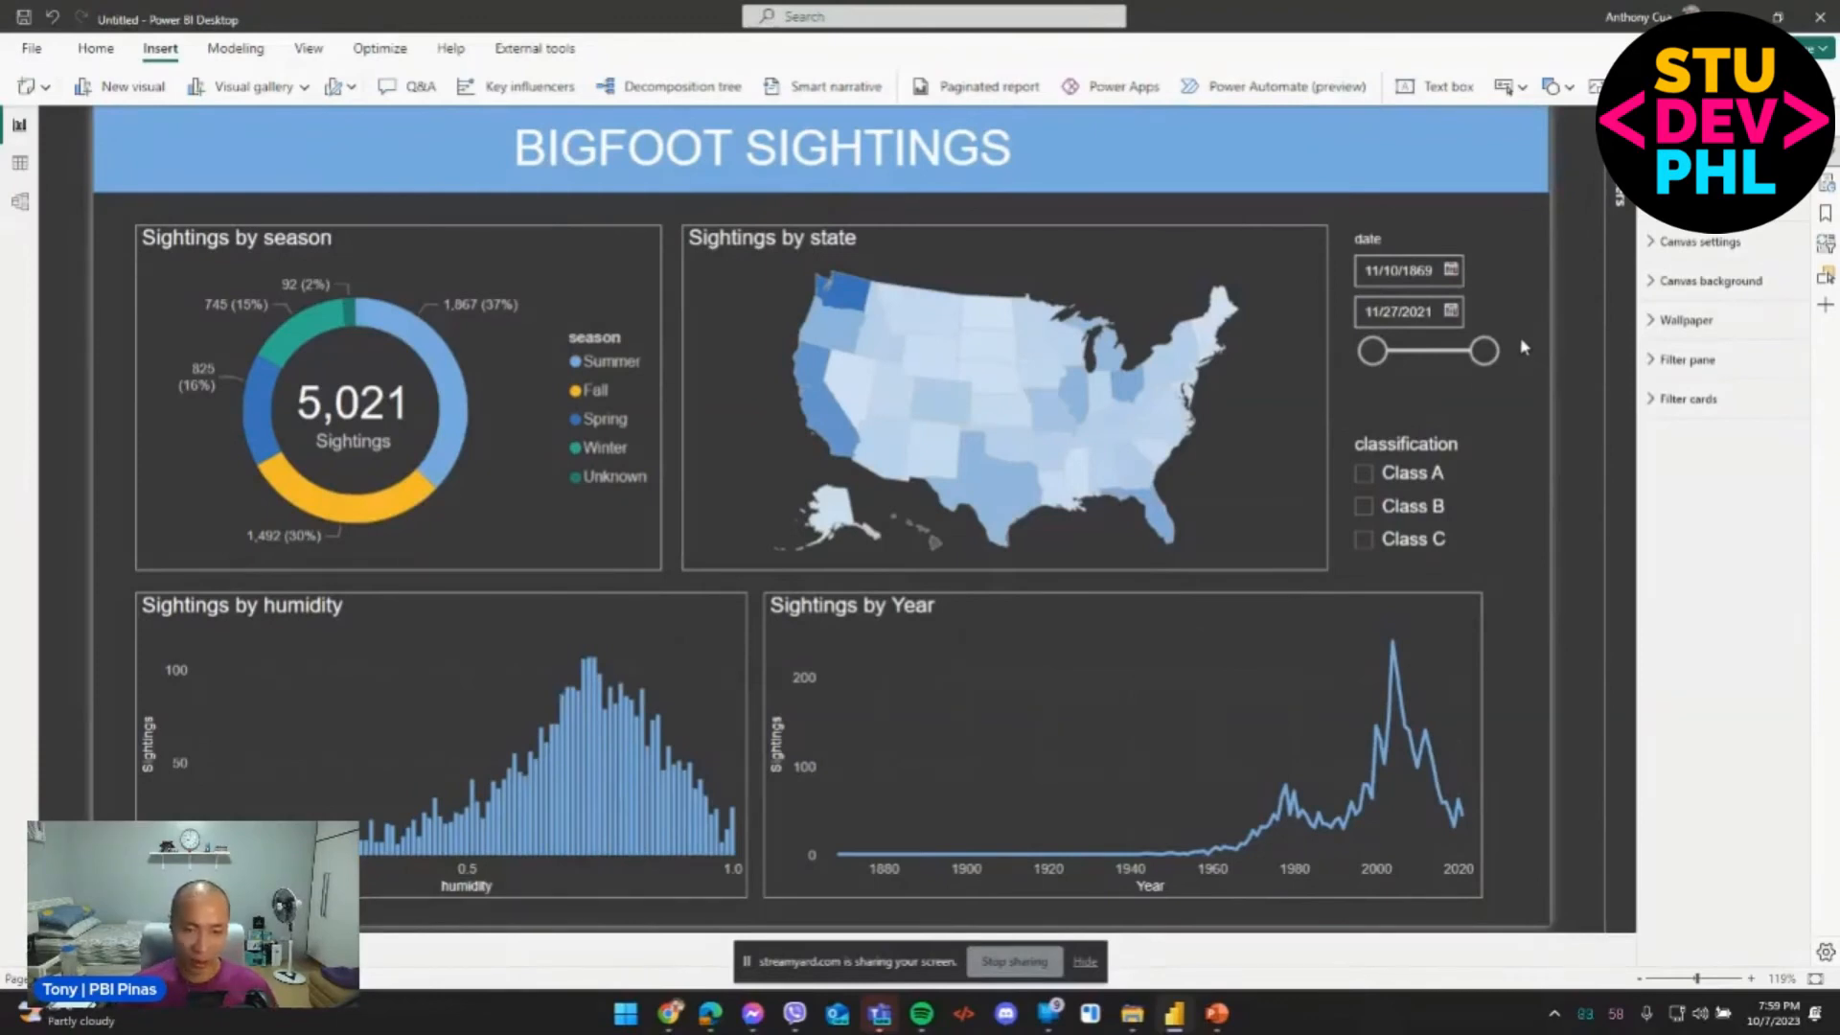
Switch to the Dashboard in an Hour PowerPoint slide show and advance to the next slide.
{"action": "key", "text": "alt"}
{"action": "key", "text": "alt+Tab"}
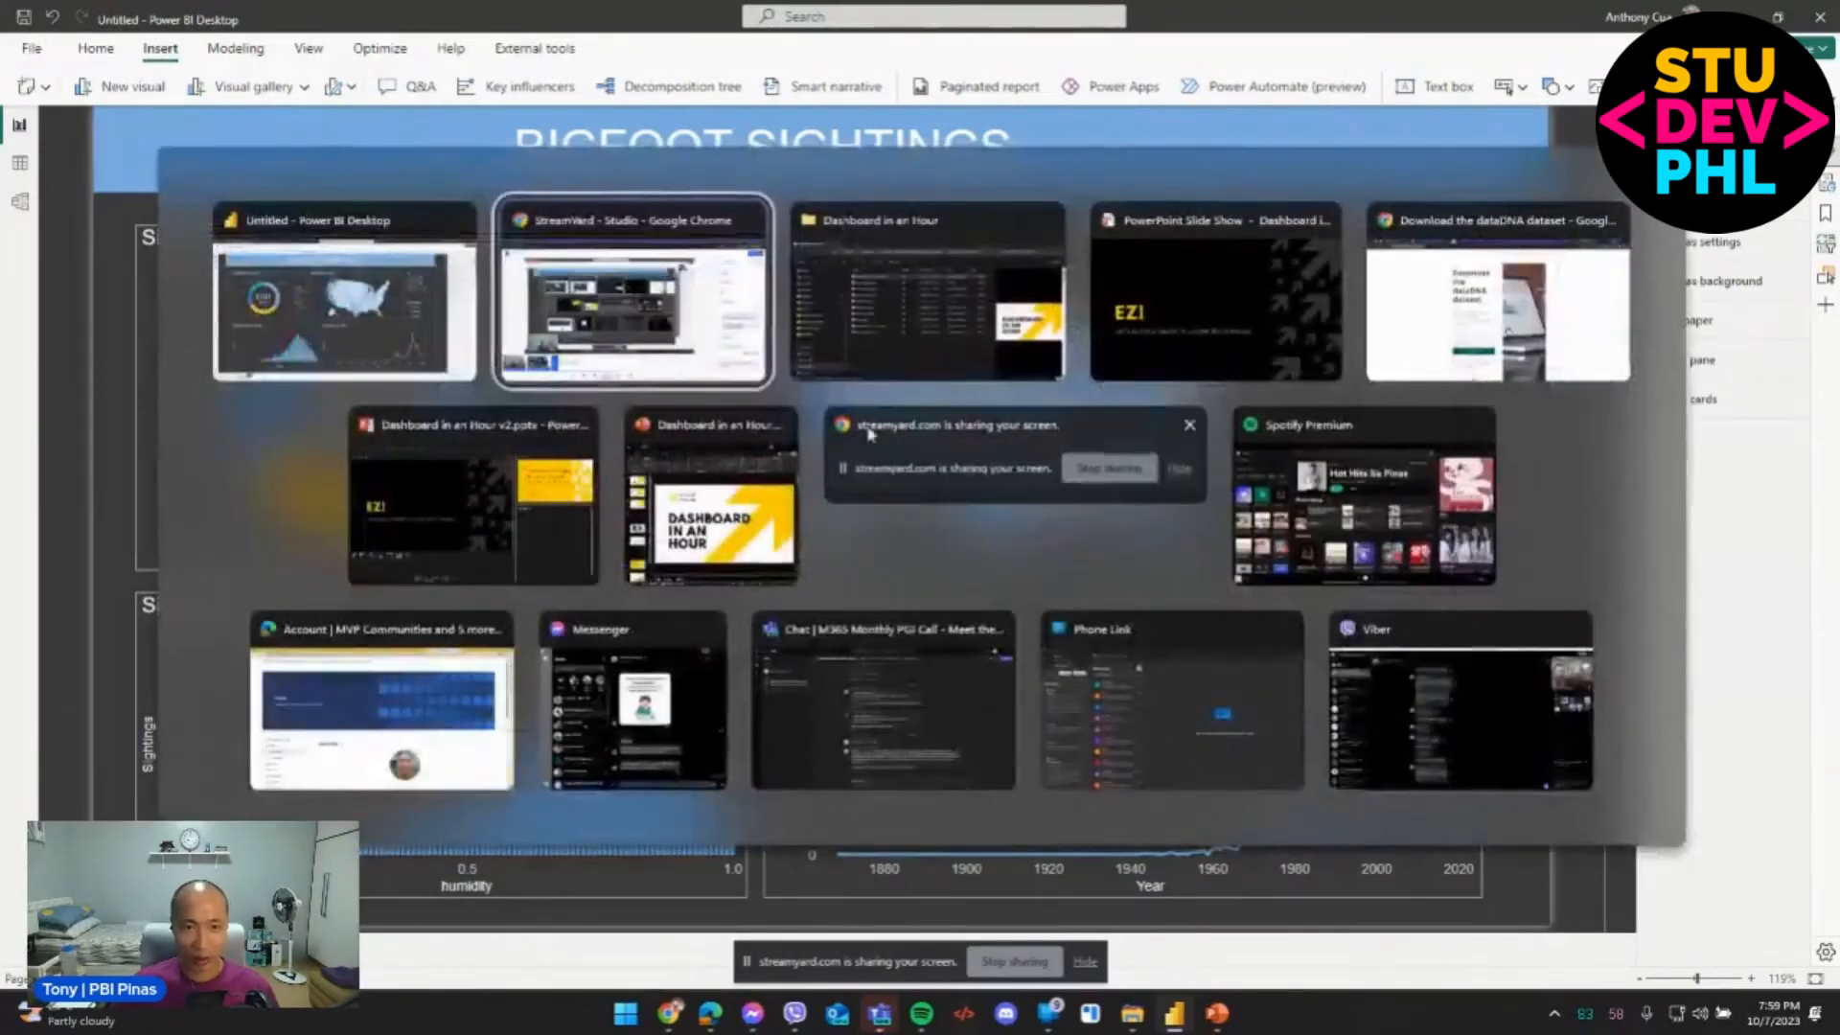
{"action": "left_click", "coordinate": [487, 529]}
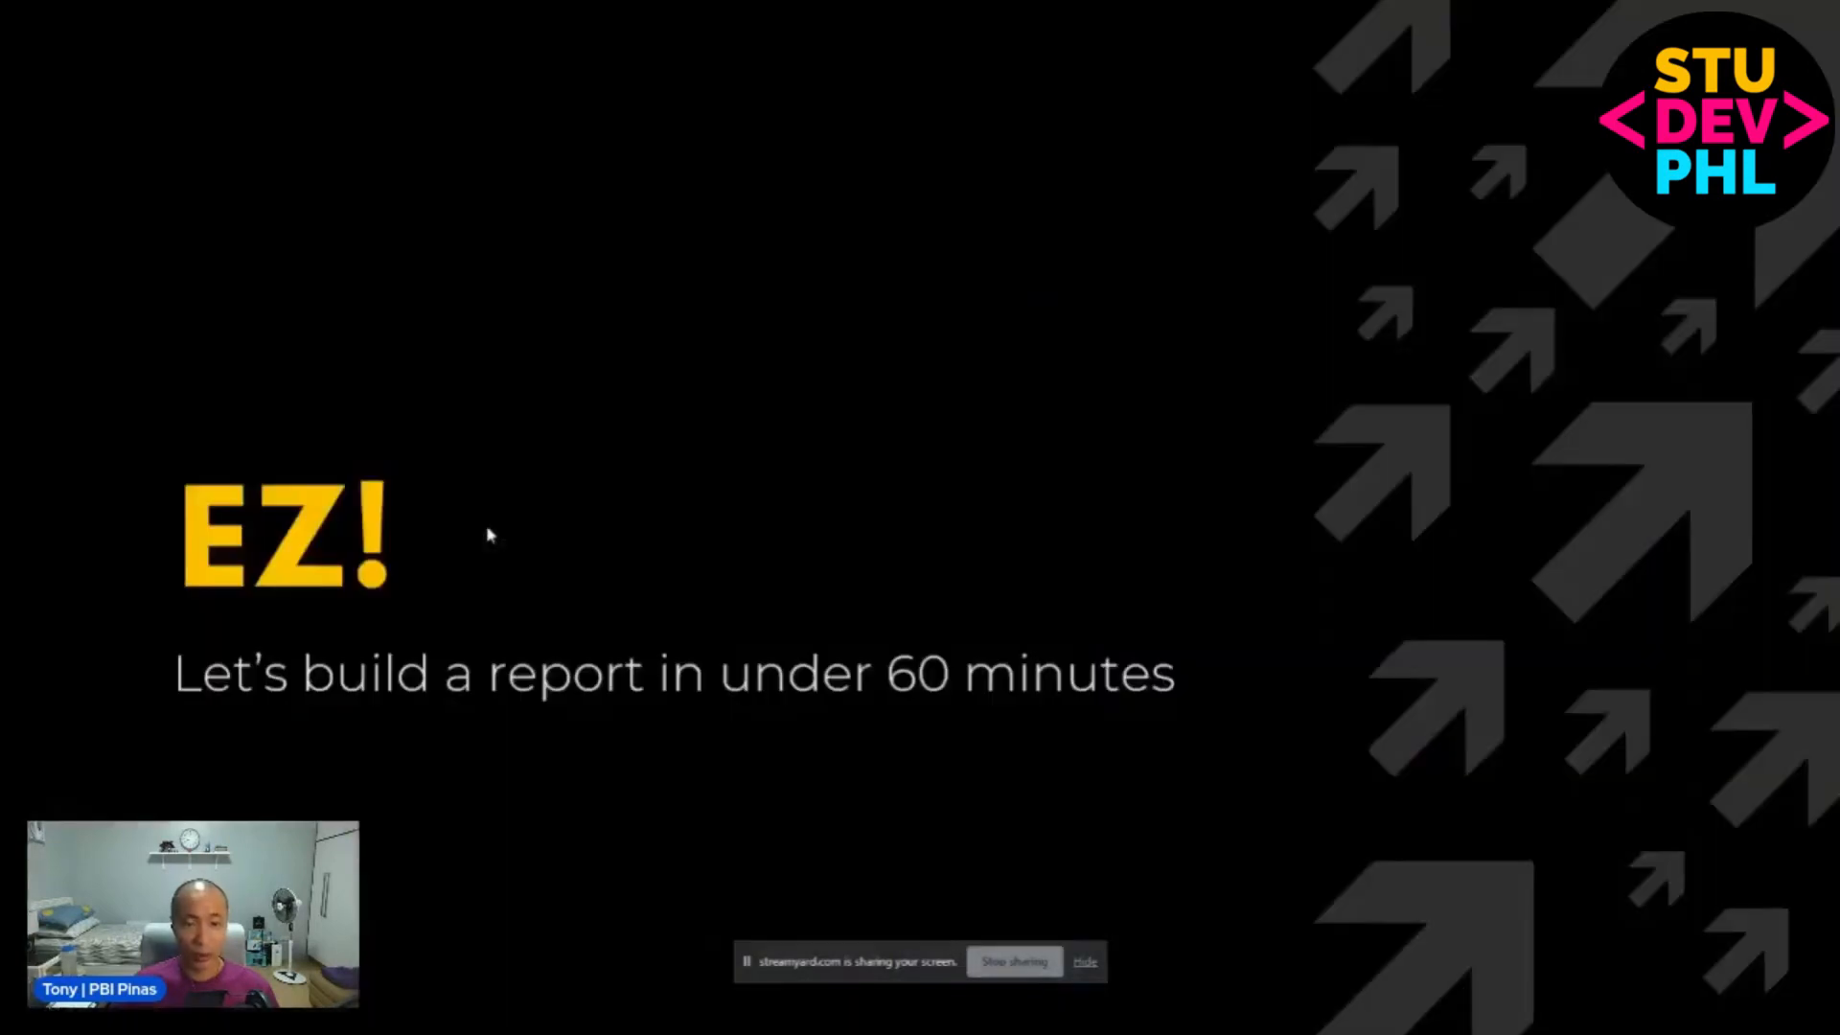
{"action": "left_click", "coordinate": [1141, 464]}
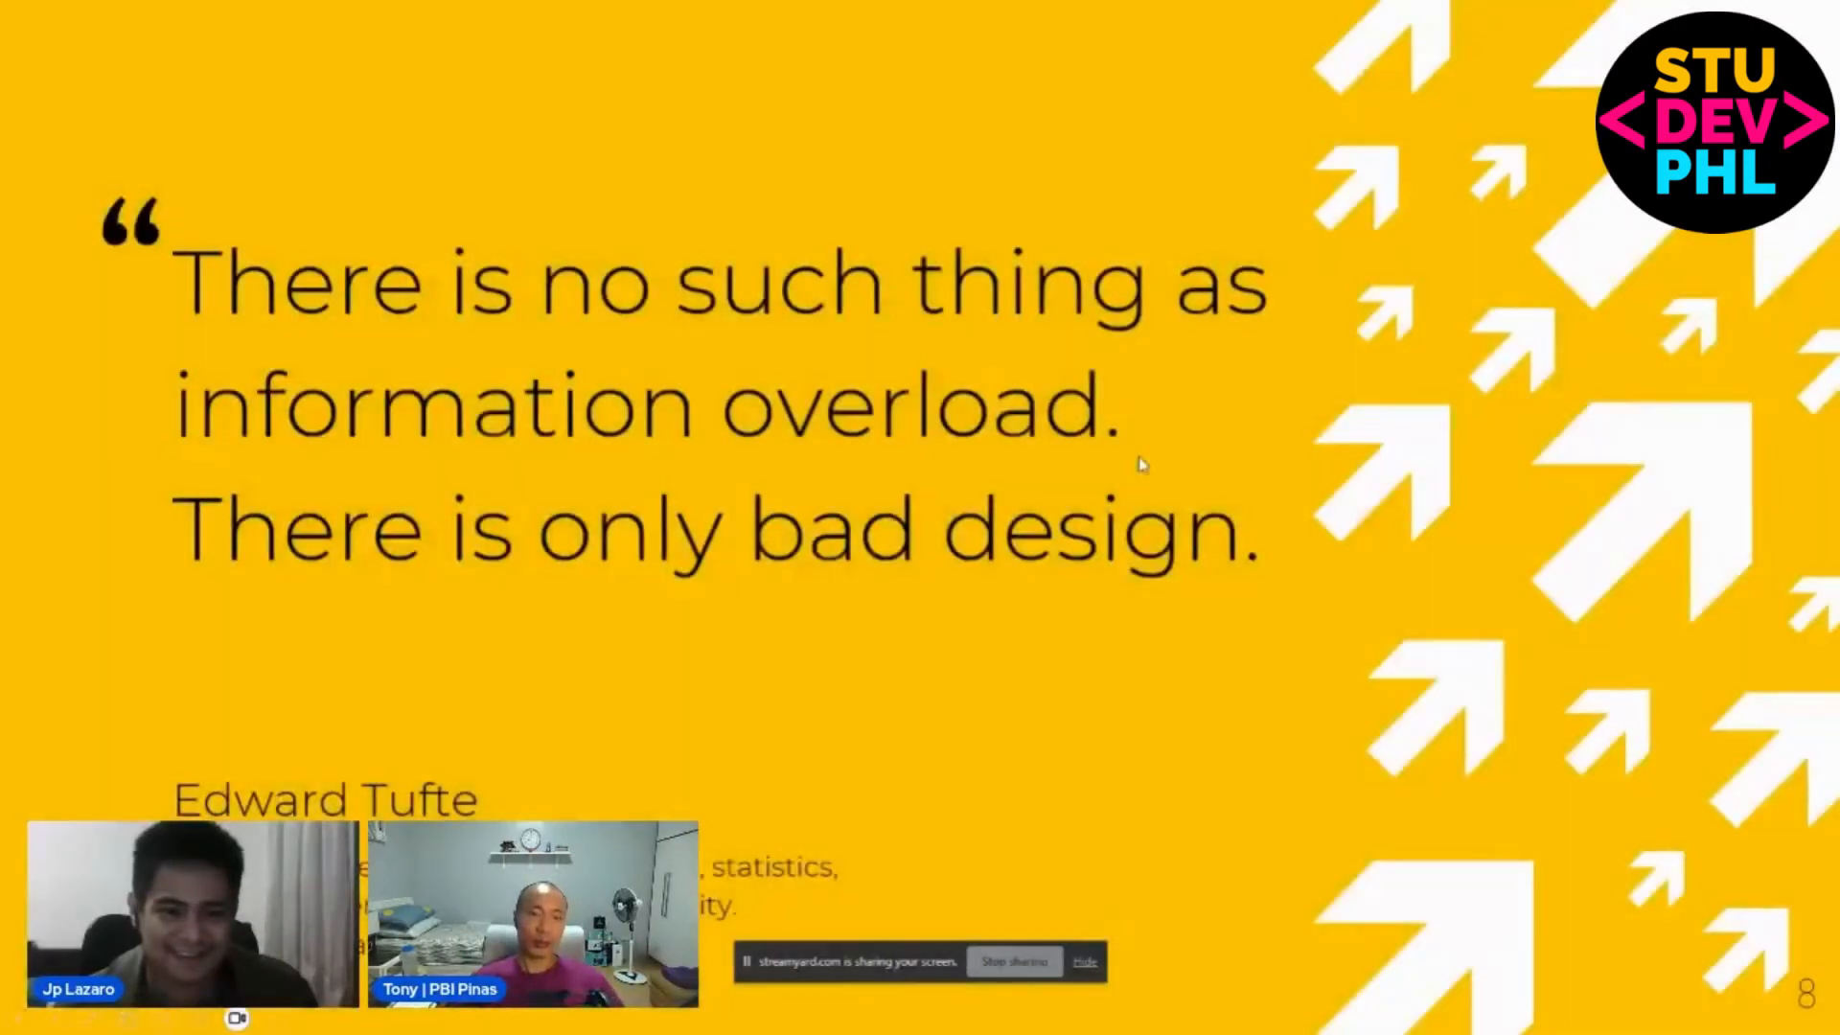